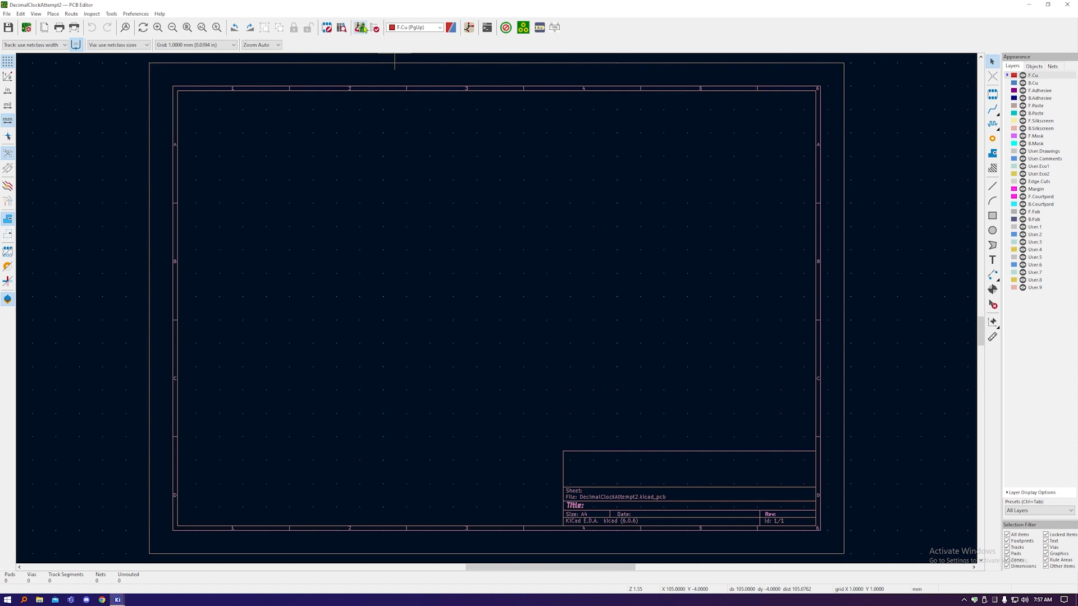
Step: Annotate the schematic and update the PCB with its footprints, checking the update's warnings about symbol U5
{"action": "left_click", "coordinate": [361, 27]}
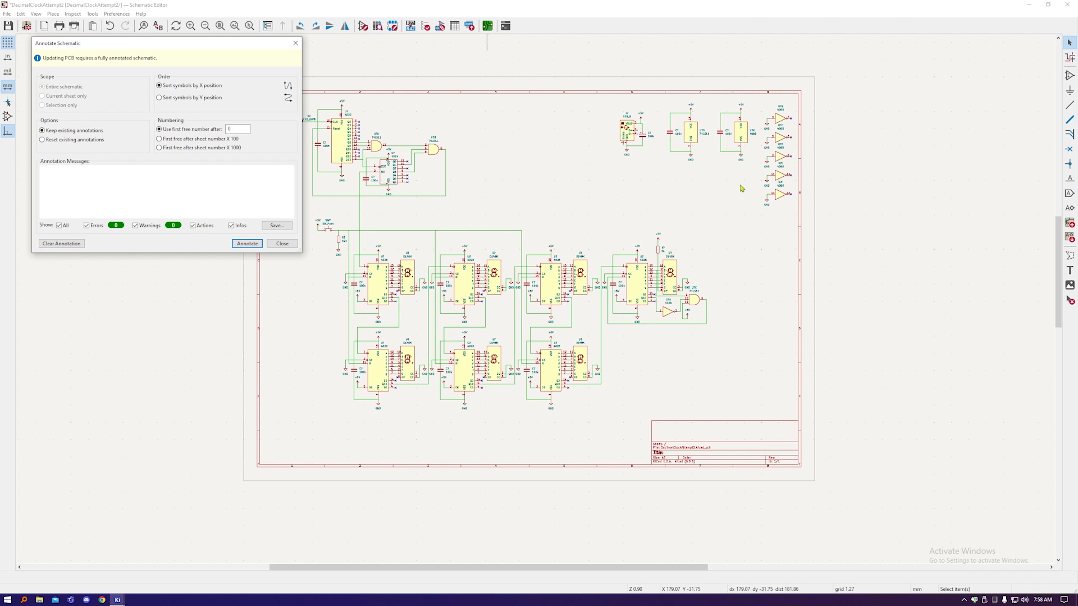
{"action": "left_click", "coordinate": [247, 243]}
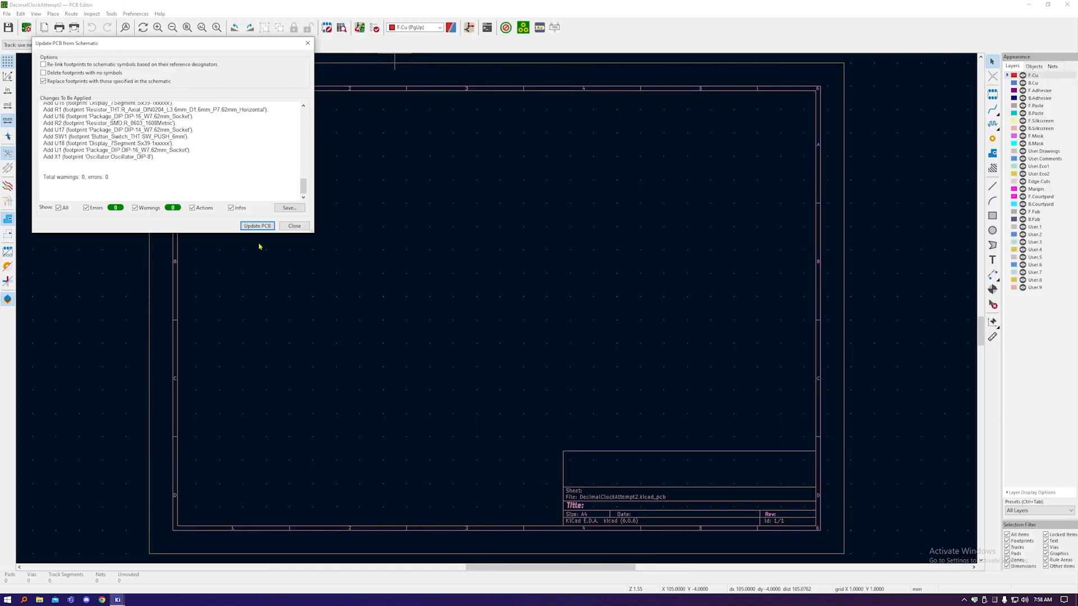
{"action": "left_click", "coordinate": [258, 226]}
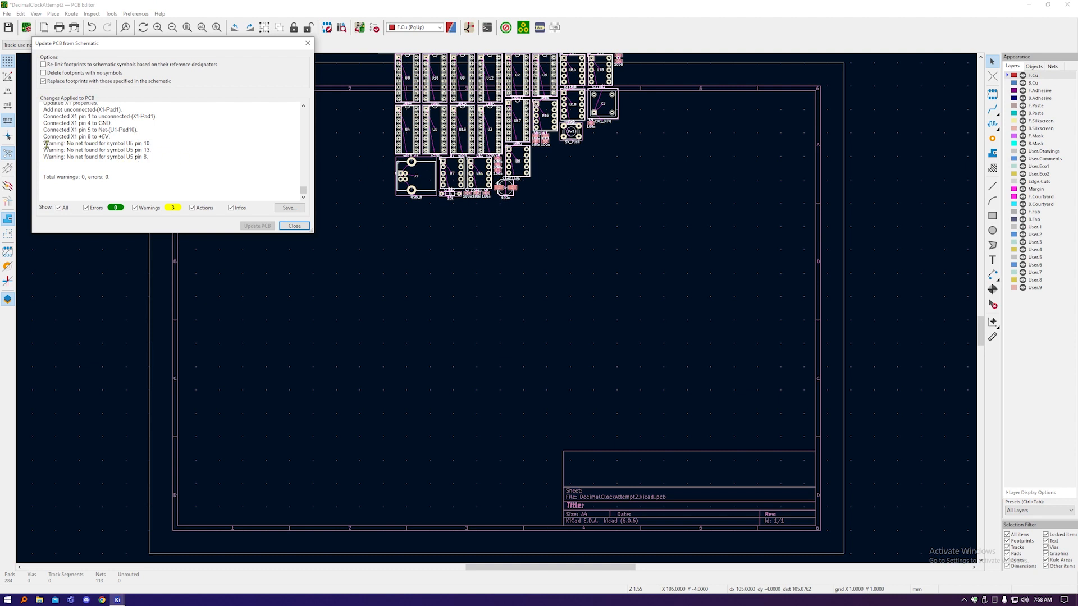
{"action": "left_click_drag", "start_coordinate": [44, 145], "coordinate": [135, 157]}
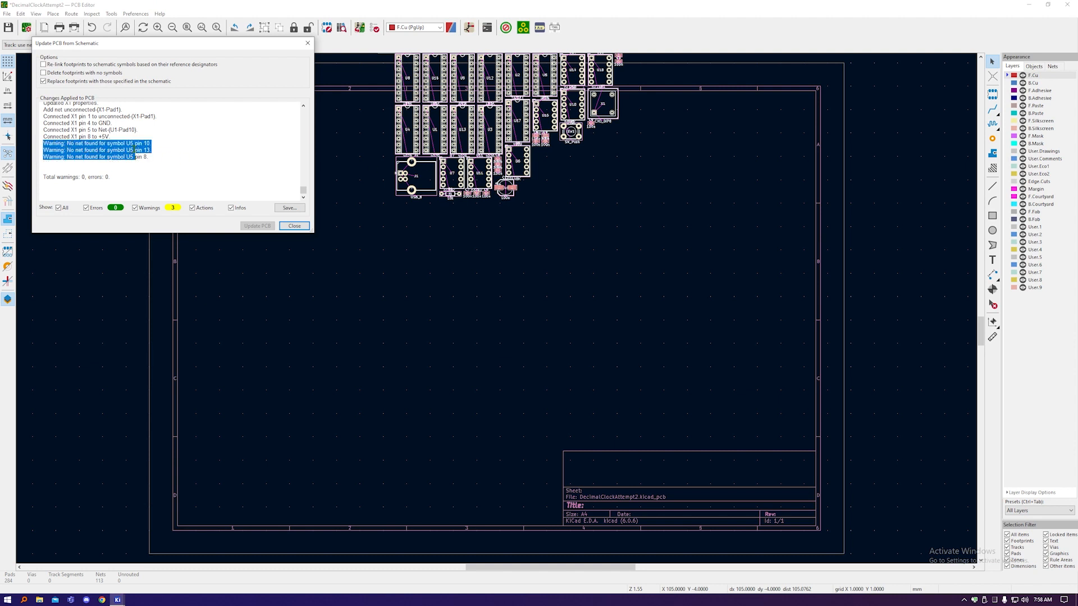
{"action": "left_click", "coordinate": [153, 159]}
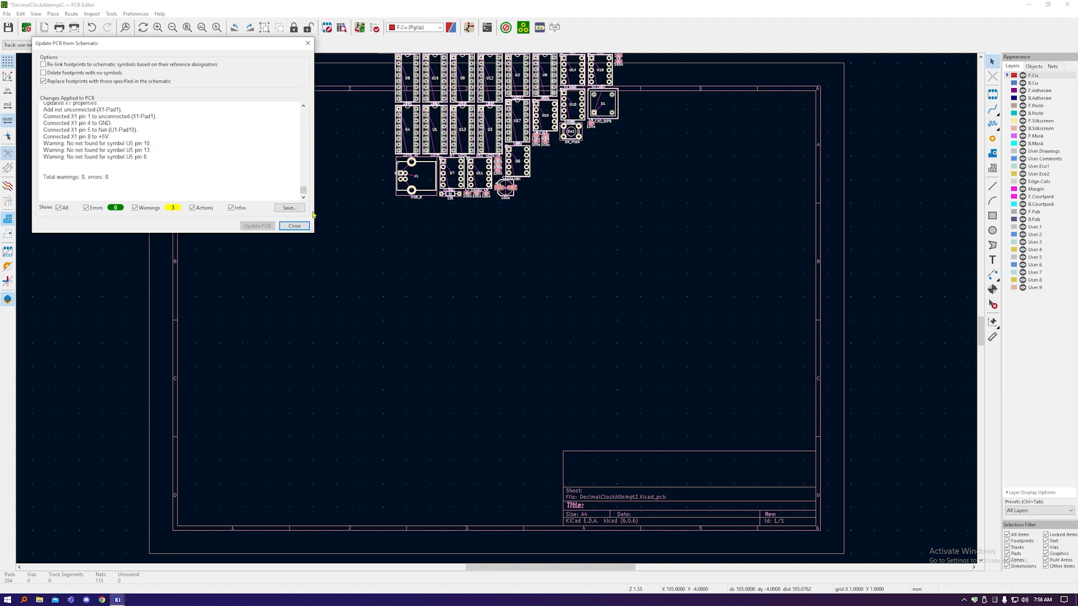
Step: Place the imported footprints as a group in the upper middle of the drawing sheet
{"action": "left_click", "coordinate": [294, 226]}
{"action": "left_click", "coordinate": [390, 209]}
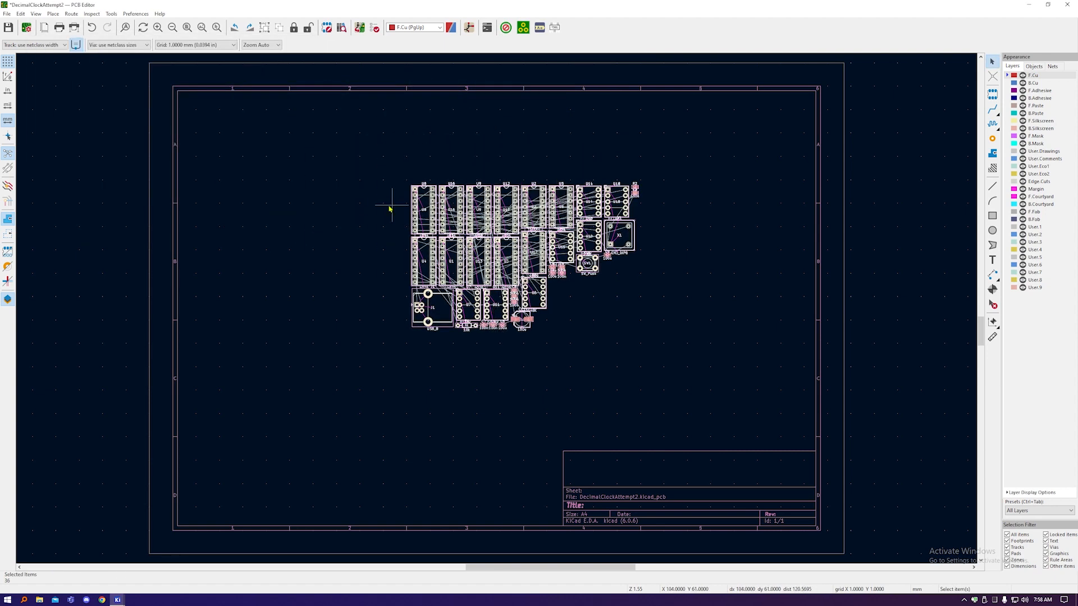
{"action": "left_click", "coordinate": [369, 217]}
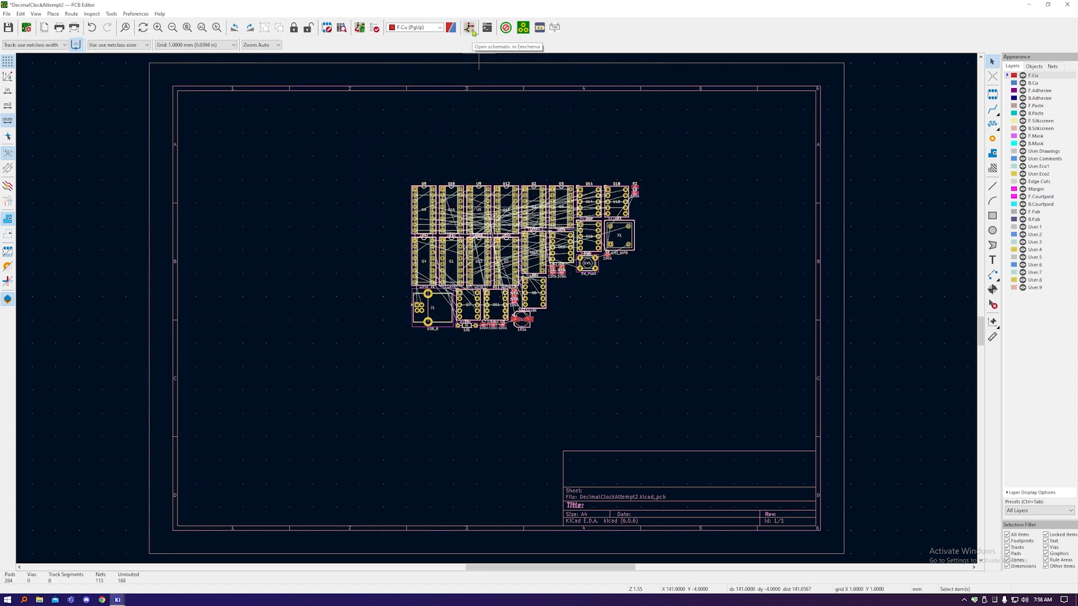
Step: Open the schematic and examine the 4024 counter U5 for pins 8, 10 and 13
{"action": "left_click", "coordinate": [469, 27]}
{"action": "scroll", "coordinate": [366, 101], "scroll_direction": "down", "scroll_amount": 3}
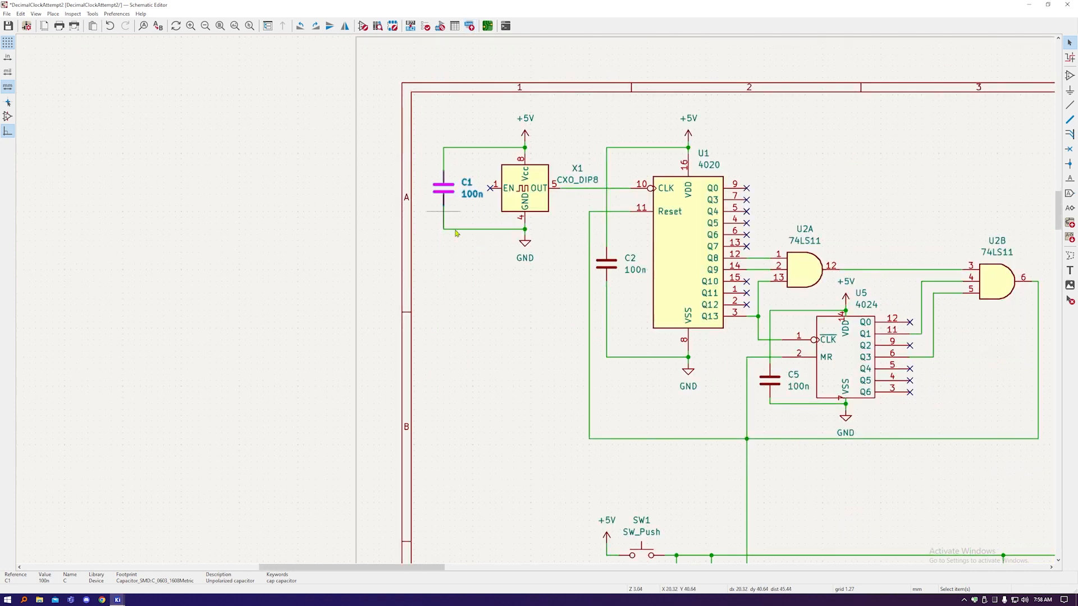
{"action": "left_click", "coordinate": [466, 242]}
{"action": "scroll", "coordinate": [465, 240], "scroll_direction": "down", "scroll_amount": 2}
{"action": "scroll", "coordinate": [646, 295], "scroll_direction": "up", "scroll_amount": 3}
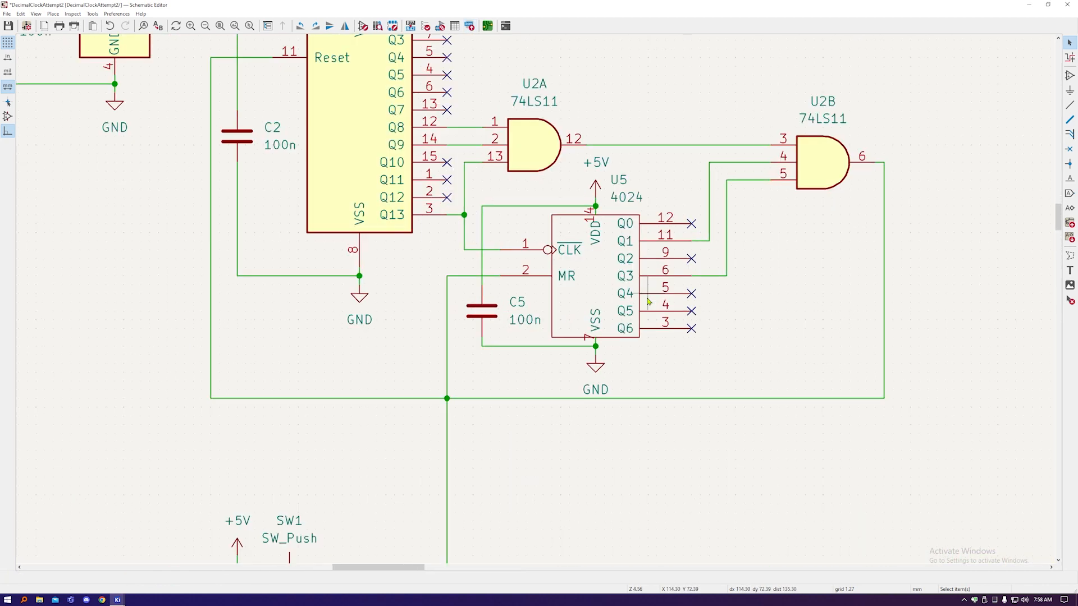
{"action": "scroll", "coordinate": [649, 301], "scroll_direction": "up", "scroll_amount": 2}
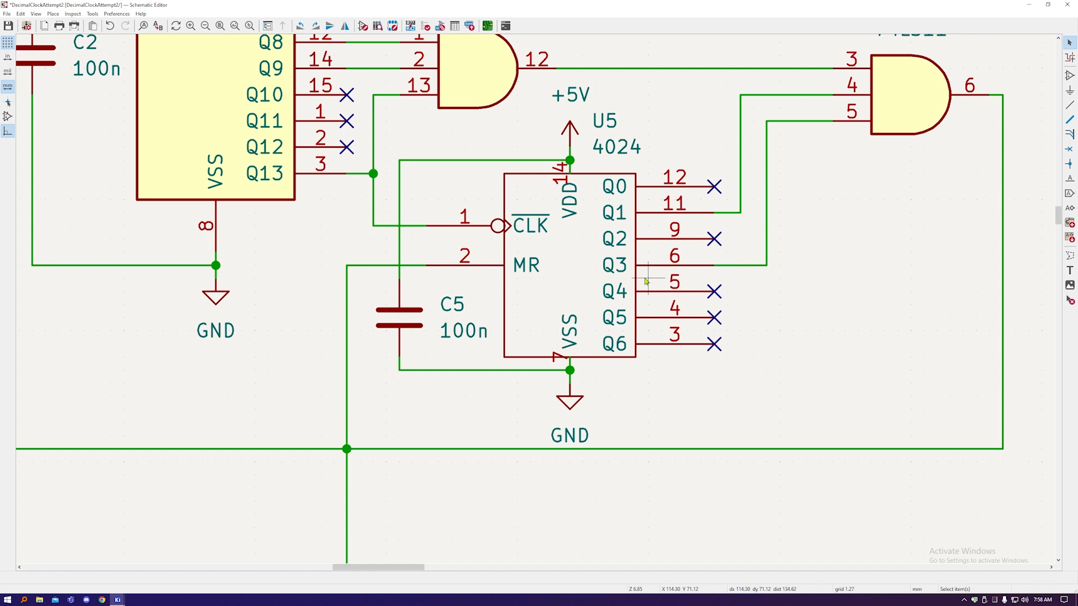
{"action": "left_click", "coordinate": [632, 292]}
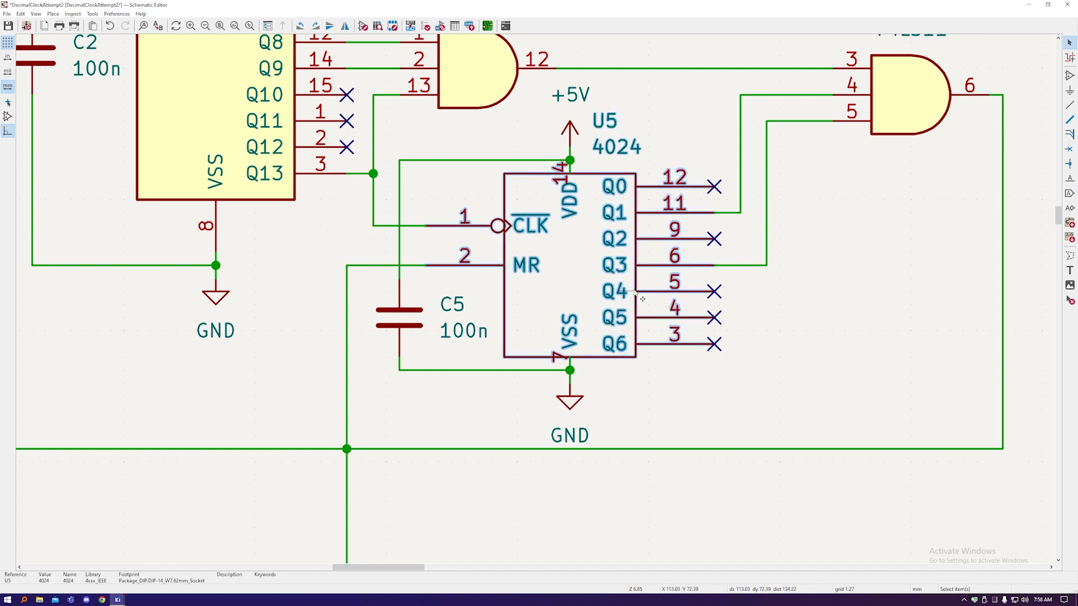
{"action": "left_click", "coordinate": [654, 366]}
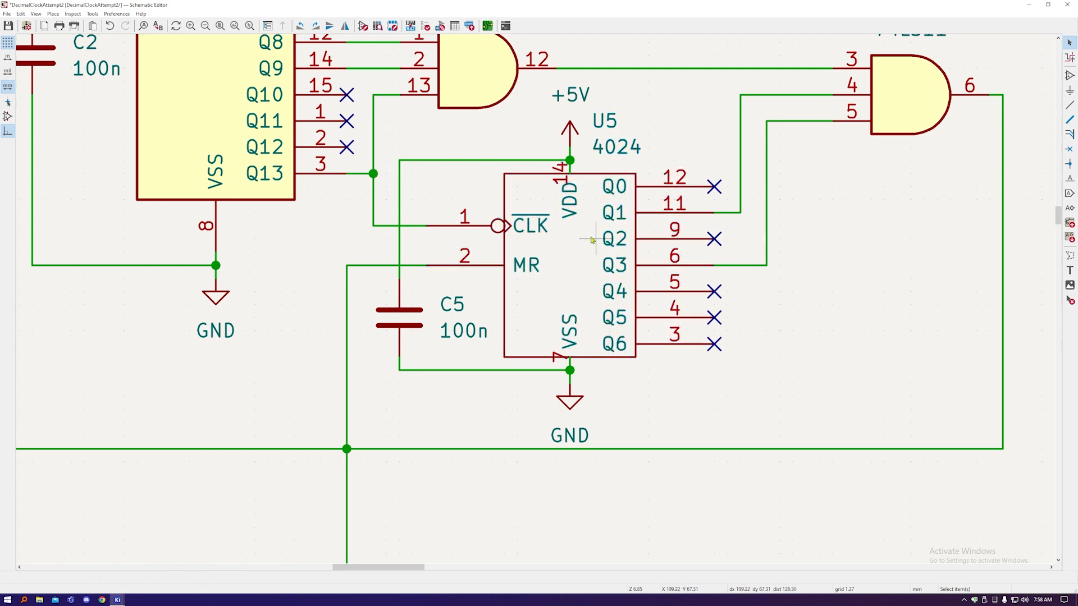
Step: Return to the PCB layout and move counter U4 and display U7 out of the footprint cluster to the sheet's lower-left area
{"action": "left_click", "coordinate": [488, 26]}
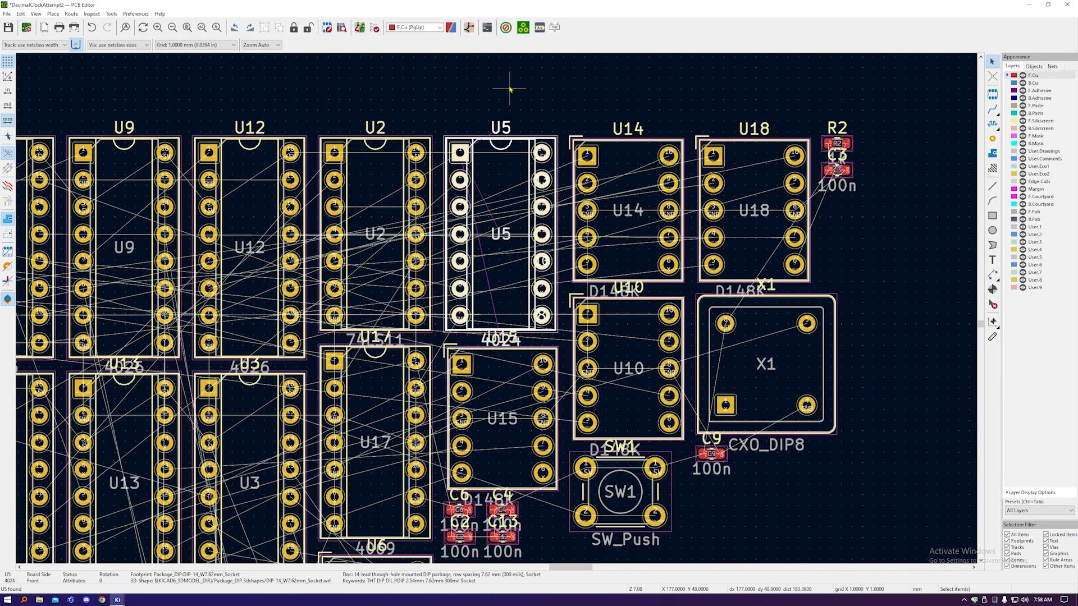
{"action": "scroll", "coordinate": [510, 89], "scroll_direction": "down", "scroll_amount": 5}
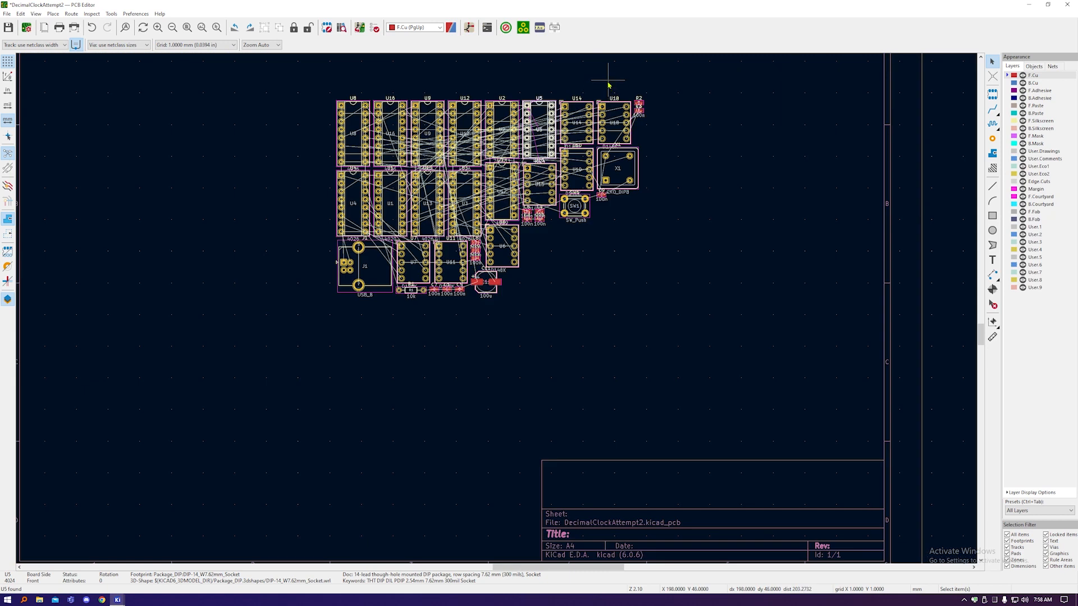
{"action": "left_click", "coordinate": [609, 85]}
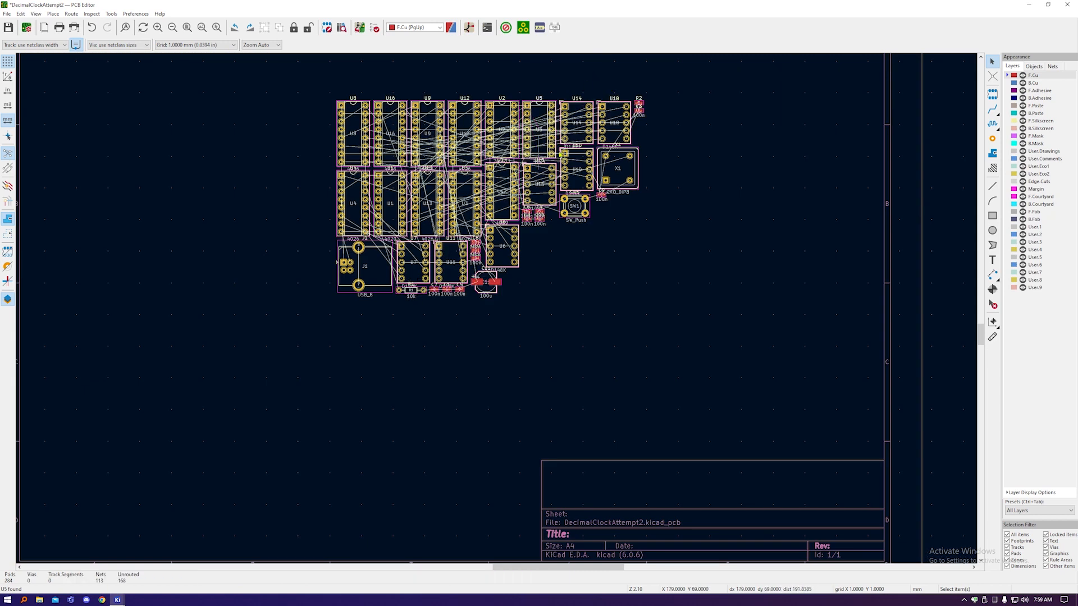
{"action": "scroll", "coordinate": [674, 169], "scroll_direction": "down", "scroll_amount": 3}
{"action": "scroll", "coordinate": [618, 150], "scroll_direction": "up", "scroll_amount": 3}
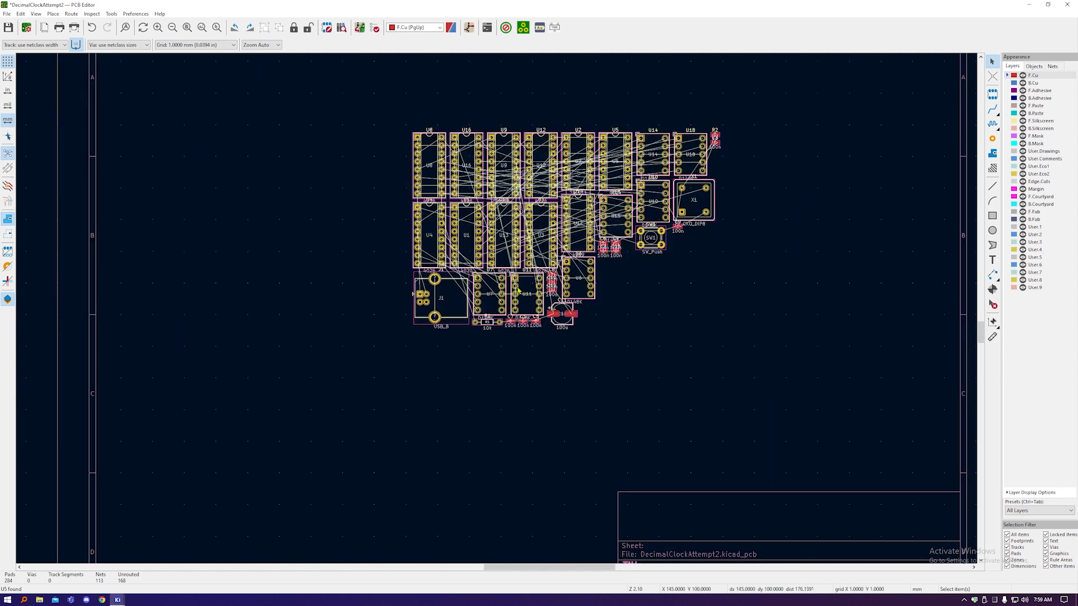
{"action": "left_click", "coordinate": [433, 253]}
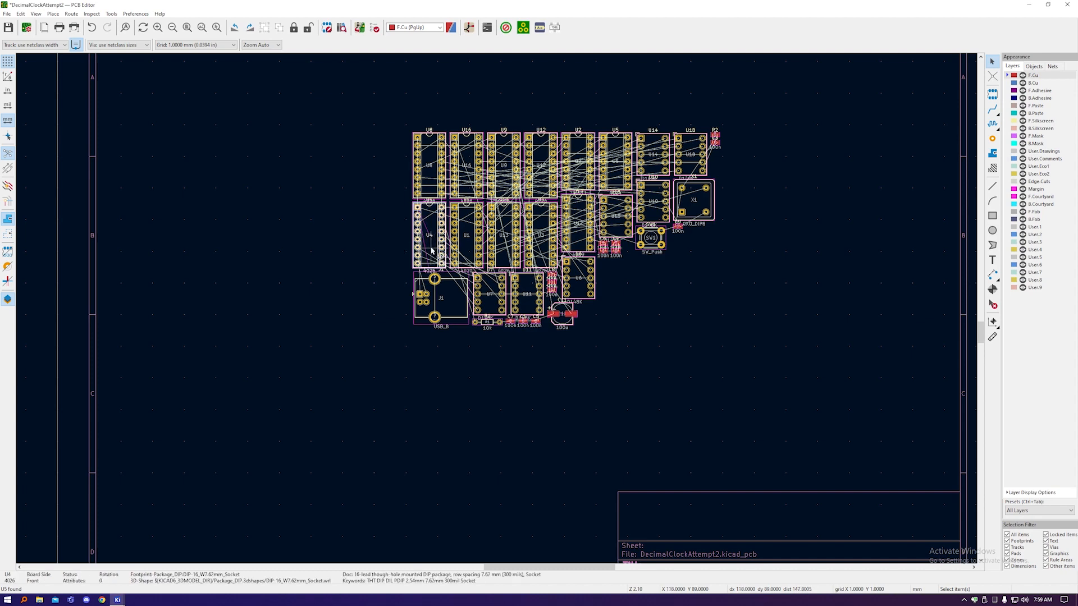
{"action": "left_click_drag", "start_coordinate": [431, 248], "coordinate": [255, 430]}
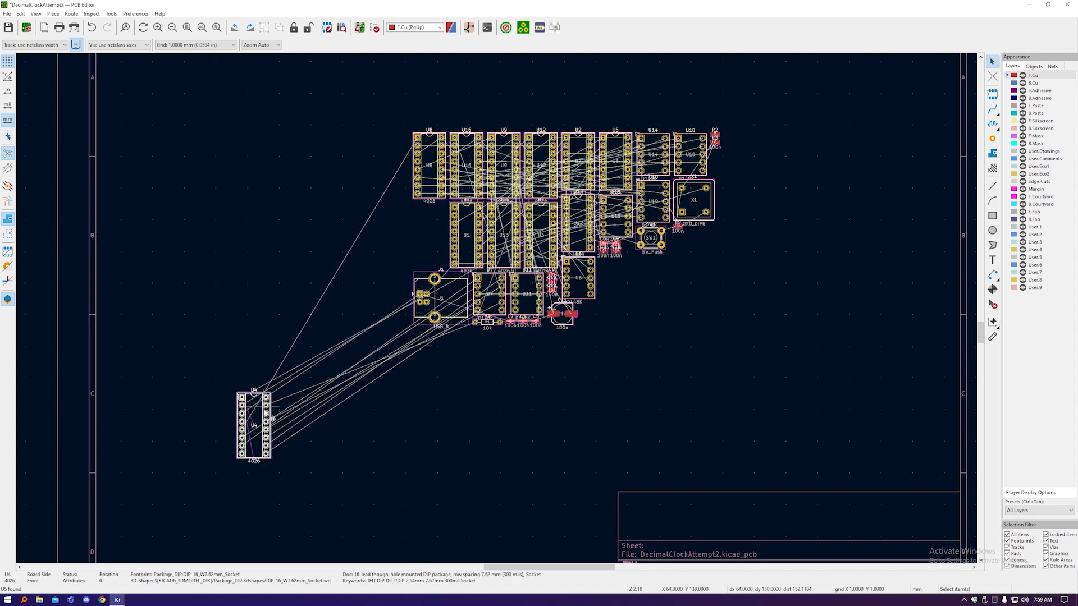
{"action": "left_click", "coordinate": [491, 308]}
{"action": "left_click_drag", "start_coordinate": [491, 307], "coordinate": [315, 456]}
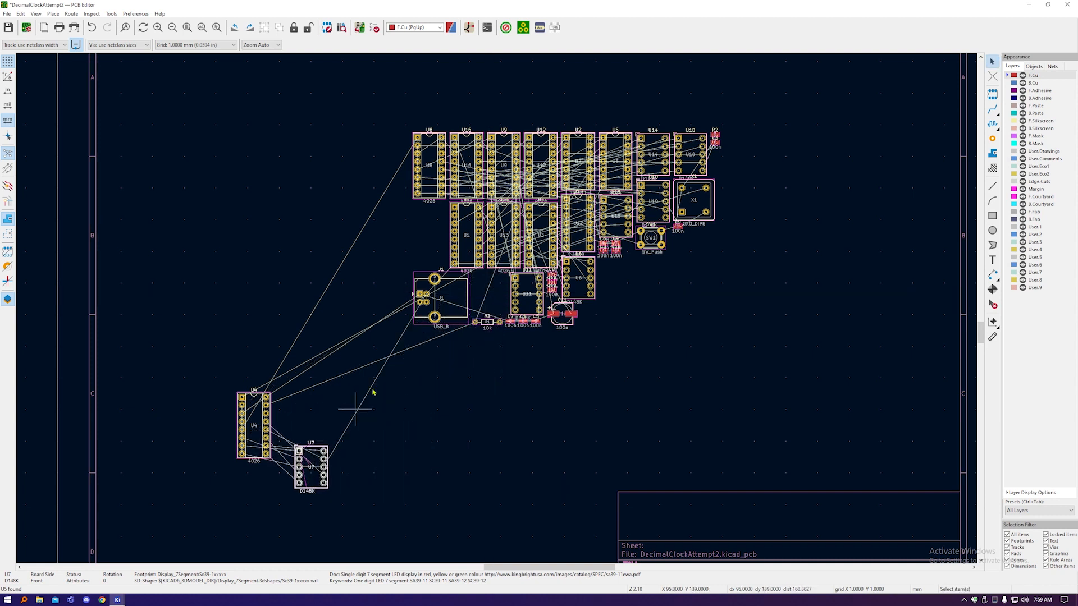
{"action": "left_click", "coordinate": [365, 404]}
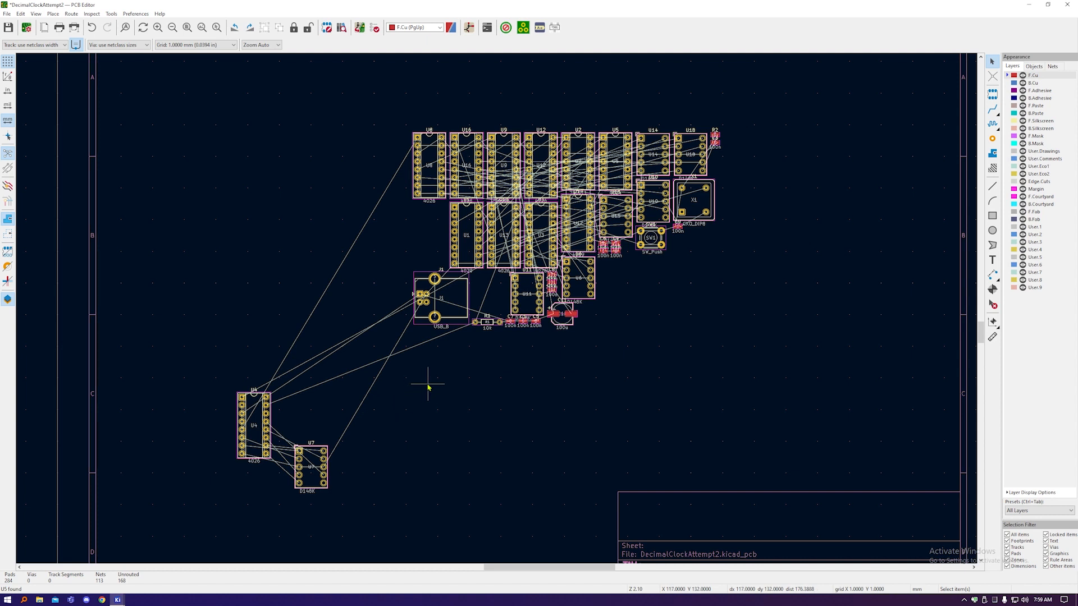
Step: Check the 100n capacitors beside U4 and U9 in the schematic and try picking up capacitor C12 in the PCB layout
{"action": "left_click", "coordinate": [469, 27]}
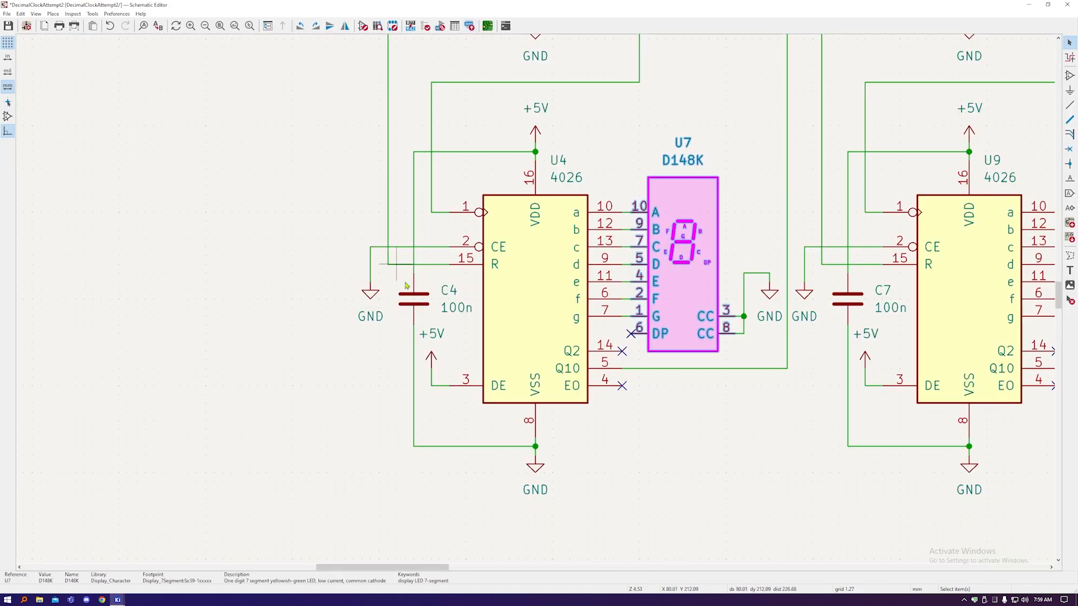
{"action": "scroll", "coordinate": [344, 253], "scroll_direction": "down", "scroll_amount": 5}
{"action": "scroll", "coordinate": [337, 247], "scroll_direction": "up", "scroll_amount": 4}
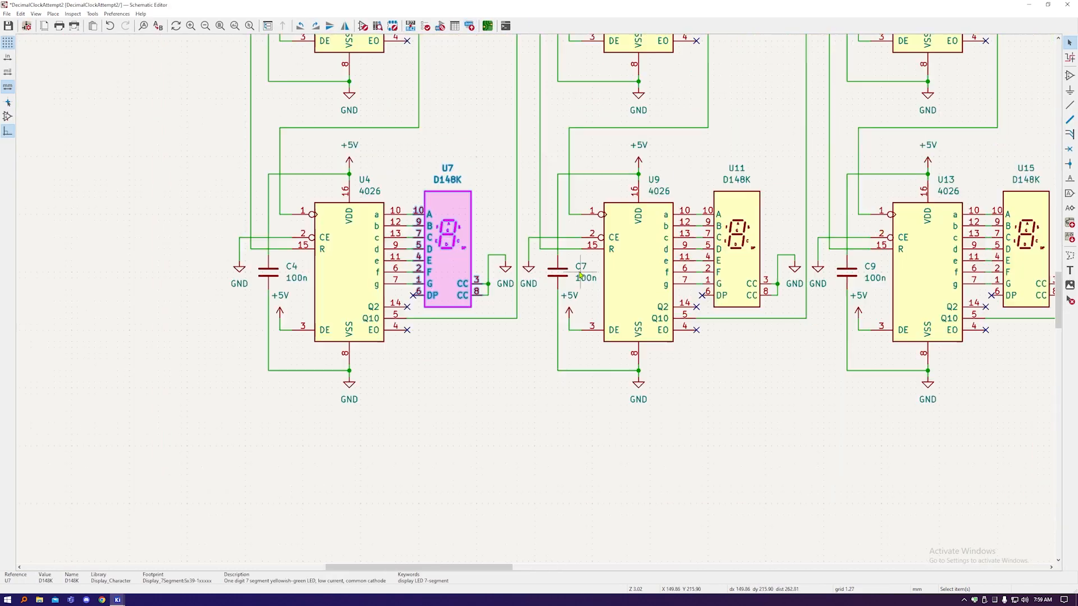
{"action": "scroll", "coordinate": [580, 275], "scroll_direction": "up", "scroll_amount": 2}
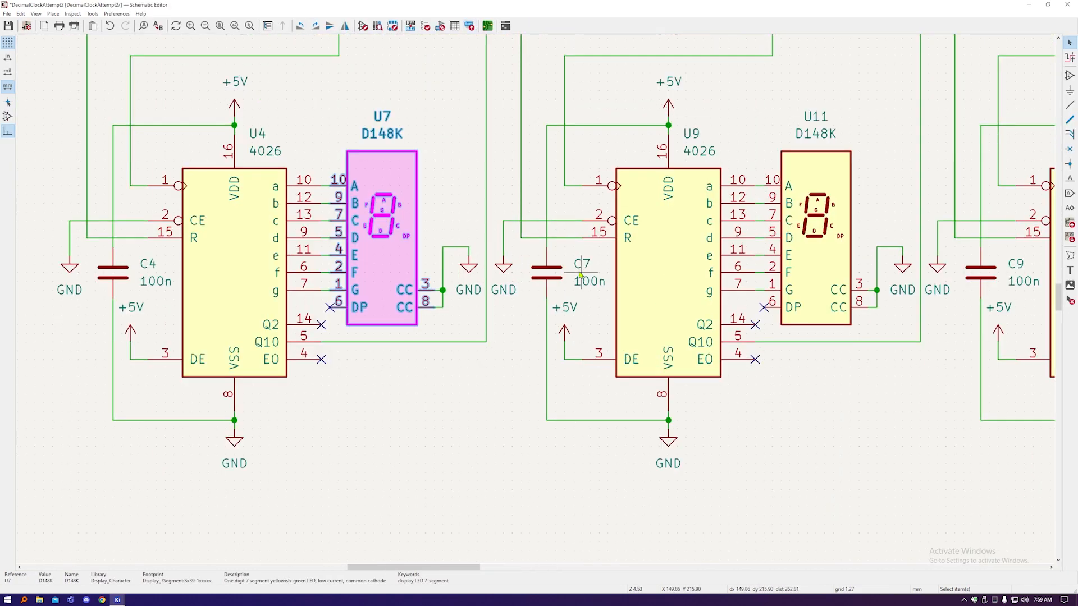
{"action": "left_click", "coordinate": [488, 26]}
{"action": "scroll", "coordinate": [536, 296], "scroll_direction": "up", "scroll_amount": 3}
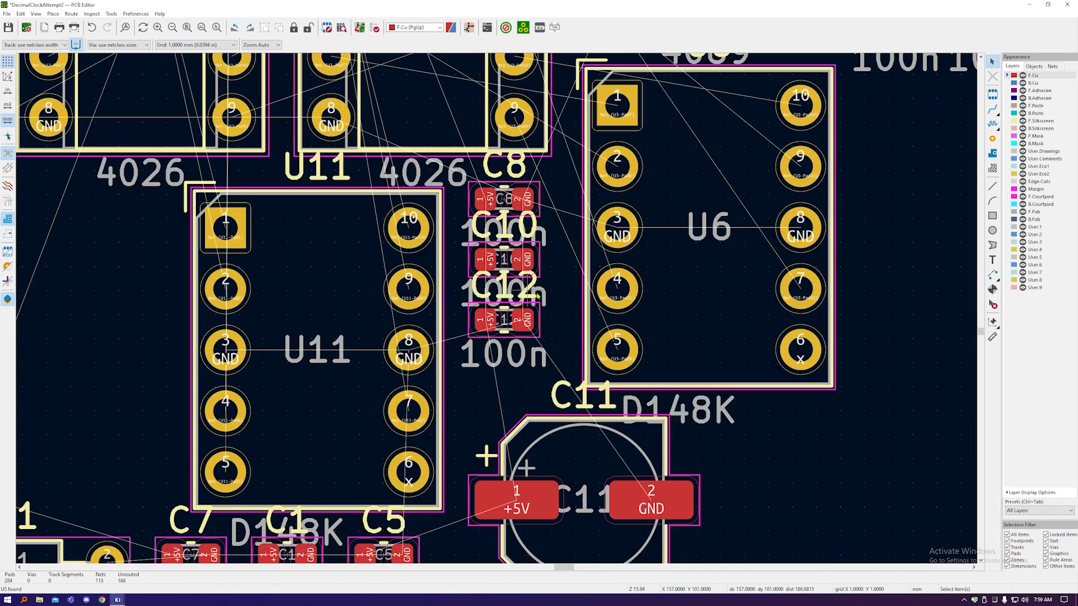
{"action": "left_click", "coordinate": [507, 332]}
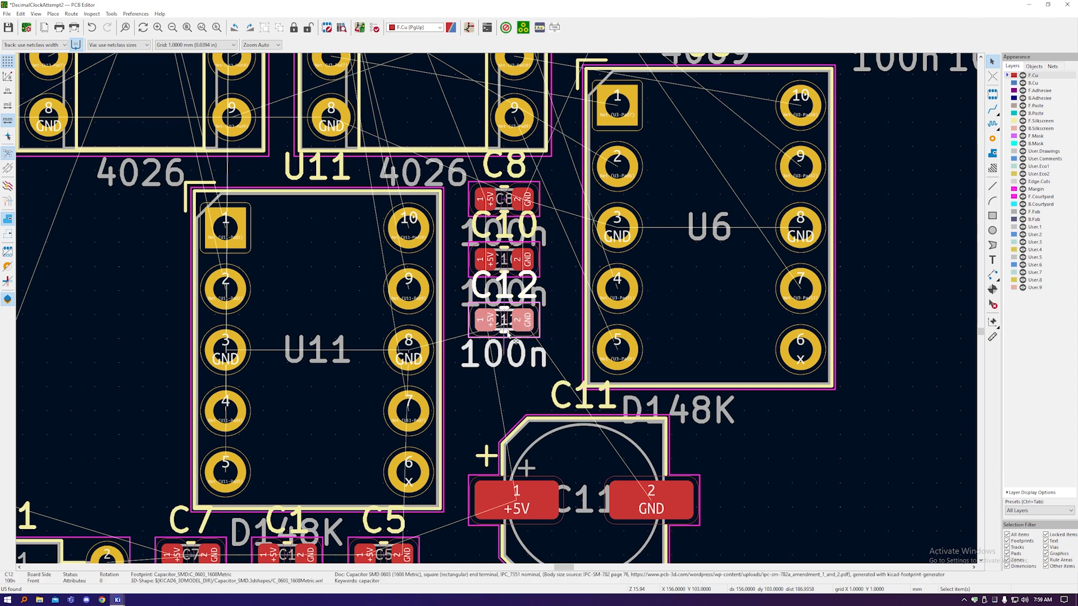
{"action": "scroll", "coordinate": [507, 331], "scroll_direction": "down", "scroll_amount": 5}
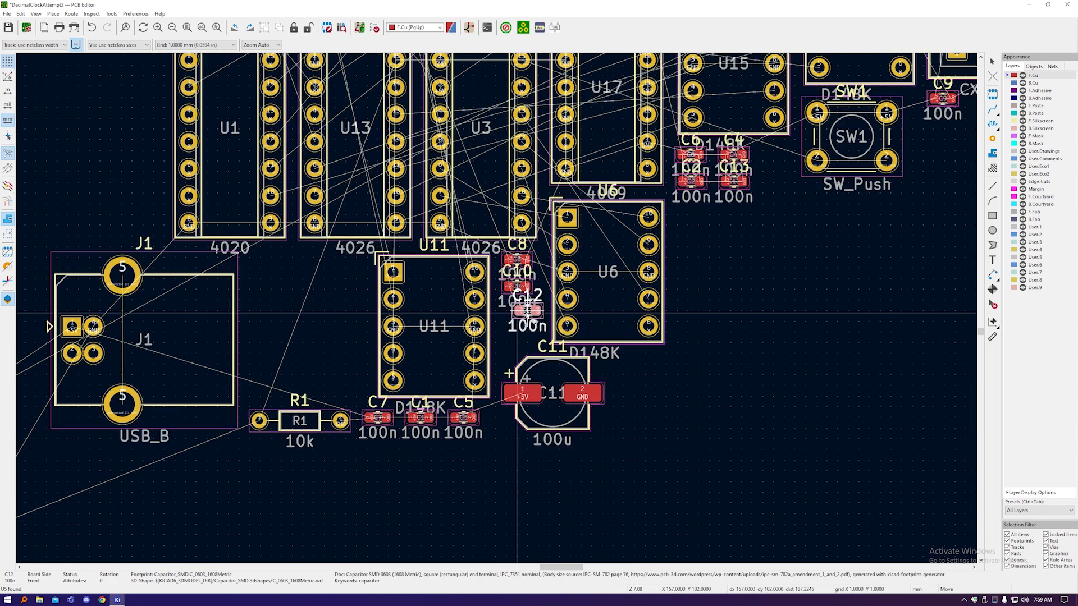
{"action": "key", "text": "m"}
{"action": "left_click", "coordinate": [517, 316]}
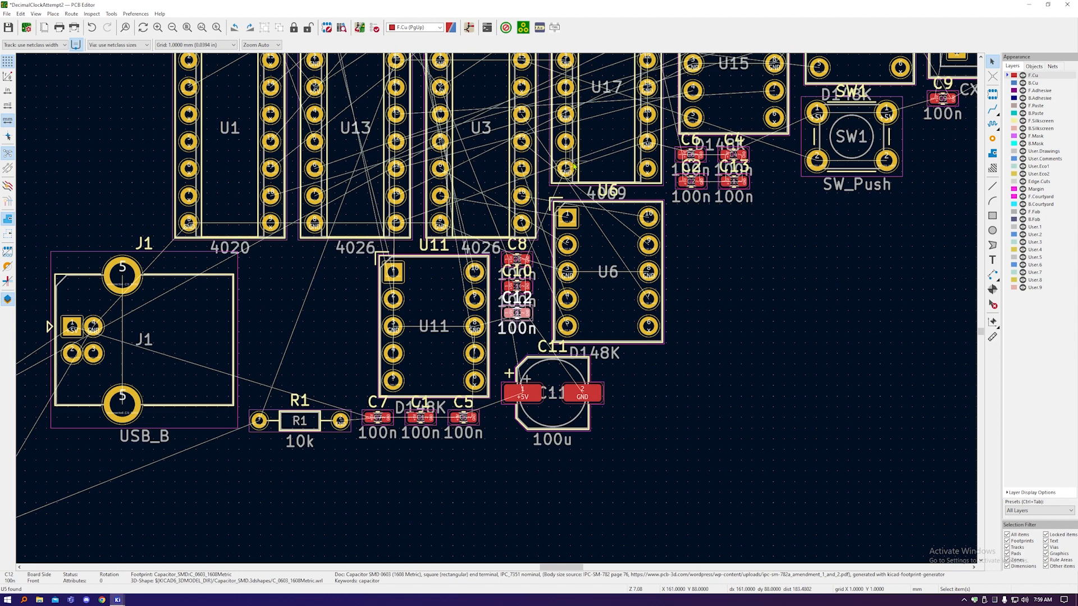
Step: Tile the schematic and PCB editors side by side and locate capacitors C10 and C8 in the schematic from their footprints
{"action": "left_click_drag", "start_coordinate": [487, 6], "coordinate": [1077, 137]}
{"action": "left_click", "coordinate": [516, 6]}
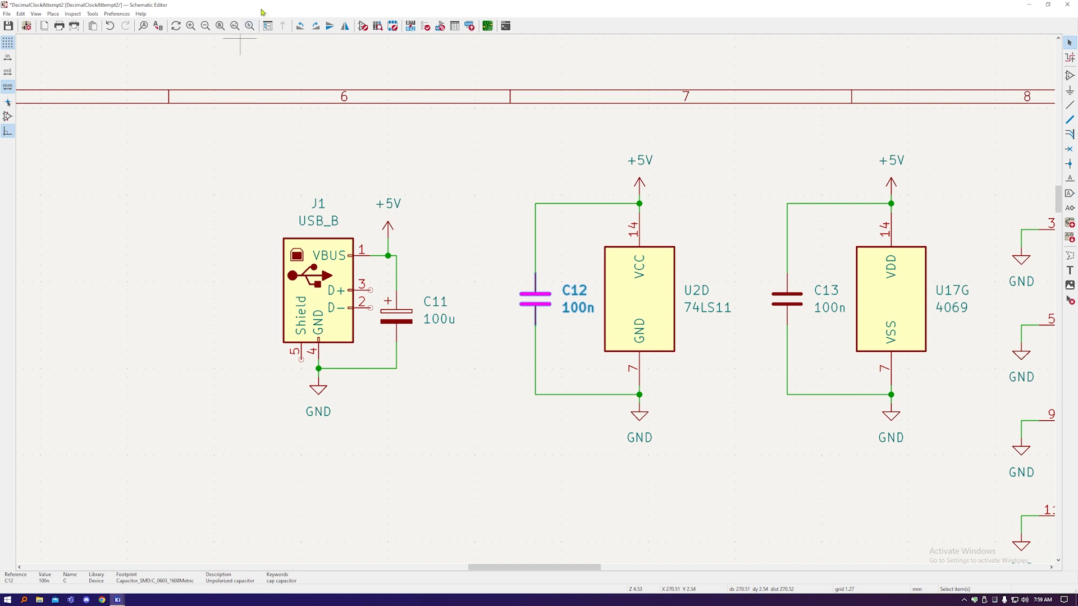
{"action": "left_click_drag", "start_coordinate": [262, 7], "coordinate": [0, 168]}
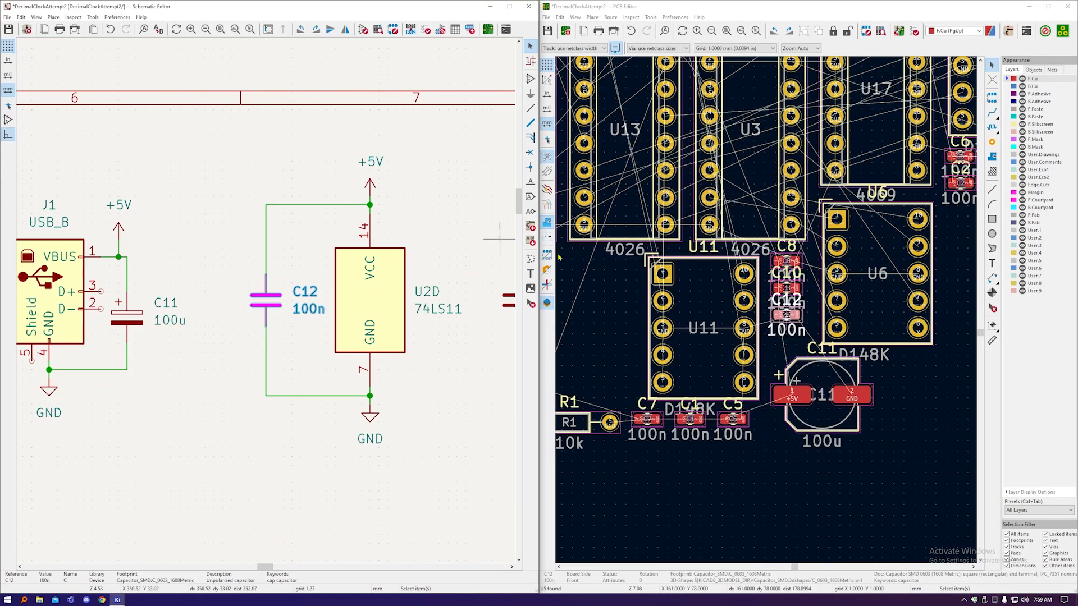
{"action": "left_click", "coordinate": [788, 287]}
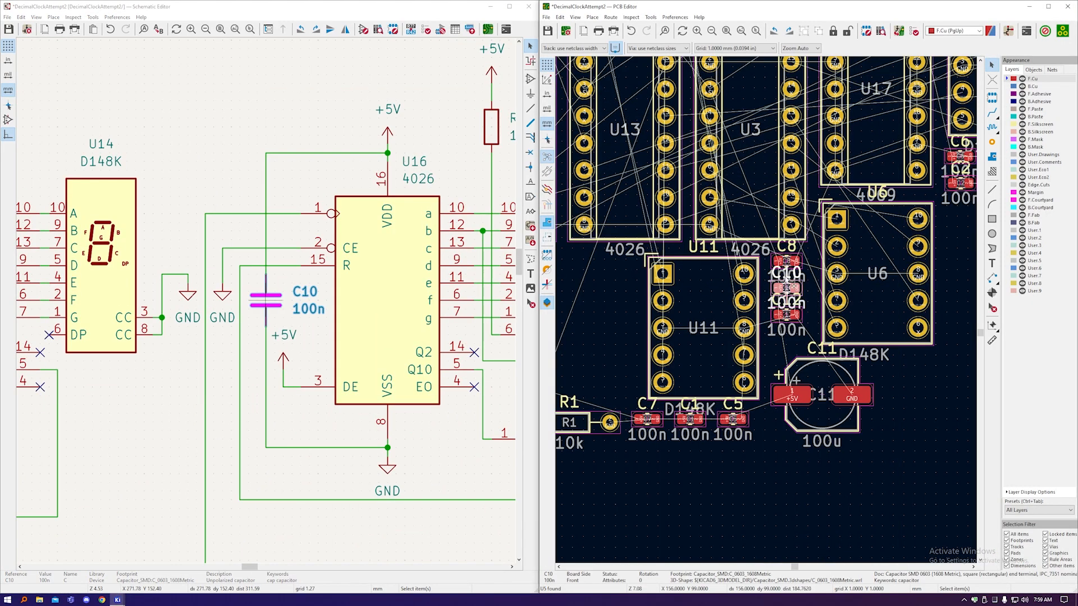
{"action": "left_click", "coordinate": [788, 262]}
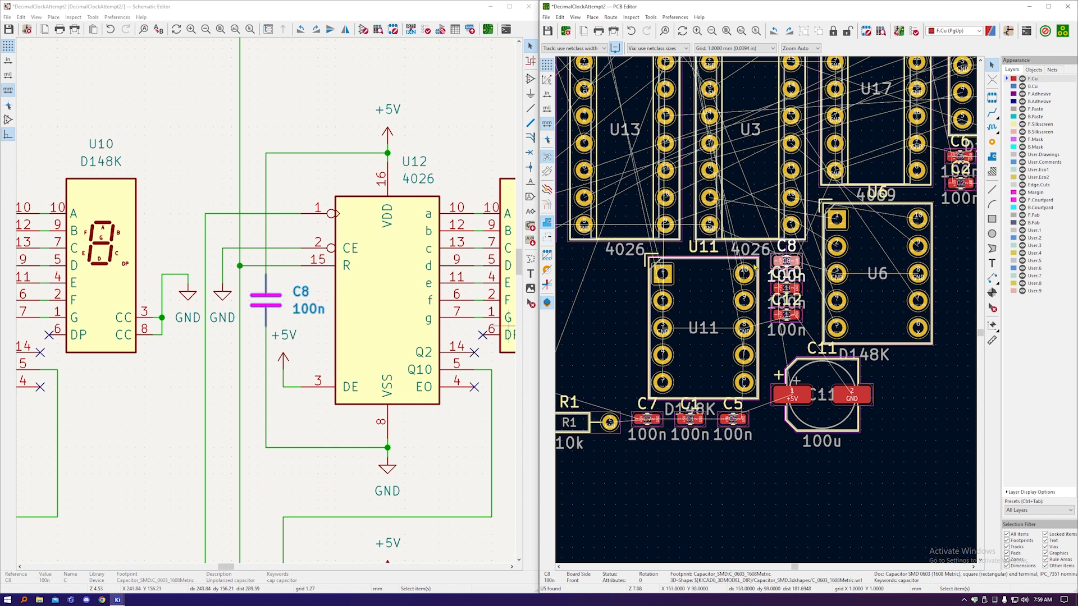
Step: Move counter U8 with display U10 to the sheet's lower middle and USB connector J1 to its upper-left corner
{"action": "scroll", "coordinate": [757, 219], "scroll_direction": "down", "scroll_amount": 6}
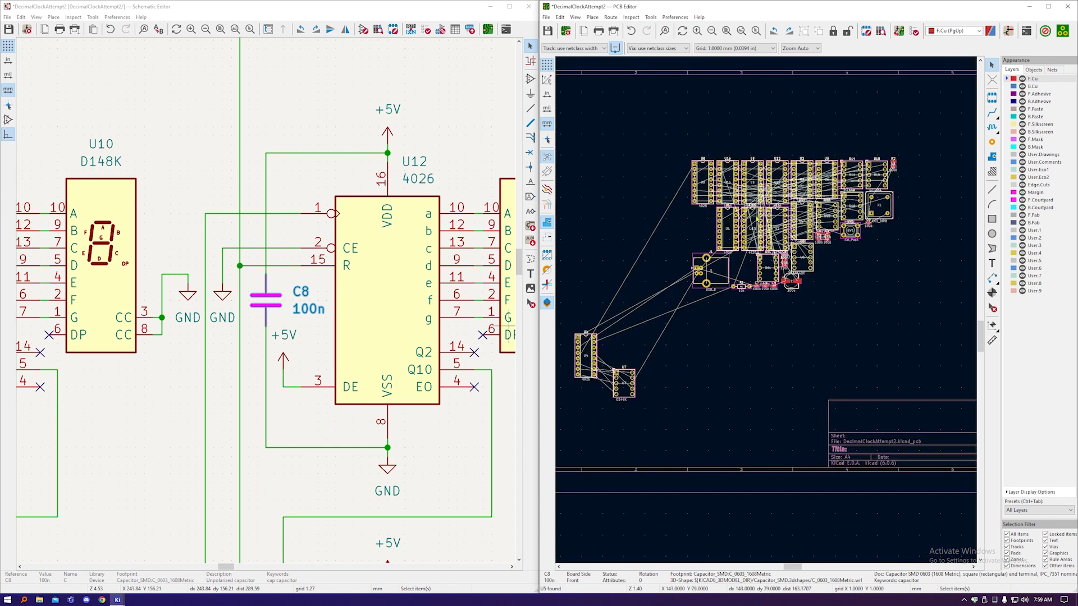
{"action": "left_click", "coordinate": [702, 178]}
{"action": "left_click_drag", "start_coordinate": [703, 180], "coordinate": [674, 304]}
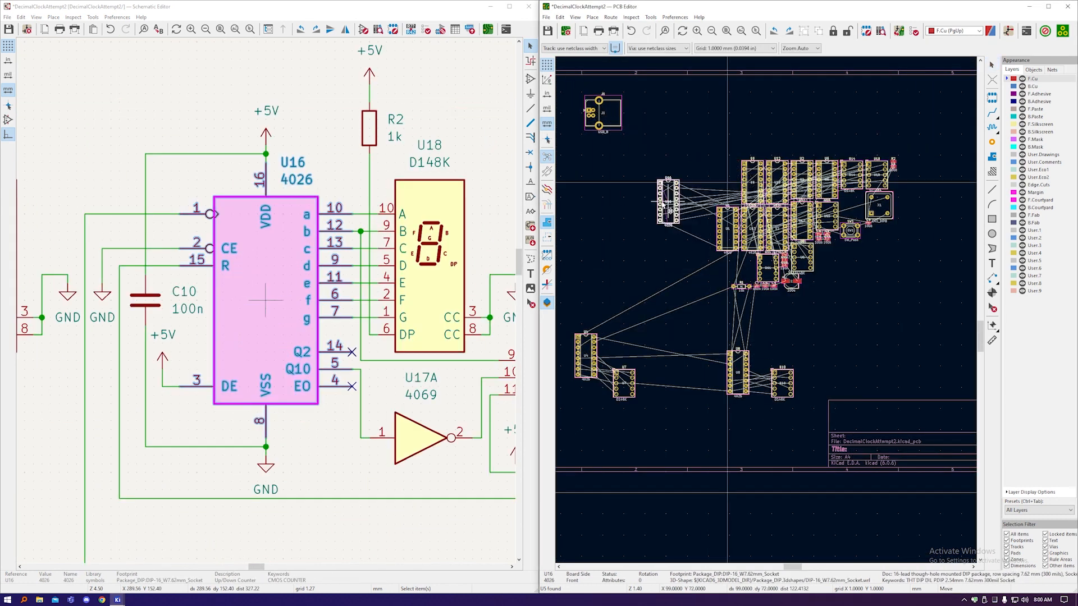
Step: Spread out U16 with U18 below J1, U1 near the sheet's upper edge, U9 with U11 at the lower right, and U13 above U4
{"action": "left_click", "coordinate": [900, 137]}
{"action": "key", "text": "m"}
{"action": "left_click_drag", "start_coordinate": [892, 130], "coordinate": [722, 123]}
{"action": "left_click_drag", "start_coordinate": [752, 228], "coordinate": [660, 266]}
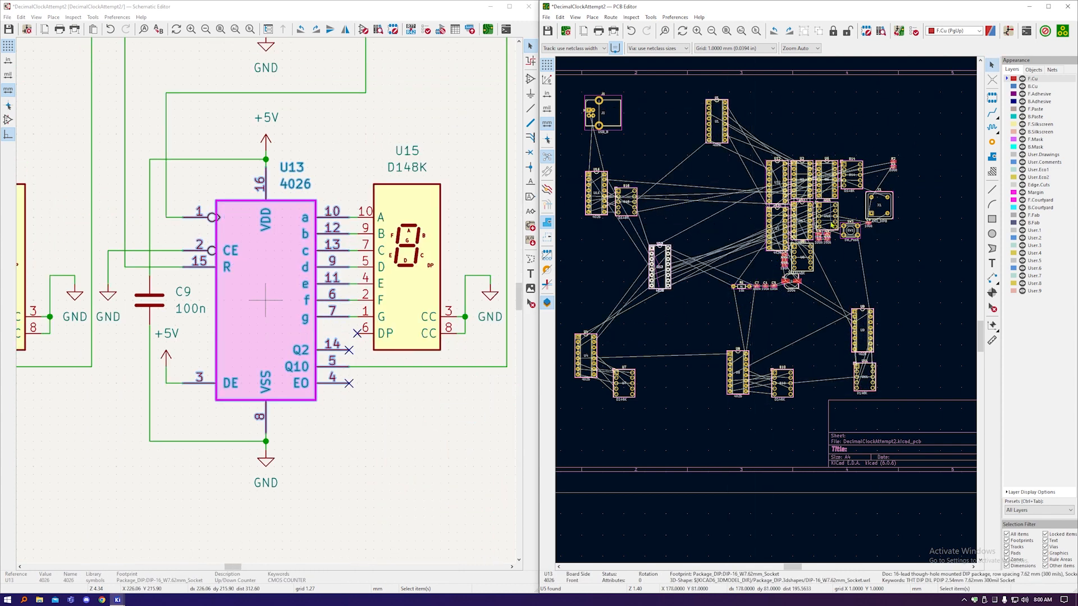
Step: Place display U15 beside U13, and counter U3 with display U6 above and to the right of them
{"action": "left_click_drag", "start_coordinate": [827, 216], "coordinate": [690, 290]}
{"action": "left_click_drag", "start_coordinate": [777, 228], "coordinate": [708, 210]}
{"action": "left_click_drag", "start_coordinate": [802, 257], "coordinate": [738, 228]}
Step: Move R1 and its neighbouring capacitors to the sheet's right side, U12 with U14 above U8 and U10, and U17 above oscillator X1
{"action": "left_click_drag", "start_coordinate": [784, 284], "coordinate": [916, 255]}
{"action": "left_click_drag", "start_coordinate": [777, 182], "coordinate": [748, 292]}
{"action": "left_click_drag", "start_coordinate": [851, 174], "coordinate": [778, 306]}
{"action": "left_click_drag", "start_coordinate": [802, 221], "coordinate": [854, 124]}
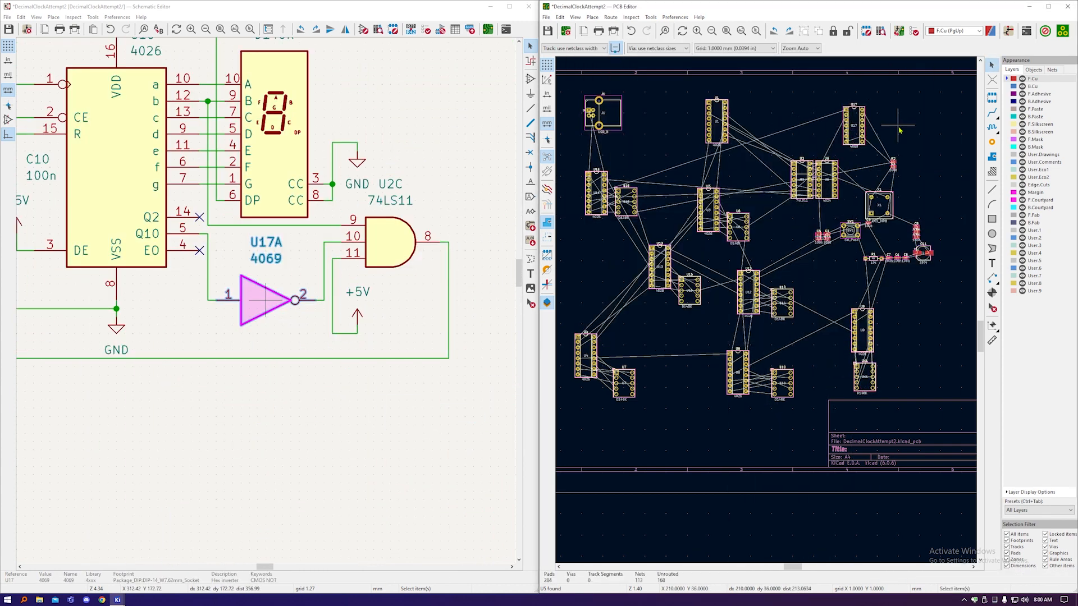
Step: Move capacitor C6 from beside the push button SW1 to just below counter U8
{"action": "scroll", "coordinate": [855, 119], "scroll_direction": "down", "scroll_amount": 2}
{"action": "scroll", "coordinate": [845, 202], "scroll_direction": "up", "scroll_amount": 2}
{"action": "left_click", "coordinate": [824, 196]}
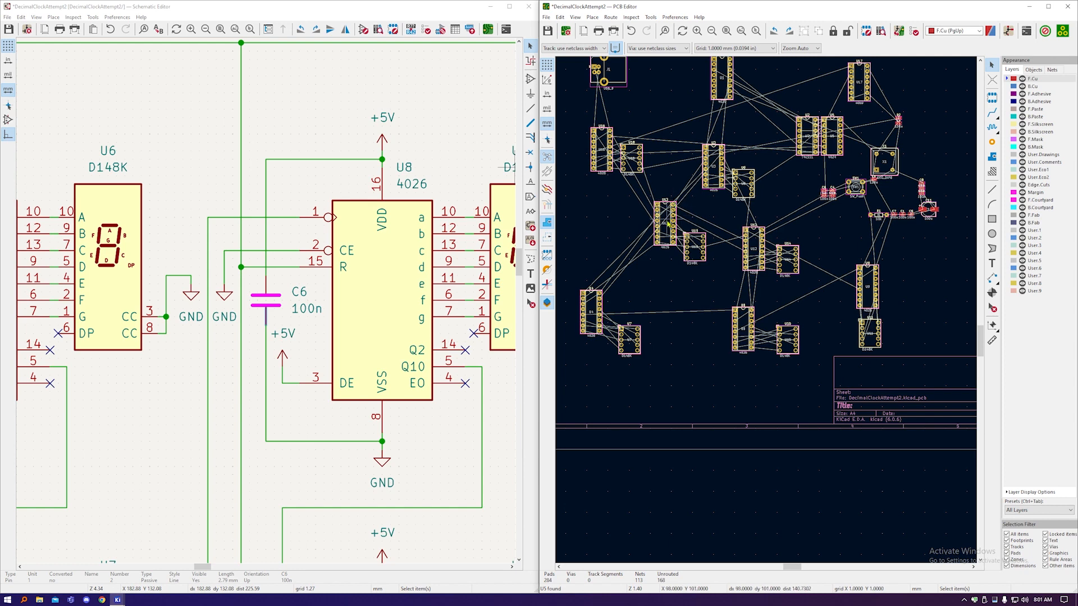
{"action": "scroll", "coordinate": [666, 220], "scroll_direction": "up", "scroll_amount": 2}
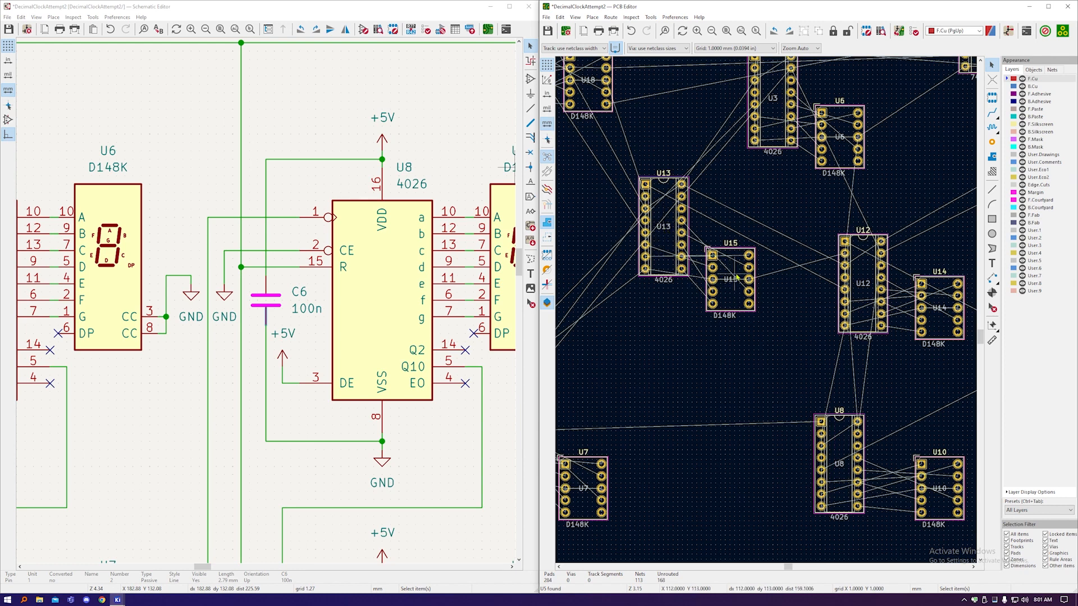
{"action": "scroll", "coordinate": [613, 280], "scroll_direction": "down", "scroll_amount": 1}
{"action": "scroll", "coordinate": [614, 281], "scroll_direction": "down", "scroll_amount": 1}
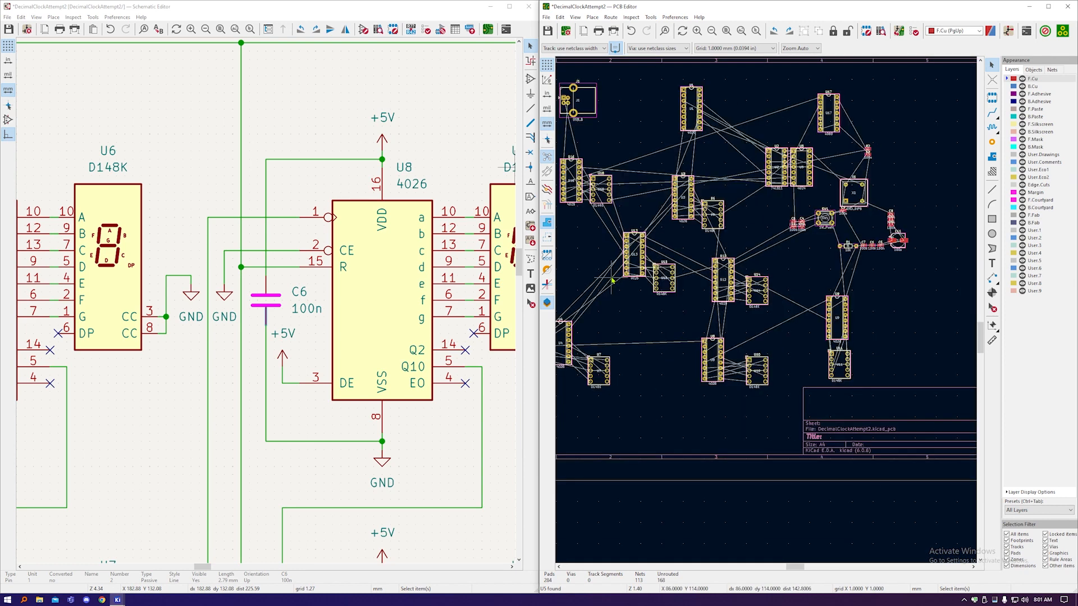
{"action": "scroll", "coordinate": [812, 278], "scroll_direction": "down", "scroll_amount": 1}
{"action": "scroll", "coordinate": [809, 252], "scroll_direction": "up", "scroll_amount": 2}
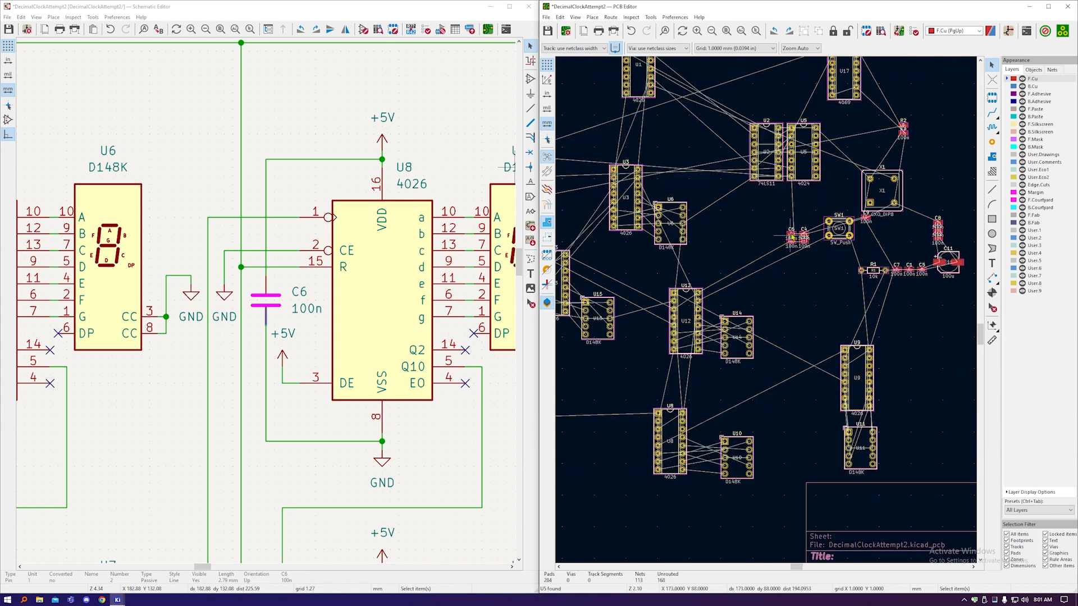
{"action": "left_click", "coordinate": [791, 237]}
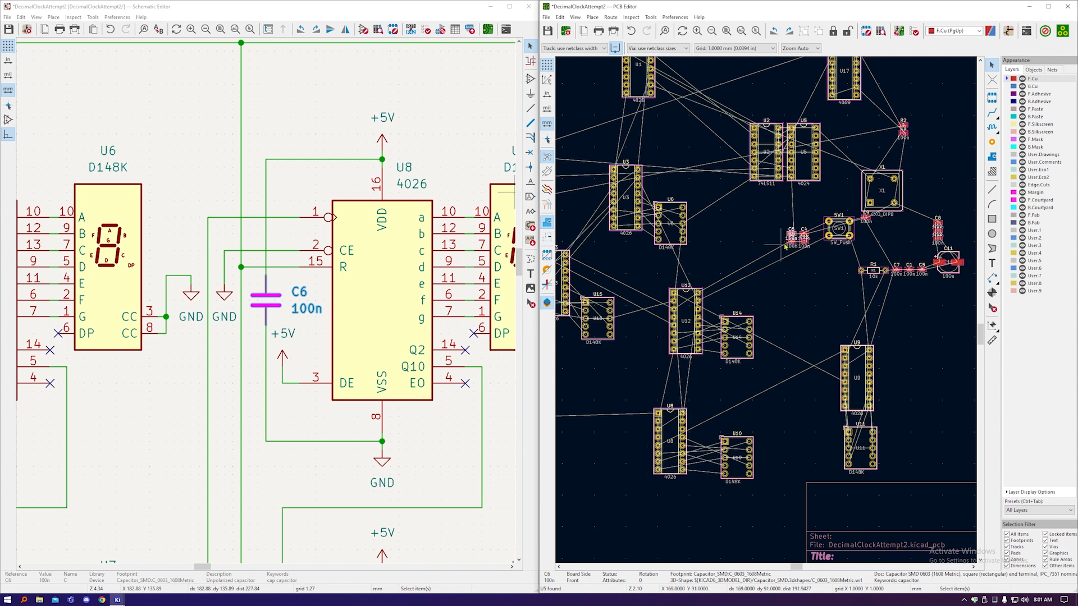
{"action": "left_click_drag", "start_coordinate": [793, 243], "coordinate": [674, 498]}
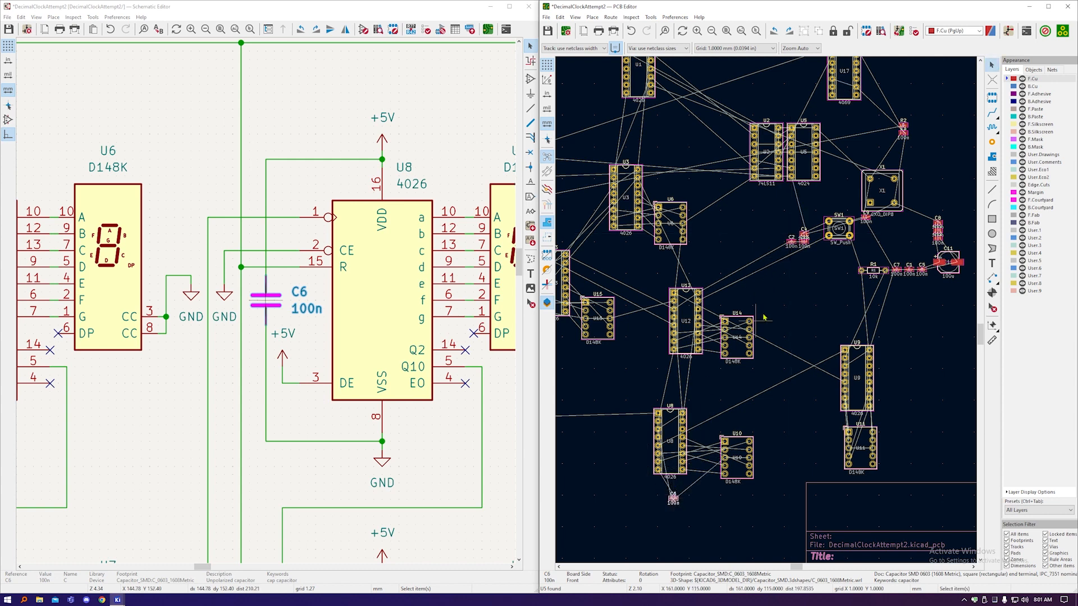
Step: Place capacitor C2 beside U1 and one capacitor each beside U17, U9, U13 and oscillator X1
{"action": "left_click", "coordinate": [793, 245]}
{"action": "scroll", "coordinate": [792, 245], "scroll_direction": "down", "scroll_amount": 2}
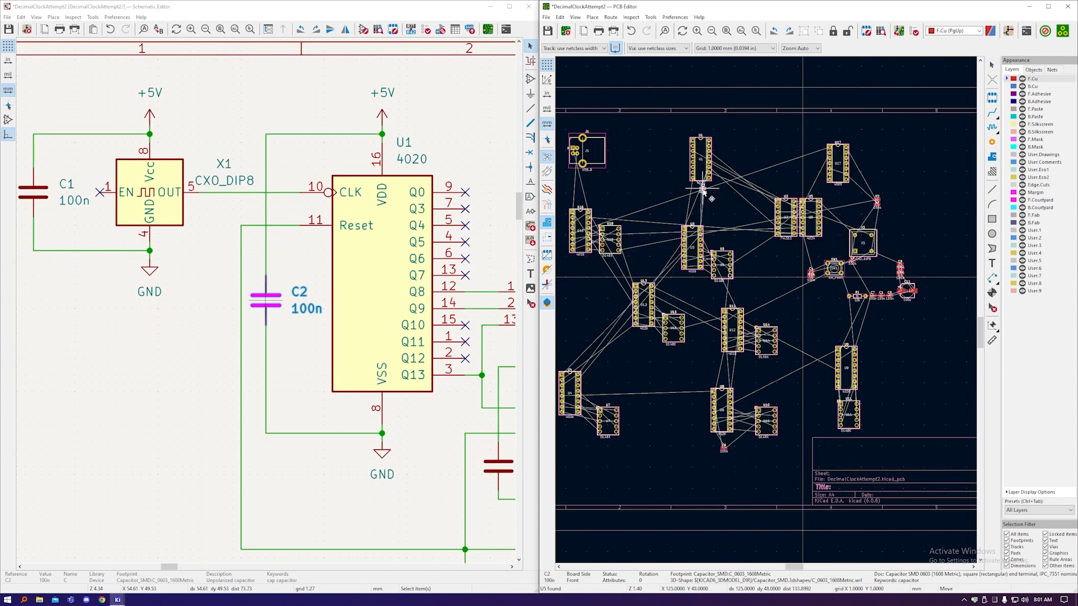
{"action": "left_click", "coordinate": [813, 275]}
{"action": "left_click_drag", "start_coordinate": [813, 275], "coordinate": [854, 163]}
{"action": "left_click_drag", "start_coordinate": [873, 295], "coordinate": [865, 353]}
{"action": "left_click_drag", "start_coordinate": [853, 261], "coordinate": [661, 286]}
{"action": "left_click_drag", "start_coordinate": [881, 296], "coordinate": [882, 239]}
Step: Place the remaining capacitors beside U2, U3, U5, U12 and U16, with C11 beside connector J1 and resistor R2 beside display U18
{"action": "left_click_drag", "start_coordinate": [907, 290], "coordinate": [827, 220]}
{"action": "left_click_drag", "start_coordinate": [900, 264], "coordinate": [752, 312]}
{"action": "left_click_drag", "start_coordinate": [900, 275], "coordinate": [770, 208]}
{"action": "left_click_drag", "start_coordinate": [900, 269], "coordinate": [597, 210]}
{"action": "left_click_drag", "start_coordinate": [877, 205], "coordinate": [709, 233]}
{"action": "left_click_drag", "start_coordinate": [877, 199], "coordinate": [627, 233]}
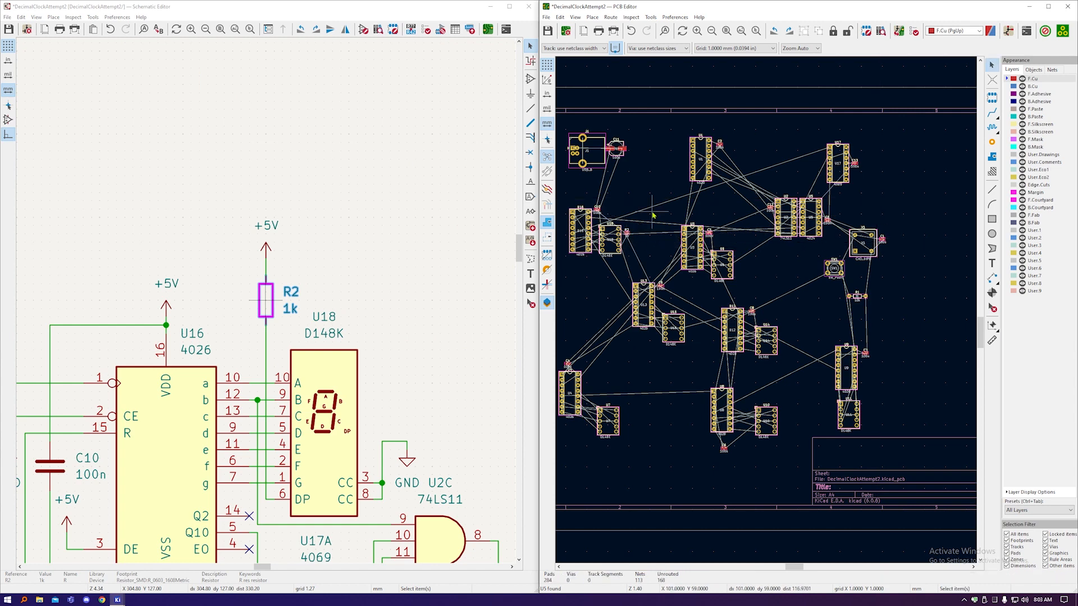
Step: Move display U7 directly below counter U4 so that their pad columns line up
{"action": "scroll", "coordinate": [758, 158], "scroll_direction": "down", "scroll_amount": 3}
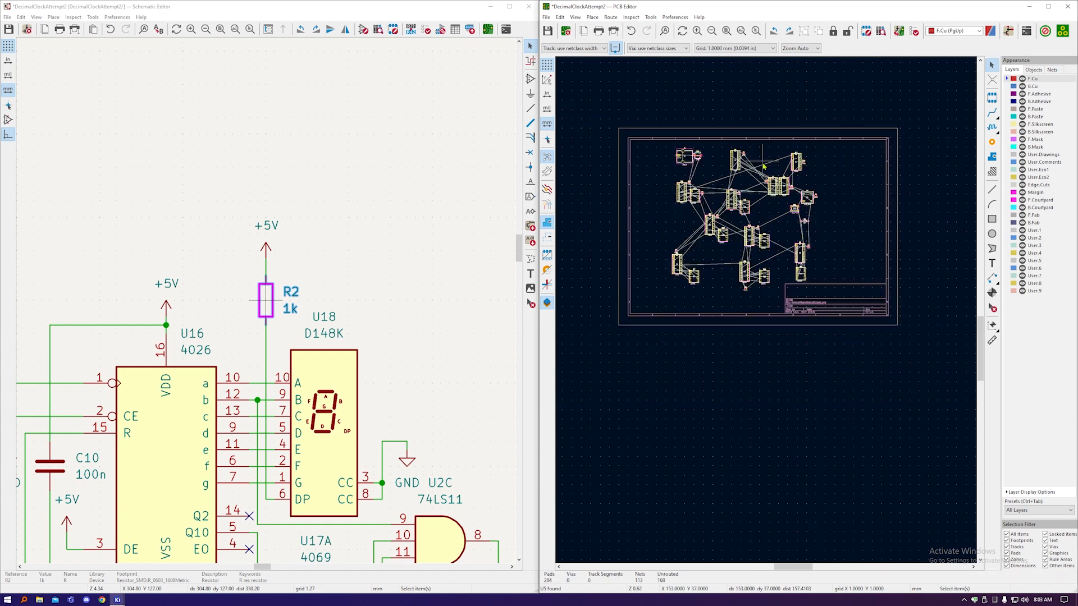
{"action": "scroll", "coordinate": [680, 258], "scroll_direction": "up", "scroll_amount": 6}
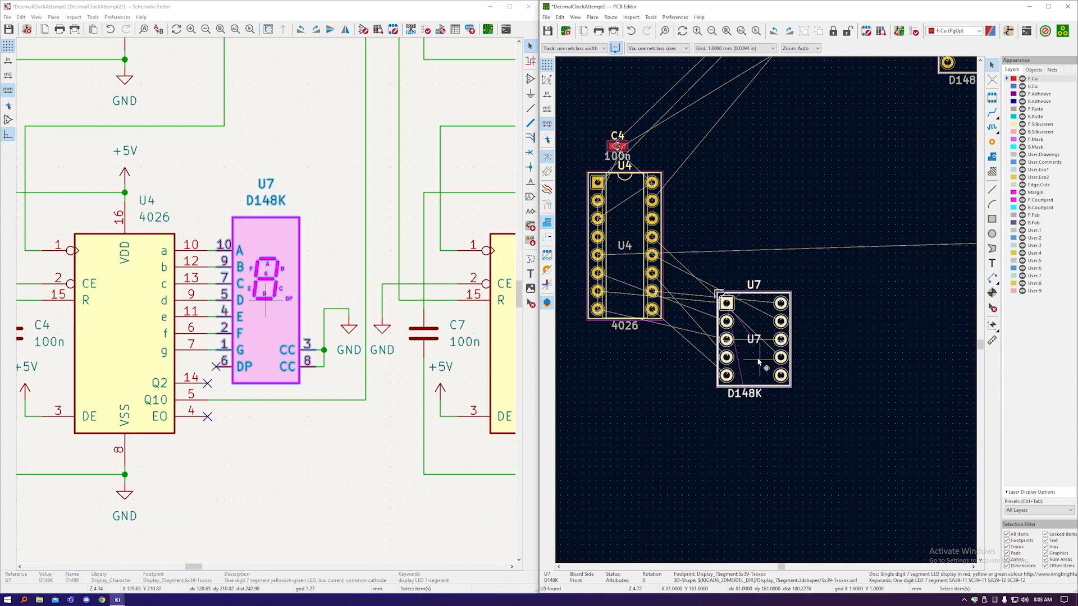
{"action": "left_click_drag", "start_coordinate": [760, 364], "coordinate": [626, 399]}
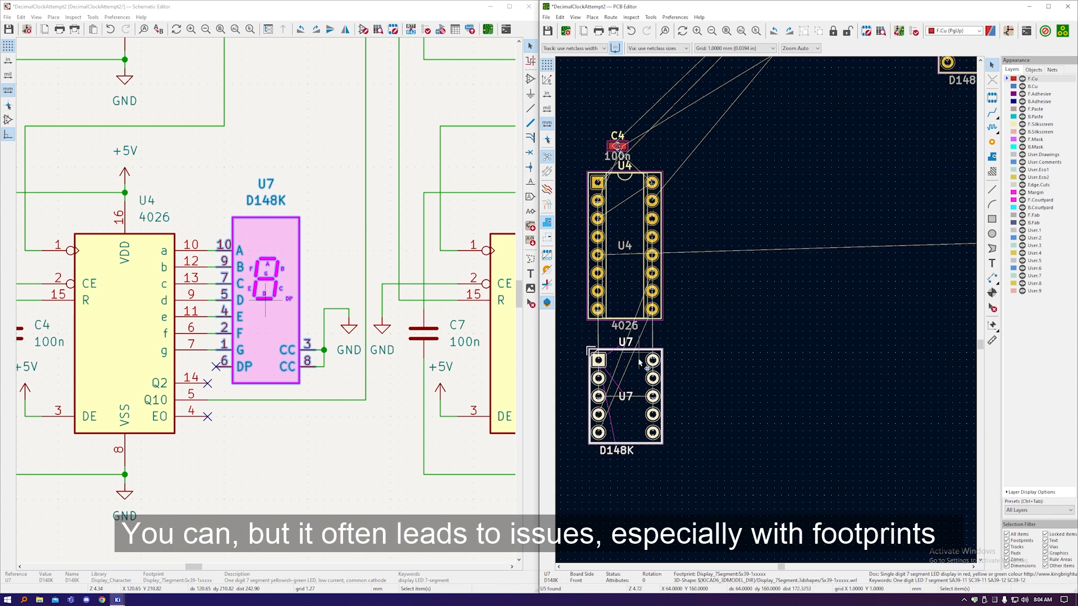
{"action": "scroll", "coordinate": [627, 355], "scroll_direction": "up", "scroll_amount": 3}
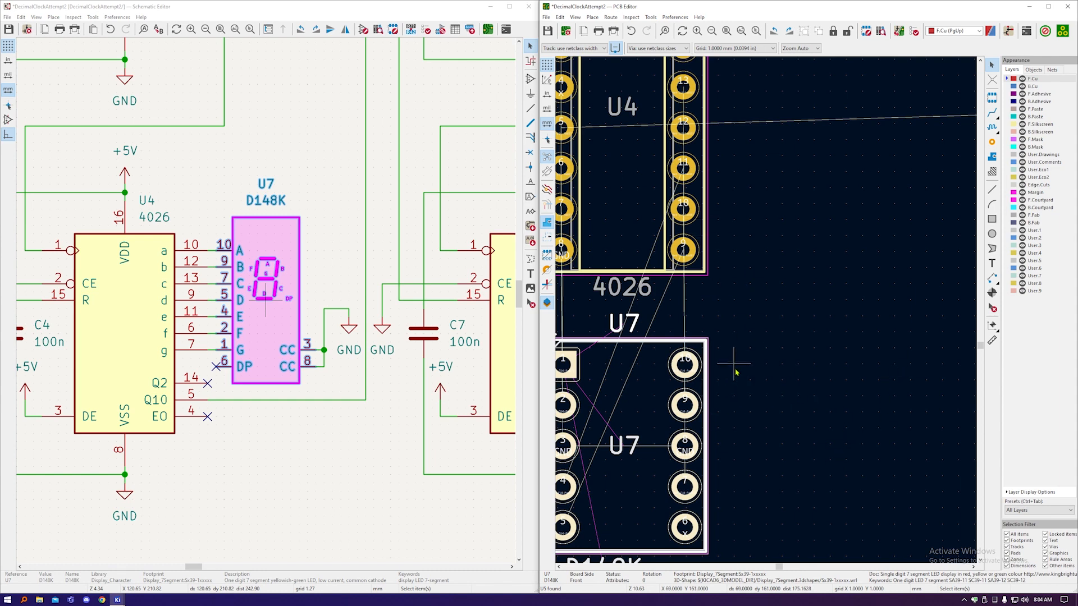
{"action": "scroll", "coordinate": [734, 365], "scroll_direction": "down", "scroll_amount": 3}
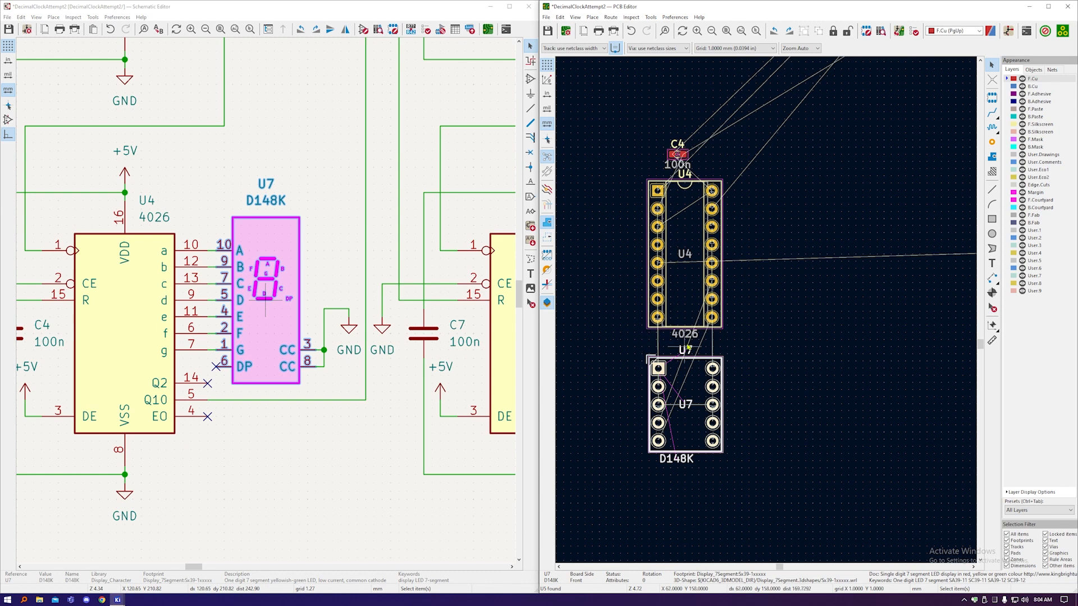
Step: Make Edge.Cuts the active layer and hide the F.Fab and B.Fab layers
{"action": "scroll", "coordinate": [644, 367], "scroll_direction": "down", "scroll_amount": 3}
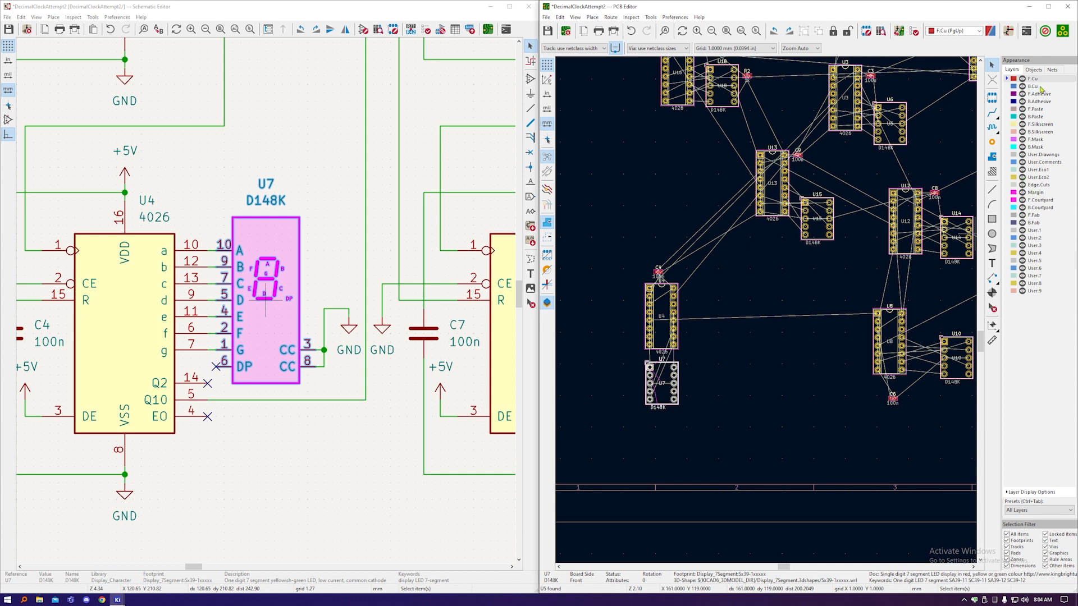
{"action": "left_click", "coordinate": [1046, 125]}
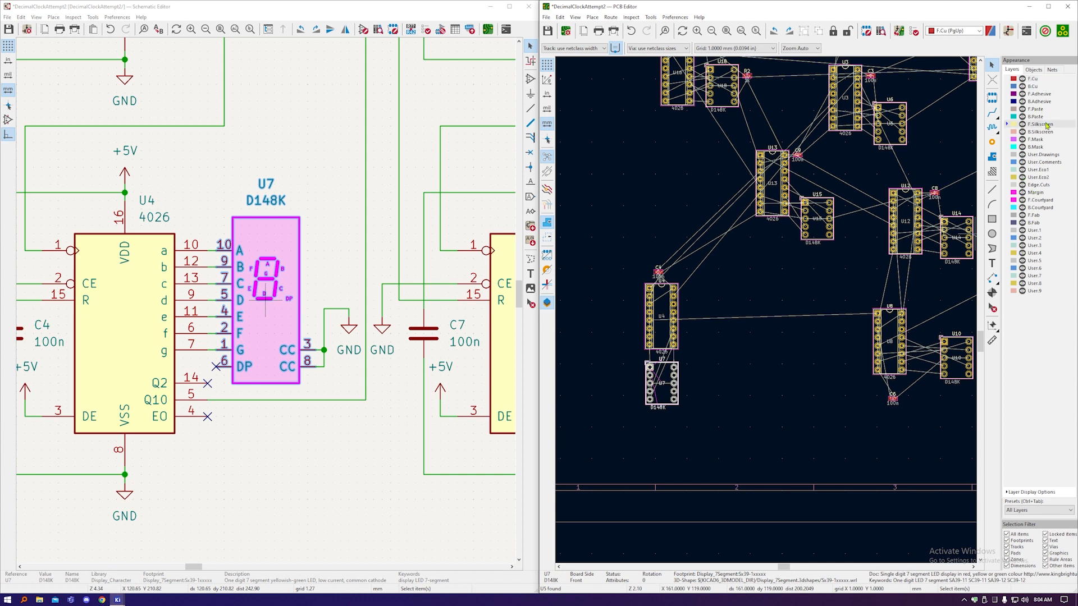
{"action": "left_click", "coordinate": [1037, 185]}
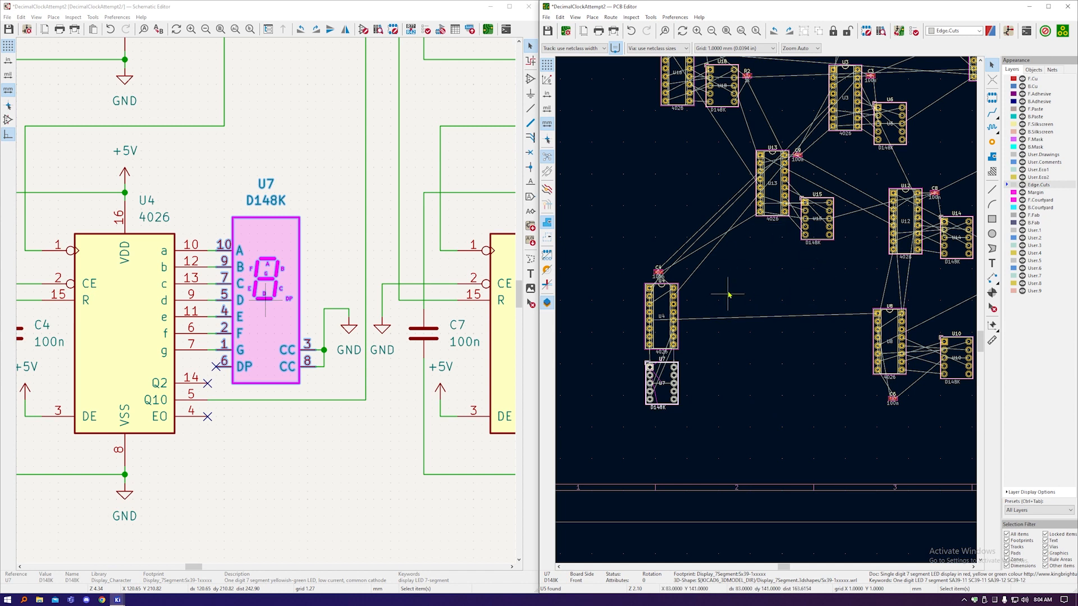
{"action": "left_click", "coordinate": [1022, 216]}
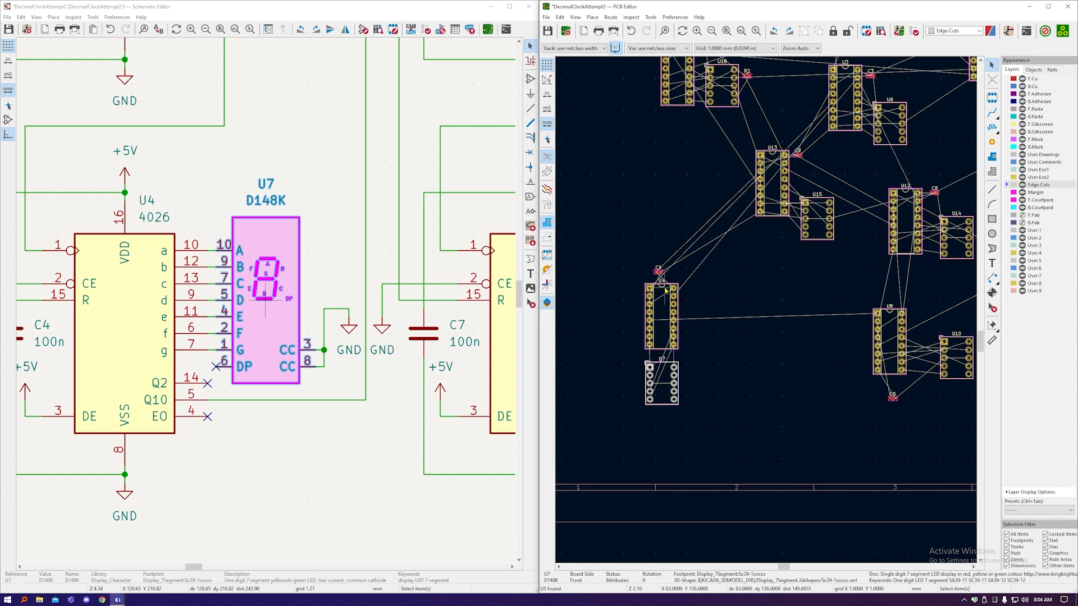
Step: Try display U7 at several spots around counter U4 and settle it close beneath U4, in line with its pad columns
{"action": "scroll", "coordinate": [612, 346], "scroll_direction": "down", "scroll_amount": 2}
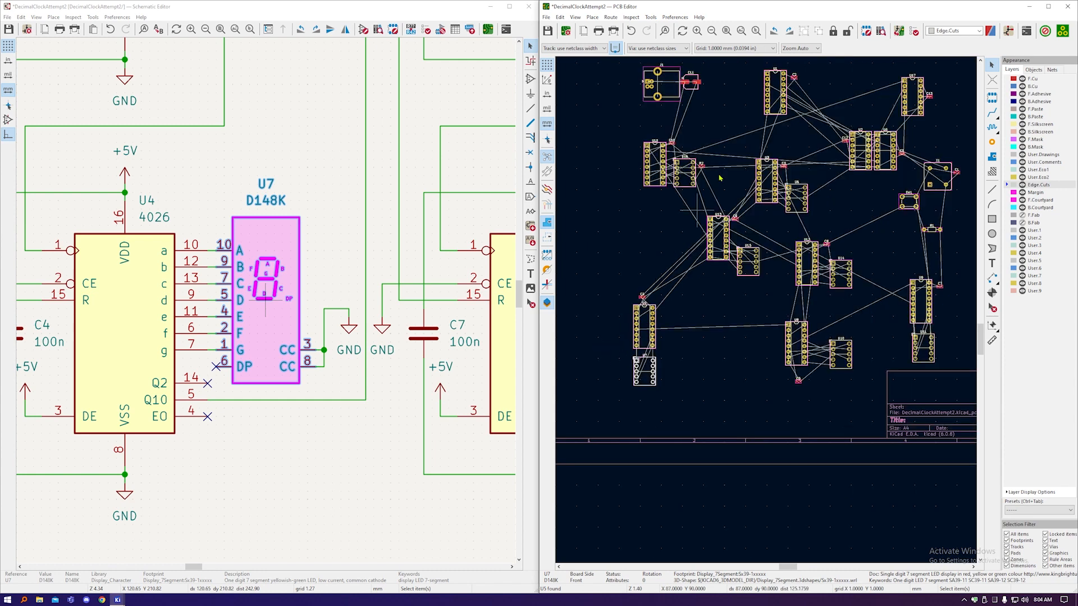
{"action": "scroll", "coordinate": [644, 372], "scroll_direction": "up", "scroll_amount": 5}
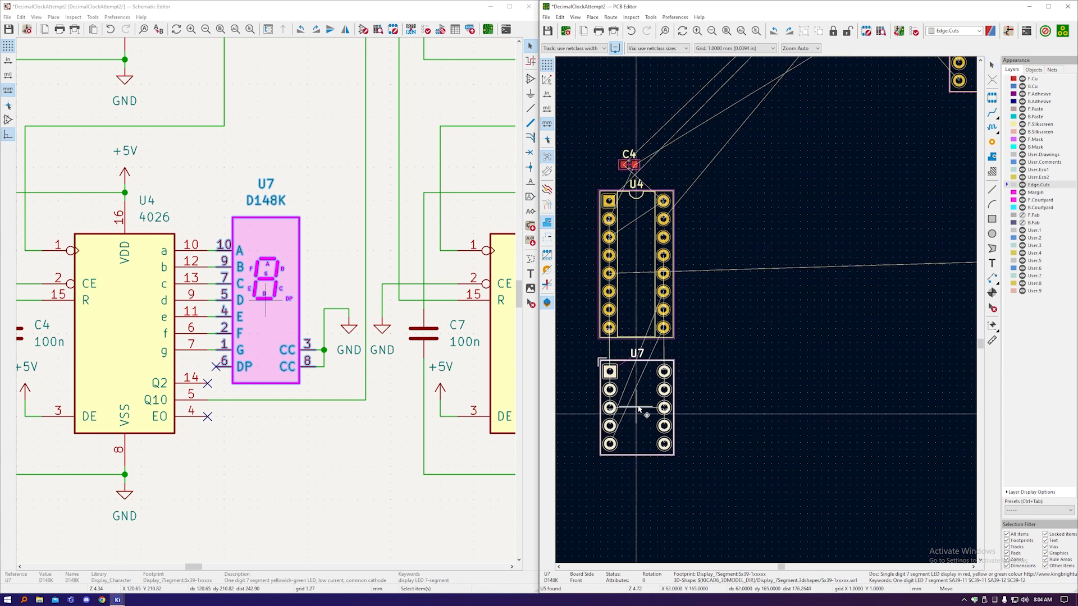
{"action": "key", "text": "m"}
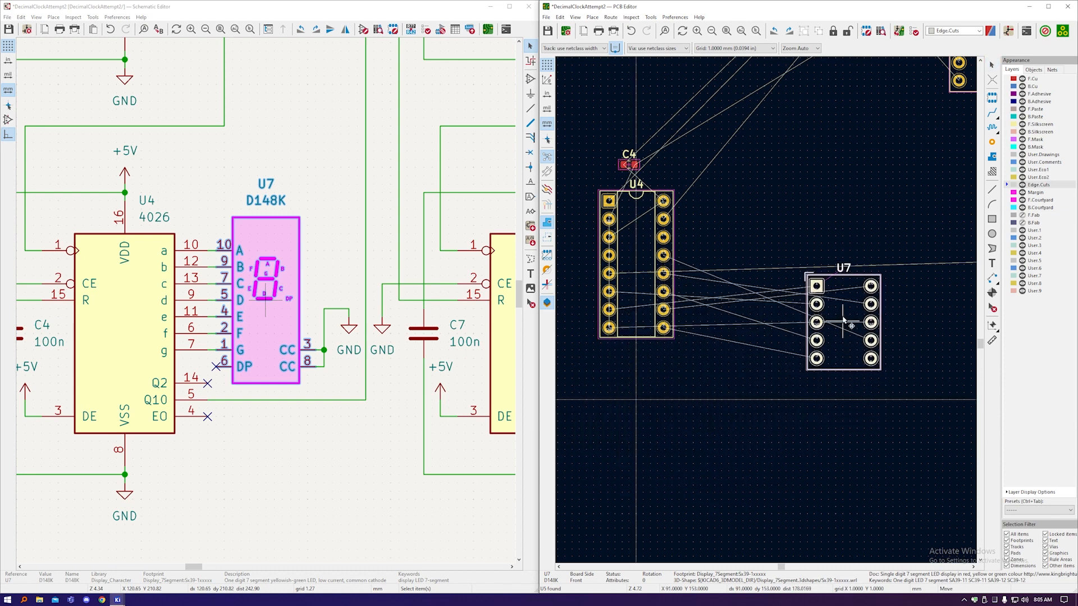
{"action": "left_click", "coordinate": [819, 352]}
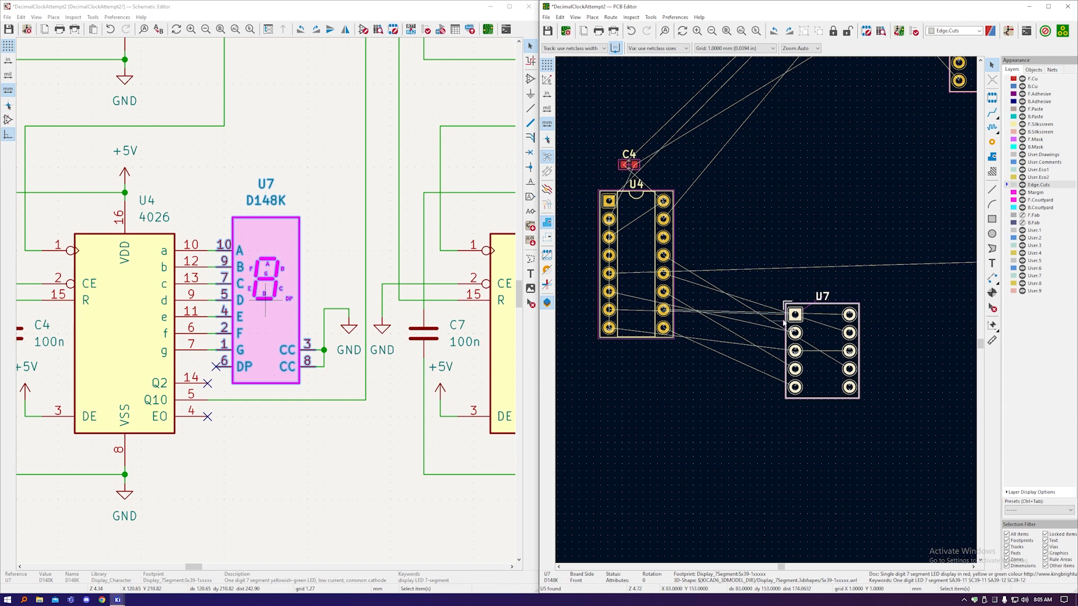
{"action": "key", "text": "m"}
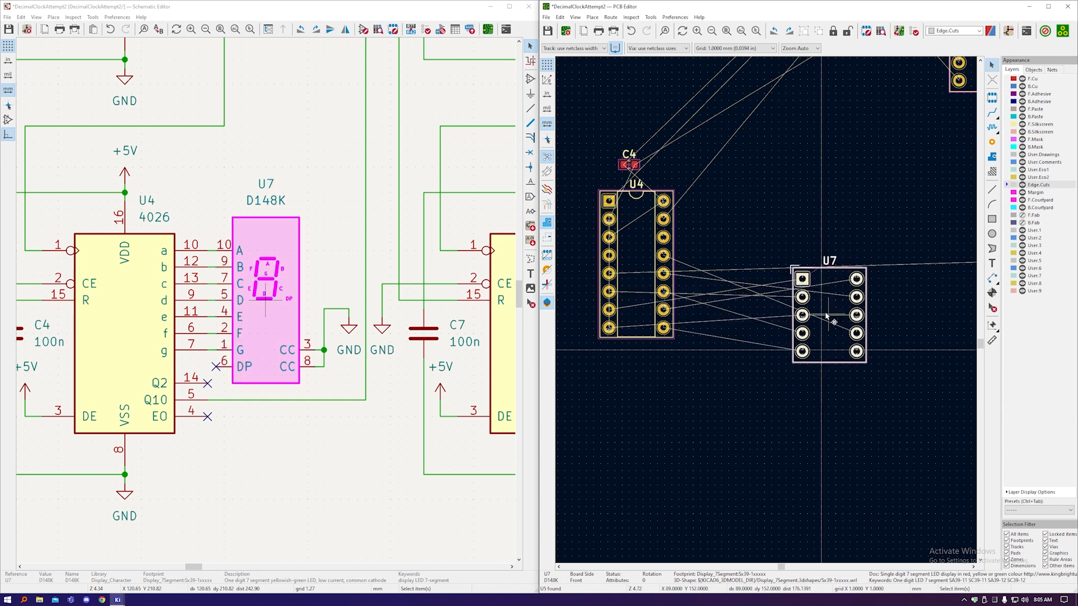
{"action": "left_click", "coordinate": [826, 316]}
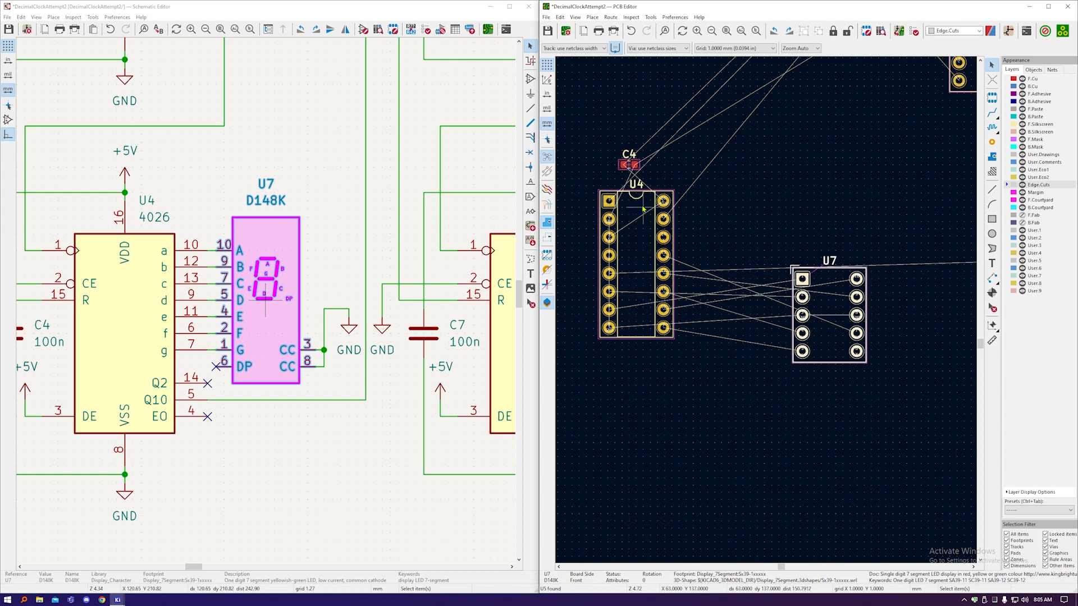
{"action": "key", "text": "m"}
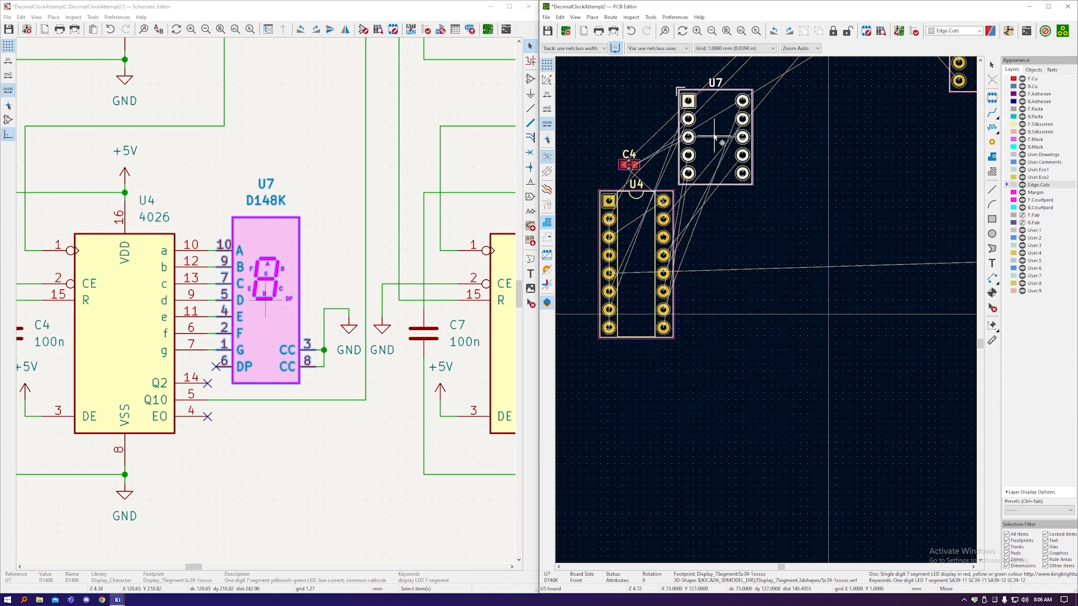
{"action": "left_click", "coordinate": [822, 371]}
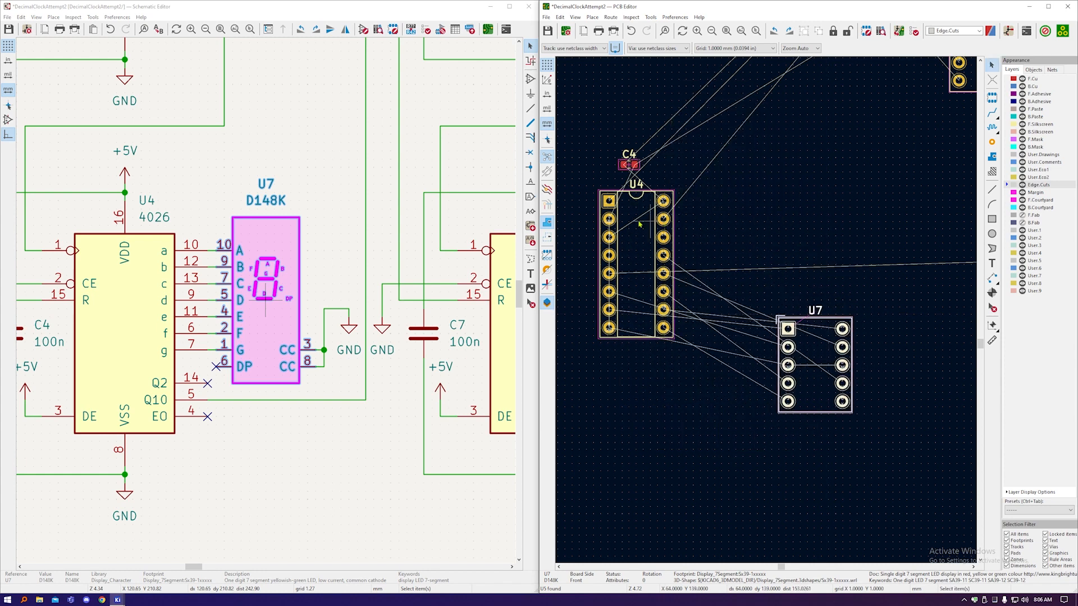
{"action": "left_click_drag", "start_coordinate": [823, 362], "coordinate": [637, 408]}
{"action": "scroll", "coordinate": [598, 327], "scroll_direction": "down", "scroll_amount": 4}
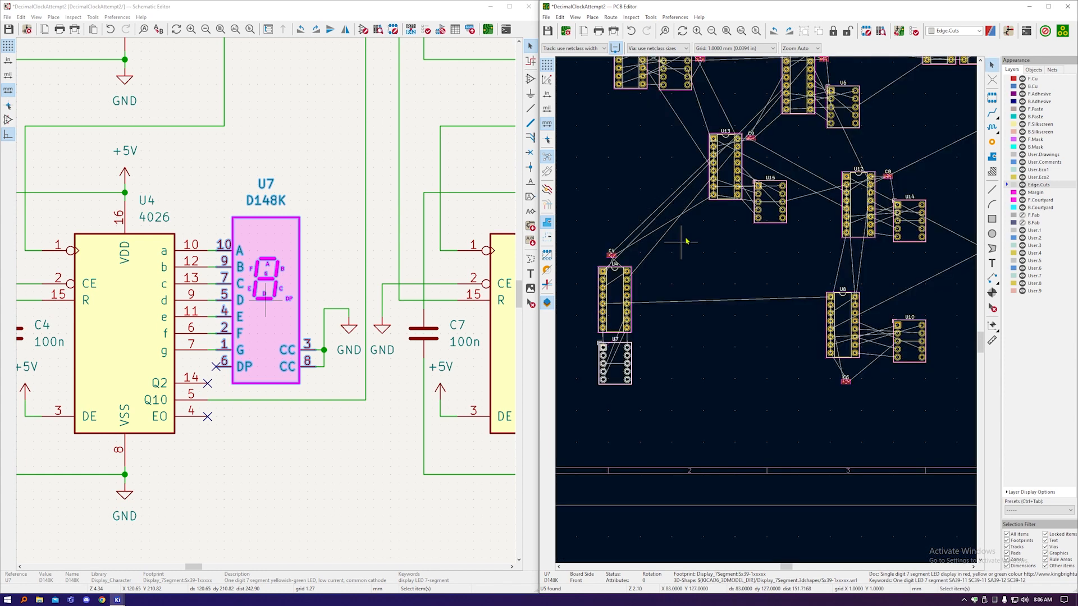
Step: Move capacitor C4 between the pad rows of counter U4 and rotate it to -90°
{"action": "left_click", "coordinate": [611, 254]}
{"action": "scroll", "coordinate": [611, 255], "scroll_direction": "up", "scroll_amount": 7}
{"action": "scroll", "coordinate": [612, 255], "scroll_direction": "down", "scroll_amount": 3}
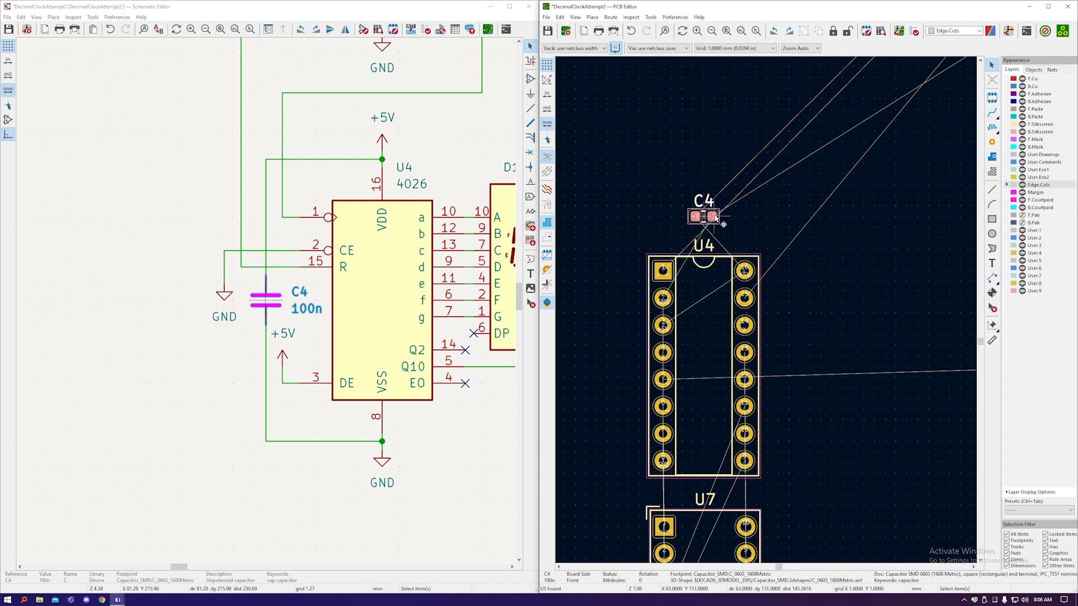
{"action": "left_click_drag", "start_coordinate": [703, 218], "coordinate": [709, 365]}
{"action": "key", "text": "r"}
{"action": "key", "text": "r"}
{"action": "key", "text": "r"}
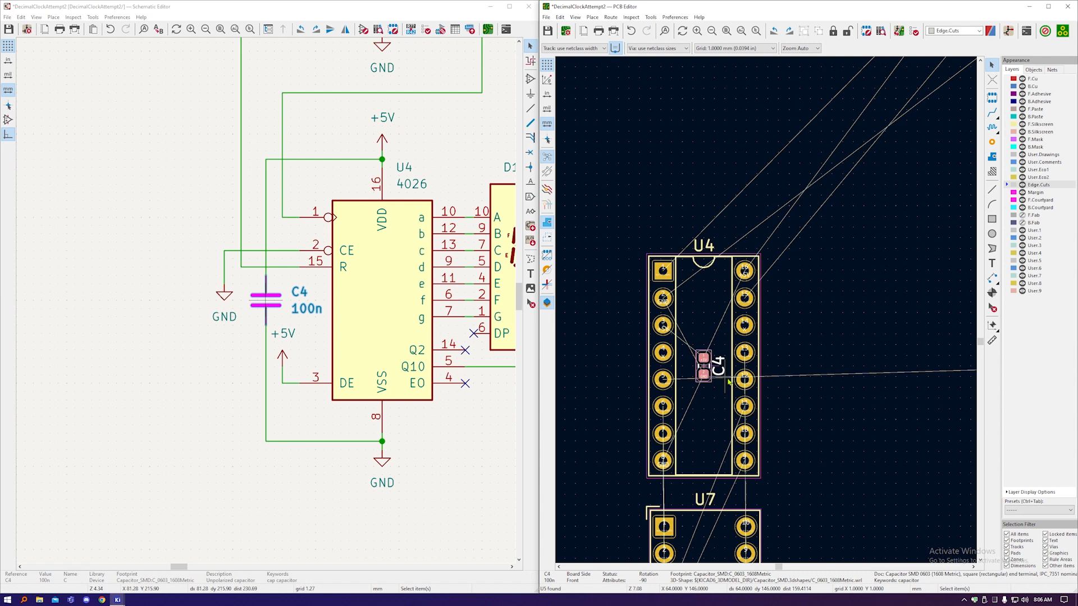
Step: Flip capacitor C4 to the back side of the board within U4's outline
{"action": "key", "text": "f"}
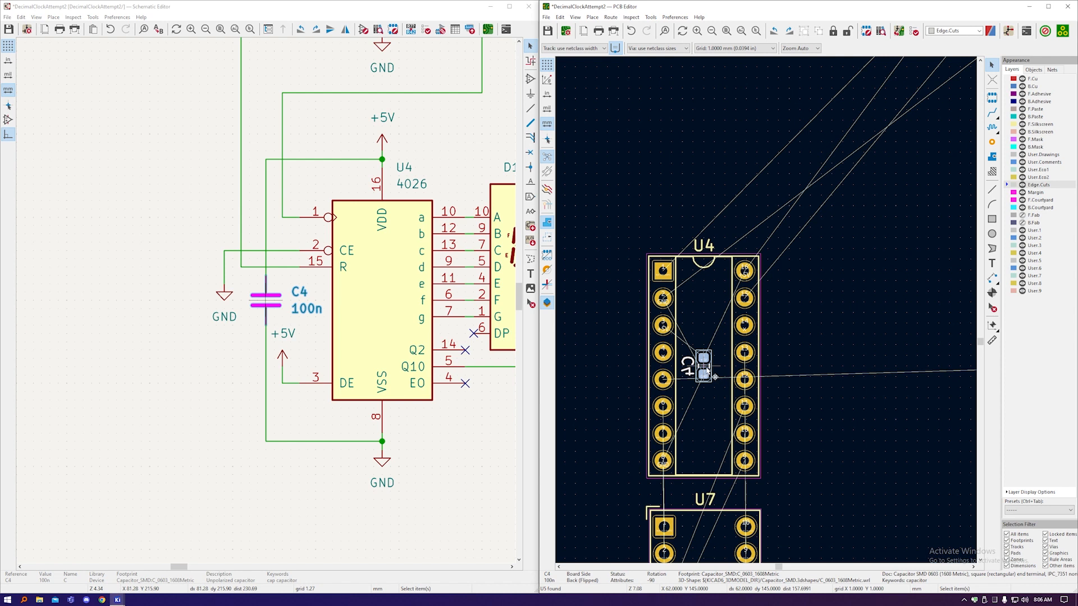
{"action": "left_click", "coordinate": [793, 348]}
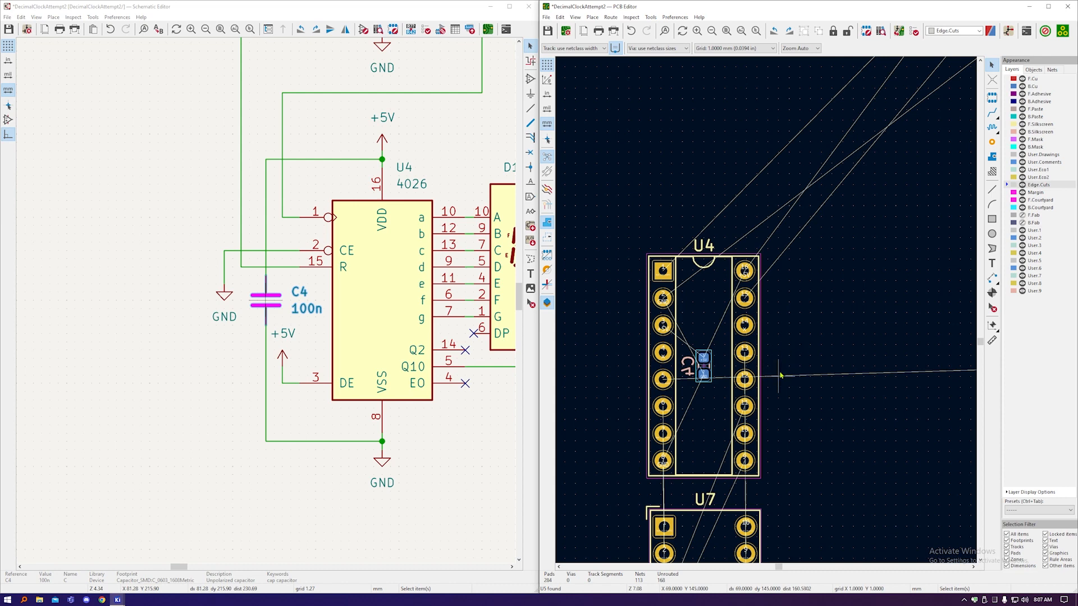
{"action": "scroll", "coordinate": [758, 272], "scroll_direction": "down", "scroll_amount": 2}
{"action": "scroll", "coordinate": [737, 329], "scroll_direction": "up", "scroll_amount": 2}
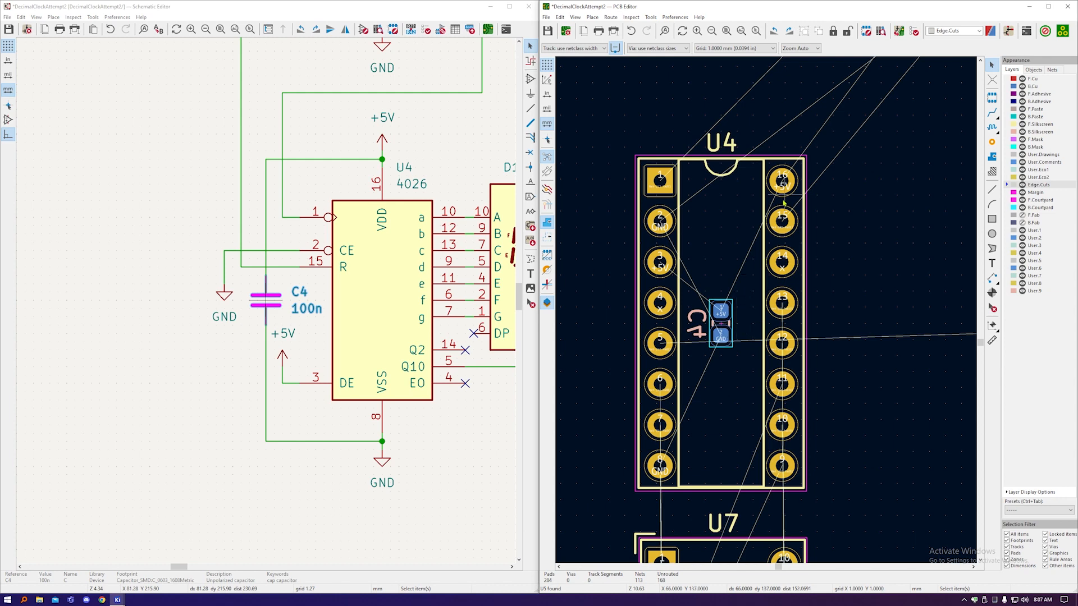
{"action": "scroll", "coordinate": [725, 147], "scroll_direction": "down", "scroll_amount": 3}
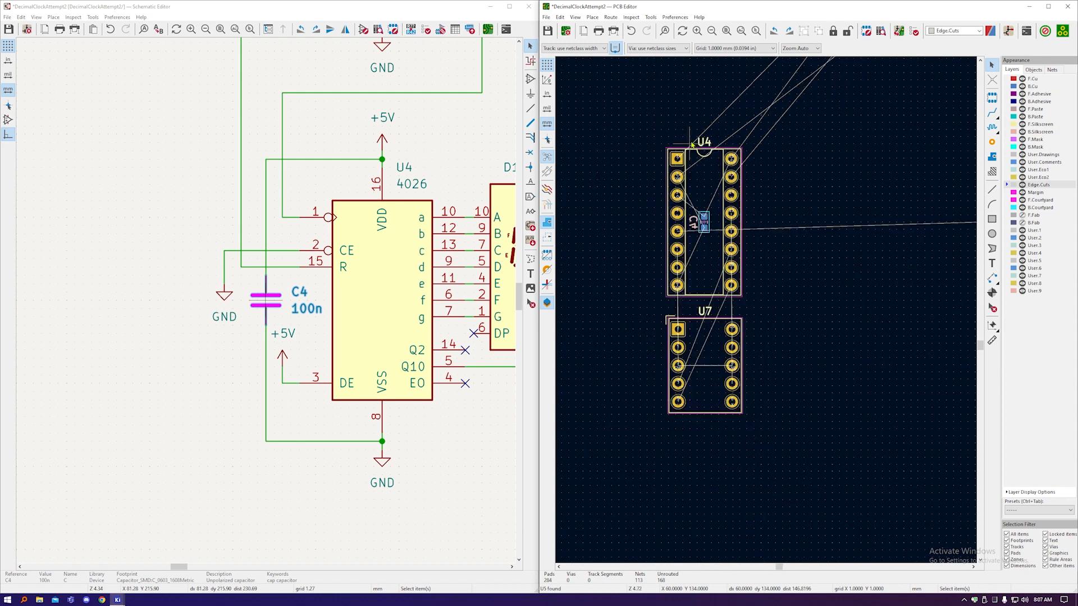
Step: Flip capacitor C6 to the back side of the board and place it between the pad rows of counter U8
{"action": "scroll", "coordinate": [698, 177], "scroll_direction": "up", "scroll_amount": 3}
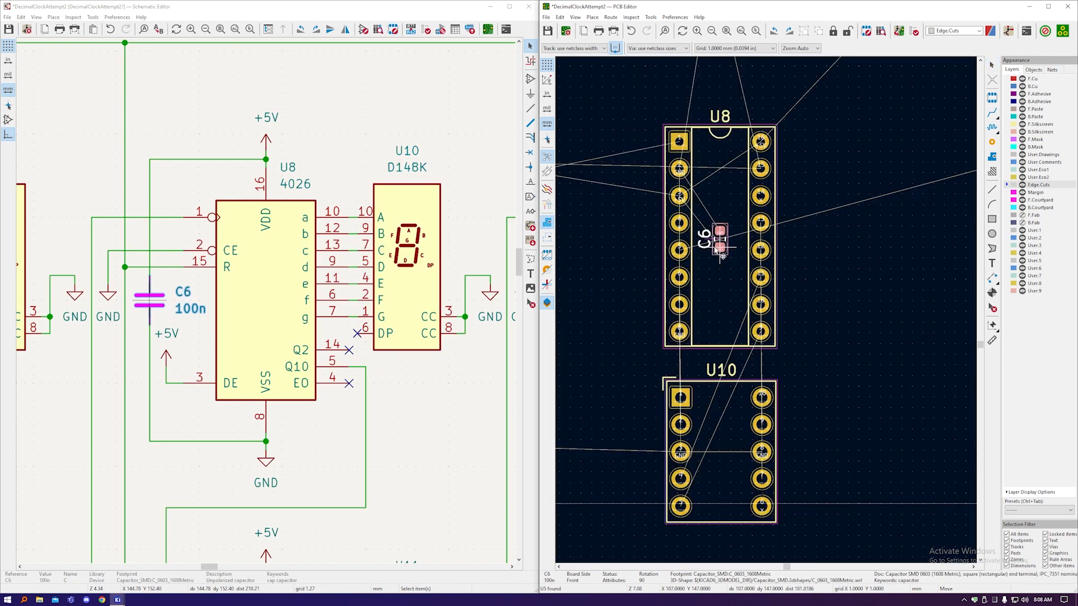
{"action": "key", "text": "f"}
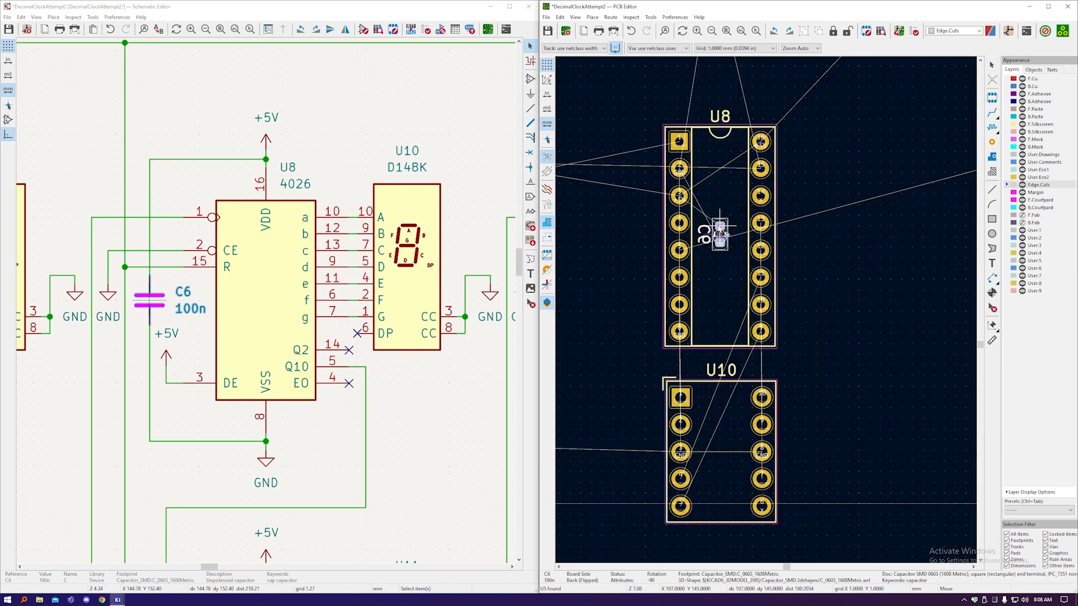
{"action": "left_click", "coordinate": [724, 250]}
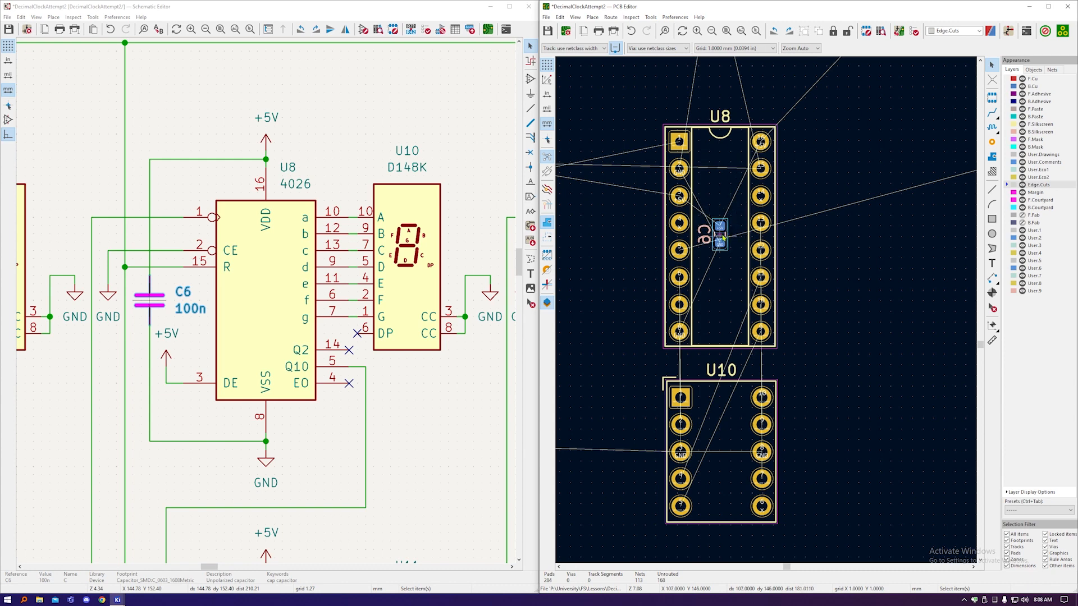
Step: Set the grid to 0.2540 mm and move capacitor C6 outside the outline of counter U8
{"action": "left_click", "coordinate": [767, 48]}
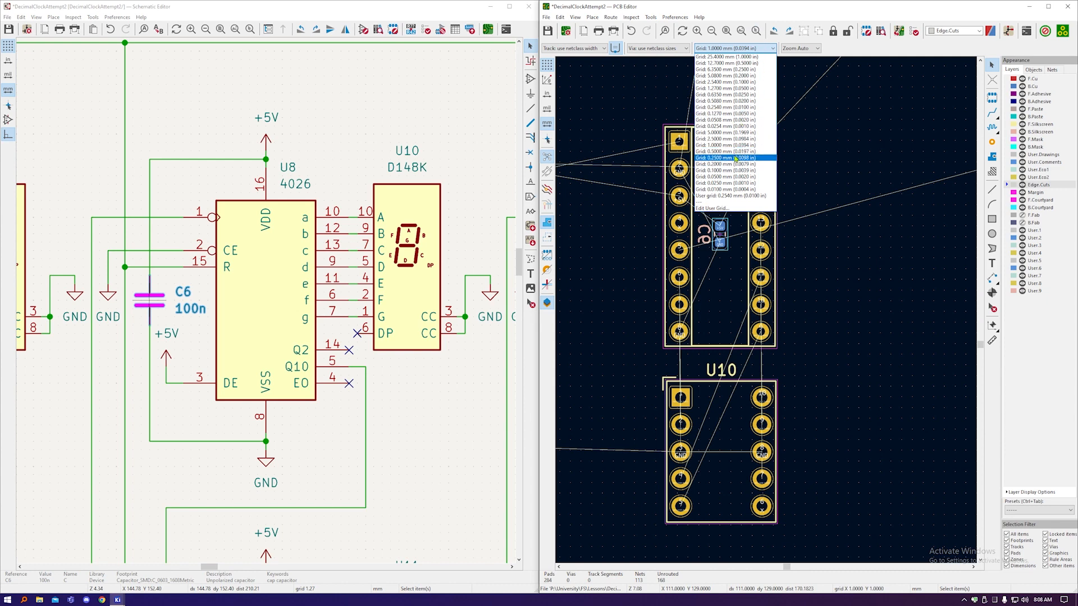
{"action": "left_click", "coordinate": [730, 195]}
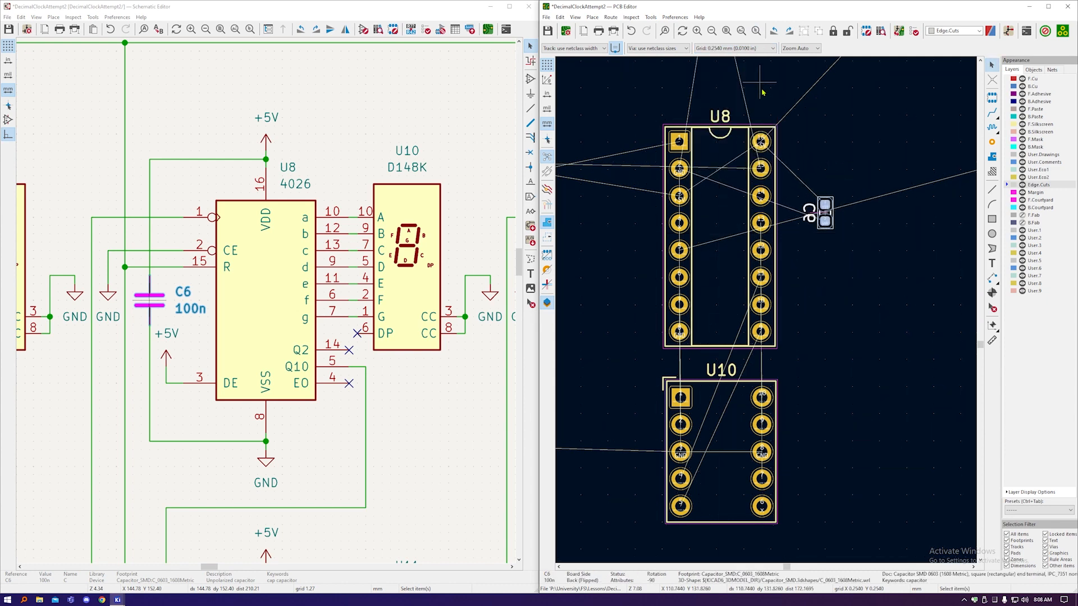
{"action": "left_click", "coordinate": [830, 225]}
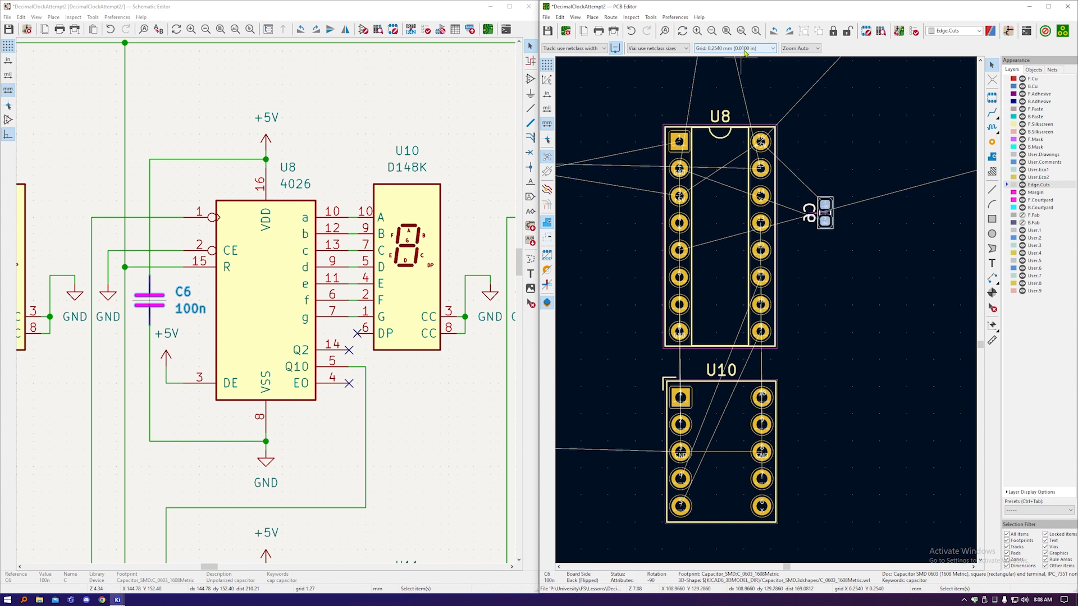
{"action": "key", "text": "m"}
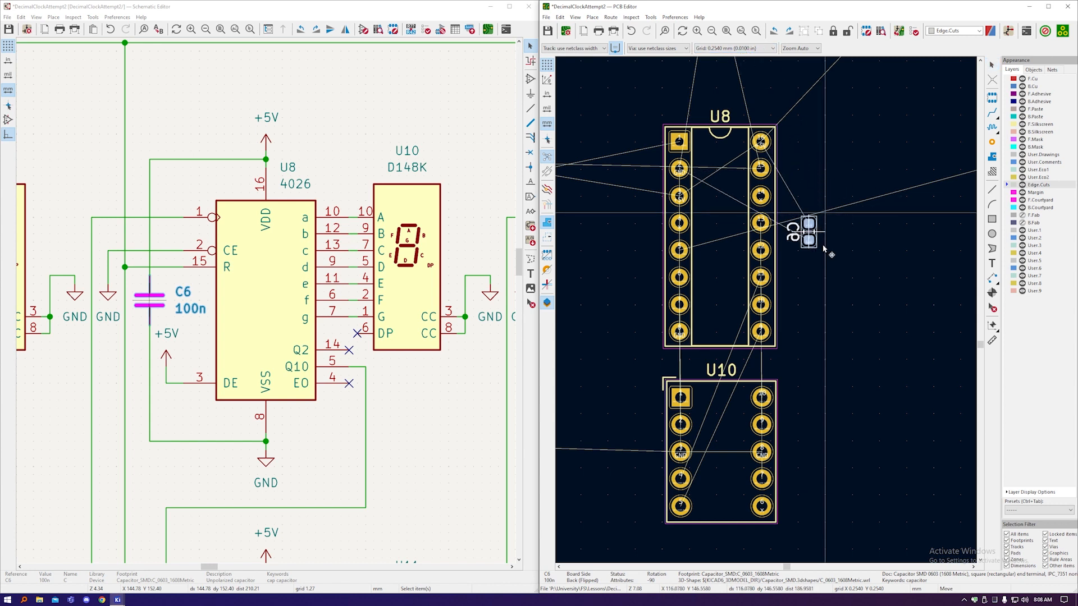
{"action": "left_click", "coordinate": [851, 262]}
Step: Set the grid to 2.5400 mm, move capacitor C6 farther away from U8 and shift counter U8 onto the grid
{"action": "left_click", "coordinate": [735, 49]}
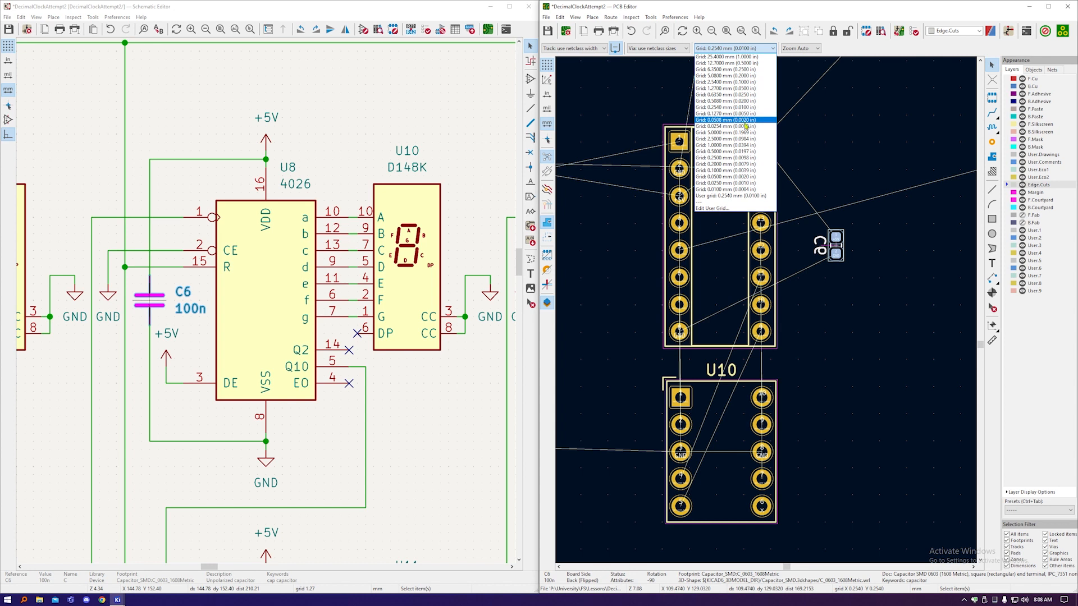
{"action": "left_click", "coordinate": [749, 82]}
{"action": "left_click_drag", "start_coordinate": [842, 252], "coordinate": [879, 196]}
{"action": "mouse_move", "coordinate": [712, 224]}
{"action": "left_mouse_down"}
{"action": "mouse_move", "coordinate": [654, 191]}
{"action": "mouse_move", "coordinate": [708, 226]}
{"action": "left_mouse_up"}
Step: Place capacitor C6 back inside counter U8 and centre it between the pad rows using a 1.2700 mm grid
{"action": "left_click", "coordinate": [881, 205]}
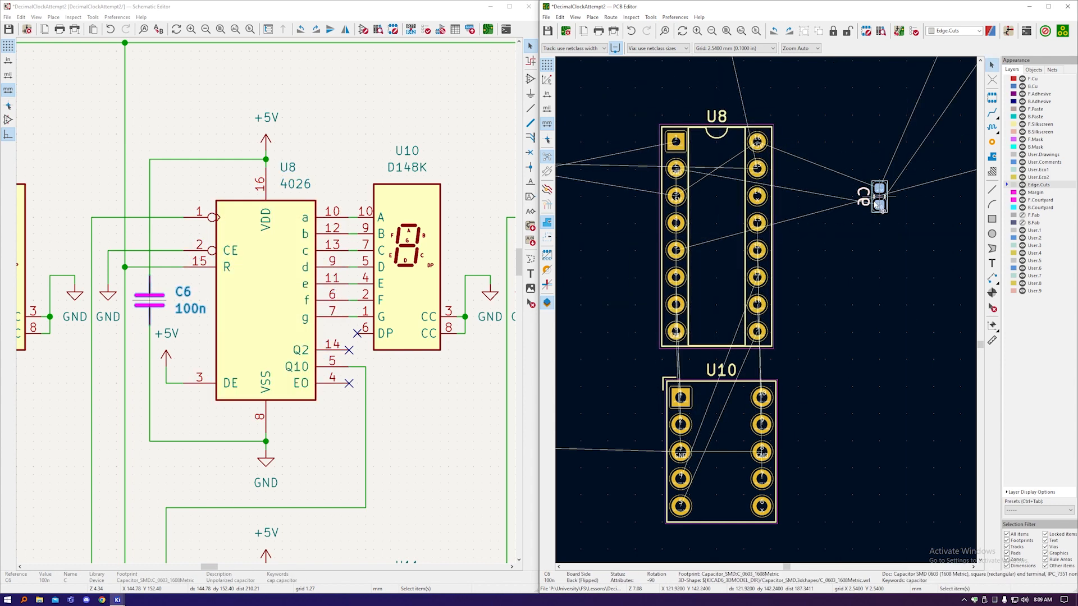
{"action": "left_click_drag", "start_coordinate": [883, 197], "coordinate": [723, 249]}
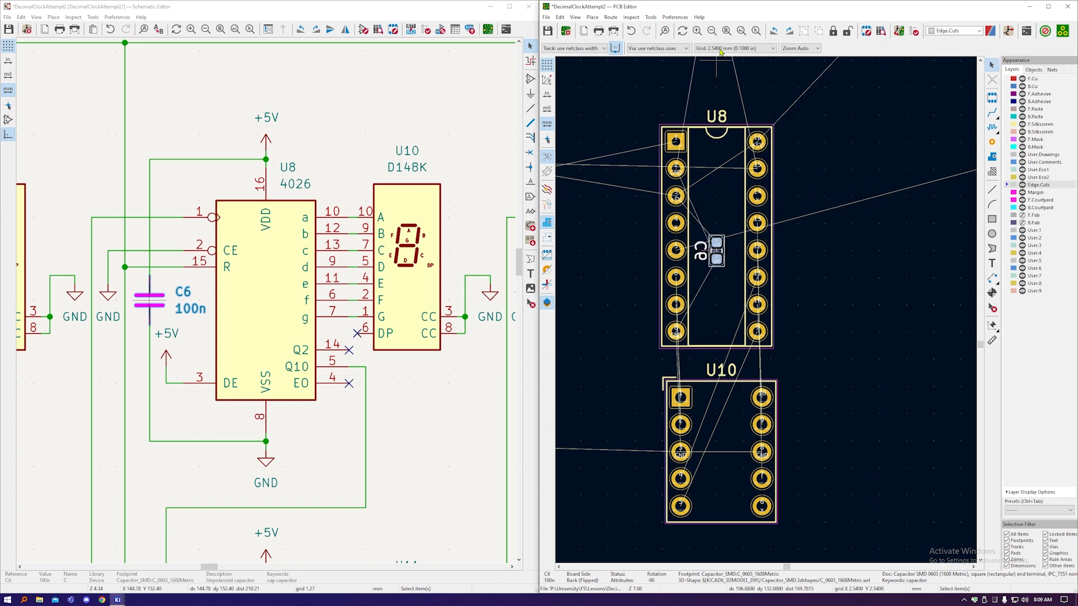
{"action": "left_click", "coordinate": [752, 48]}
{"action": "left_click", "coordinate": [758, 89]}
{"action": "left_click_drag", "start_coordinate": [717, 250], "coordinate": [718, 237]}
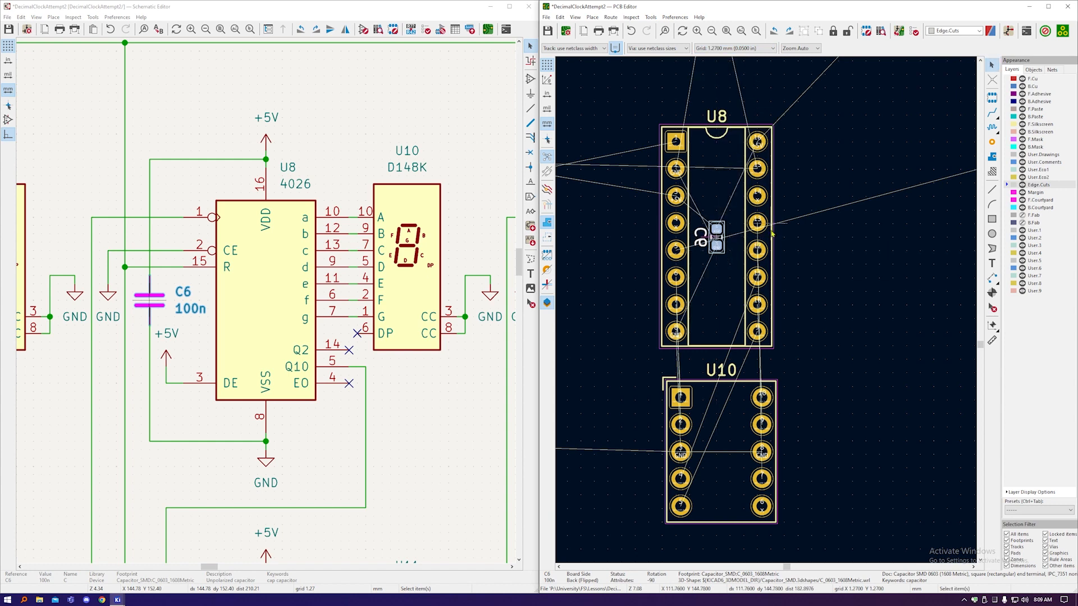
Step: Shift display U10 beneath counter U8 so that their pad columns line up on the grid
{"action": "mouse_move", "coordinate": [717, 441]}
{"action": "left_mouse_down"}
{"action": "mouse_move", "coordinate": [847, 429]}
{"action": "mouse_move", "coordinate": [857, 464]}
{"action": "mouse_move", "coordinate": [868, 459]}
{"action": "mouse_move", "coordinate": [653, 457]}
{"action": "mouse_move", "coordinate": [714, 440]}
{"action": "mouse_move", "coordinate": [712, 450]}
{"action": "left_mouse_up"}
{"action": "left_click", "coordinate": [799, 408]}
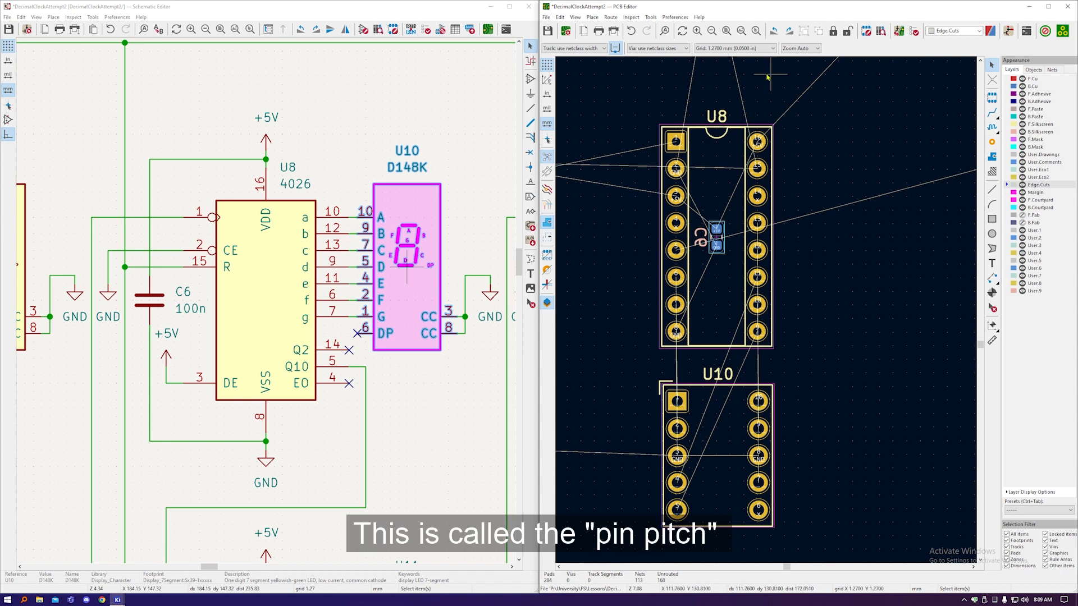
{"action": "left_click", "coordinate": [751, 49]}
{"action": "left_click", "coordinate": [751, 49]}
Step: Bring counter U4 with display U7 and capacitor C4 next to the U8 column, keeping C4 inside U4
{"action": "scroll", "coordinate": [826, 182], "scroll_direction": "down", "scroll_amount": 3}
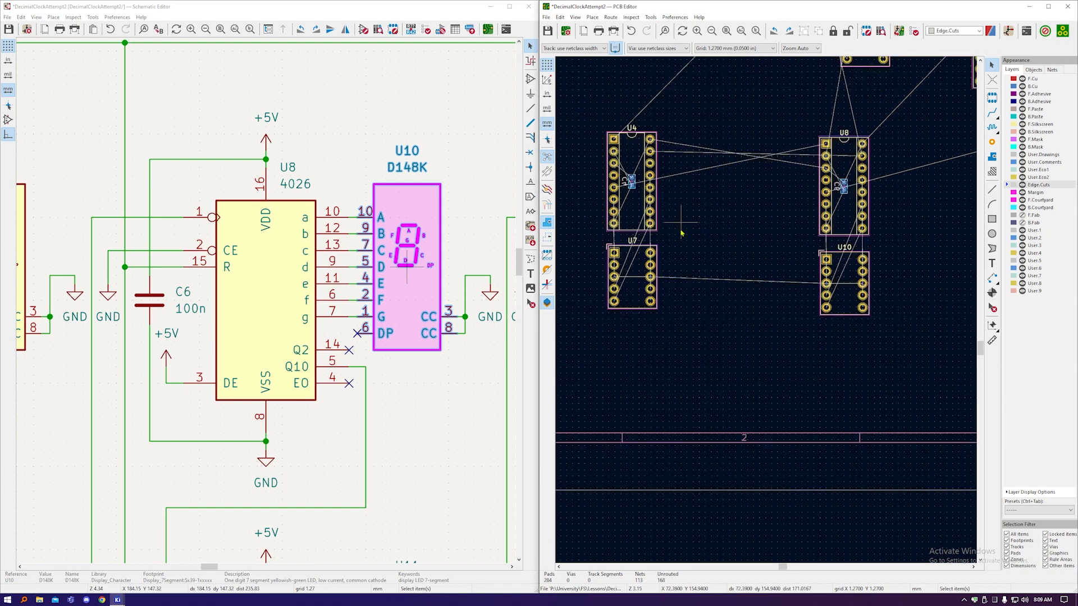
{"action": "left_click_drag", "start_coordinate": [631, 276], "coordinate": [772, 284]}
{"action": "left_click_drag", "start_coordinate": [632, 183], "coordinate": [770, 186]}
Step: Place counter U12 beside U8 with display U14 beneath it, and rotate and flip capacitor C8 to the back inside U12
{"action": "scroll", "coordinate": [770, 185], "scroll_direction": "down", "scroll_amount": 2}
{"action": "middle_click_drag", "start_coordinate": [770, 185], "coordinate": [583, 230]}
{"action": "left_click_drag", "start_coordinate": [736, 126], "coordinate": [679, 231]}
{"action": "left_click_drag", "start_coordinate": [783, 147], "coordinate": [678, 295]}
{"action": "left_click_drag", "start_coordinate": [762, 104], "coordinate": [678, 230]}
{"action": "scroll", "coordinate": [674, 229], "scroll_direction": "up", "scroll_amount": 3}
{"action": "key", "text": "r"}
{"action": "key", "text": "f"}
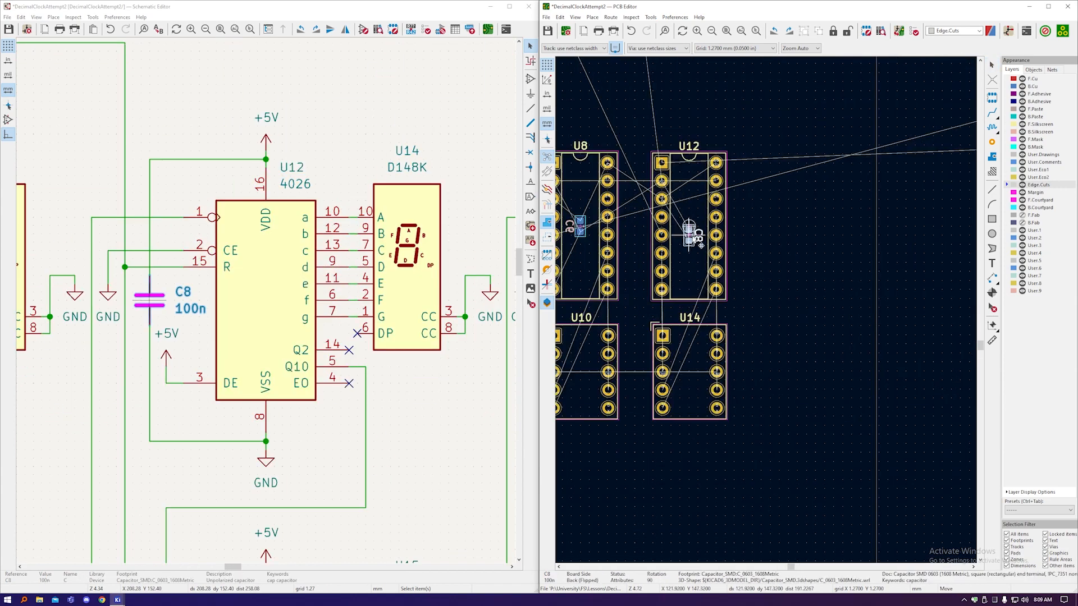
Step: Place counter U9 beside U12 with display U11 beneath it, and rotate and flip capacitor C7 to the back inside U9
{"action": "scroll", "coordinate": [668, 234], "scroll_direction": "down", "scroll_amount": 3}
{"action": "left_click_drag", "start_coordinate": [901, 194], "coordinate": [724, 236]}
{"action": "left_click_drag", "start_coordinate": [904, 262], "coordinate": [724, 298]}
{"action": "left_click_drag", "start_coordinate": [929, 169], "coordinate": [741, 243]}
{"action": "scroll", "coordinate": [696, 235], "scroll_direction": "up", "scroll_amount": 3}
{"action": "key", "text": "r"}
{"action": "key", "text": "f"}
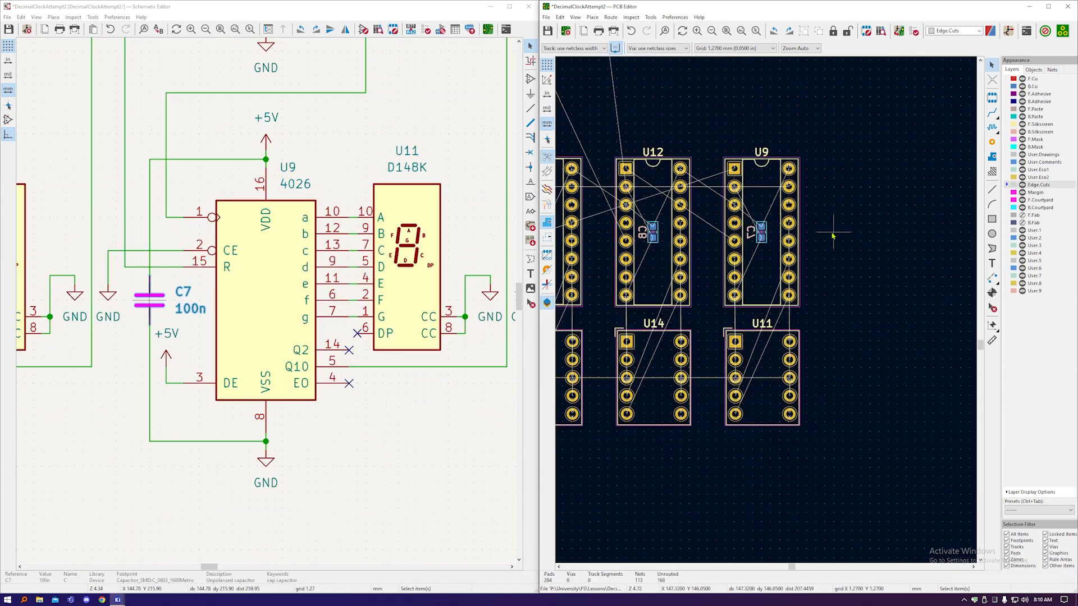
Step: Place counter U13 beside U9 with display U15 beneath it, and rotate and flip capacitor C9 to the back inside U13
{"action": "scroll", "coordinate": [676, 270], "scroll_direction": "down", "scroll_amount": 3}
{"action": "left_click_drag", "start_coordinate": [632, 171], "coordinate": [762, 337]}
{"action": "left_click_drag", "start_coordinate": [588, 136], "coordinate": [762, 273]}
{"action": "left_click_drag", "start_coordinate": [612, 108], "coordinate": [760, 228]}
{"action": "scroll", "coordinate": [763, 278], "scroll_direction": "up", "scroll_amount": 5}
{"action": "key", "text": "r"}
{"action": "key", "text": "f"}
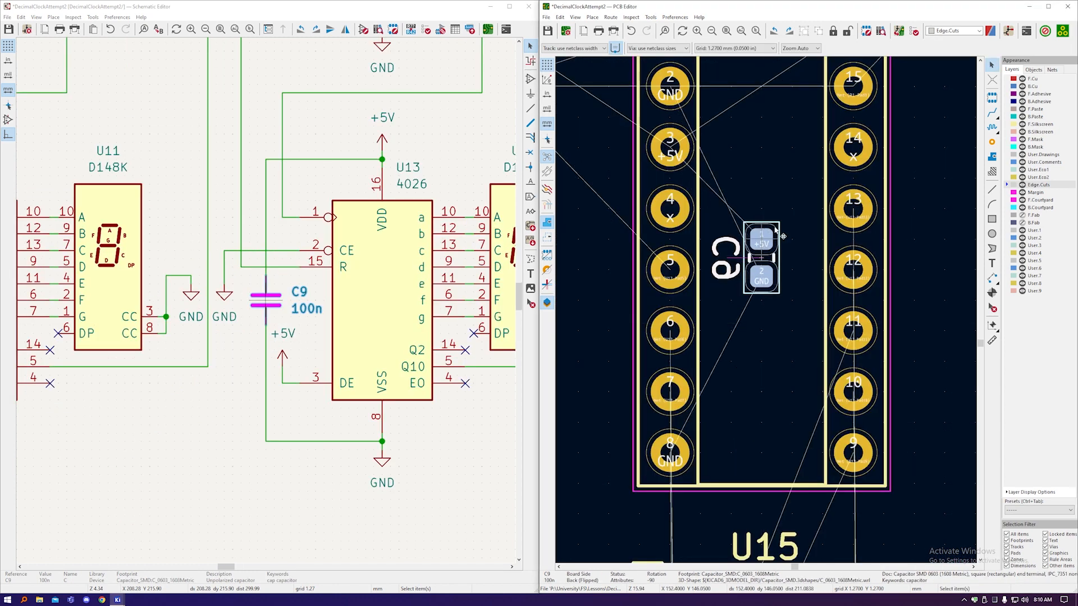
{"action": "scroll", "coordinate": [776, 230], "scroll_direction": "down", "scroll_amount": 3}
{"action": "left_click", "coordinate": [776, 231]}
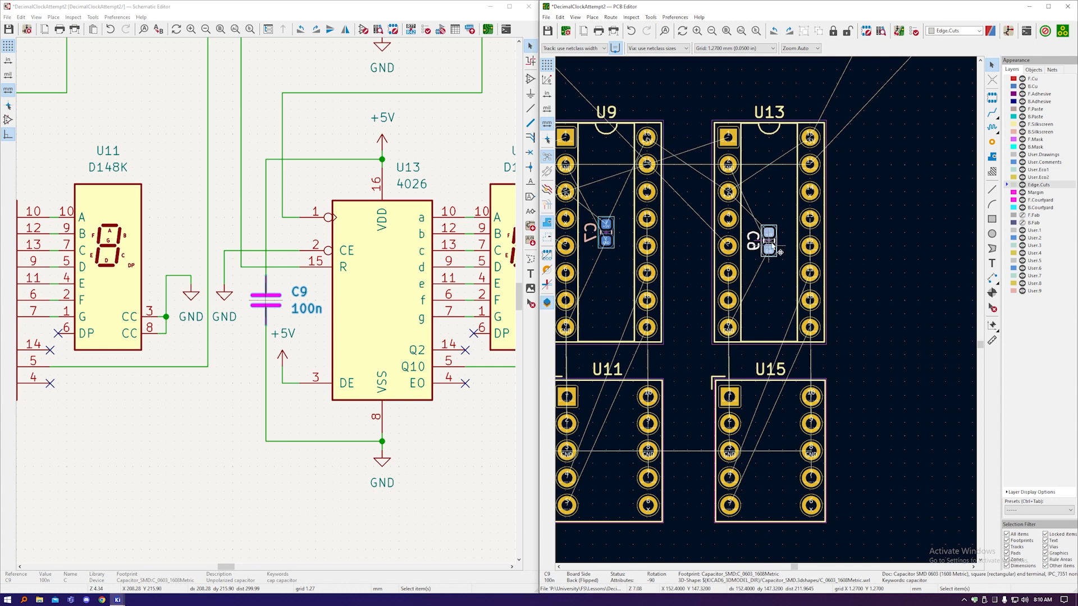
Step: Try to reposition capacitor C7 between the pad rows of counter U9
{"action": "left_click", "coordinate": [607, 235]}
{"action": "key", "text": "m"}
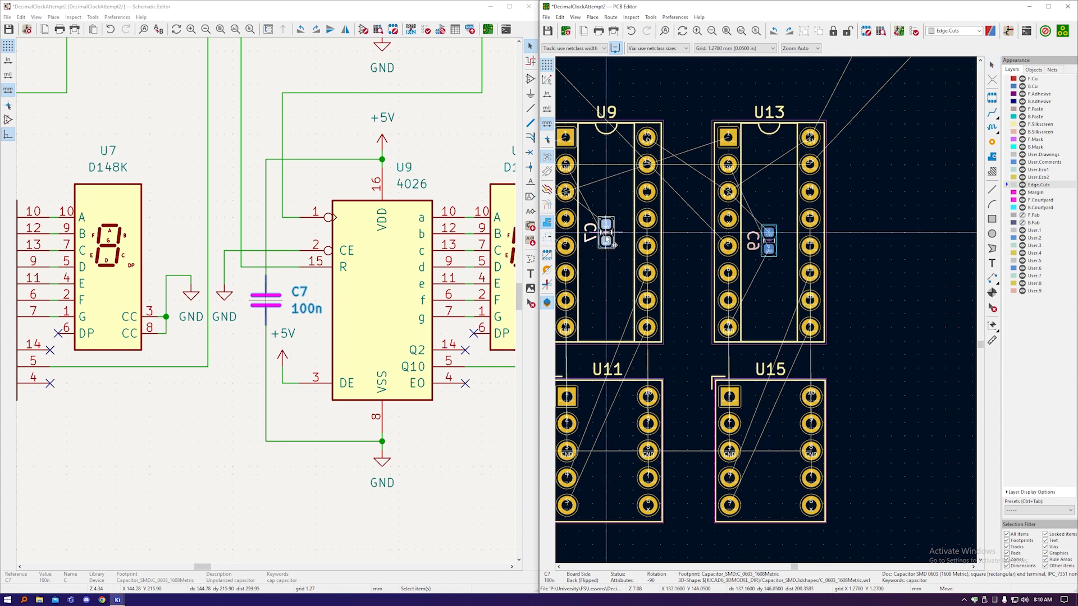
{"action": "left_click", "coordinate": [607, 236]}
{"action": "scroll", "coordinate": [607, 236], "scroll_direction": "up", "scroll_amount": 5}
{"action": "key", "text": "m"}
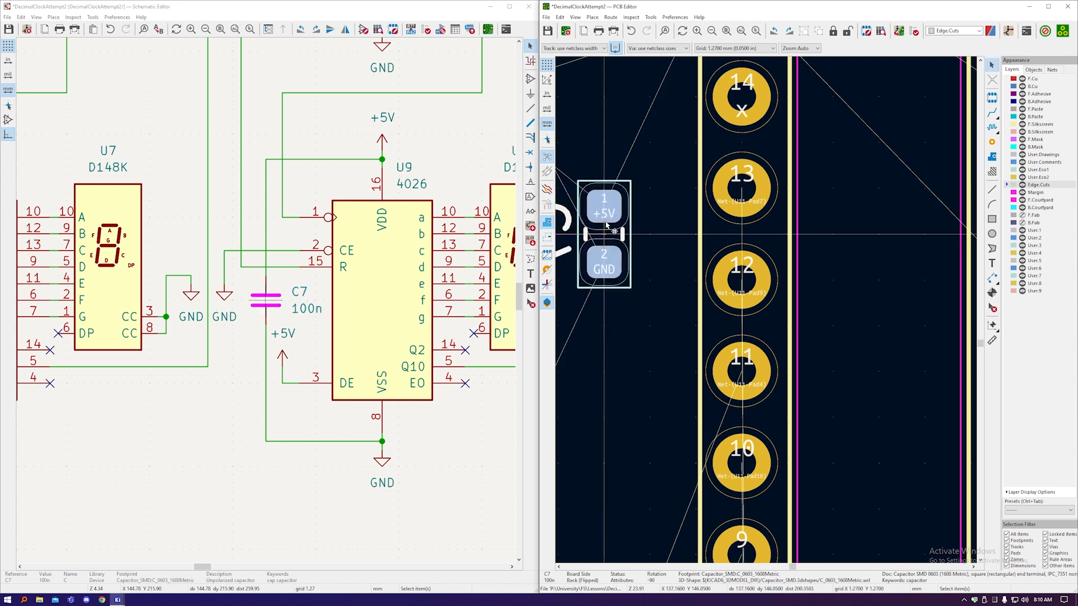
{"action": "left_click", "coordinate": [606, 230]}
{"action": "scroll", "coordinate": [607, 227], "scroll_direction": "down", "scroll_amount": 3}
{"action": "scroll", "coordinate": [607, 227], "scroll_direction": "down", "scroll_amount": 2}
{"action": "scroll", "coordinate": [741, 234], "scroll_direction": "up", "scroll_amount": 4}
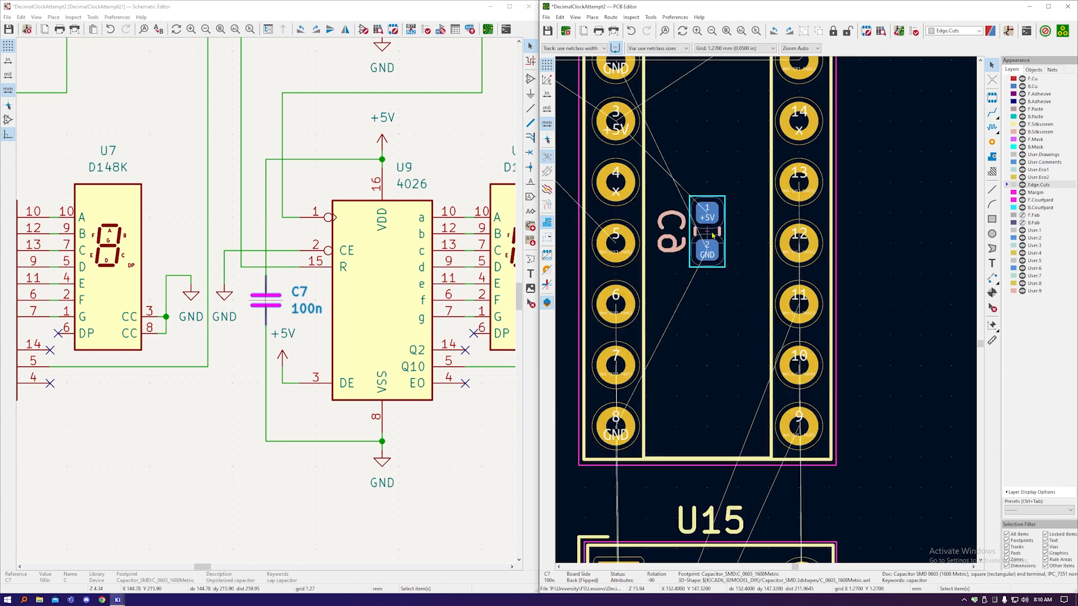
Step: Try moving capacitor C9 upward between the pad rows of counter U13
{"action": "left_click", "coordinate": [708, 243]}
{"action": "key", "text": "m"}
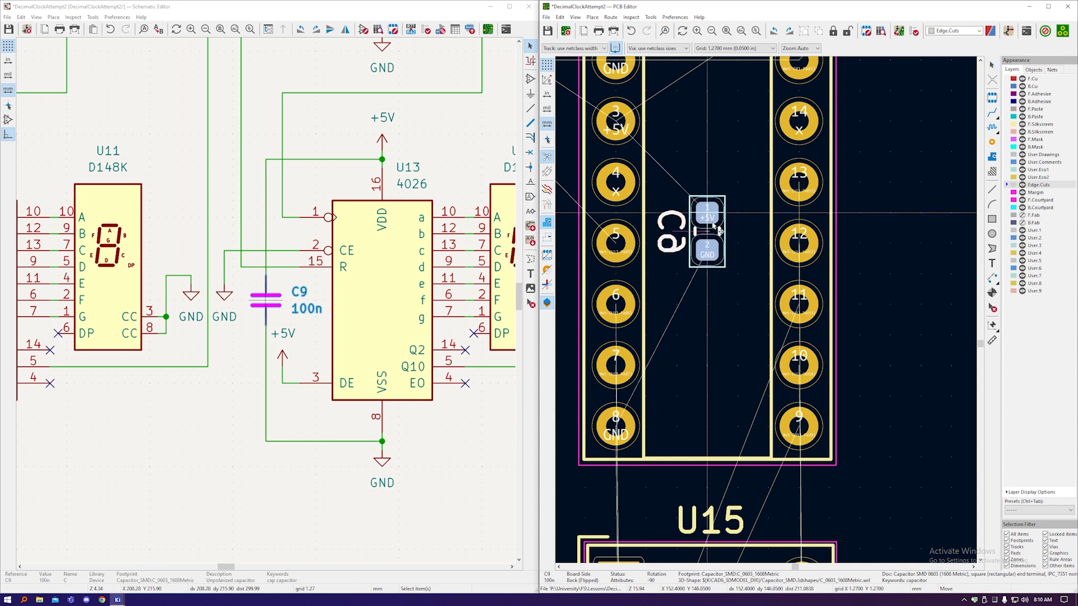
{"action": "left_click", "coordinate": [710, 204]}
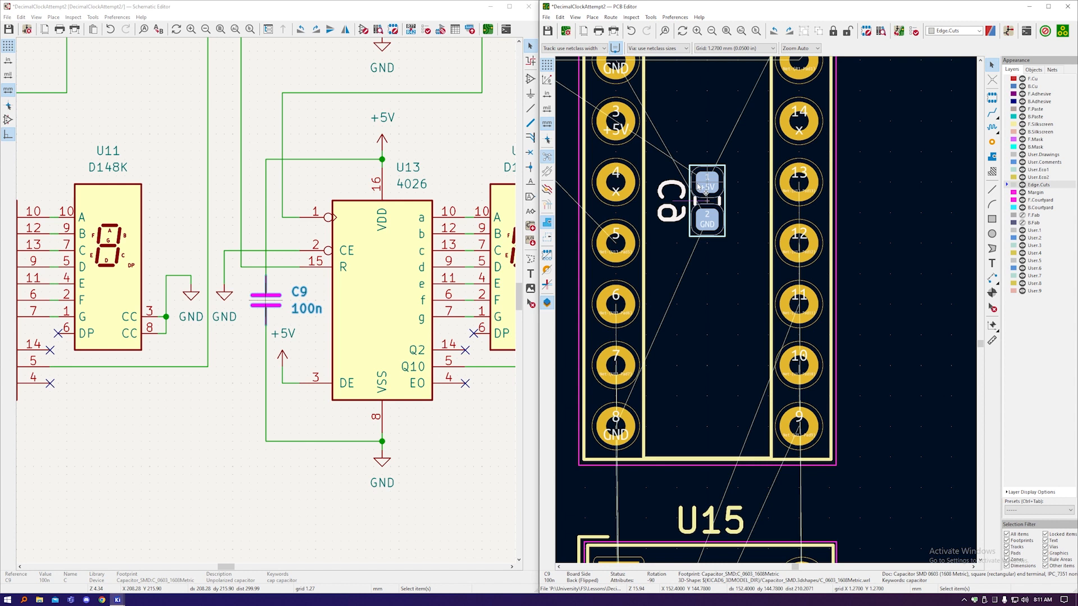
Step: Move capacitor C9 with its centre as the reference point, midway between the levels of U13's pads 4 and 5
{"action": "right_click", "coordinate": [712, 189]}
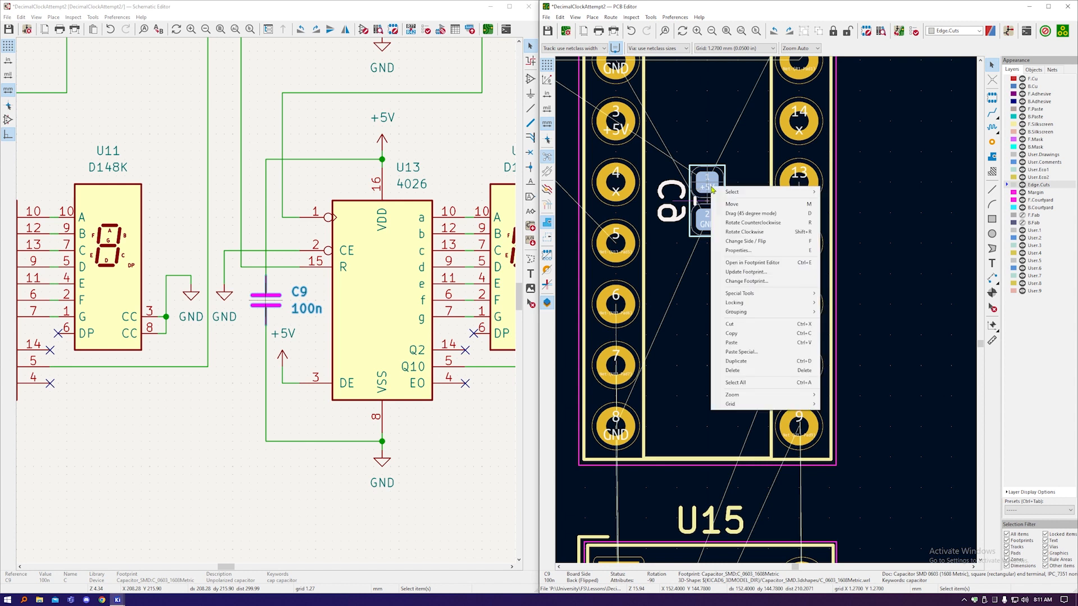
{"action": "mouse_move", "coordinate": [758, 295]}
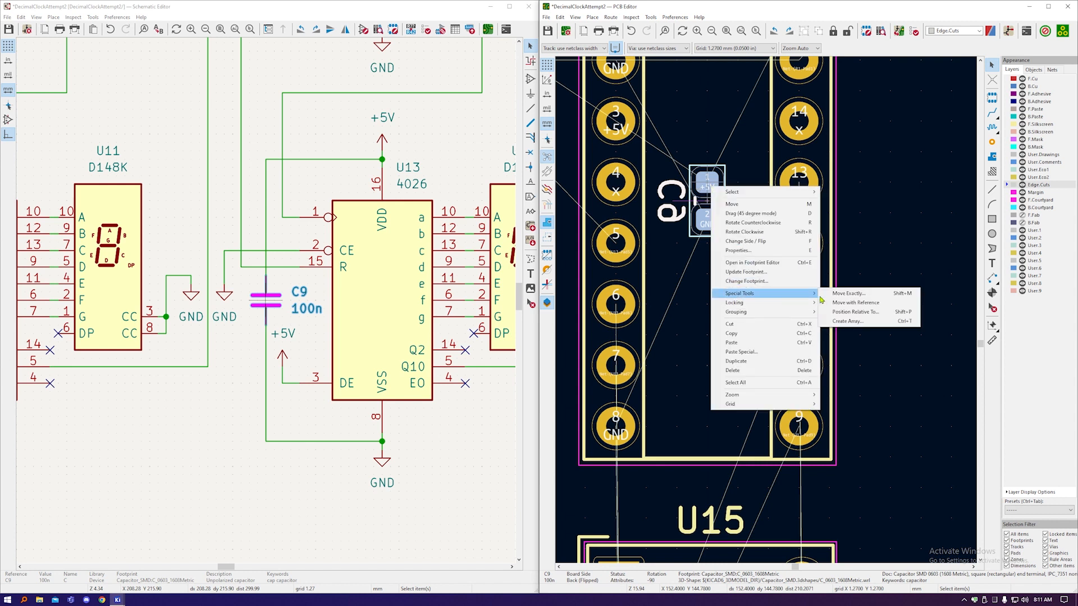
{"action": "left_click", "coordinate": [849, 302]}
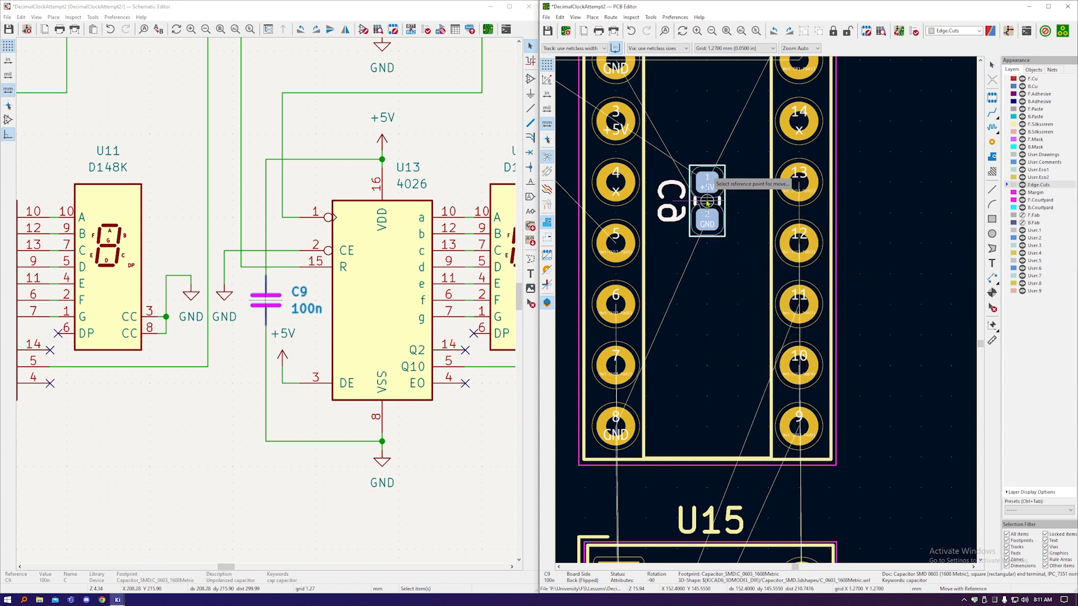
{"action": "left_click", "coordinate": [707, 201]}
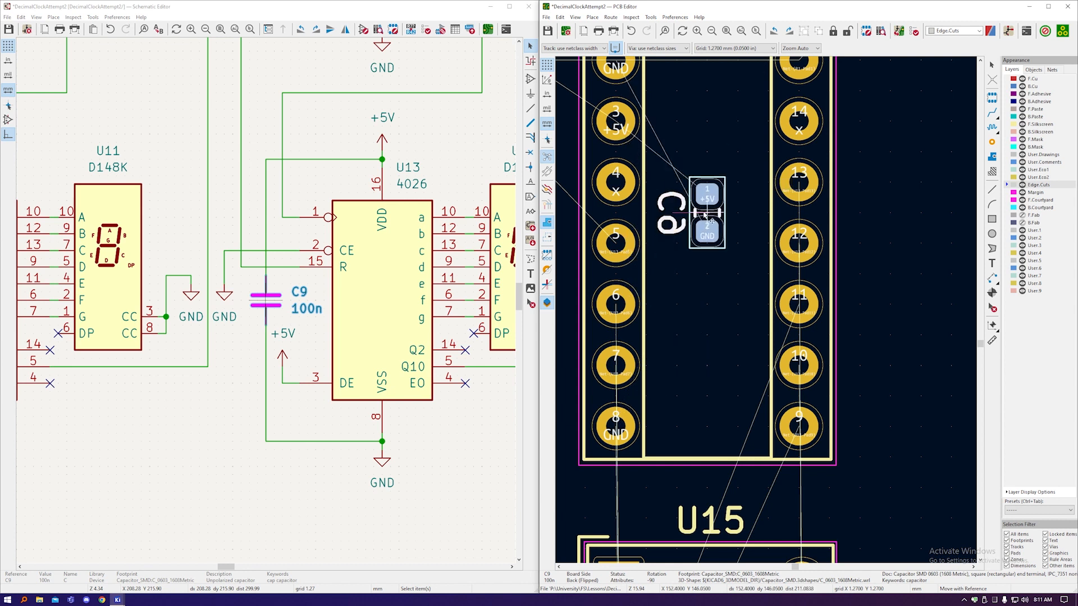
{"action": "left_click", "coordinate": [712, 215]}
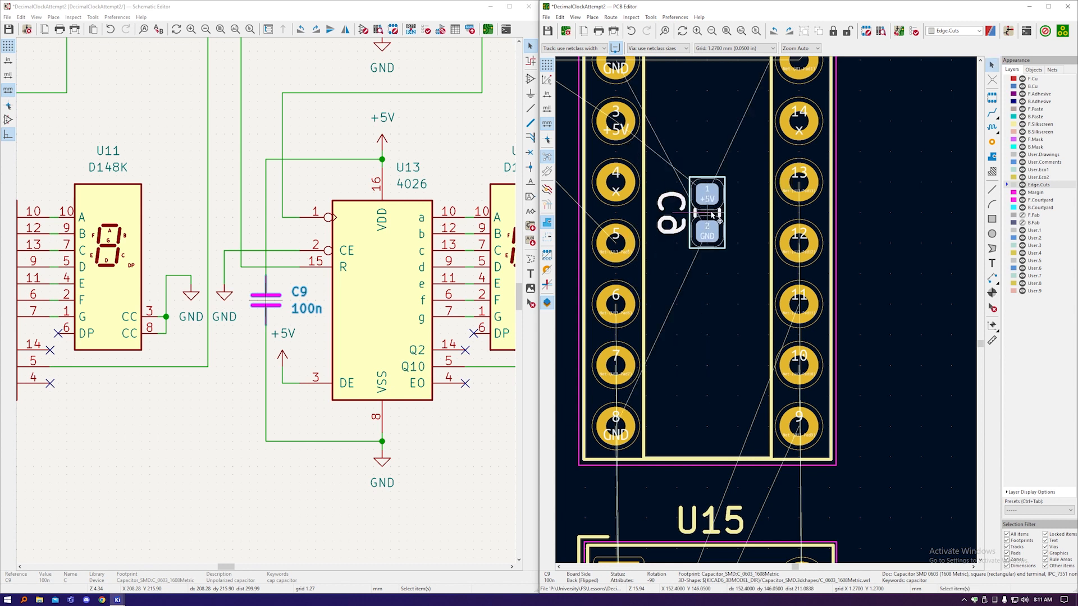
Step: Shift the counter row left and add counter U16 and display U18 after U13, with capacitor C10 on the back inside U16
{"action": "scroll", "coordinate": [727, 225], "scroll_direction": "down", "scroll_amount": 10}
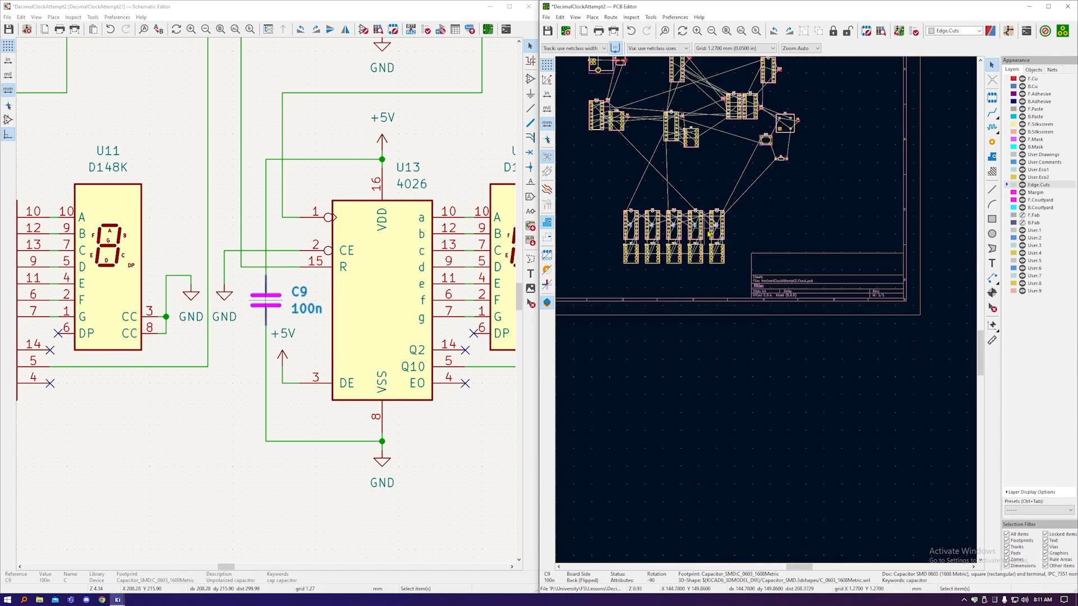
{"action": "scroll", "coordinate": [758, 286], "scroll_direction": "up", "scroll_amount": 1}
{"action": "left_click", "coordinate": [690, 225]}
{"action": "scroll", "coordinate": [693, 247], "scroll_direction": "up", "scroll_amount": 2}
{"action": "left_click", "coordinate": [762, 311]}
{"action": "left_click", "coordinate": [636, 83]}
{"action": "left_click_drag", "start_coordinate": [637, 84], "coordinate": [648, 162]}
{"action": "key", "text": "m"}
{"action": "scroll", "coordinate": [754, 271], "scroll_direction": "up", "scroll_amount": 7}
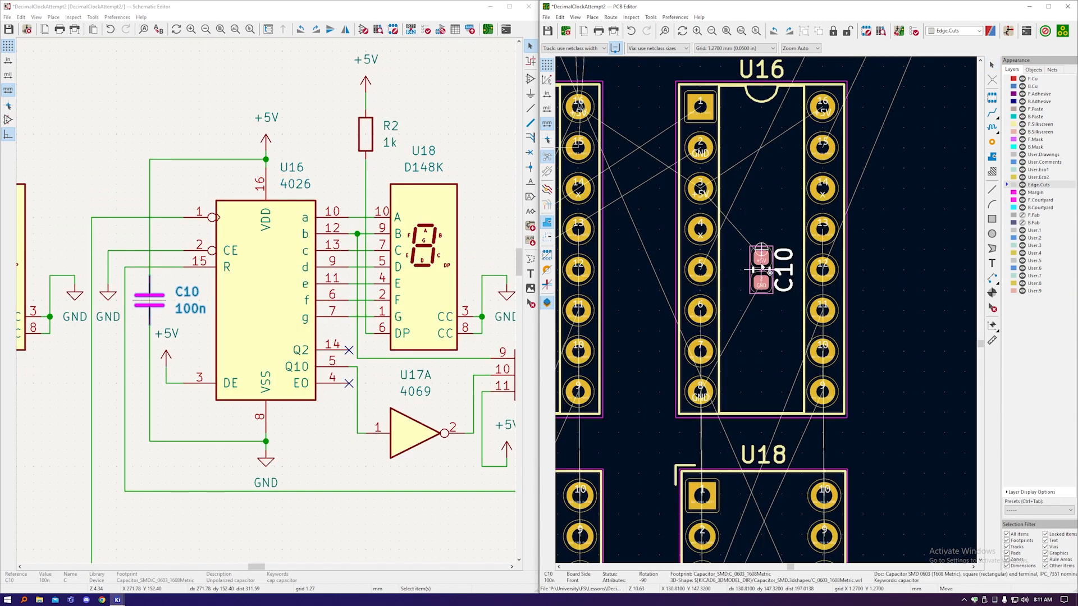
{"action": "left_click", "coordinate": [760, 270]}
Step: Place counter U3 beside U16 with display U6 beneath it and capacitor C3 on the back between U3's pad rows
{"action": "scroll", "coordinate": [738, 287], "scroll_direction": "down", "scroll_amount": 7}
{"action": "left_click_drag", "start_coordinate": [747, 154], "coordinate": [773, 328]}
{"action": "left_click_drag", "start_coordinate": [718, 137], "coordinate": [773, 285]}
{"action": "left_click", "coordinate": [736, 121]}
{"action": "scroll", "coordinate": [786, 295], "scroll_direction": "up", "scroll_amount": 3}
{"action": "scroll", "coordinate": [755, 266], "scroll_direction": "up", "scroll_amount": 3}
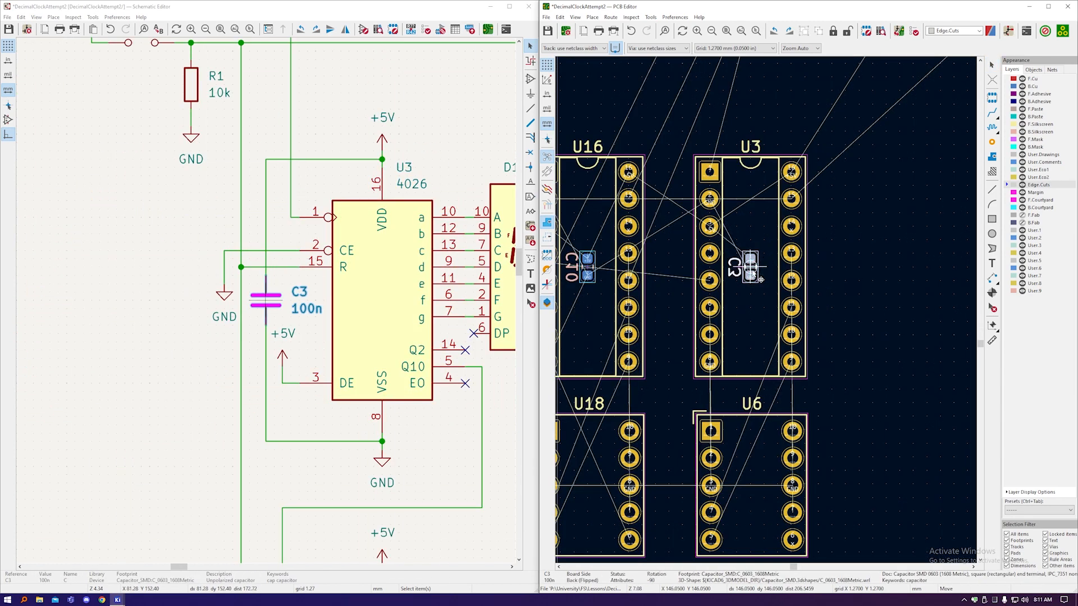
{"action": "left_click", "coordinate": [751, 267]}
Step: Examine the row of seven counters and displays and its connection lines to the footprints above
{"action": "scroll", "coordinate": [786, 275], "scroll_direction": "down", "scroll_amount": 5}
{"action": "left_click_drag", "start_coordinate": [706, 116], "coordinate": [736, 139]}
{"action": "scroll", "coordinate": [685, 207], "scroll_direction": "down", "scroll_amount": 2}
{"action": "left_click", "coordinate": [735, 101]}
{"action": "scroll", "coordinate": [744, 156], "scroll_direction": "up", "scroll_amount": 2}
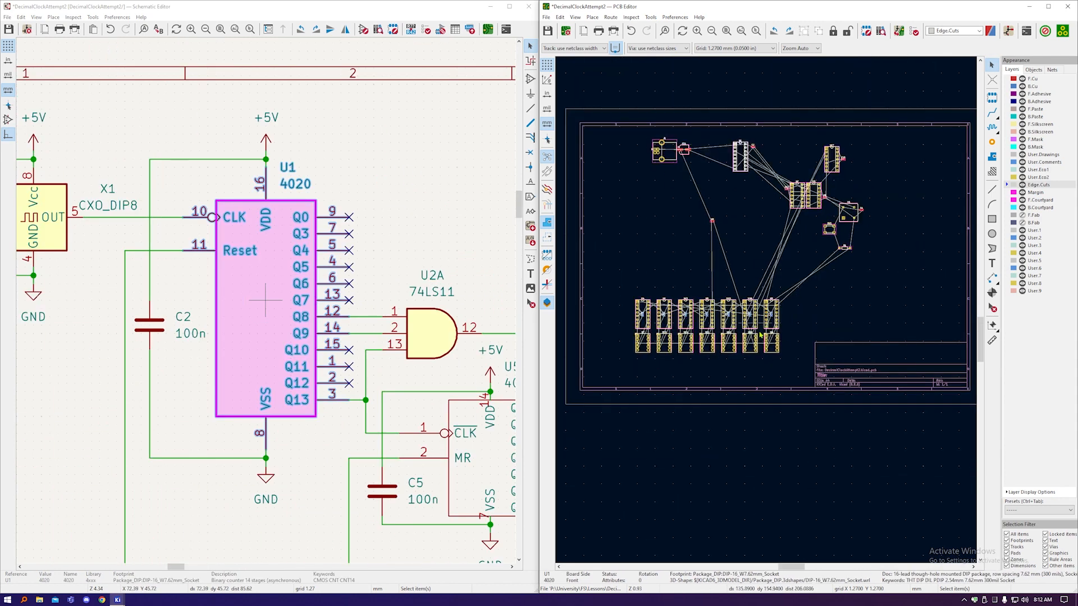
{"action": "scroll", "coordinate": [727, 344], "scroll_direction": "up", "scroll_amount": 5}
{"action": "scroll", "coordinate": [845, 335], "scroll_direction": "down", "scroll_amount": 2}
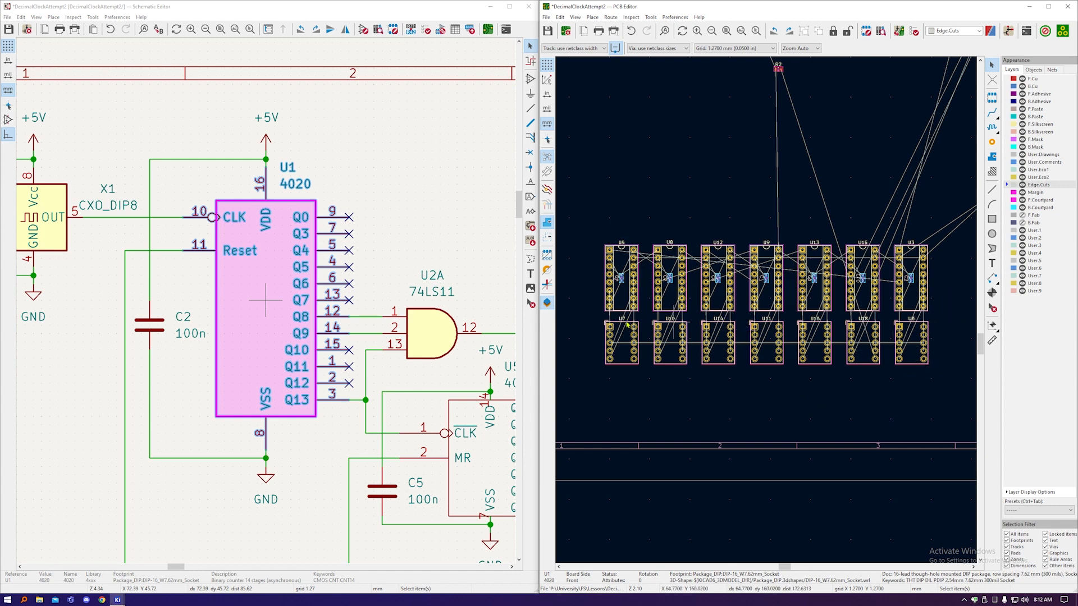
{"action": "scroll", "coordinate": [628, 325], "scroll_direction": "down", "scroll_amount": 5}
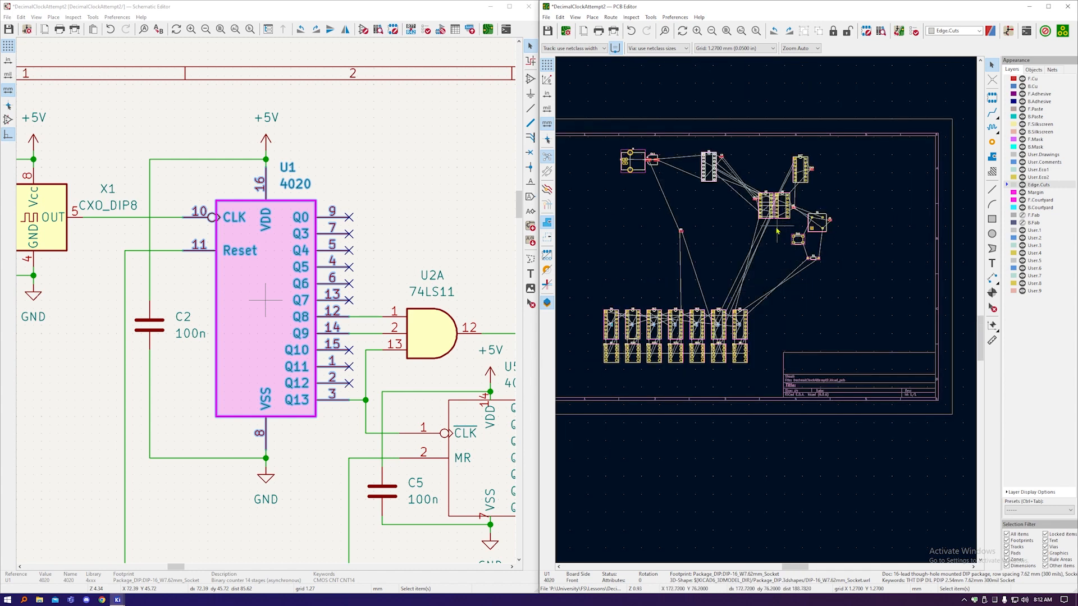
{"action": "scroll", "coordinate": [777, 230], "scroll_direction": "up", "scroll_amount": 2}
{"action": "scroll", "coordinate": [855, 203], "scroll_direction": "down", "scroll_amount": 2}
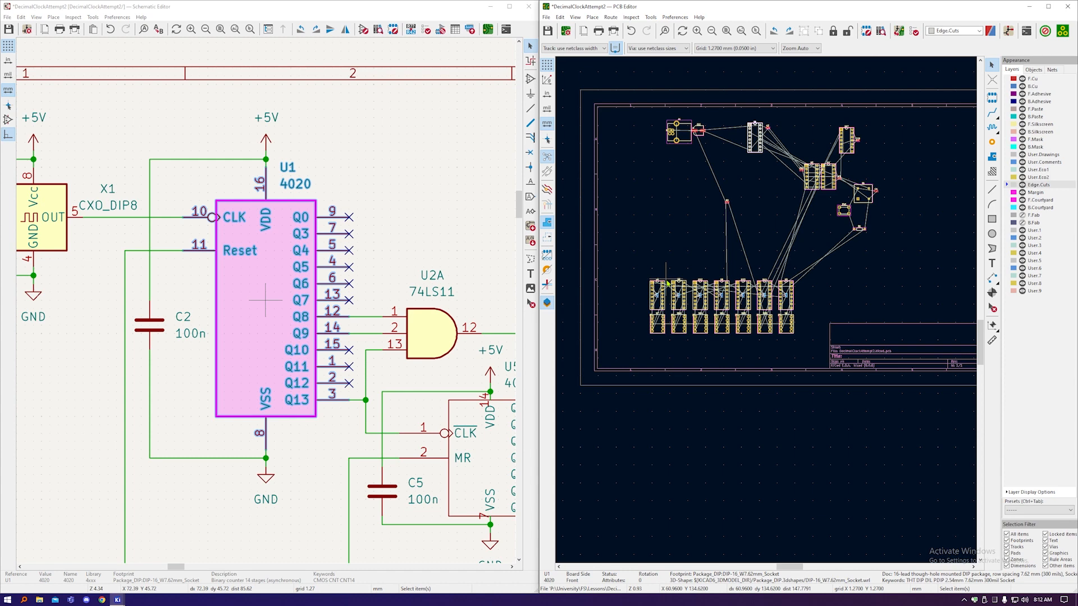
Step: Move the U16 and U13 columns with their displays and capacitors above the row to start a reversed counter order
{"action": "scroll", "coordinate": [714, 327], "scroll_direction": "up", "scroll_amount": 2}
{"action": "left_click_drag", "start_coordinate": [800, 352], "coordinate": [781, 262]}
{"action": "left_click_drag", "start_coordinate": [780, 261], "coordinate": [620, 169]}
{"action": "scroll", "coordinate": [264, 311], "scroll_direction": "down", "scroll_amount": 4}
{"action": "scroll", "coordinate": [168, 430], "scroll_direction": "up", "scroll_amount": 2}
{"action": "left_click_drag", "start_coordinate": [794, 340], "coordinate": [742, 256]}
{"action": "left_click_drag", "start_coordinate": [751, 262], "coordinate": [651, 171]}
Step: Move the remaining counter columns into the reversed row, ending with U8, U4 and U3 at its right end
{"action": "left_click_drag", "start_coordinate": [708, 340], "coordinate": [710, 255]}
{"action": "scroll", "coordinate": [464, 208], "scroll_direction": "down", "scroll_amount": 2}
{"action": "scroll", "coordinate": [270, 193], "scroll_direction": "up", "scroll_amount": 2}
{"action": "left_click_drag", "start_coordinate": [719, 264], "coordinate": [709, 172]}
{"action": "left_click_drag", "start_coordinate": [716, 349], "coordinate": [663, 264]}
{"action": "left_click_drag", "start_coordinate": [652, 261], "coordinate": [738, 170]}
{"action": "left_click_drag", "start_coordinate": [695, 357], "coordinate": [620, 270]}
{"action": "left_click_drag", "start_coordinate": [628, 279], "coordinate": [779, 189]}
{"action": "left_click_drag", "start_coordinate": [848, 348], "coordinate": [808, 188]}
Step: Move resistor R2 to the U16 column and place it just beneath display U18
{"action": "left_click_drag", "start_coordinate": [733, 140], "coordinate": [631, 258]}
{"action": "left_click_drag", "start_coordinate": [832, 157], "coordinate": [615, 269]}
{"action": "left_click_drag", "start_coordinate": [631, 258], "coordinate": [630, 336]}
{"action": "left_click", "coordinate": [688, 341]}
{"action": "scroll", "coordinate": [702, 298], "scroll_direction": "up", "scroll_amount": 2}
{"action": "scroll", "coordinate": [703, 305], "scroll_direction": "down", "scroll_amount": 2}
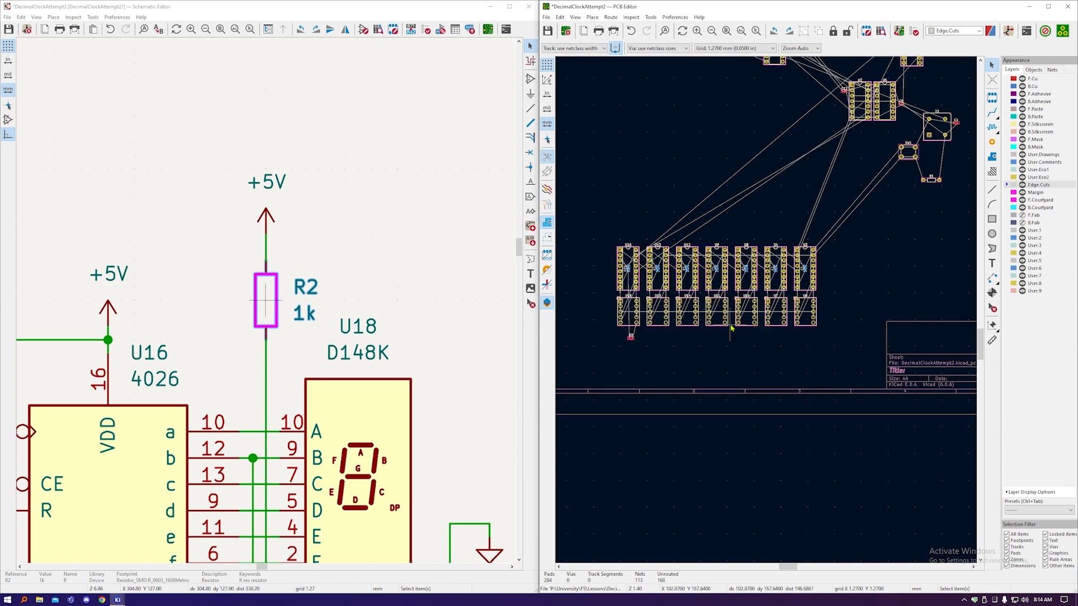
Step: Move oscillator X1 with capacitor C1 up and right of the U3 column, and shift switch SW1 farther right
{"action": "scroll", "coordinate": [269, 176], "scroll_direction": "down", "scroll_amount": 9}
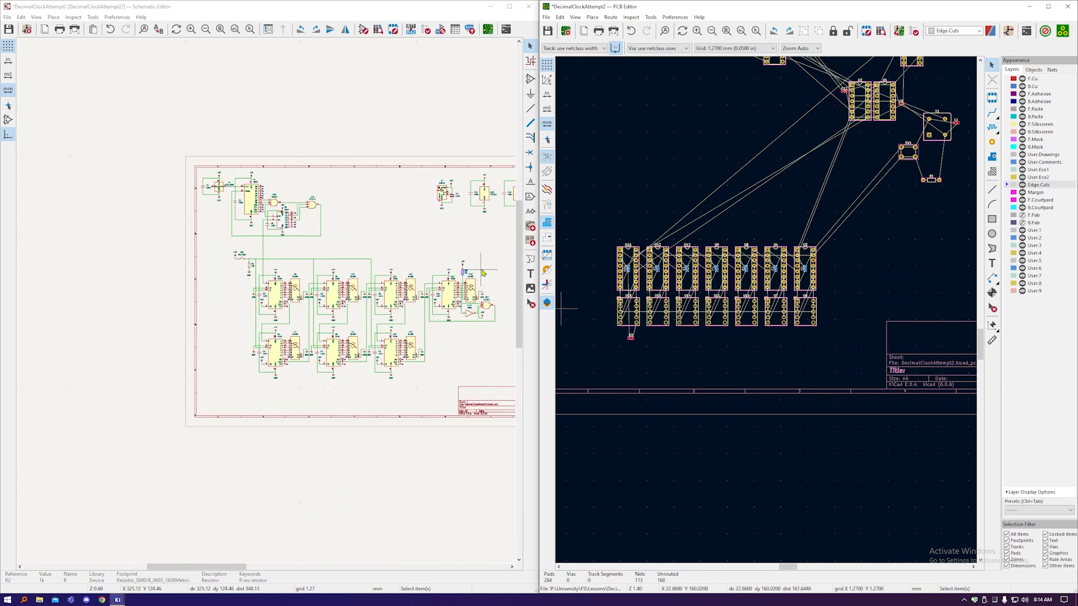
{"action": "scroll", "coordinate": [268, 175], "scroll_direction": "up", "scroll_amount": 5}
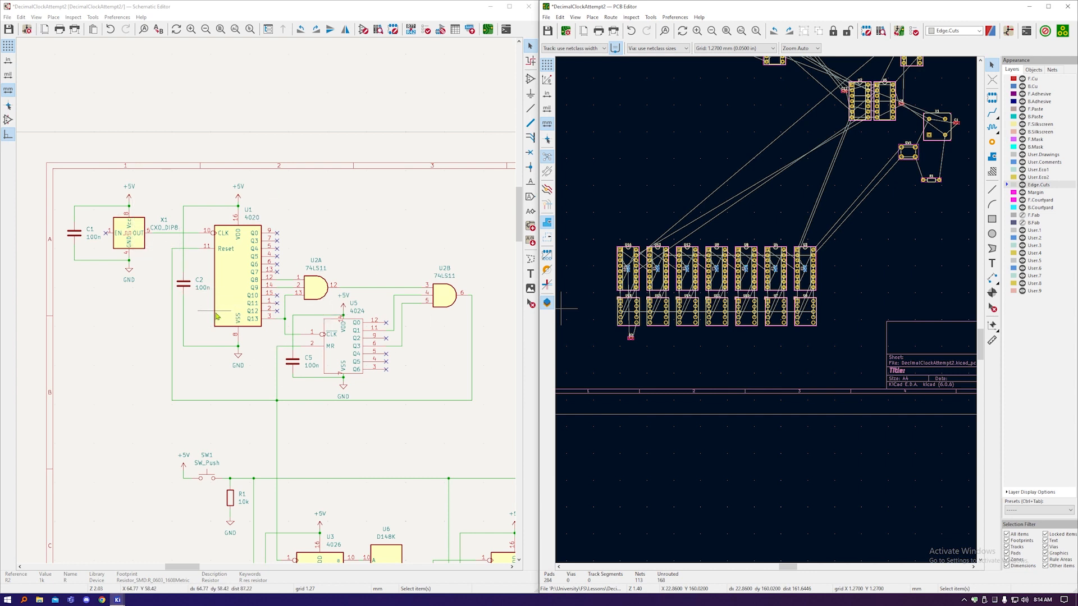
{"action": "scroll", "coordinate": [862, 178], "scroll_direction": "up", "scroll_amount": 2}
{"action": "left_click", "coordinate": [880, 231]}
{"action": "left_click_drag", "start_coordinate": [880, 231], "coordinate": [806, 401]}
{"action": "left_click_drag", "start_coordinate": [836, 270], "coordinate": [938, 264]}
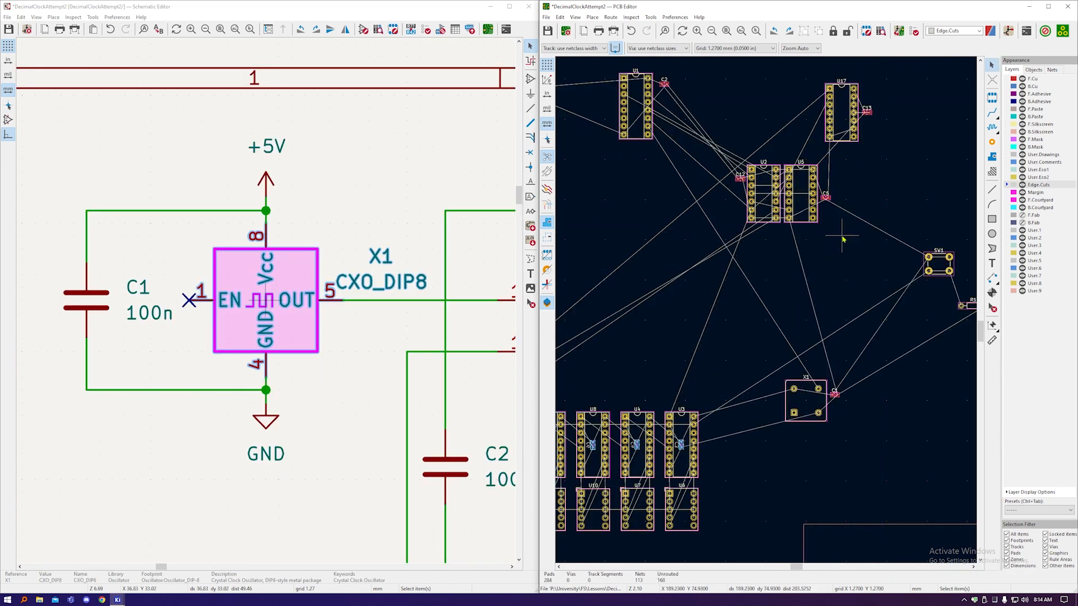
Step: Move U5 with C5, U2 with C12, and U1 with C2 down beside oscillator X1, above the counter row
{"action": "left_click_drag", "start_coordinate": [842, 236], "coordinate": [797, 175]}
{"action": "left_click_drag", "start_coordinate": [801, 194], "coordinate": [831, 320]}
{"action": "left_click_drag", "start_coordinate": [787, 230], "coordinate": [733, 169]}
{"action": "left_click_drag", "start_coordinate": [765, 195], "coordinate": [773, 338]}
{"action": "left_click_drag", "start_coordinate": [683, 151], "coordinate": [628, 72]}
{"action": "left_click_drag", "start_coordinate": [637, 112], "coordinate": [702, 285]}
{"action": "middle_click_drag", "start_coordinate": [818, 424], "coordinate": [821, 372]}
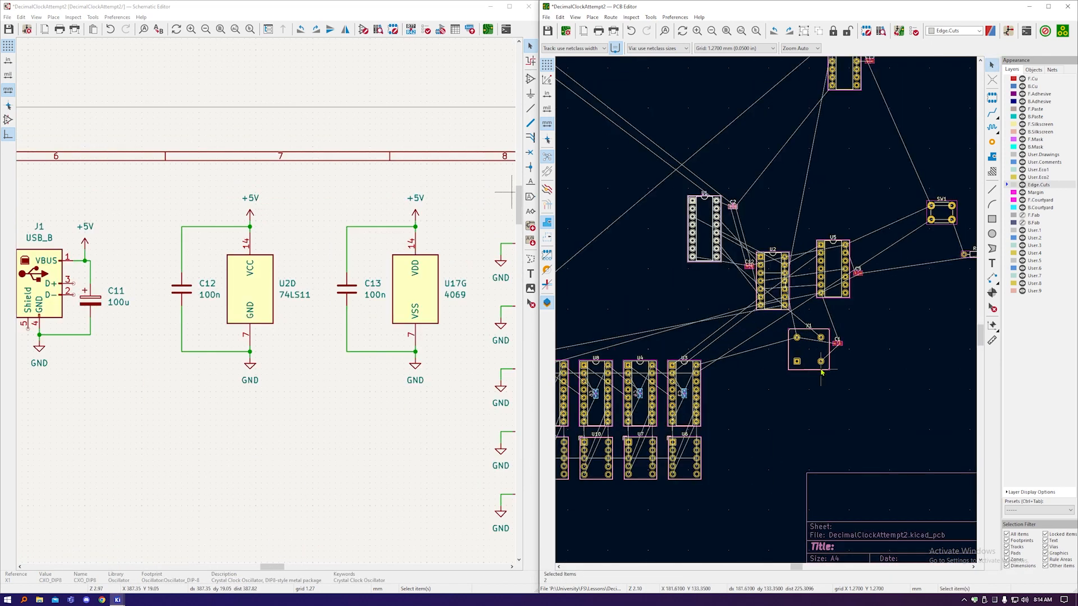
Step: Move oscillator X1 together with capacitor C1 to just below U1
{"action": "left_click_drag", "start_coordinate": [847, 375], "coordinate": [786, 327]}
{"action": "left_click_drag", "start_coordinate": [808, 348], "coordinate": [596, 217]}
{"action": "left_click", "coordinate": [775, 291]}
{"action": "scroll", "coordinate": [656, 261], "scroll_direction": "up", "scroll_amount": 2}
{"action": "left_click_drag", "start_coordinate": [632, 171], "coordinate": [573, 230]}
{"action": "left_click_drag", "start_coordinate": [578, 196], "coordinate": [753, 329]}
{"action": "left_click", "coordinate": [869, 374]}
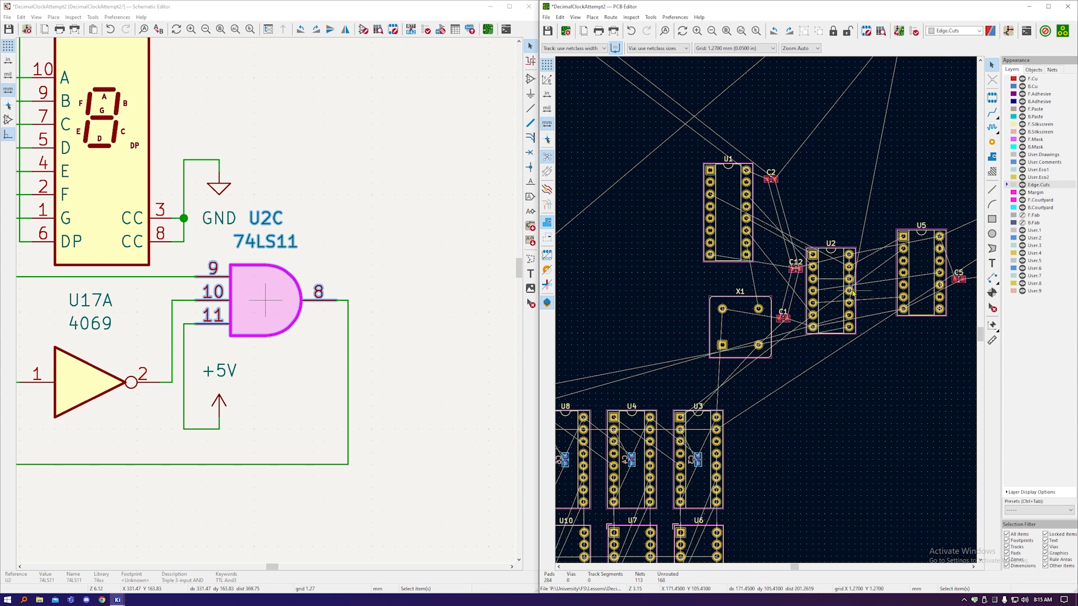
Step: Examine in the schematic how X1, U1, U5 and the 74LS11 gates of U2 connect to the counters
{"action": "scroll", "coordinate": [850, 291], "scroll_direction": "up", "scroll_amount": 2}
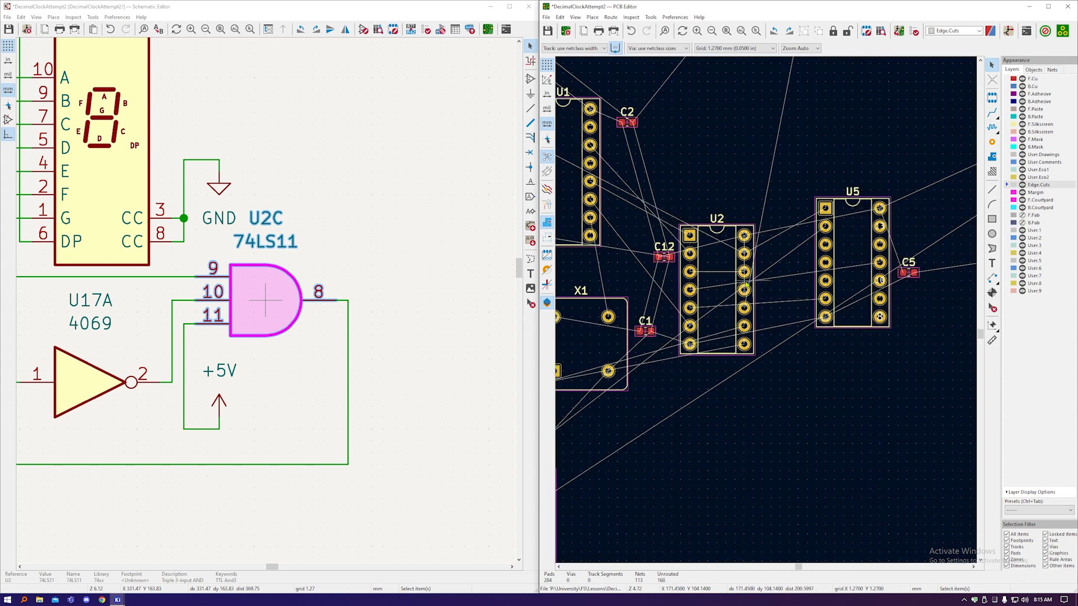
{"action": "scroll", "coordinate": [382, 267], "scroll_direction": "down", "scroll_amount": 10}
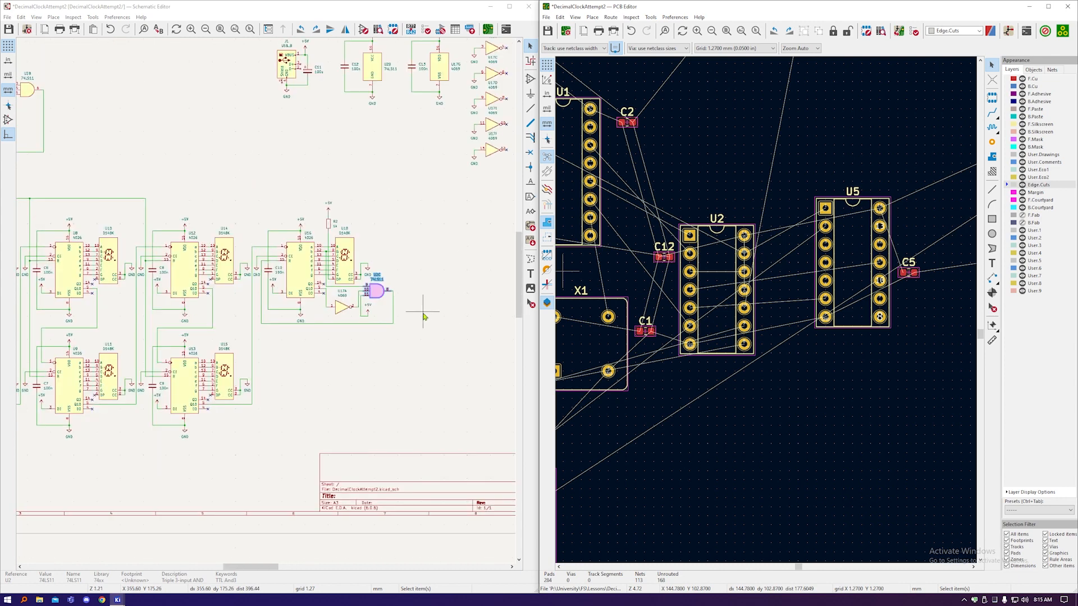
{"action": "scroll", "coordinate": [219, 198], "scroll_direction": "up", "scroll_amount": 1}
{"action": "scroll", "coordinate": [219, 198], "scroll_direction": "up", "scroll_amount": 6}
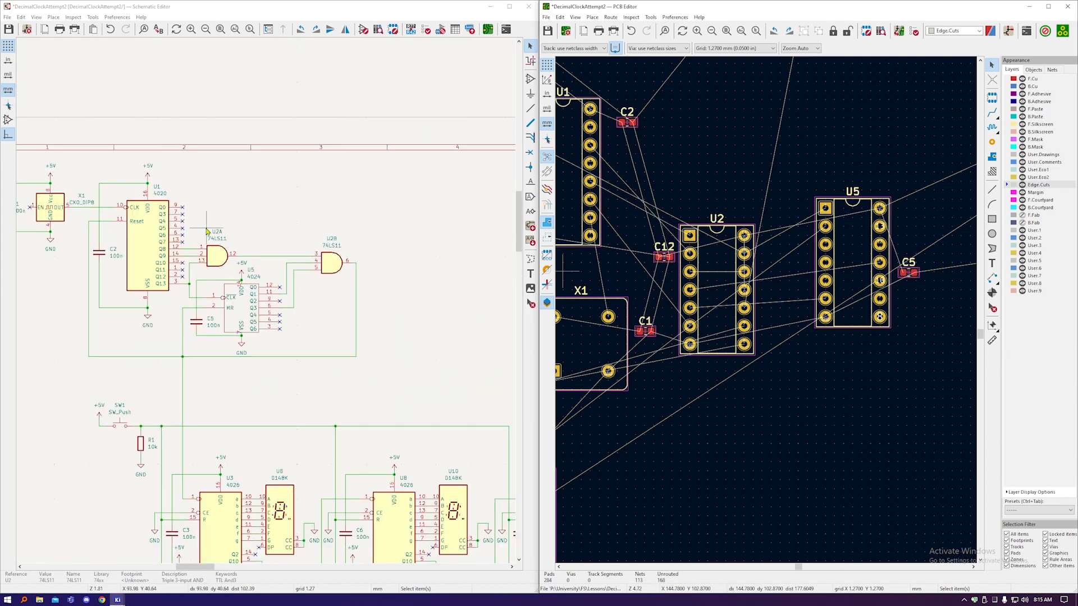
{"action": "scroll", "coordinate": [332, 264], "scroll_direction": "down", "scroll_amount": 3}
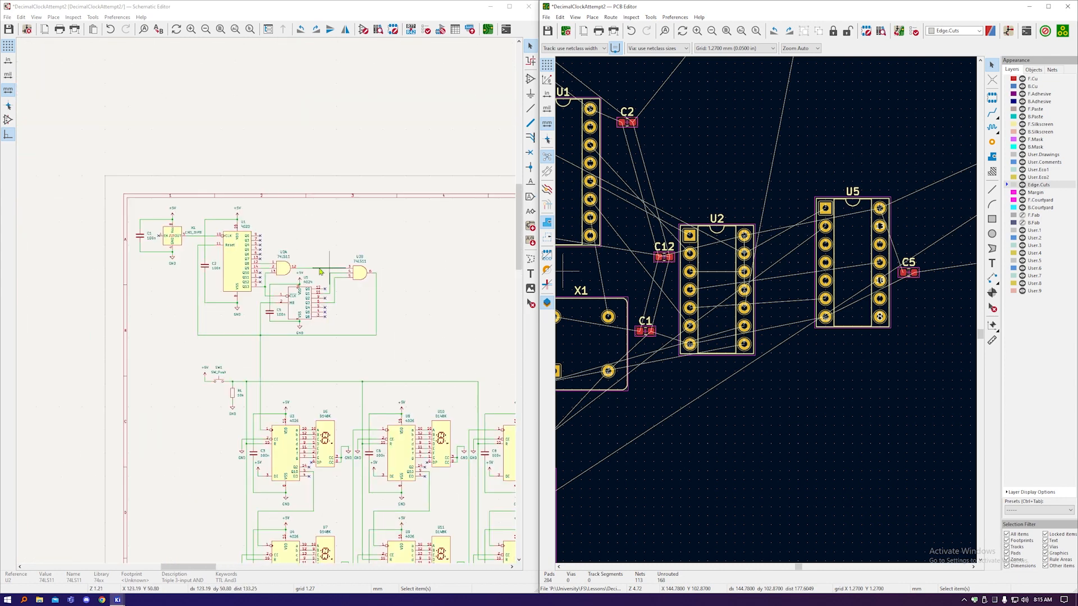
{"action": "scroll", "coordinate": [165, 235], "scroll_direction": "up", "scroll_amount": 5}
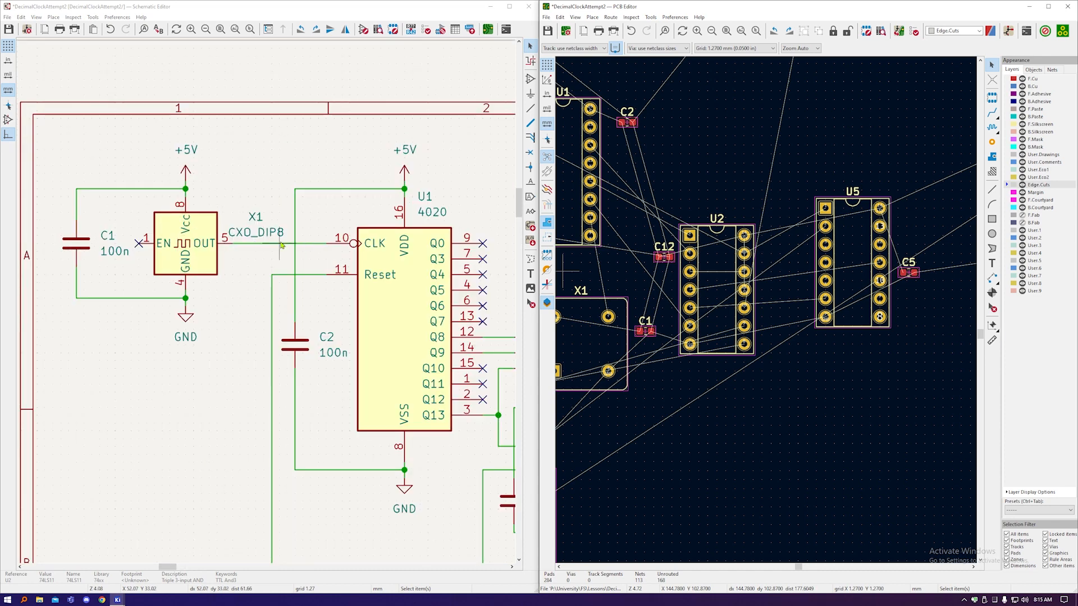
{"action": "scroll", "coordinate": [162, 243], "scroll_direction": "down", "scroll_amount": 2}
{"action": "scroll", "coordinate": [162, 243], "scroll_direction": "down", "scroll_amount": 1}
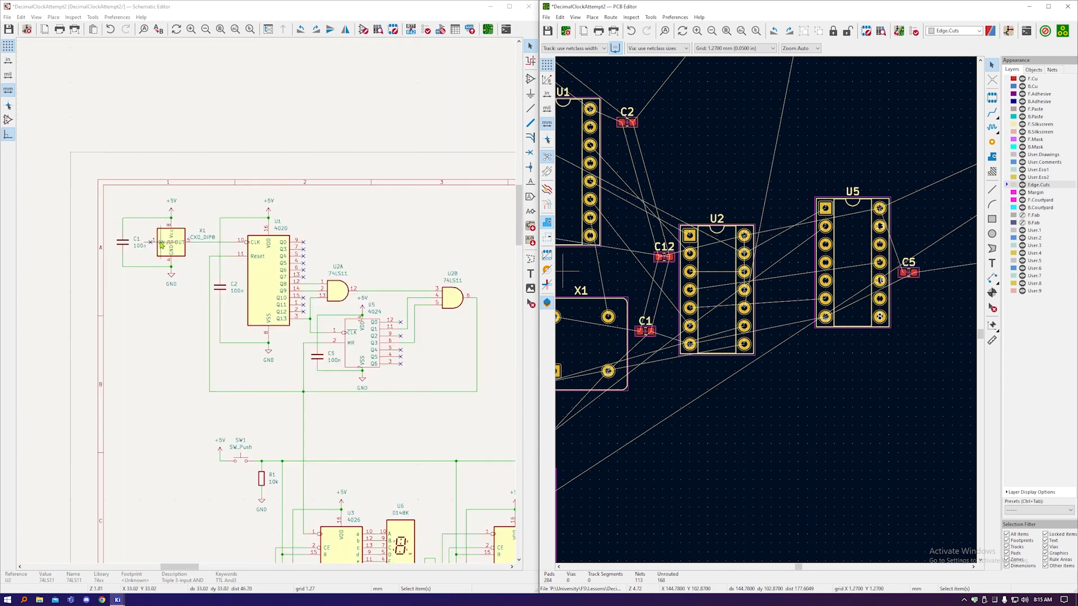
{"action": "scroll", "coordinate": [416, 322], "scroll_direction": "up", "scroll_amount": 1}
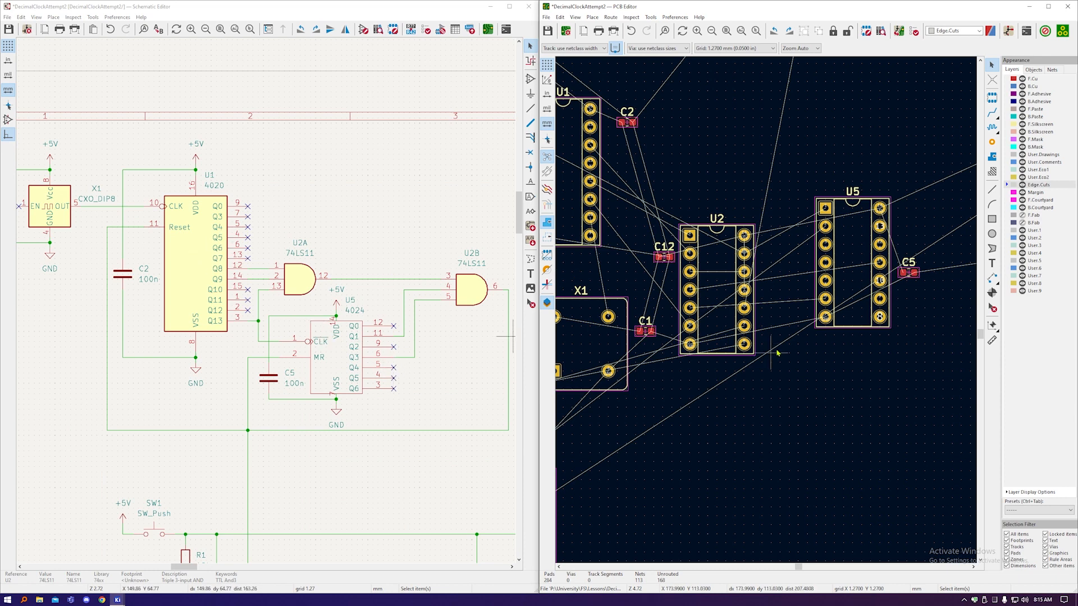
Step: Move U2 to the other side of U5, placing it just right of U5 and capacitor C5
{"action": "left_click_drag", "start_coordinate": [733, 309], "coordinate": [723, 223]}
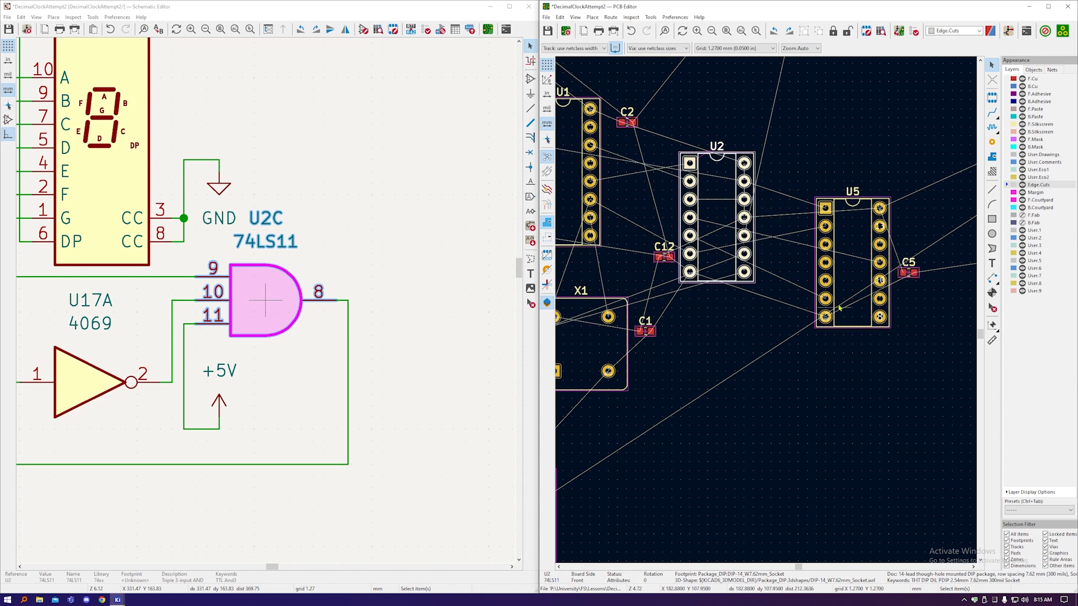
{"action": "left_click_drag", "start_coordinate": [724, 222], "coordinate": [820, 310]}
{"action": "scroll", "coordinate": [818, 450], "scroll_direction": "up", "scroll_amount": 2}
{"action": "scroll", "coordinate": [658, 426], "scroll_direction": "down", "scroll_amount": 2}
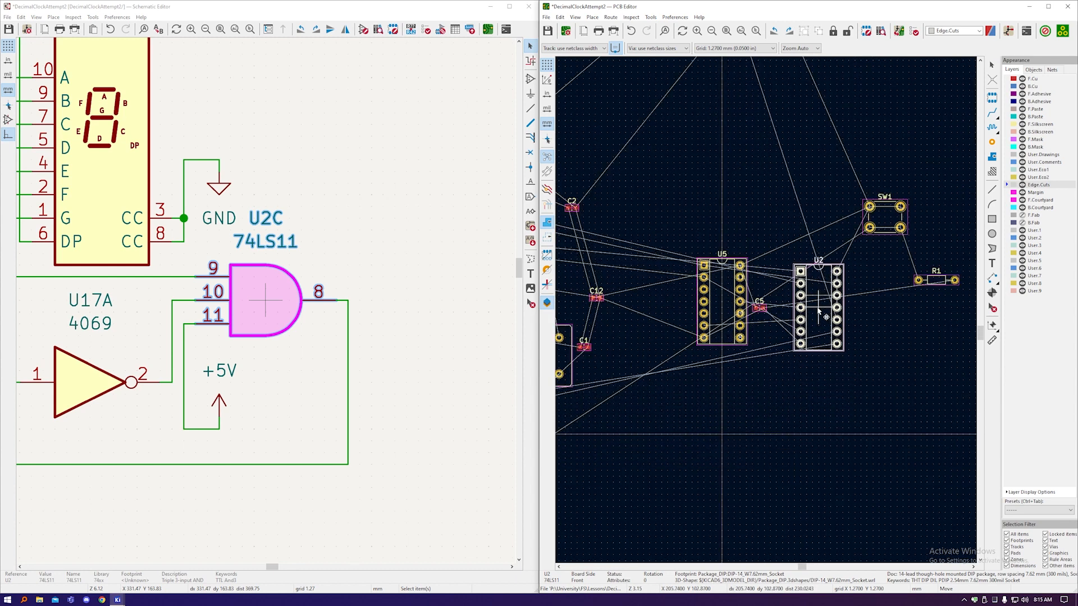
{"action": "left_click", "coordinate": [819, 310]}
{"action": "scroll", "coordinate": [471, 353], "scroll_direction": "down", "scroll_amount": 5}
{"action": "scroll", "coordinate": [473, 355], "scroll_direction": "up", "scroll_amount": 4}
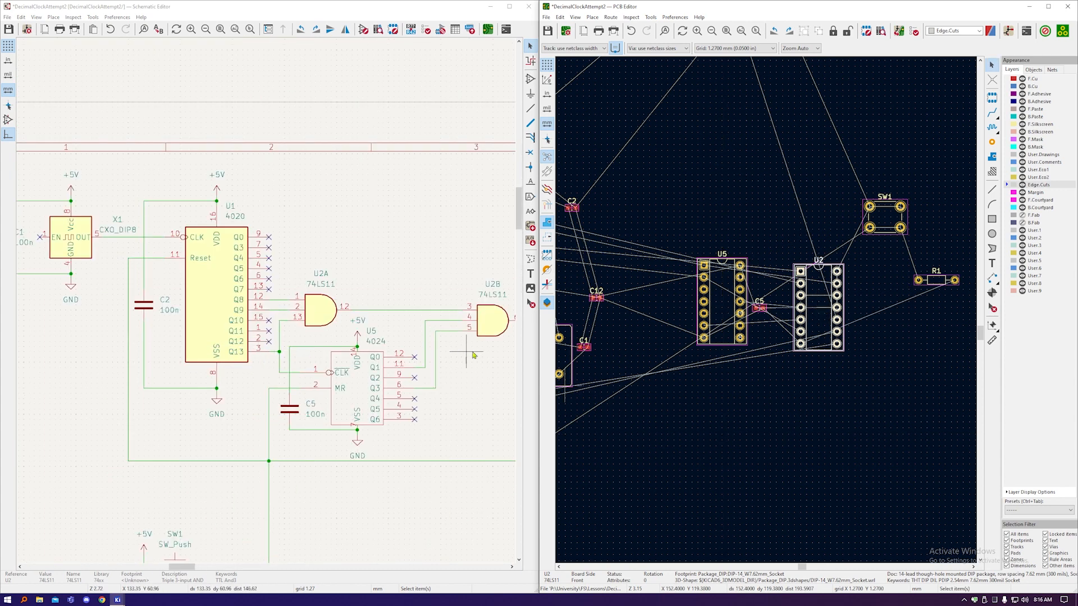
{"action": "left_click_drag", "start_coordinate": [823, 321], "coordinate": [807, 306]}
{"action": "scroll", "coordinate": [907, 331], "scroll_direction": "down", "scroll_amount": 2}
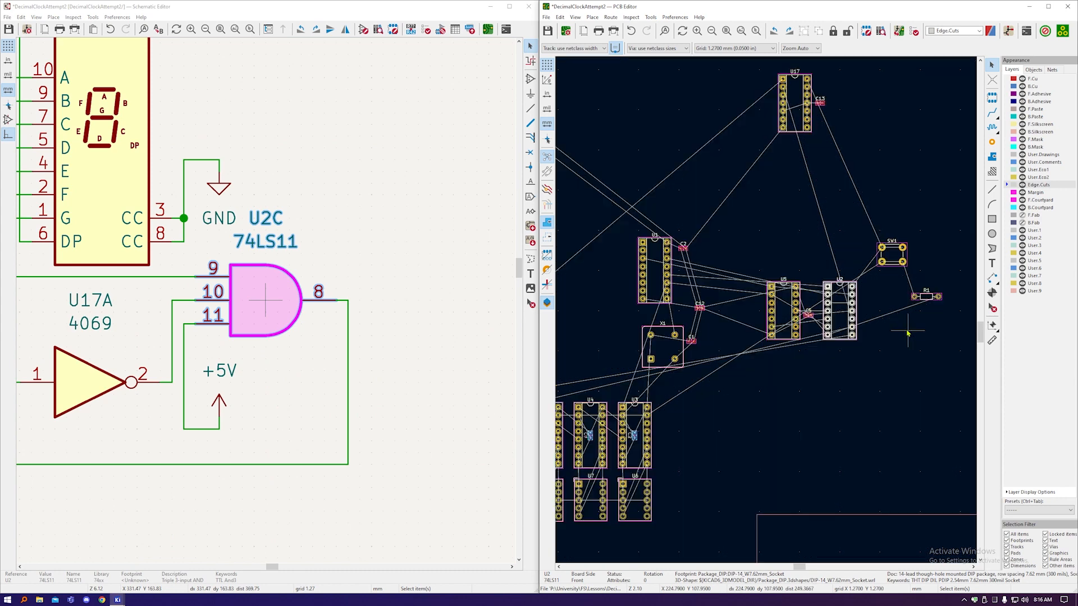
Step: Move U1 to just left of U5
{"action": "left_click", "coordinate": [678, 279]}
{"action": "left_click_drag", "start_coordinate": [678, 279], "coordinate": [739, 318]}
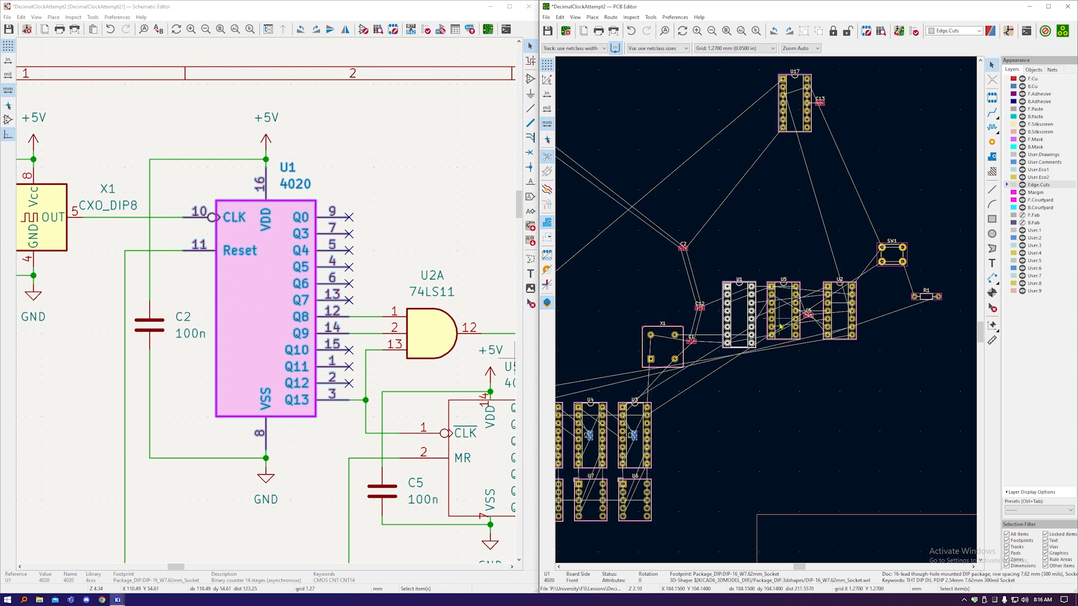
{"action": "scroll", "coordinate": [759, 320], "scroll_direction": "up", "scroll_amount": 2}
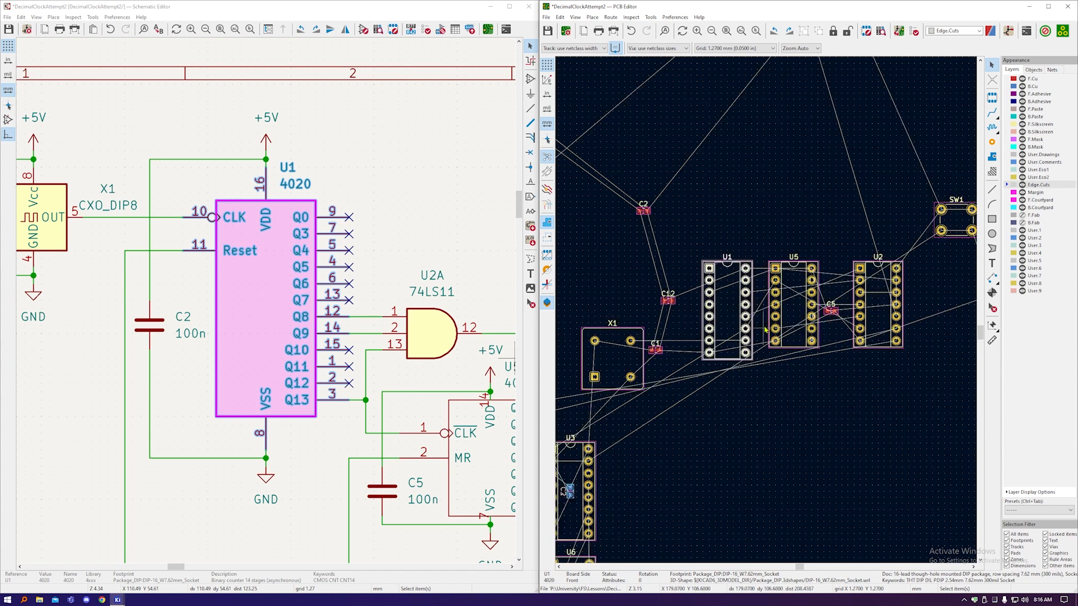
Step: Move capacitor C5 to the middle of U5 and shift U2 closer to U5, aligned with it
{"action": "left_click_drag", "start_coordinate": [834, 317], "coordinate": [799, 308]}
{"action": "left_click_drag", "start_coordinate": [877, 306], "coordinate": [857, 308]}
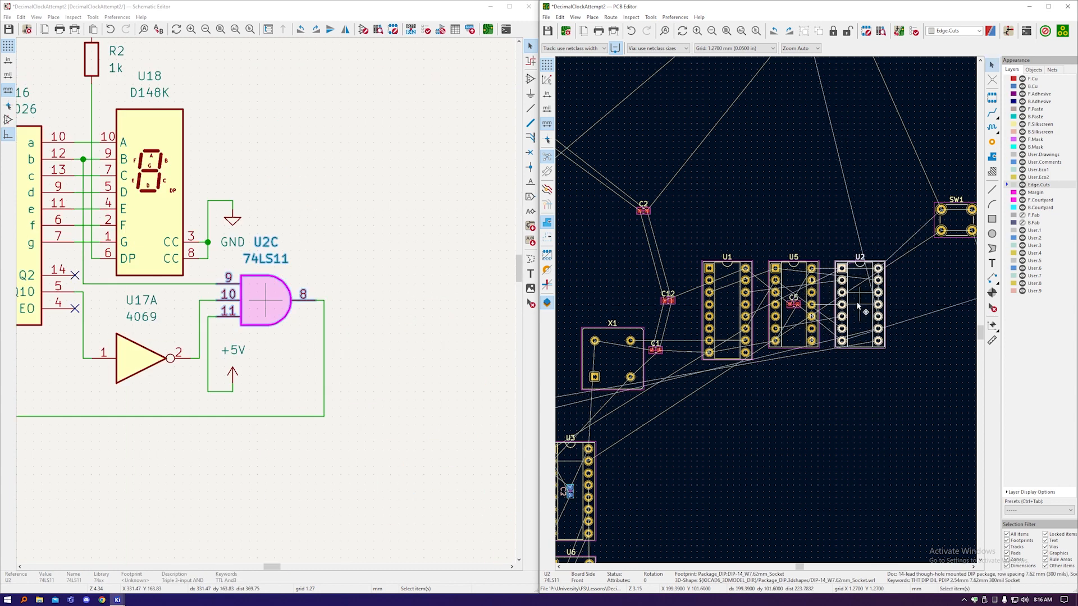
{"action": "scroll", "coordinate": [856, 310], "scroll_direction": "down", "scroll_amount": 2}
{"action": "scroll", "coordinate": [857, 312], "scroll_direction": "up", "scroll_amount": 1}
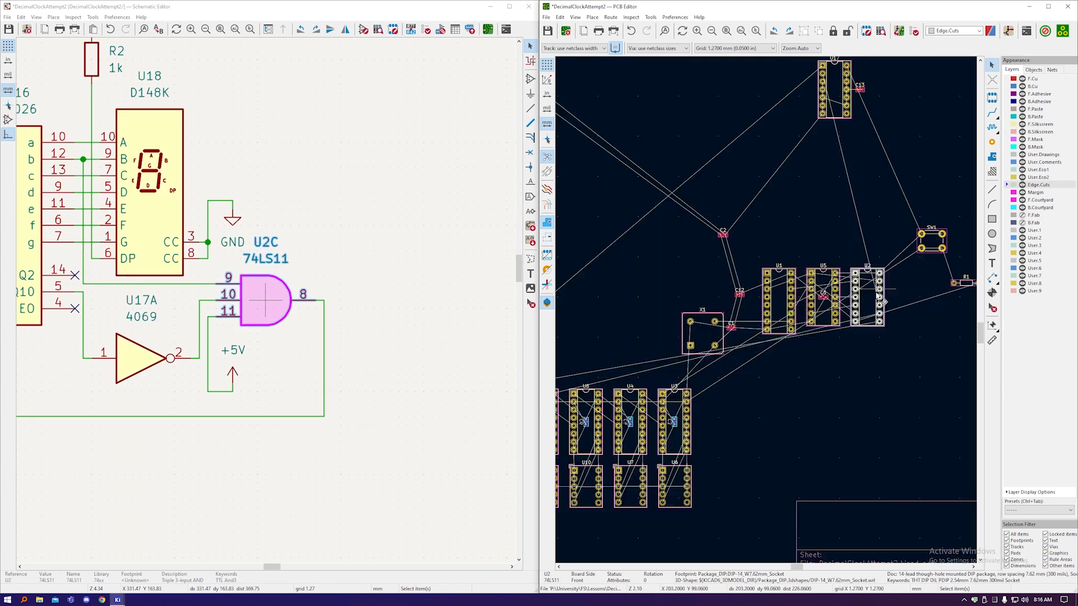
{"action": "scroll", "coordinate": [688, 381], "scroll_direction": "up", "scroll_amount": 2}
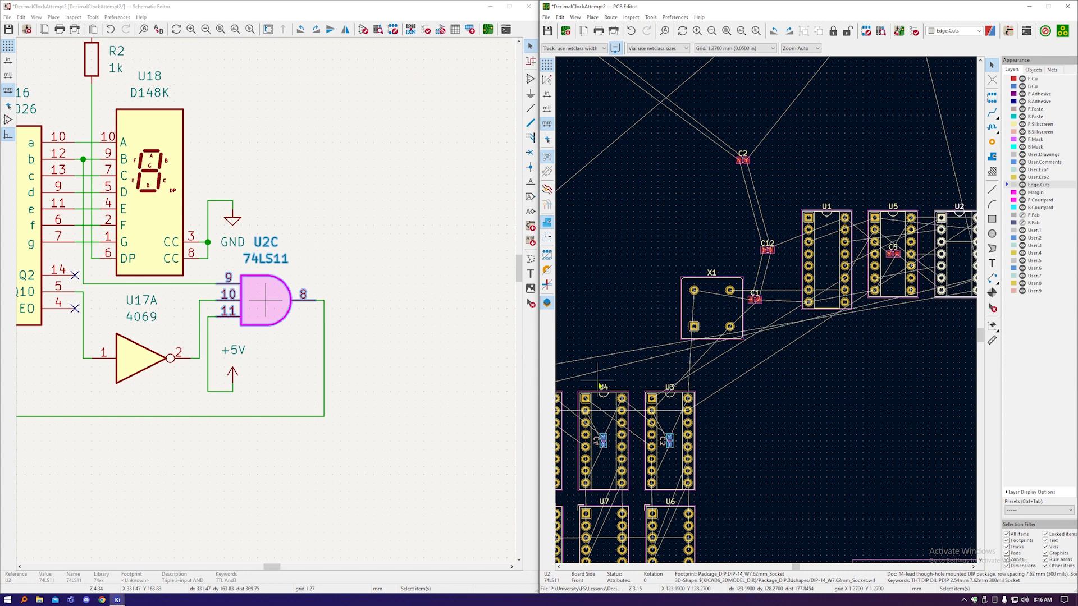
Step: Rotate capacitor C5 upright inside U5 and flip it to the board's back side
{"action": "scroll", "coordinate": [599, 380], "scroll_direction": "down", "scroll_amount": 1}
{"action": "scroll", "coordinate": [823, 298], "scroll_direction": "up", "scroll_amount": 1}
{"action": "left_click", "coordinate": [781, 299]}
{"action": "scroll", "coordinate": [756, 297], "scroll_direction": "up", "scroll_amount": 1}
{"action": "key", "text": "r"}
{"action": "key", "text": "f"}
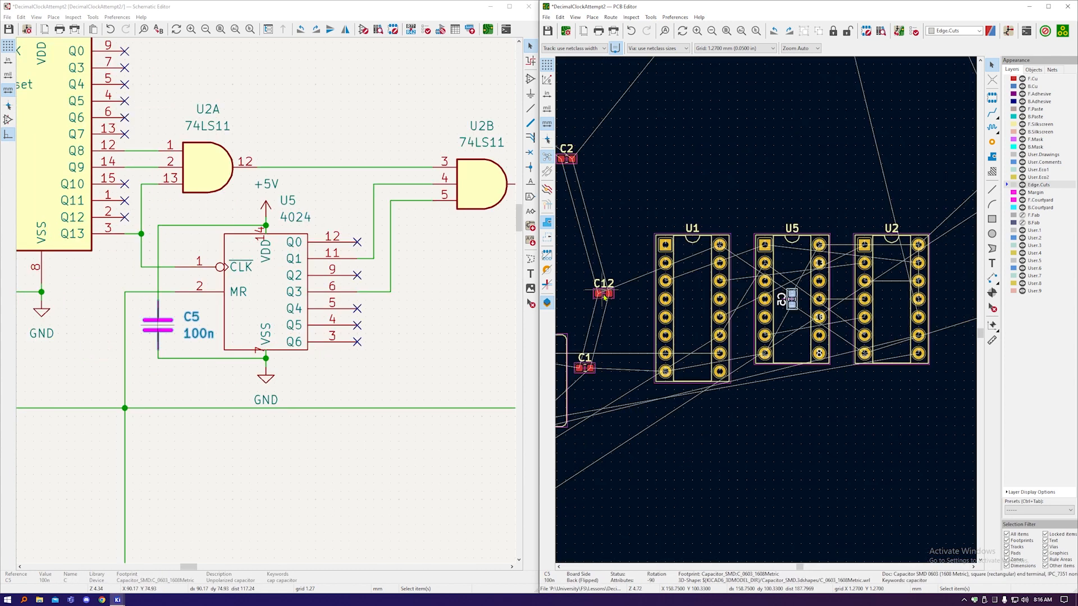
Step: Centre C12 inside U2 and C2 inside U1, both rotated upright and flipped to the back side
{"action": "key", "text": "r"}
{"action": "key", "text": "f"}
{"action": "left_click_drag", "start_coordinate": [604, 294], "coordinate": [891, 299]}
{"action": "left_click_drag", "start_coordinate": [567, 159], "coordinate": [692, 308]}
{"action": "key", "text": "r"}
{"action": "key", "text": "f"}
{"action": "scroll", "coordinate": [767, 375], "scroll_direction": "down", "scroll_amount": 1}
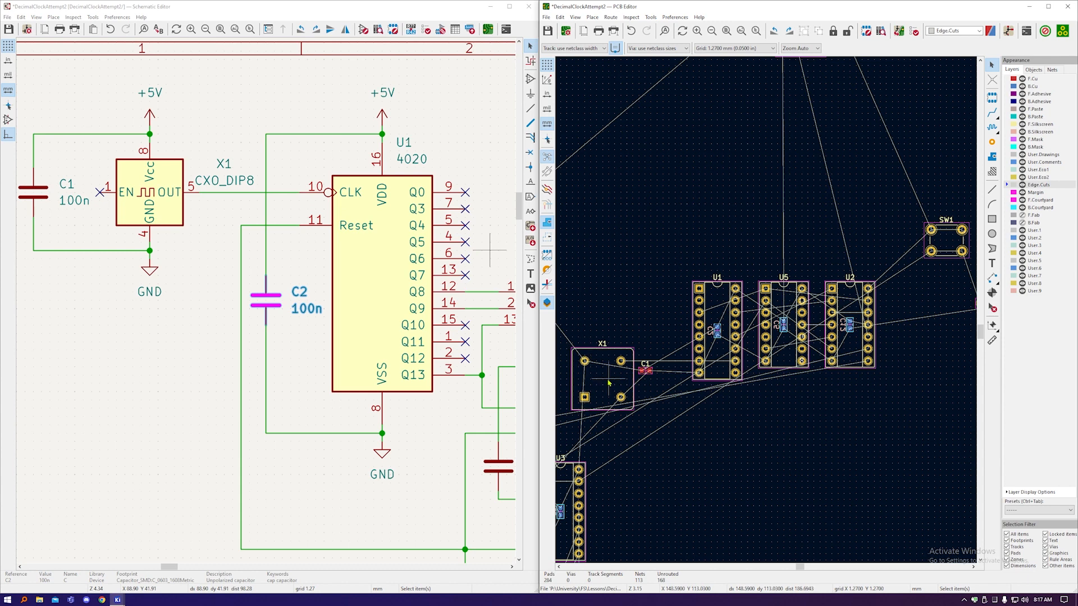
Step: Place oscillator X1 just left of U1 and centre capacitor C1 inside it, upright on the back side
{"action": "left_click", "coordinate": [614, 381]}
{"action": "left_click_drag", "start_coordinate": [614, 380], "coordinate": [649, 314]}
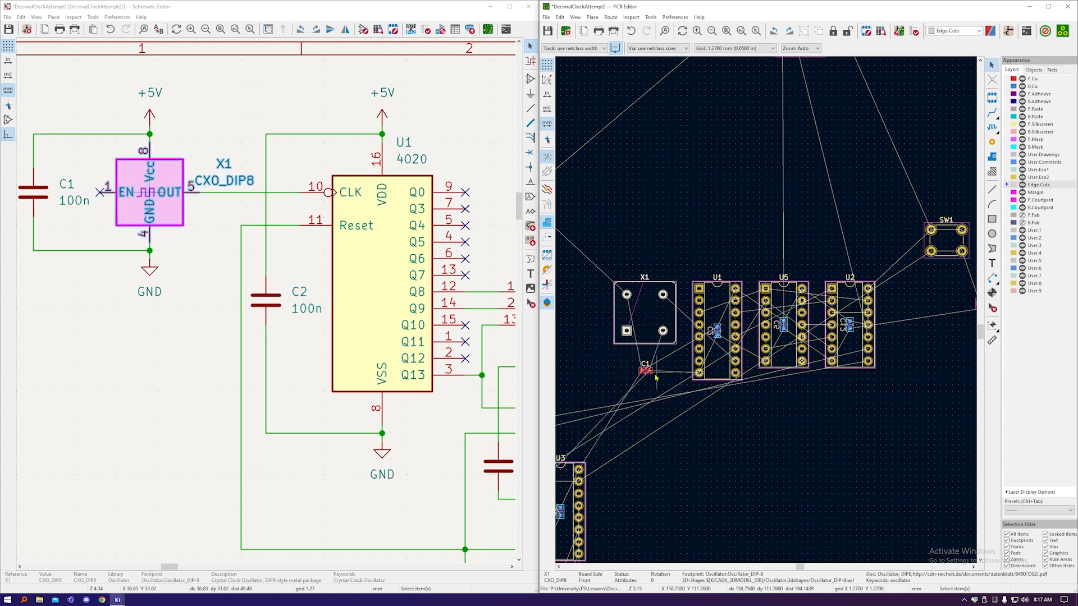
{"action": "left_click_drag", "start_coordinate": [646, 370], "coordinate": [646, 312]}
{"action": "scroll", "coordinate": [645, 312], "scroll_direction": "up", "scroll_amount": 4}
{"action": "scroll", "coordinate": [646, 312], "scroll_direction": "down", "scroll_amount": 1}
{"action": "left_click", "coordinate": [664, 355]}
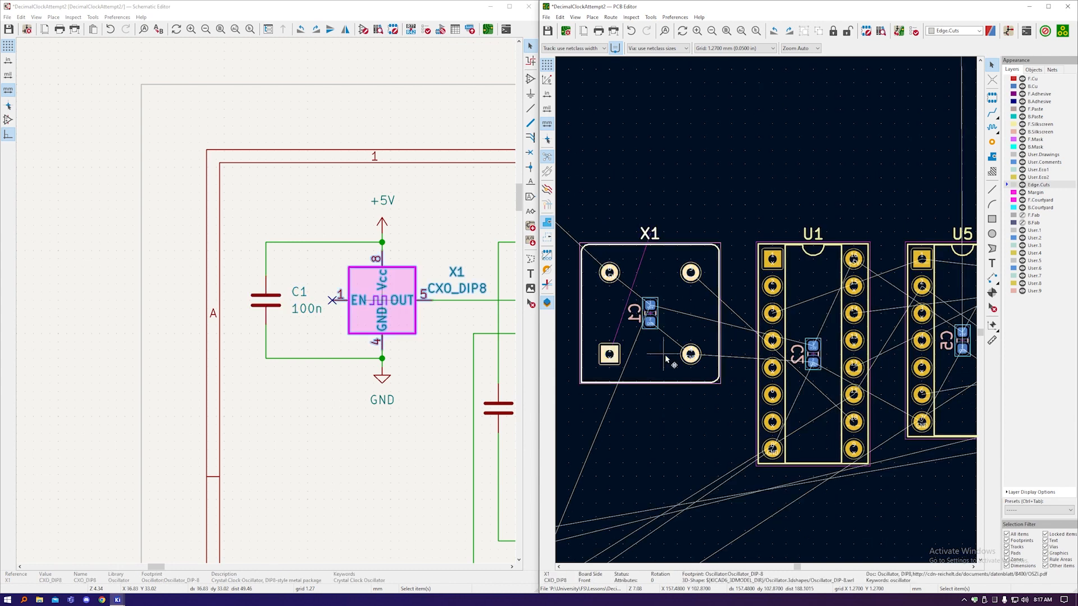
{"action": "left_click", "coordinate": [663, 396]}
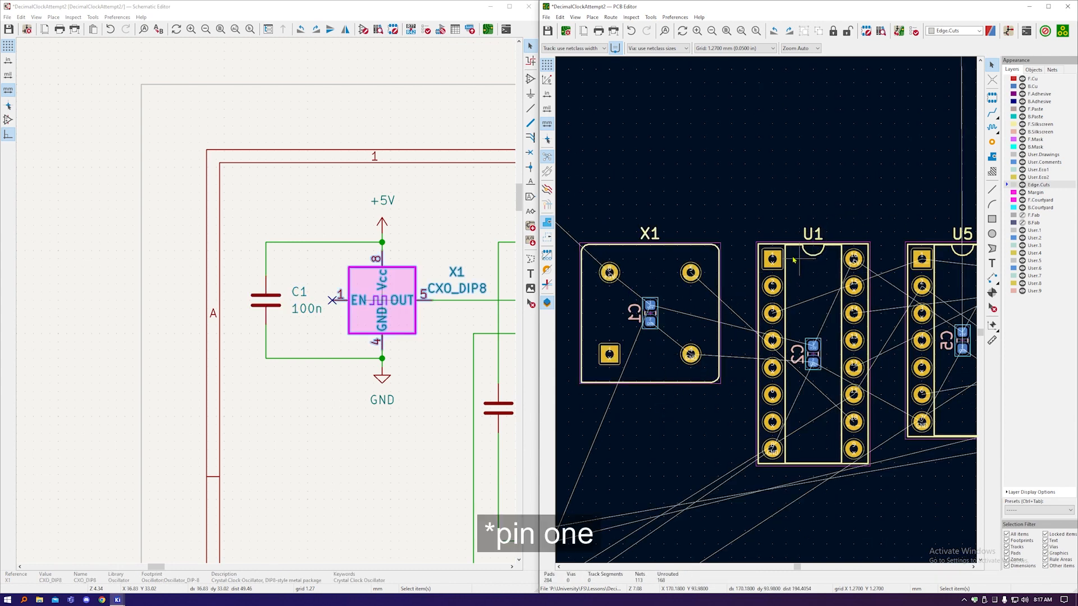
Step: Rotate oscillator X1 to -90° so its pin 1 sits in the upper-left corner, matching U1's orientation
{"action": "scroll", "coordinate": [773, 260], "scroll_direction": "up", "scroll_amount": 2}
{"action": "scroll", "coordinate": [774, 264], "scroll_direction": "up", "scroll_amount": 2}
{"action": "scroll", "coordinate": [788, 375], "scroll_direction": "down", "scroll_amount": 4}
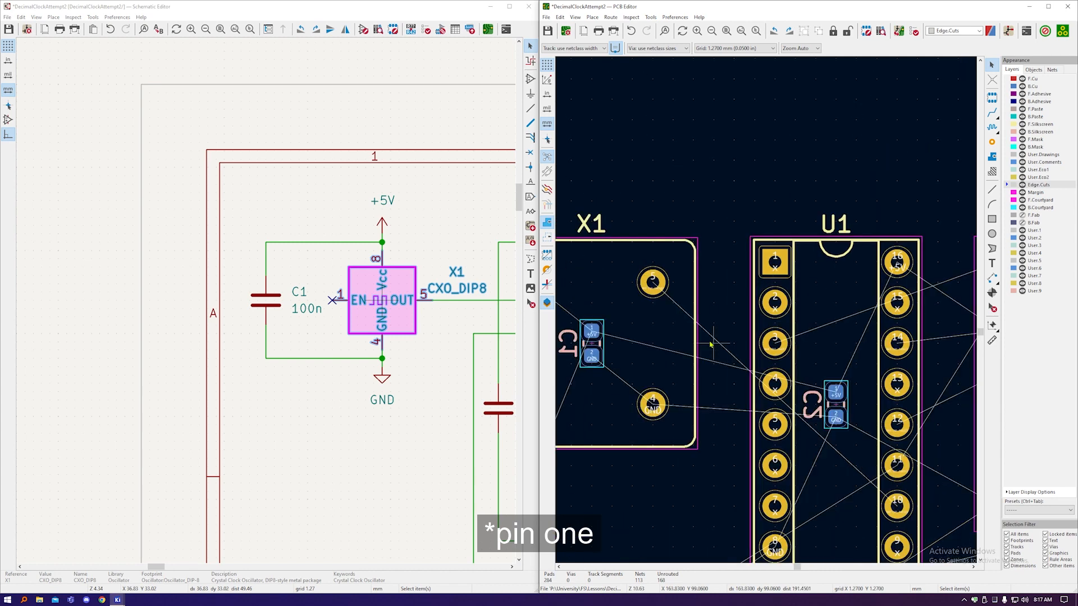
{"action": "scroll", "coordinate": [623, 374], "scroll_direction": "up", "scroll_amount": 2}
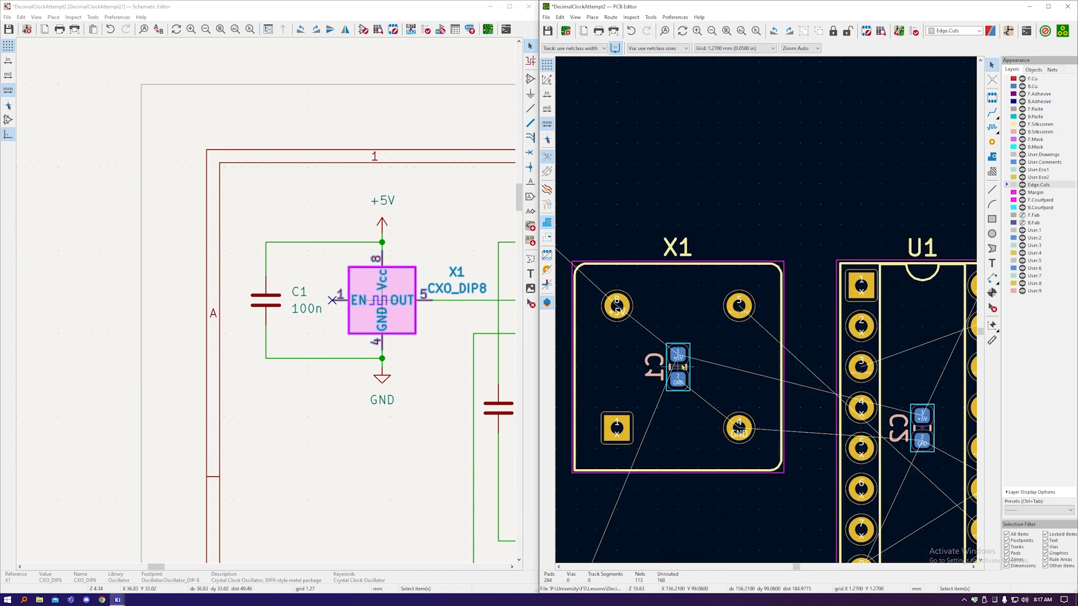
{"action": "left_click", "coordinate": [680, 421]}
{"action": "key", "text": "r"}
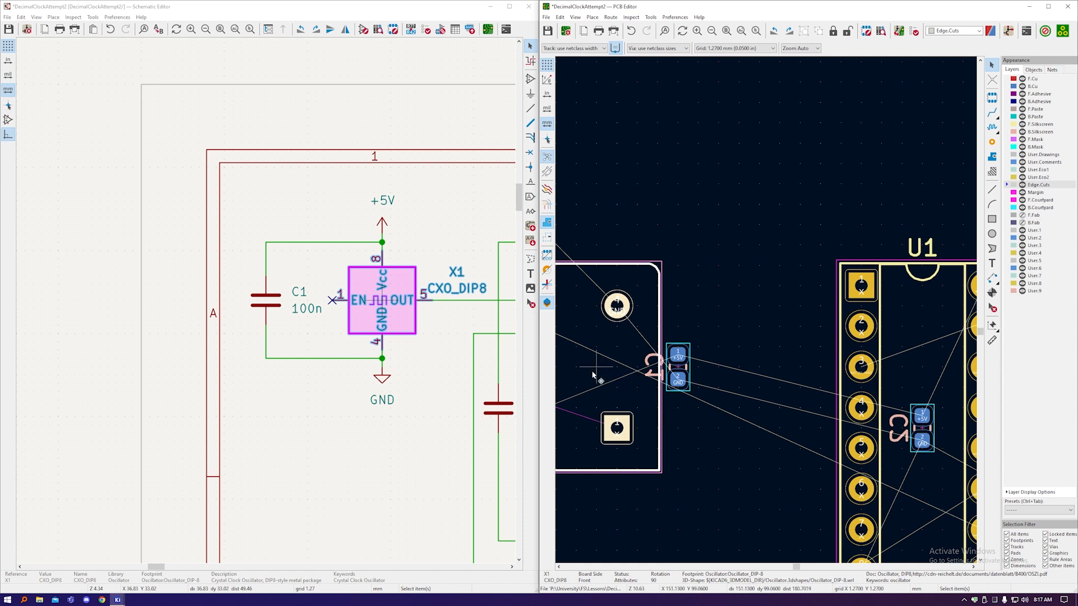
{"action": "key", "text": "m"}
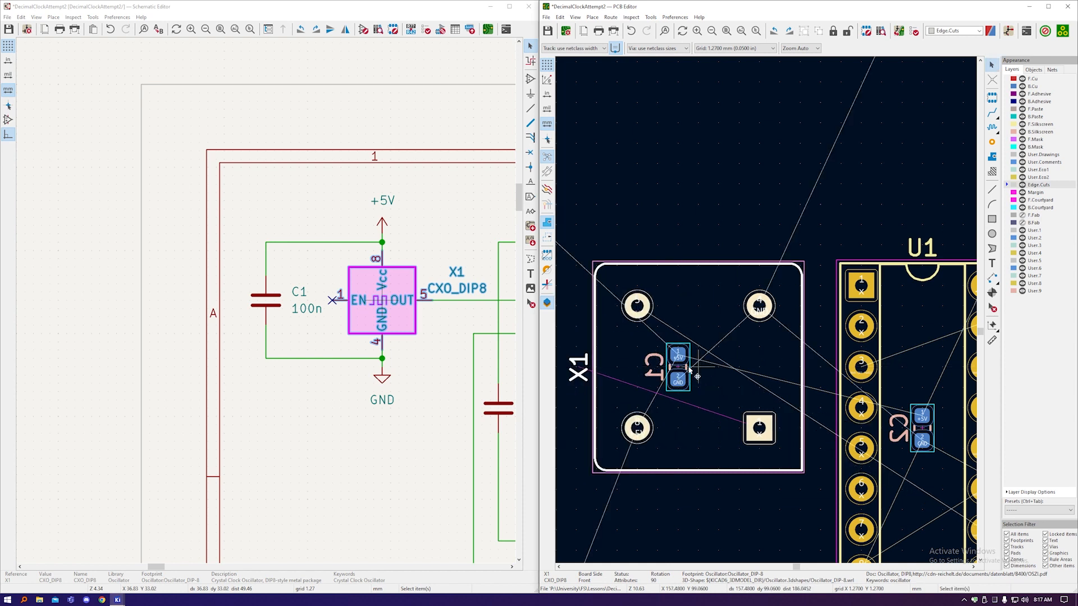
{"action": "key", "text": "r"}
{"action": "left_click", "coordinate": [692, 406]}
{"action": "key", "text": "r"}
{"action": "key", "text": "m"}
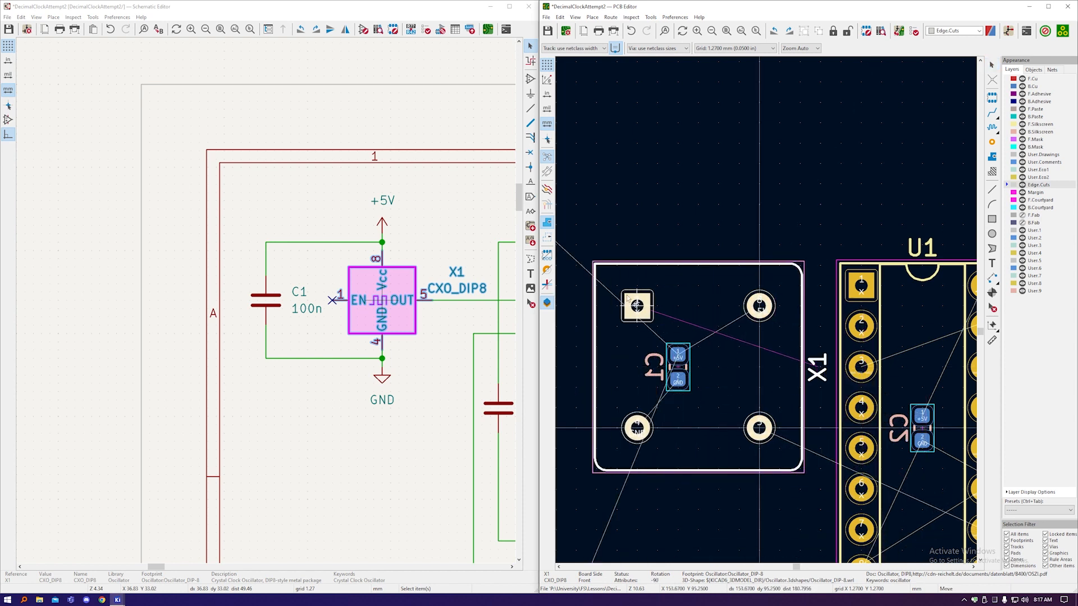
{"action": "left_click", "coordinate": [621, 293]}
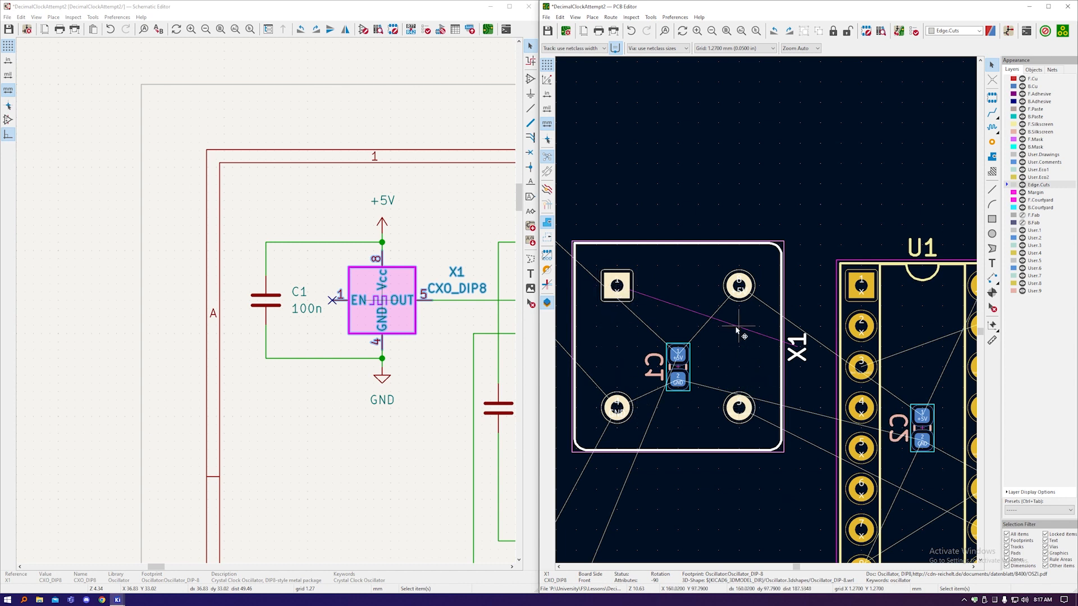
Step: Shift oscillator X1 slightly down so that capacitor C1 lies at its centre
{"action": "scroll", "coordinate": [712, 147], "scroll_direction": "down", "scroll_amount": 2}
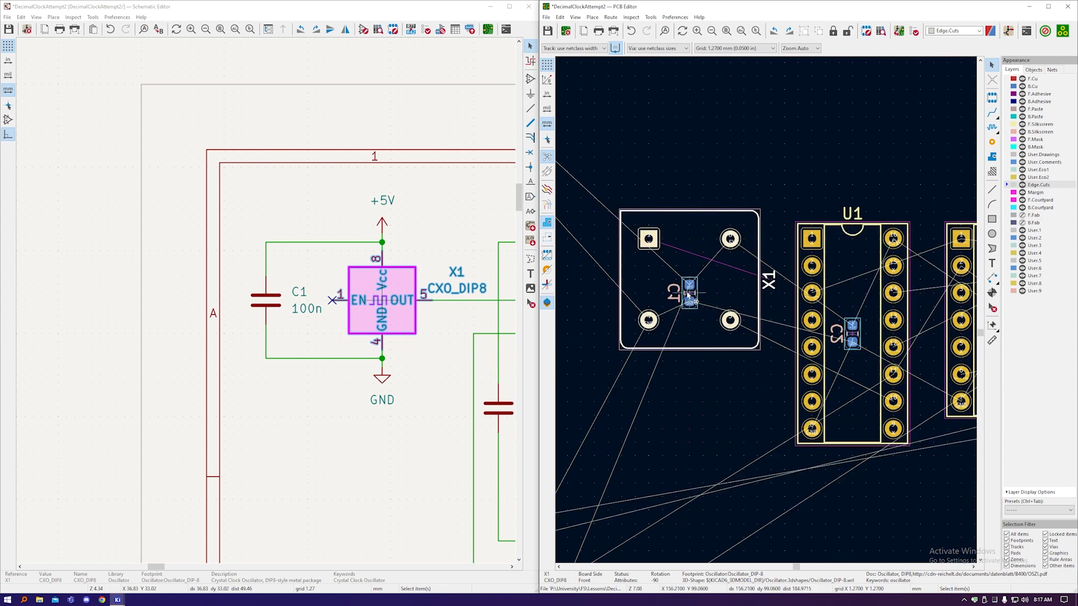
{"action": "left_click_drag", "start_coordinate": [690, 304], "coordinate": [691, 317]}
{"action": "left_click_drag", "start_coordinate": [690, 293], "coordinate": [690, 157]}
{"action": "key", "text": "Escape"}
Step: Rotate the X1 reference label to read horizontally and place it centred just above the oscillator outline
{"action": "scroll", "coordinate": [693, 181], "scroll_direction": "down", "scroll_amount": 5}
{"action": "scroll", "coordinate": [691, 185], "scroll_direction": "up", "scroll_amount": 6}
{"action": "left_click", "coordinate": [828, 322]}
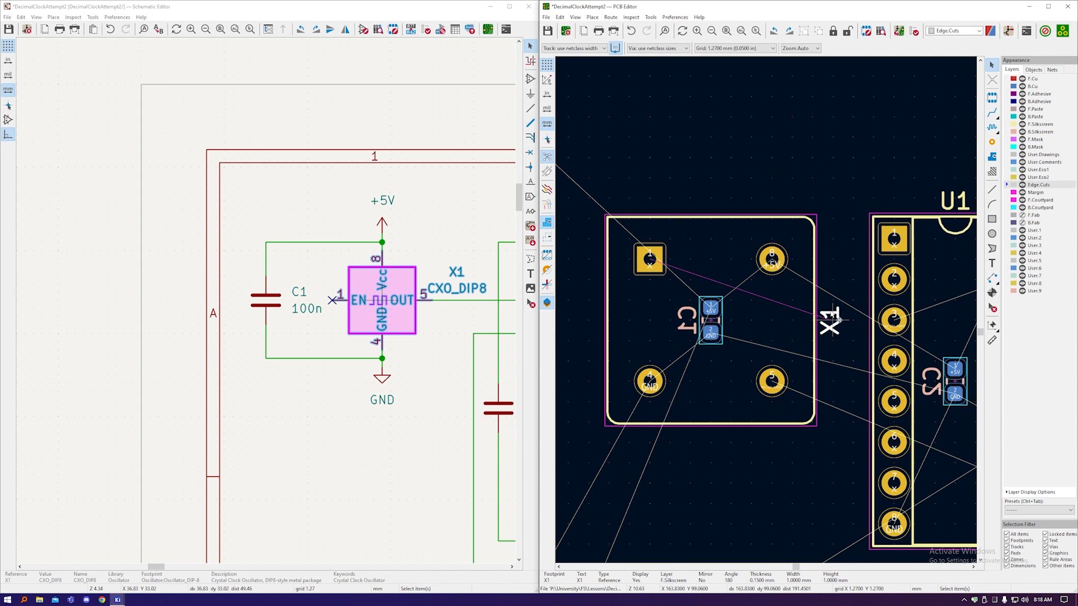
{"action": "key", "text": "m"}
{"action": "key", "text": "r"}
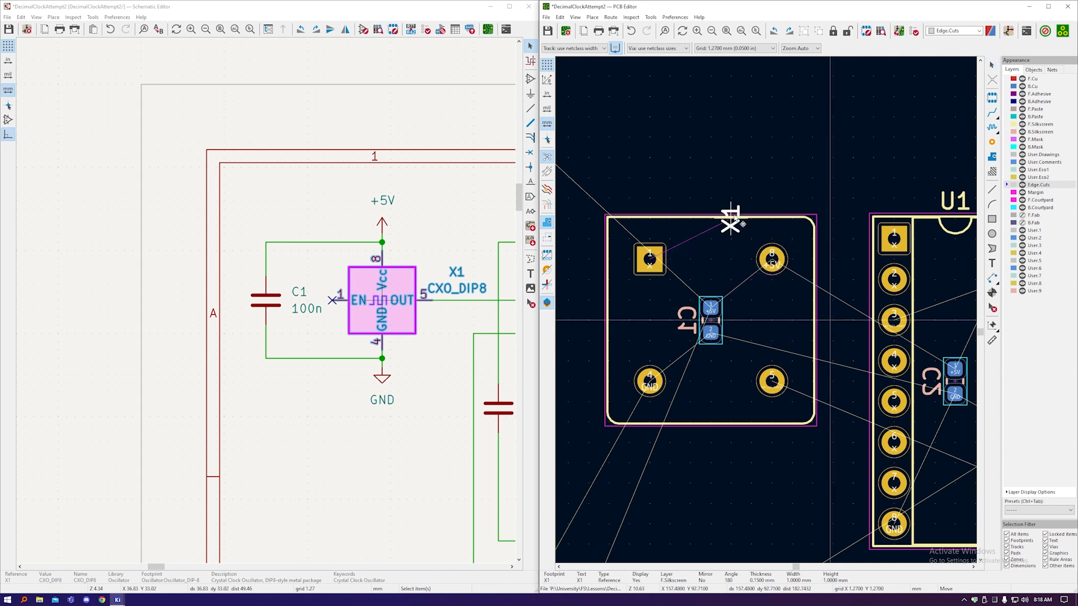
{"action": "left_click", "coordinate": [716, 202]}
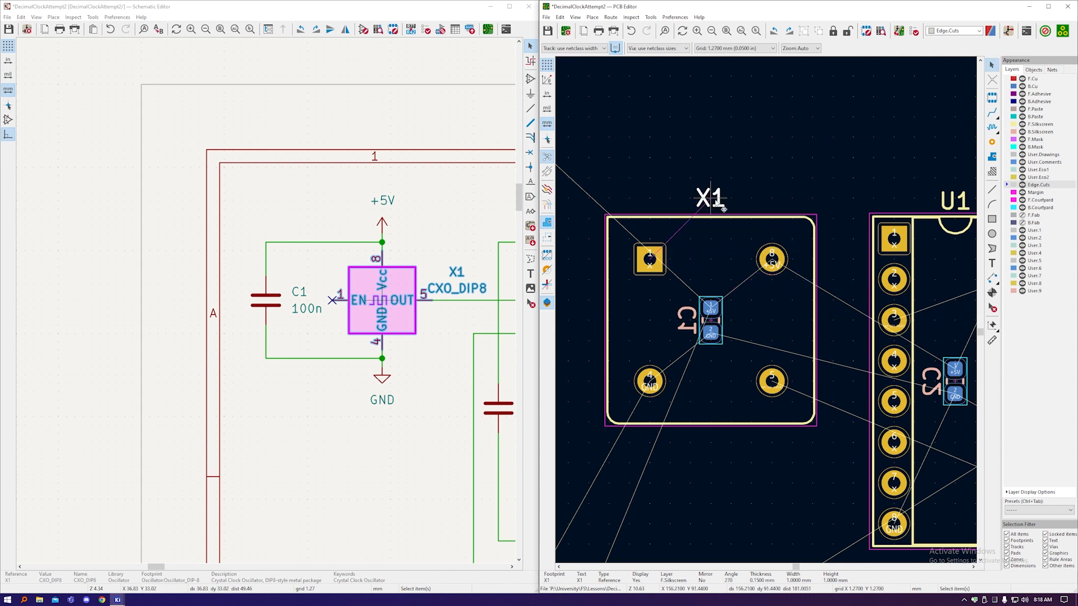
{"action": "left_click", "coordinate": [712, 157]}
{"action": "scroll", "coordinate": [633, 176], "scroll_direction": "down", "scroll_amount": 8}
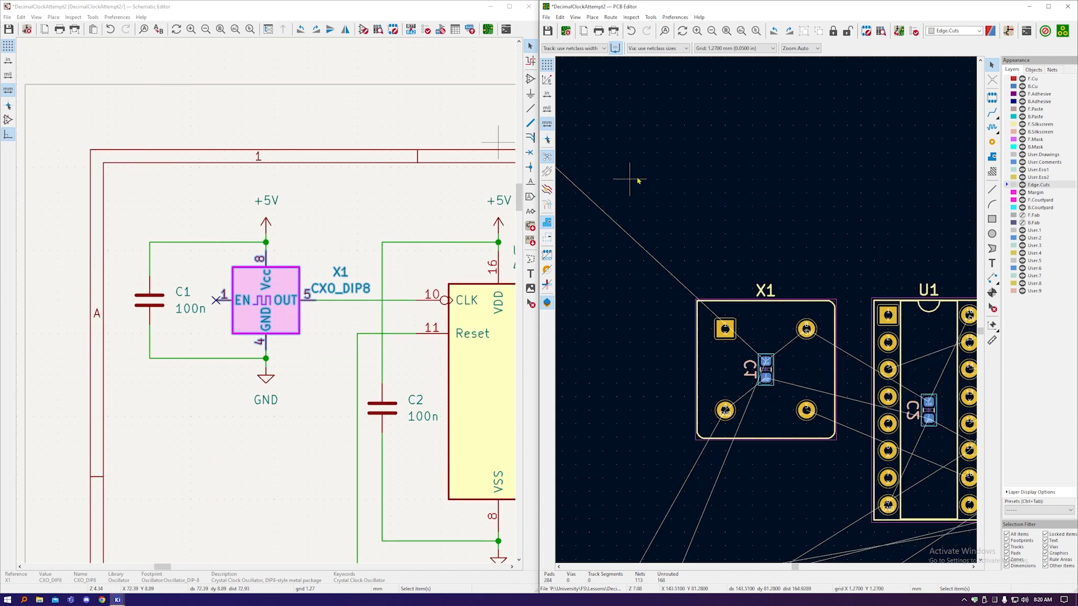
{"action": "scroll", "coordinate": [747, 315], "scroll_direction": "down", "scroll_amount": 4}
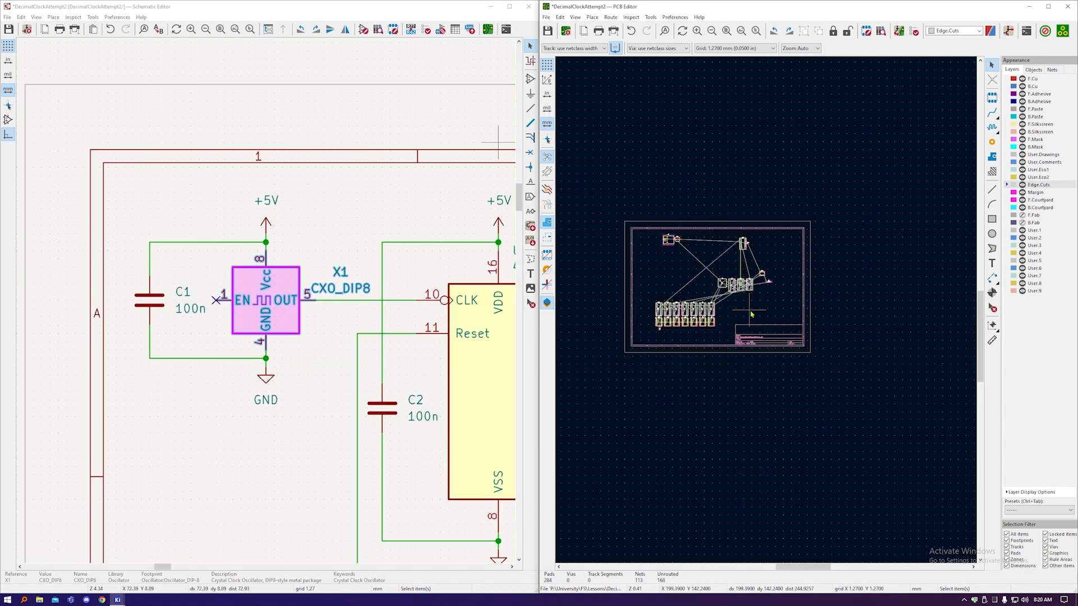
Step: Try moving X1 and the neighbouring divider chips as a group below the counter-display columns, and undo the move
{"action": "scroll", "coordinate": [744, 298], "scroll_direction": "up", "scroll_amount": 3}
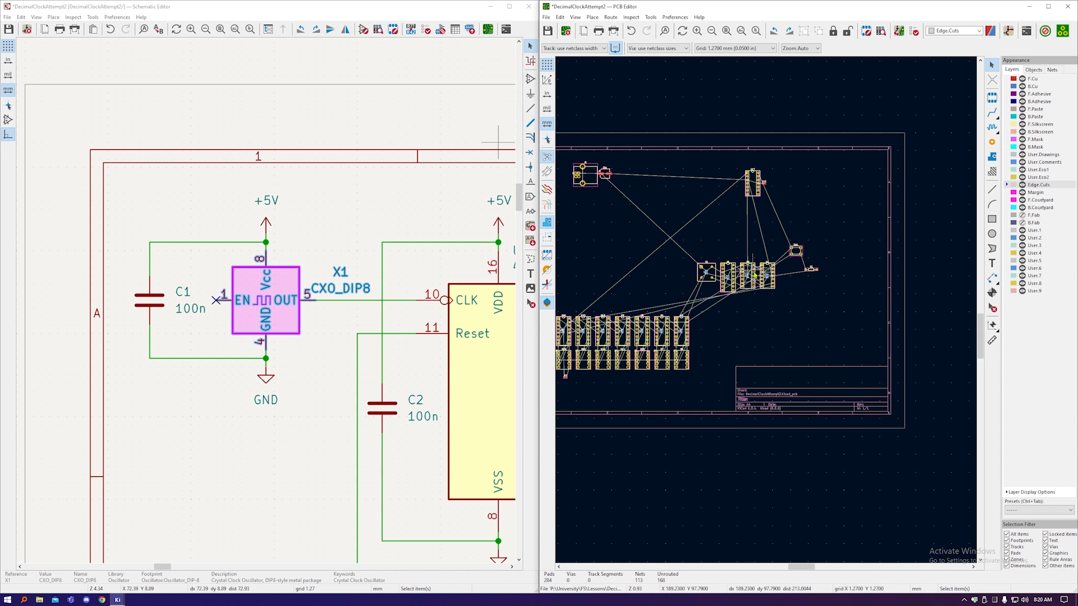
{"action": "scroll", "coordinate": [752, 291], "scroll_direction": "down", "scroll_amount": 2}
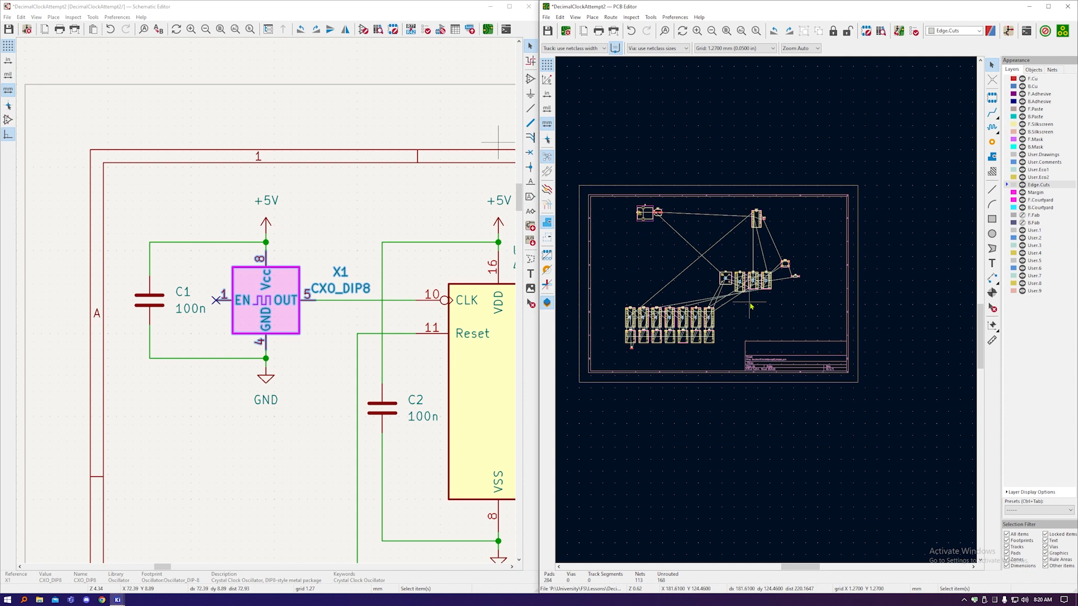
{"action": "left_click_drag", "start_coordinate": [771, 297], "coordinate": [688, 247]}
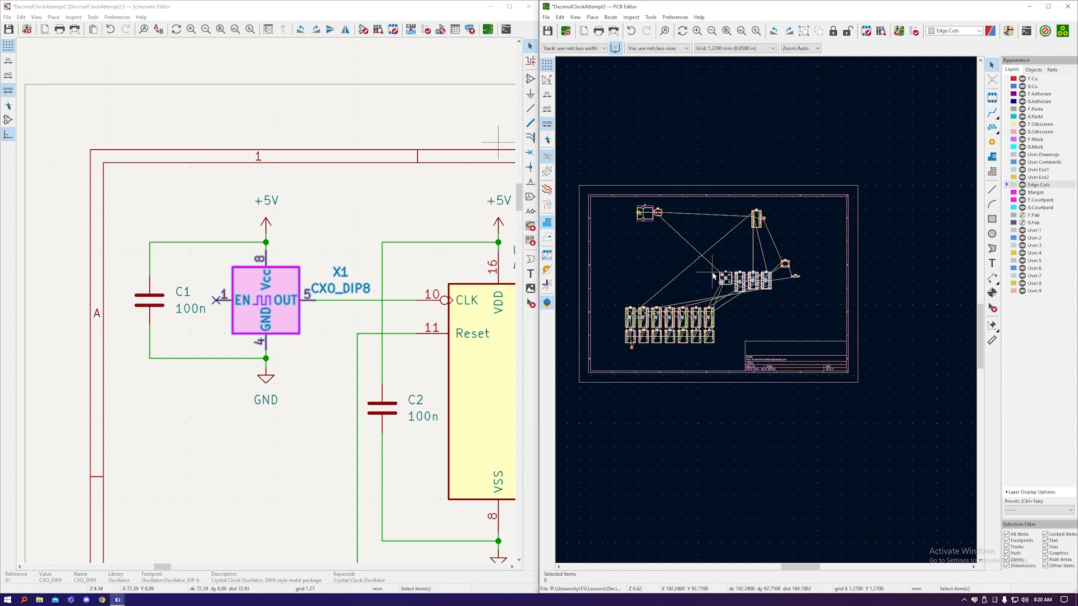
{"action": "left_click_drag", "start_coordinate": [724, 282], "coordinate": [648, 355]}
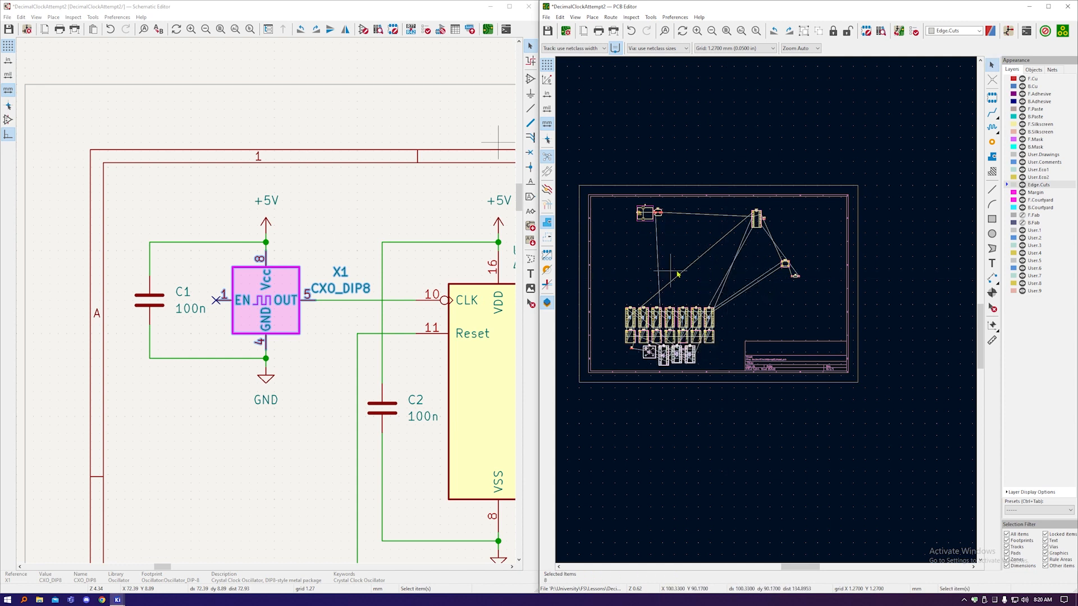
{"action": "key", "text": "ctrl+z"}
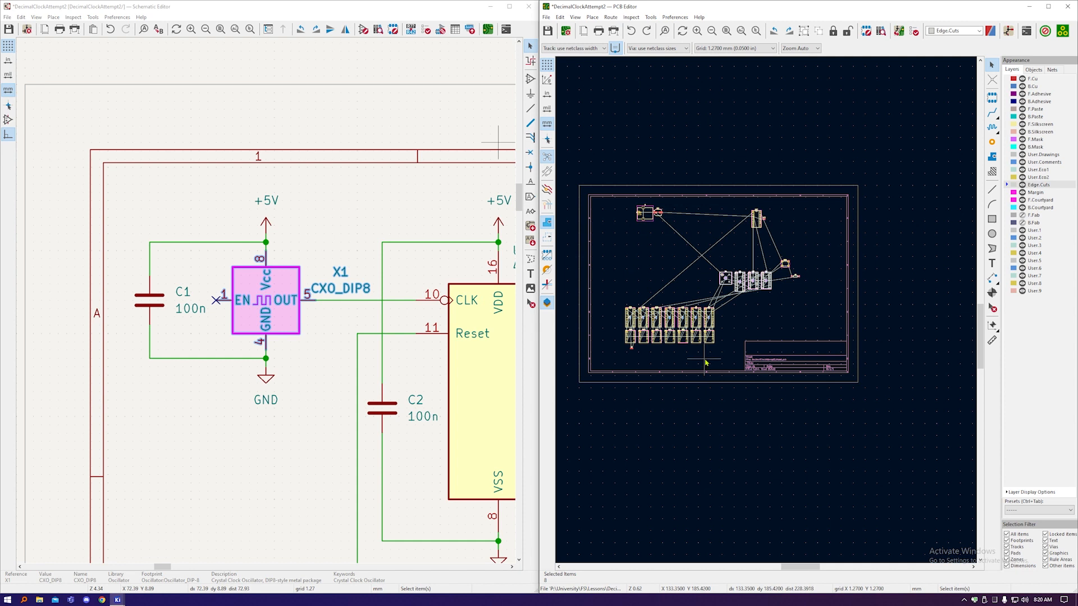
{"action": "left_click", "coordinate": [750, 321]}
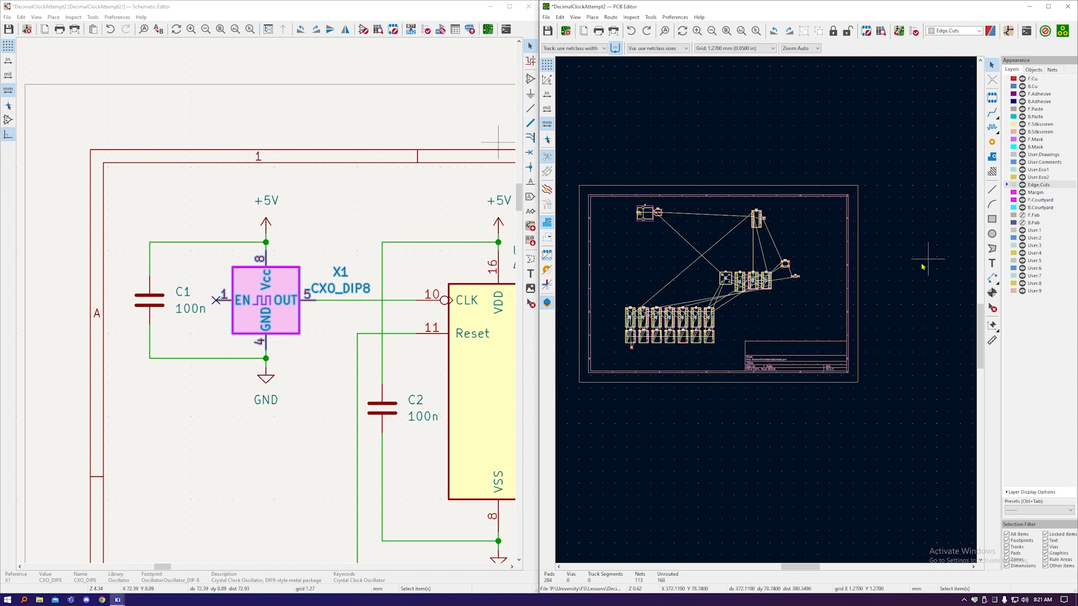
Step: Set the PCB grid to 5.0000 mm
{"action": "scroll", "coordinate": [683, 274], "scroll_direction": "down", "scroll_amount": 2}
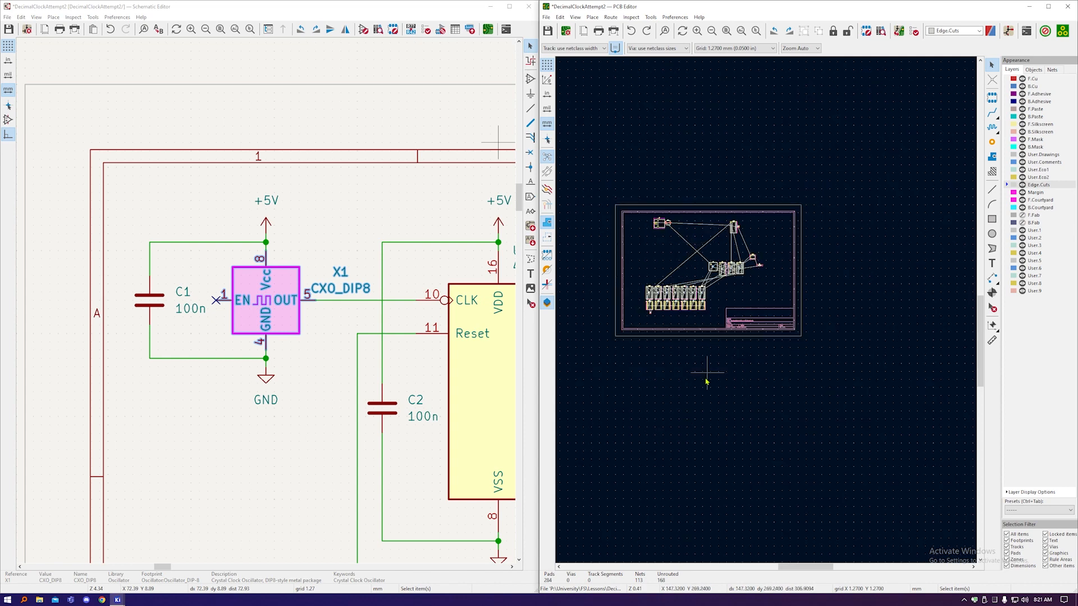
{"action": "scroll", "coordinate": [691, 402], "scroll_direction": "up", "scroll_amount": 2}
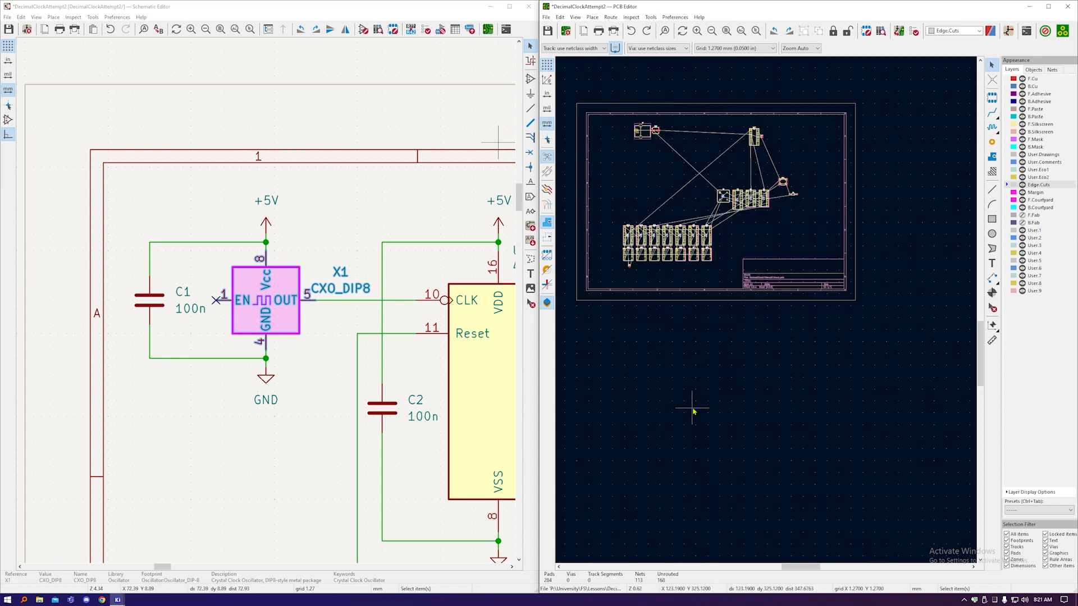
{"action": "left_click", "coordinate": [739, 50]}
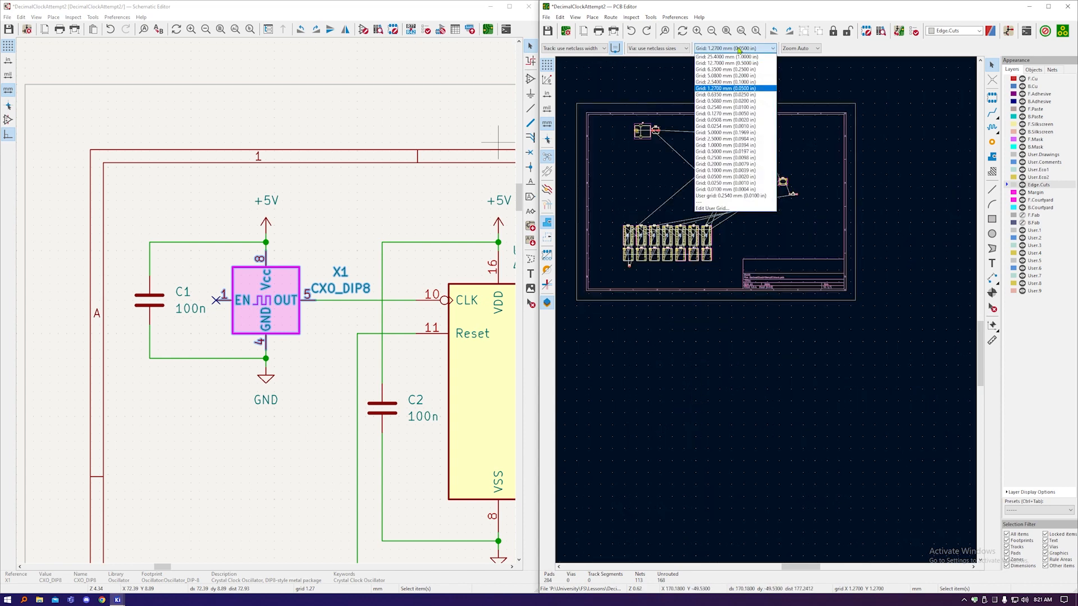
{"action": "left_click", "coordinate": [739, 133]}
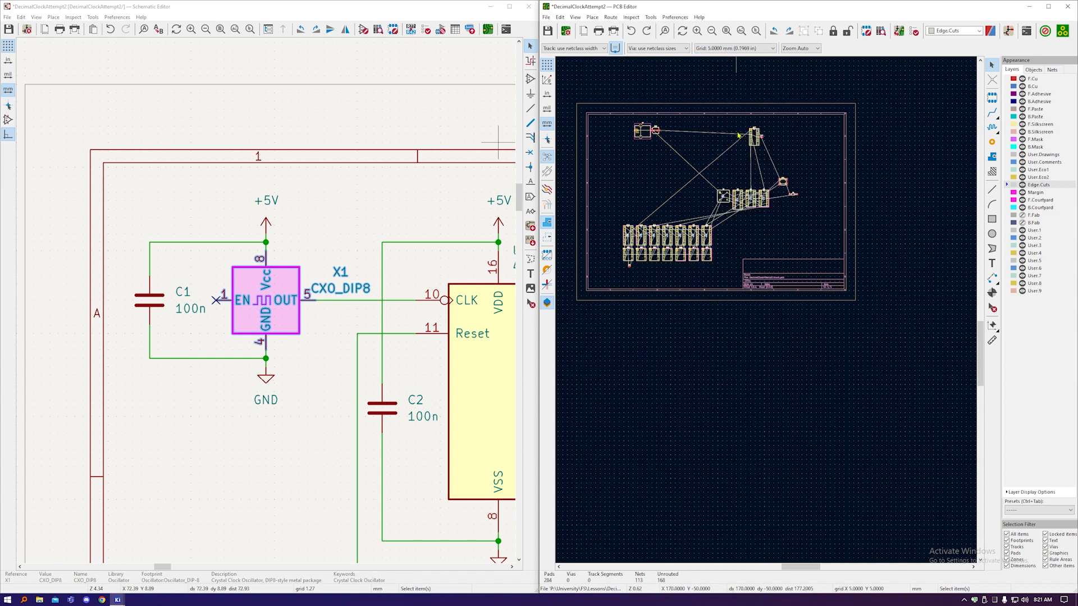
Step: Draw a 100 x 100 mm rectangle on Edge.Cuts in the empty area below the drawing sheet, and delete it
{"action": "left_click", "coordinate": [992, 219]}
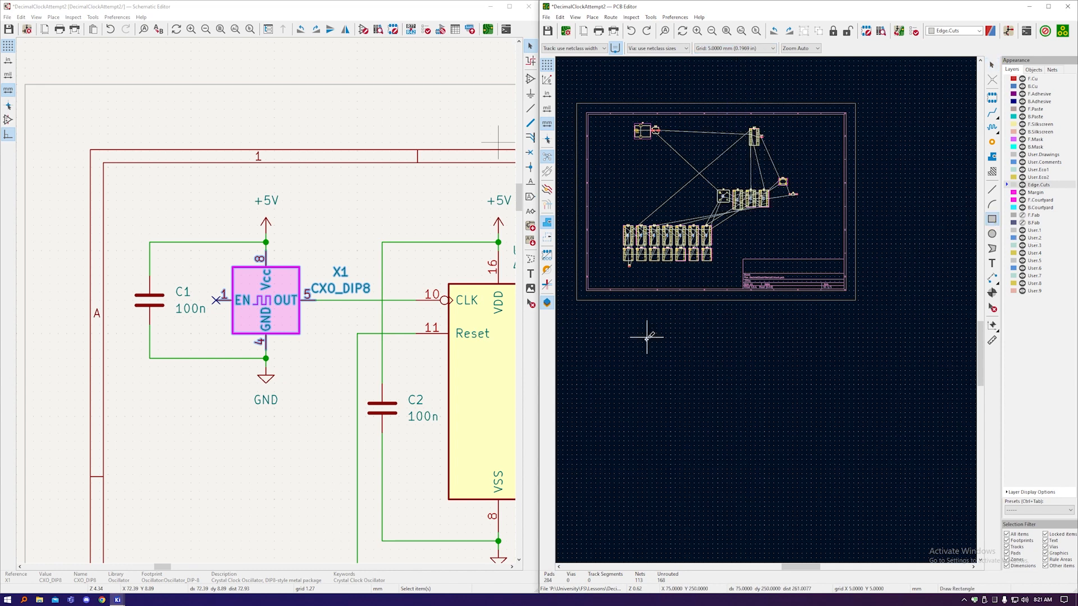
{"action": "left_click", "coordinate": [671, 343]}
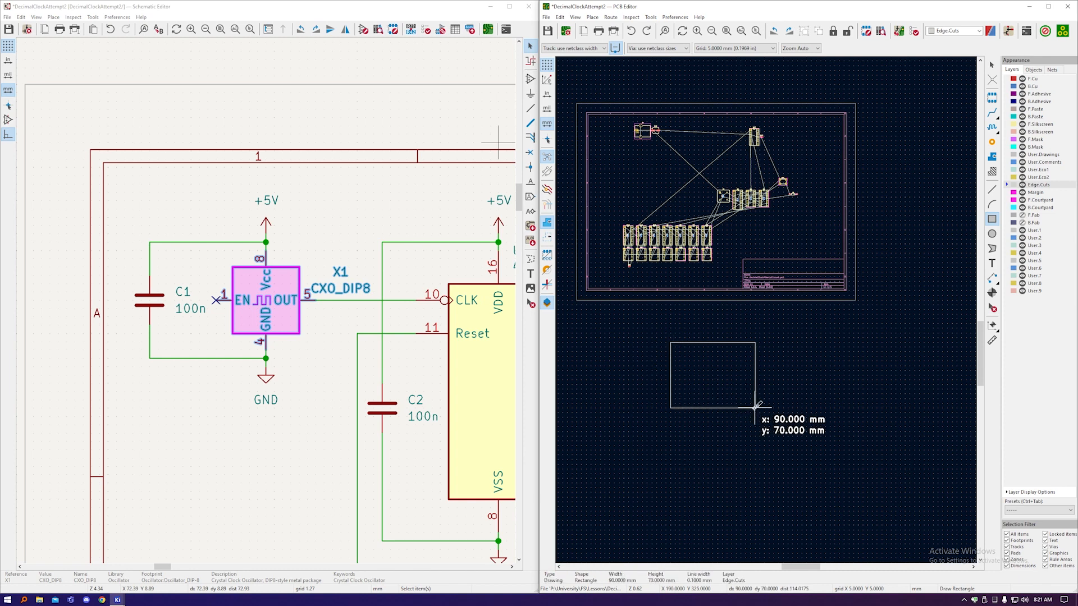
{"action": "left_click", "coordinate": [764, 436]}
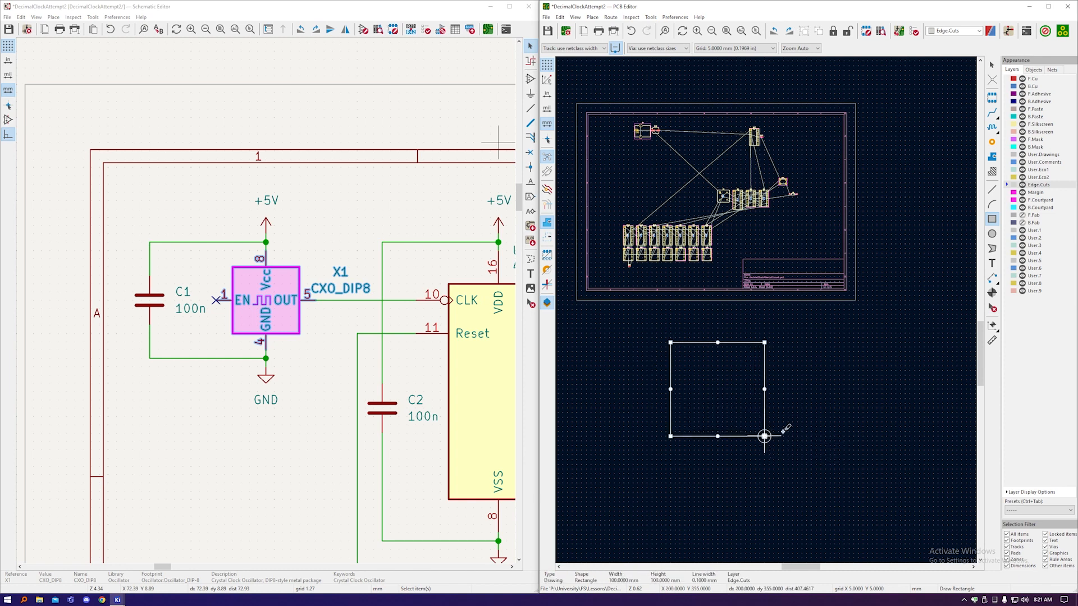
{"action": "scroll", "coordinate": [720, 416], "scroll_direction": "up", "scroll_amount": 4}
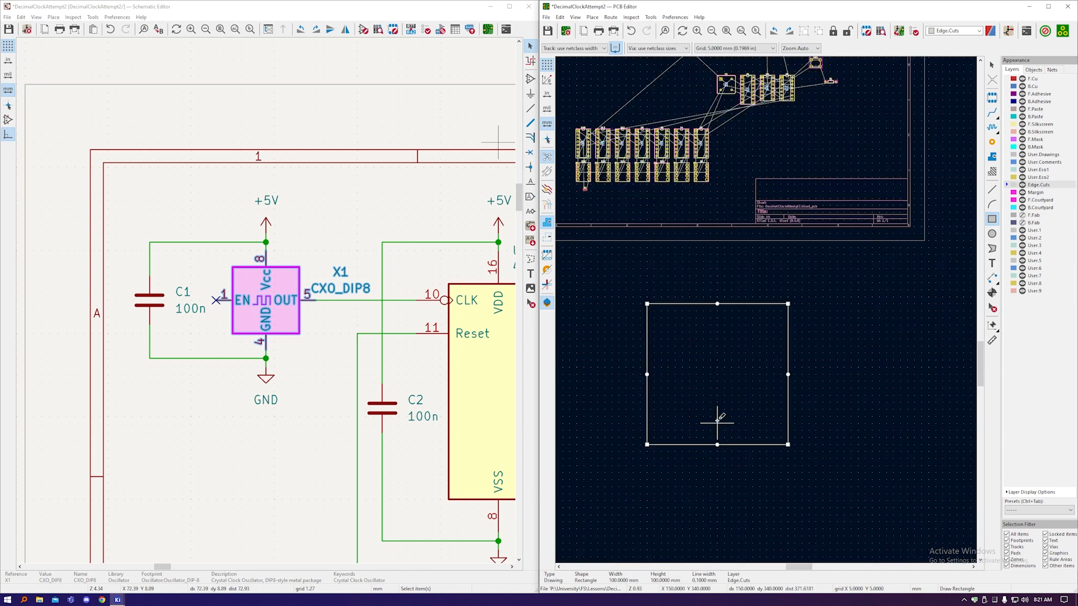
{"action": "key", "text": "Delete"}
Step: Draw a horizontal 90 mm Edge.Cuts line below the drawing sheet as the board's top edge
{"action": "left_click", "coordinate": [992, 189]}
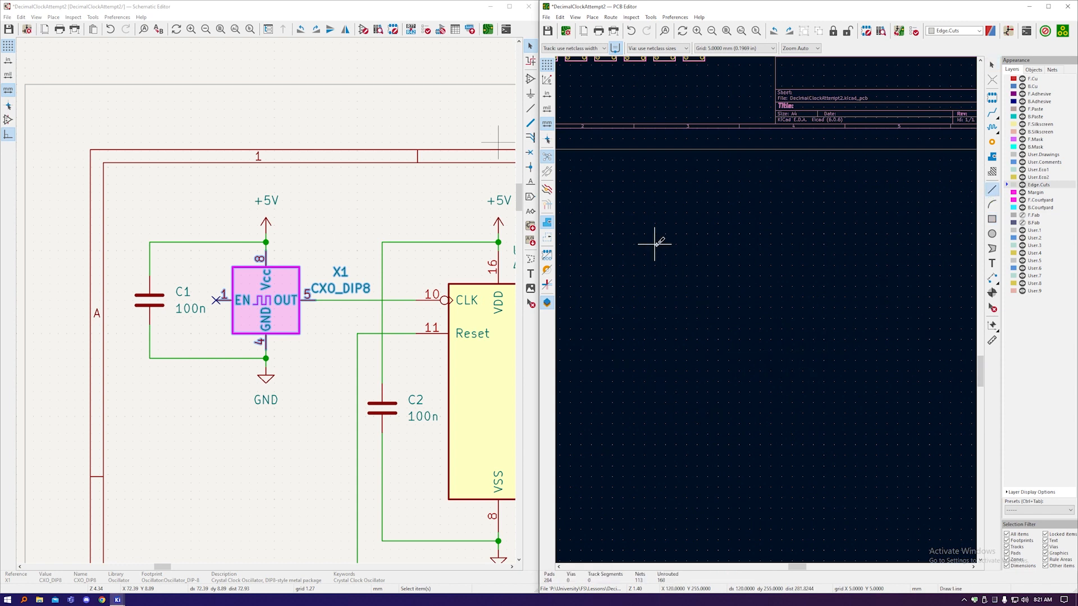
{"action": "left_click", "coordinate": [602, 244]}
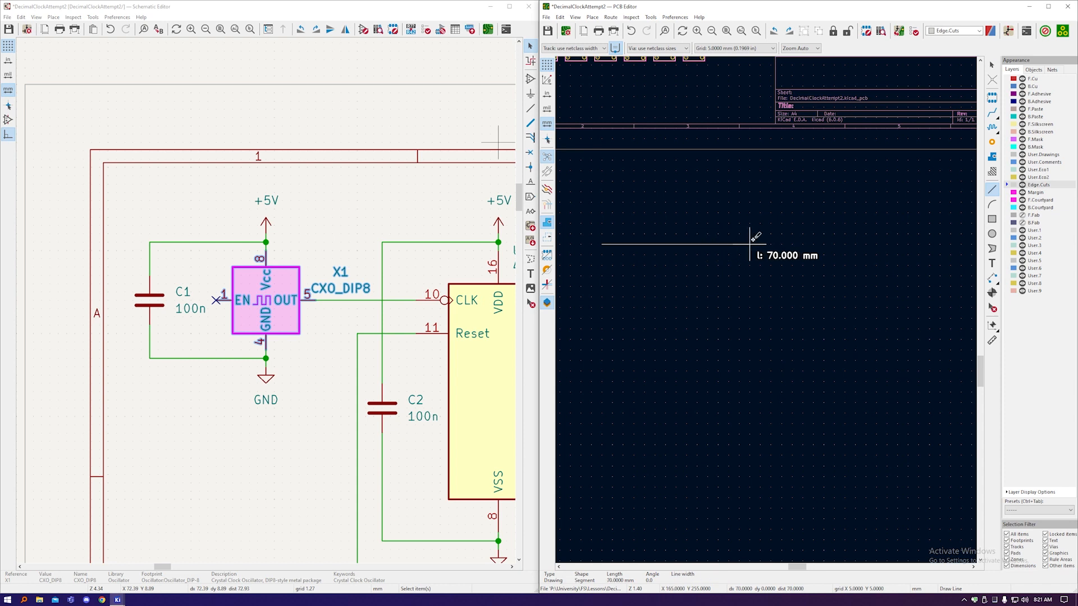
{"action": "left_click", "coordinate": [792, 243]}
{"action": "right_click", "coordinate": [800, 254]}
{"action": "left_click", "coordinate": [812, 264]}
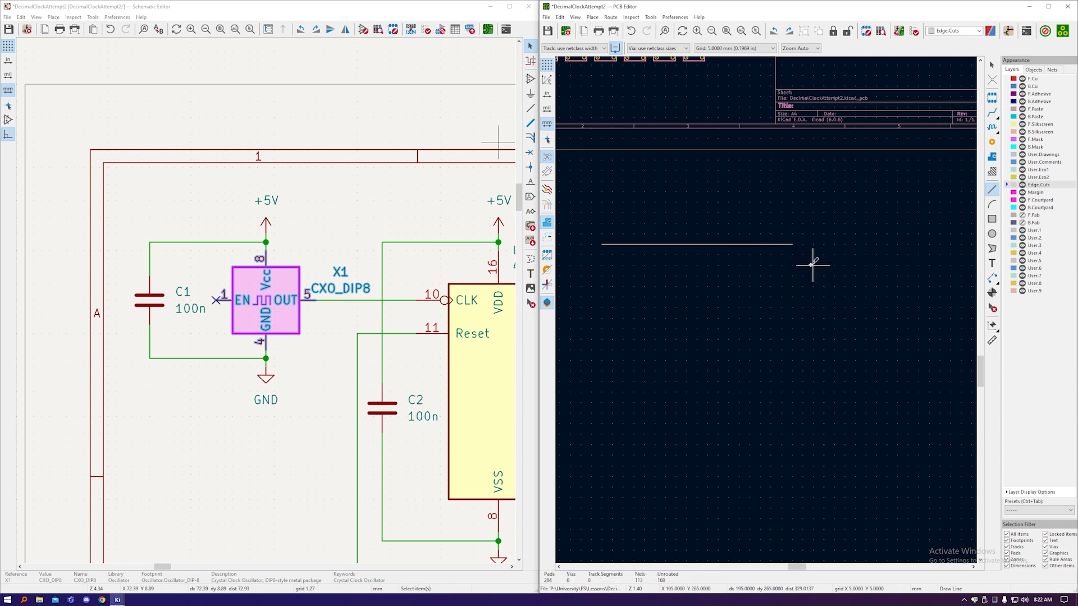
Step: Draw the board's vertical 90 mm right edge, starting 5 mm right of and 5 mm below the top edge's end
{"action": "scroll", "coordinate": [804, 239], "scroll_direction": "up", "scroll_amount": 4}
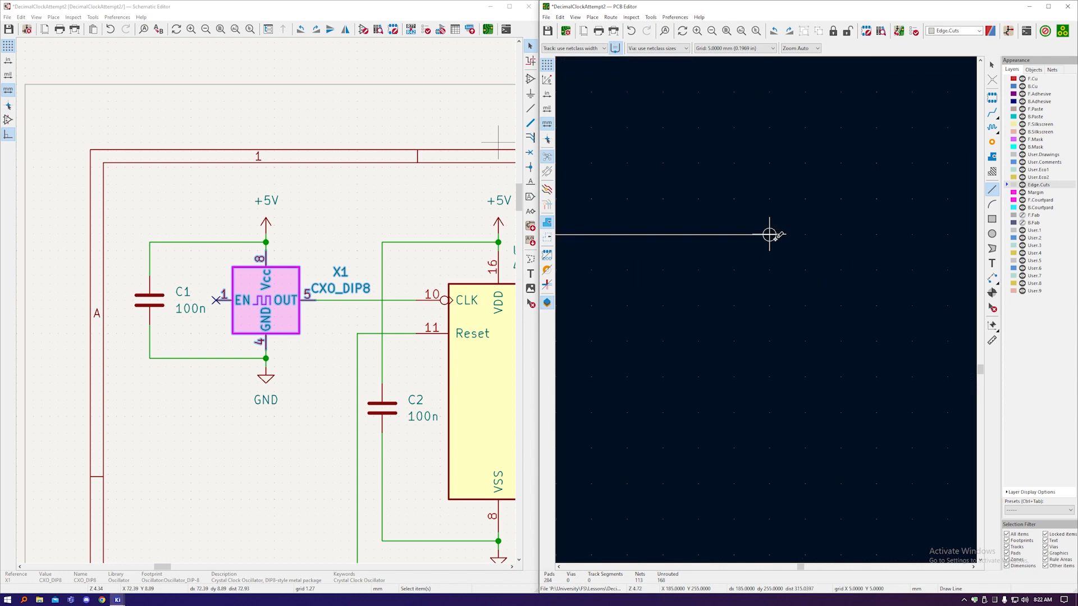
{"action": "left_click", "coordinate": [805, 271]}
{"action": "scroll", "coordinate": [805, 270], "scroll_direction": "down", "scroll_amount": 5}
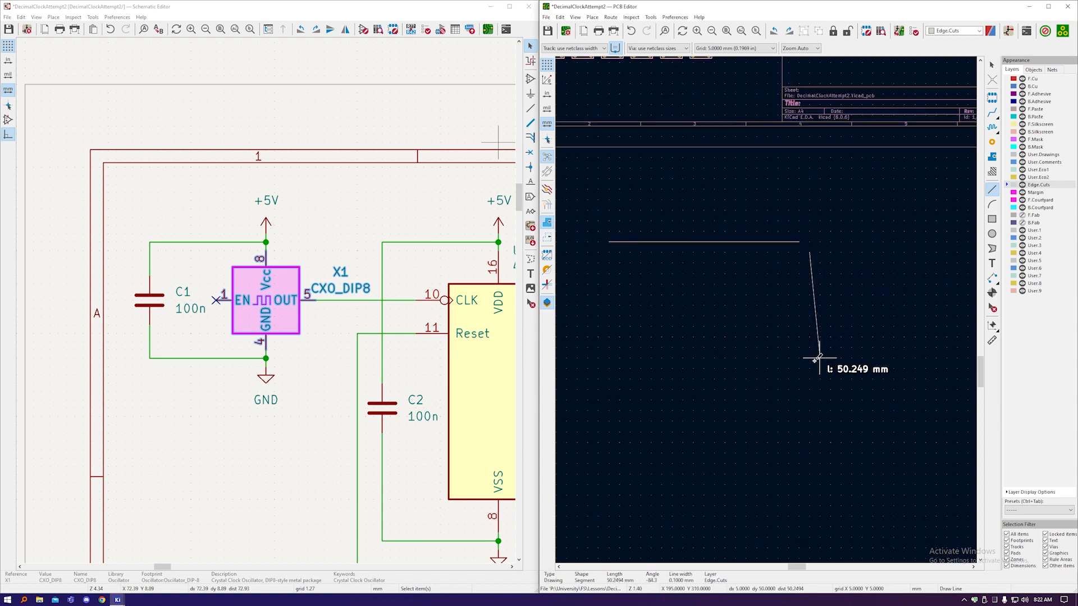
{"action": "double_click", "coordinate": [809, 441]}
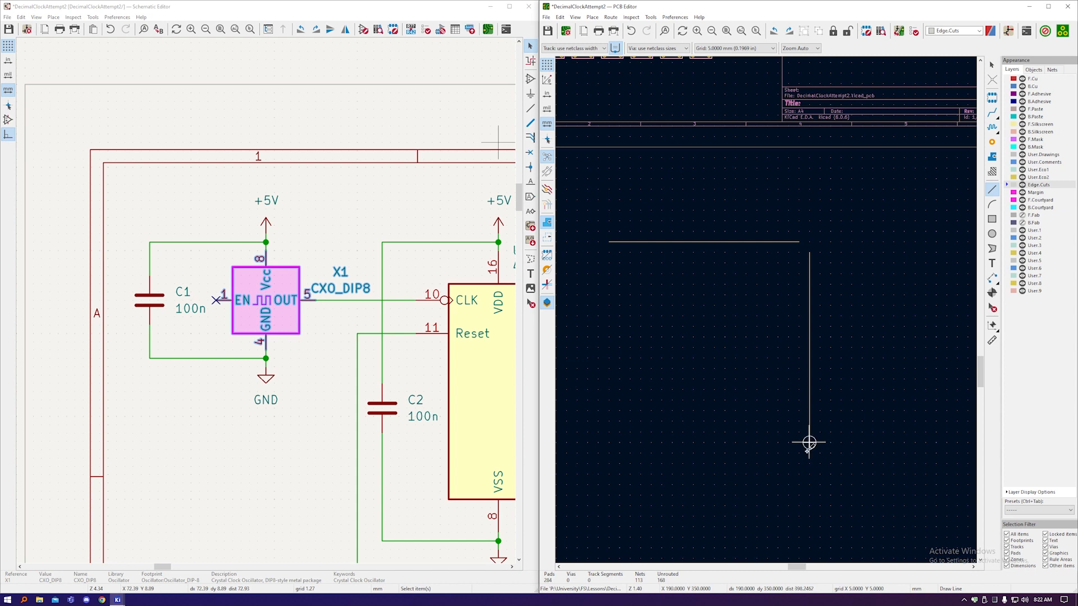
Step: Draw the 90 mm bottom and left board edges, leaving 5 mm offsets at the corners for rounding
{"action": "left_click", "coordinate": [798, 453]}
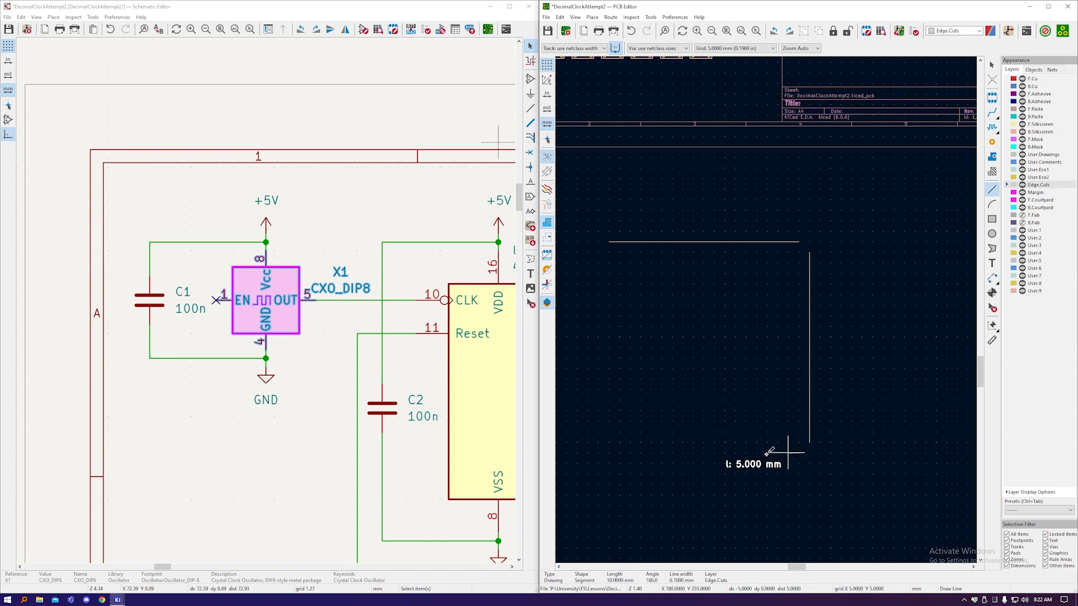
{"action": "left_click", "coordinate": [609, 453]}
{"action": "right_click", "coordinate": [609, 453]}
{"action": "left_click", "coordinate": [624, 459]}
{"action": "left_click", "coordinate": [598, 442]}
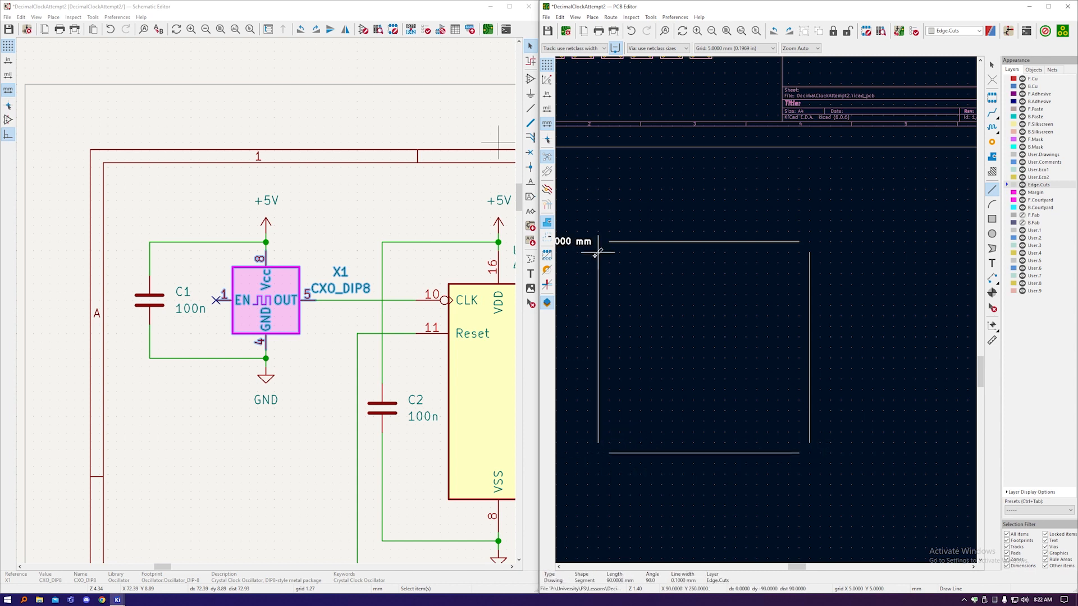
{"action": "double_click", "coordinate": [598, 252]}
Step: Join the top and right board edges with a 90° corner arc of 5 mm radius
{"action": "scroll", "coordinate": [810, 244], "scroll_direction": "up", "scroll_amount": 3}
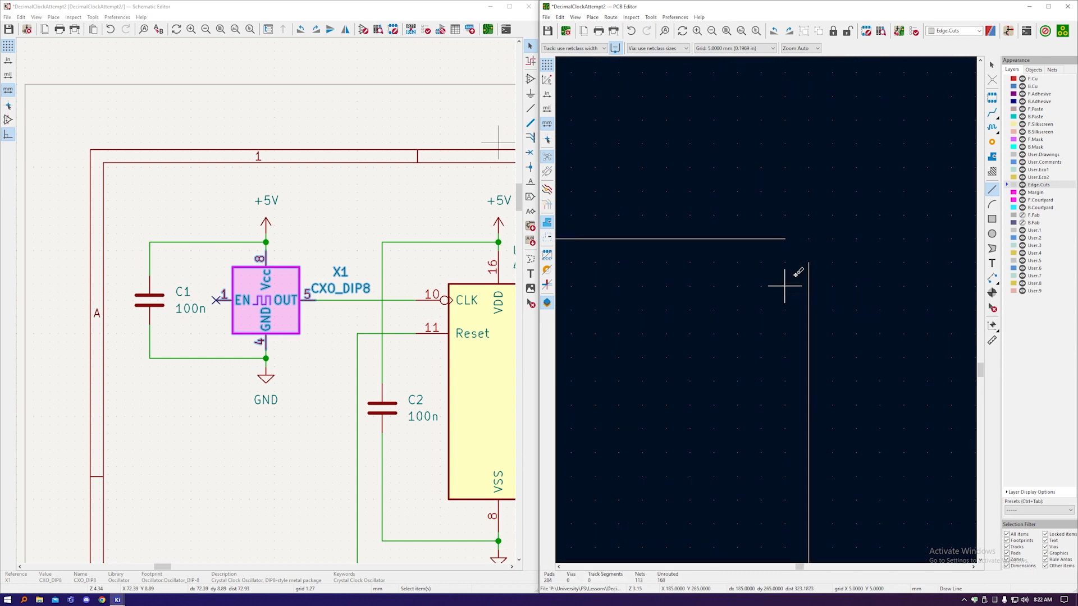
{"action": "left_click", "coordinate": [993, 208]}
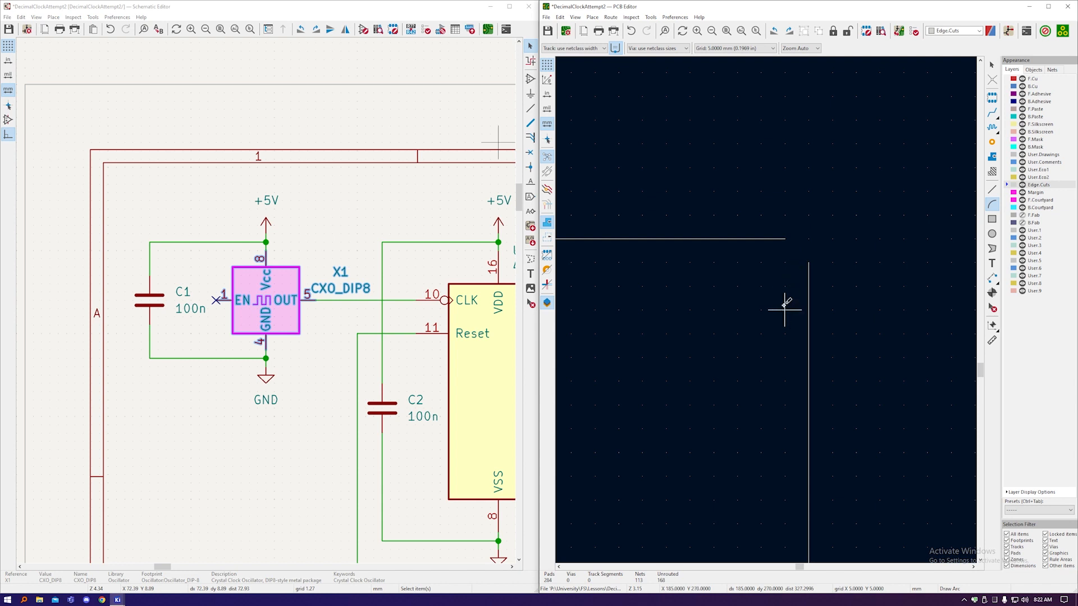
{"action": "left_click", "coordinate": [784, 263]}
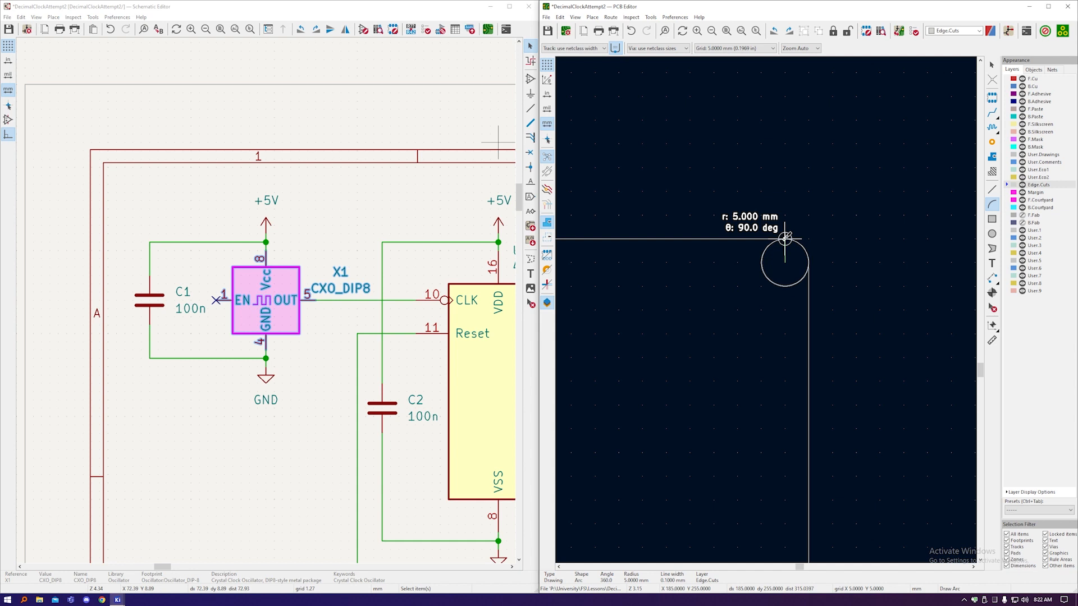
{"action": "left_click", "coordinate": [785, 238]}
{"action": "left_click", "coordinate": [809, 262]}
Step: Join the right and bottom board edges with a corner arc of 5 mm radius
{"action": "scroll", "coordinate": [798, 224], "scroll_direction": "down", "scroll_amount": 5}
{"action": "scroll", "coordinate": [786, 359], "scroll_direction": "up", "scroll_amount": 5}
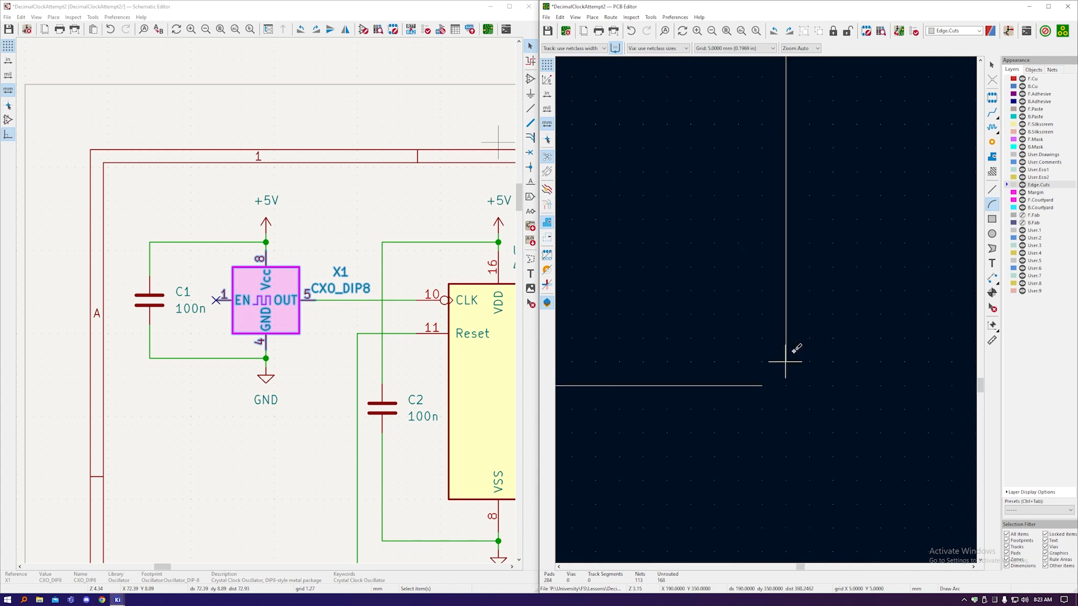
{"action": "scroll", "coordinate": [785, 361], "scroll_direction": "up", "scroll_amount": 2}
{"action": "left_click", "coordinate": [751, 365]}
{"action": "left_click", "coordinate": [787, 365]}
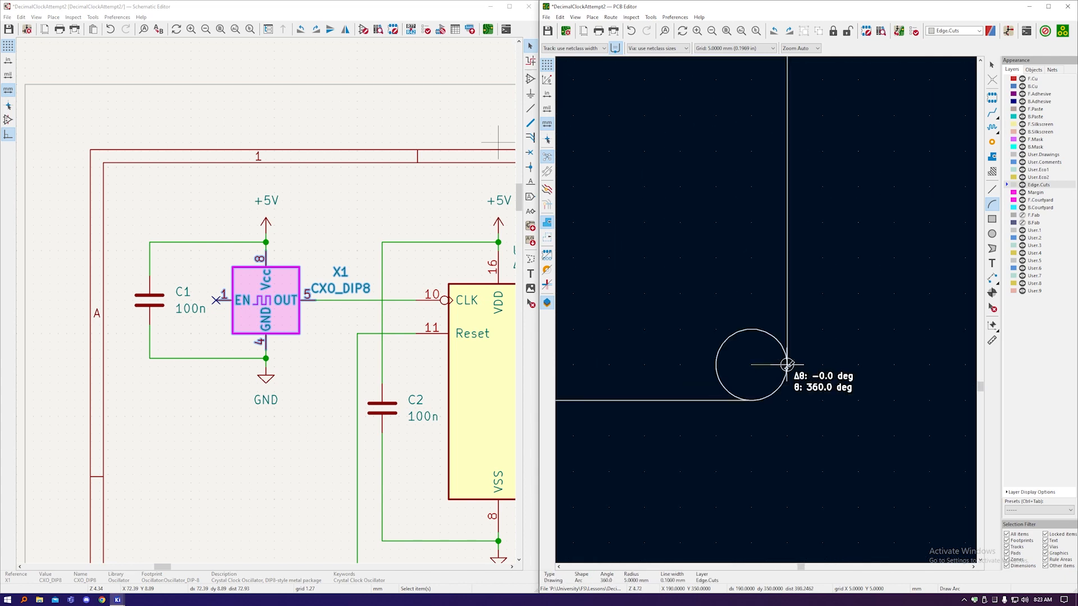
{"action": "left_click", "coordinate": [751, 400]}
Step: Round the two remaining left-hand board corners with matching 5 mm arcs to close the outline
{"action": "scroll", "coordinate": [832, 395], "scroll_direction": "down", "scroll_amount": 5}
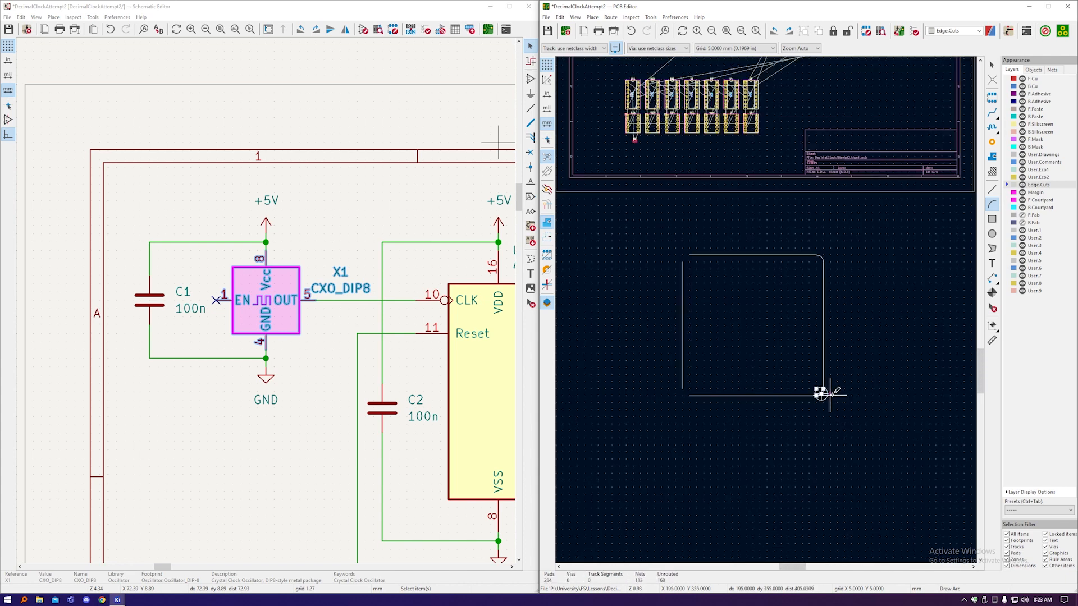
{"action": "scroll", "coordinate": [690, 390], "scroll_direction": "up", "scroll_amount": 3}
{"action": "scroll", "coordinate": [641, 187], "scroll_direction": "up", "scroll_amount": 1}
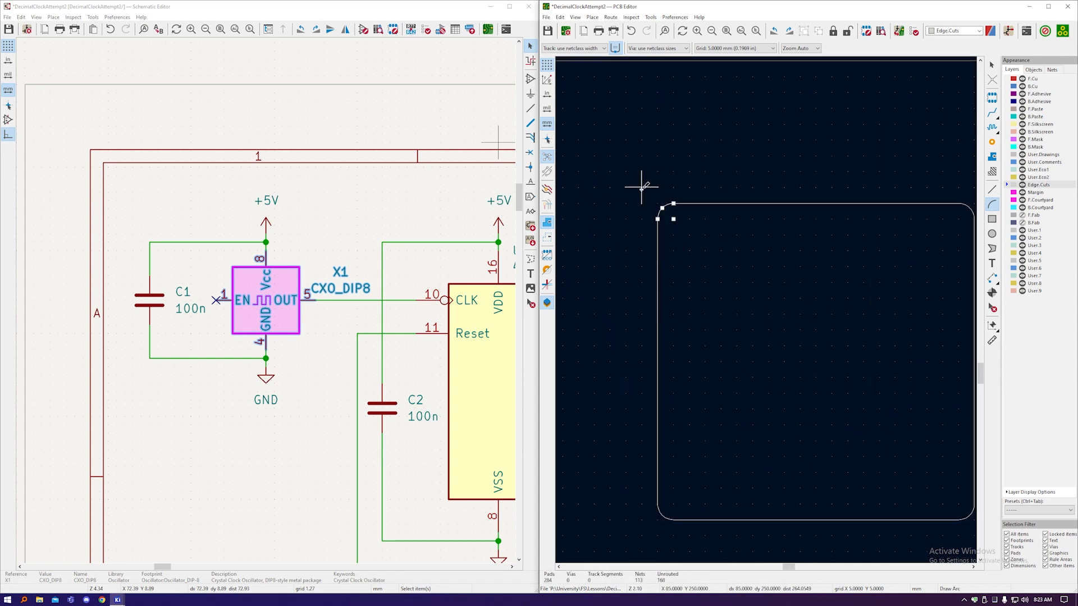
{"action": "key", "text": "Escape"}
{"action": "scroll", "coordinate": [641, 187], "scroll_direction": "down", "scroll_amount": 2}
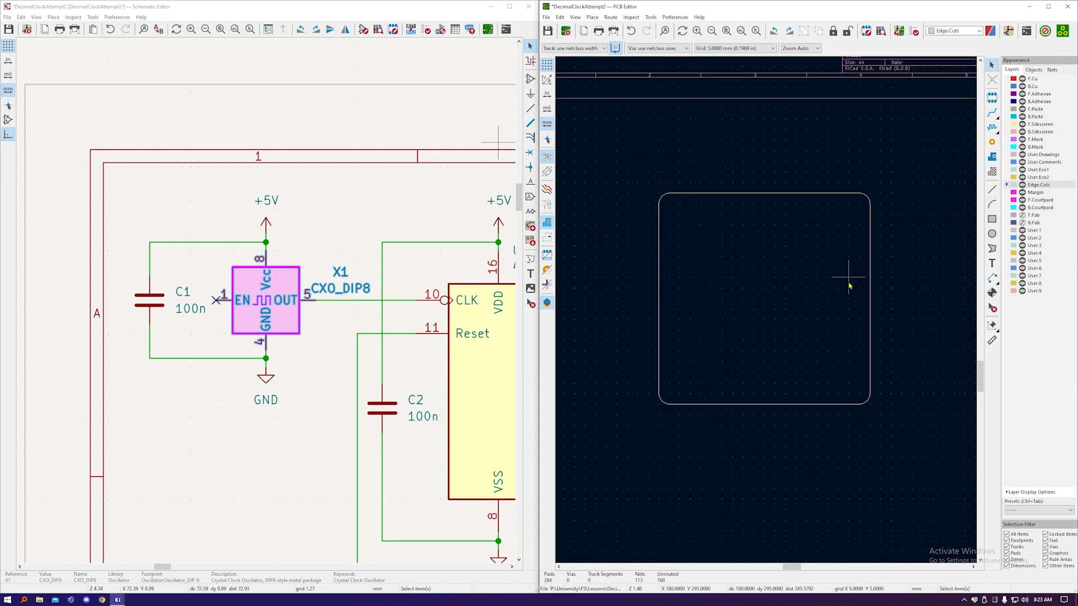
{"action": "scroll", "coordinate": [831, 294], "scroll_direction": "up", "scroll_amount": 2}
{"action": "scroll", "coordinate": [808, 313], "scroll_direction": "down", "scroll_amount": 2}
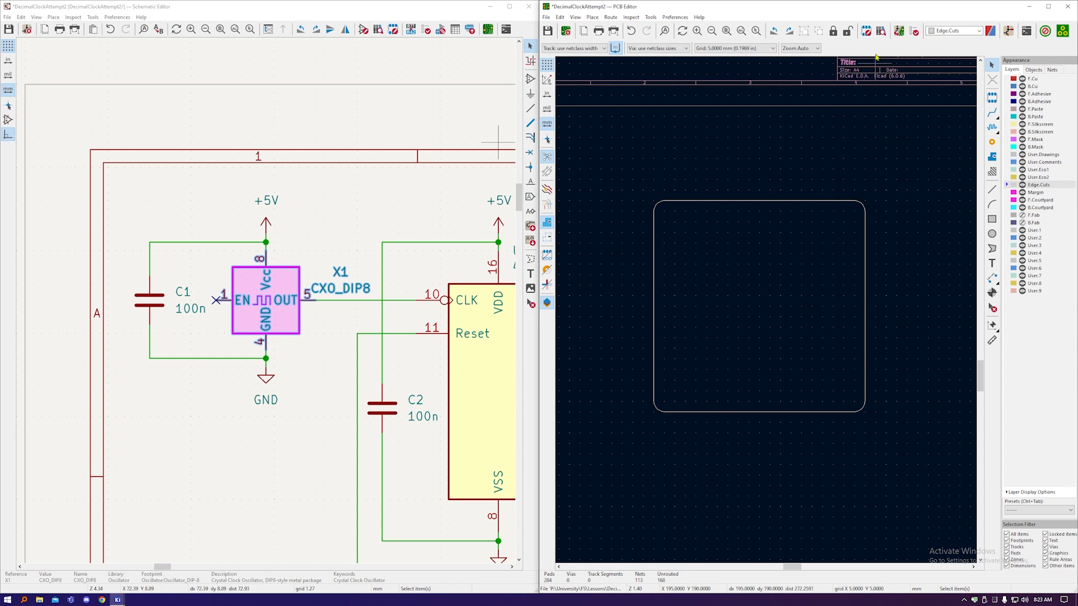
Step: Open the footprint library browser and display the footprints of the MountingHole library
{"action": "left_click", "coordinate": [883, 32]}
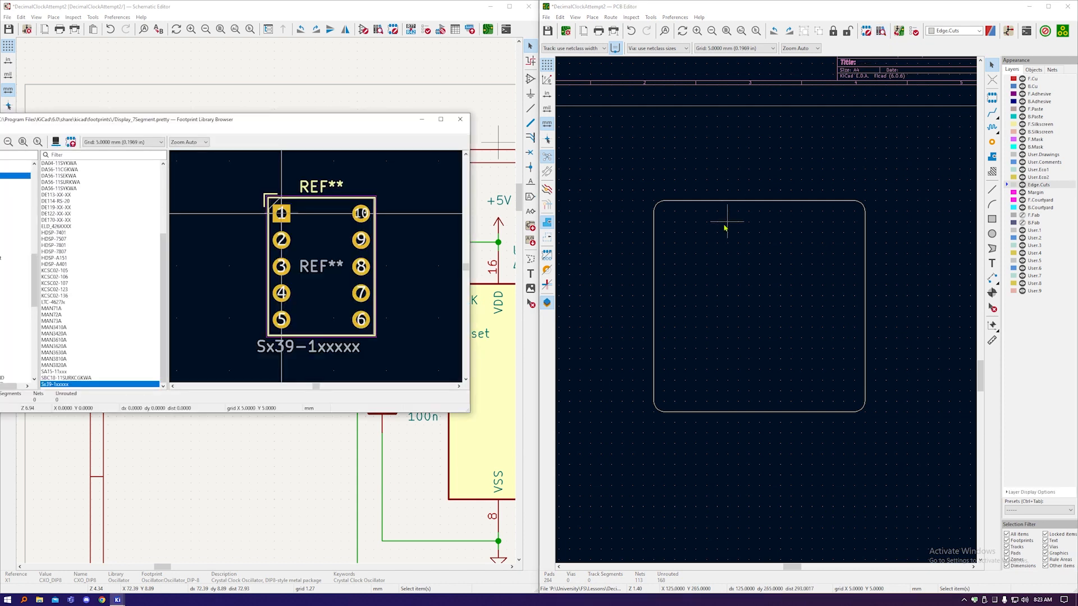
{"action": "left_click_drag", "start_coordinate": [374, 132], "coordinate": [526, 166]}
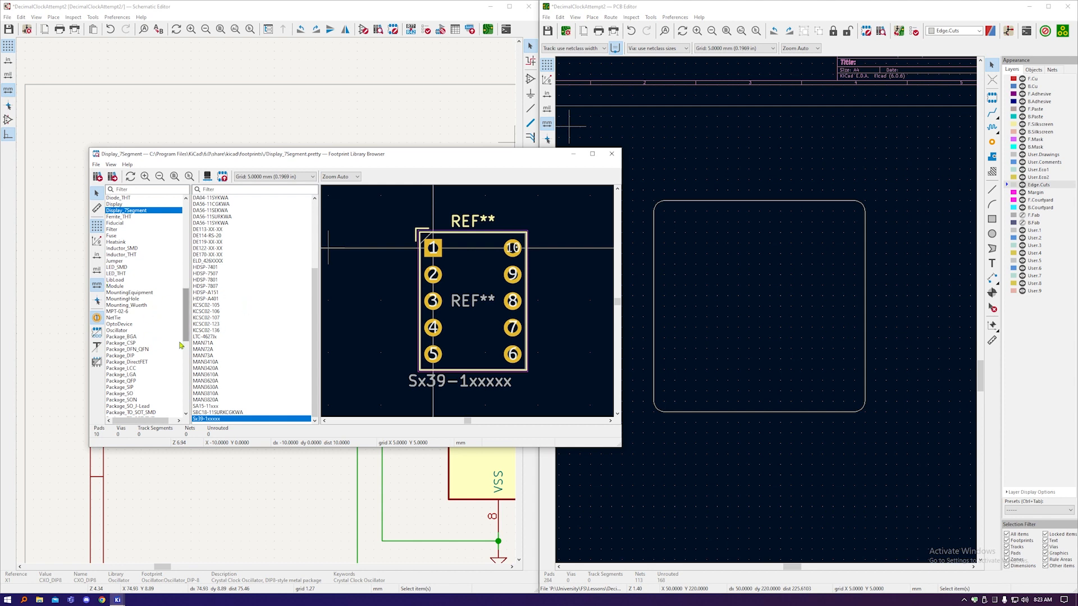
{"action": "scroll", "coordinate": [159, 356], "scroll_direction": "down", "scroll_amount": 9}
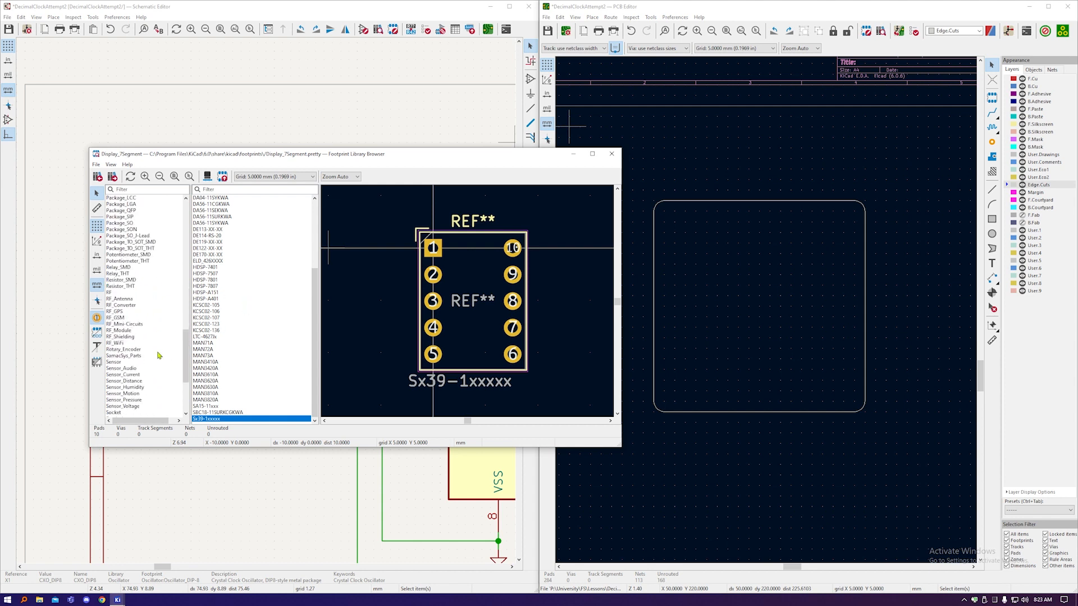
{"action": "scroll", "coordinate": [159, 355], "scroll_direction": "up", "scroll_amount": 9}
{"action": "scroll", "coordinate": [139, 307], "scroll_direction": "up", "scroll_amount": 1}
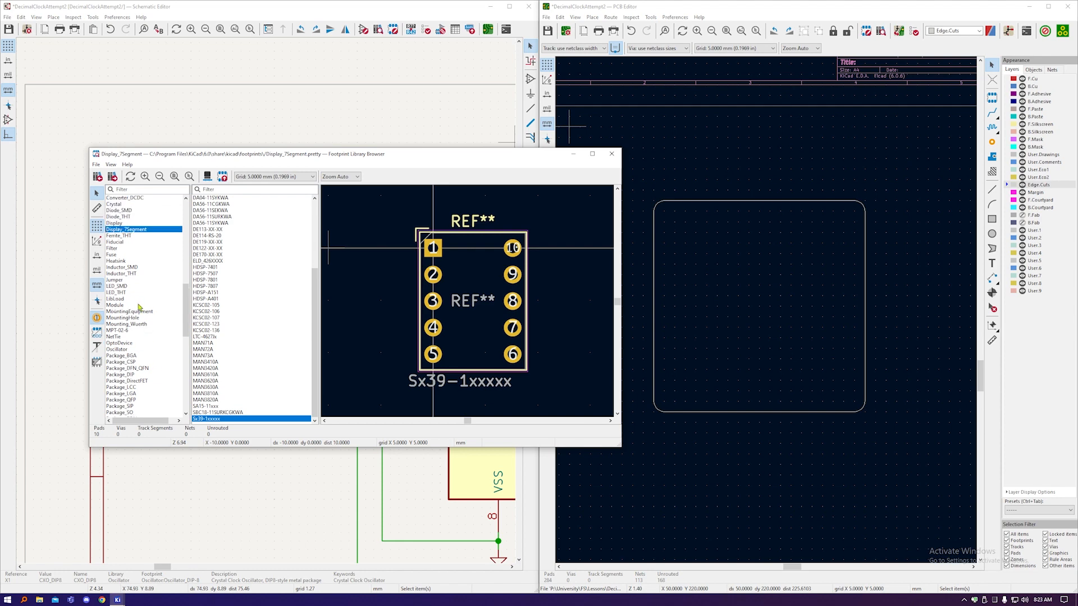
{"action": "left_click", "coordinate": [125, 317]}
{"action": "scroll", "coordinate": [260, 313], "scroll_direction": "down", "scroll_amount": 14}
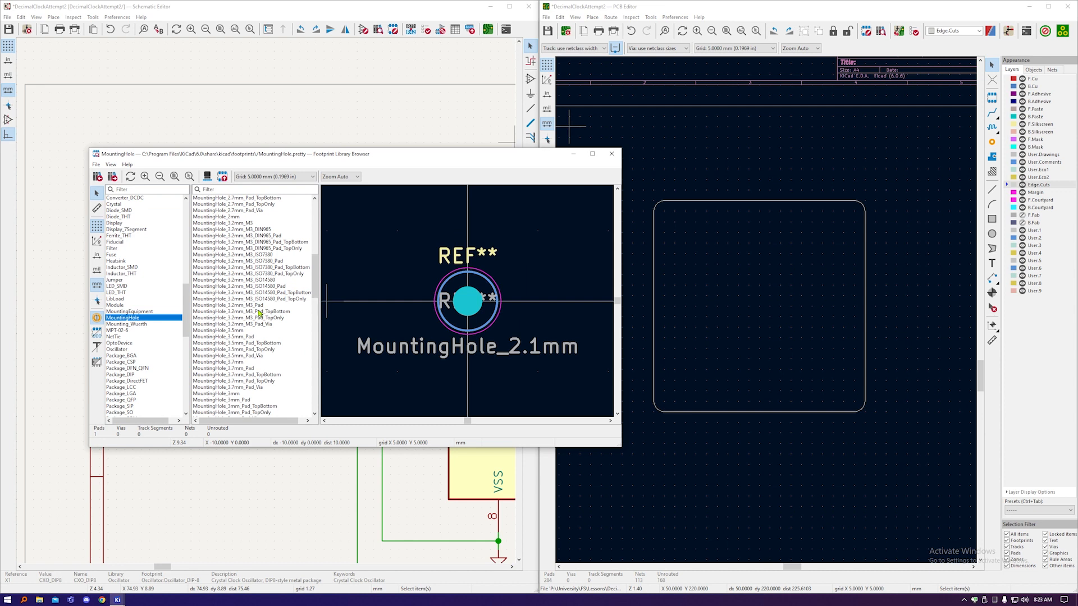
Step: Compare the 3.2 mm M3 mounting hole variants and insert MountingHole_3.2mm_M3_Pad_Via into the board
{"action": "left_click", "coordinate": [265, 324]}
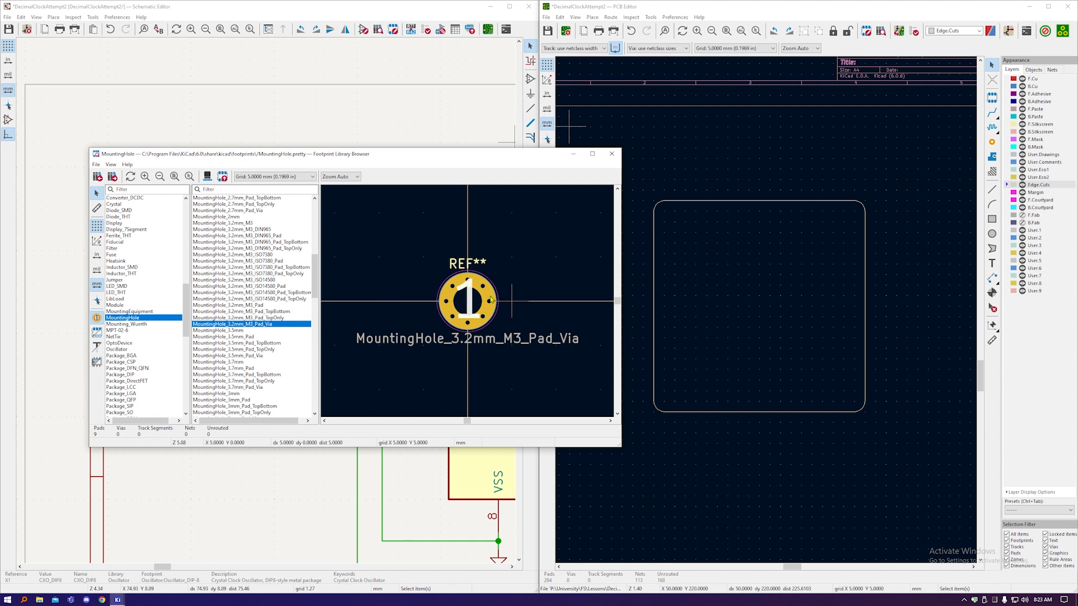
{"action": "left_click", "coordinate": [270, 260]}
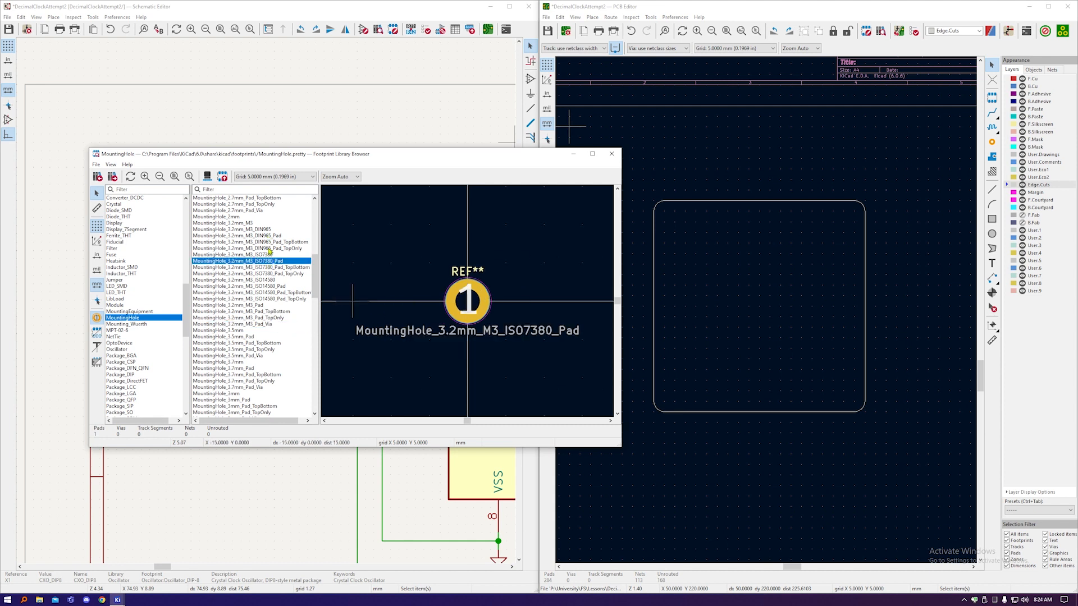
{"action": "left_click", "coordinate": [271, 324]}
{"action": "double_click", "coordinate": [271, 324]}
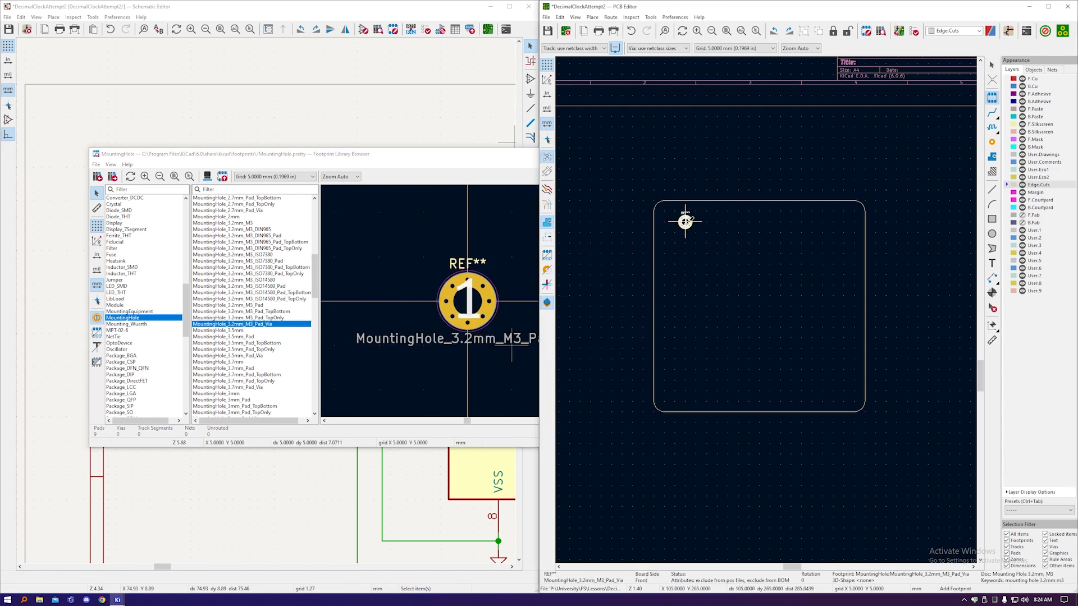
Step: Place the mounting hole at X 95, Y 260 mm, centred on the board's top-left corner arc
{"action": "scroll", "coordinate": [662, 216], "scroll_direction": "up", "scroll_amount": 4}
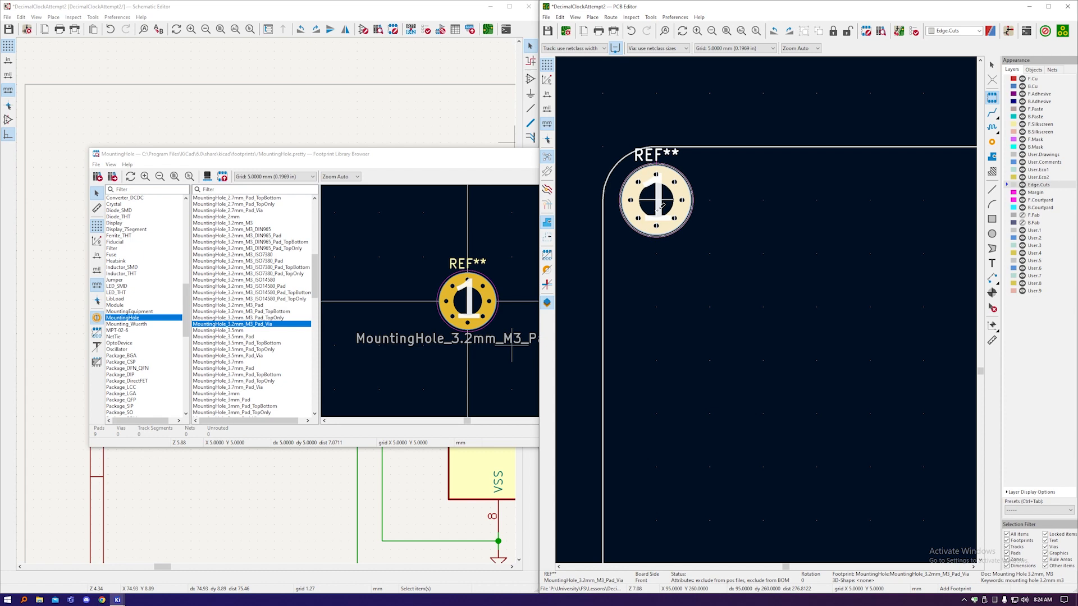
{"action": "left_click", "coordinate": [661, 206]}
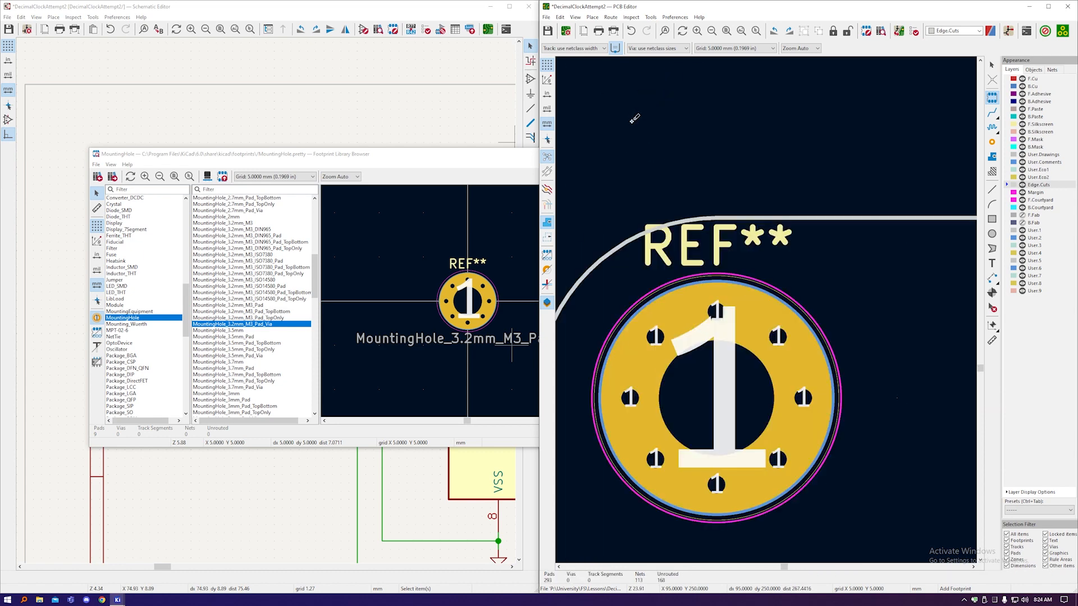
{"action": "scroll", "coordinate": [633, 112], "scroll_direction": "up", "scroll_amount": 4}
{"action": "scroll", "coordinate": [698, 137], "scroll_direction": "down", "scroll_amount": 1}
{"action": "key", "text": "Escape"}
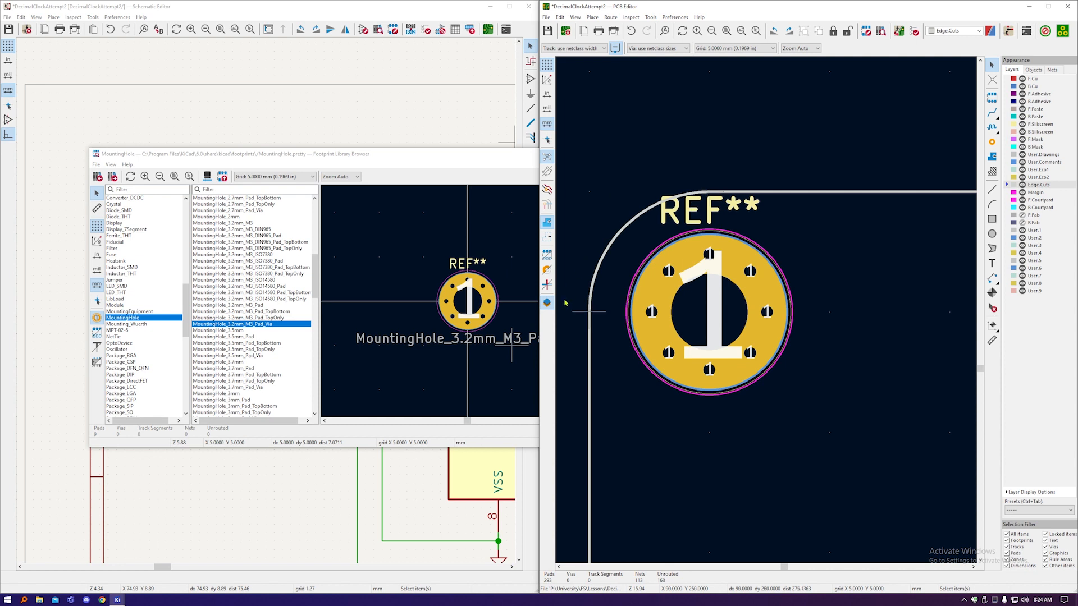
Step: Close the footprint library browser
{"action": "left_click", "coordinate": [677, 281]}
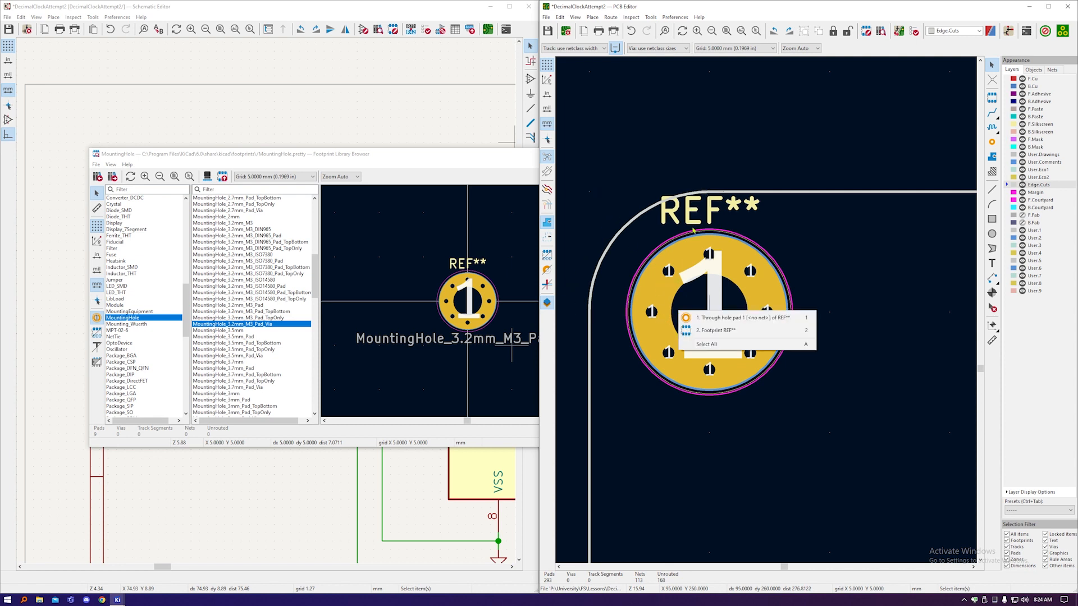
{"action": "left_click", "coordinate": [778, 224]}
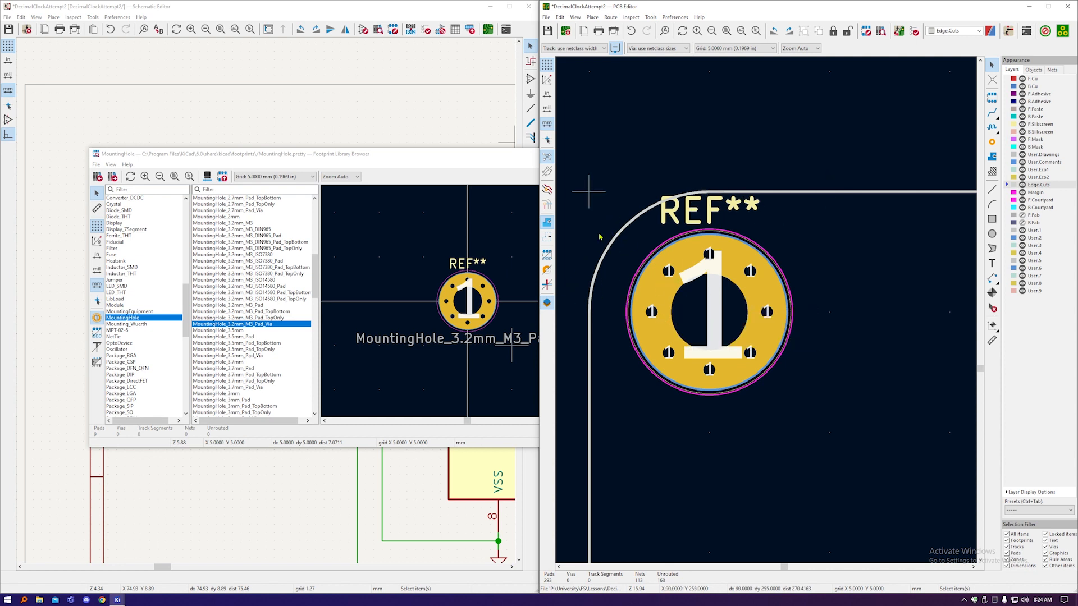
{"action": "scroll", "coordinate": [600, 237], "scroll_direction": "down", "scroll_amount": 5}
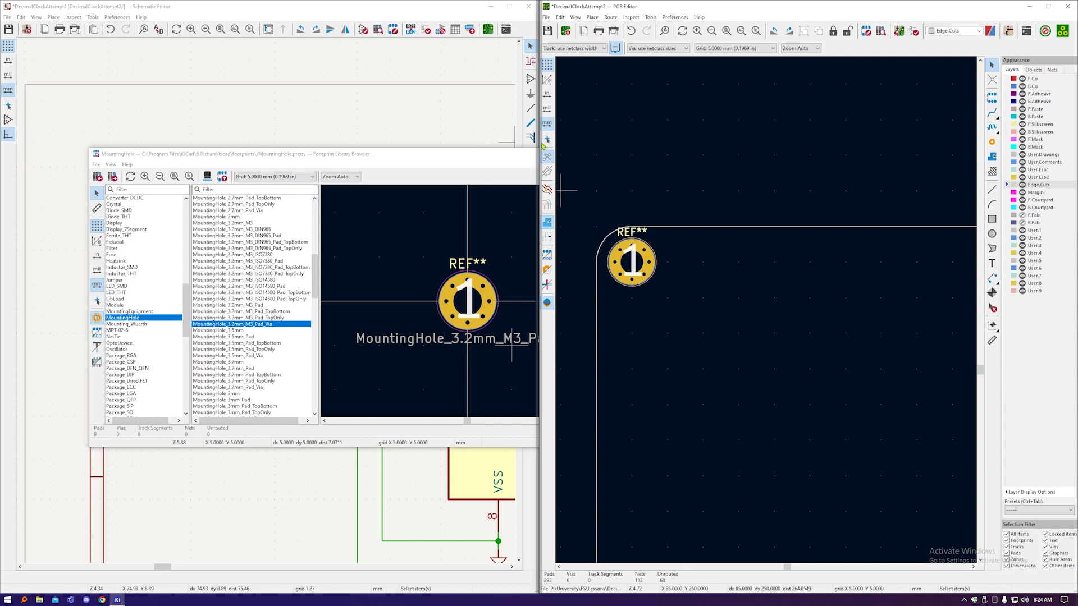
{"action": "left_click", "coordinate": [518, 156]}
{"action": "left_click", "coordinate": [609, 155]}
{"action": "scroll", "coordinate": [613, 243], "scroll_direction": "down", "scroll_amount": 3}
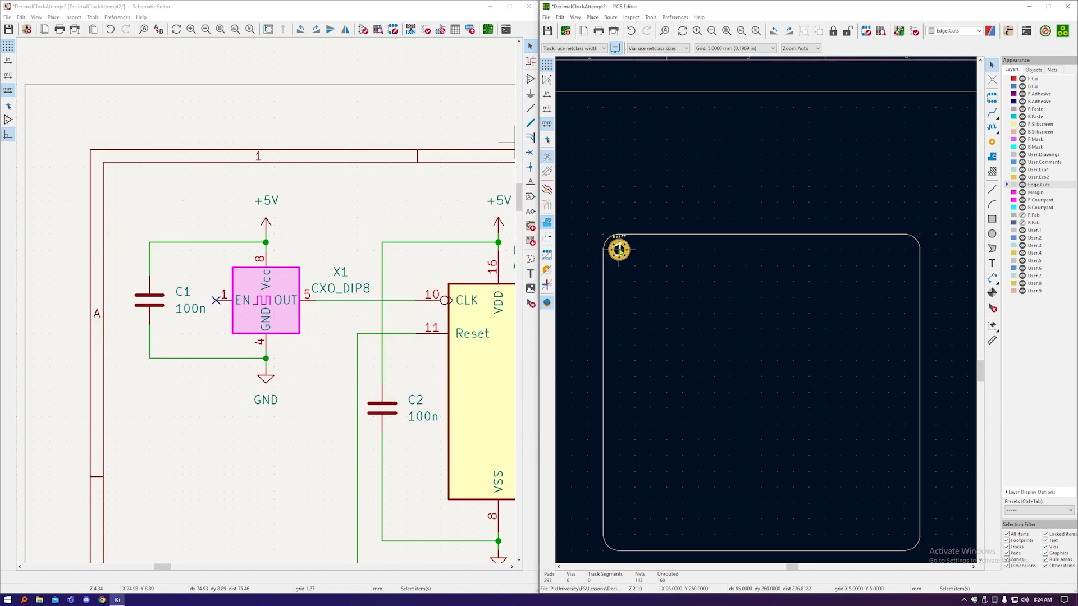
Step: Hide the REF** reference text of the mounting hole in the board's top-left corner
{"action": "left_click", "coordinate": [620, 251]}
{"action": "left_click", "coordinate": [635, 203]}
{"action": "scroll", "coordinate": [621, 240], "scroll_direction": "up", "scroll_amount": 3}
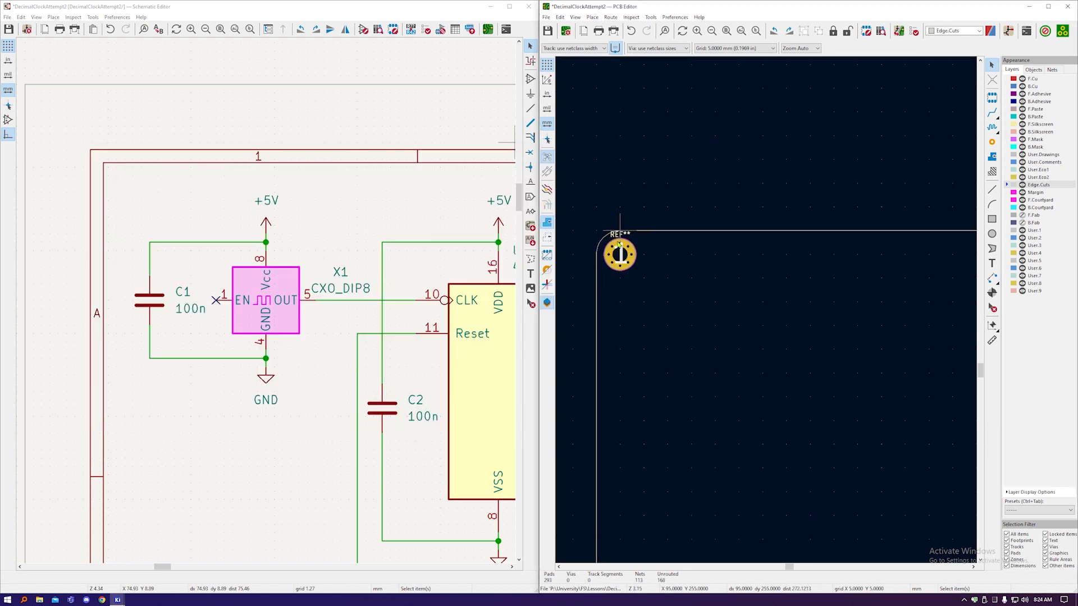
{"action": "left_click", "coordinate": [621, 234]}
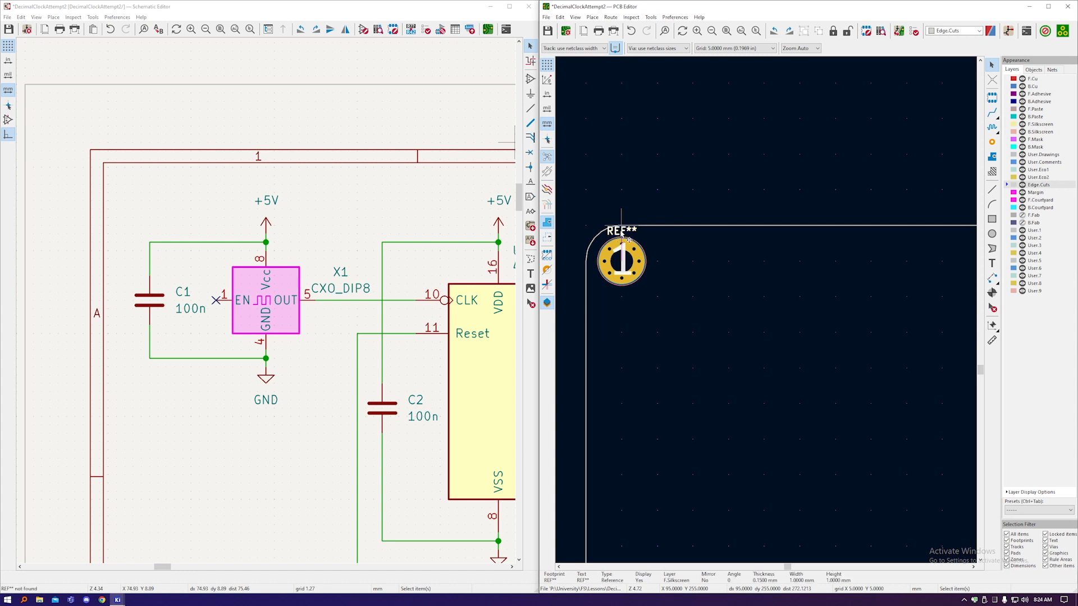
{"action": "scroll", "coordinate": [622, 264], "scroll_direction": "down", "scroll_amount": 6}
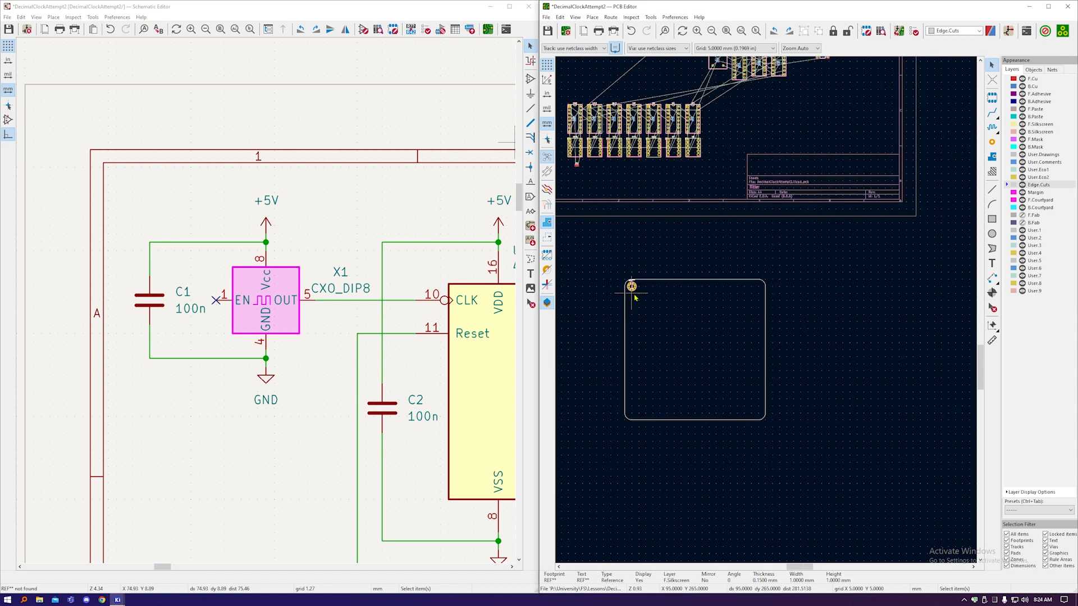
{"action": "scroll", "coordinate": [623, 277], "scroll_direction": "up", "scroll_amount": 7}
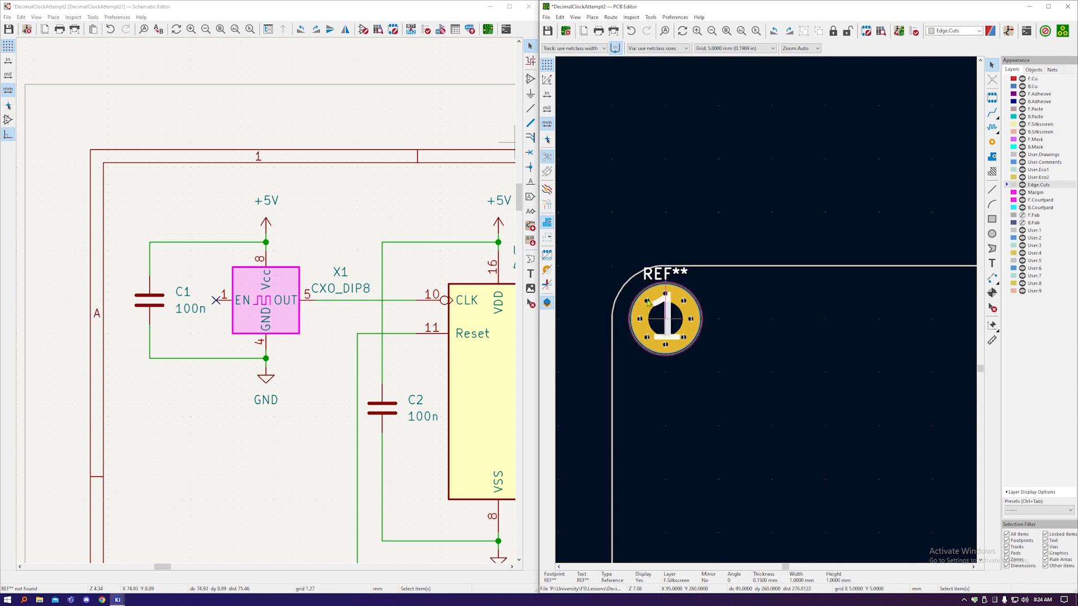
{"action": "scroll", "coordinate": [703, 397], "scroll_direction": "down", "scroll_amount": 6}
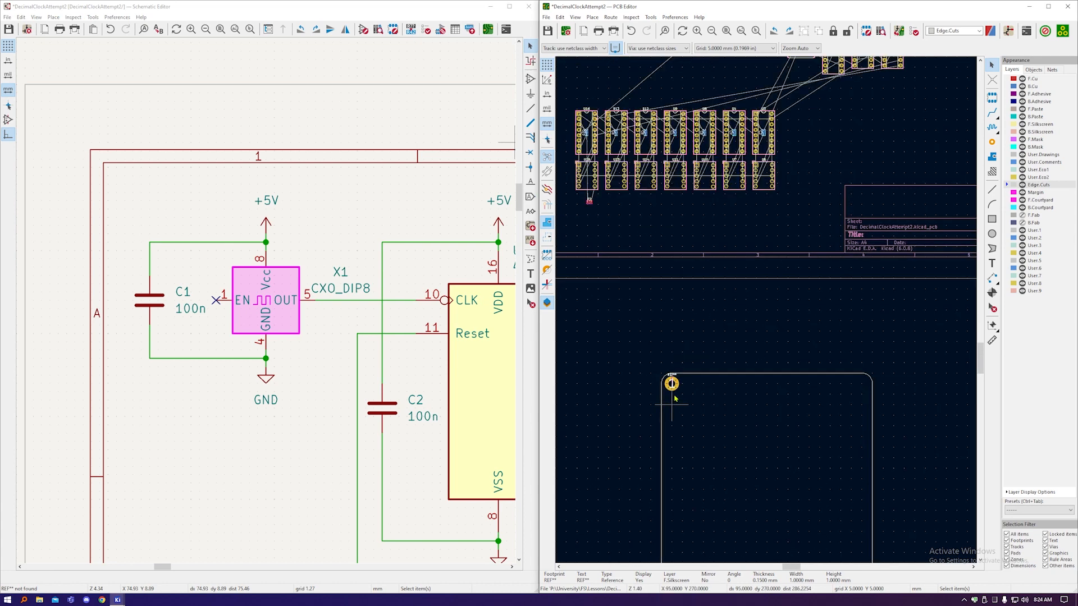
{"action": "scroll", "coordinate": [674, 145], "scroll_direction": "up", "scroll_amount": 2}
{"action": "scroll", "coordinate": [674, 145], "scroll_direction": "up", "scroll_amount": 4}
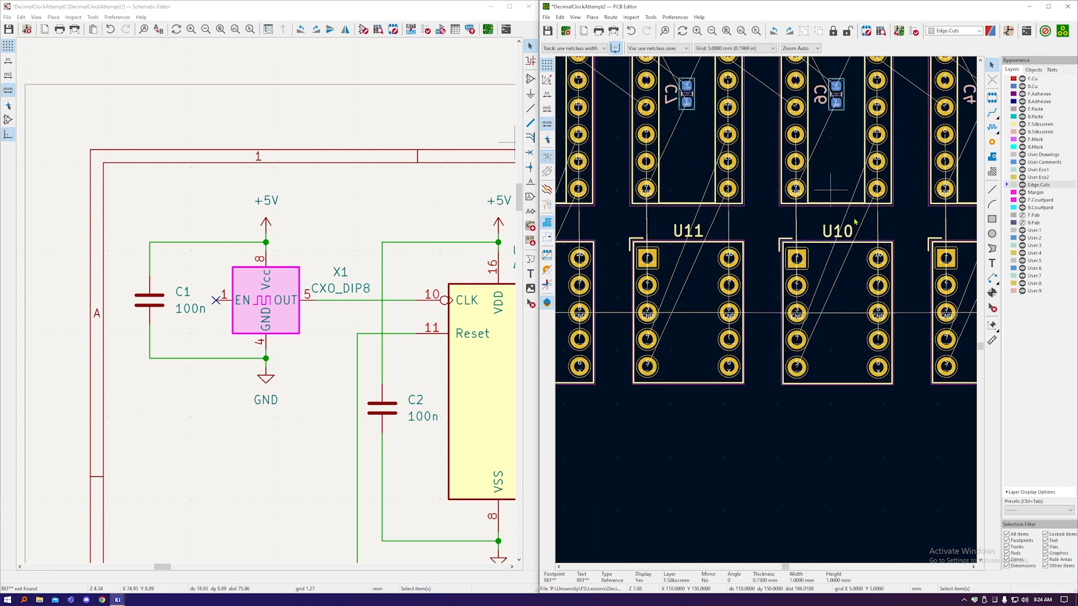
{"action": "scroll", "coordinate": [836, 249], "scroll_direction": "down", "scroll_amount": 7}
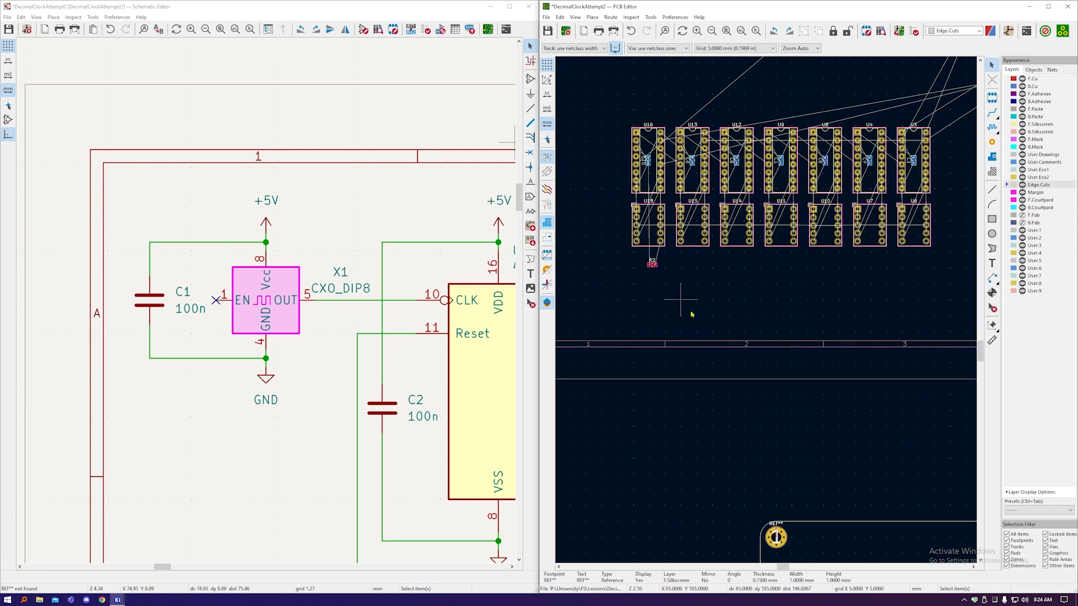
{"action": "scroll", "coordinate": [740, 436], "scroll_direction": "up", "scroll_amount": 8}
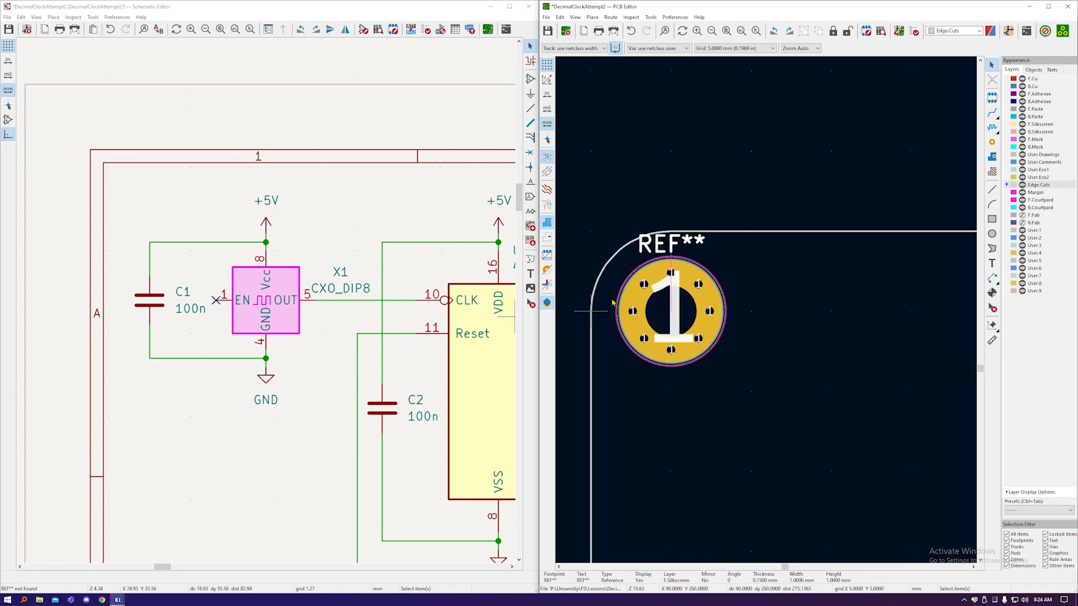
{"action": "double_click", "coordinate": [662, 247]}
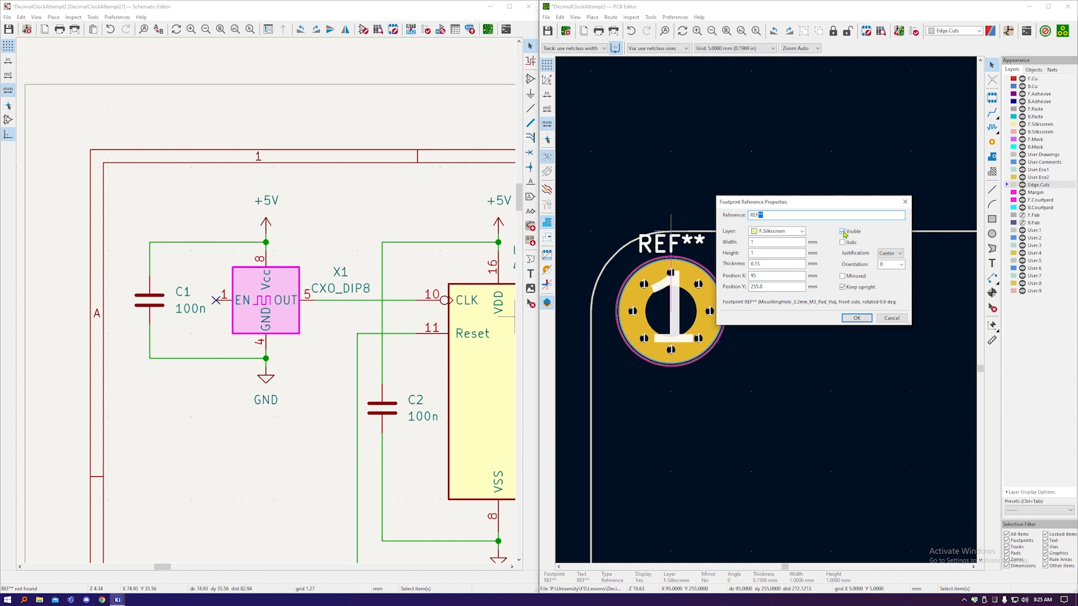
{"action": "left_click", "coordinate": [857, 318]}
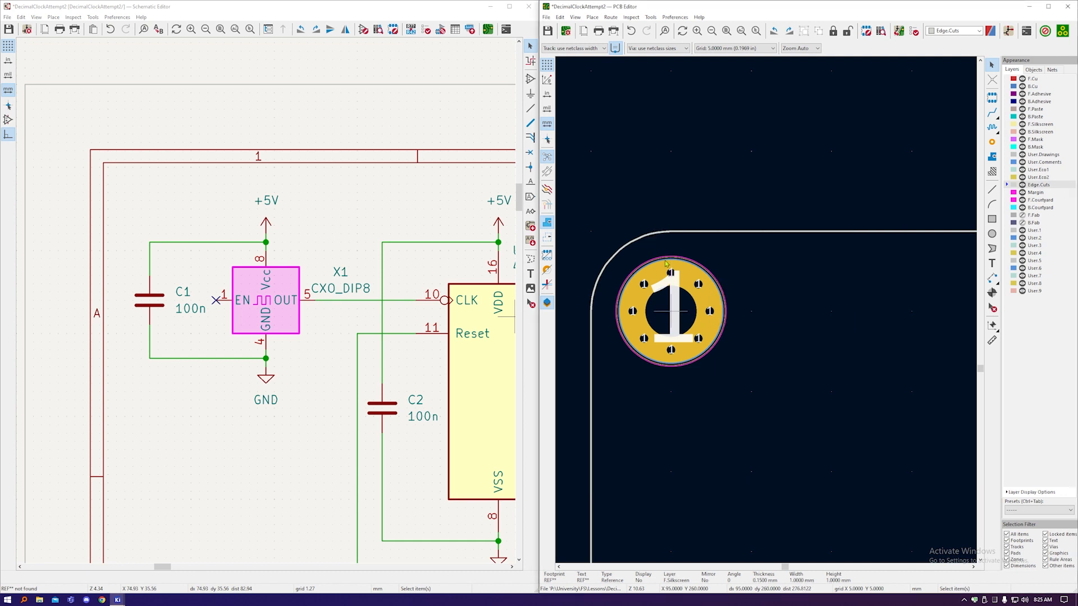
Step: Copy the mounting hole footprint and paste it at the centre of the board's top-right corner arc
{"action": "left_click", "coordinate": [643, 320]}
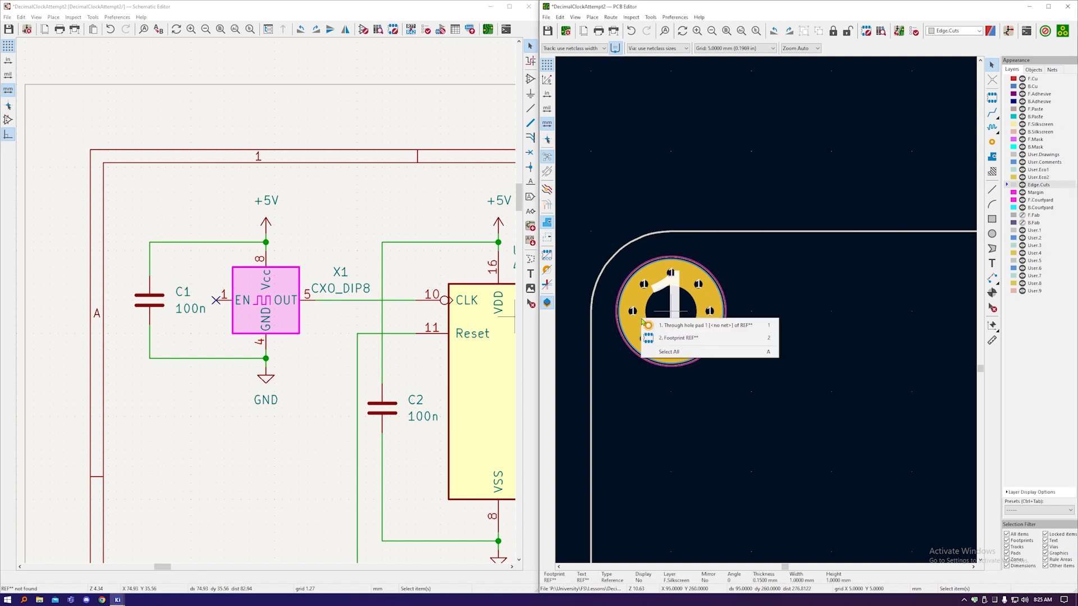
{"action": "left_click", "coordinate": [669, 339]}
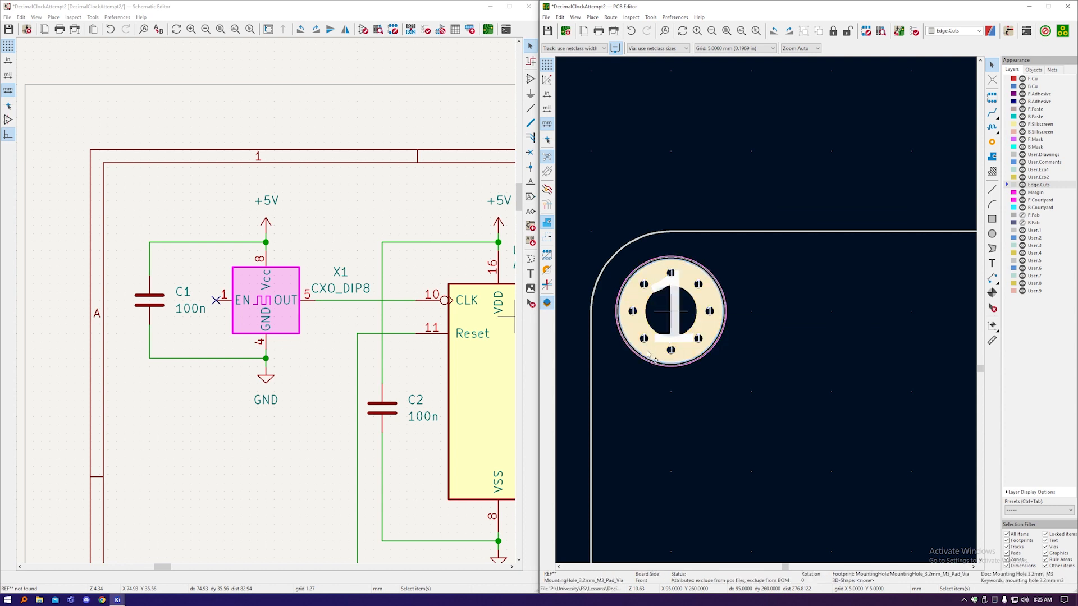
{"action": "key", "text": "ctrl+c"}
{"action": "scroll", "coordinate": [593, 355], "scroll_direction": "down", "scroll_amount": 5}
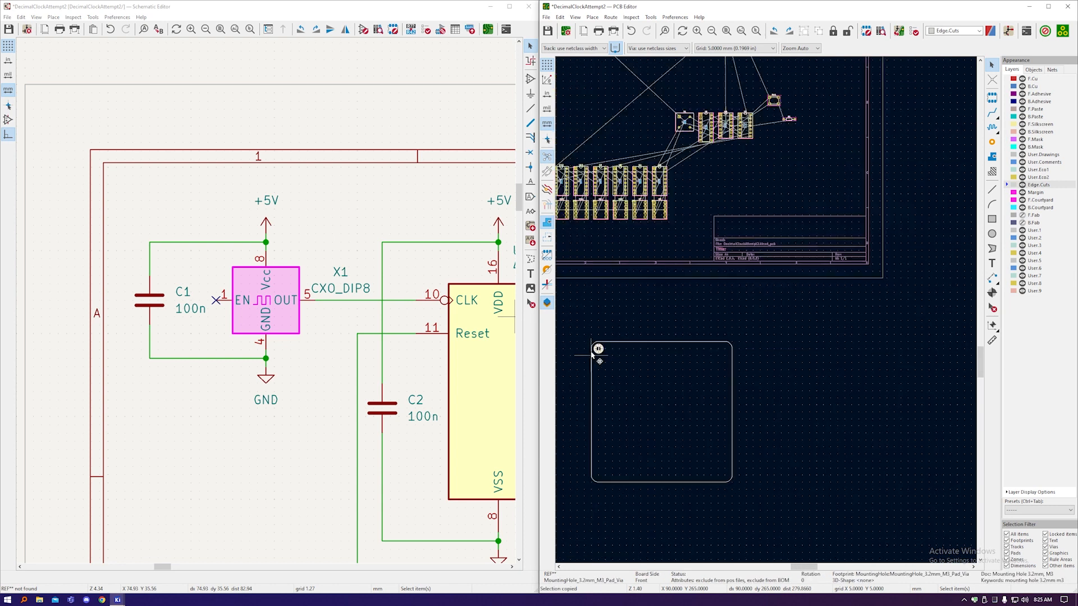
{"action": "scroll", "coordinate": [724, 362], "scroll_direction": "up", "scroll_amount": 4}
{"action": "key", "text": "ctrl+v"}
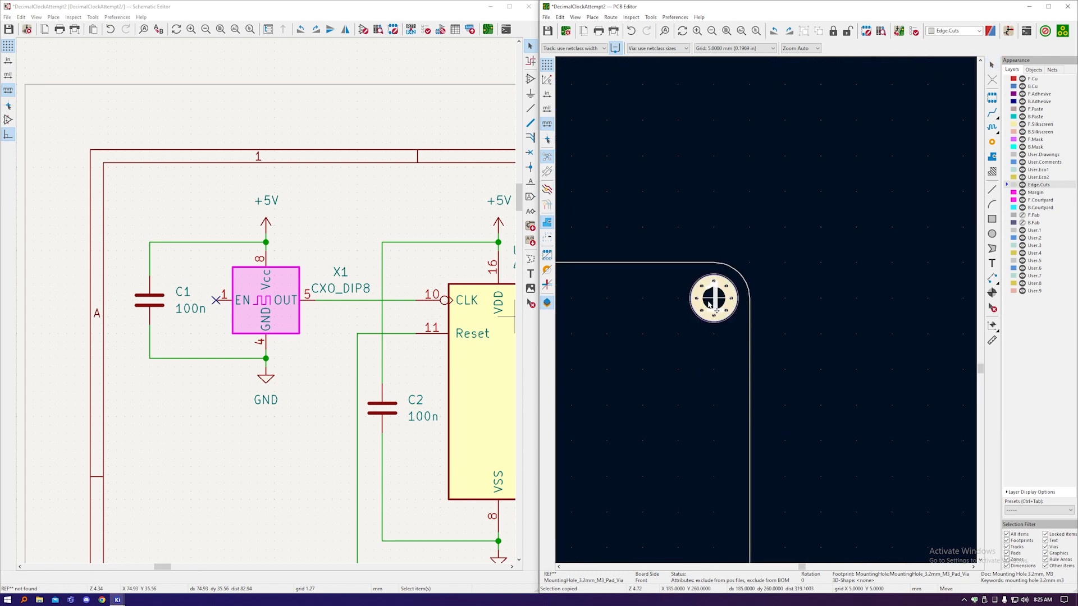
{"action": "left_click", "coordinate": [712, 299]}
Step: Paste mounting hole copies at the centres of the board's bottom-right and bottom-left corner arcs
{"action": "scroll", "coordinate": [777, 193], "scroll_direction": "down", "scroll_amount": 4}
{"action": "scroll", "coordinate": [740, 389], "scroll_direction": "up", "scroll_amount": 4}
{"action": "key", "text": "ctrl+v"}
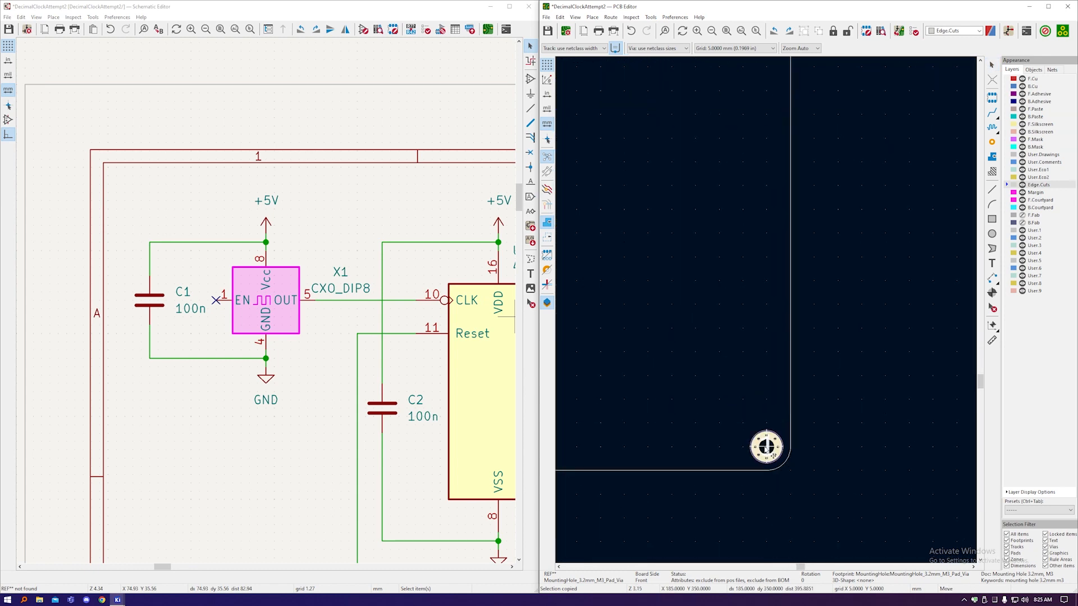
{"action": "left_click", "coordinate": [766, 447]}
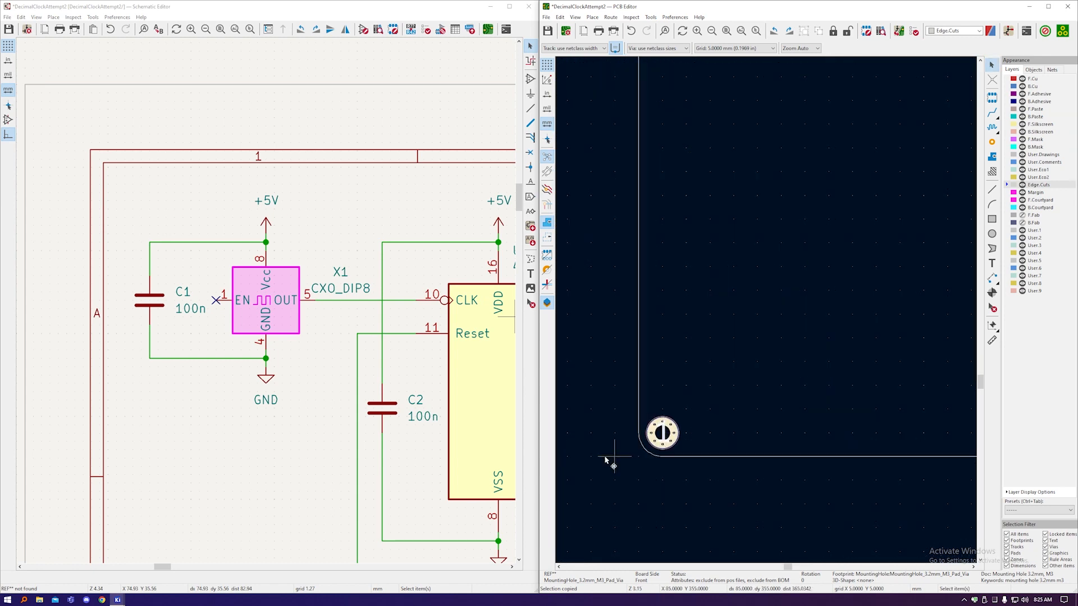
{"action": "scroll", "coordinate": [680, 412], "scroll_direction": "down", "scroll_amount": 3}
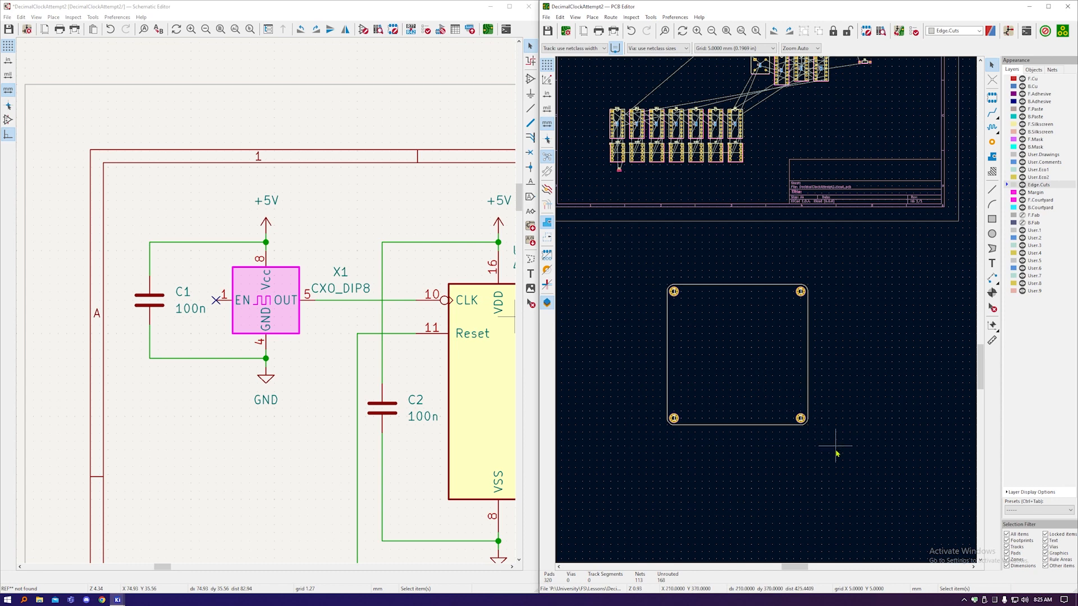
Step: Move all the circuit footprints together out of the drawing sheet to the empty area on its right
{"action": "left_click_drag", "start_coordinate": [835, 446], "coordinate": [663, 273]}
{"action": "scroll", "coordinate": [730, 354], "scroll_direction": "down", "scroll_amount": 3}
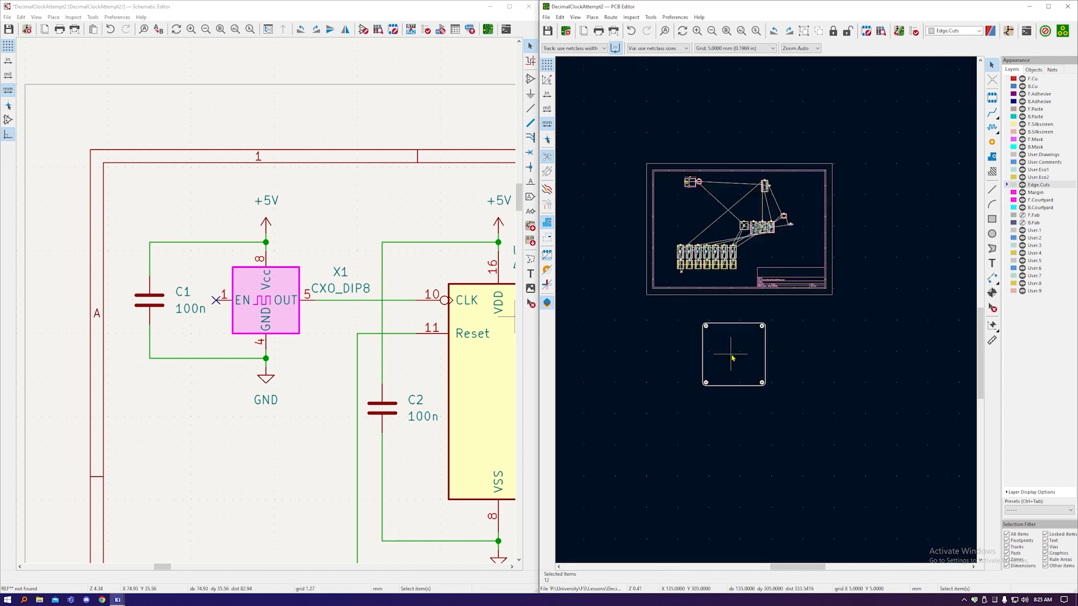
{"action": "left_click_drag", "start_coordinate": [798, 138], "coordinate": [658, 306]}
{"action": "key", "text": "m"}
{"action": "left_click", "coordinate": [843, 358]}
Step: Move the board outline and its four mounting holes together into the drawing sheet
{"action": "left_click_drag", "start_coordinate": [804, 407], "coordinate": [688, 296]}
{"action": "left_click_drag", "start_coordinate": [724, 359], "coordinate": [725, 259]}
{"action": "left_click_drag", "start_coordinate": [783, 405], "coordinate": [686, 288]}
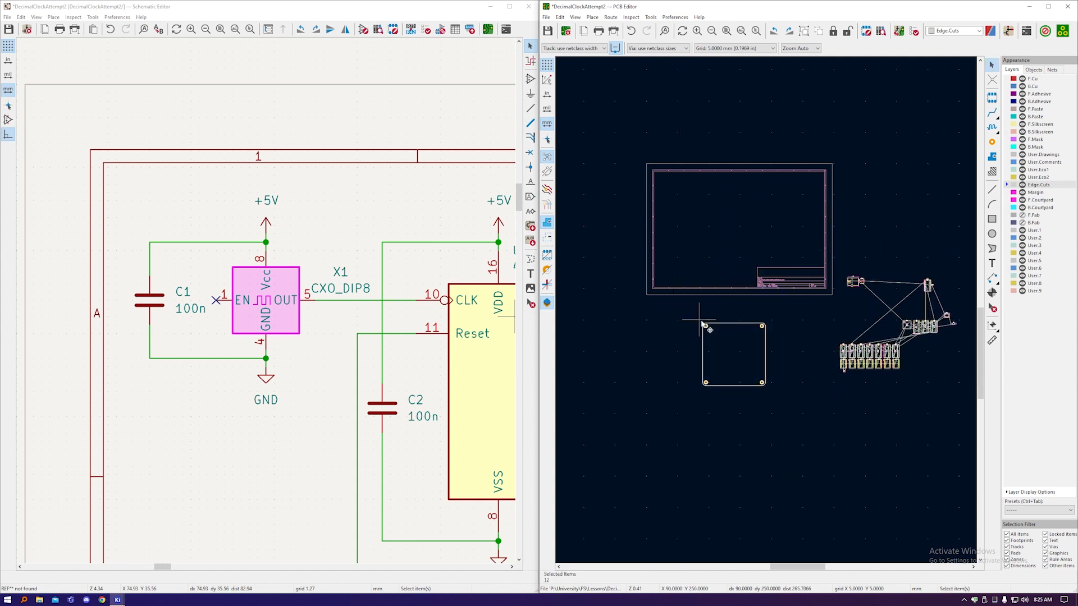
{"action": "key", "text": "m"}
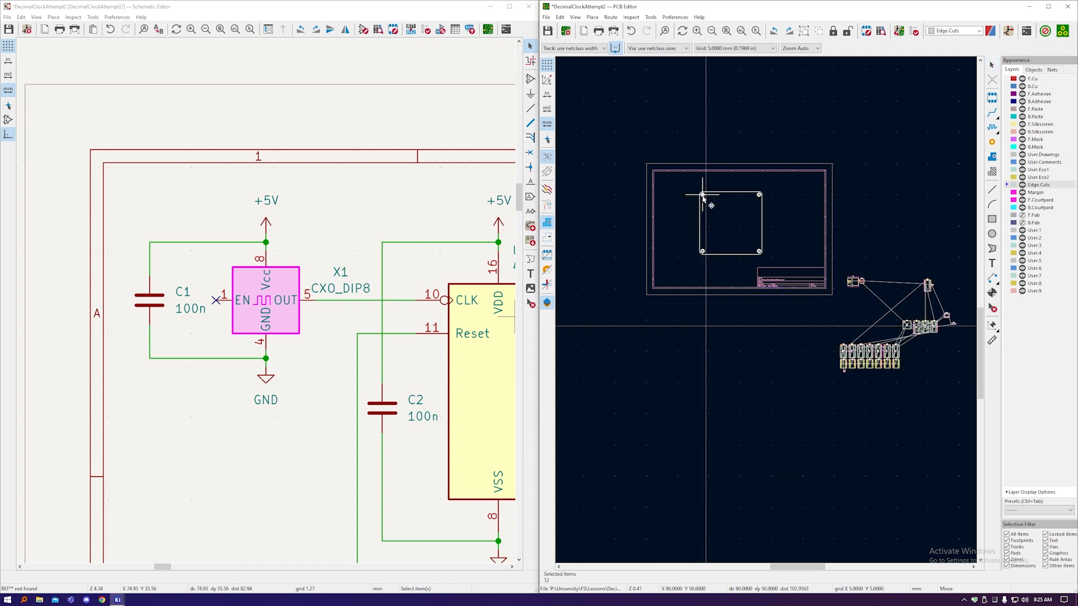
{"action": "left_click", "coordinate": [701, 195]}
Step: Move all the circuit footprints together to the empty area just above the drawing sheet
{"action": "left_click_drag", "start_coordinate": [965, 390], "coordinate": [837, 273]}
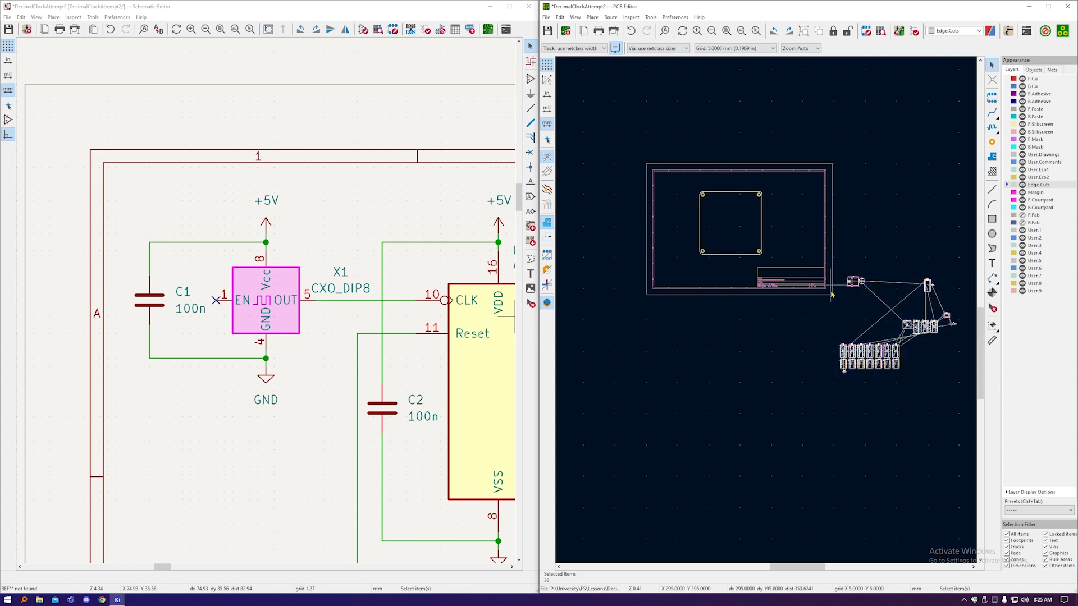
{"action": "key", "text": "m"}
{"action": "left_click", "coordinate": [711, 141]}
Step: Move the two rows of seven footprints onto the board's lower half, then shift them slightly towards its left edge
{"action": "scroll", "coordinate": [714, 141], "scroll_direction": "up", "scroll_amount": 5}
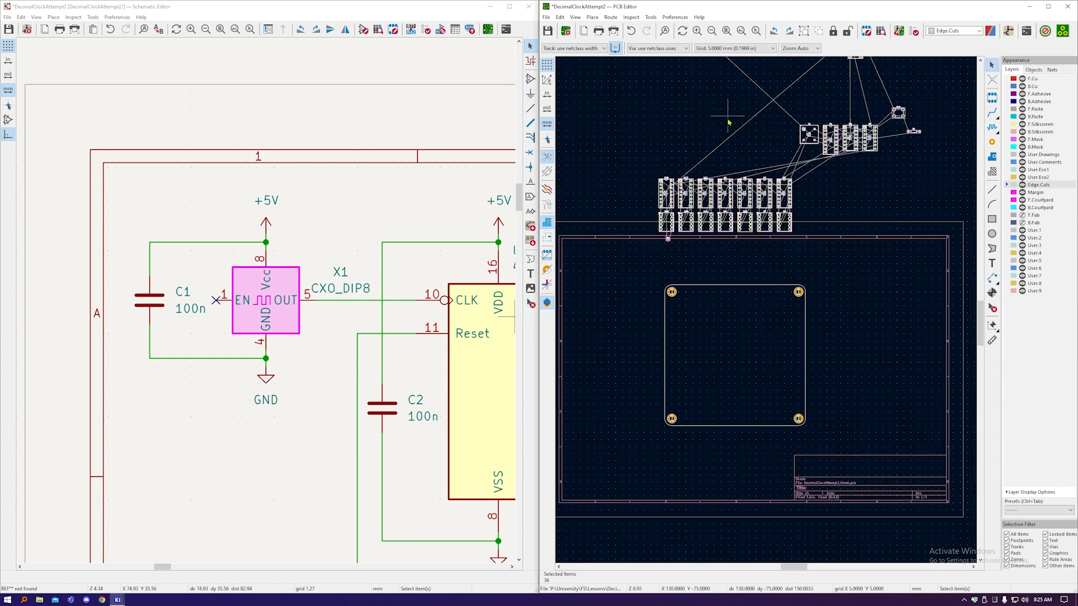
{"action": "scroll", "coordinate": [793, 226], "scroll_direction": "down", "scroll_amount": 2}
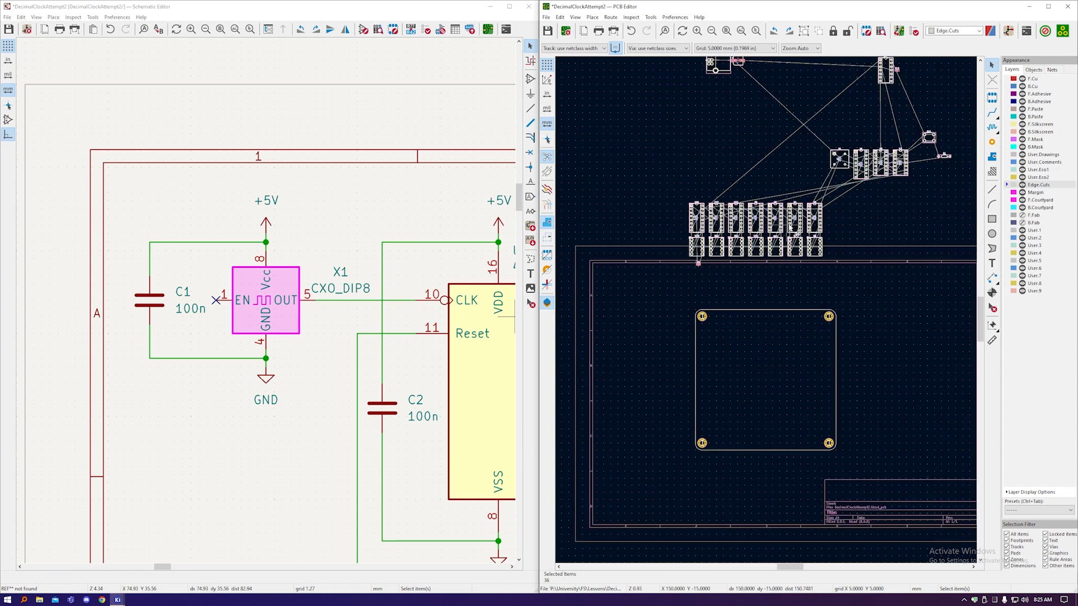
{"action": "left_click_drag", "start_coordinate": [846, 280], "coordinate": [681, 185]}
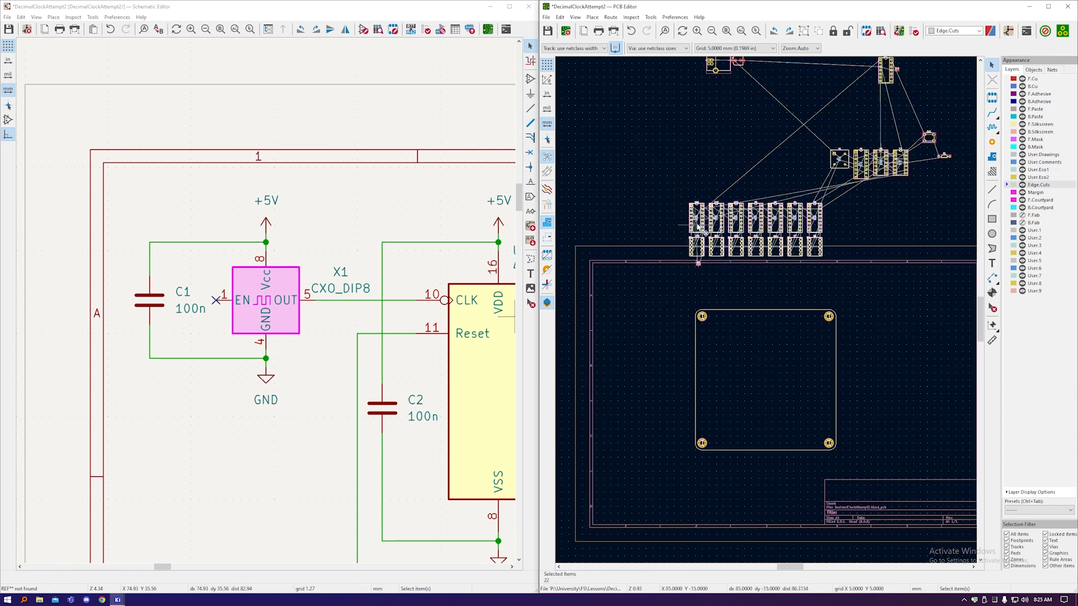
{"action": "key", "text": "m"}
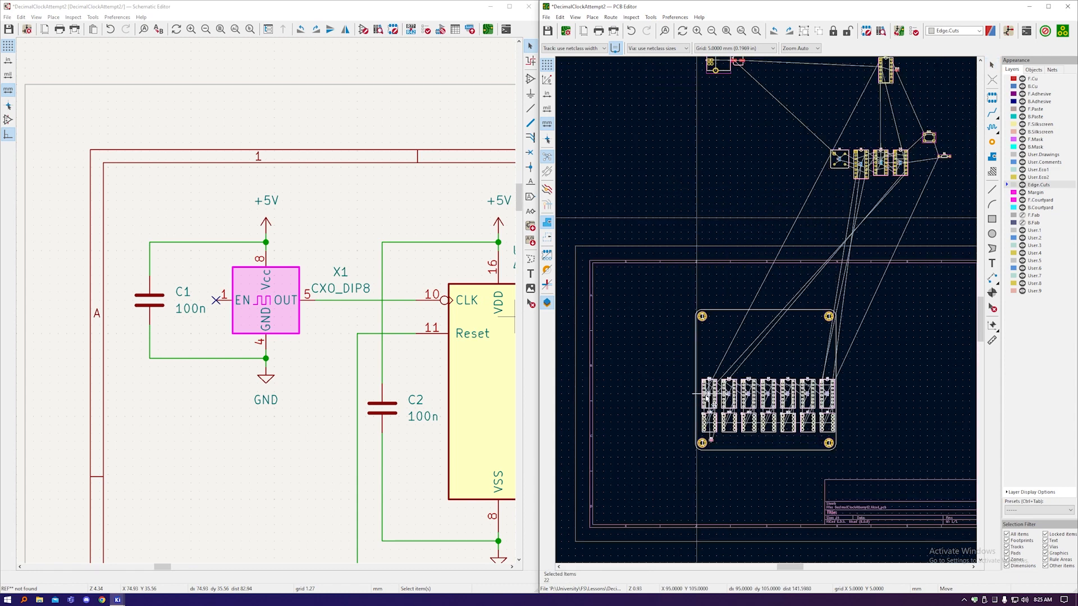
{"action": "left_click", "coordinate": [709, 400]}
{"action": "scroll", "coordinate": [739, 403], "scroll_direction": "up", "scroll_amount": 3}
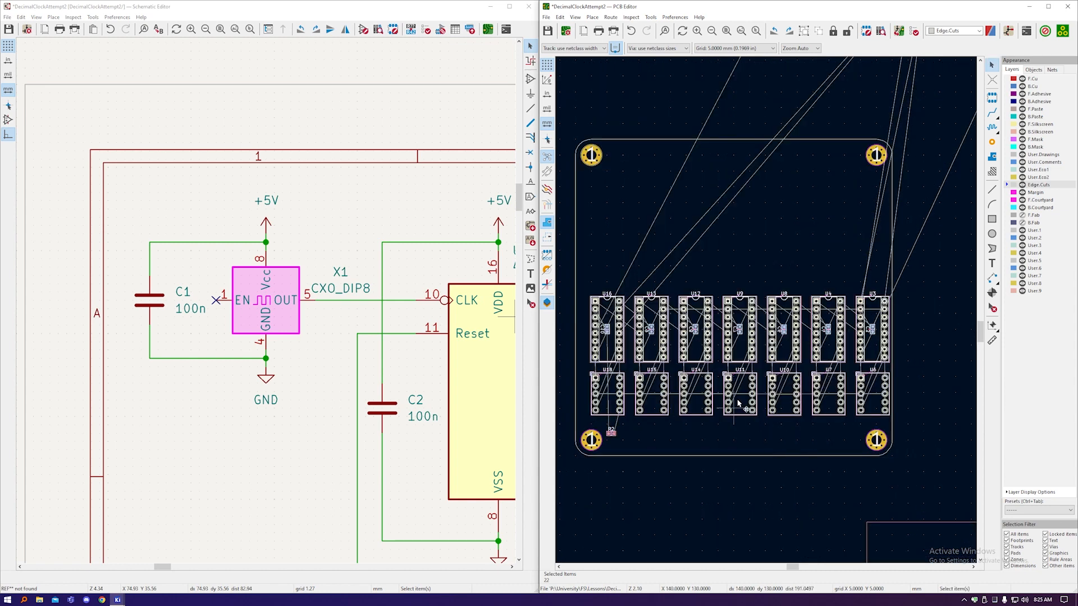
{"action": "left_click_drag", "start_coordinate": [738, 398], "coordinate": [724, 380]}
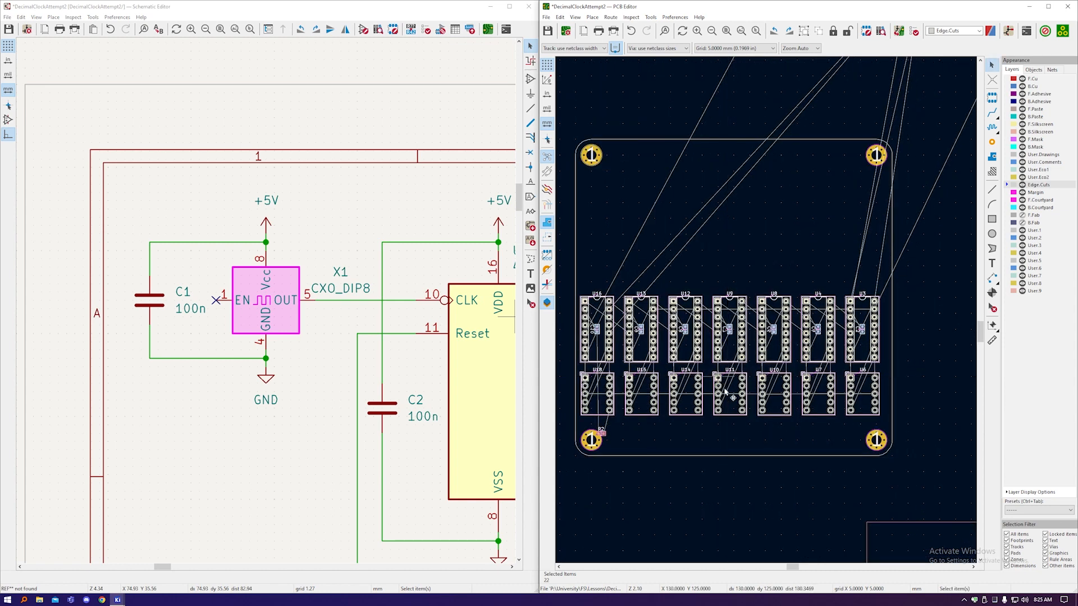
Step: Move the remaining circuit footprints together onto the board's upper half, above the two rows
{"action": "scroll", "coordinate": [725, 393], "scroll_direction": "down", "scroll_amount": 2}
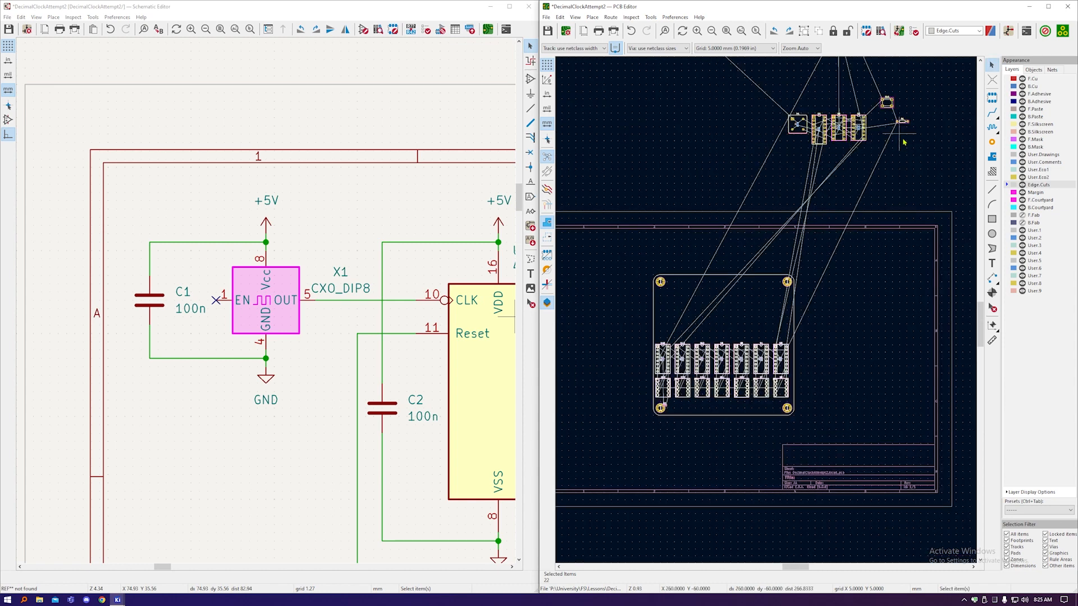
{"action": "left_click_drag", "start_coordinate": [911, 182], "coordinate": [764, 64]}
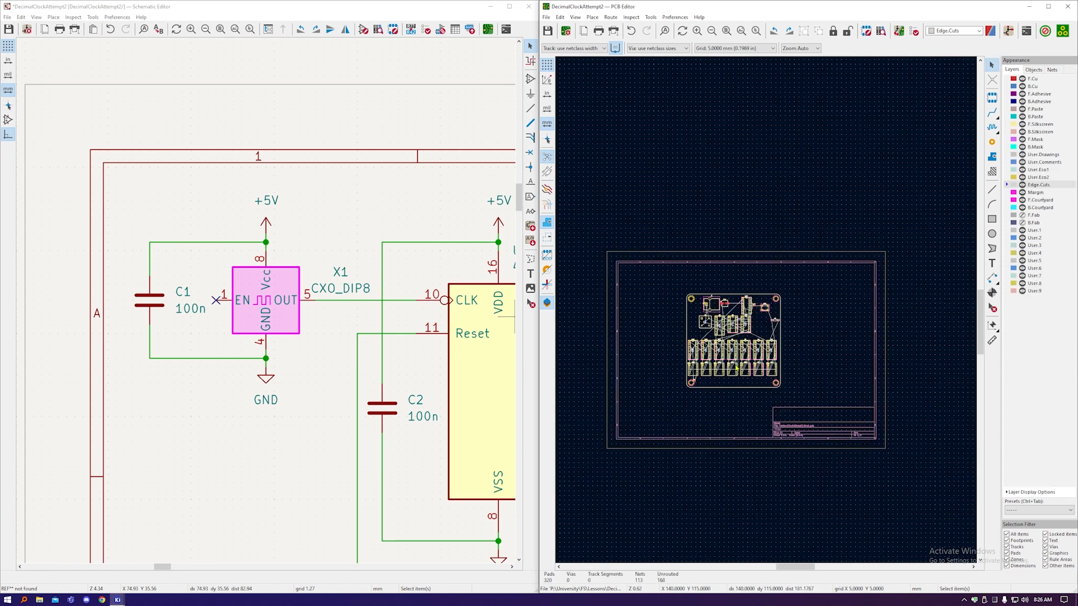
{"action": "scroll", "coordinate": [732, 373], "scroll_direction": "up", "scroll_amount": 2}
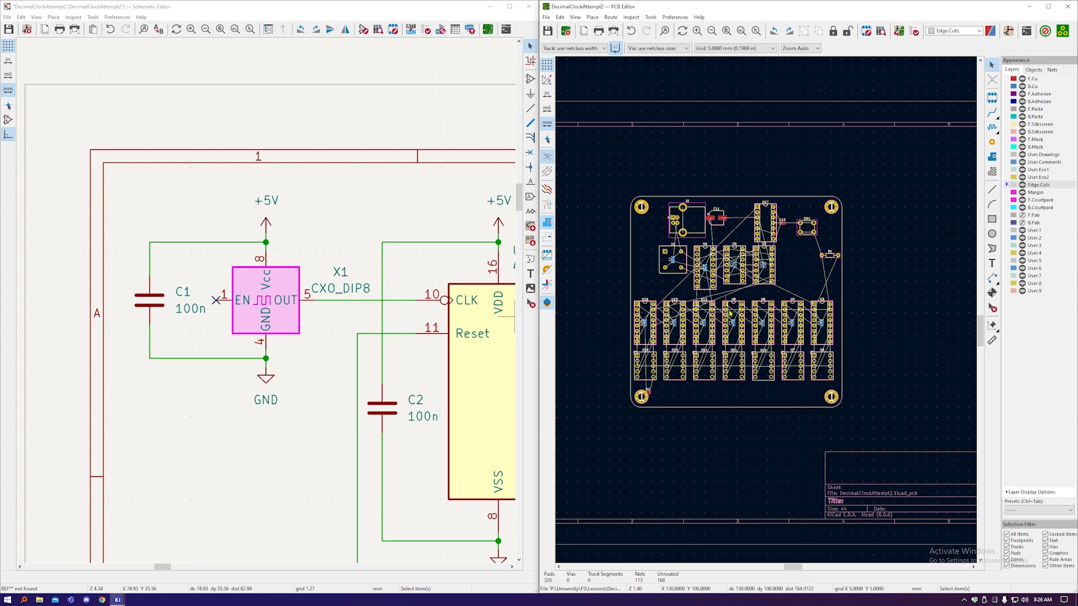
Step: Open the 3D view of the board and tilt it to examine the placed components
{"action": "left_click", "coordinate": [576, 16]}
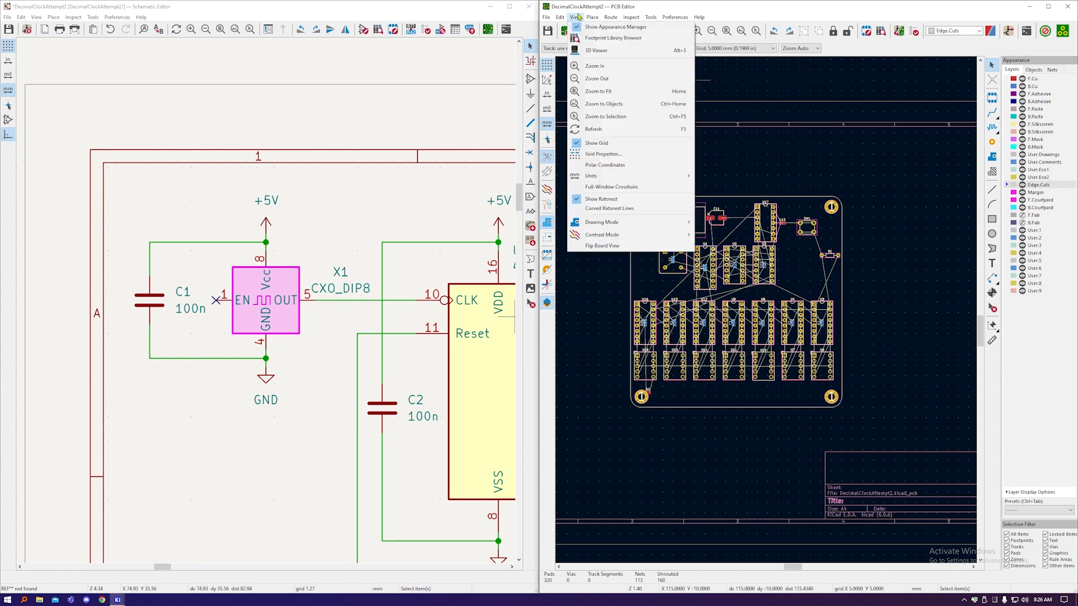
{"action": "left_click", "coordinate": [592, 53]}
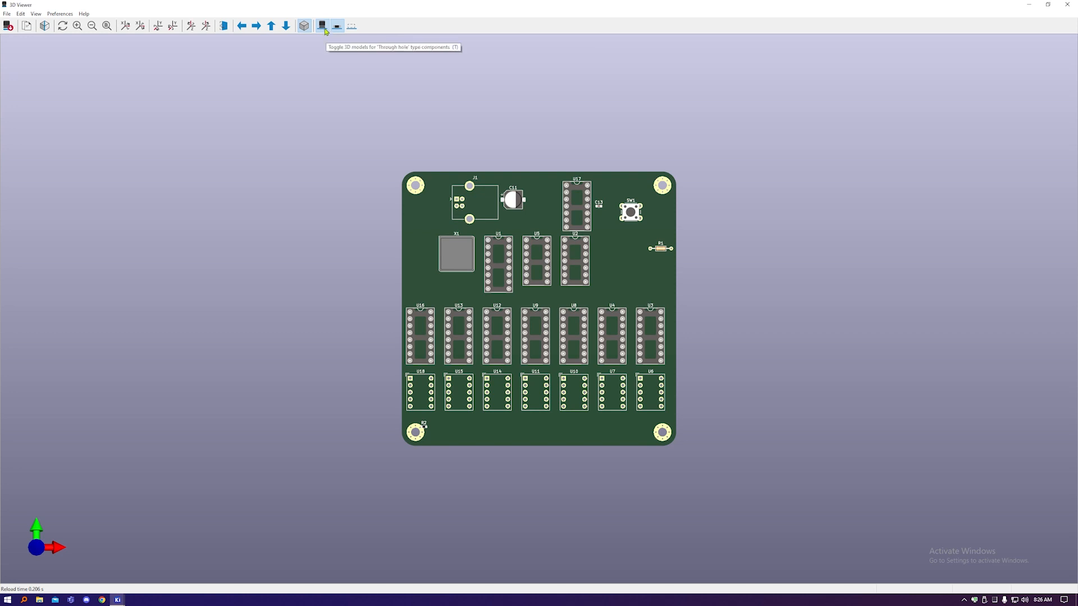
{"action": "left_click_drag", "start_coordinate": [628, 274], "coordinate": [646, 247]}
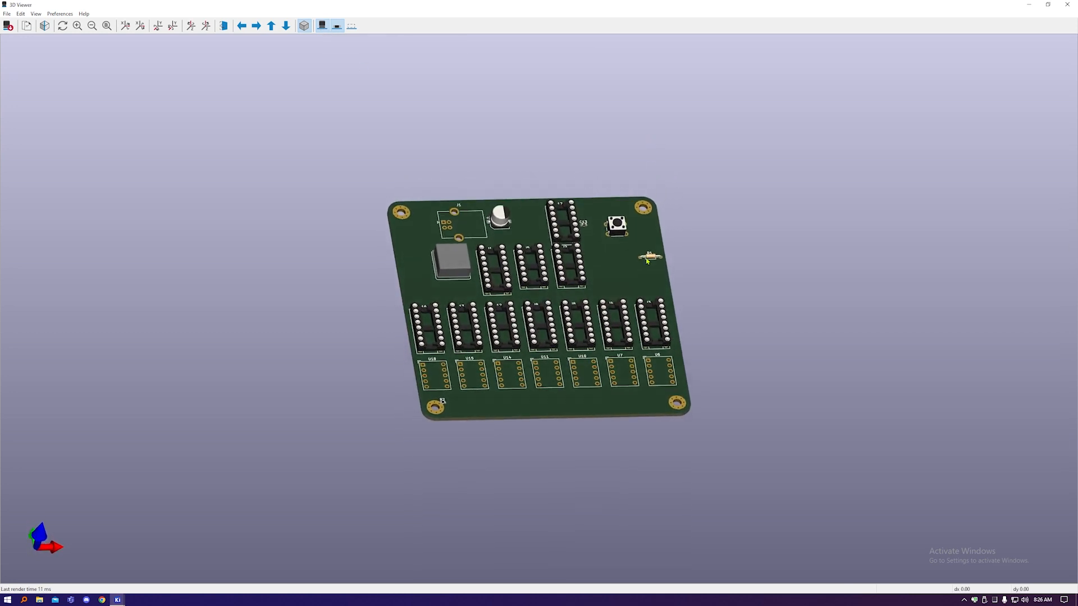
Step: Toggle the through-hole and surface-mount 3D models to compare them, leaving only the surface-mount models displayed
{"action": "left_click", "coordinate": [323, 29]}
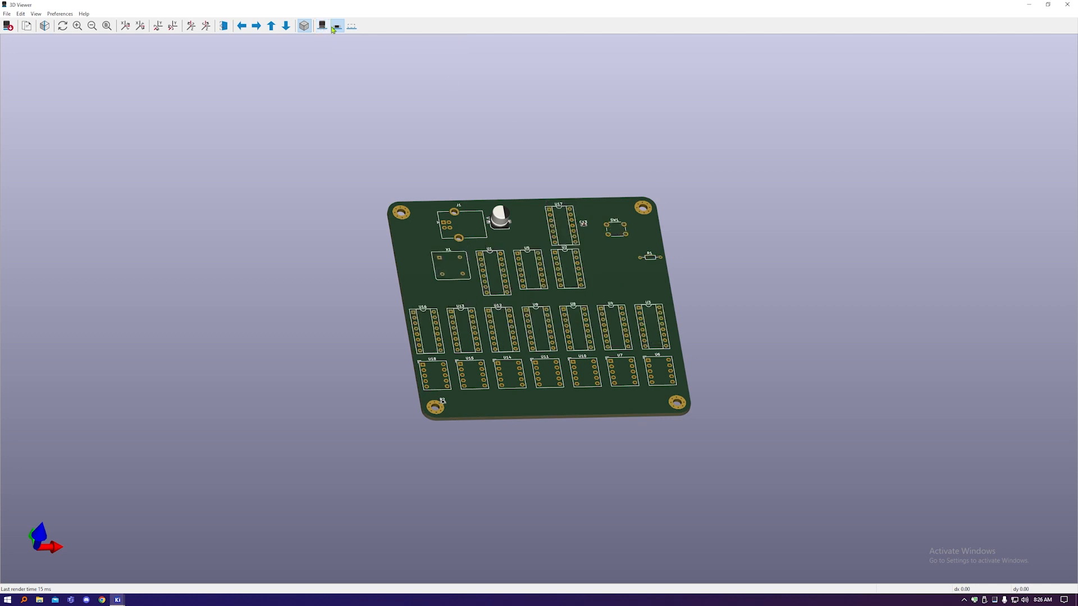
{"action": "left_click", "coordinate": [336, 29]}
{"action": "left_click", "coordinate": [322, 29]}
{"action": "left_click", "coordinate": [322, 29]}
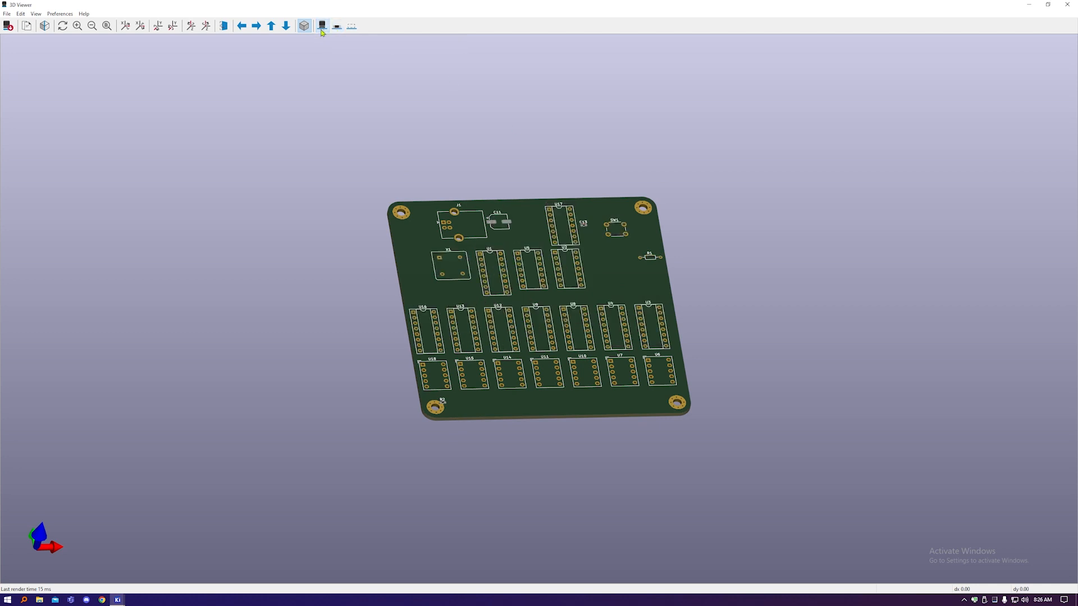
{"action": "left_click", "coordinate": [322, 30]}
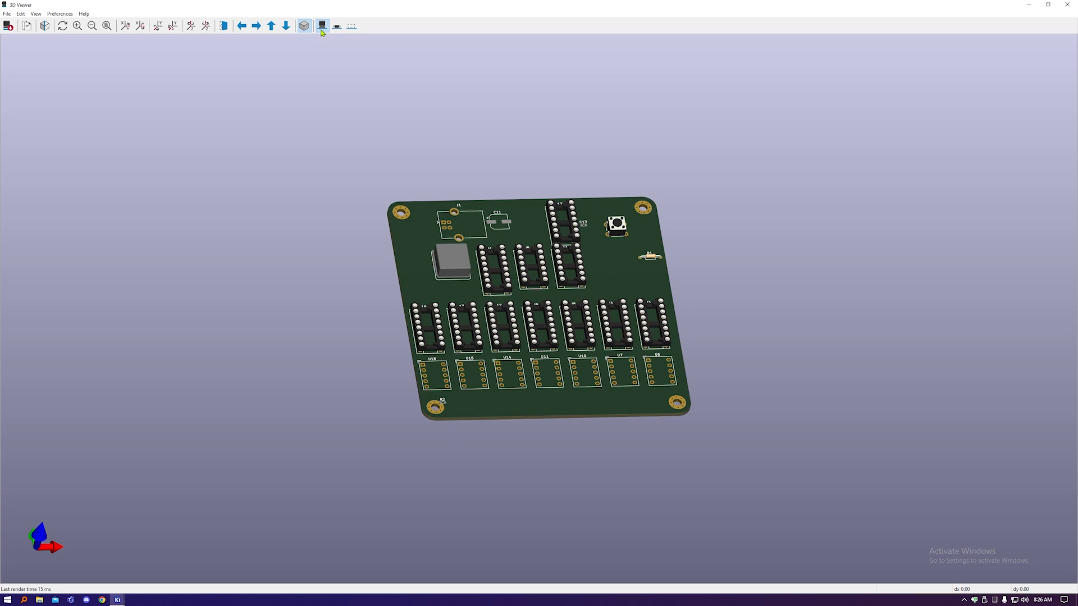
{"action": "left_click", "coordinate": [322, 29]}
{"action": "left_click", "coordinate": [322, 30]}
{"action": "left_click", "coordinate": [323, 29]}
{"action": "left_click", "coordinate": [337, 28]}
{"action": "left_click", "coordinate": [337, 28]}
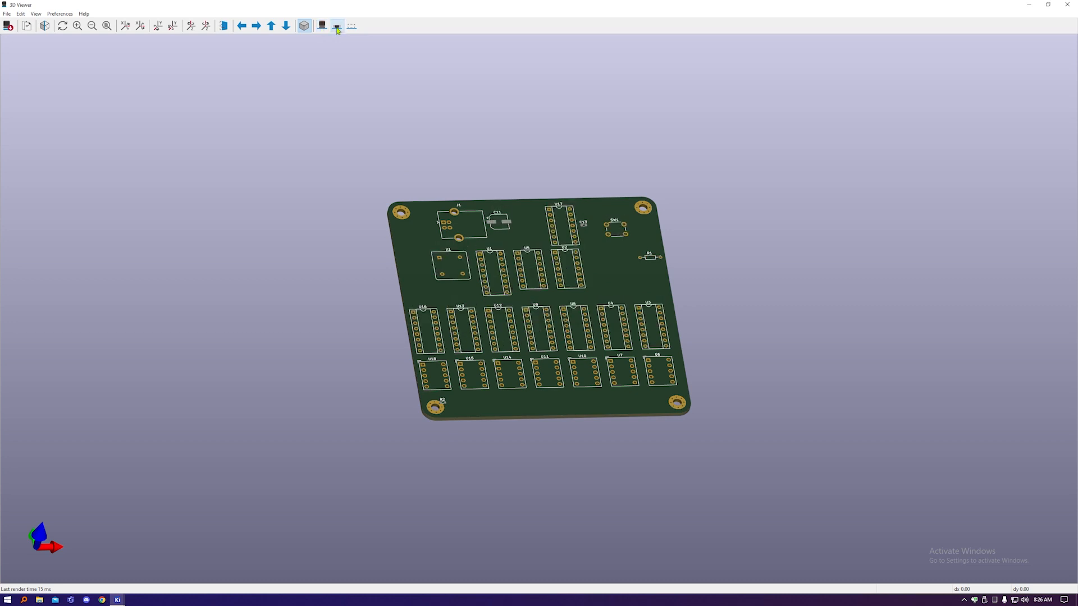
{"action": "left_click", "coordinate": [337, 28]}
Step: Examine the surface-mount parts on both sides of the board in 3D, then close the 3D view
{"action": "scroll", "coordinate": [555, 227], "scroll_direction": "up", "scroll_amount": 4}
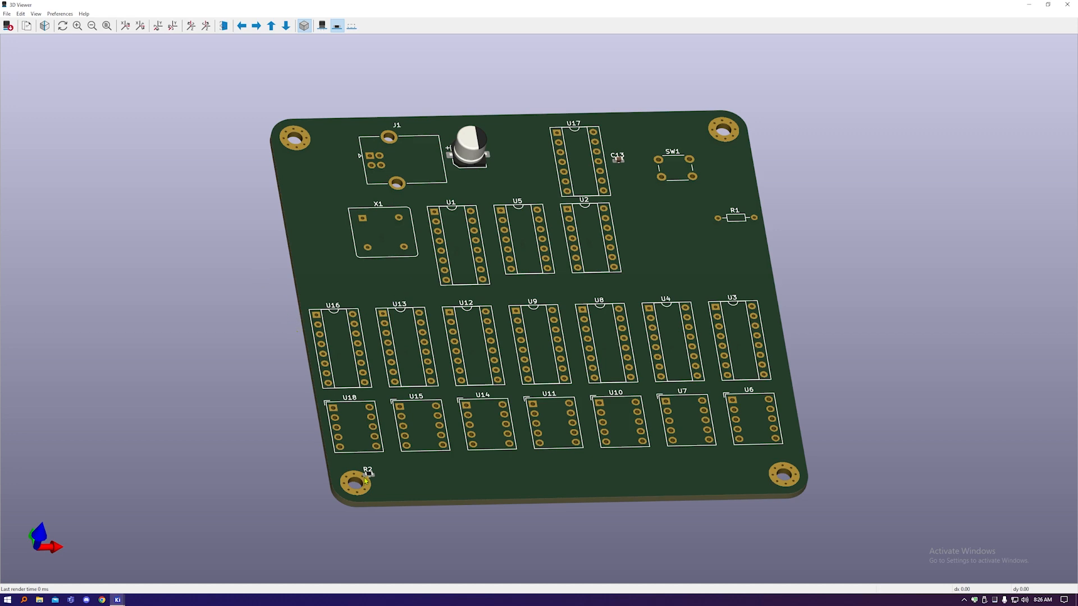
{"action": "left_click_drag", "start_coordinate": [328, 401], "coordinate": [874, 184]}
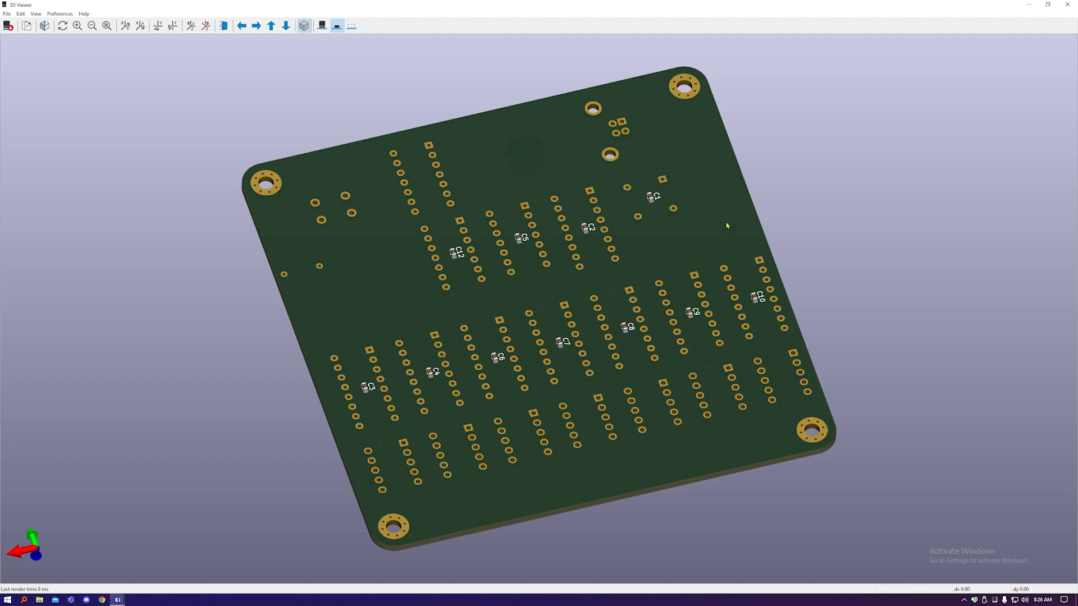
{"action": "left_click_drag", "start_coordinate": [727, 226], "coordinate": [299, 288]}
{"action": "left_click", "coordinate": [1068, 5]}
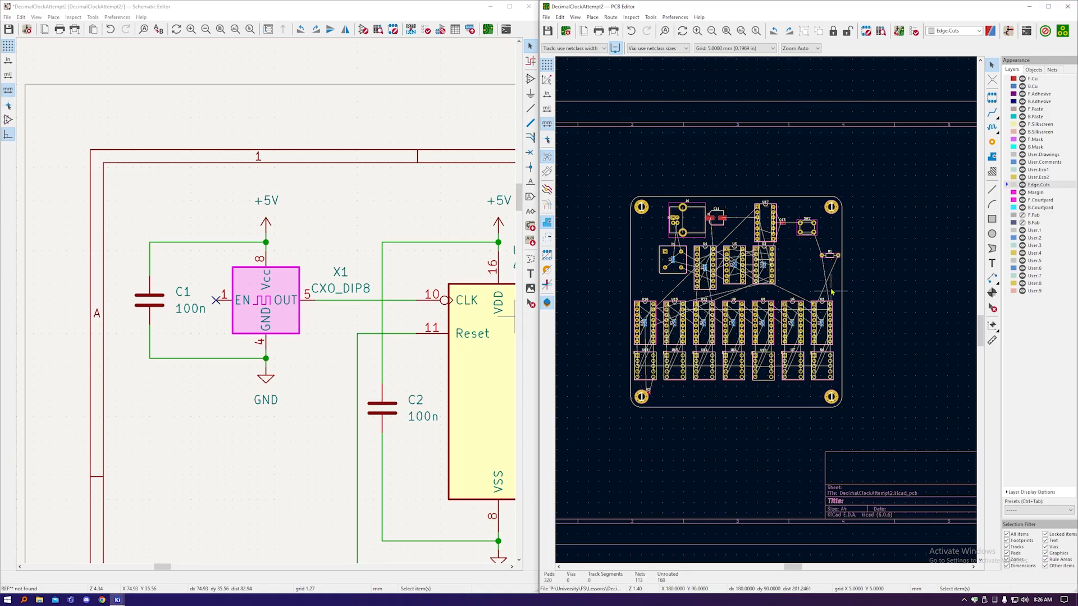
Step: Move the upper group of circuit footprints, without the mounting holes, off the board to its right
{"action": "left_click_drag", "start_coordinate": [831, 288], "coordinate": [671, 218]}
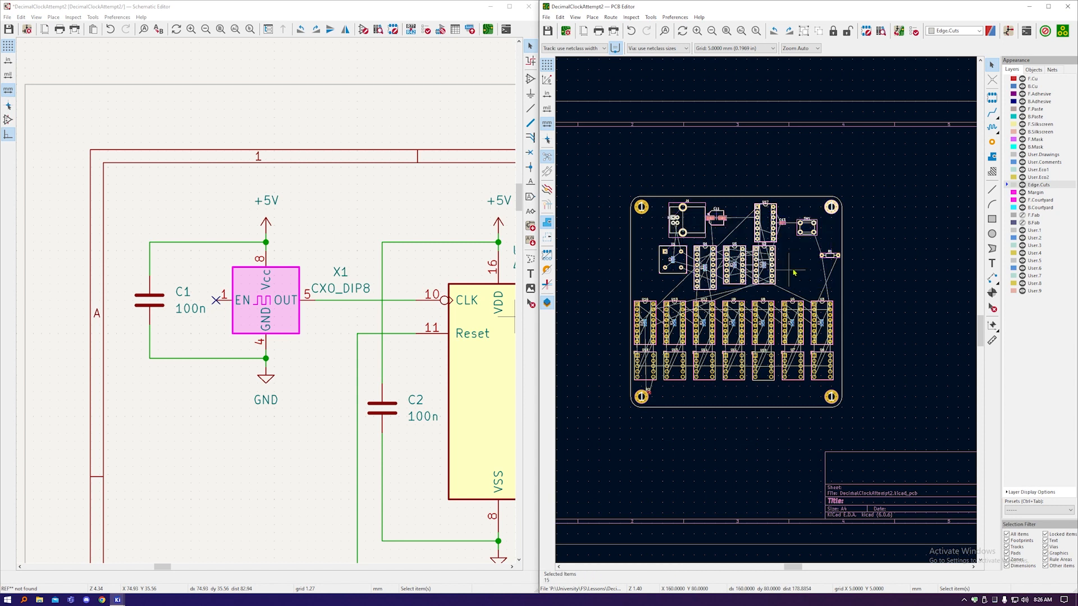
{"action": "left_click_drag", "start_coordinate": [674, 229], "coordinate": [686, 232]}
{"action": "left_click_drag", "start_coordinate": [830, 283], "coordinate": [655, 235]}
{"action": "key", "text": "m"}
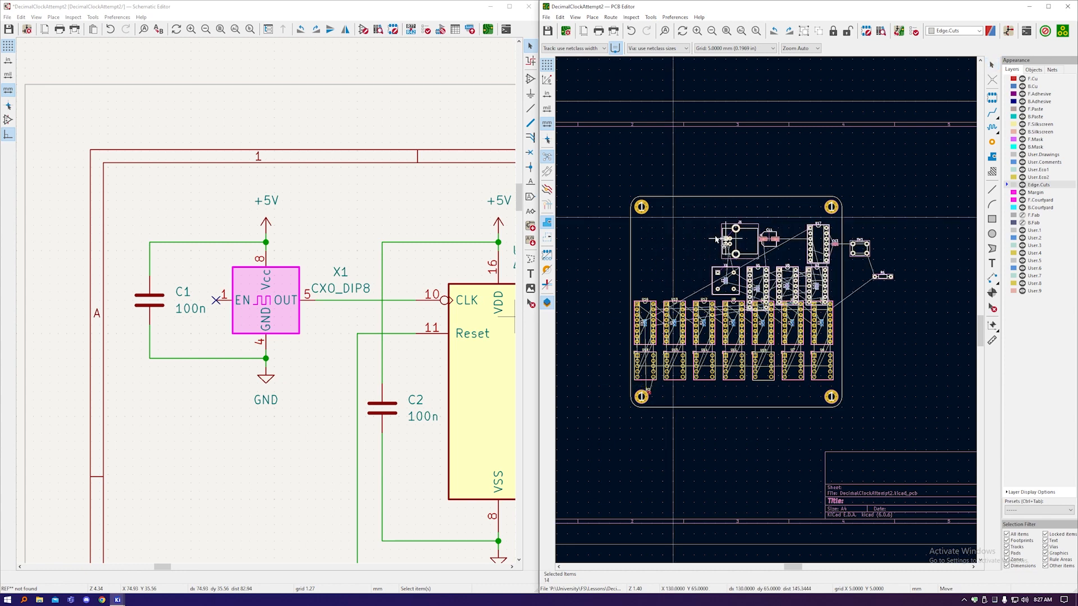
{"action": "scroll", "coordinate": [557, 221], "scroll_direction": "down", "scroll_amount": 3}
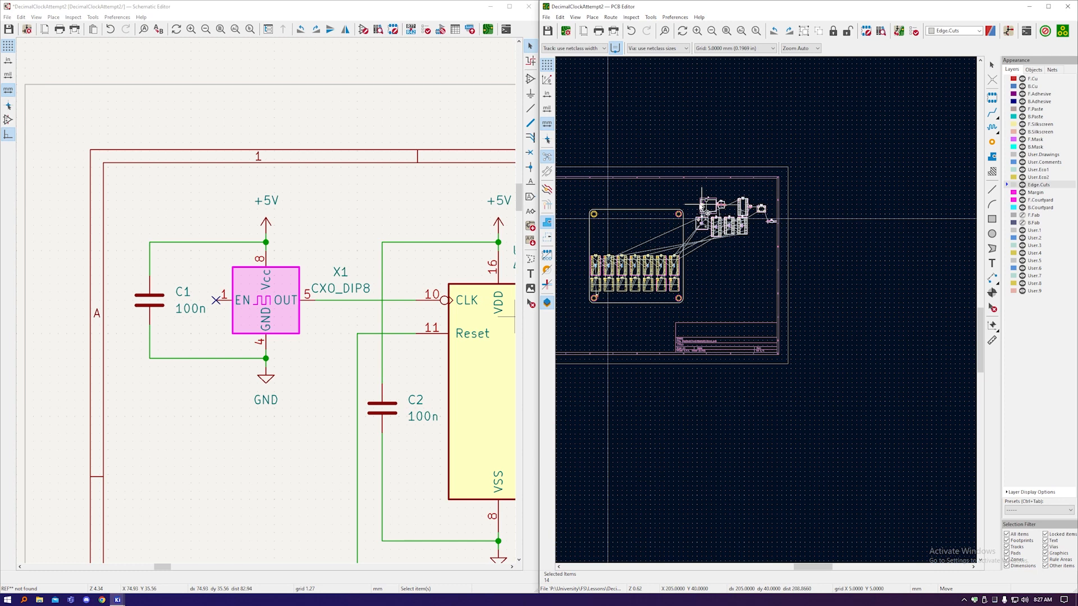
{"action": "left_click", "coordinate": [702, 206]}
Step: Clear the board by moving the two rows of footprints with their capacitors to below the drawing sheet
{"action": "scroll", "coordinate": [709, 335], "scroll_direction": "up", "scroll_amount": 3}
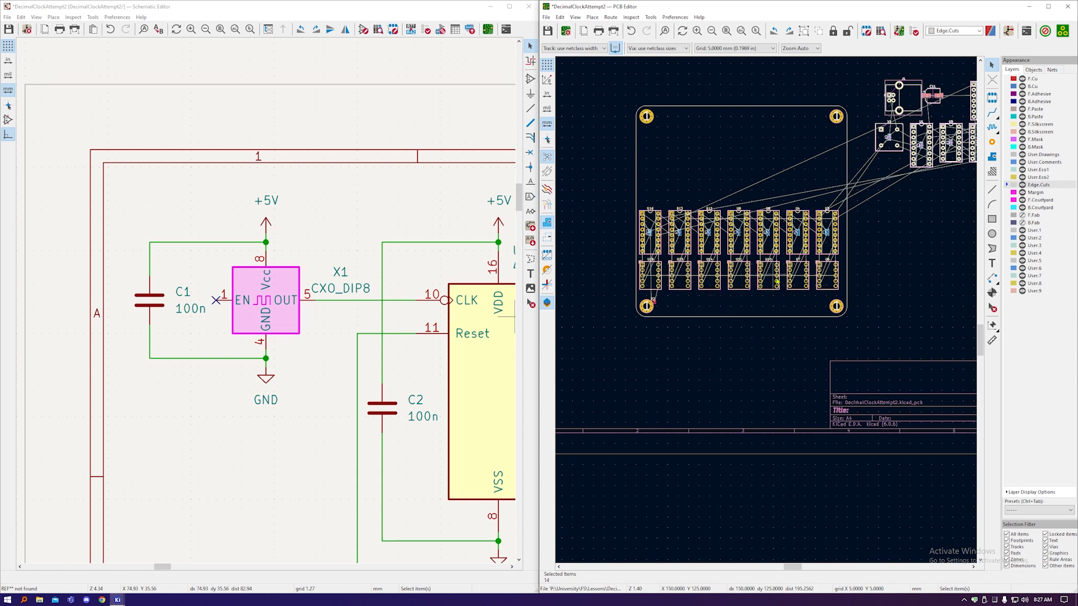
{"action": "left_click_drag", "start_coordinate": [835, 299], "coordinate": [868, 233]}
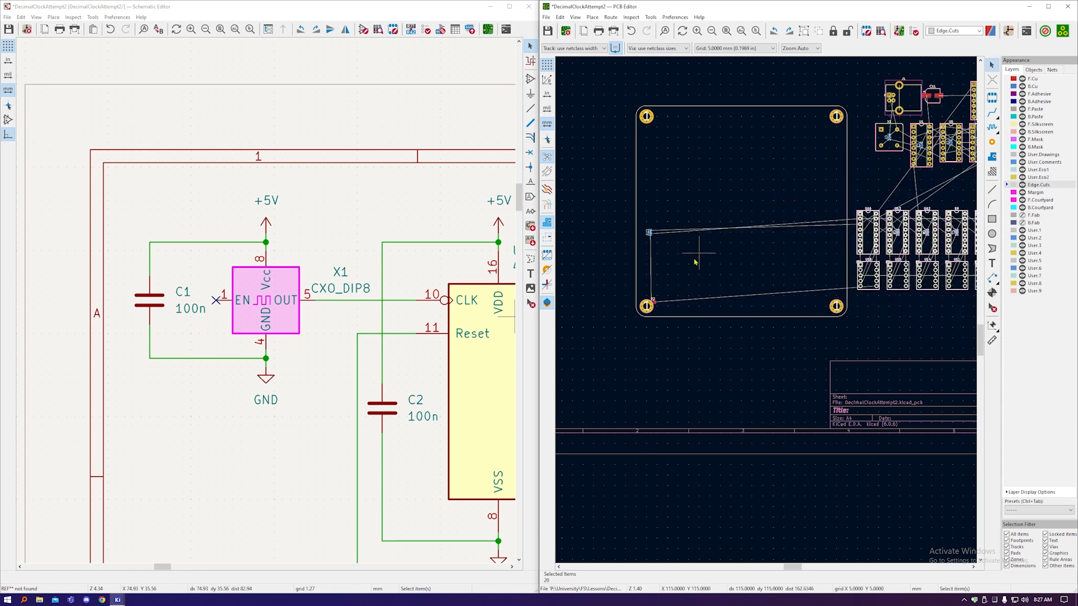
{"action": "key", "text": "ctrl+z"}
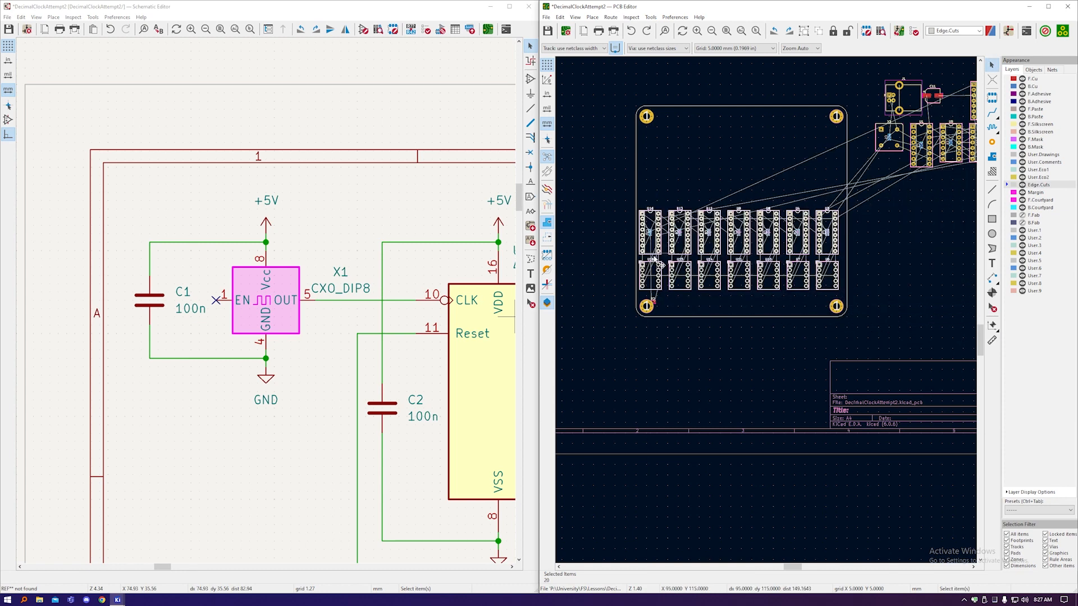
{"action": "left_click", "coordinate": [650, 233]}
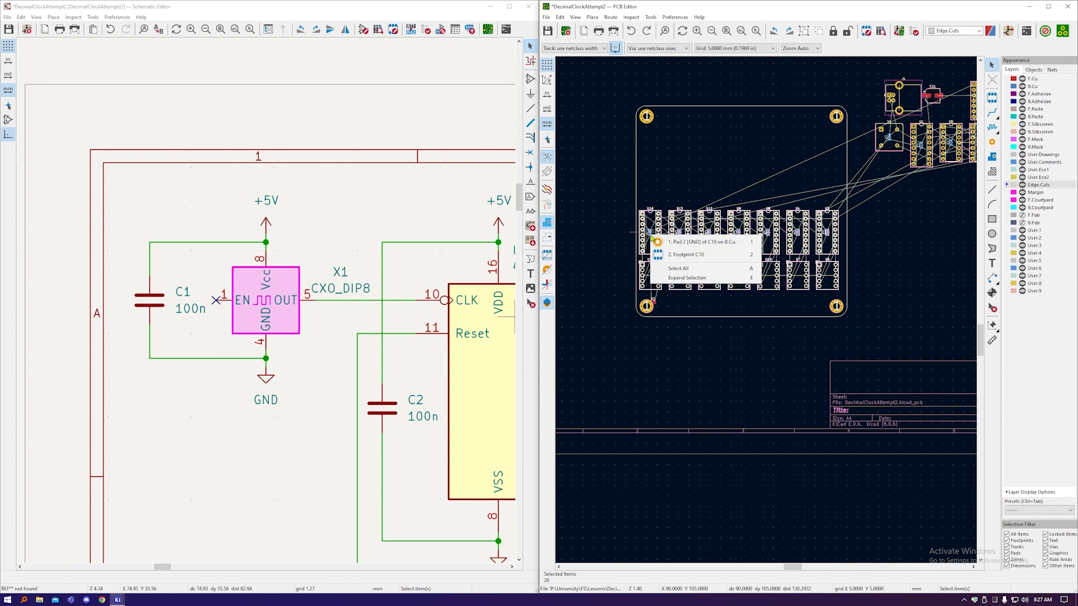
{"action": "left_click", "coordinate": [655, 192]}
{"action": "left_click_drag", "start_coordinate": [828, 201], "coordinate": [758, 428]}
{"action": "scroll", "coordinate": [671, 249], "scroll_direction": "down", "scroll_amount": 4}
{"action": "scroll", "coordinate": [681, 236], "scroll_direction": "up", "scroll_amount": 3}
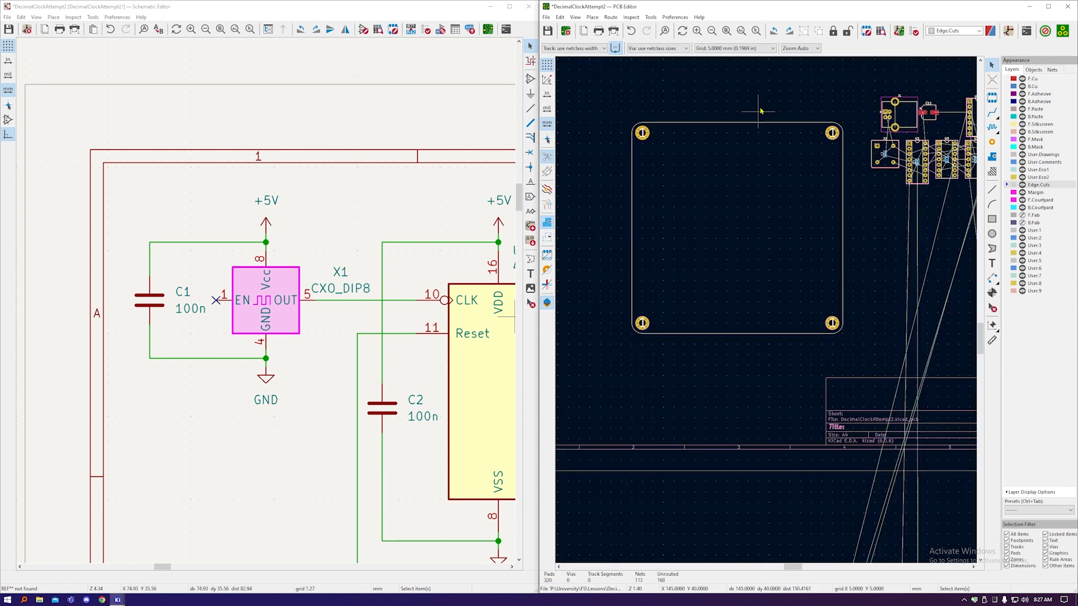
Step: Set the PCB grid to 1.2700 mm (0.0500 in)
{"action": "left_click", "coordinate": [758, 49]}
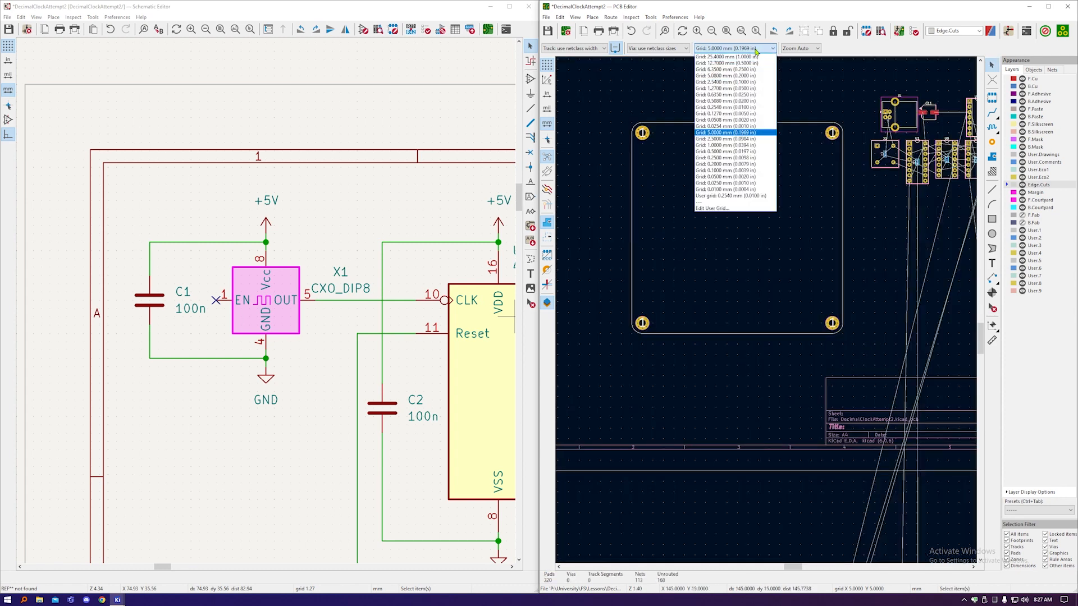
{"action": "left_click", "coordinate": [753, 83]}
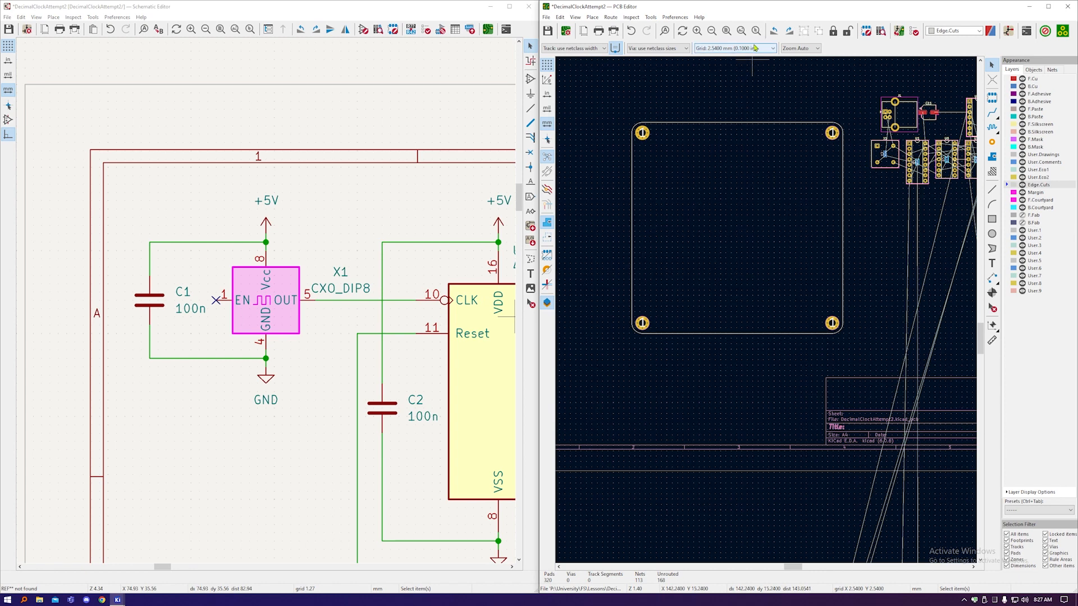
{"action": "left_click", "coordinate": [758, 49]}
{"action": "left_click", "coordinate": [758, 88]}
Step: Move the board outline and mounting holes together so the top-left hole sits at X 76.2, Y 50.8 mm
{"action": "left_click_drag", "start_coordinate": [850, 347], "coordinate": [600, 87]}
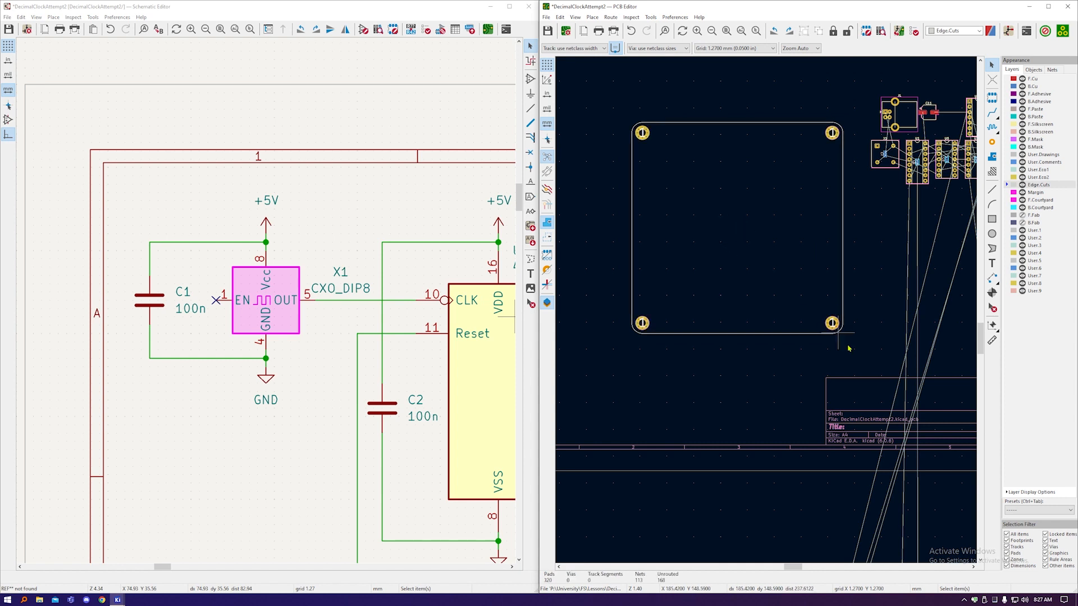
{"action": "left_click_drag", "start_coordinate": [860, 350], "coordinate": [594, 85]}
{"action": "key", "text": "m"}
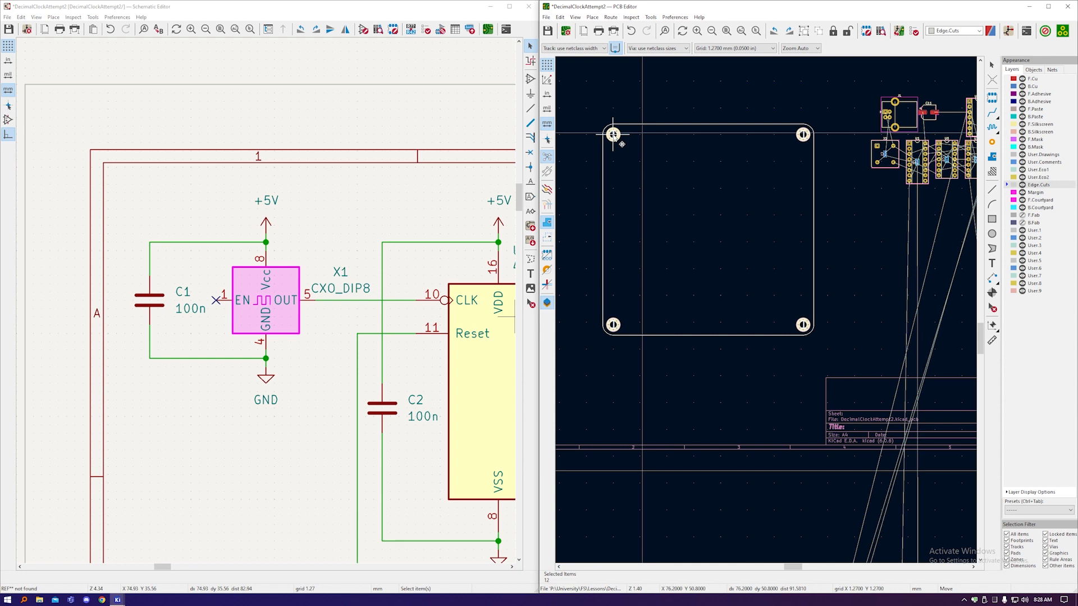
{"action": "right_click", "coordinate": [614, 134]}
{"action": "mouse_move", "coordinate": [654, 214]}
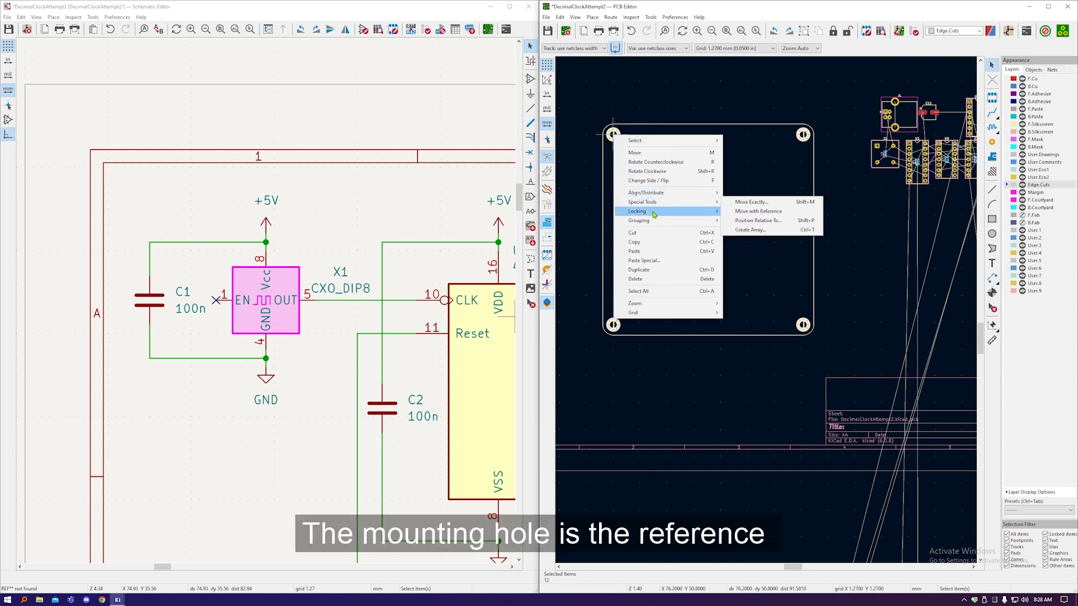
{"action": "left_click", "coordinate": [744, 212]}
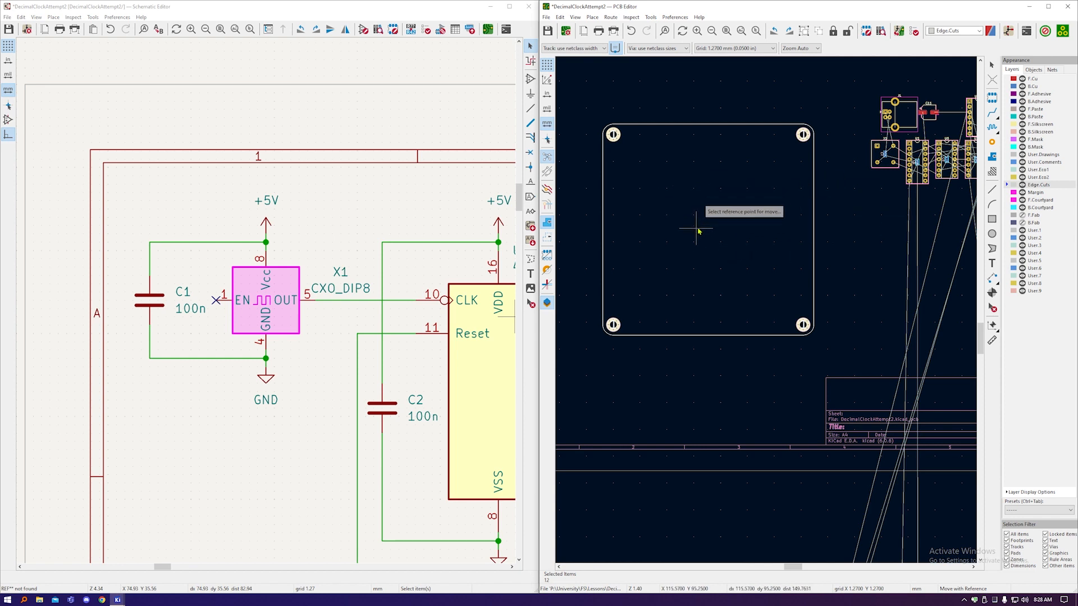
{"action": "key", "text": "Escape"}
Step: Set the PCB grid to 5 mm and move the board with its holes by its centre point onto the drawing sheet's top-left corner
{"action": "left_click", "coordinate": [738, 49]}
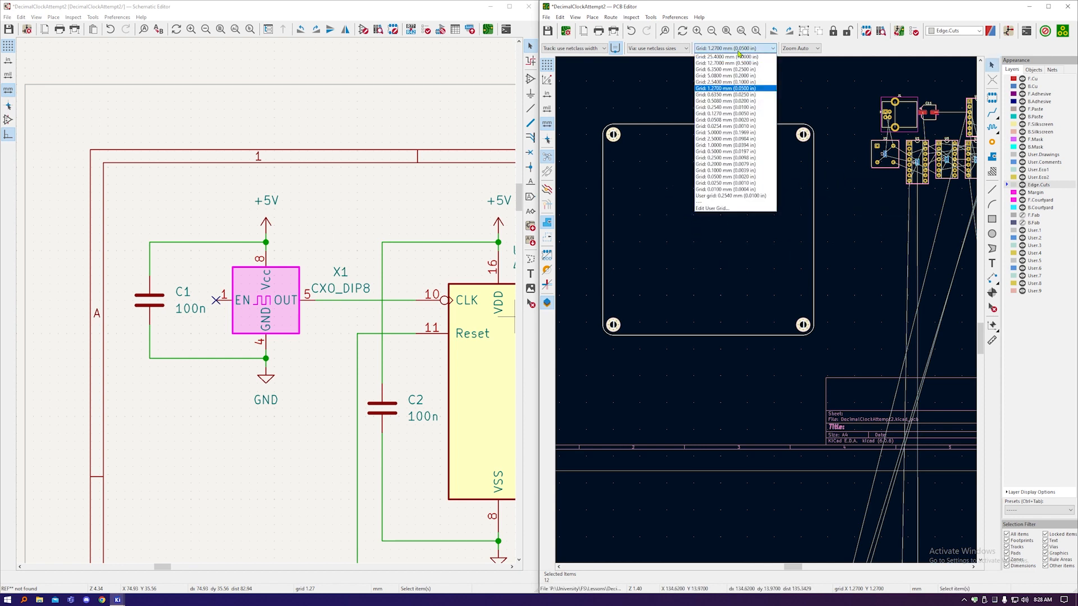
{"action": "left_click", "coordinate": [742, 135]}
{"action": "left_click_drag", "start_coordinate": [826, 353], "coordinate": [589, 109]}
{"action": "right_click", "coordinate": [613, 135]}
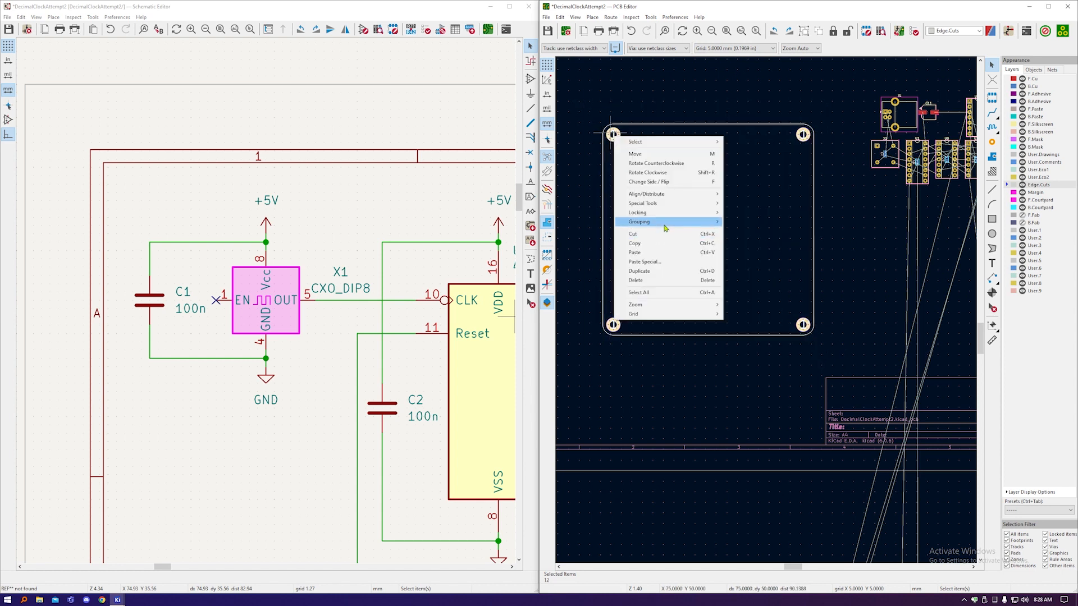
{"action": "mouse_move", "coordinate": [671, 208]}
{"action": "left_click", "coordinate": [746, 213]}
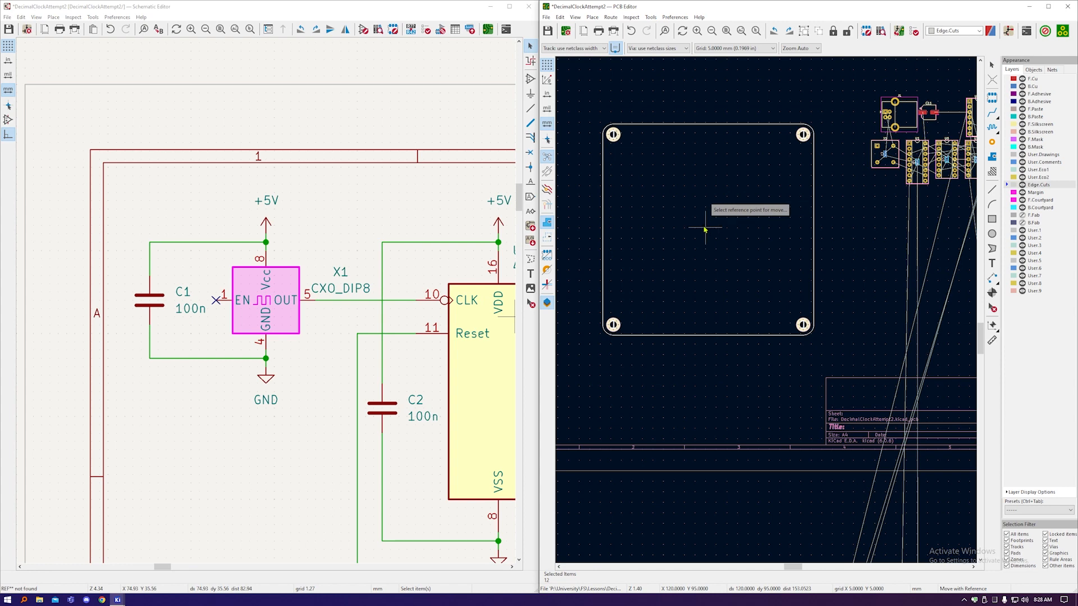
{"action": "left_click", "coordinate": [704, 228]}
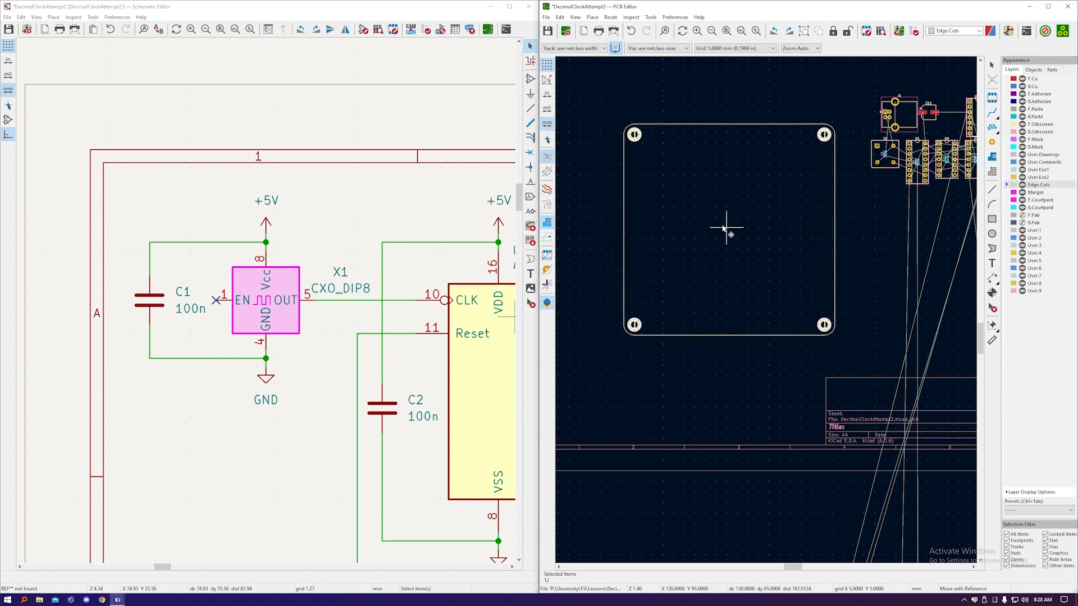
{"action": "scroll", "coordinate": [724, 228], "scroll_direction": "down", "scroll_amount": 3}
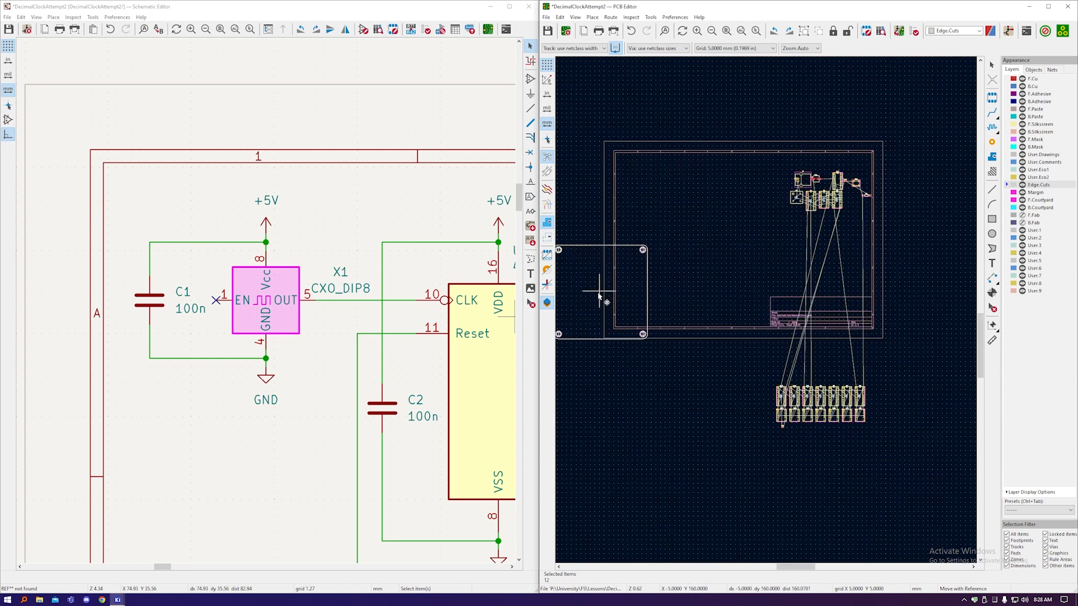
{"action": "left_click", "coordinate": [605, 144]}
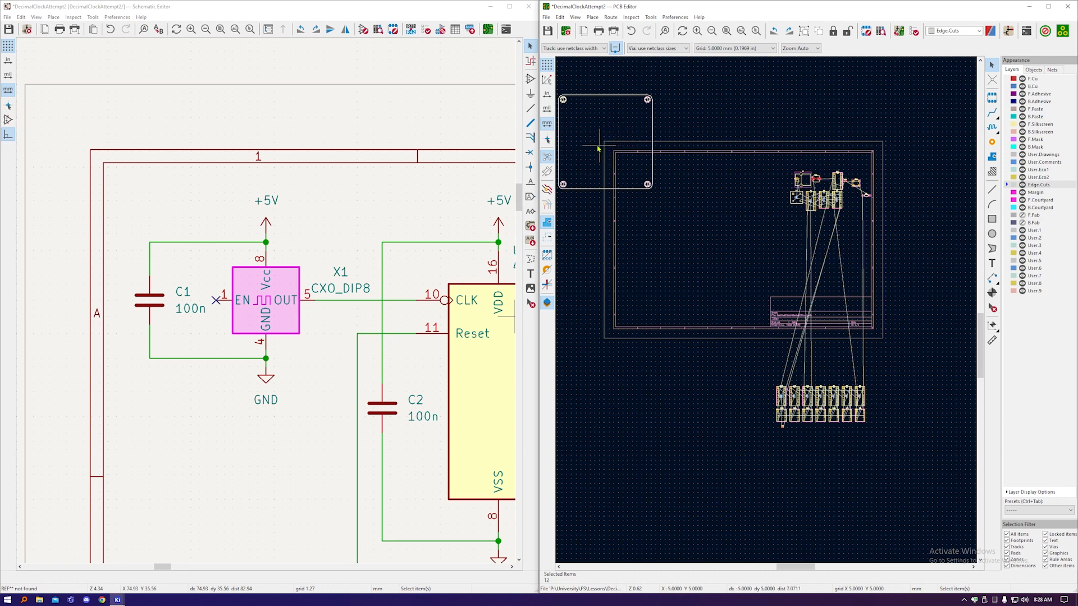
{"action": "scroll", "coordinate": [684, 207], "scroll_direction": "up", "scroll_amount": 3}
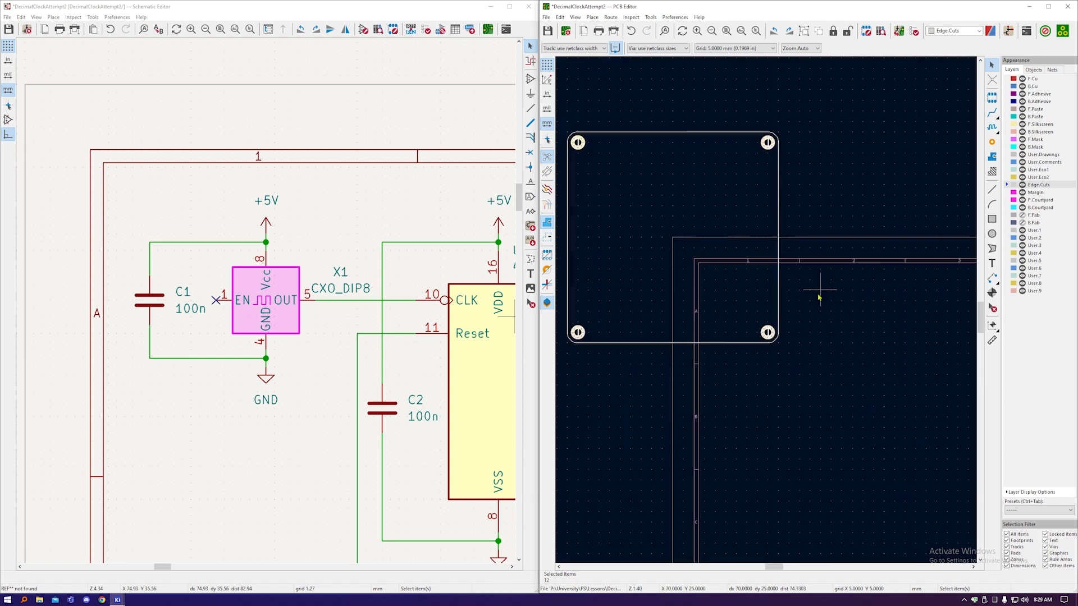
{"action": "left_click", "coordinate": [817, 291]}
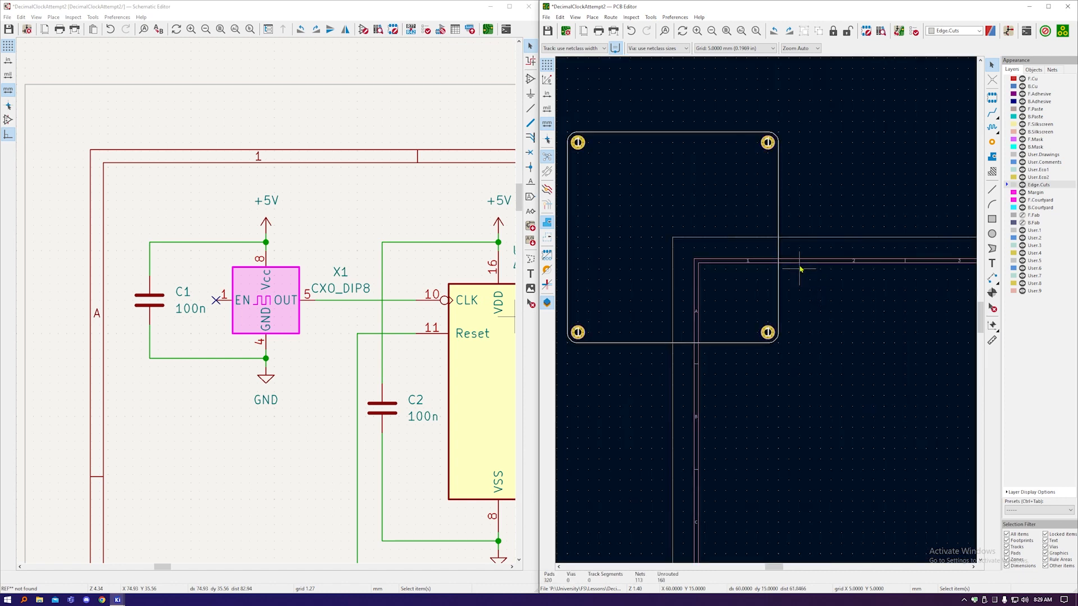
Step: Set the grid to 1.2700 mm and move the board with its holes by its centre point to X 114.3, Y 88.9 mm
{"action": "scroll", "coordinate": [800, 269], "scroll_direction": "down", "scroll_amount": 1}
{"action": "scroll", "coordinate": [736, 239], "scroll_direction": "up", "scroll_amount": 1}
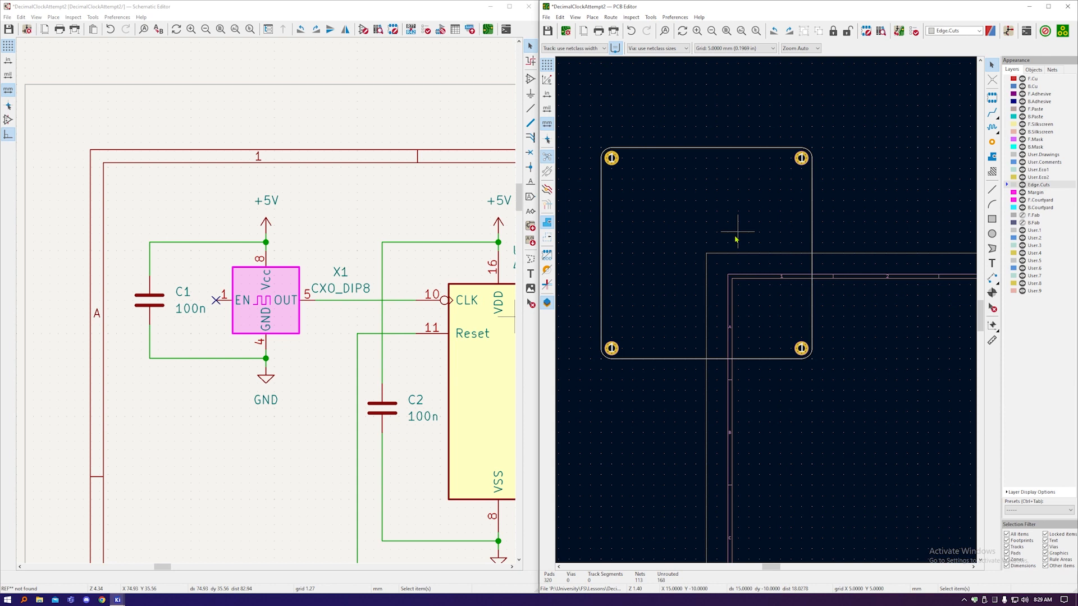
{"action": "left_click", "coordinate": [706, 50]}
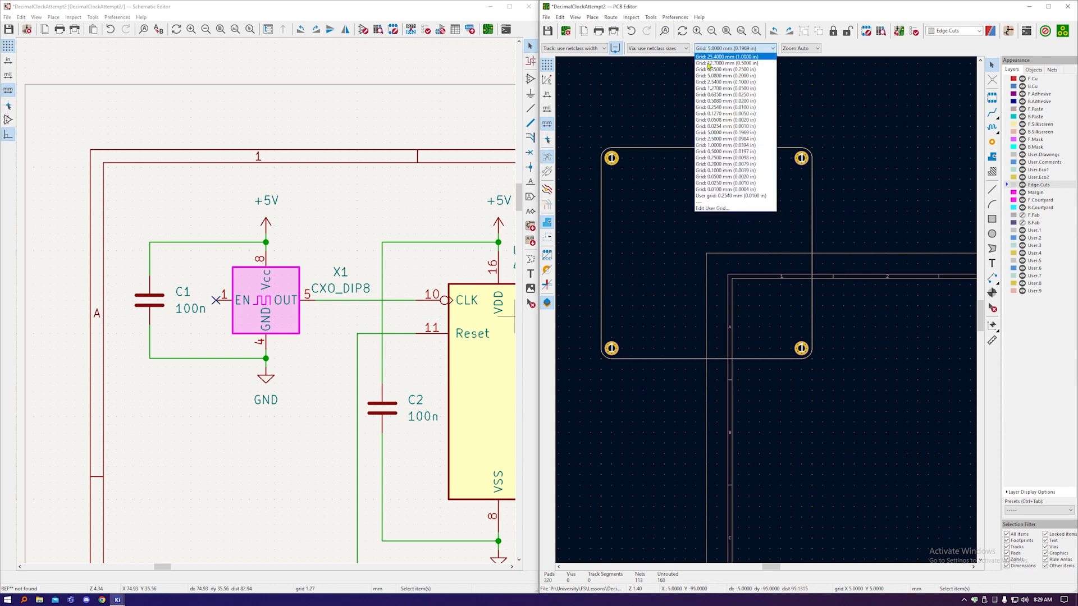
{"action": "left_click", "coordinate": [713, 89]}
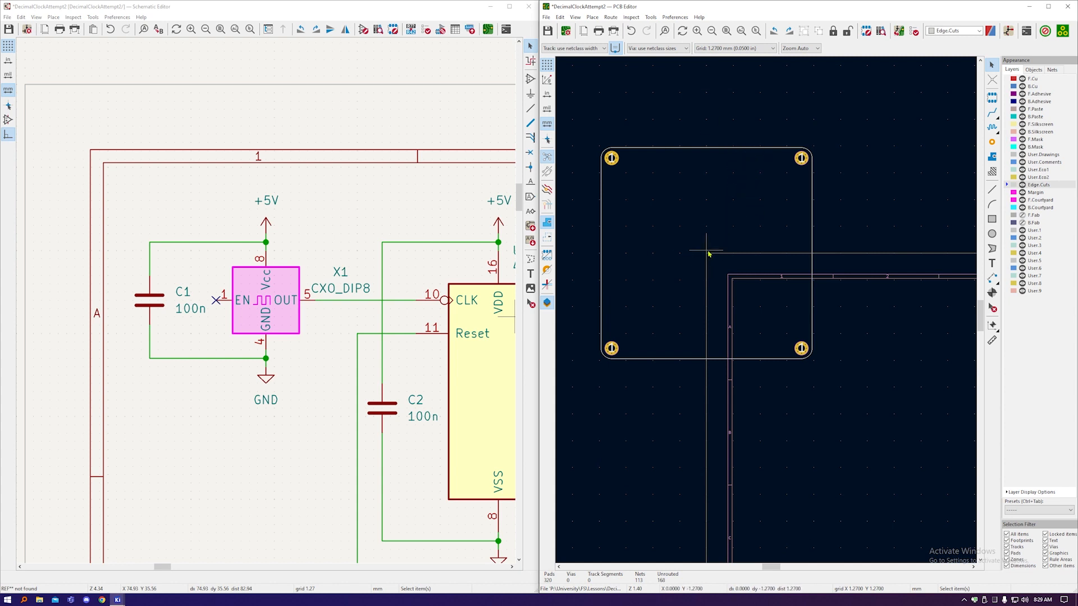
{"action": "left_click_drag", "start_coordinate": [586, 128], "coordinate": [847, 399]}
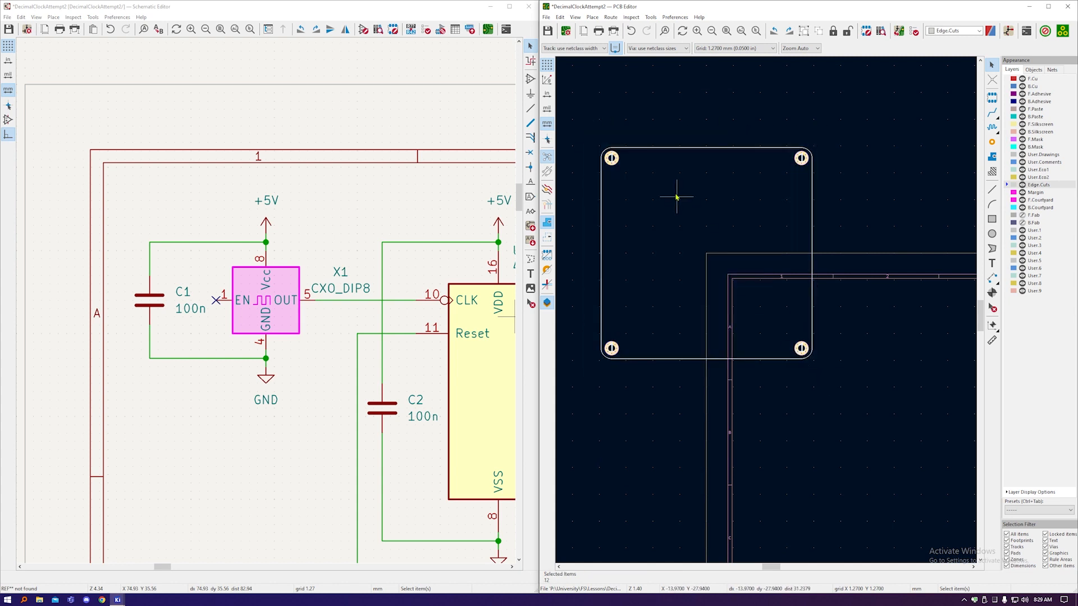
{"action": "right_click", "coordinate": [613, 160]}
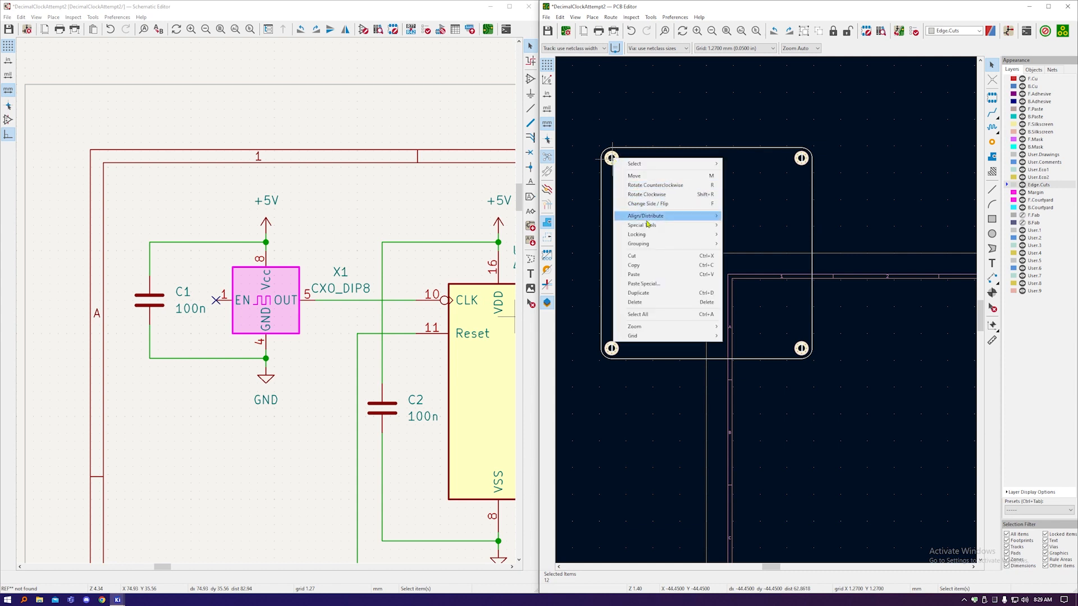
{"action": "mouse_move", "coordinate": [659, 225]}
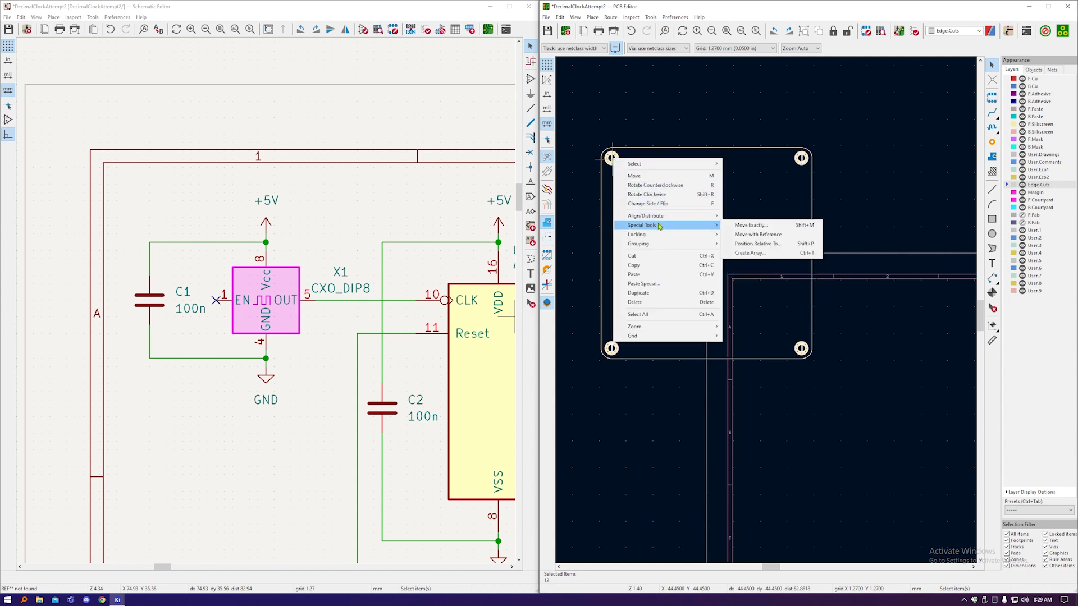
{"action": "left_click", "coordinate": [750, 234]}
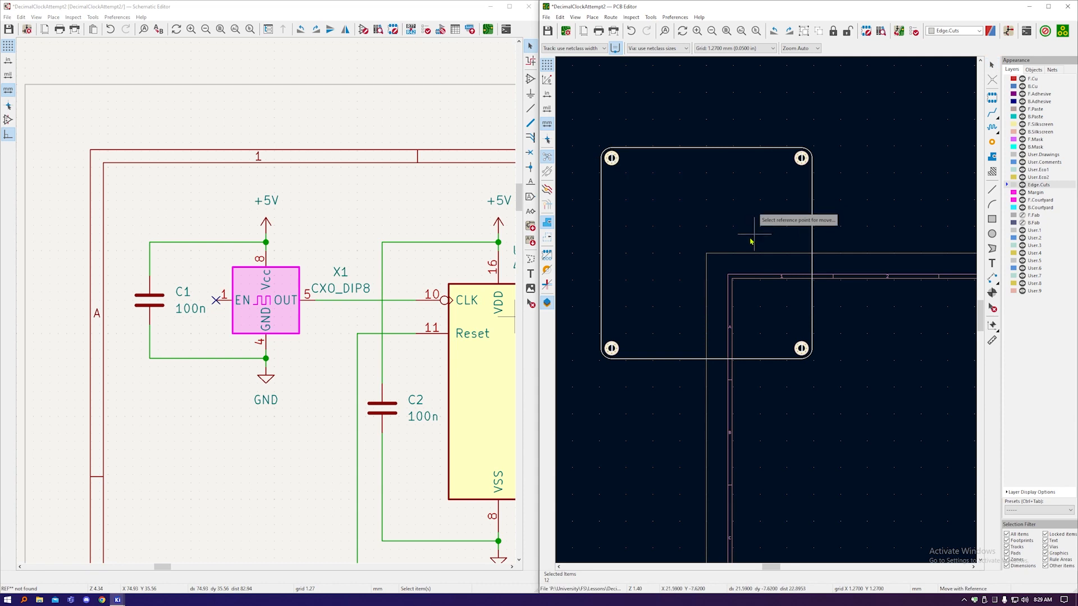
{"action": "left_click", "coordinate": [706, 253]}
{"action": "scroll", "coordinate": [692, 214], "scroll_direction": "down", "scroll_amount": 5}
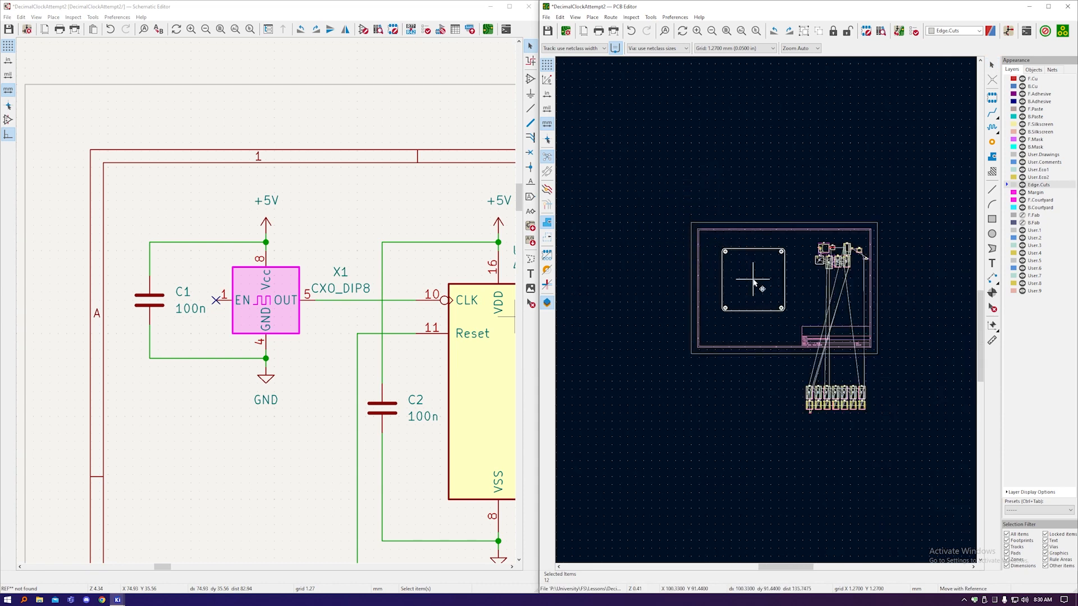
{"action": "scroll", "coordinate": [754, 282], "scroll_direction": "up", "scroll_amount": 5}
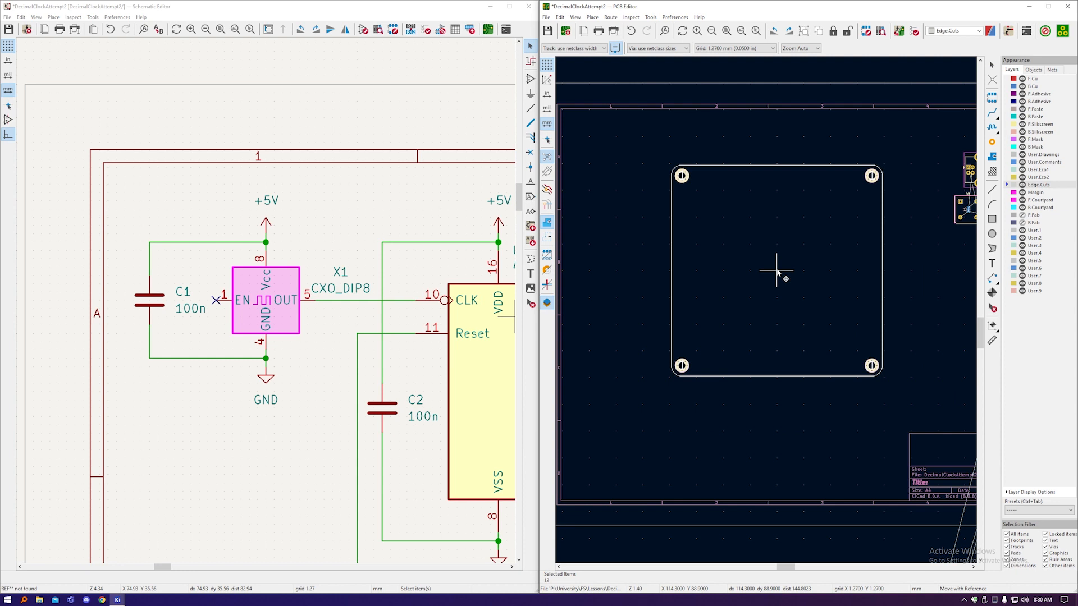
{"action": "left_click", "coordinate": [777, 273]}
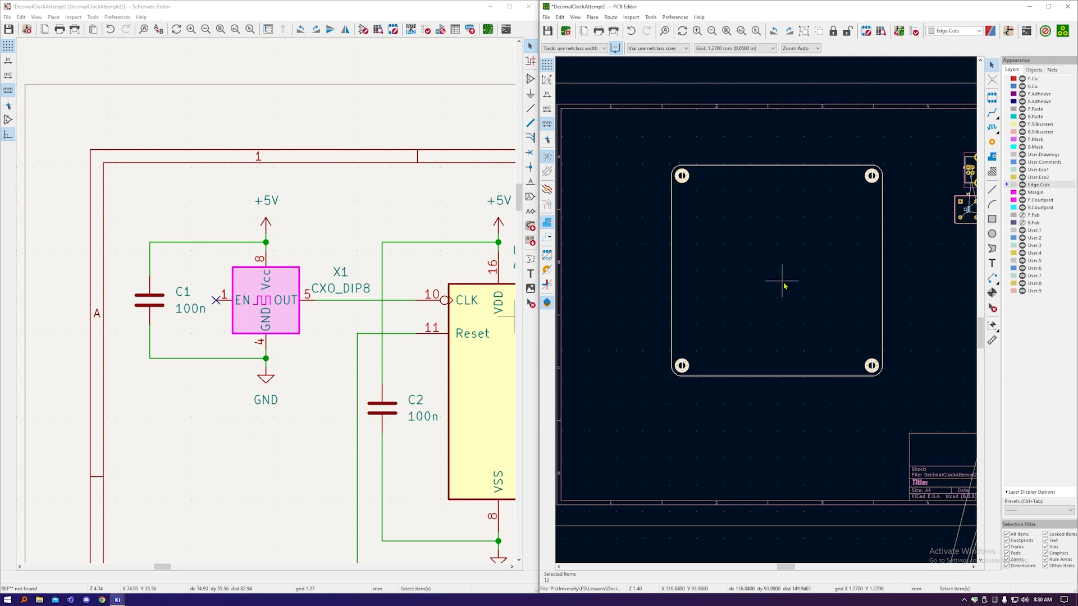
Step: Move the two rows of footprints with their capacitors and R2 from below the sheet onto the lower half of the board
{"action": "scroll", "coordinate": [779, 274], "scroll_direction": "up", "scroll_amount": 4}
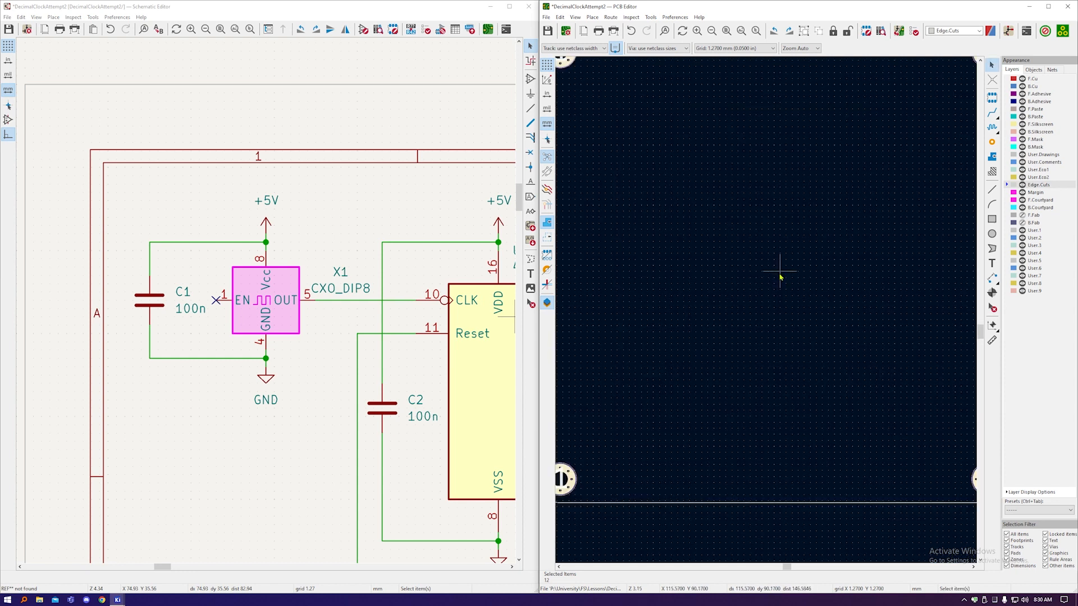
{"action": "scroll", "coordinate": [777, 268], "scroll_direction": "down", "scroll_amount": 3}
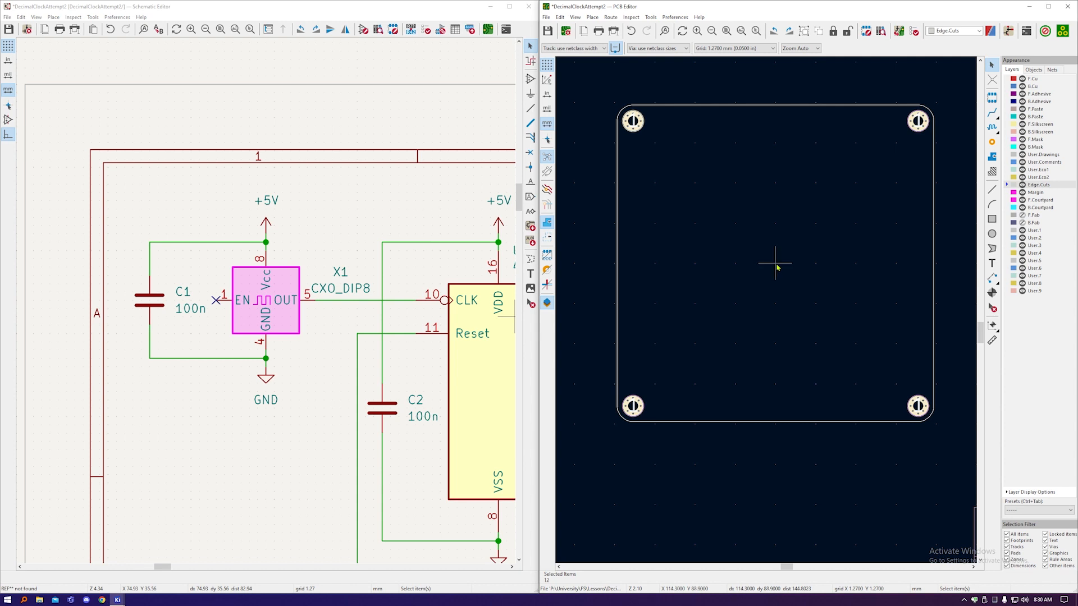
{"action": "scroll", "coordinate": [724, 278], "scroll_direction": "down", "scroll_amount": 5}
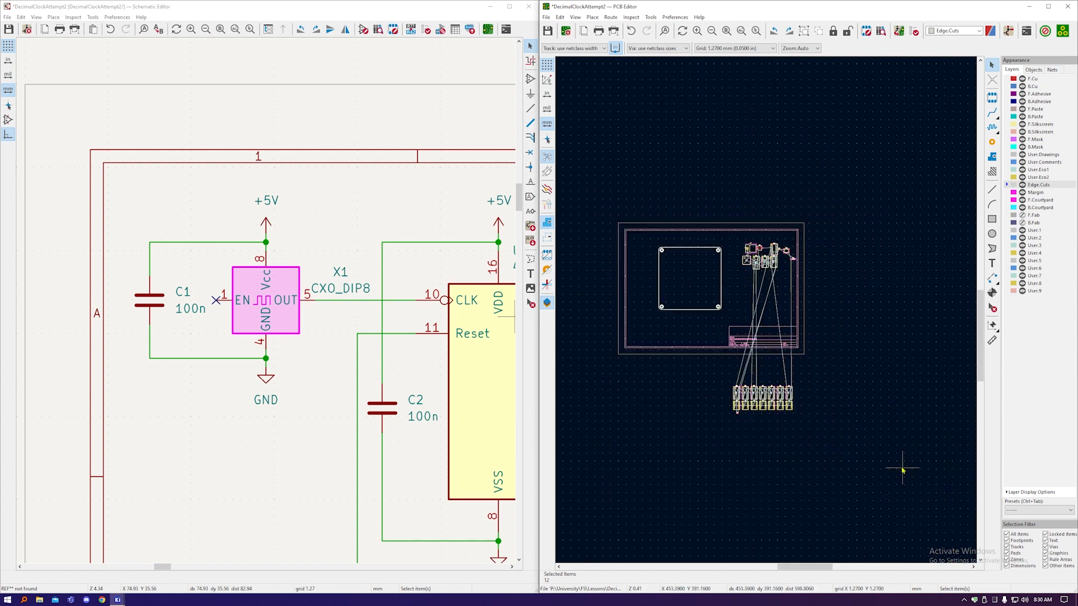
{"action": "left_click_drag", "start_coordinate": [808, 435], "coordinate": [662, 305]}
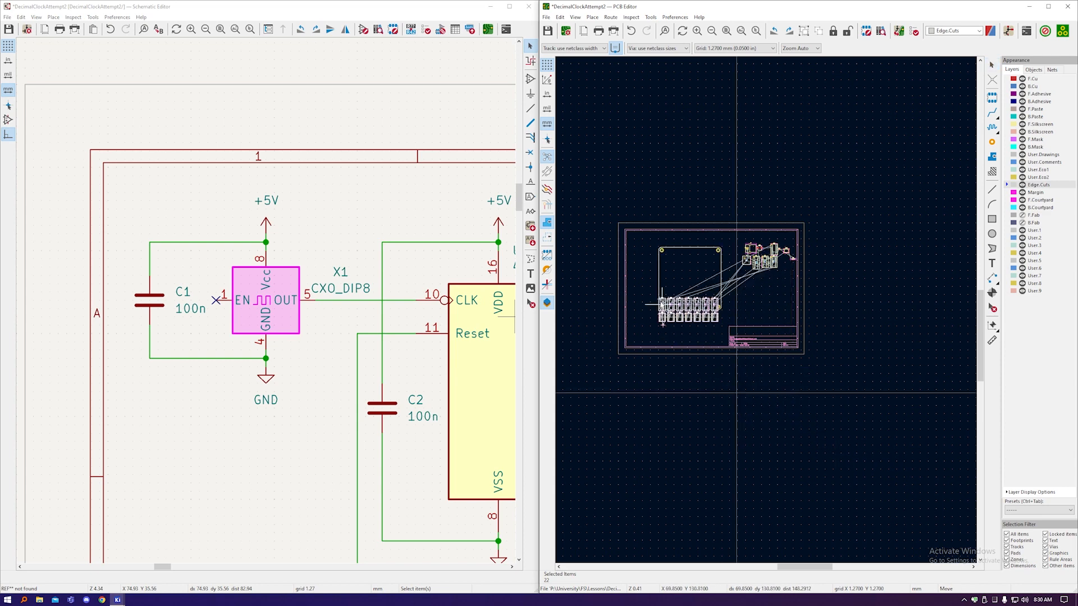
{"action": "scroll", "coordinate": [663, 306], "scroll_direction": "up", "scroll_amount": 6}
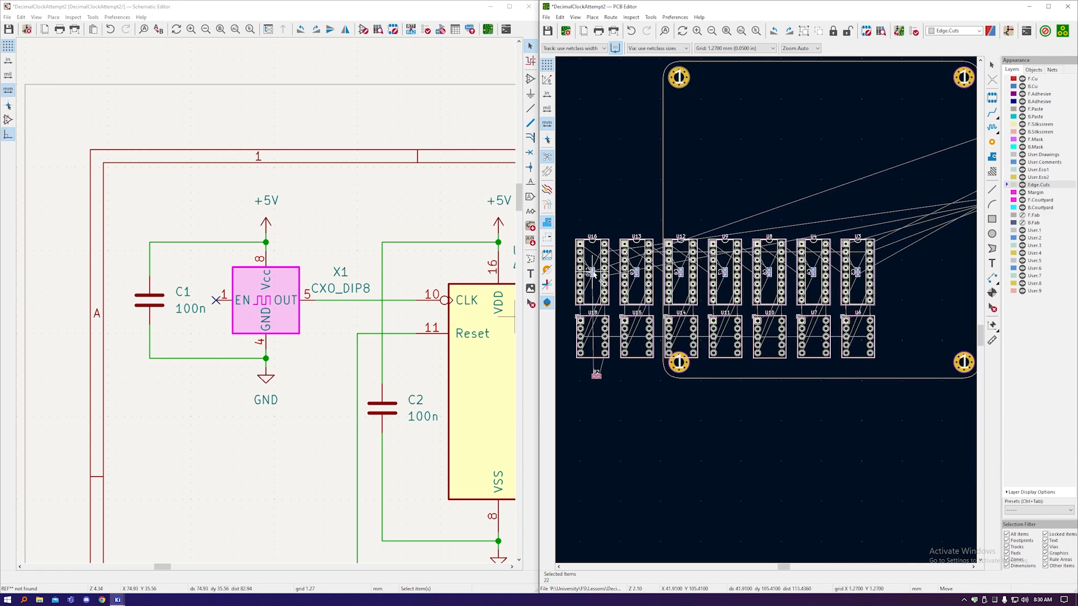
{"action": "scroll", "coordinate": [593, 274], "scroll_direction": "down", "scroll_amount": 2}
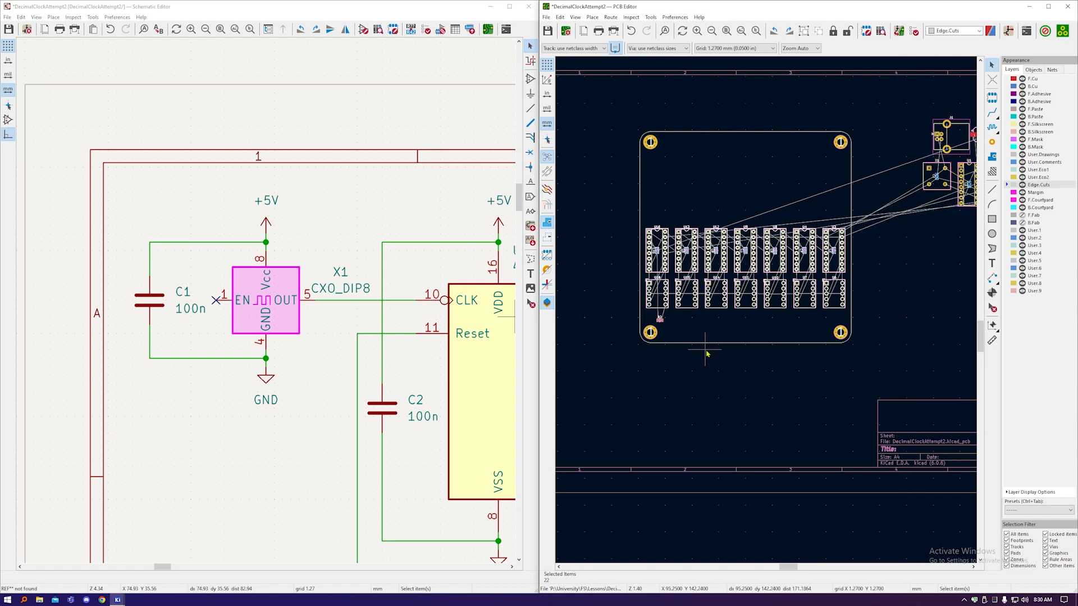
{"action": "scroll", "coordinate": [737, 272], "scroll_direction": "up", "scroll_amount": 2}
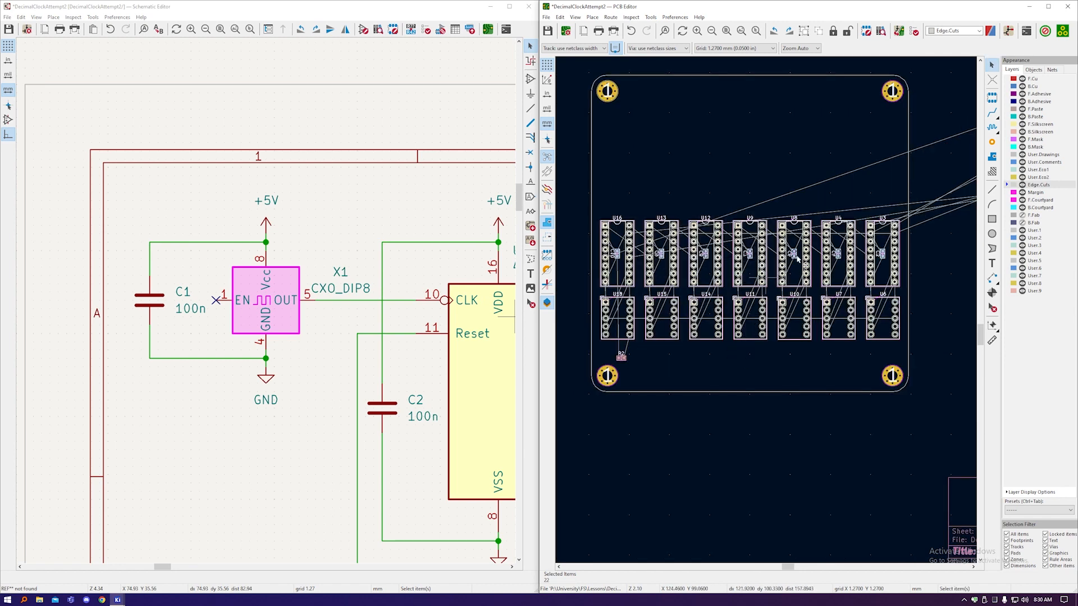
{"action": "left_click", "coordinate": [810, 356]}
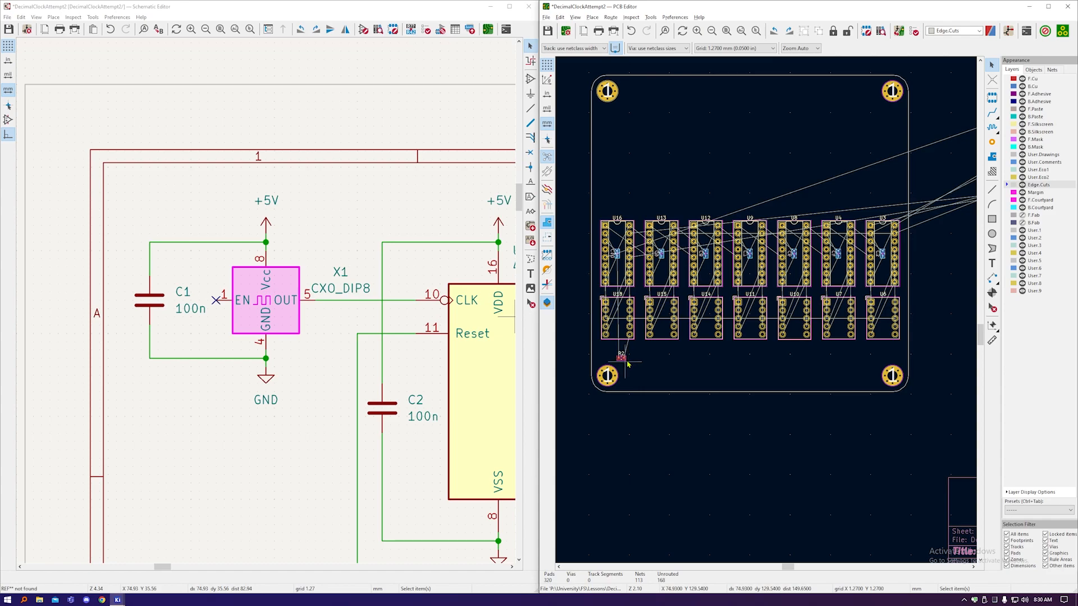
Step: Inspect the board layout in 3D from several angles with the through-hole component models shown, and return to the PCB layout
{"action": "key", "text": "alt+3"}
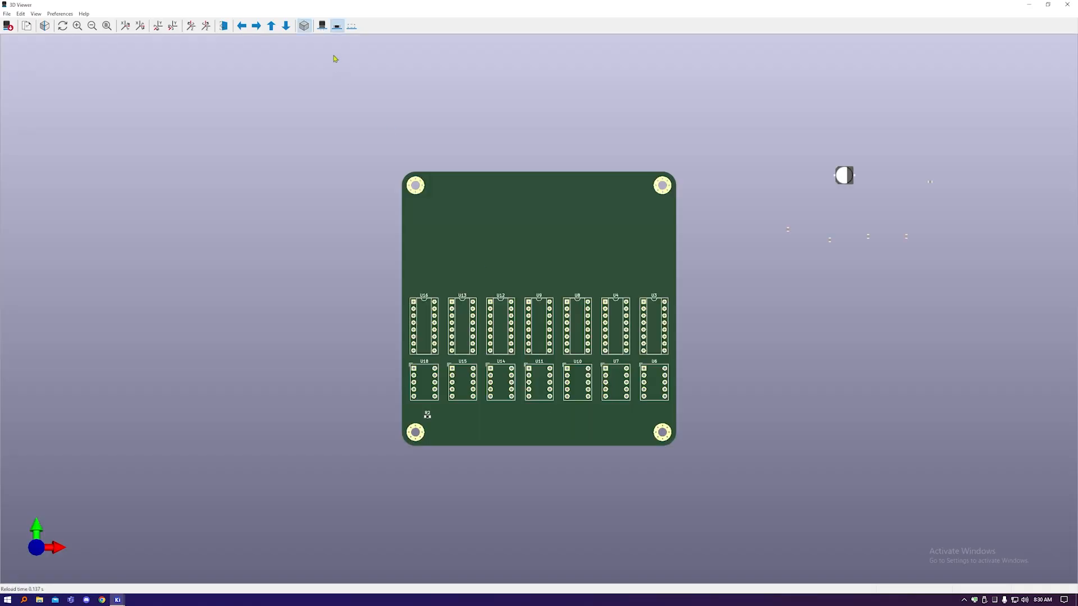
{"action": "left_click", "coordinate": [324, 28]}
{"action": "left_click_drag", "start_coordinate": [505, 213], "coordinate": [606, 221]}
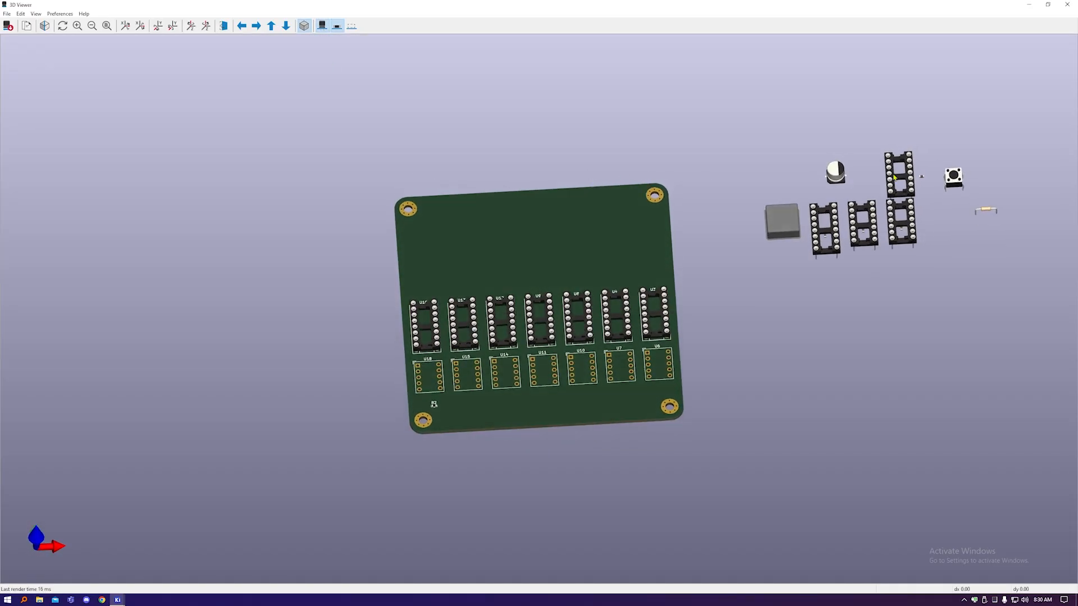
{"action": "left_click_drag", "start_coordinate": [588, 390], "coordinate": [555, 399]}
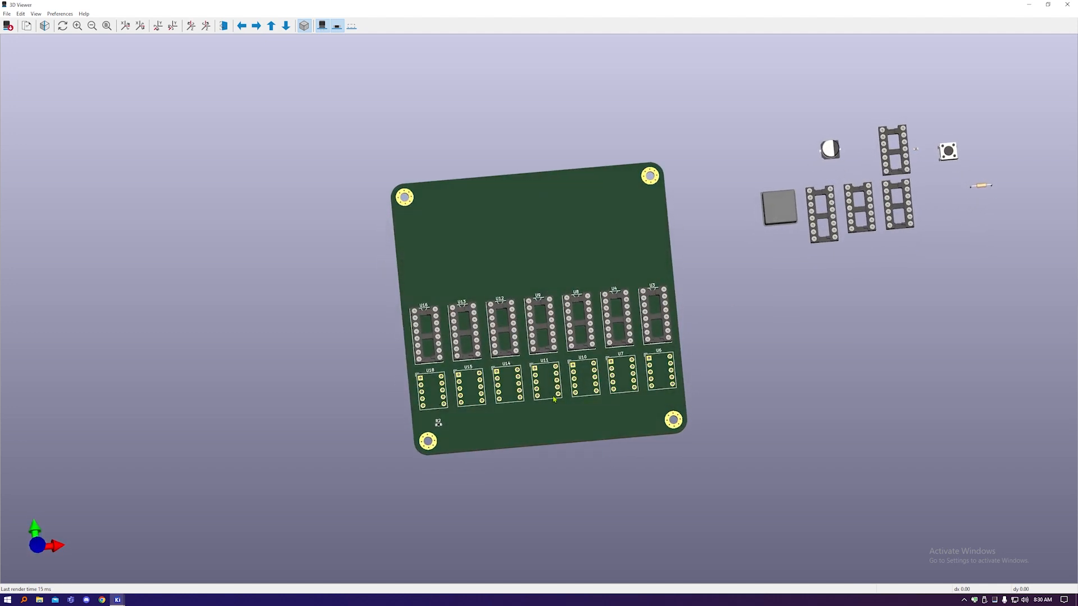
{"action": "left_click", "coordinate": [1068, 4]}
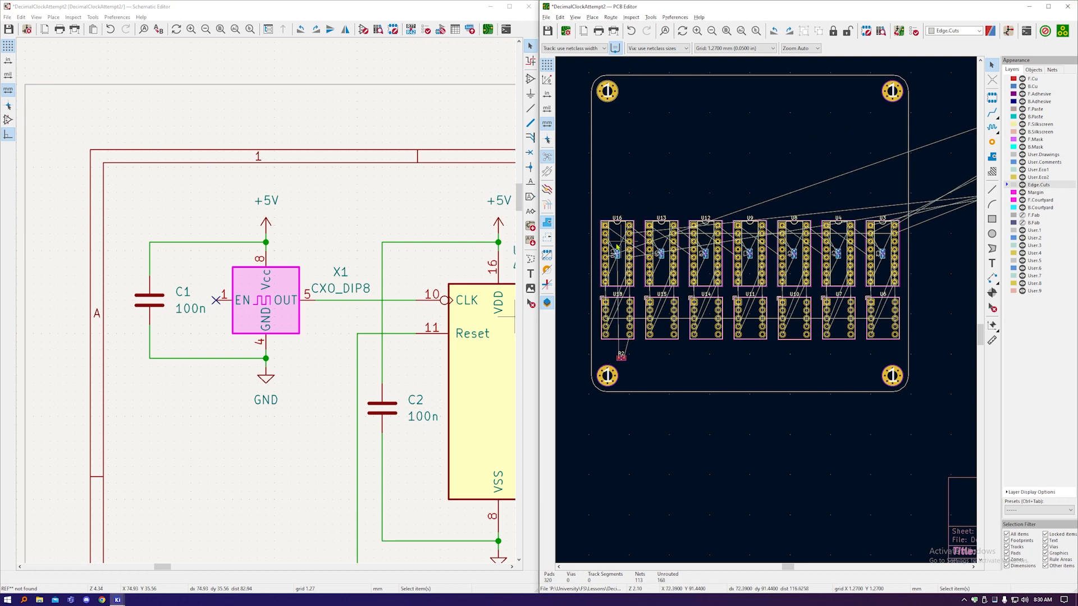
Step: Move the USB connector J1 from outside the board to its upper area, above the two rows of footprints
{"action": "scroll", "coordinate": [593, 264], "scroll_direction": "down", "scroll_amount": 3}
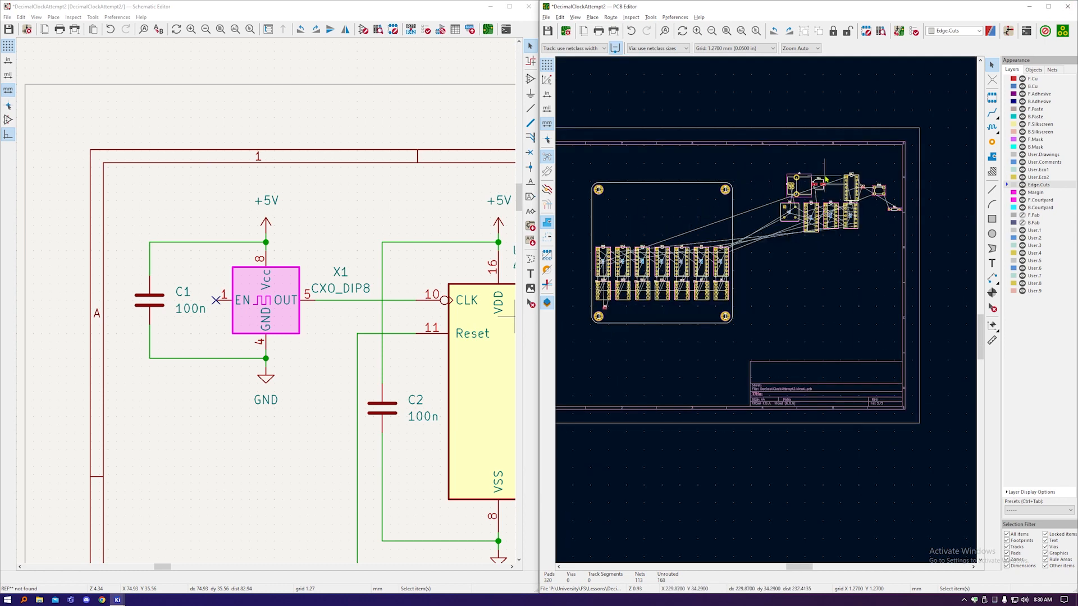
{"action": "scroll", "coordinate": [825, 171], "scroll_direction": "up", "scroll_amount": 2}
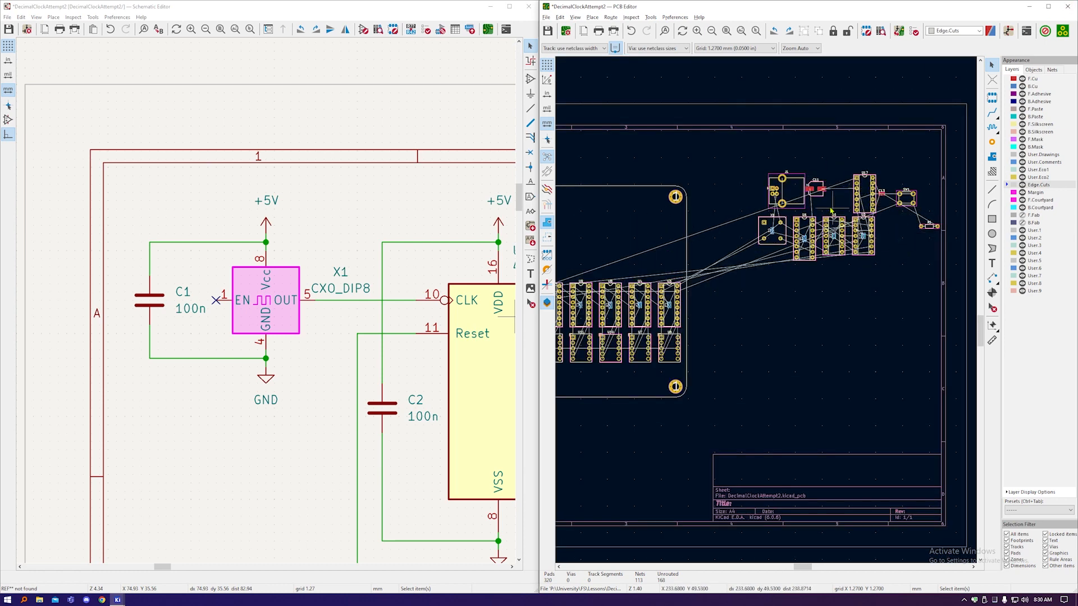
{"action": "left_click", "coordinate": [789, 192]}
{"action": "left_click_drag", "start_coordinate": [788, 191], "coordinate": [653, 213]}
{"action": "scroll", "coordinate": [906, 189], "scroll_direction": "down", "scroll_amount": 2}
{"action": "scroll", "coordinate": [654, 213], "scroll_direction": "up", "scroll_amount": 5}
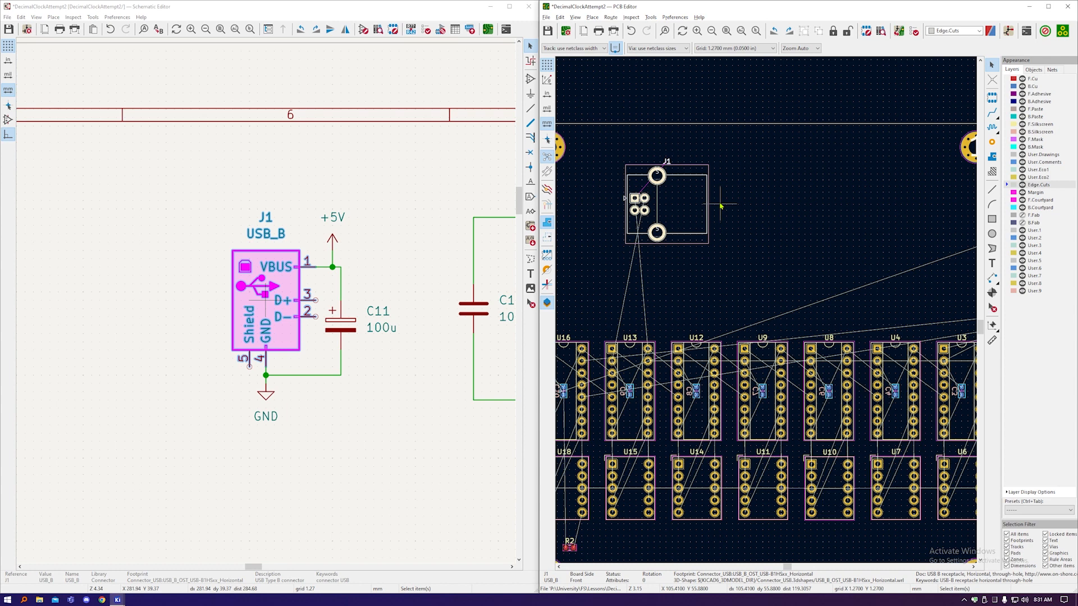
Step: Rotate J1 to 180° and move it to the board's left edge, just below the upper mounting hole, with its opening facing outward
{"action": "key", "text": "r"}
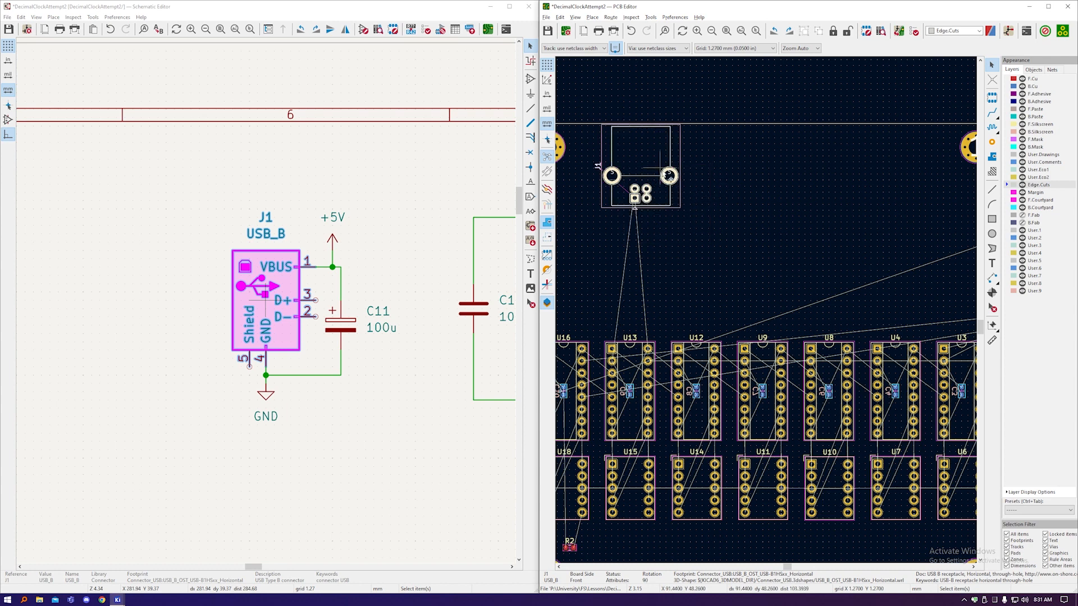
{"action": "key", "text": "m"}
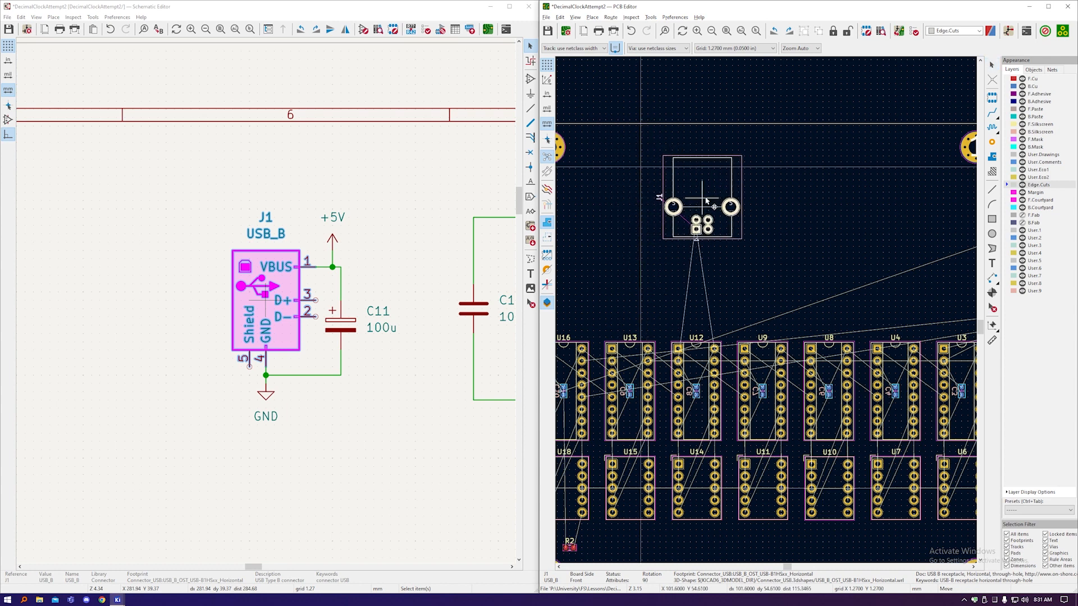
{"action": "scroll", "coordinate": [706, 201], "scroll_direction": "down", "scroll_amount": 3}
{"action": "key", "text": "r"}
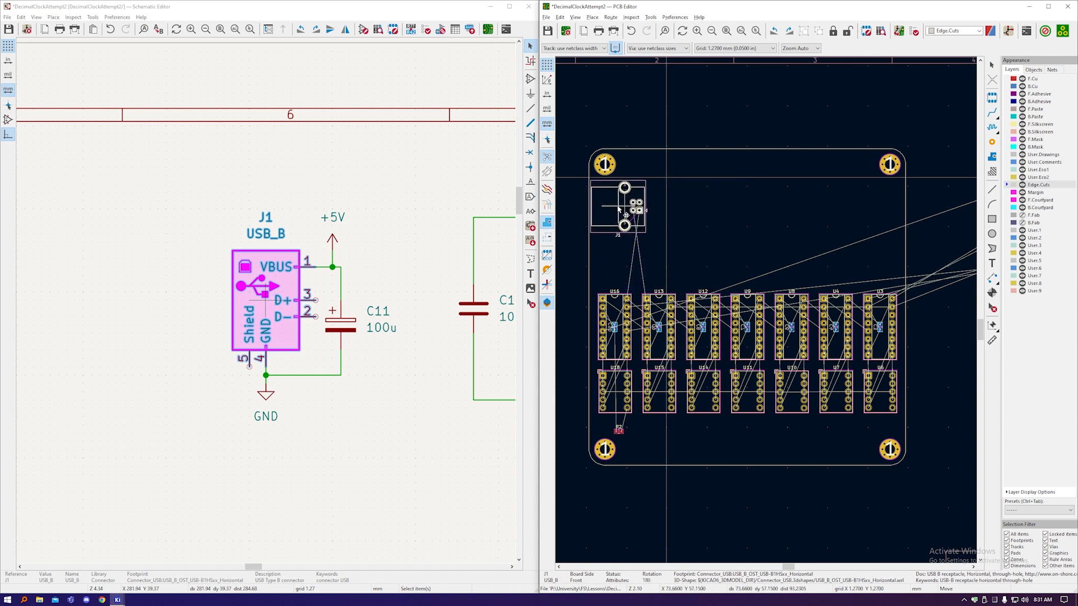
{"action": "left_click", "coordinate": [619, 209]}
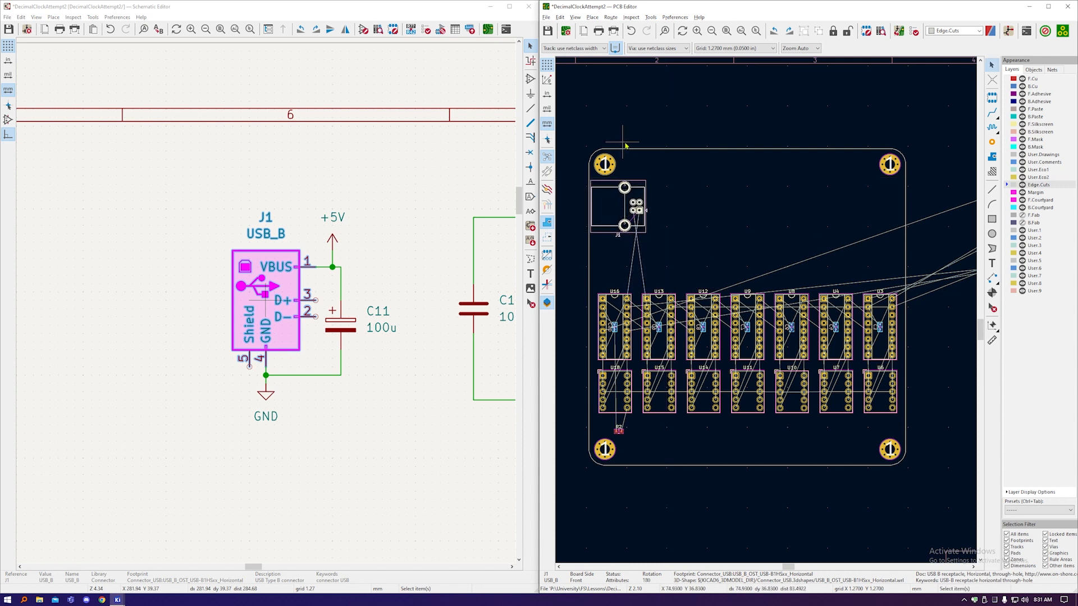
Step: Move capacitor C11 from outside the board to just right of J1's pins and rotate it to -90°
{"action": "scroll", "coordinate": [629, 185], "scroll_direction": "up", "scroll_amount": 1}
{"action": "scroll", "coordinate": [627, 192], "scroll_direction": "down", "scroll_amount": 3}
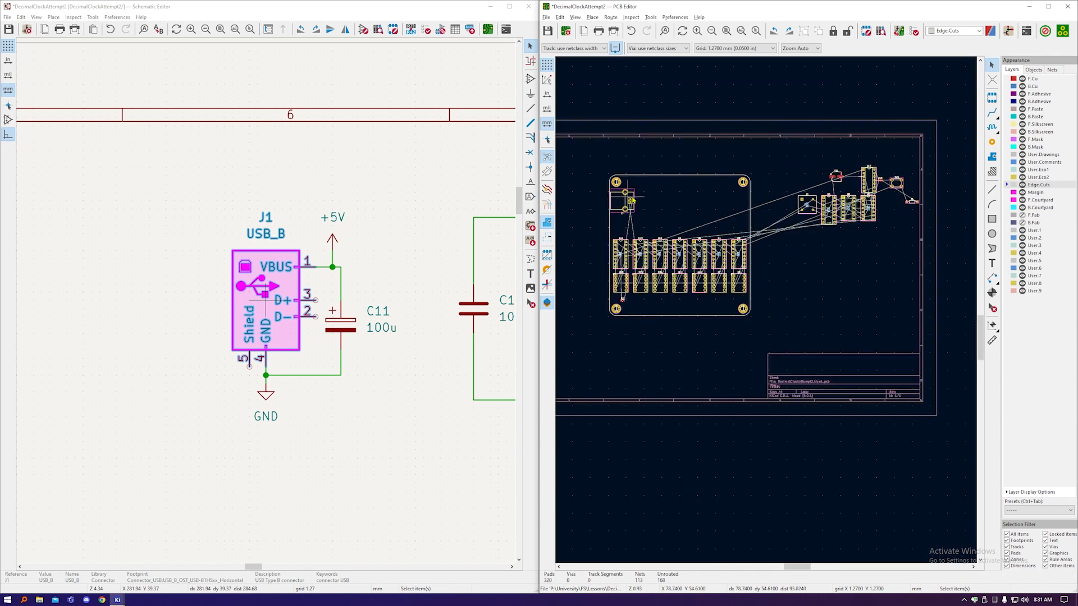
{"action": "scroll", "coordinate": [851, 178], "scroll_direction": "up", "scroll_amount": 2}
{"action": "left_click", "coordinate": [830, 177]}
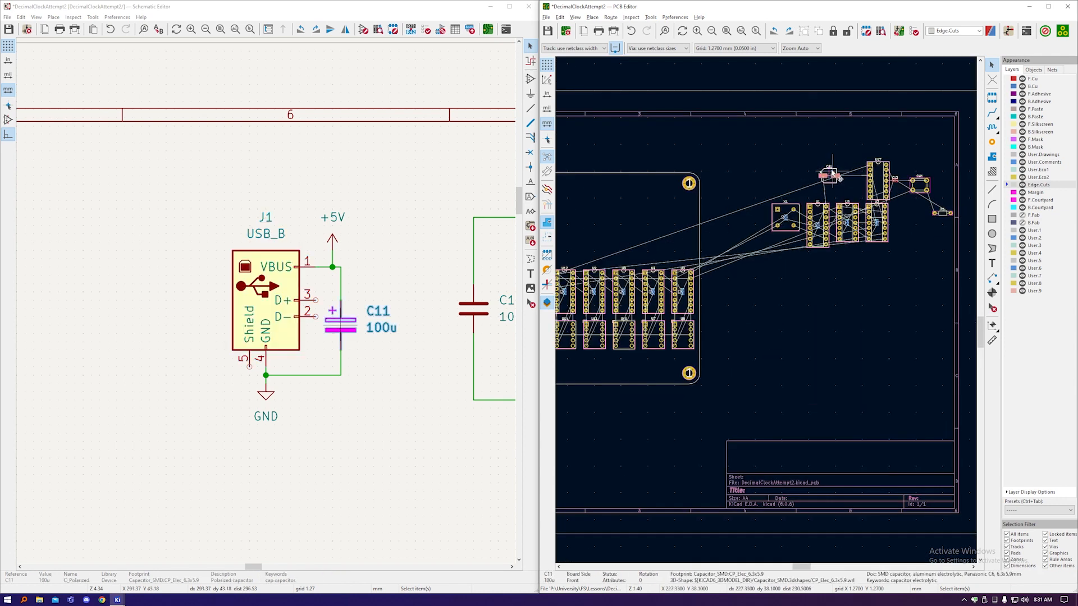
{"action": "key", "text": "m"}
{"action": "scroll", "coordinate": [924, 239], "scroll_direction": "down", "scroll_amount": 3}
{"action": "scroll", "coordinate": [732, 216], "scroll_direction": "up", "scroll_amount": 8}
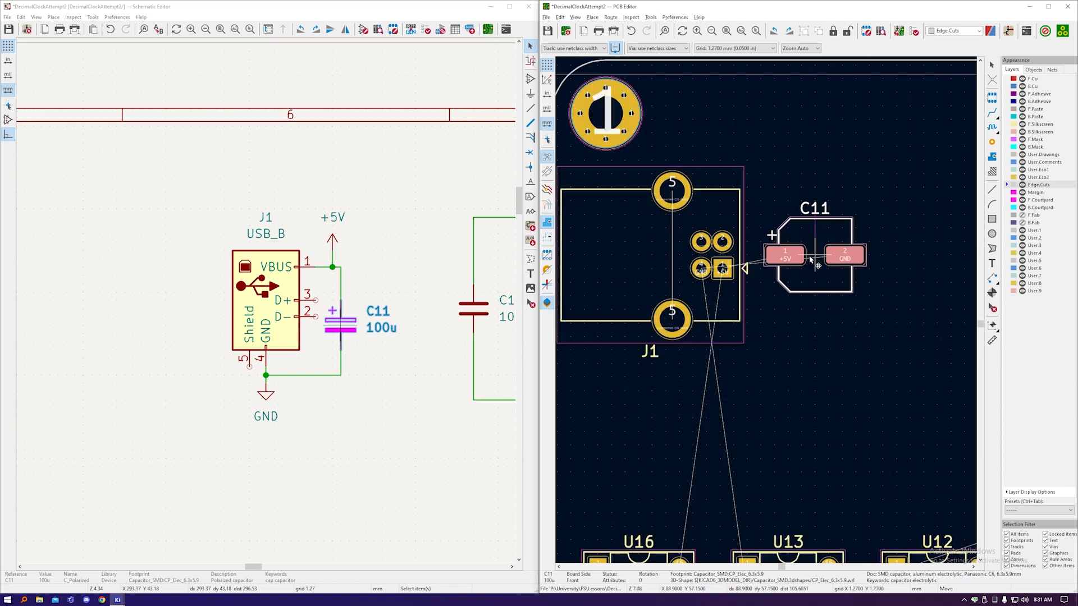
{"action": "key", "text": "r"}
{"action": "key", "text": "r"}
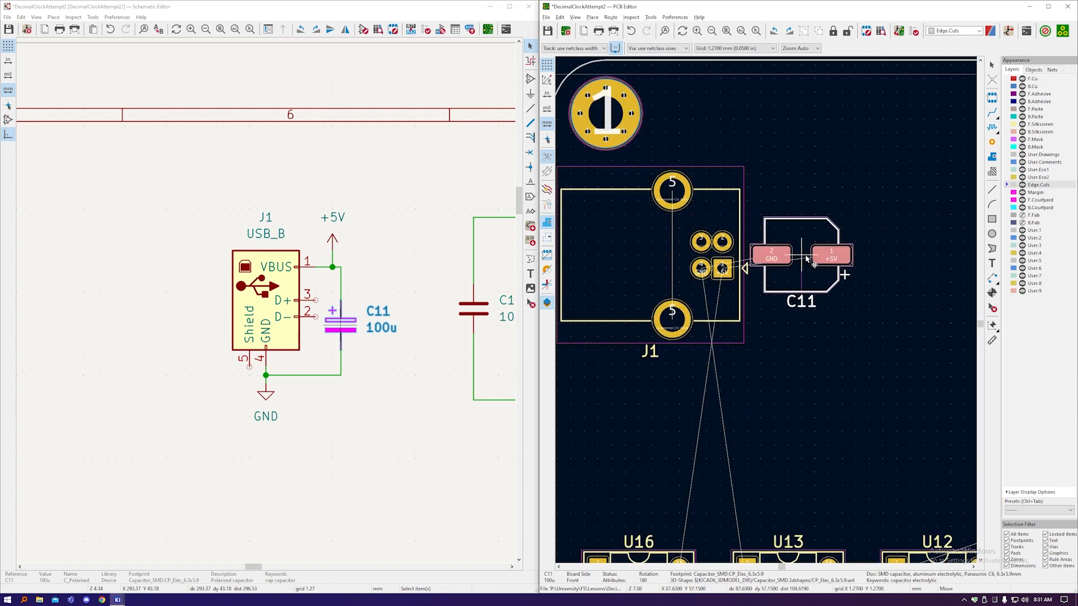
{"action": "key", "text": "r"}
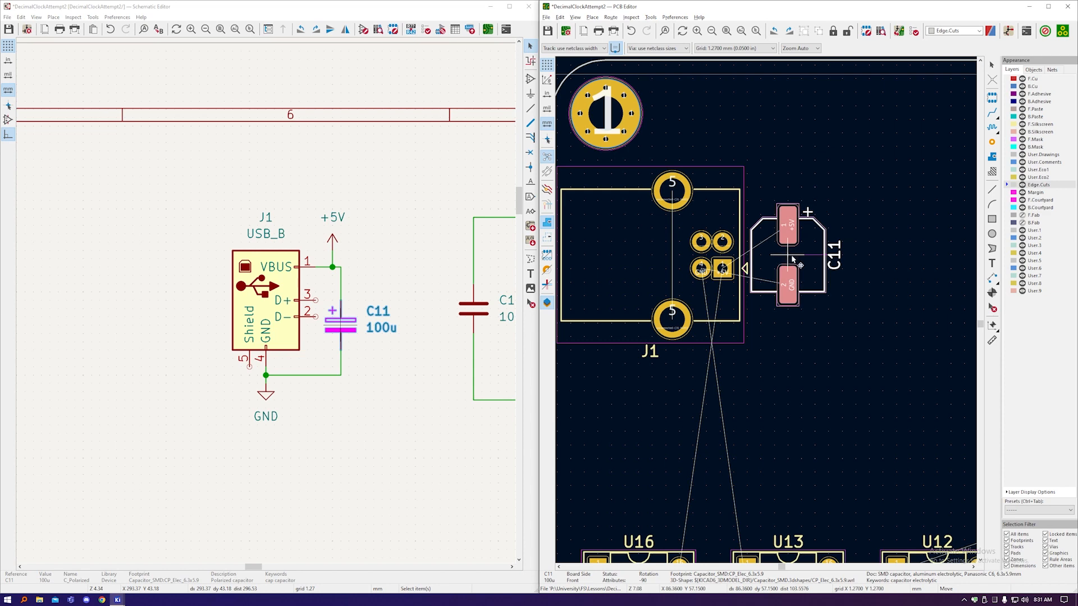
{"action": "left_click", "coordinate": [793, 259]}
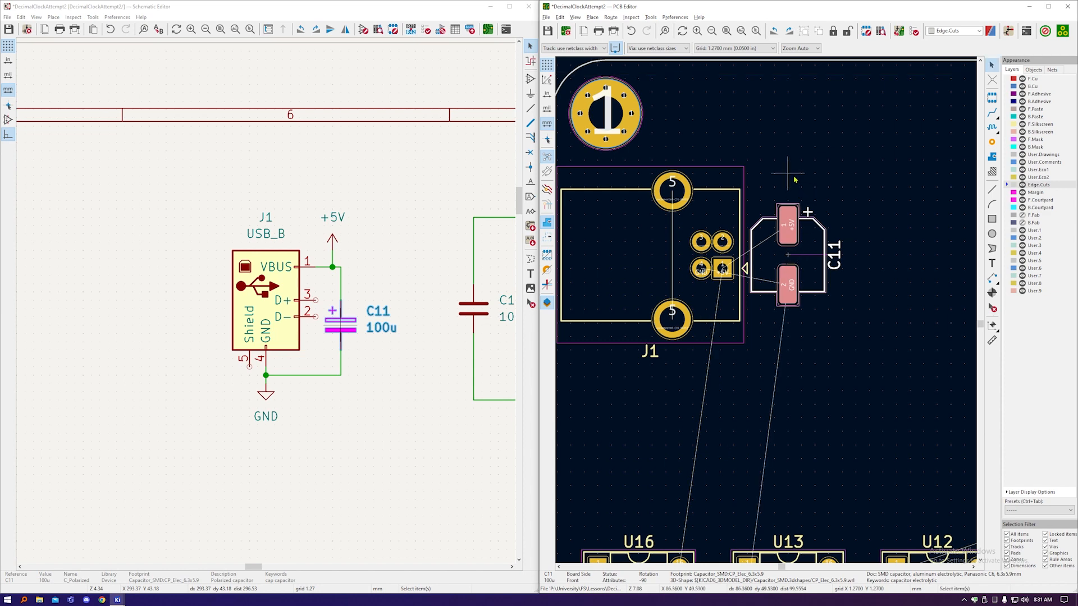
{"action": "left_click", "coordinate": [795, 180]}
Step: Examine the placement of J1 and C11 on the board in 3D, and return to the PCB layout
{"action": "scroll", "coordinate": [784, 186], "scroll_direction": "down", "scroll_amount": 3}
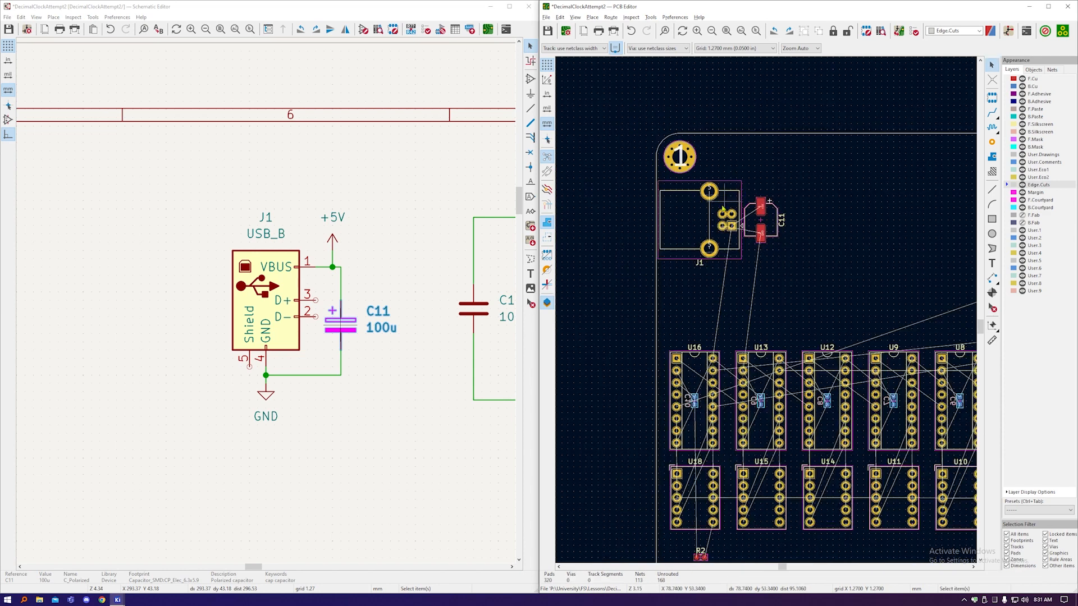
{"action": "key", "text": "alt+3"}
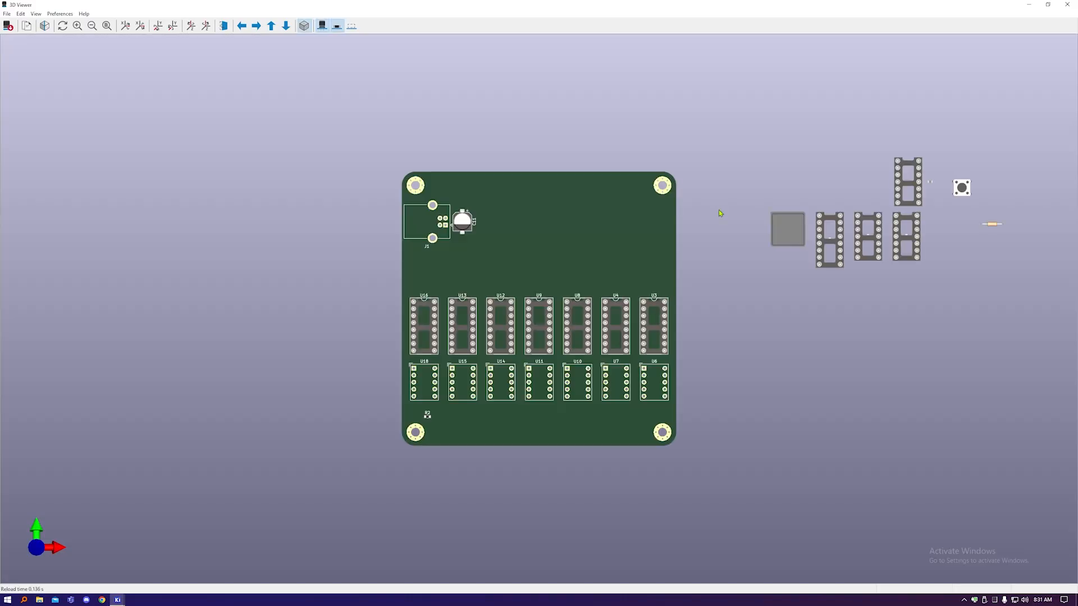
{"action": "left_click_drag", "start_coordinate": [603, 232], "coordinate": [639, 132]}
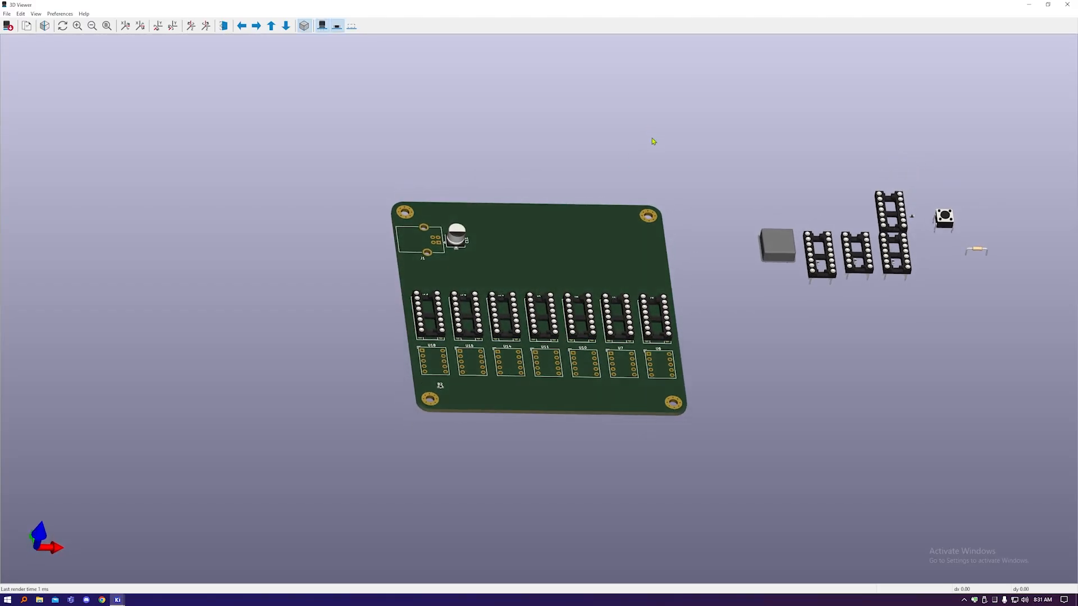
{"action": "left_click_drag", "start_coordinate": [582, 240], "coordinate": [622, 269]}
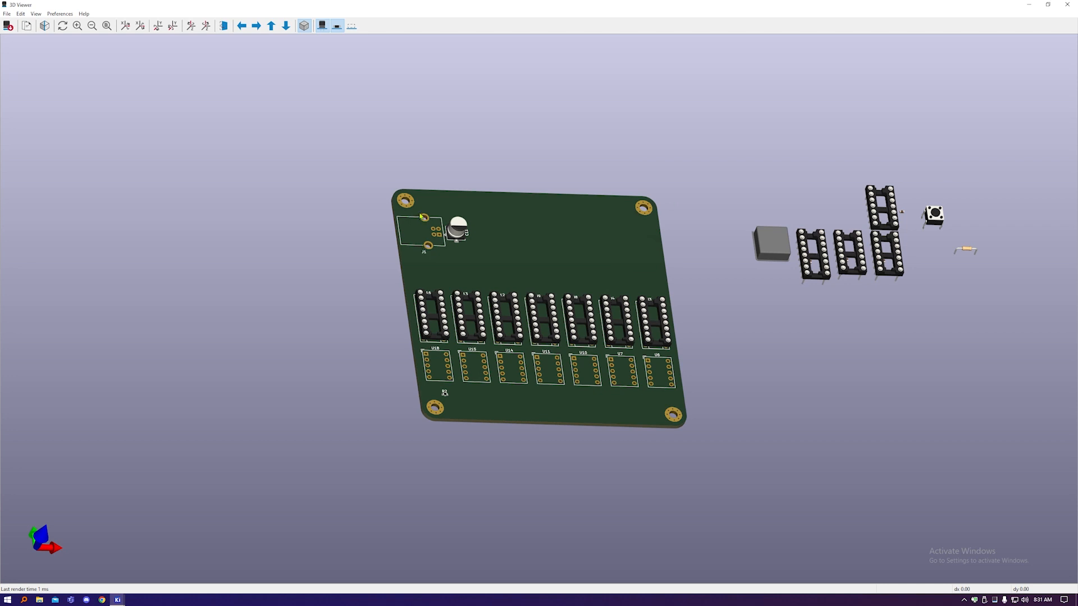
{"action": "scroll", "coordinate": [421, 217], "scroll_direction": "up", "scroll_amount": 2}
{"action": "scroll", "coordinate": [437, 243], "scroll_direction": "down", "scroll_amount": 2}
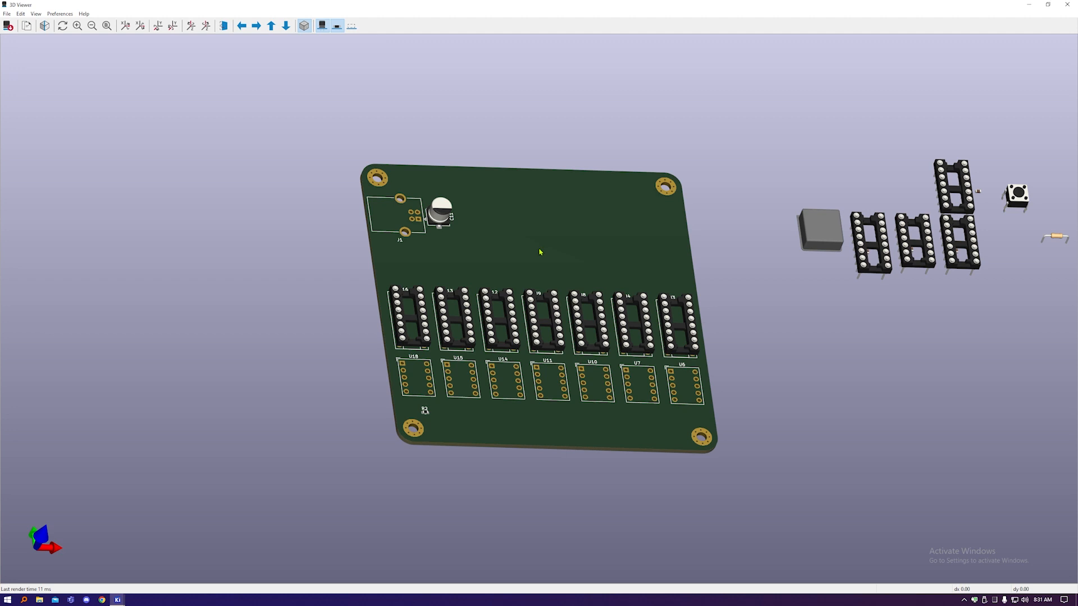
{"action": "left_click", "coordinate": [1066, 5]}
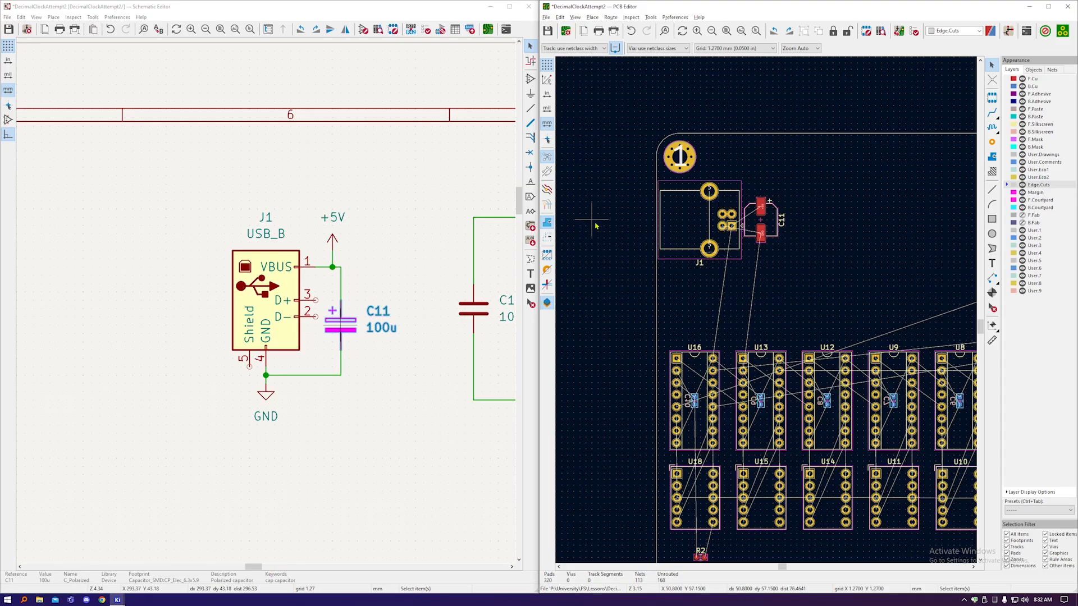
Step: Move the whole group of remaining unplaced footprints closer to the board's right side
{"action": "scroll", "coordinate": [592, 221], "scroll_direction": "down", "scroll_amount": 4}
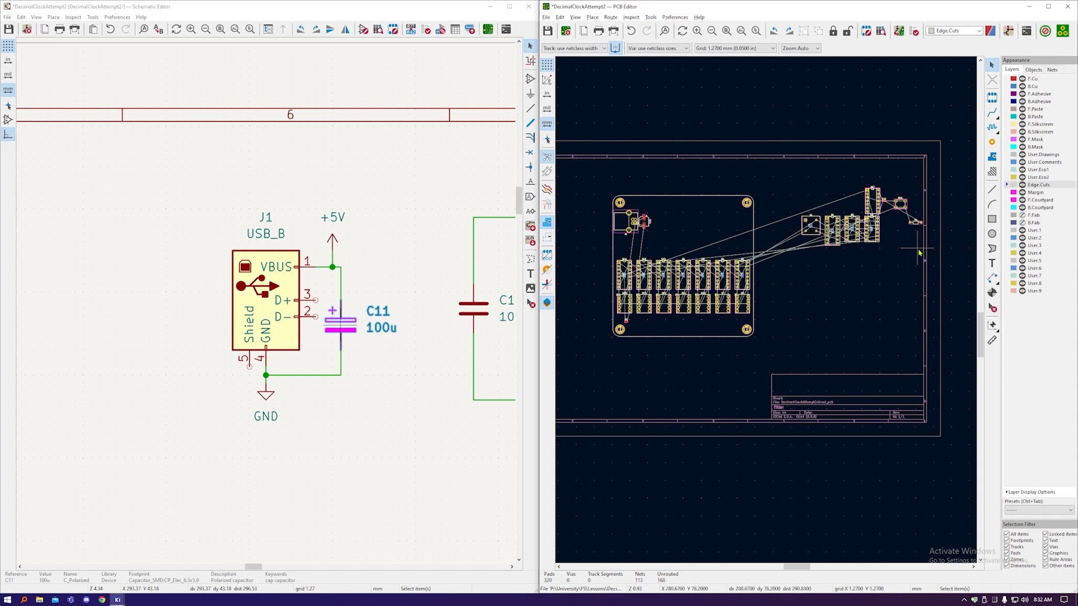
{"action": "left_click_drag", "start_coordinate": [924, 253], "coordinate": [800, 154]}
{"action": "left_click_drag", "start_coordinate": [811, 223], "coordinate": [780, 231]}
{"action": "left_click", "coordinate": [780, 214]}
{"action": "scroll", "coordinate": [779, 216], "scroll_direction": "up", "scroll_amount": 4}
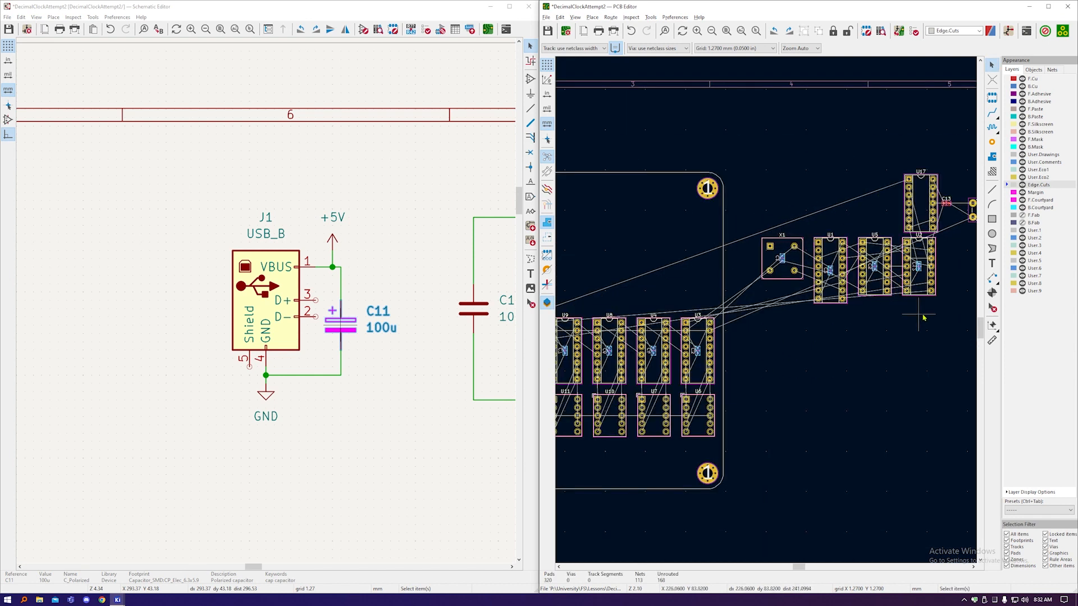
{"action": "scroll", "coordinate": [783, 306], "scroll_direction": "down", "scroll_amount": 4}
{"action": "scroll", "coordinate": [820, 242], "scroll_direction": "up", "scroll_amount": 2}
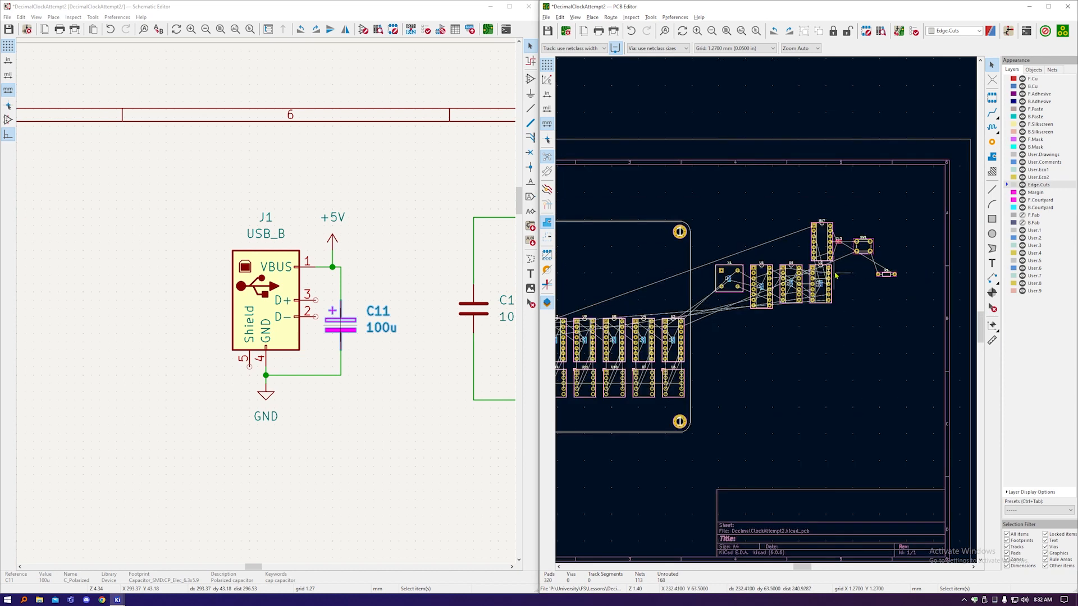
Step: Move U17 down to the right end of the unplaced row, in line with U1, U5 and U2
{"action": "left_click", "coordinate": [822, 243]}
{"action": "left_click_drag", "start_coordinate": [821, 243], "coordinate": [850, 285]}
{"action": "scroll", "coordinate": [865, 284], "scroll_direction": "down", "scroll_amount": 3}
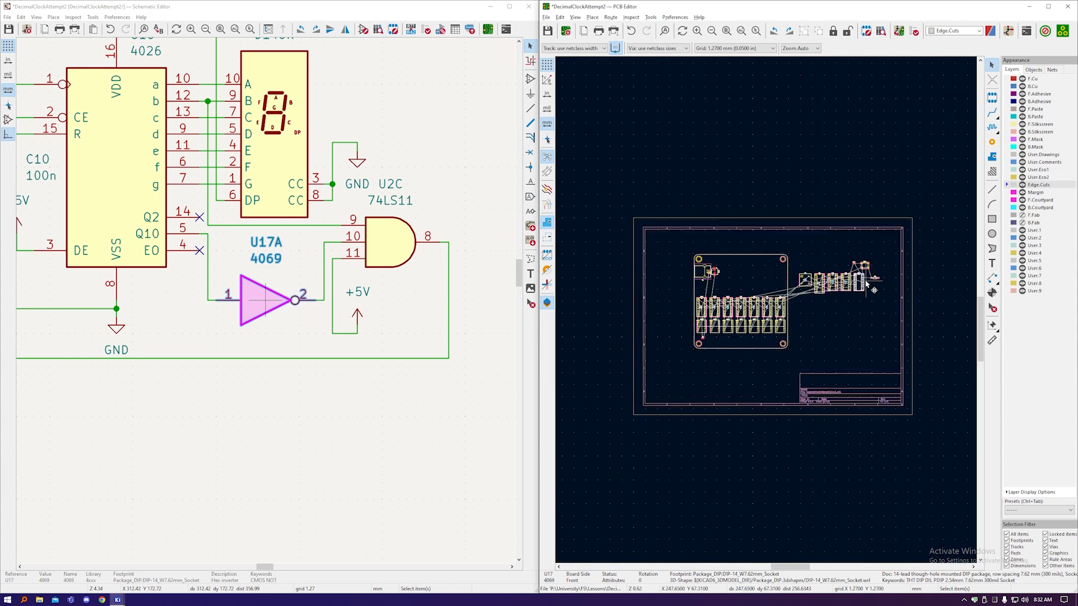
{"action": "scroll", "coordinate": [724, 308], "scroll_direction": "up", "scroll_amount": 5}
{"action": "scroll", "coordinate": [659, 362], "scroll_direction": "up", "scroll_amount": 3}
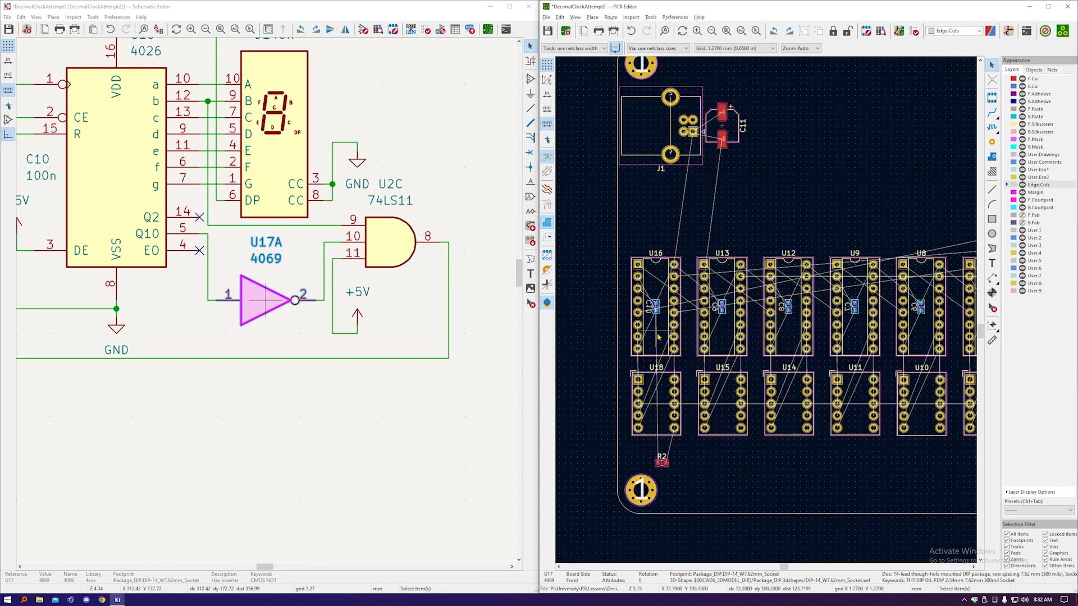
{"action": "scroll", "coordinate": [595, 308], "scroll_direction": "down", "scroll_amount": 6}
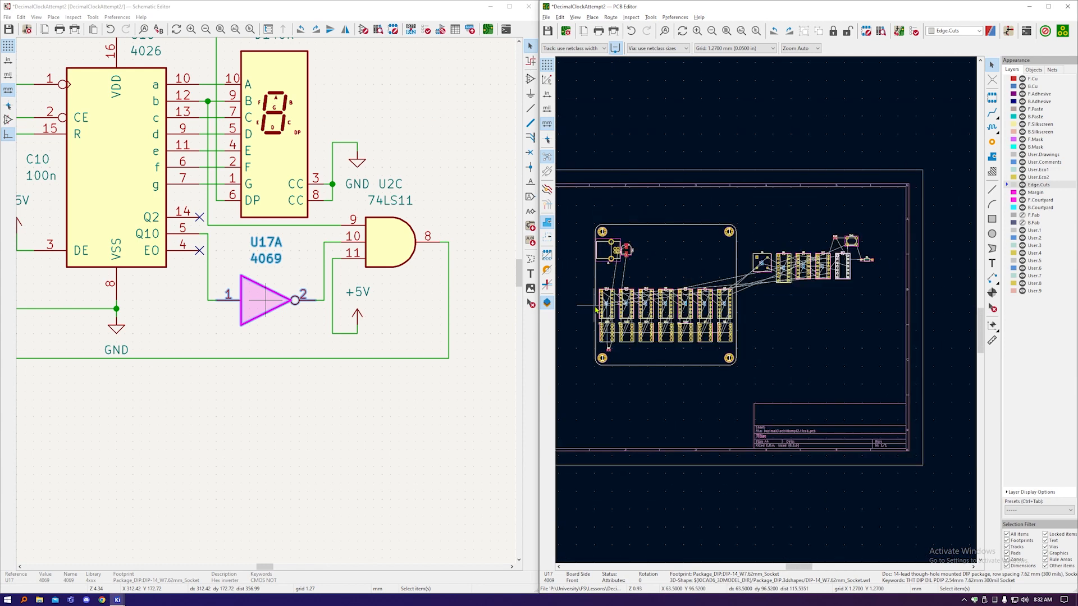
{"action": "key", "text": "m"}
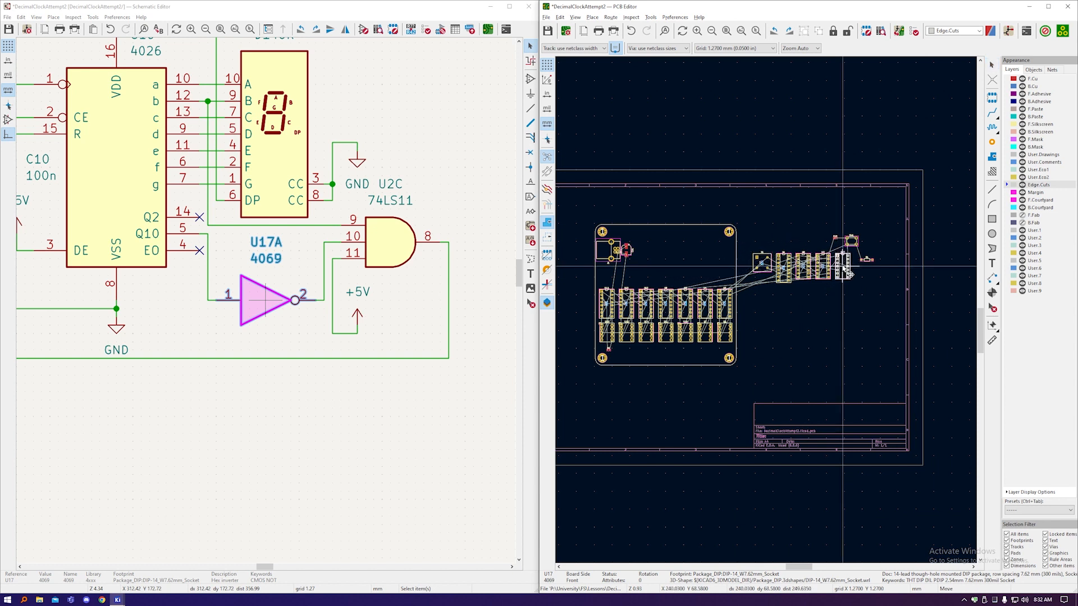
{"action": "left_click", "coordinate": [844, 271]}
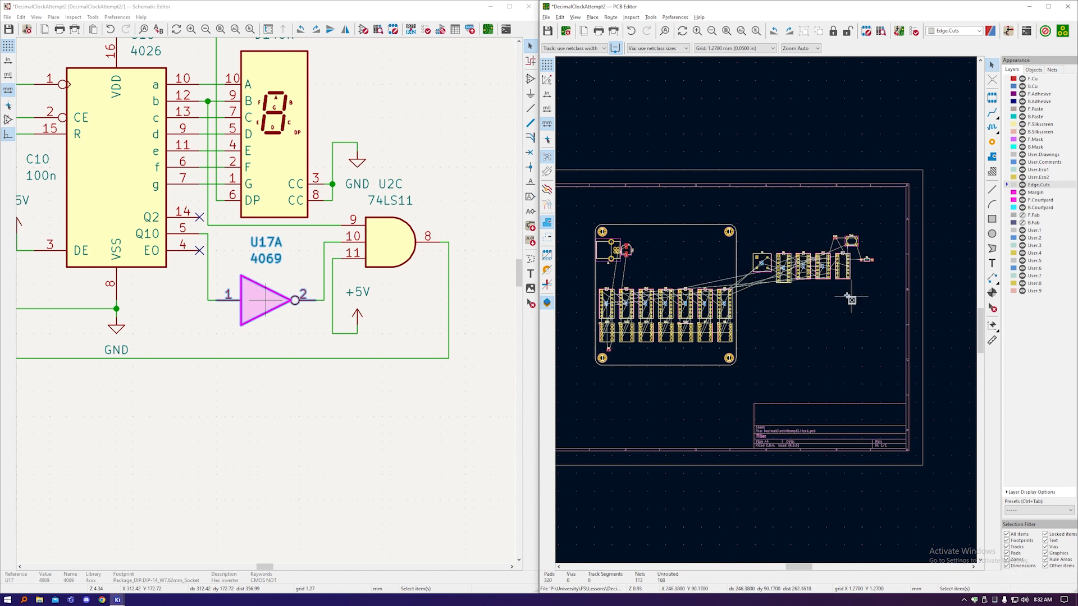
Step: Move the row of X1, U1, U5, U2 and U17 with their capacitors onto the board, to the right of C11
{"action": "left_click_drag", "start_coordinate": [853, 296], "coordinate": [761, 264]}
{"action": "key", "text": "m"}
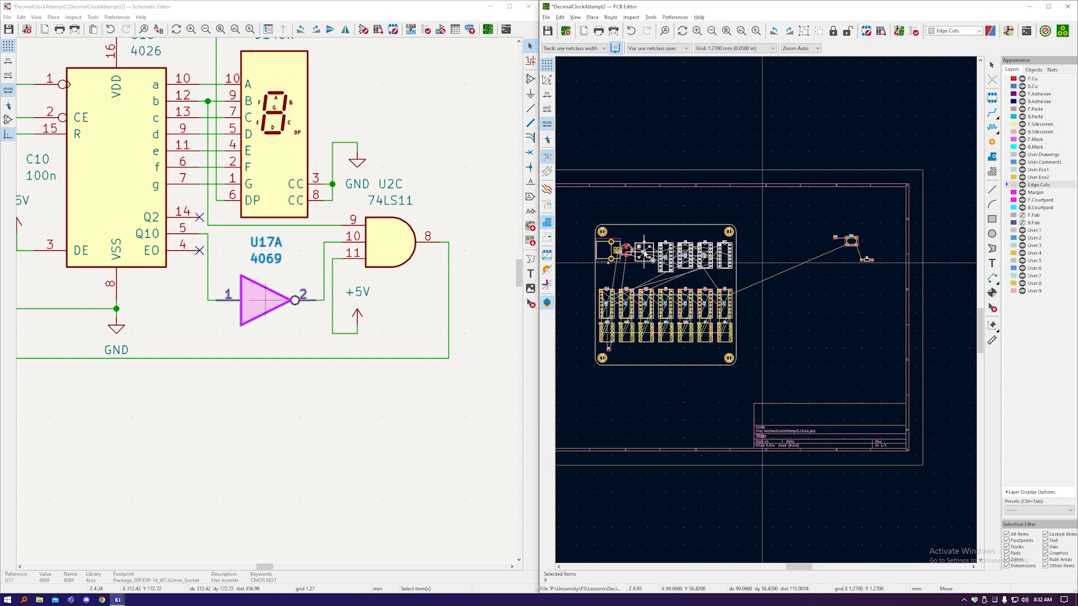
{"action": "left_click", "coordinate": [646, 254]}
{"action": "scroll", "coordinate": [650, 262], "scroll_direction": "up", "scroll_amount": 2}
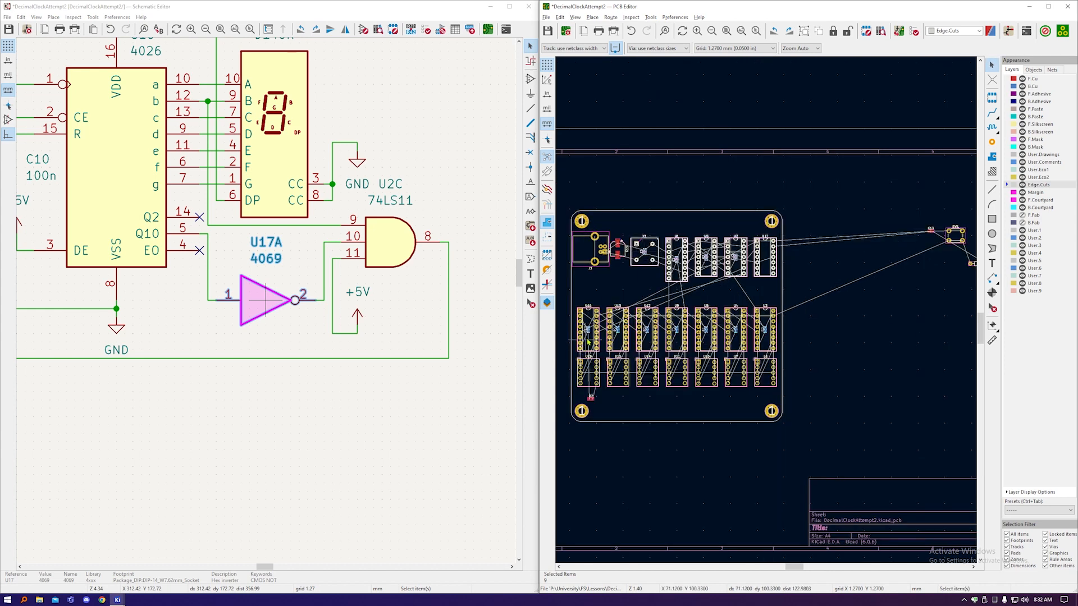
{"action": "scroll", "coordinate": [598, 314], "scroll_direction": "up", "scroll_amount": 4}
{"action": "scroll", "coordinate": [596, 324], "scroll_direction": "down", "scroll_amount": 2}
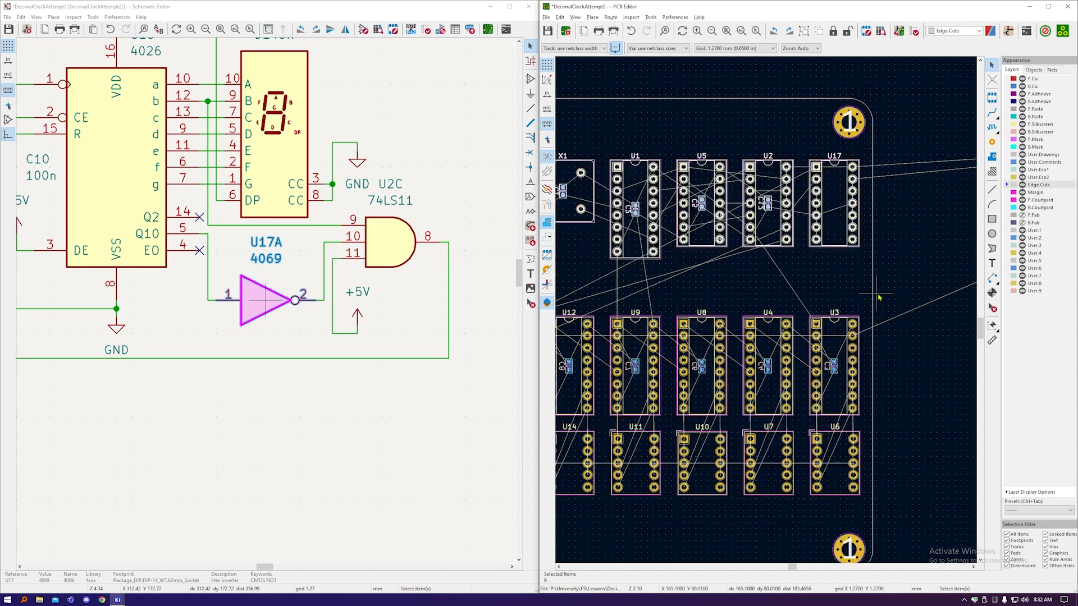
{"action": "scroll", "coordinate": [878, 294], "scroll_direction": "up", "scroll_amount": 2}
{"action": "scroll", "coordinate": [857, 335], "scroll_direction": "down", "scroll_amount": 2}
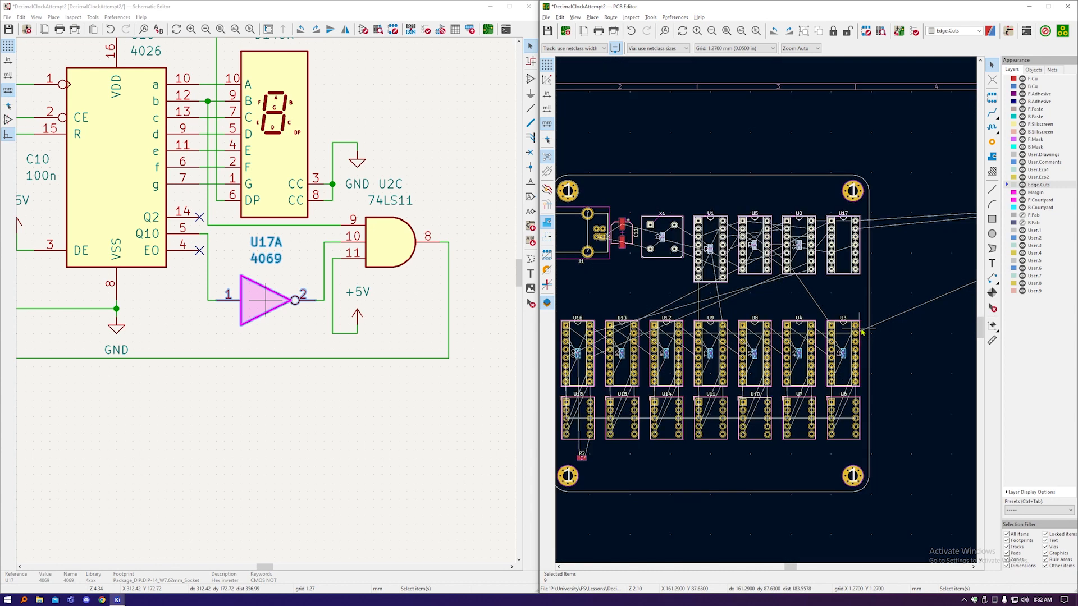
Step: Shift X1, U1, U5, U2 and U17 down slightly with their capacitors aligned, and move the two lower footprint rows up towards them
{"action": "left_click", "coordinate": [712, 236]}
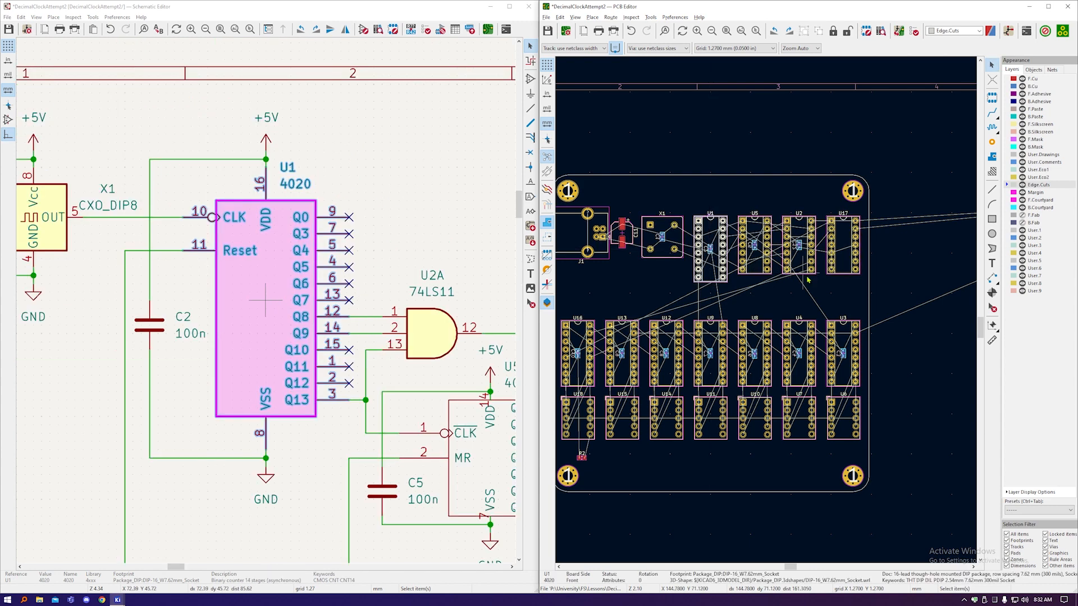
{"action": "left_click_drag", "start_coordinate": [860, 292], "coordinate": [698, 229]}
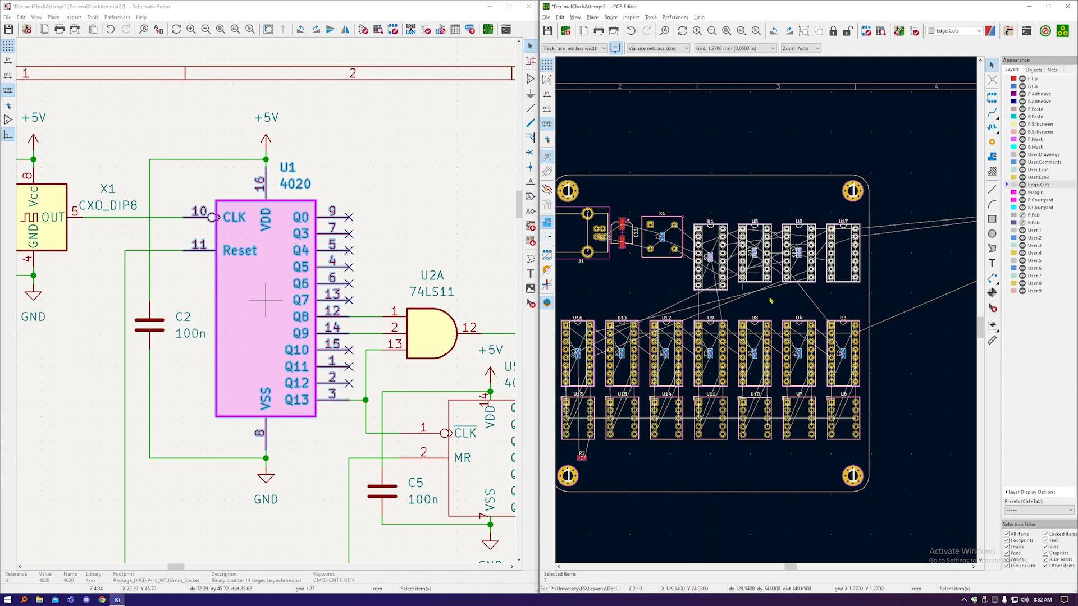
{"action": "scroll", "coordinate": [850, 318], "scroll_direction": "down", "scroll_amount": 2}
{"action": "left_click_drag", "start_coordinate": [862, 403], "coordinate": [668, 313]}
{"action": "left_click_drag", "start_coordinate": [730, 344], "coordinate": [730, 331]}
{"action": "scroll", "coordinate": [742, 262], "scroll_direction": "up", "scroll_amount": 5}
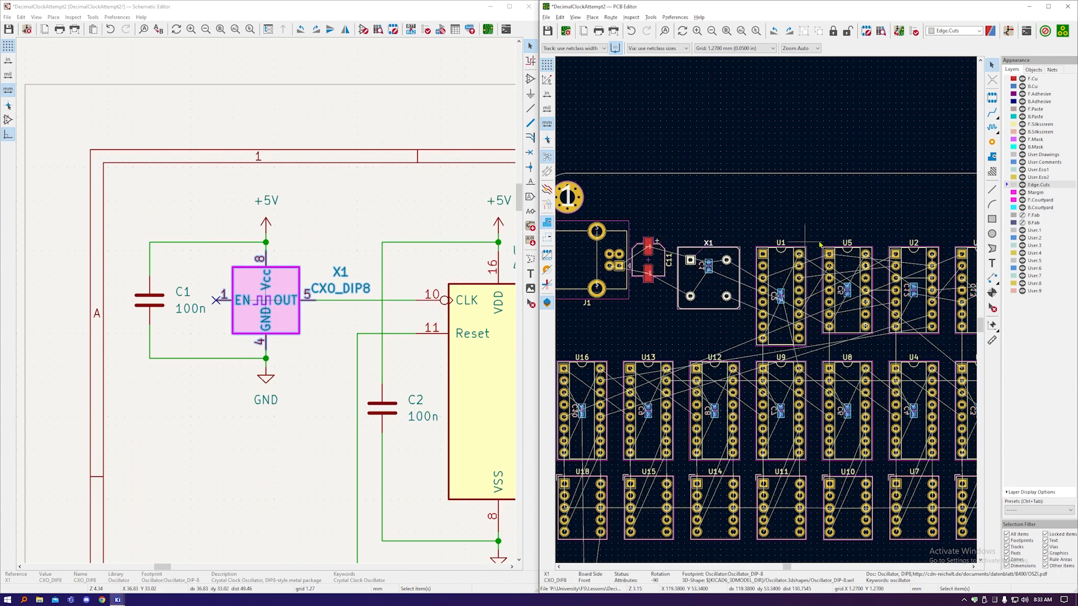
Step: Inspect the updated board arrangement in 3D from different angles
{"action": "scroll", "coordinate": [621, 185], "scroll_direction": "down", "scroll_amount": 1}
{"action": "scroll", "coordinate": [622, 165], "scroll_direction": "down", "scroll_amount": 4}
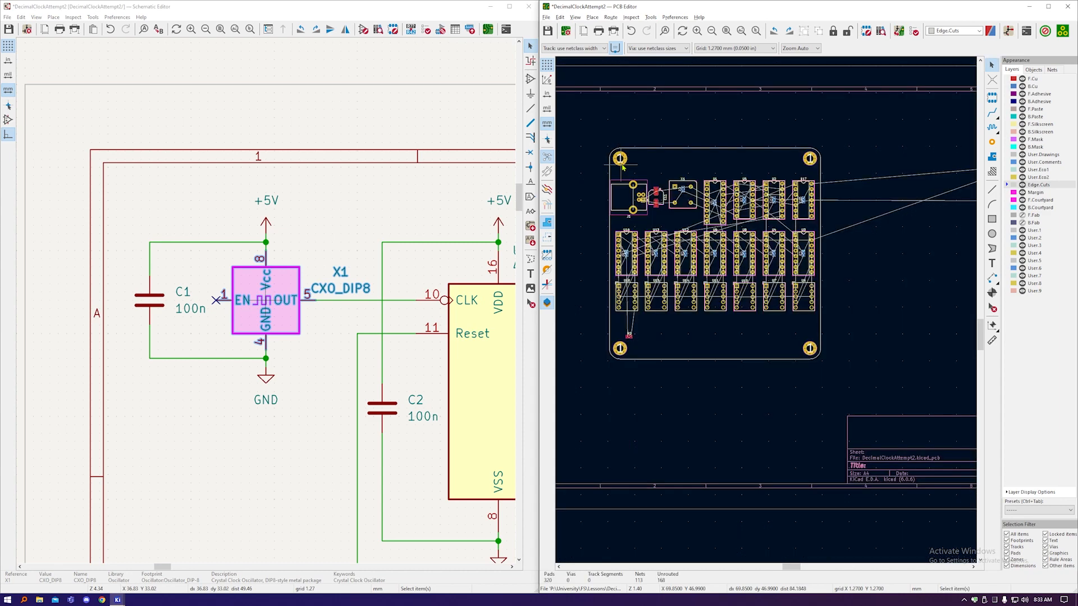
{"action": "key", "text": "alt+3"}
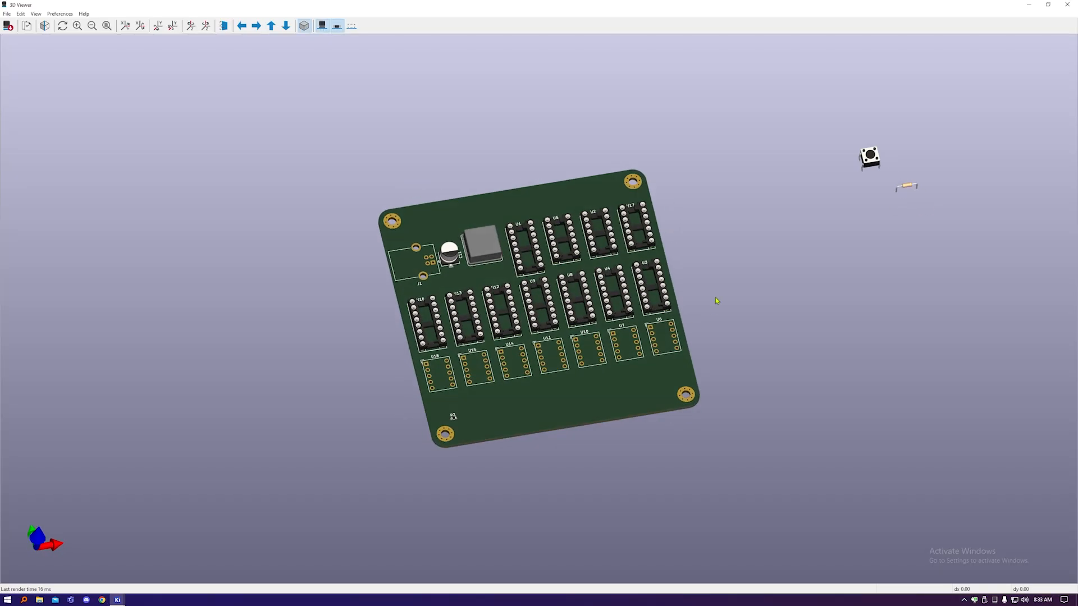
{"action": "left_click_drag", "start_coordinate": [716, 301], "coordinate": [622, 251]}
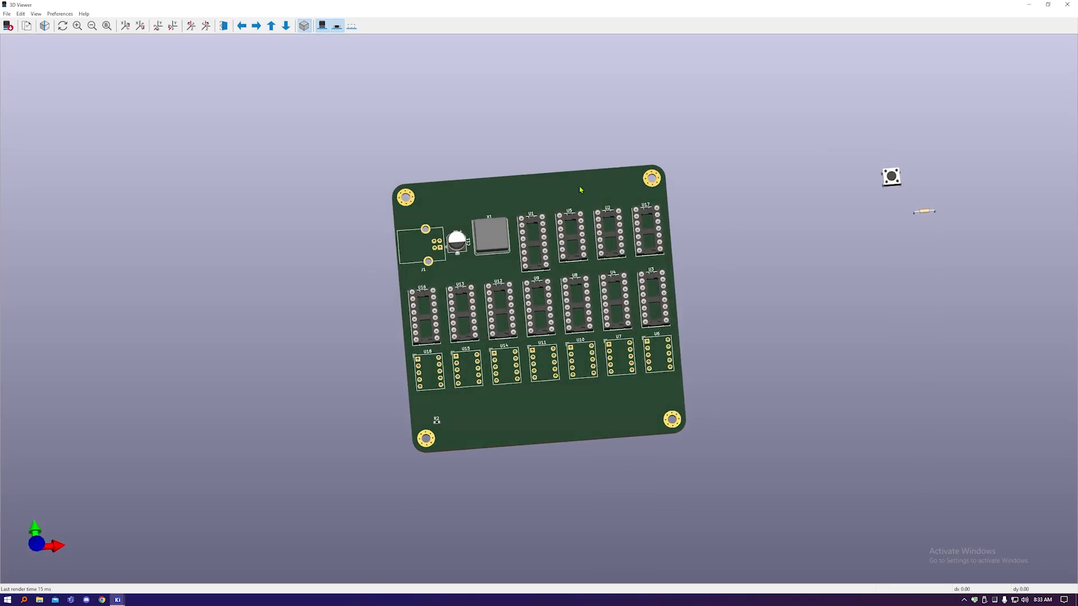
{"action": "left_click_drag", "start_coordinate": [581, 190], "coordinate": [584, 146]}
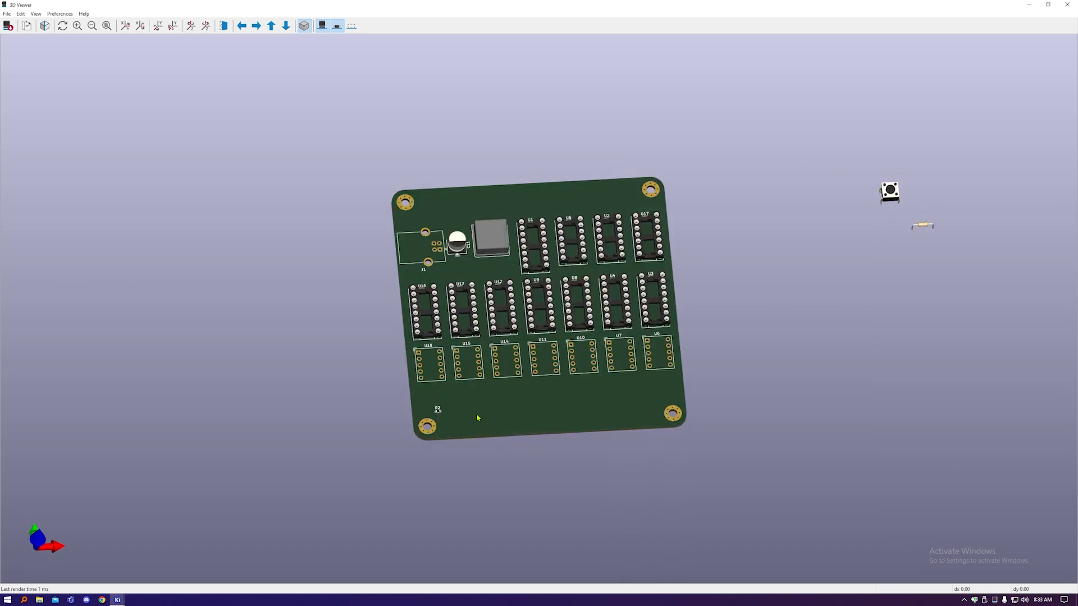
Step: Move SW1 and R1 together closer to the right edge of the board
{"action": "scroll", "coordinate": [478, 418], "scroll_direction": "up", "scroll_amount": 5}
{"action": "scroll", "coordinate": [328, 530], "scroll_direction": "down", "scroll_amount": 2}
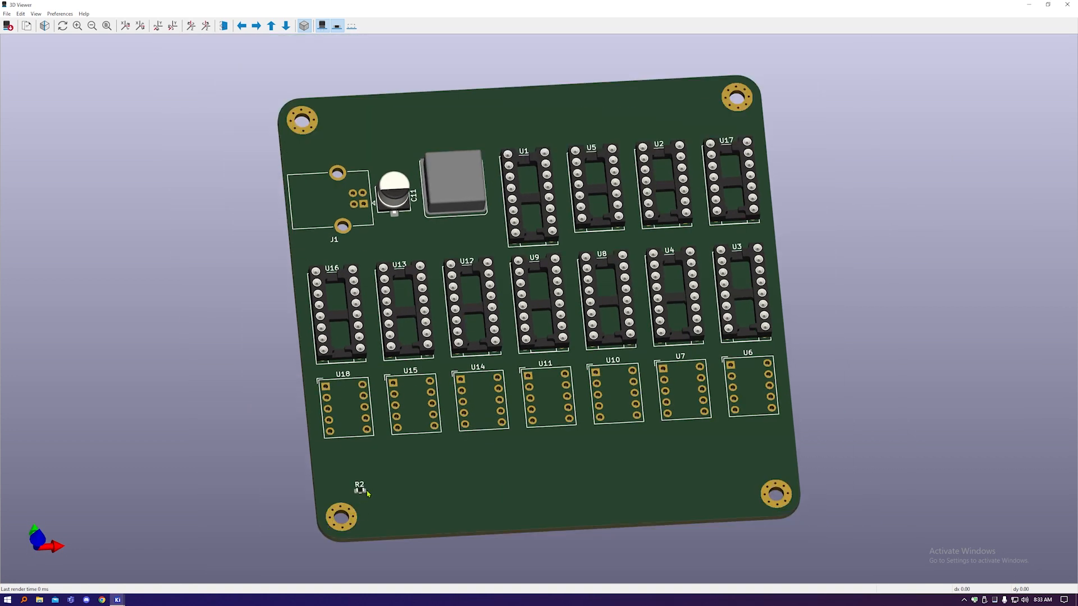
{"action": "left_click", "coordinate": [1029, 5]}
{"action": "scroll", "coordinate": [689, 226], "scroll_direction": "down", "scroll_amount": 2}
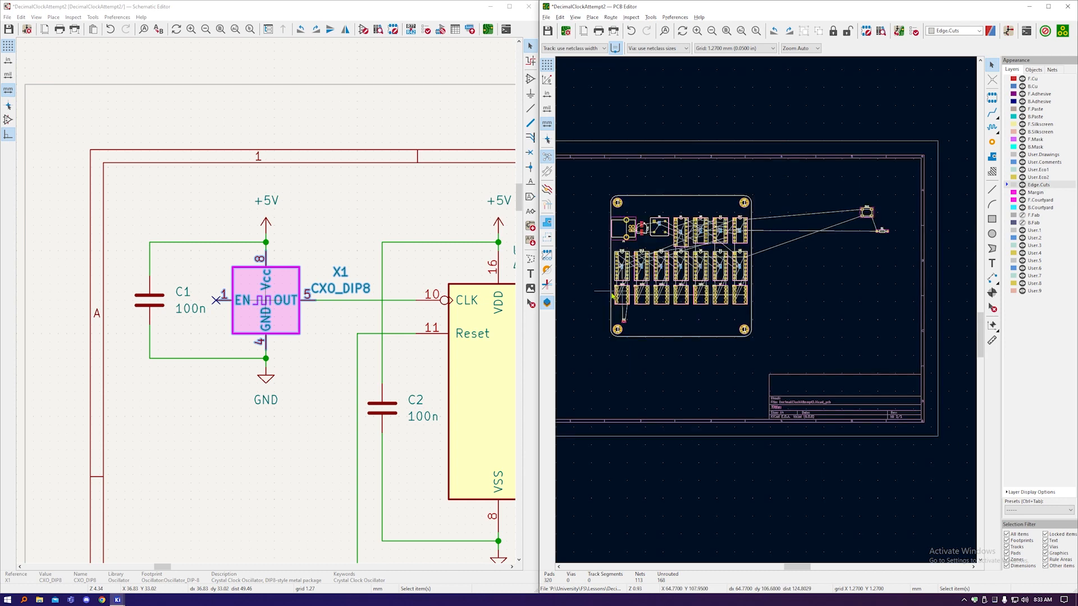
{"action": "scroll", "coordinate": [689, 226], "scroll_direction": "up", "scroll_amount": 2}
{"action": "left_click", "coordinate": [898, 261]}
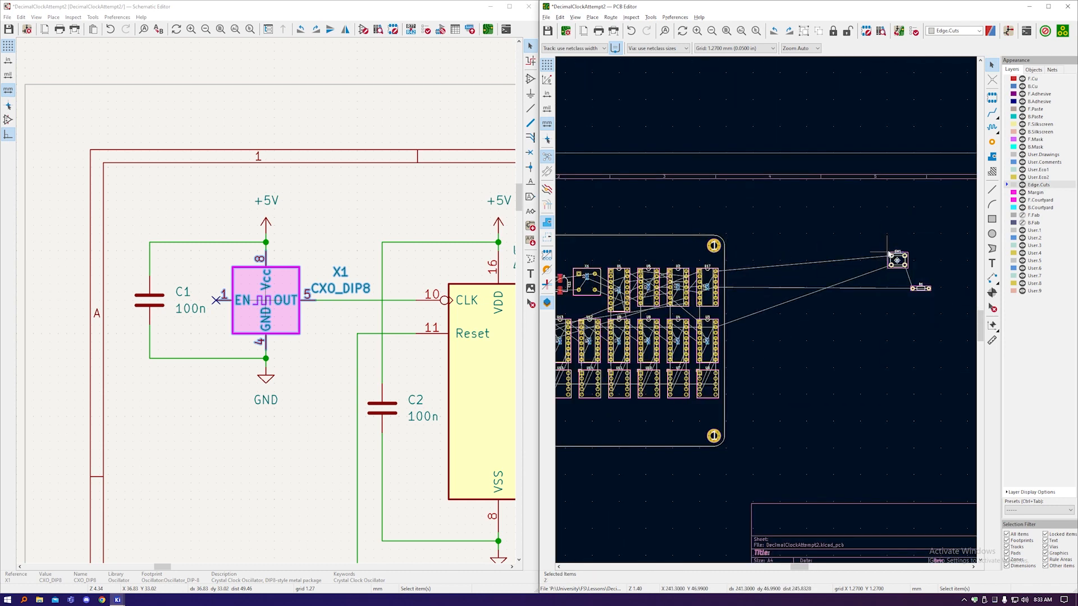
{"action": "left_click_drag", "start_coordinate": [896, 260], "coordinate": [798, 319]}
{"action": "scroll", "coordinate": [896, 261], "scroll_direction": "down", "scroll_amount": 2}
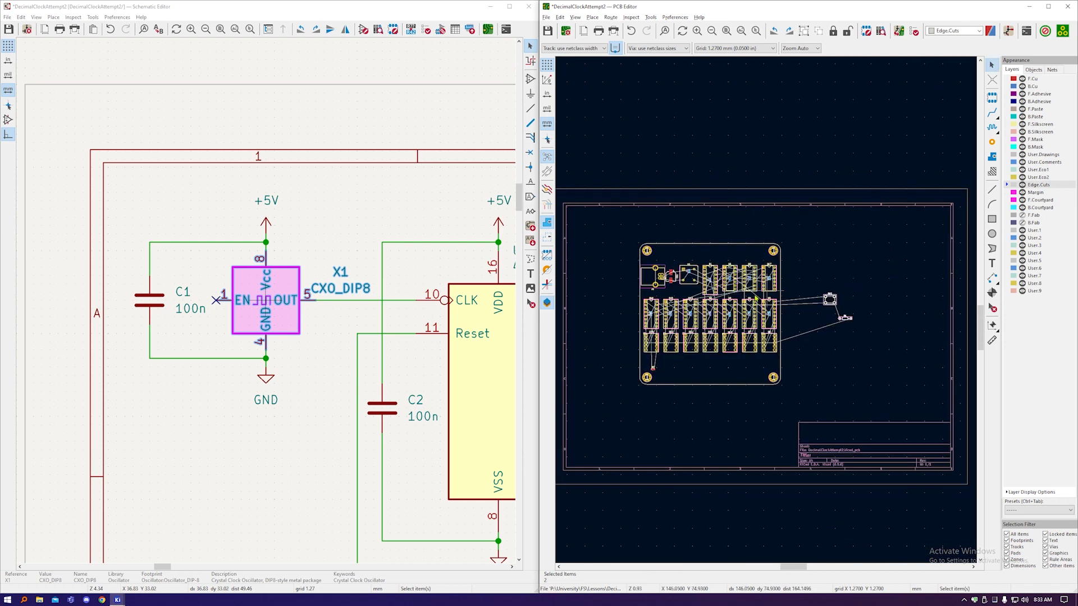
{"action": "scroll", "coordinate": [718, 320], "scroll_direction": "up", "scroll_amount": 2}
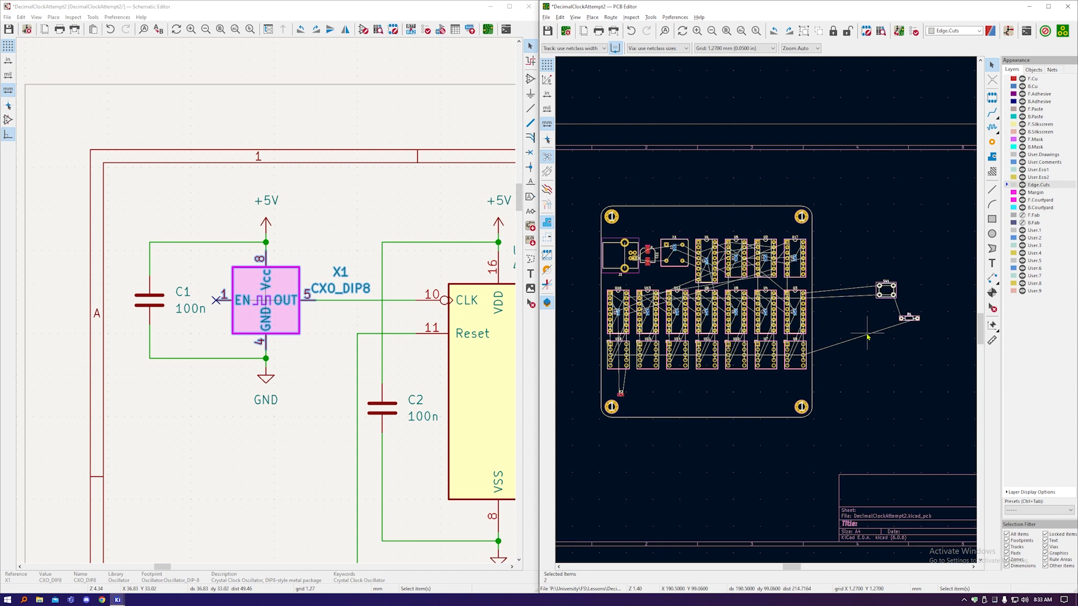
Step: Place the push button SW1 on the board, centred below U11
{"action": "left_click", "coordinate": [891, 299]}
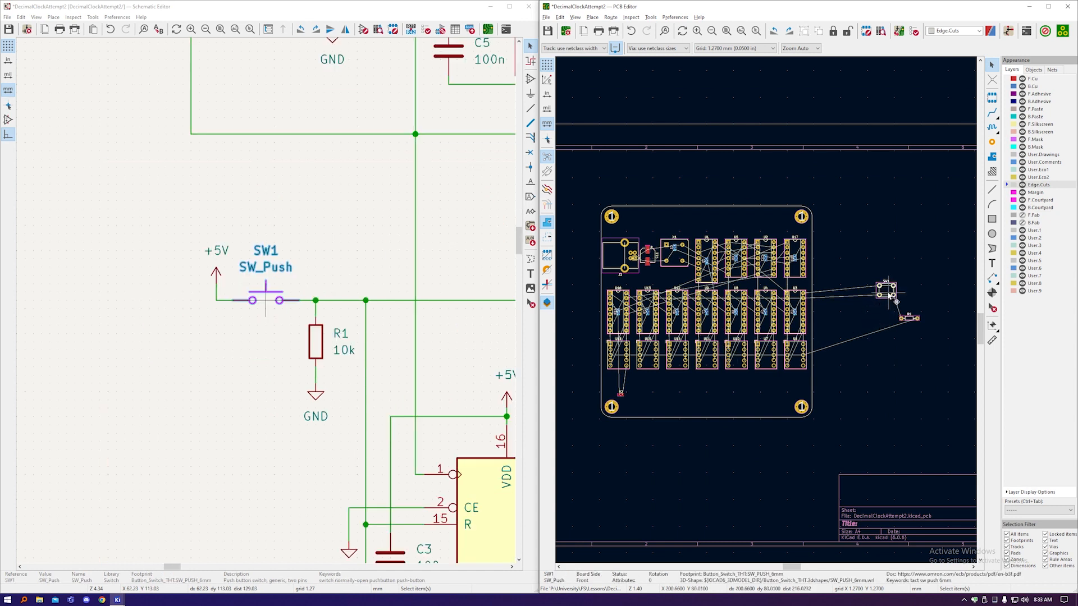
{"action": "left_click_drag", "start_coordinate": [887, 295], "coordinate": [726, 401]}
{"action": "left_click", "coordinate": [730, 400]}
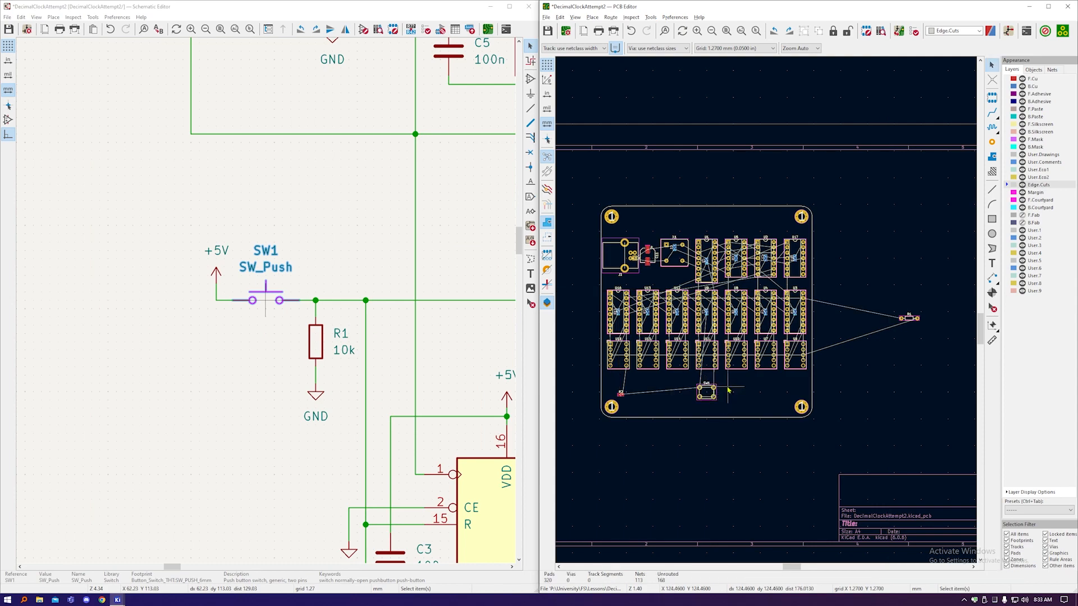
Step: Check the placement of the push button in the 3D view from above
{"action": "key", "text": "alt+3"}
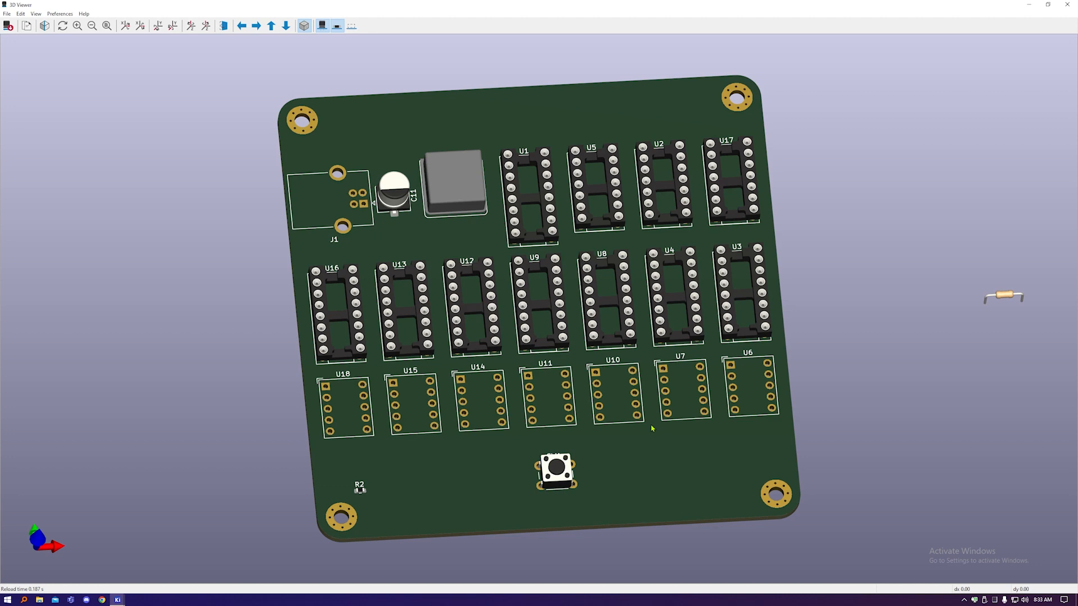
{"action": "left_click_drag", "start_coordinate": [639, 451], "coordinate": [616, 532]}
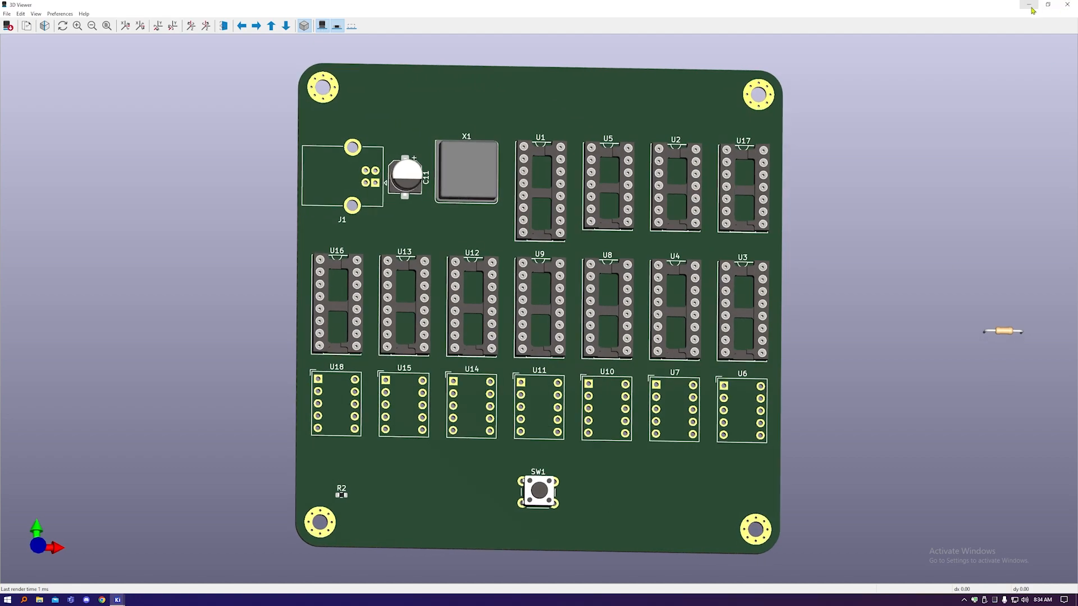
{"action": "left_click", "coordinate": [1068, 4]}
Step: Place resistor R1 on the board to the right of SW1, level with the button
{"action": "scroll", "coordinate": [694, 406], "scroll_direction": "down", "scroll_amount": 2}
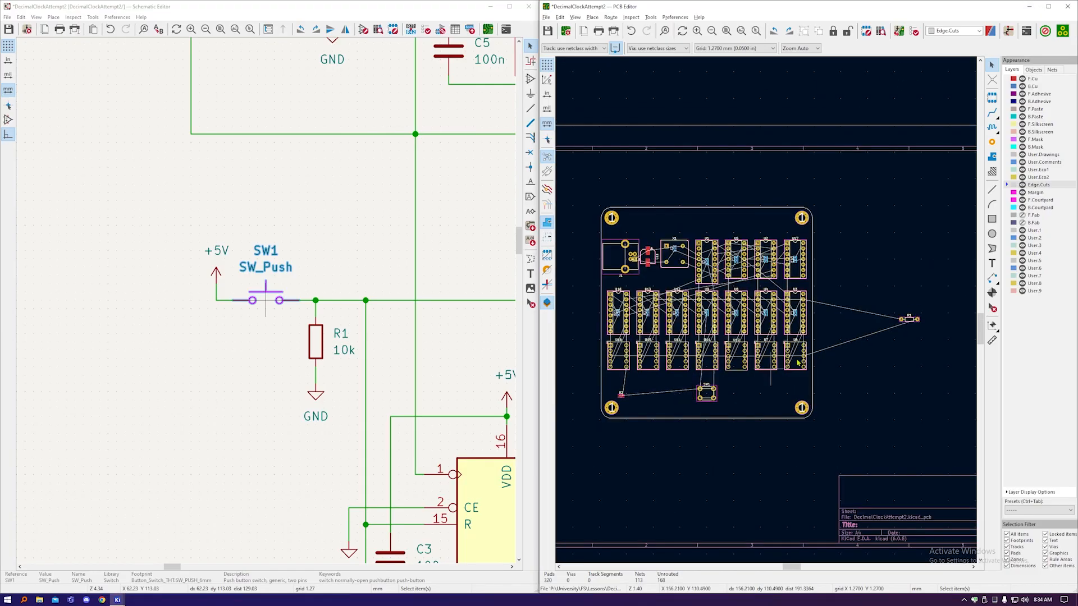
{"action": "left_click", "coordinate": [909, 320]}
{"action": "left_click_drag", "start_coordinate": [909, 320], "coordinate": [806, 379]}
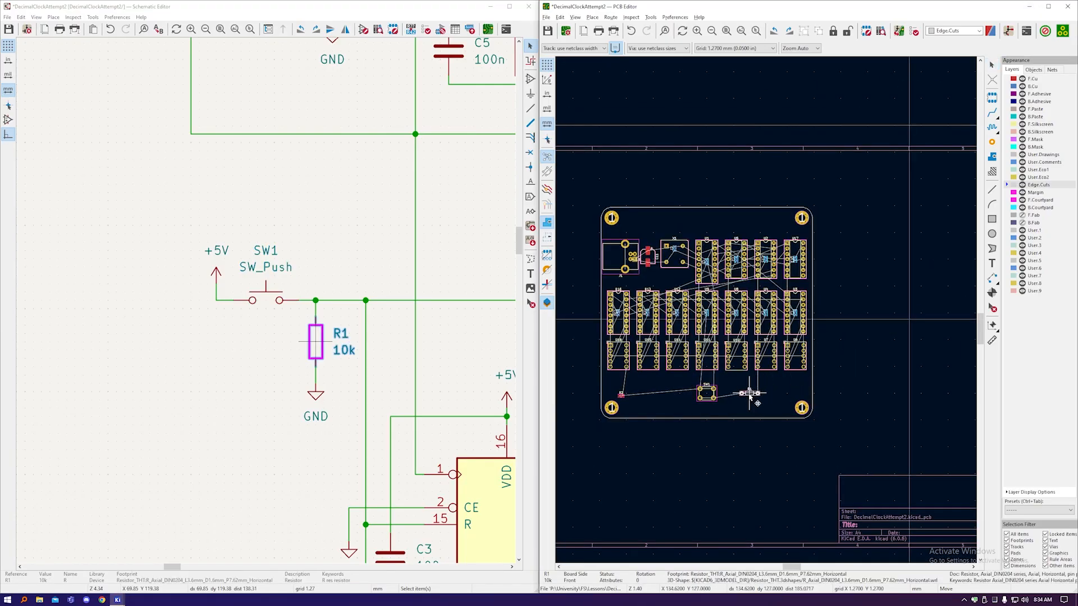
{"action": "left_click", "coordinate": [743, 393]}
{"action": "scroll", "coordinate": [693, 406], "scroll_direction": "up", "scroll_amount": 2}
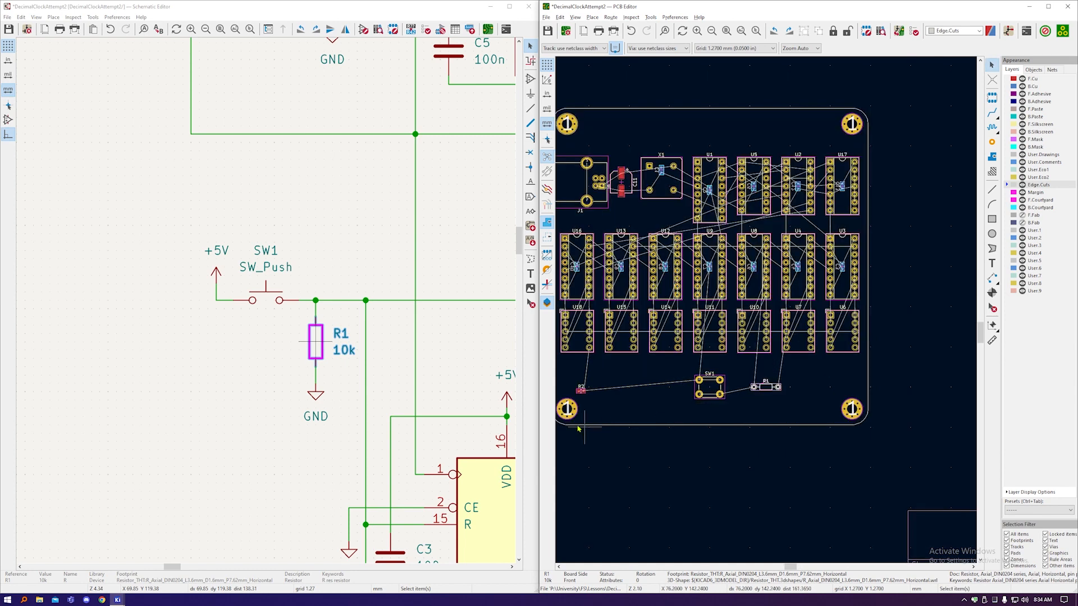
Step: Move resistor R2 from the lower-left corner to just left of SW1, in line with R1
{"action": "left_click", "coordinate": [581, 394]}
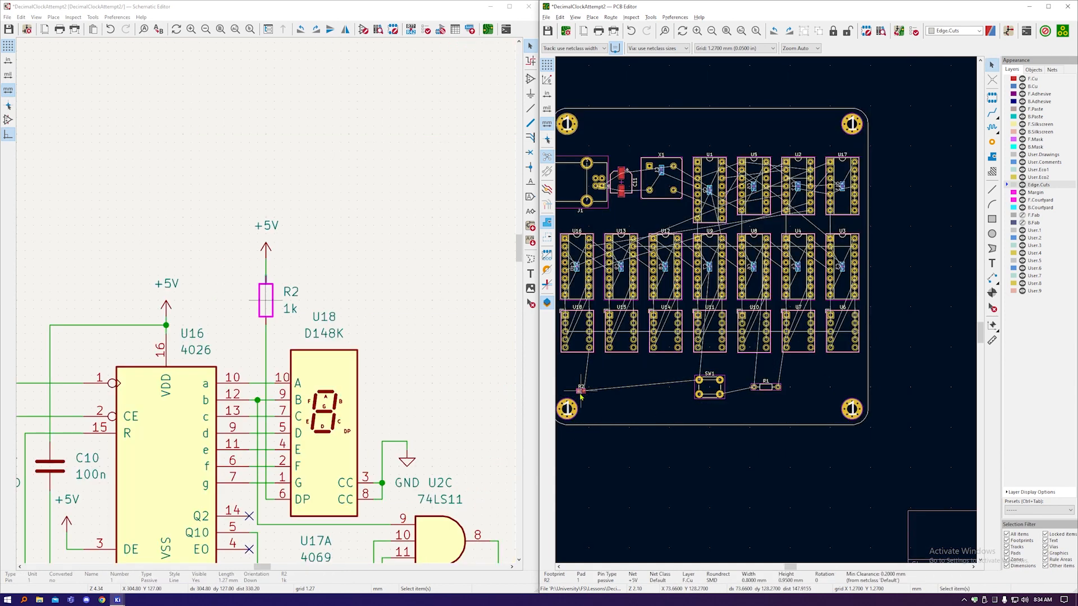
{"action": "left_click_drag", "start_coordinate": [581, 394], "coordinate": [670, 392]}
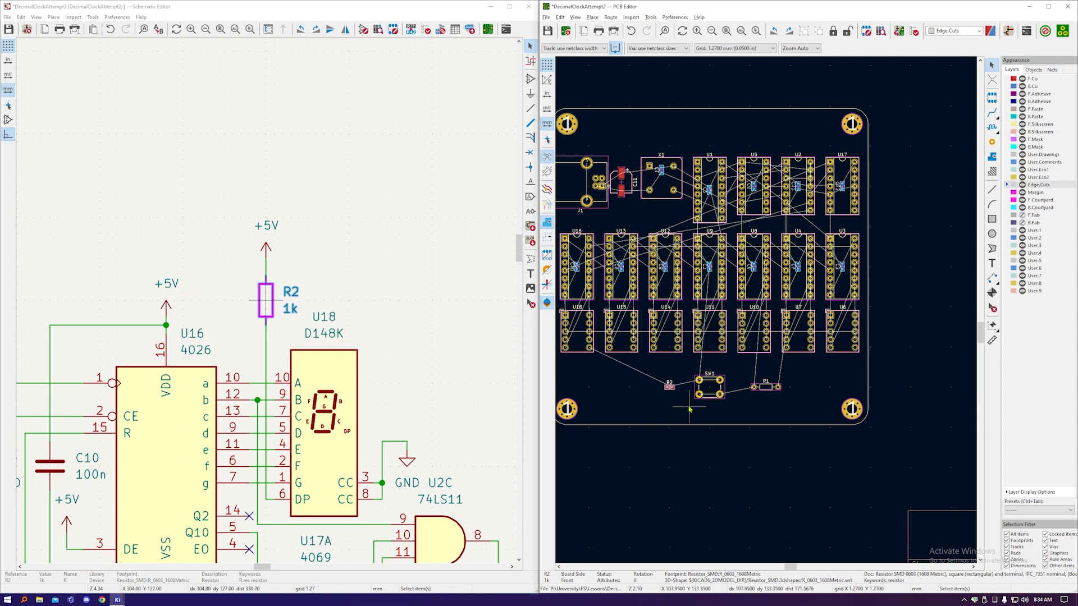
{"action": "scroll", "coordinate": [689, 408], "scroll_direction": "up", "scroll_amount": 2}
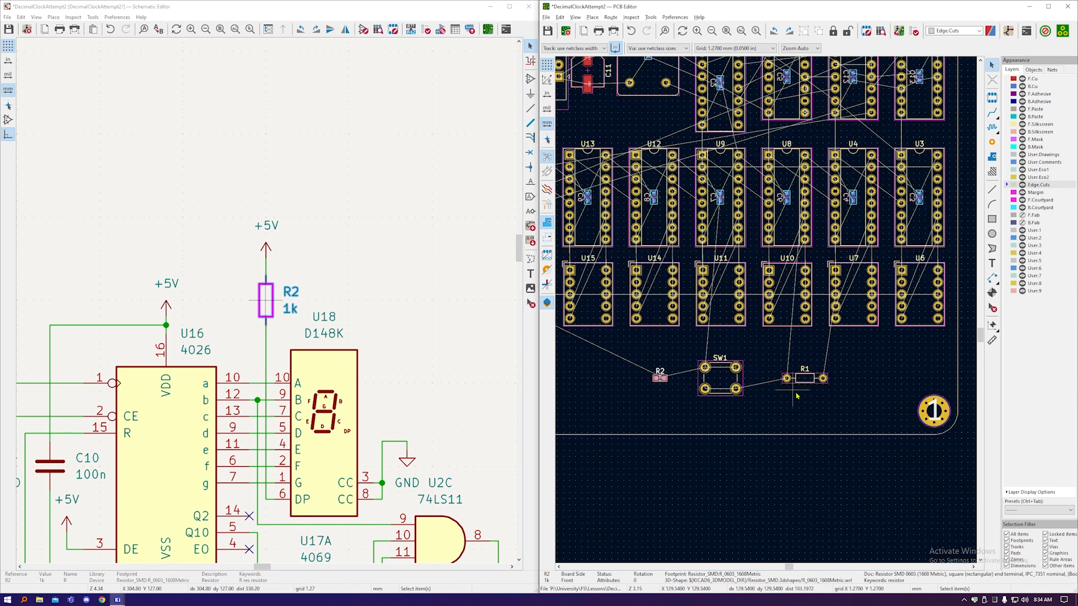
{"action": "scroll", "coordinate": [794, 399], "scroll_direction": "down", "scroll_amount": 3}
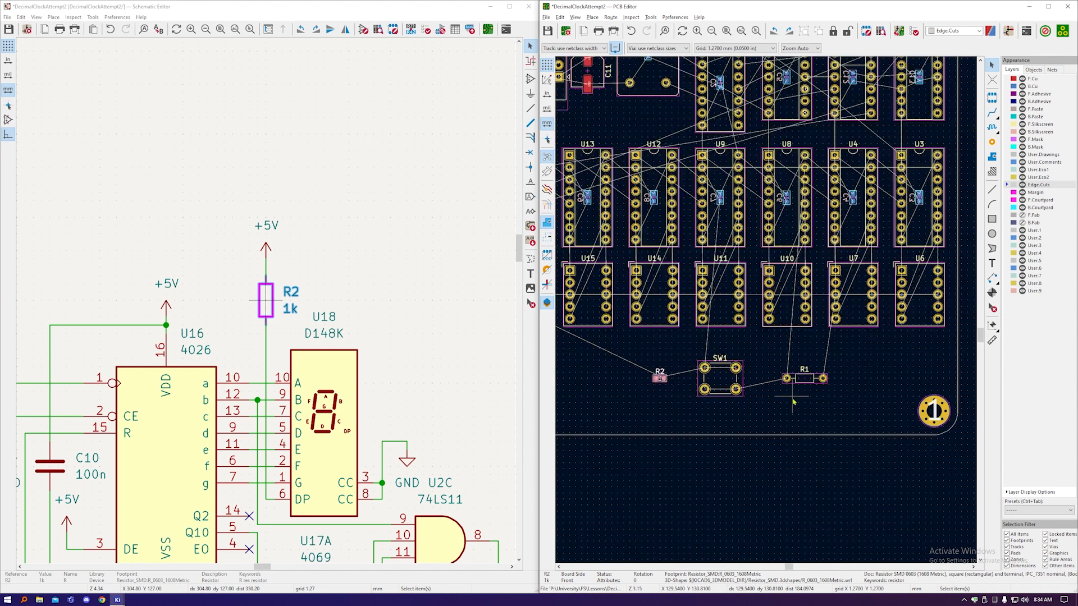
Step: Shift R1 slightly left so that it sits closer to SW1
{"action": "left_click", "coordinate": [800, 386]}
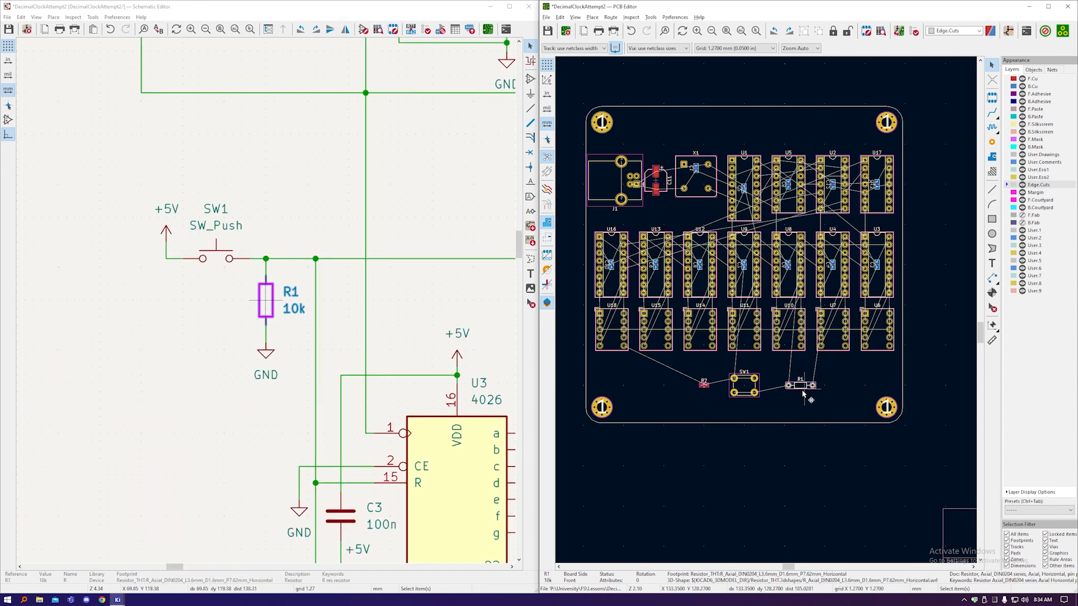
{"action": "mouse_move", "coordinate": [801, 386]}
{"action": "left_mouse_down"}
{"action": "mouse_move", "coordinate": [797, 422]}
{"action": "mouse_move", "coordinate": [789, 395]}
{"action": "left_mouse_up"}
{"action": "left_click", "coordinate": [789, 395]}
Step: Rotate R2 by 180° so that its +5V pad faces SW1
{"action": "scroll", "coordinate": [709, 388], "scroll_direction": "up", "scroll_amount": 5}
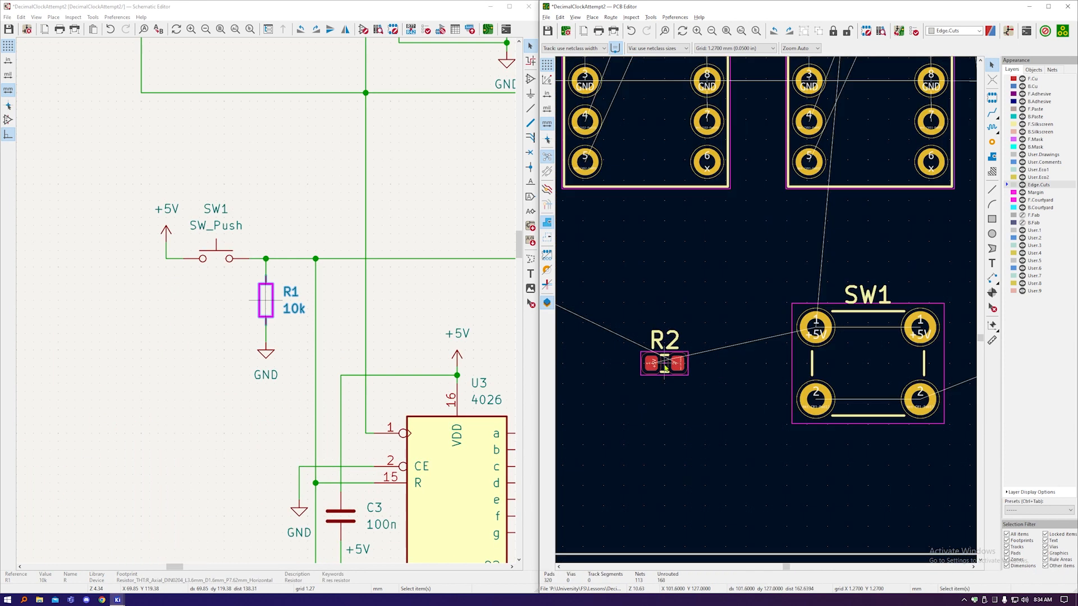
{"action": "left_click", "coordinate": [661, 375]}
{"action": "scroll", "coordinate": [660, 376], "scroll_direction": "up", "scroll_amount": 3}
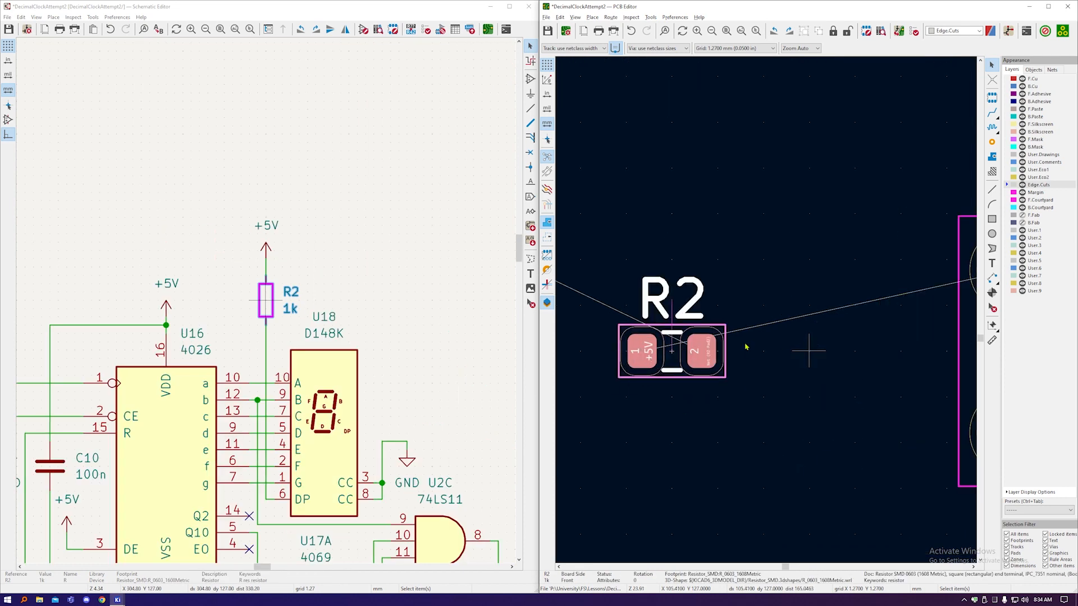
{"action": "key", "text": "r"}
{"action": "key", "text": "r"}
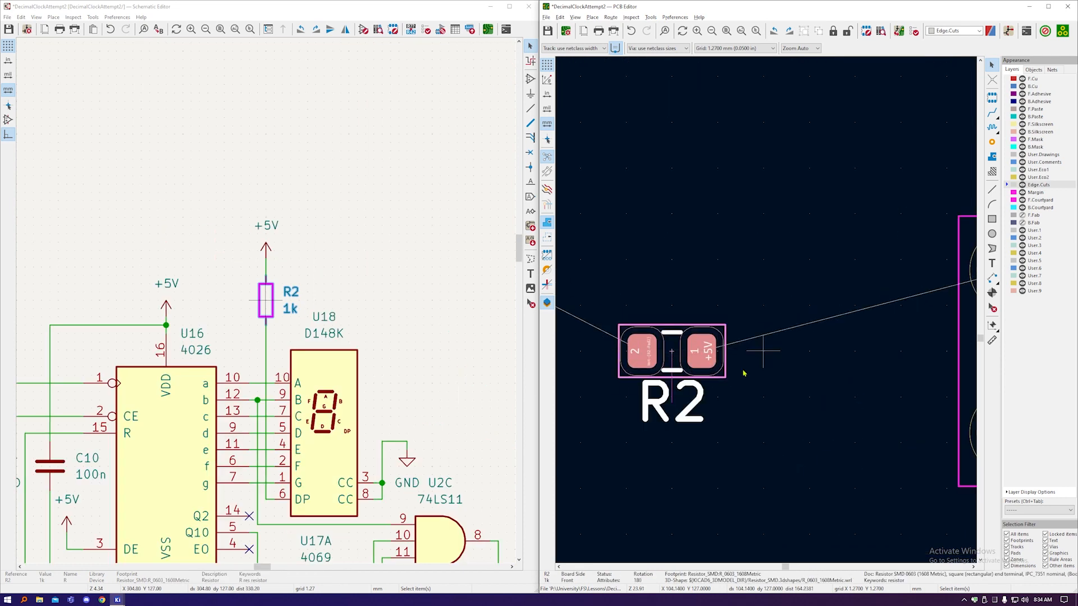
{"action": "key", "text": "Escape"}
Step: Move R2's reference label from below the resistor to just above its outline
{"action": "left_click", "coordinate": [701, 420]}
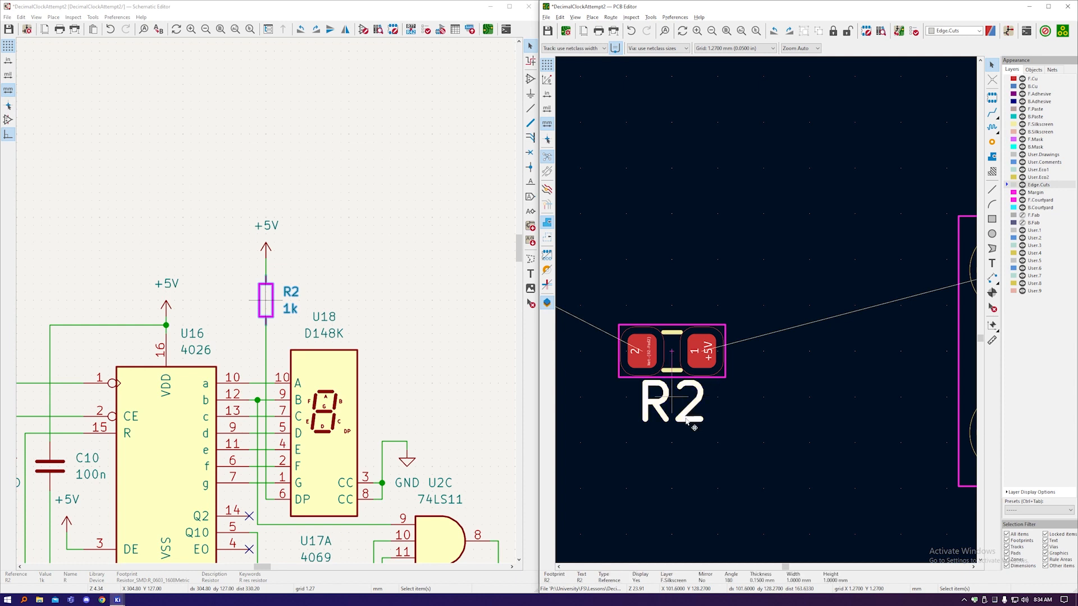
{"action": "key", "text": "m"}
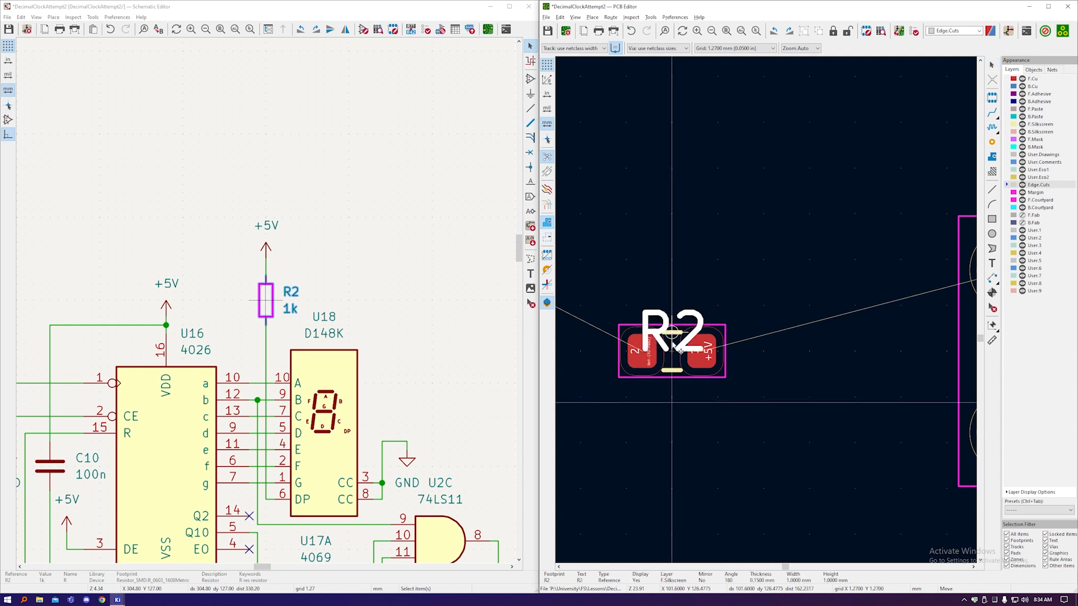
{"action": "left_click", "coordinate": [671, 399]}
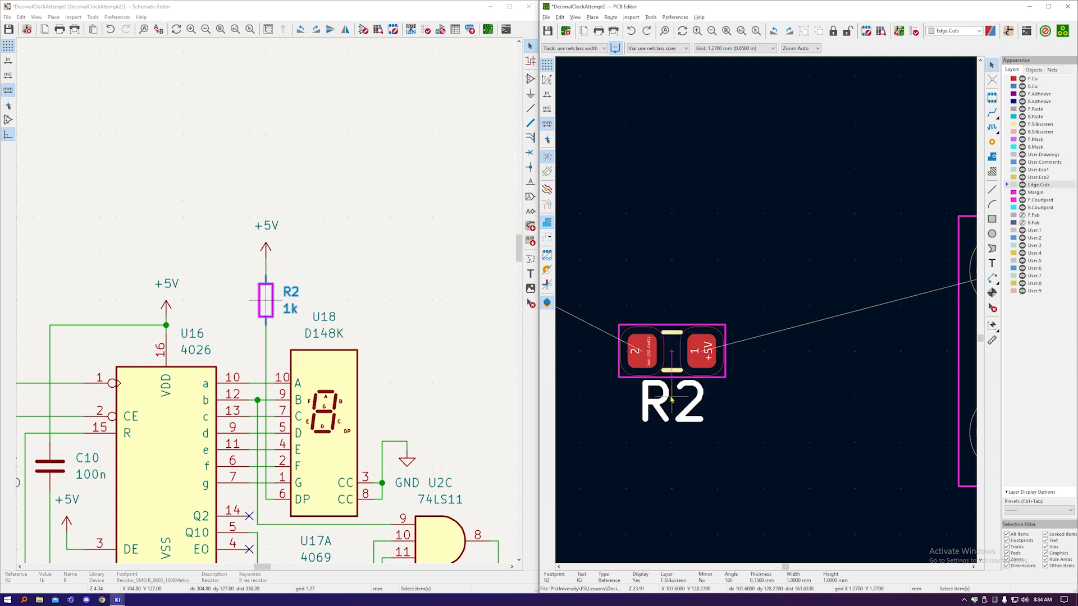
{"action": "key", "text": "m"}
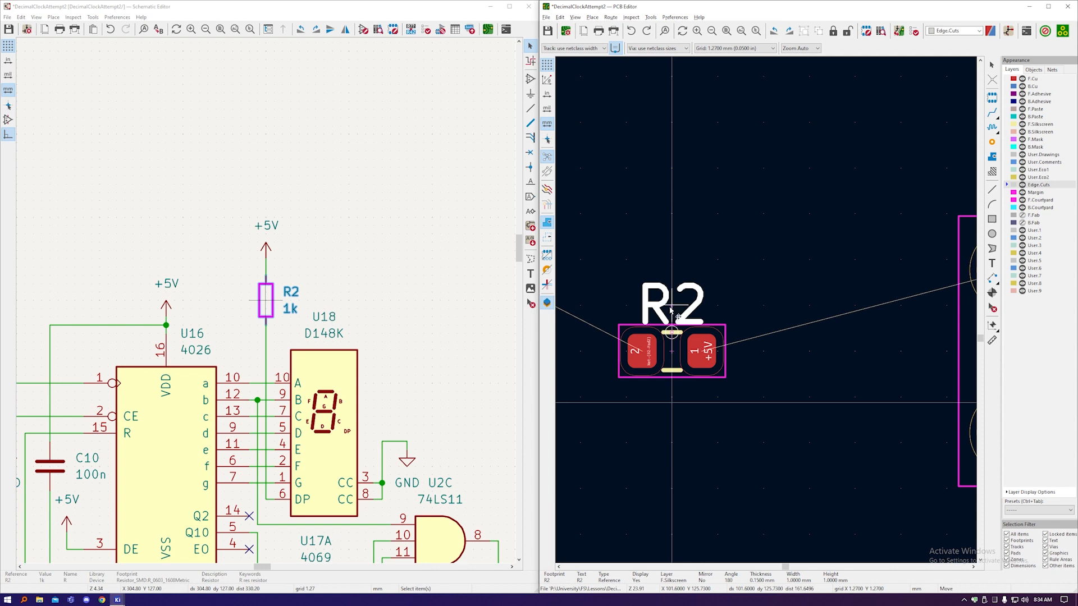
{"action": "left_click", "coordinate": [671, 309]}
Step: Refine the grid to 0.0508 mm (0.0020 in) and raise R2's reference label slightly clear of the outline
{"action": "left_click", "coordinate": [761, 48]}
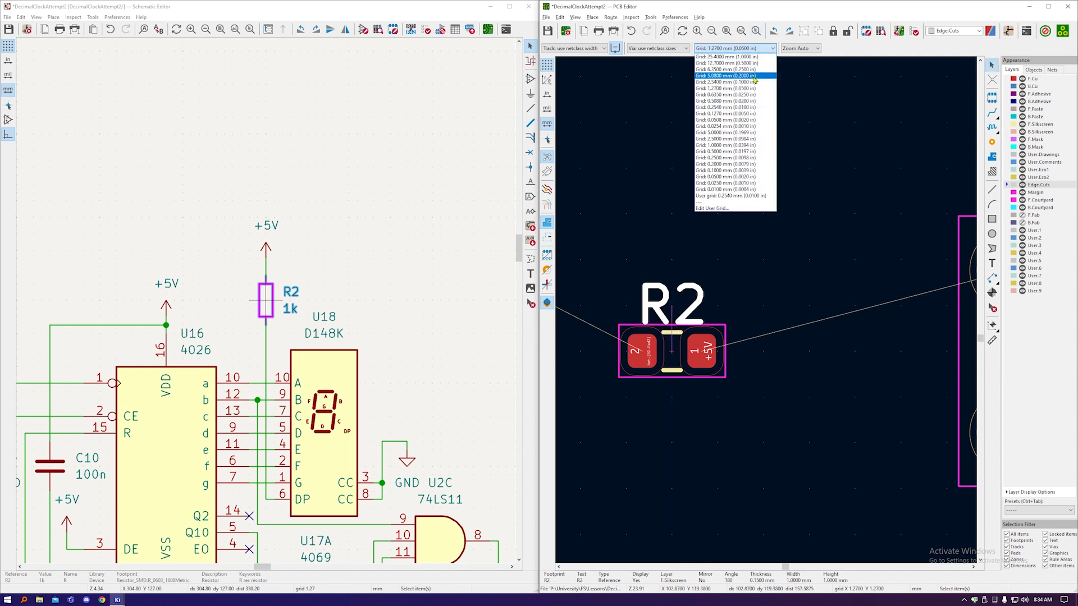
{"action": "left_click", "coordinate": [753, 107]}
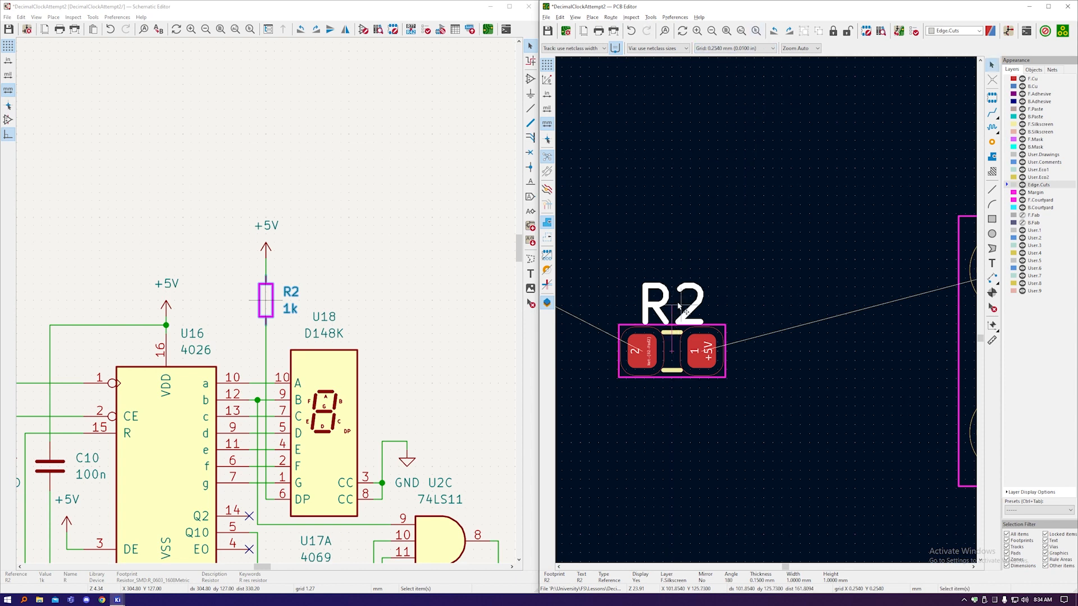
{"action": "left_click", "coordinate": [735, 48]}
{"action": "left_click", "coordinate": [735, 107]}
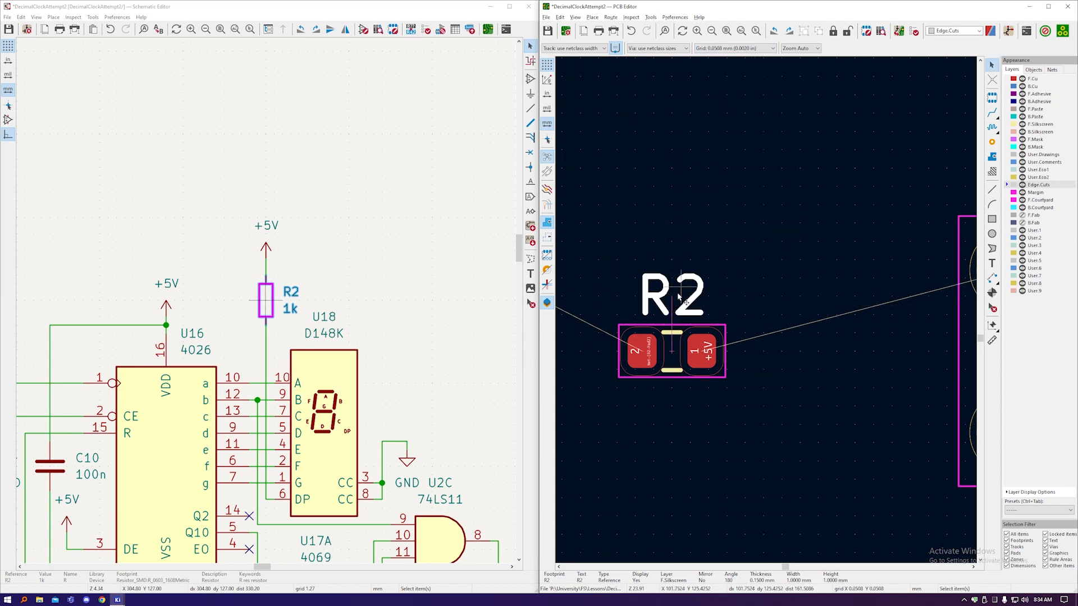
Step: Move capacitor C1 within oscillator X1's footprint and set the board grid to 1.2700 mm
{"action": "scroll", "coordinate": [715, 319], "scroll_direction": "down", "scroll_amount": 10}
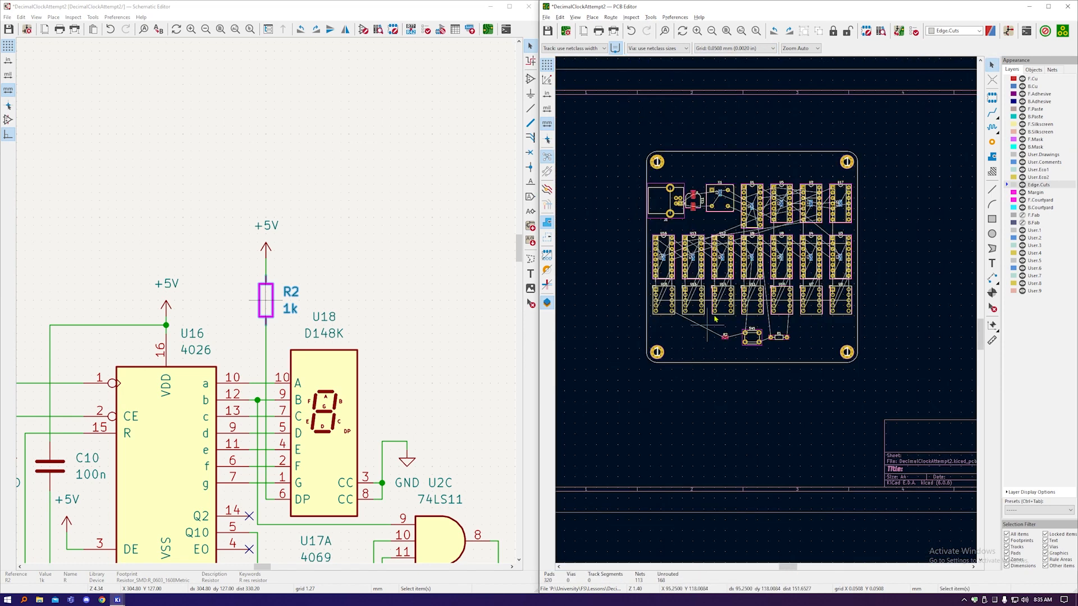
{"action": "scroll", "coordinate": [746, 263], "scroll_direction": "up", "scroll_amount": 5}
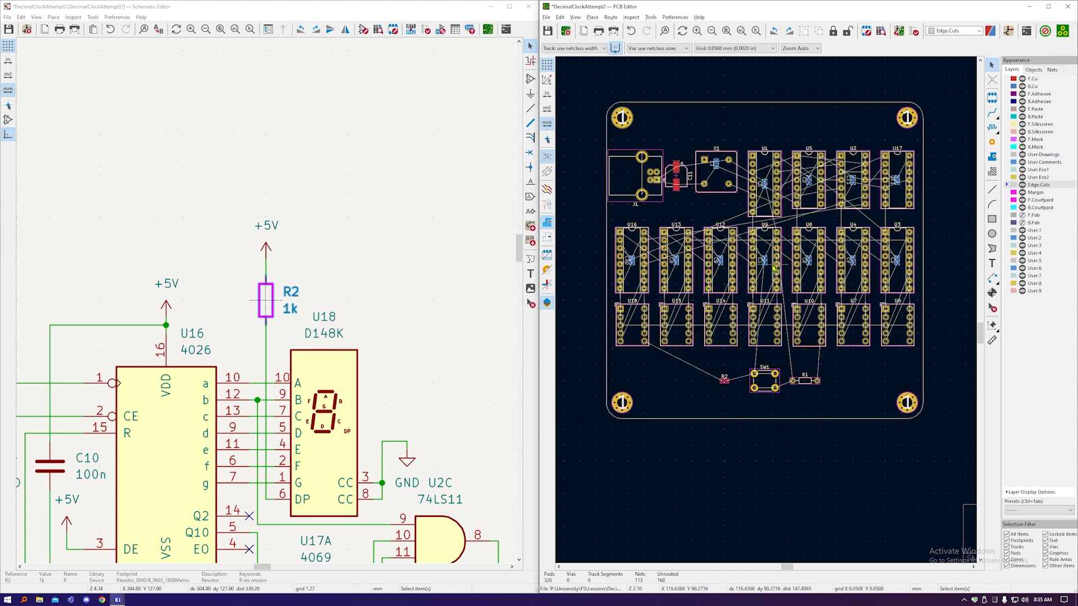
{"action": "scroll", "coordinate": [717, 184], "scroll_direction": "down", "scroll_amount": 4}
{"action": "scroll", "coordinate": [713, 180], "scroll_direction": "up", "scroll_amount": 7}
{"action": "left_click", "coordinate": [704, 171]}
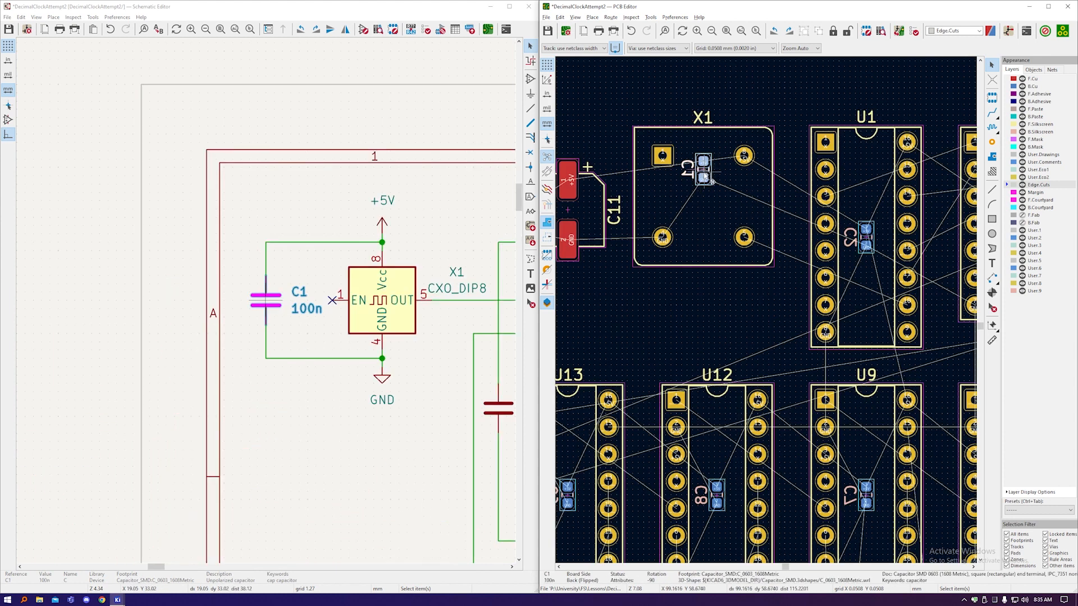
{"action": "left_click_drag", "start_coordinate": [705, 171], "coordinate": [705, 191]}
{"action": "left_click", "coordinate": [728, 48]}
{"action": "left_click", "coordinate": [730, 102]}
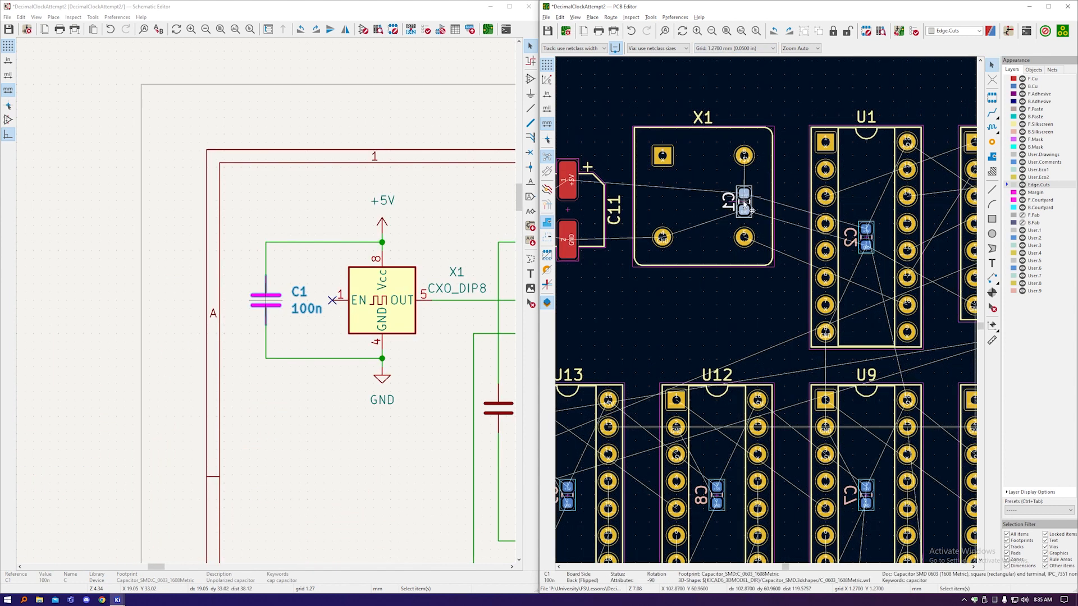
Step: Move C1 with its GND pad as the reference point, snapping that pad to the grid midway between X1's pad columns
{"action": "scroll", "coordinate": [702, 191], "scroll_direction": "up", "scroll_amount": 2}
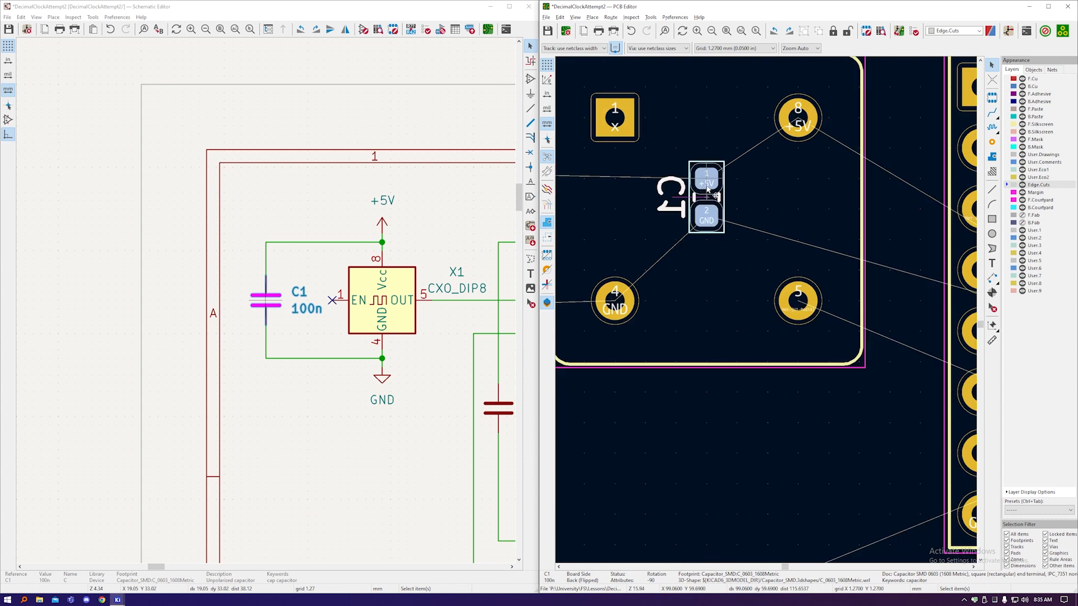
{"action": "right_click", "coordinate": [707, 189]}
{"action": "mouse_move", "coordinate": [753, 294]}
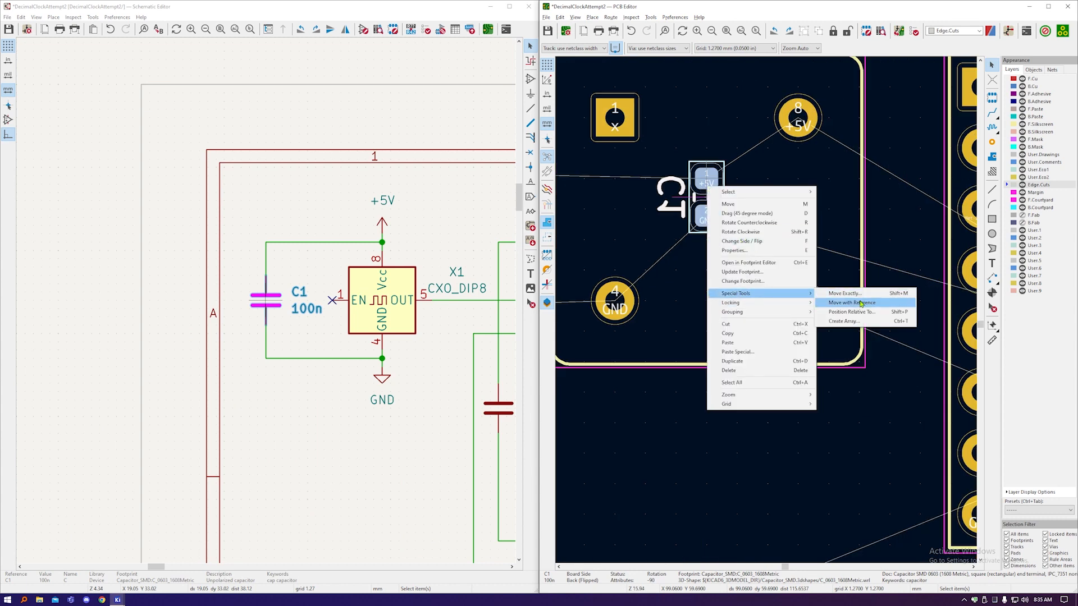
{"action": "left_click", "coordinate": [861, 303]}
{"action": "left_click", "coordinate": [706, 213]}
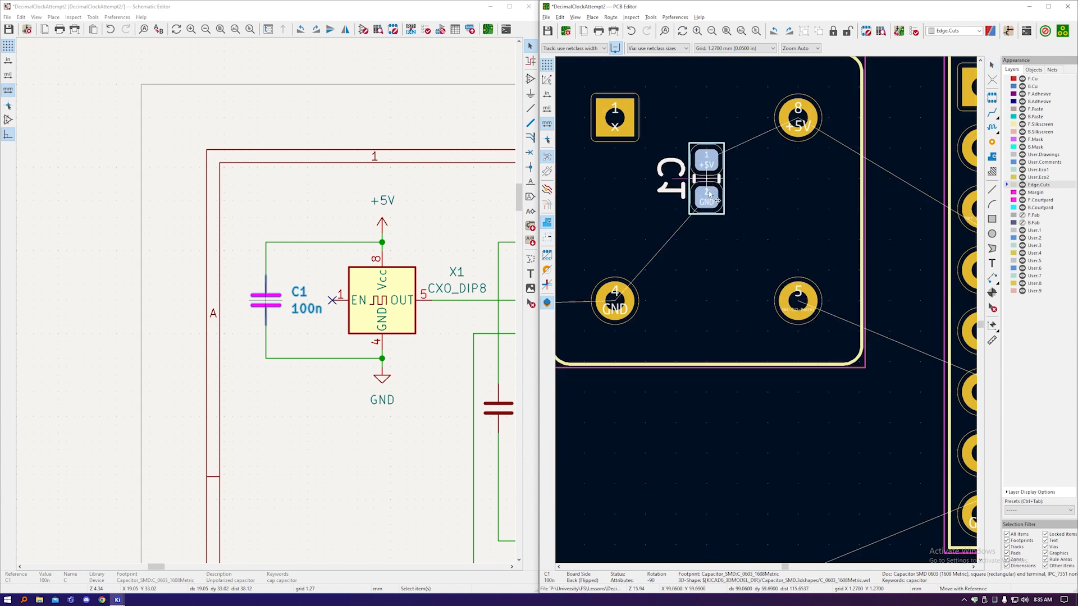
{"action": "left_click", "coordinate": [709, 193]}
Step: Save the board layout
{"action": "scroll", "coordinate": [729, 185], "scroll_direction": "down", "scroll_amount": 7}
{"action": "left_click", "coordinate": [680, 175]}
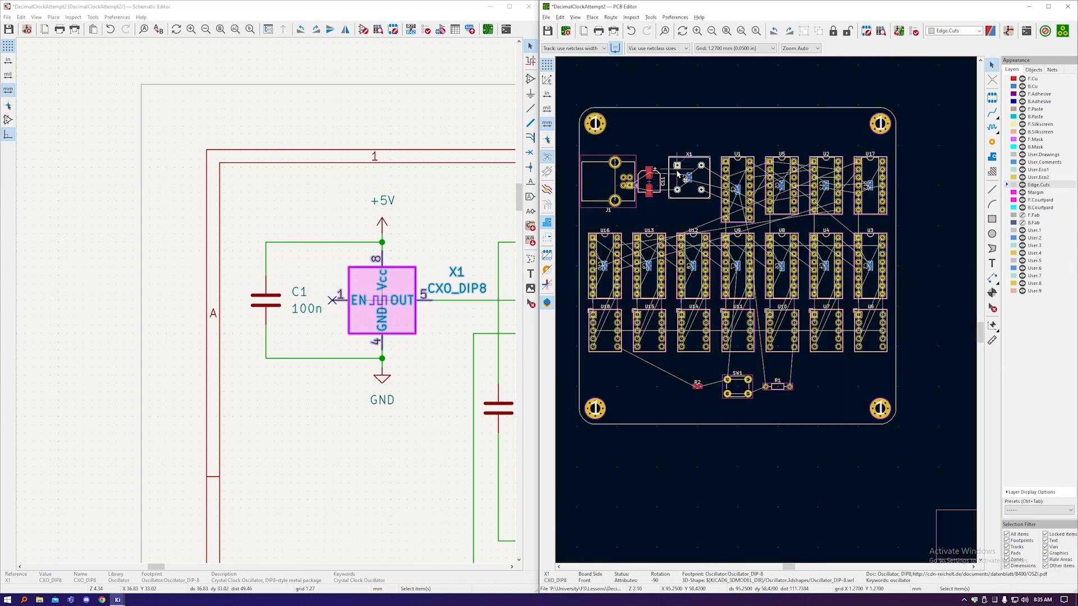
{"action": "scroll", "coordinate": [679, 176], "scroll_direction": "down", "scroll_amount": 2}
{"action": "key", "text": "ctrl+s"}
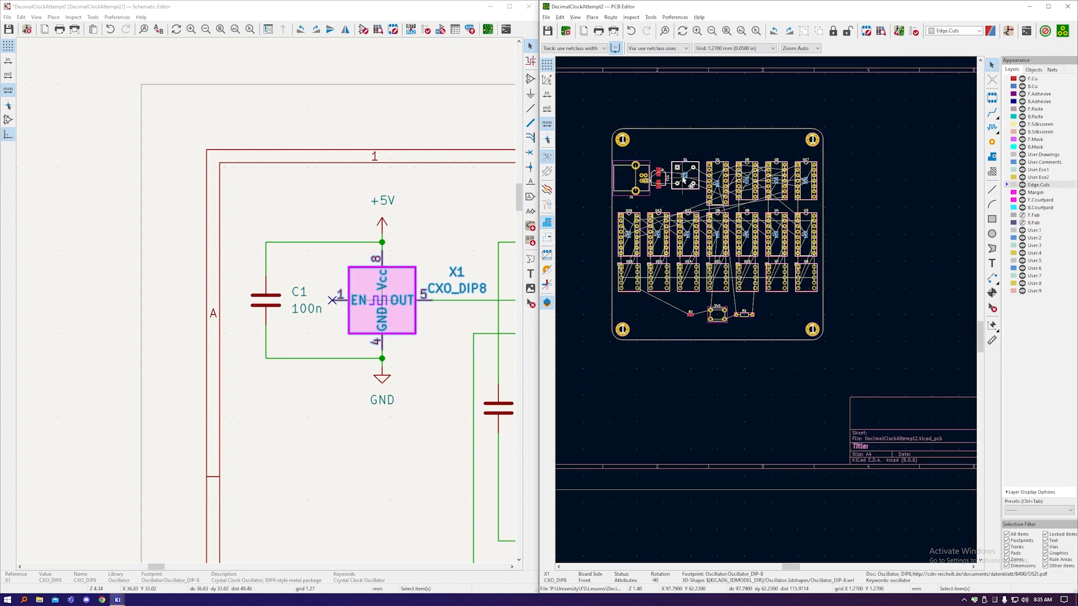
Step: Examine the component placement on the board from several angles in the 3D viewer
{"action": "key", "text": "alt+3"}
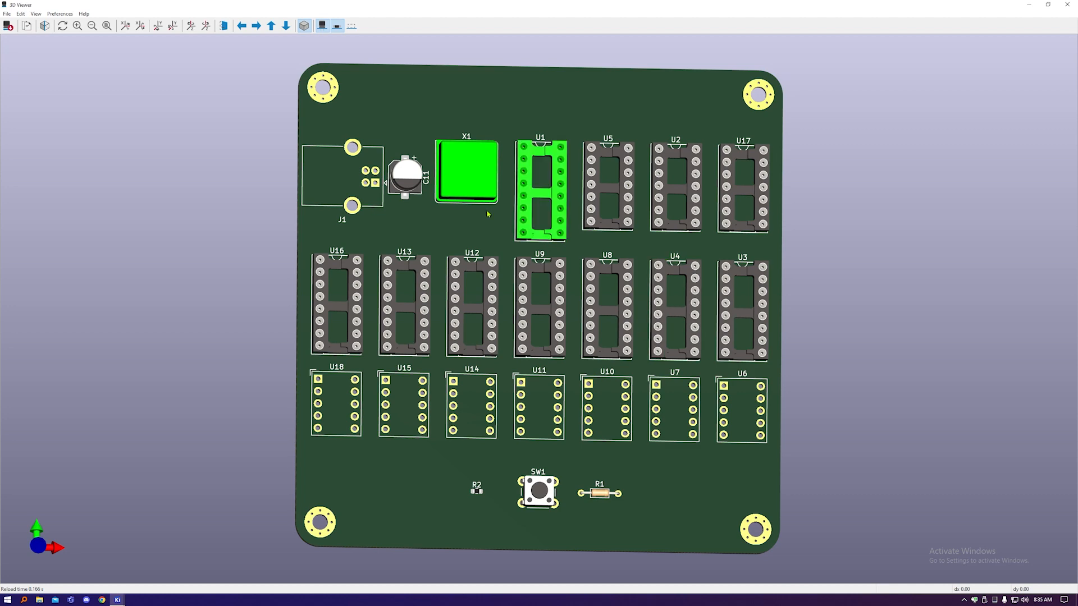
{"action": "left_click_drag", "start_coordinate": [476, 217], "coordinate": [485, 133]}
{"action": "left_click", "coordinate": [1028, 5]}
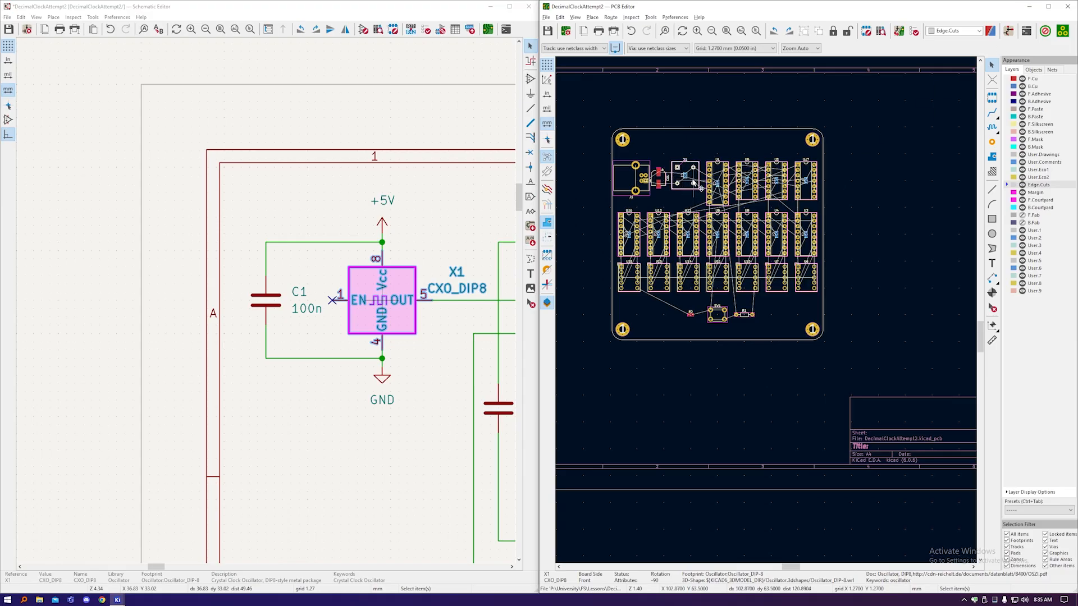
{"action": "scroll", "coordinate": [666, 202], "scroll_direction": "up", "scroll_amount": 3}
{"action": "scroll", "coordinate": [651, 174], "scroll_direction": "down", "scroll_amount": 3}
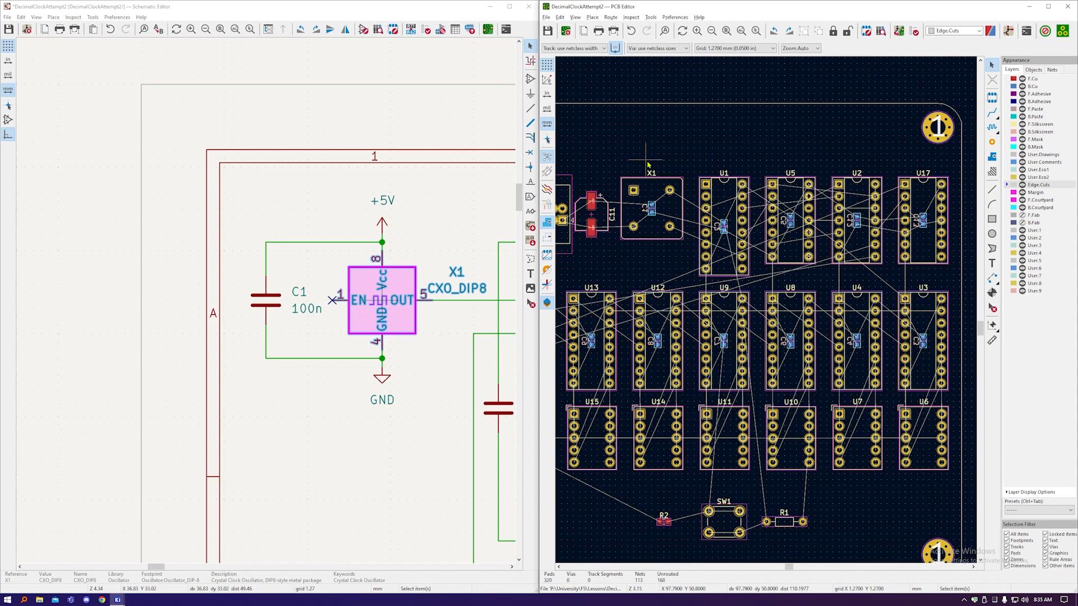
{"action": "key", "text": "alt+3"}
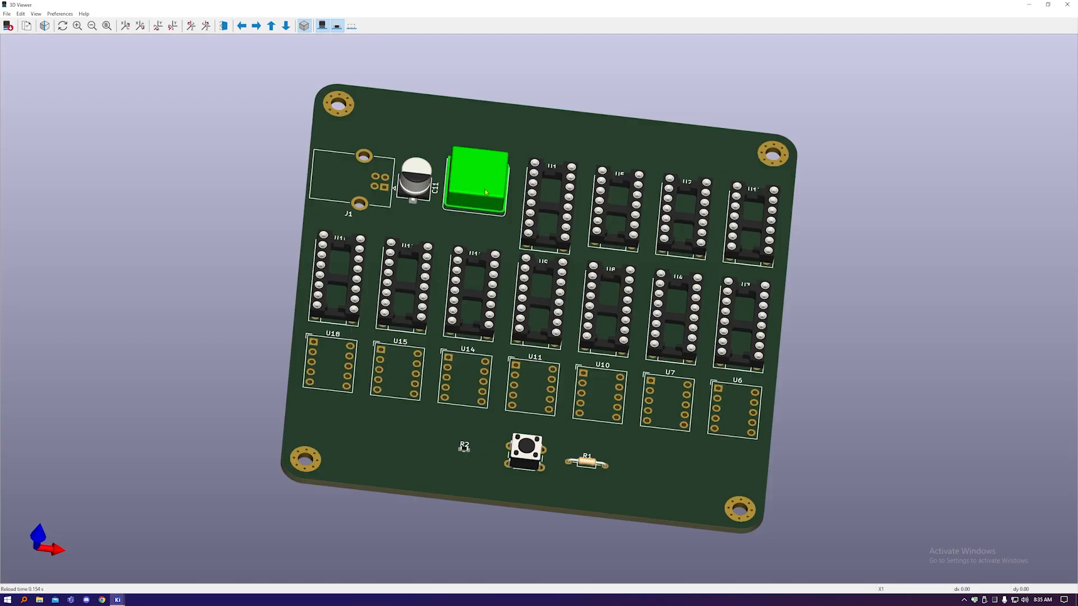
{"action": "left_click_drag", "start_coordinate": [745, 293], "coordinate": [604, 464]}
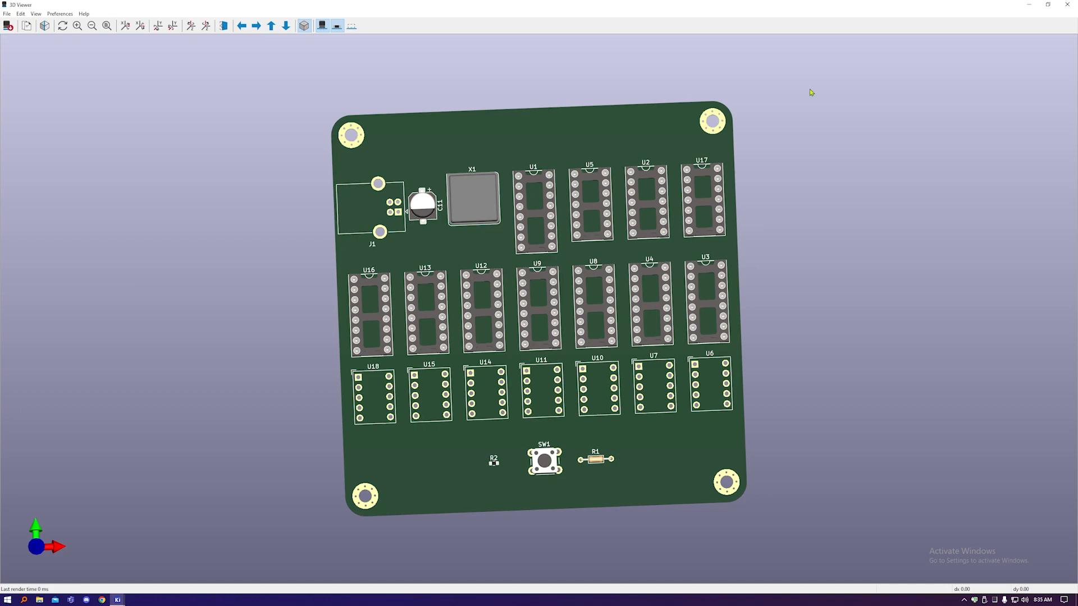
{"action": "left_click", "coordinate": [1029, 5]}
Step: Move resistors R1 and R2 farther away from opposite sides of switch SW1 and check the spacing in the 3D viewer
{"action": "left_click", "coordinate": [758, 409]}
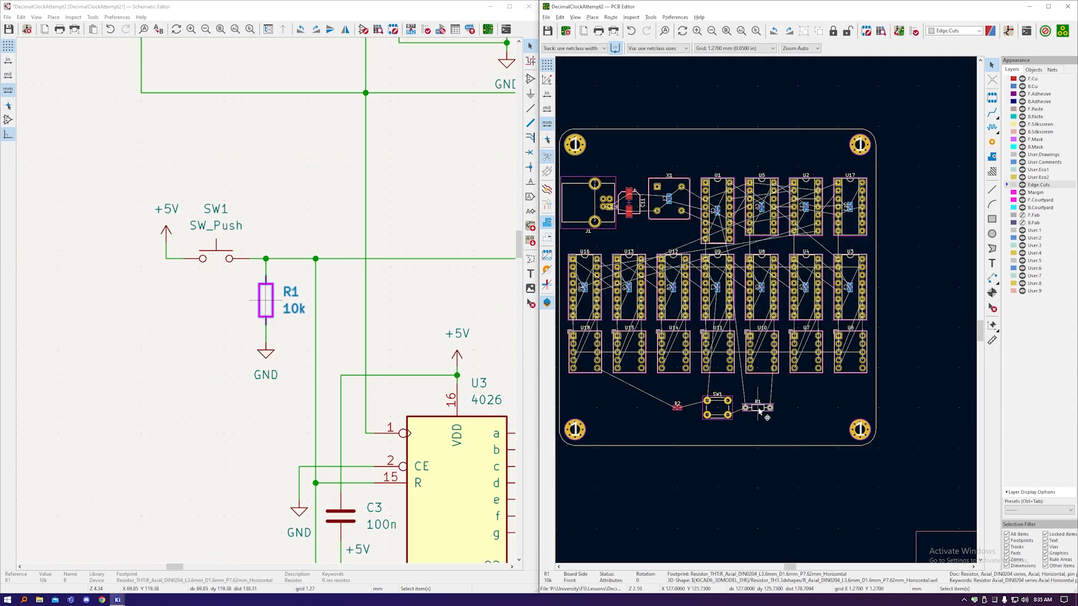
{"action": "left_click_drag", "start_coordinate": [758, 411], "coordinate": [779, 411]}
{"action": "middle_click_drag", "start_coordinate": [779, 412], "coordinate": [773, 404]}
{"action": "left_click_drag", "start_coordinate": [671, 400], "coordinate": [653, 400]}
{"action": "key", "text": "alt+3"}
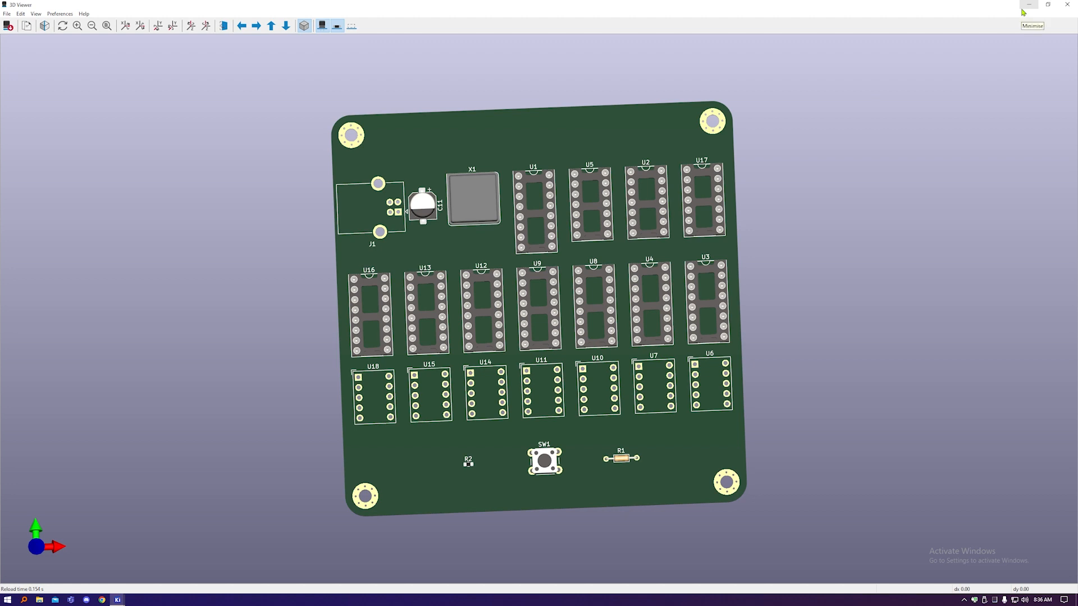
{"action": "left_click", "coordinate": [1022, 9]}
Step: Move the chip and display rows together with J1, C11 and X1 slightly down towards SW1 on the board
{"action": "middle_click_drag", "start_coordinate": [756, 426], "coordinate": [789, 400]}
{"action": "scroll", "coordinate": [780, 382], "scroll_direction": "down", "scroll_amount": 2}
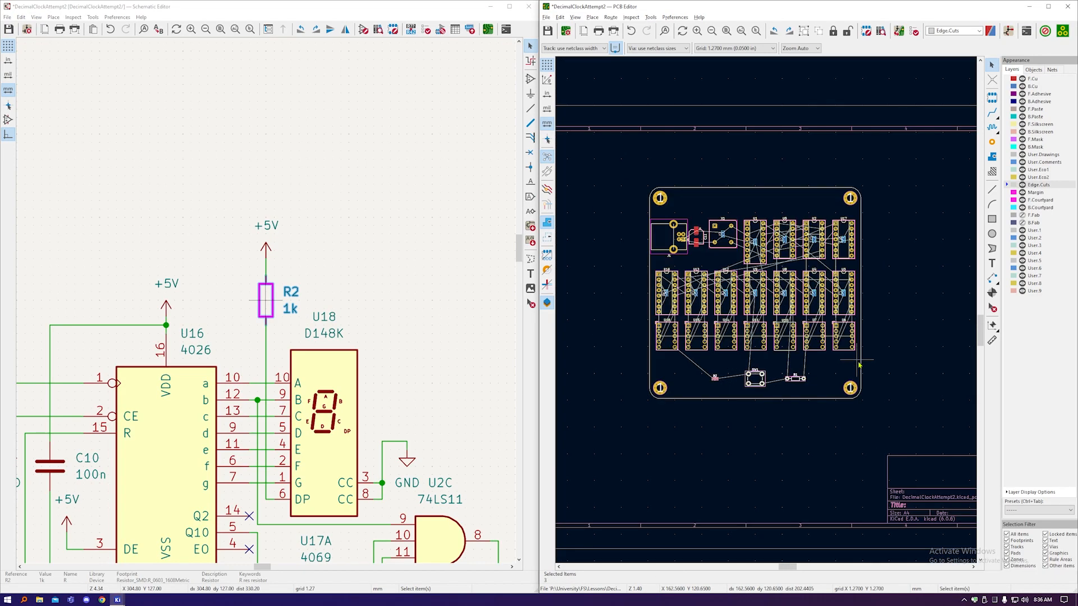
{"action": "left_click_drag", "start_coordinate": [860, 365], "coordinate": [655, 224]}
{"action": "key", "text": "m"}
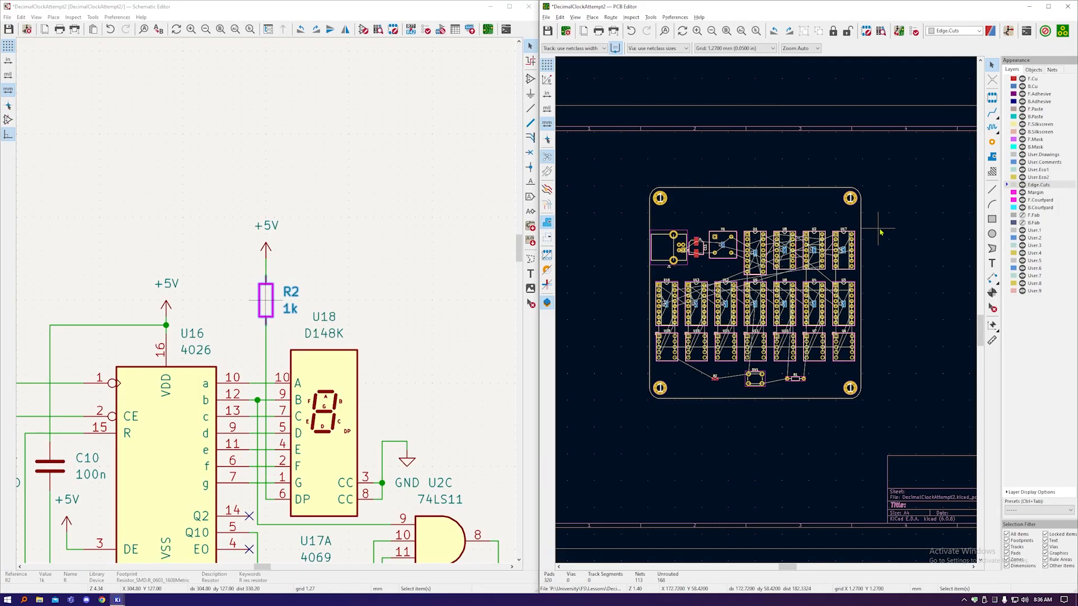
Step: Examine the component arrangement on the board and the GND connection of display U18 in the schematic
{"action": "scroll", "coordinate": [775, 263], "scroll_direction": "up", "scroll_amount": 3}
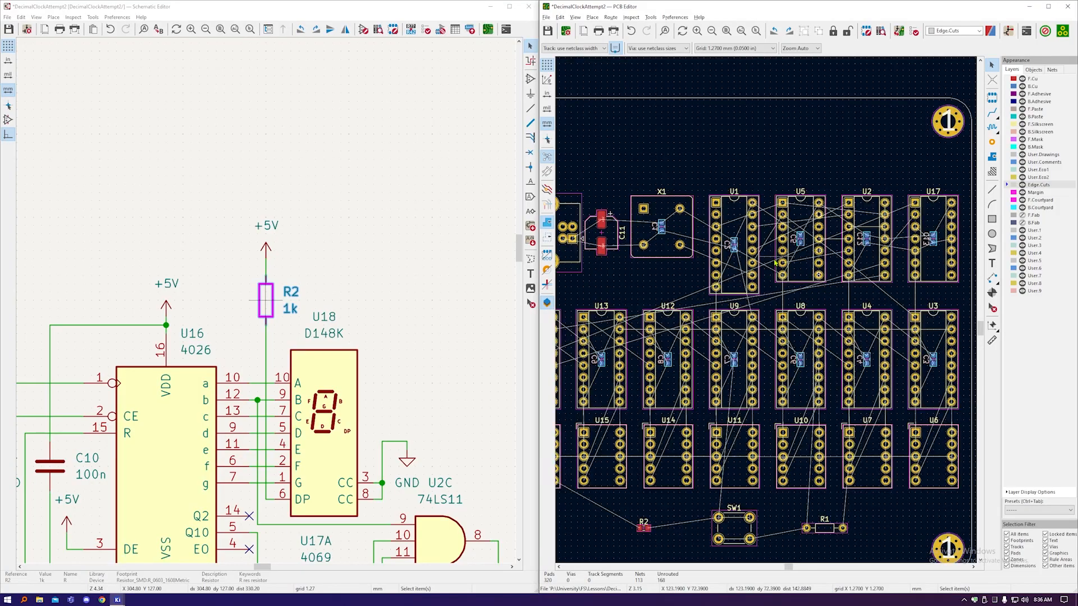
{"action": "scroll", "coordinate": [778, 262], "scroll_direction": "down", "scroll_amount": 1}
{"action": "scroll", "coordinate": [640, 257], "scroll_direction": "up", "scroll_amount": 5}
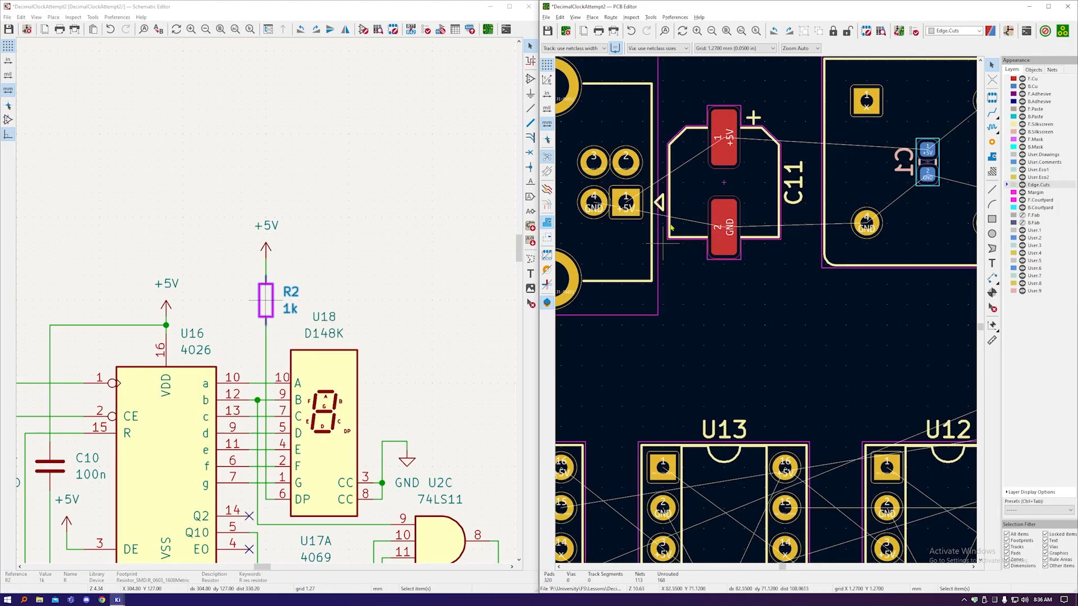
{"action": "scroll", "coordinate": [785, 215], "scroll_direction": "down", "scroll_amount": 6}
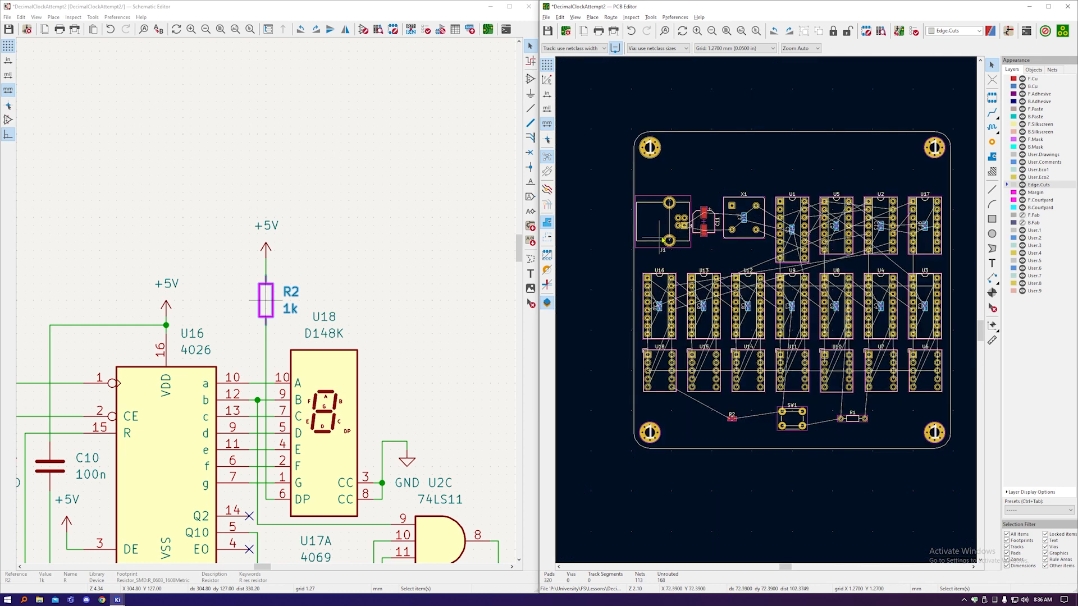
{"action": "scroll", "coordinate": [879, 294], "scroll_direction": "up", "scroll_amount": 2}
{"action": "scroll", "coordinate": [879, 294], "scroll_direction": "down", "scroll_amount": 2}
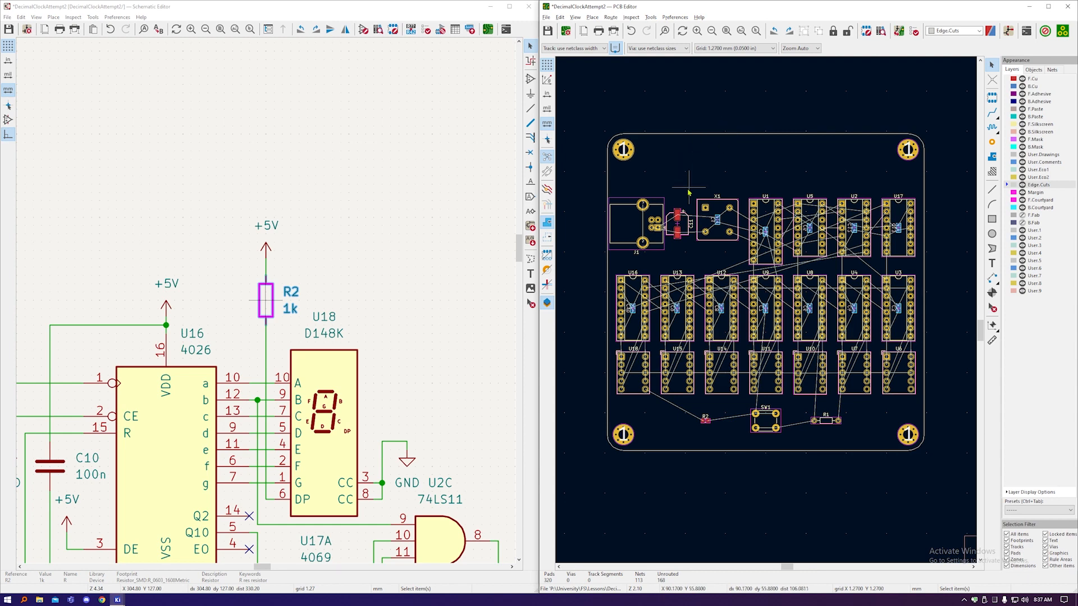
{"action": "left_click", "coordinate": [436, 256]}
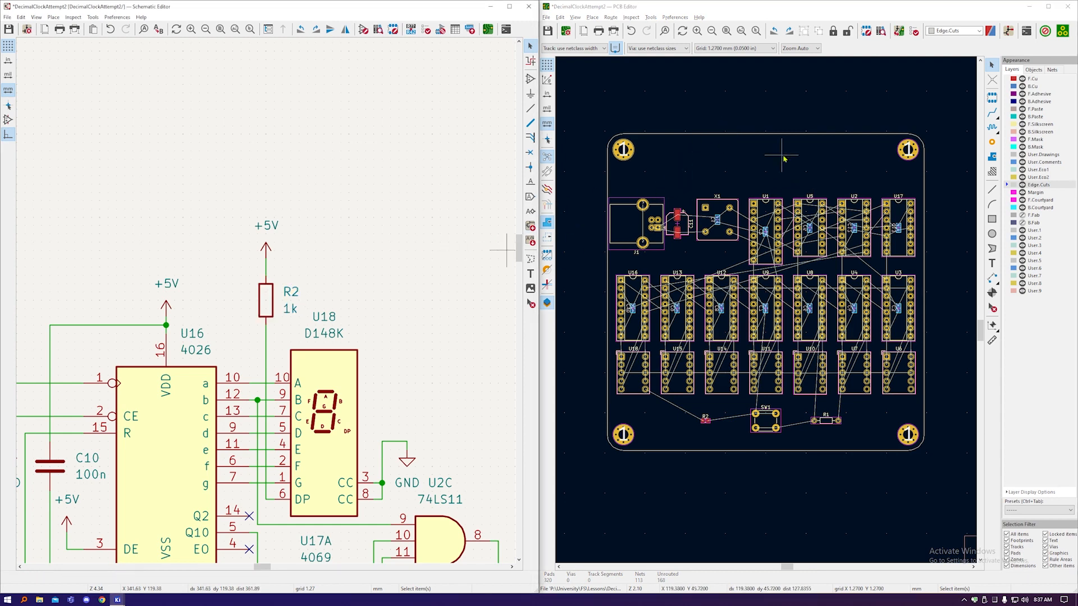
{"action": "scroll", "coordinate": [403, 200], "scroll_direction": "down", "scroll_amount": 2}
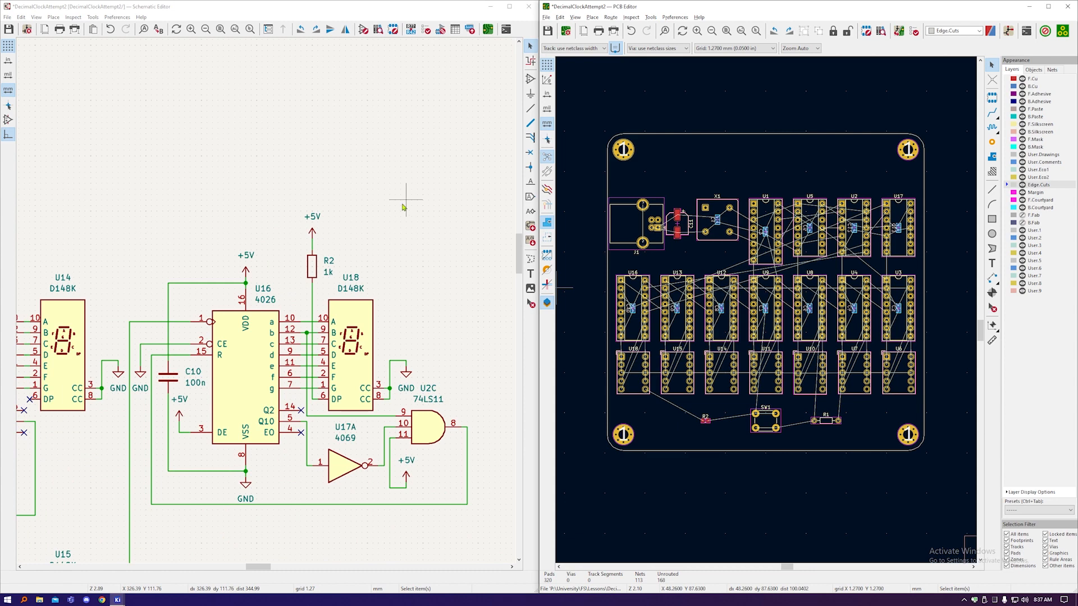
{"action": "scroll", "coordinate": [390, 391], "scroll_direction": "up", "scroll_amount": 8}
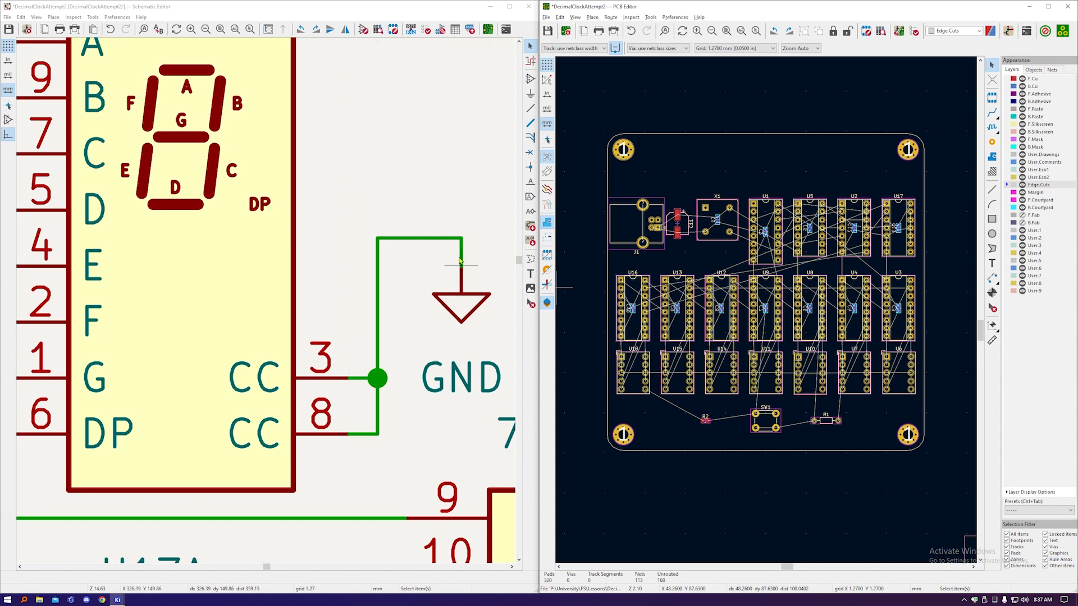
{"action": "scroll", "coordinate": [340, 366], "scroll_direction": "down", "scroll_amount": 8}
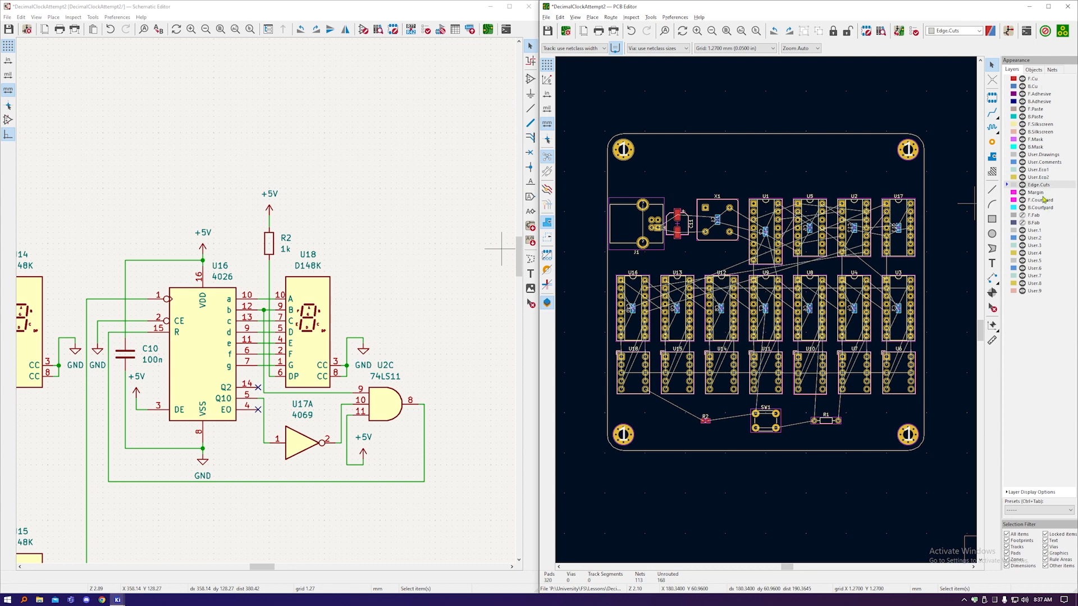
Step: Start a filled copper zone on F.Cu at the board's upper-left corner and assign it to the GND net
{"action": "left_click", "coordinate": [1036, 80]}
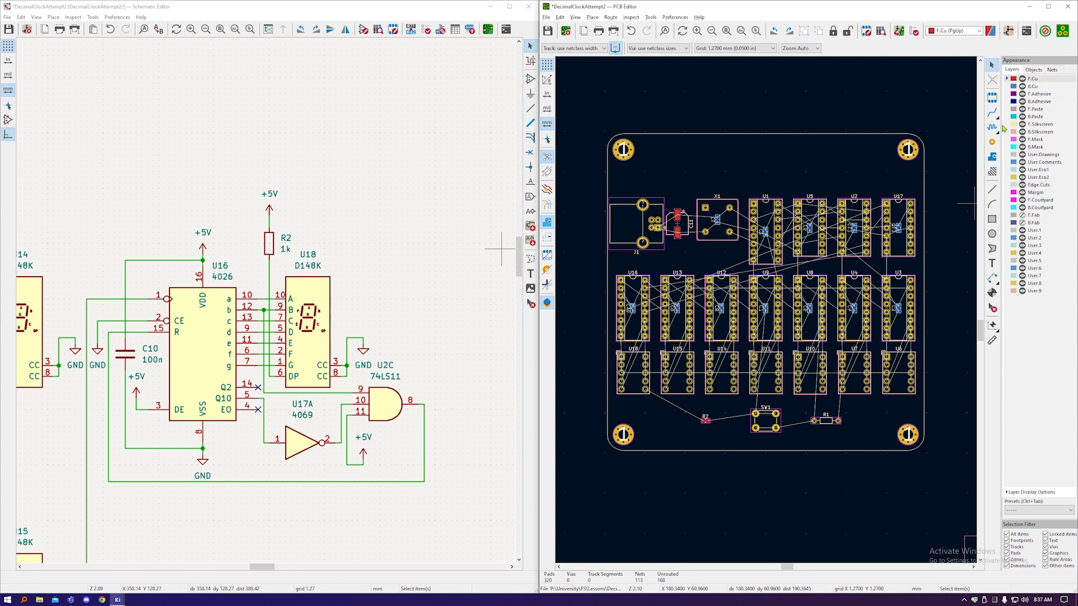
{"action": "left_click", "coordinate": [995, 159]}
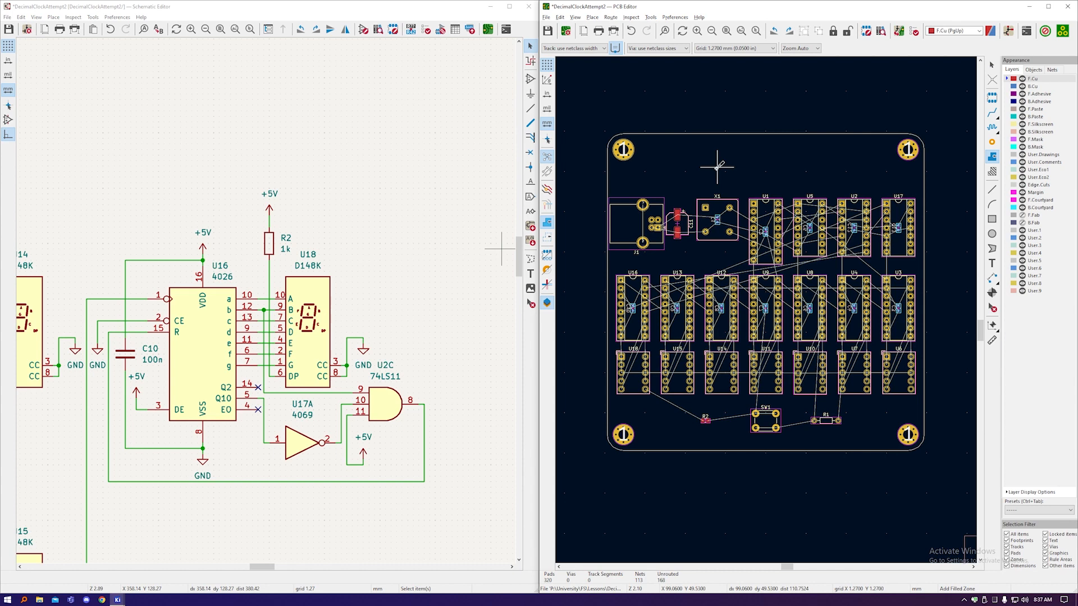
{"action": "left_click", "coordinate": [605, 131]}
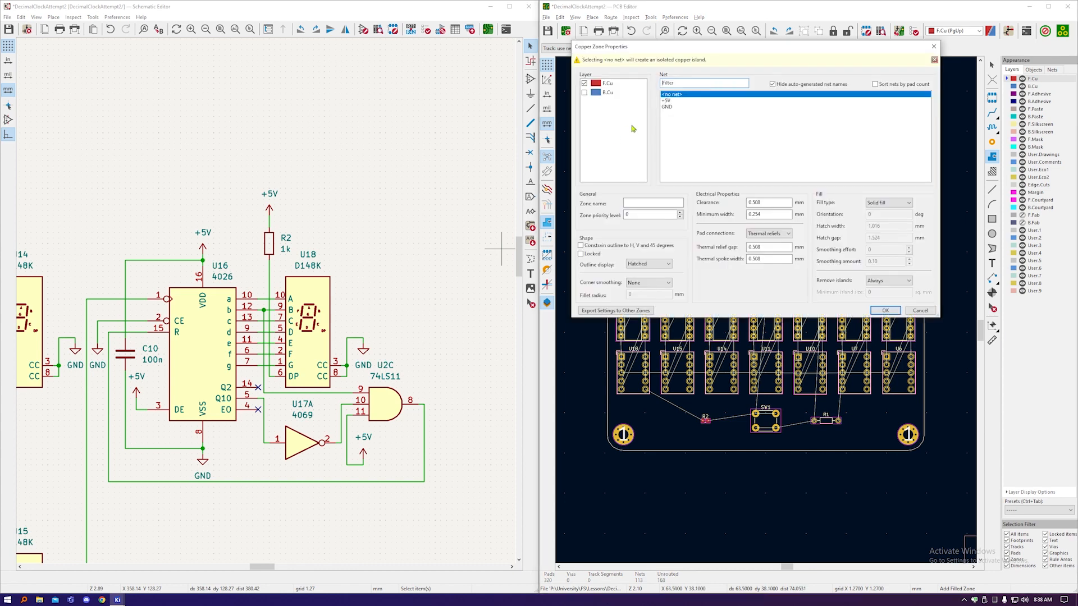
{"action": "left_click", "coordinate": [681, 107]}
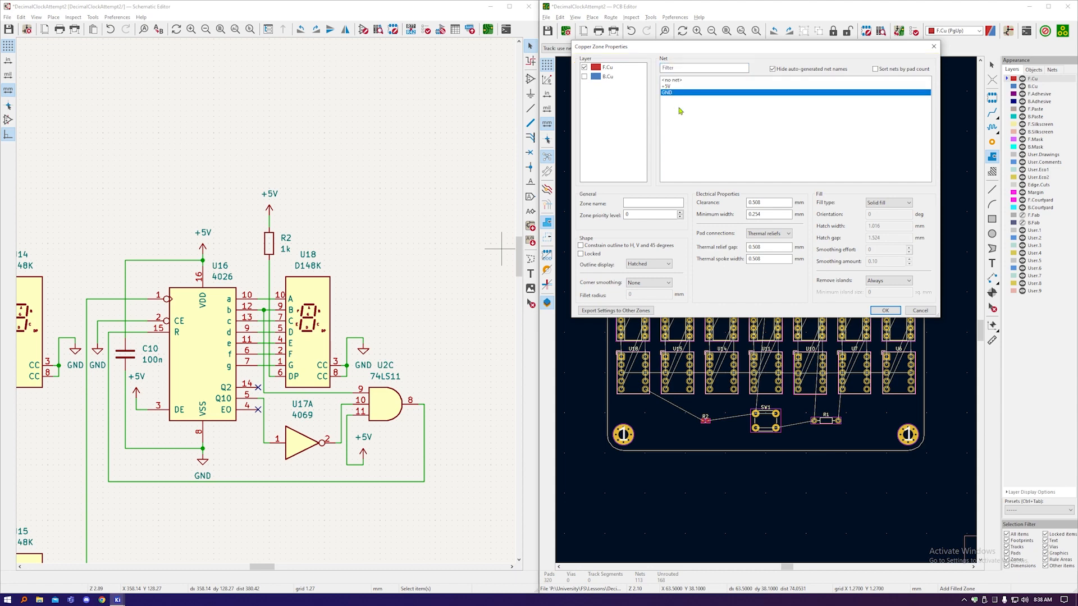
{"action": "left_click", "coordinate": [887, 312]}
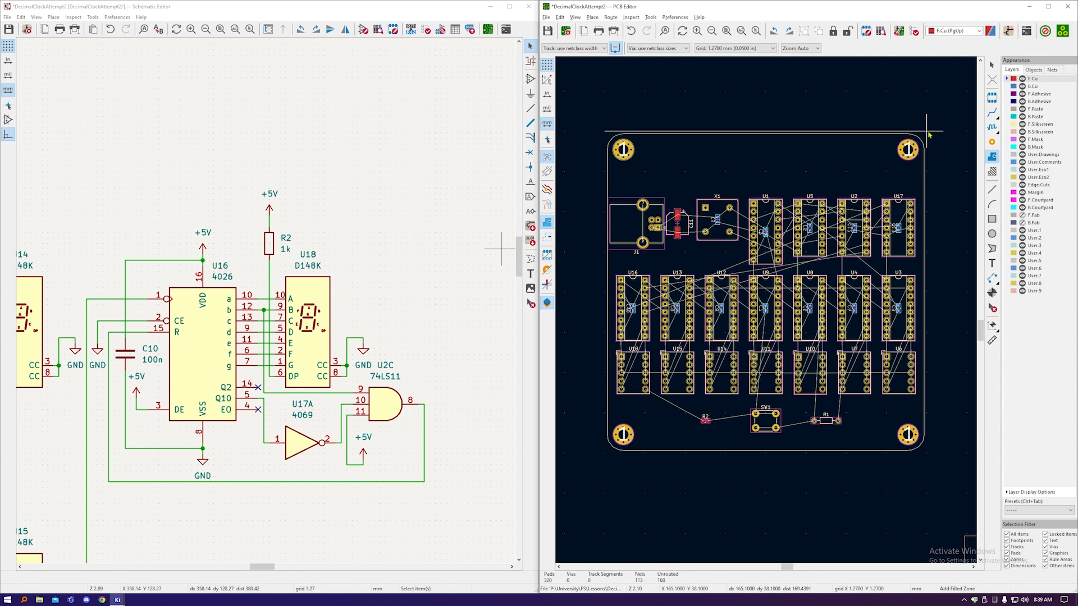
Step: Outline the GND zone as a closed rectangle about 102 mm wide just outside the board's edges
{"action": "left_click", "coordinate": [926, 132]}
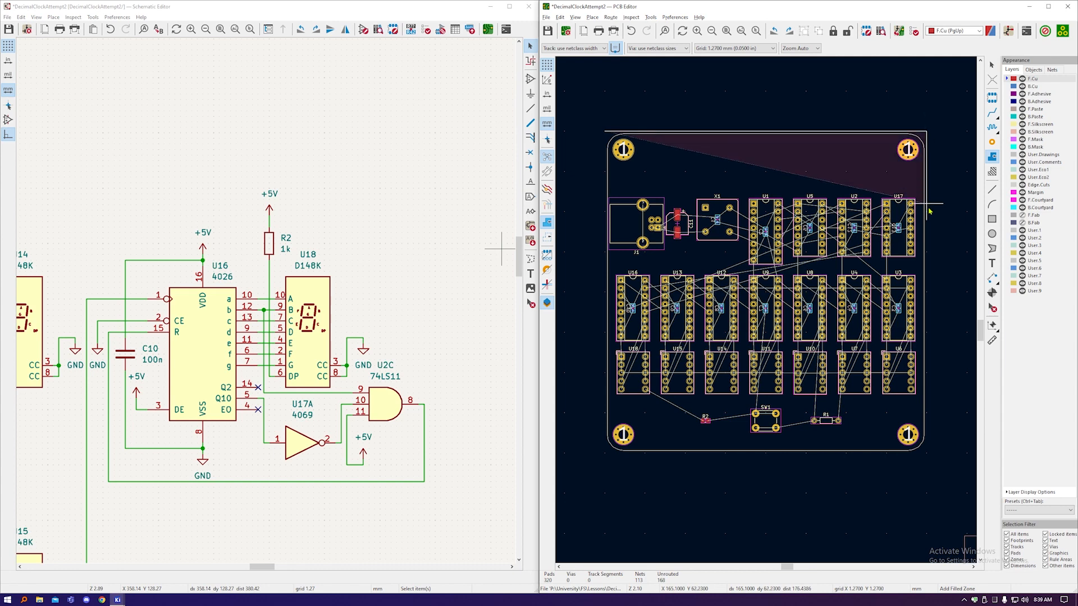
{"action": "left_click", "coordinate": [926, 452]}
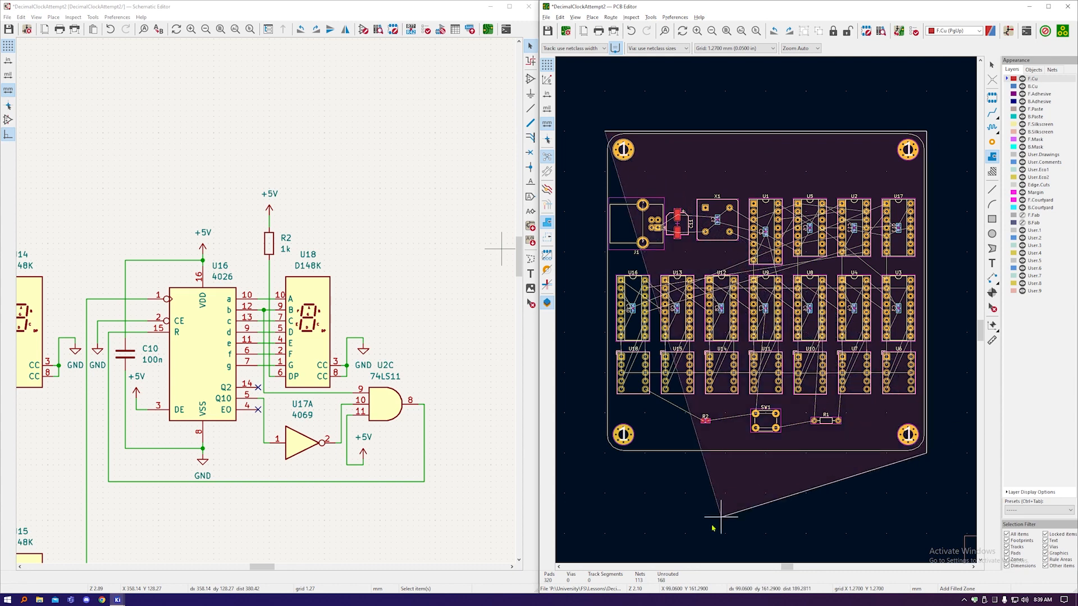
{"action": "left_click", "coordinate": [604, 453]}
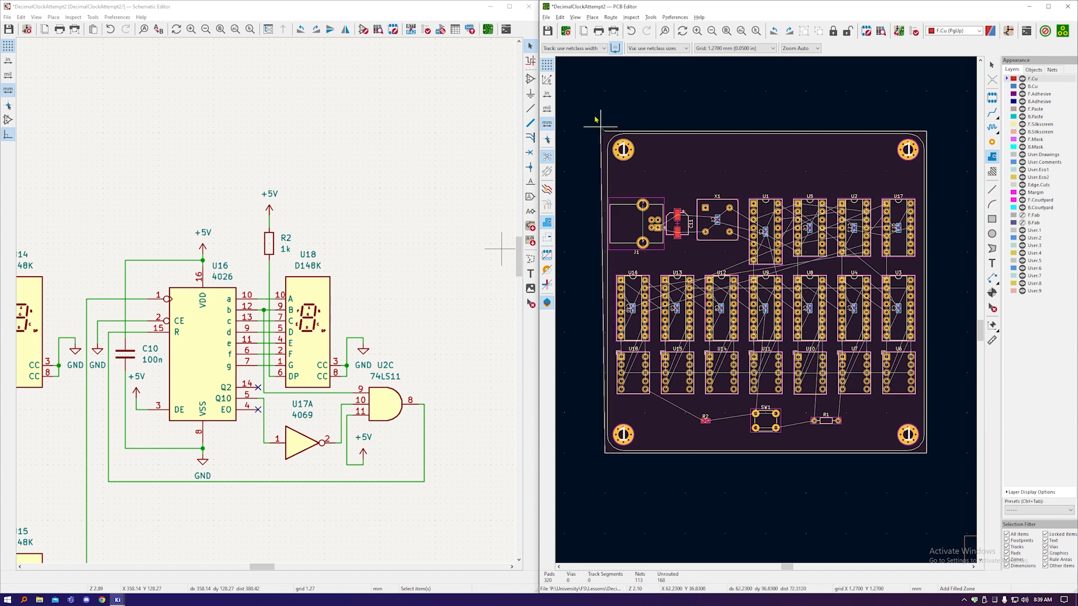
{"action": "left_click", "coordinate": [605, 130]}
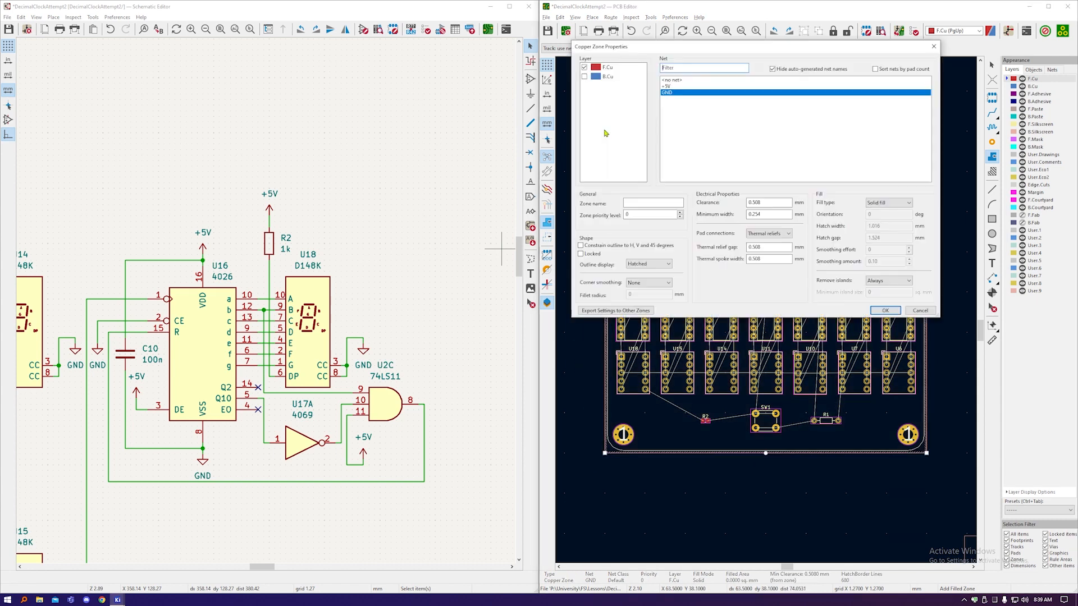
Step: Discard the newly started second zone and fill the GND copper zone on F.Cu
{"action": "left_click", "coordinate": [924, 314]}
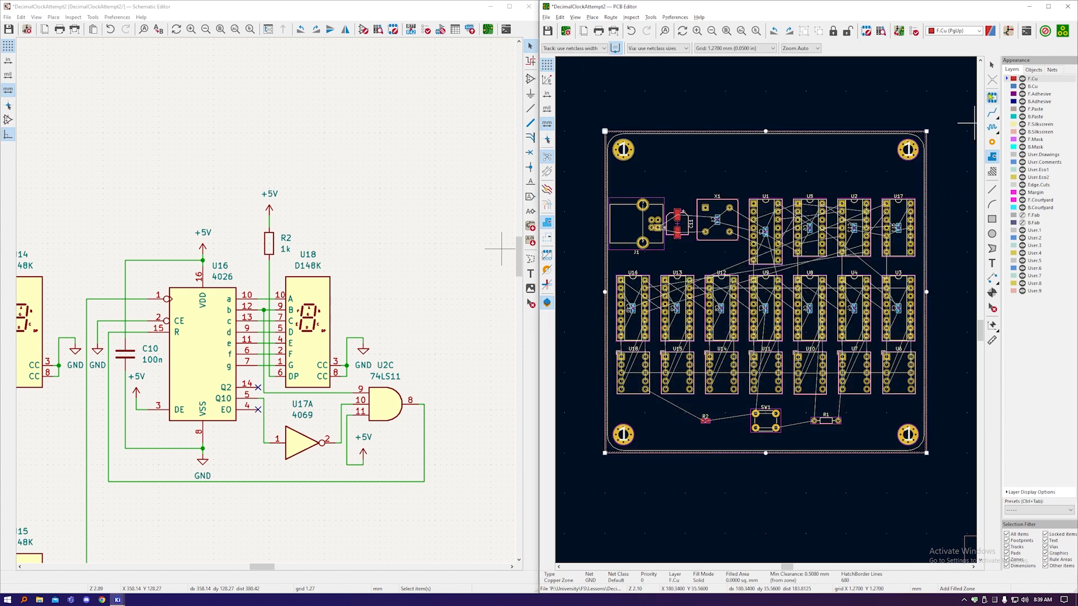
{"action": "left_click", "coordinate": [991, 65]}
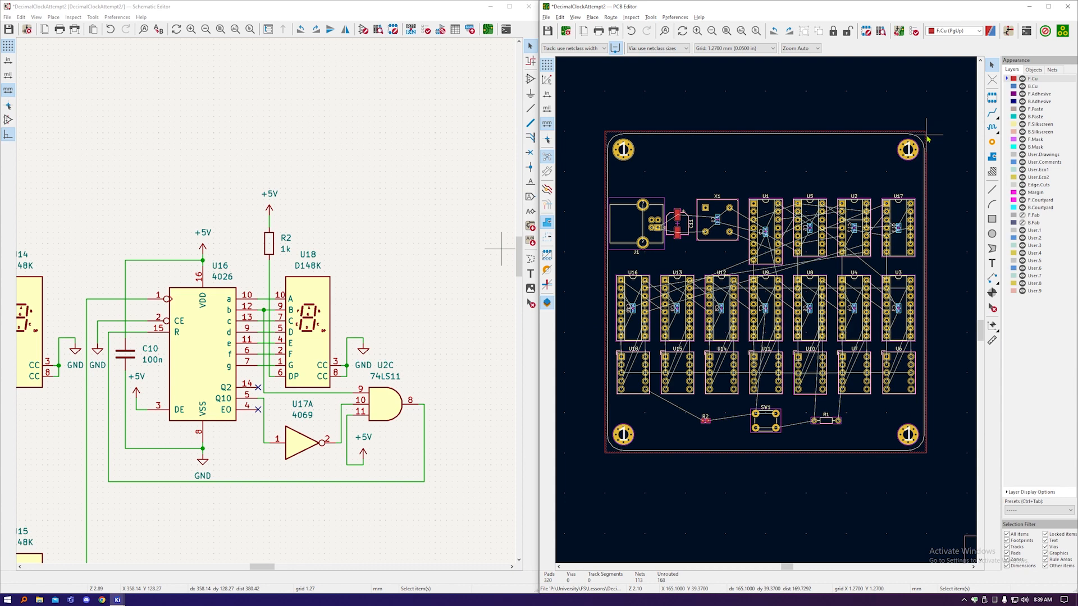
{"action": "key", "text": "b"}
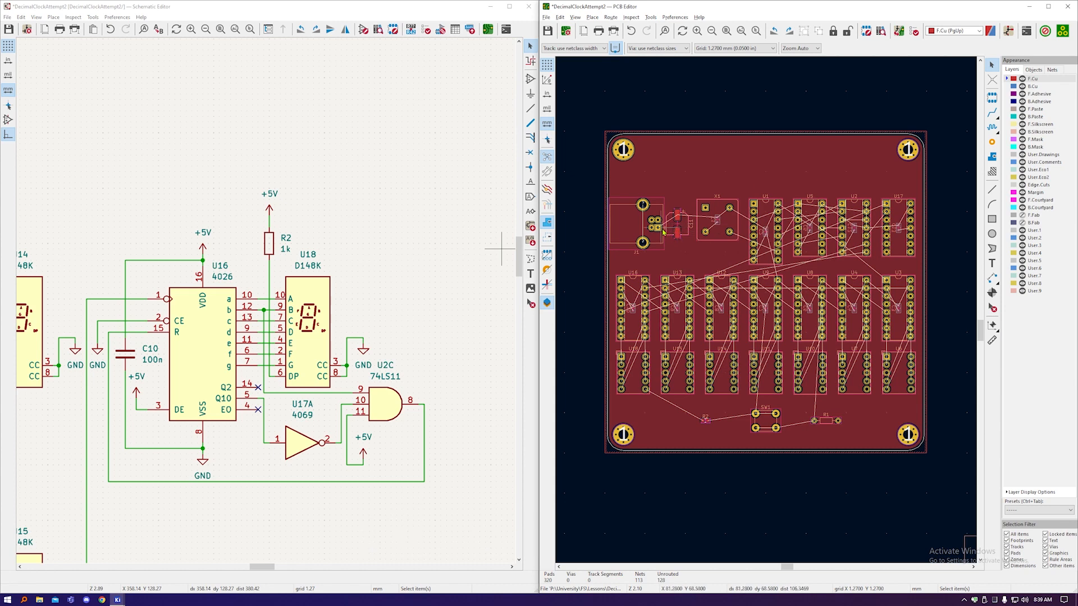
Step: Examine how the filled GND zone connects to the GND pads of J1, C11 and X1
{"action": "scroll", "coordinate": [649, 231], "scroll_direction": "up", "scroll_amount": 8}
{"action": "scroll", "coordinate": [650, 230], "scroll_direction": "up", "scroll_amount": 3}
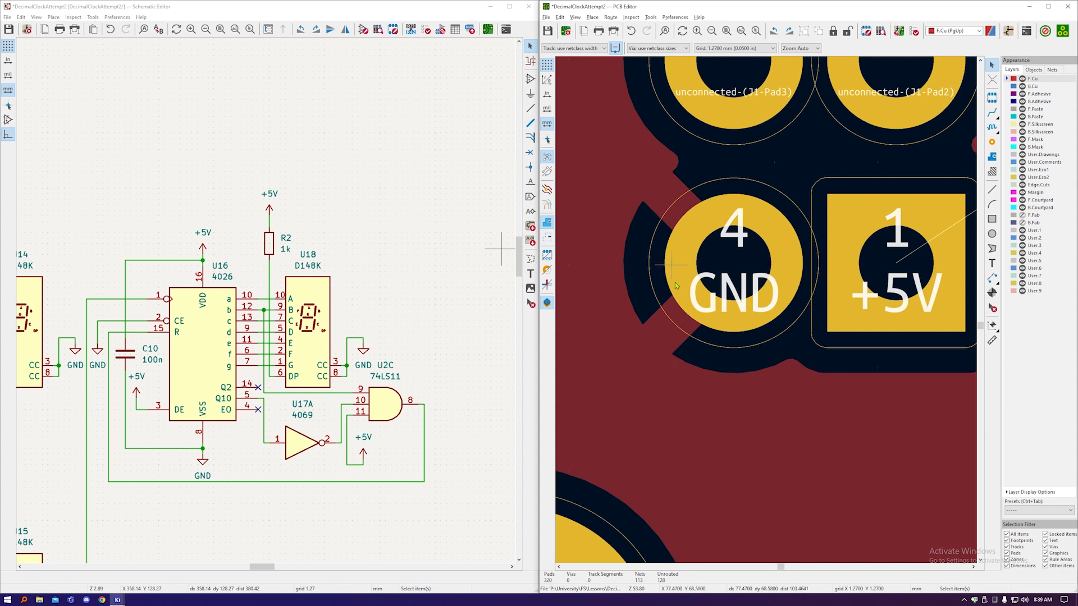
{"action": "scroll", "coordinate": [676, 285], "scroll_direction": "down", "scroll_amount": 6}
{"action": "scroll", "coordinate": [776, 302], "scroll_direction": "up", "scroll_amount": 5}
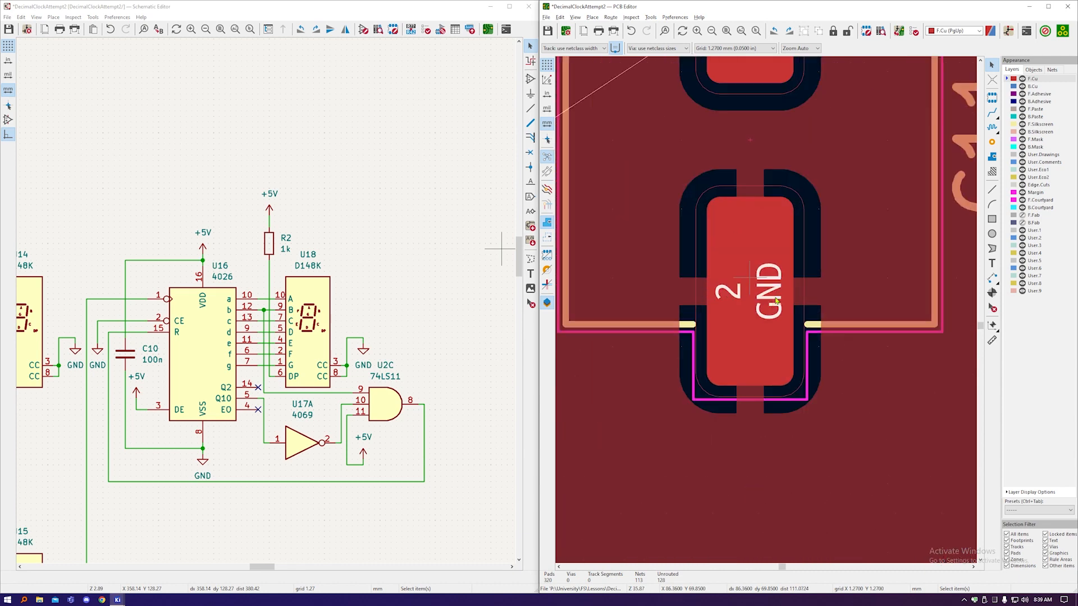
{"action": "scroll", "coordinate": [753, 279], "scroll_direction": "down", "scroll_amount": 7}
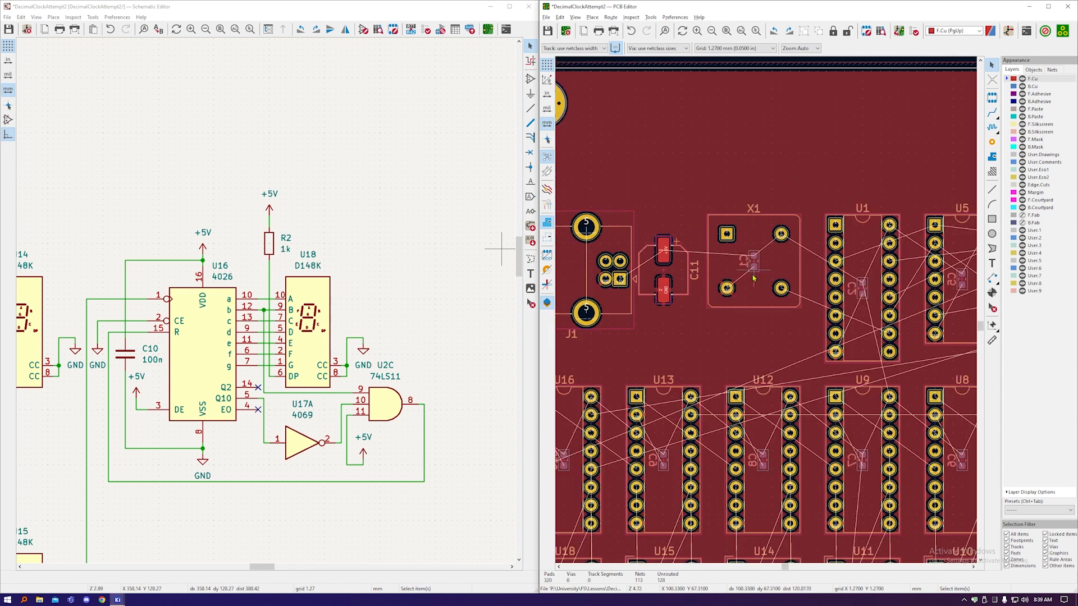
{"action": "scroll", "coordinate": [753, 279], "scroll_direction": "up", "scroll_amount": 7}
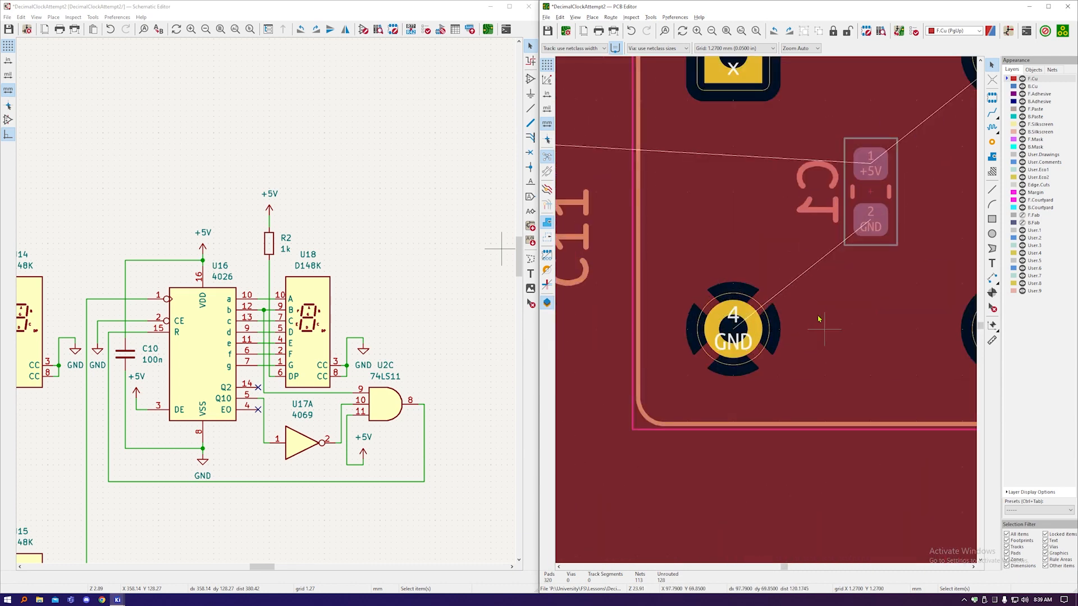
{"action": "scroll", "coordinate": [819, 319], "scroll_direction": "down", "scroll_amount": 7}
{"action": "scroll", "coordinate": [822, 312], "scroll_direction": "up", "scroll_amount": 7}
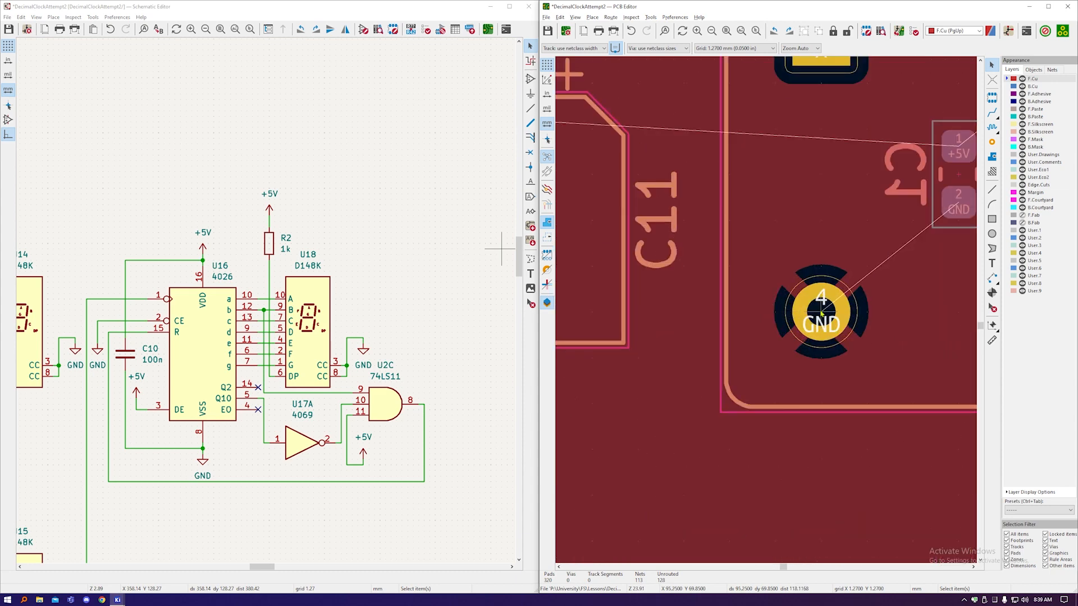
Step: Try solid pad connections on the GND zone on F.Cu, undo the change and deselect the zone
{"action": "left_click", "coordinate": [761, 252]}
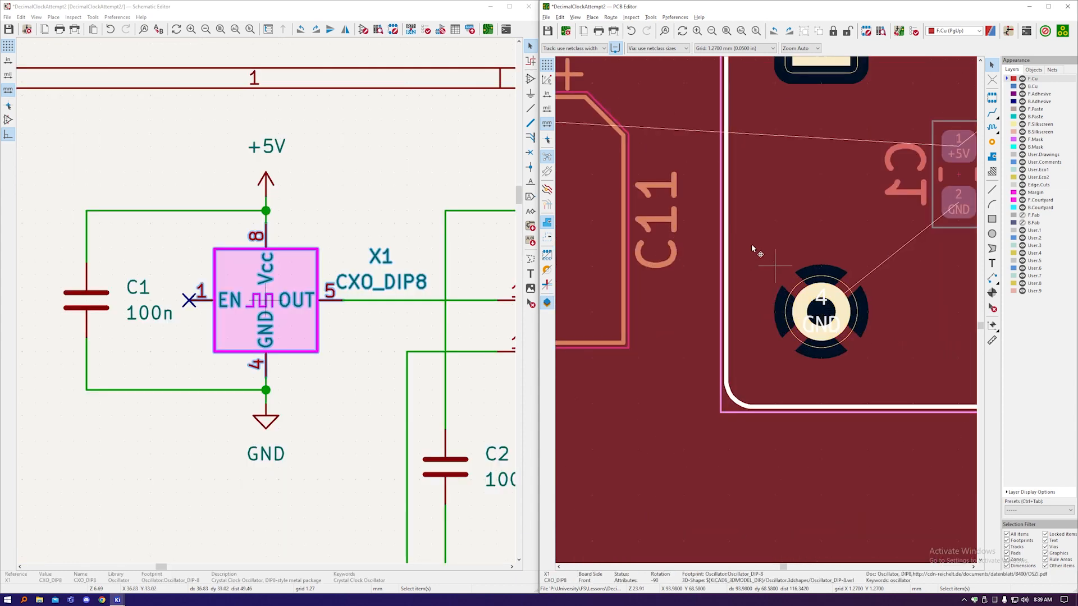
{"action": "left_click", "coordinate": [679, 358]}
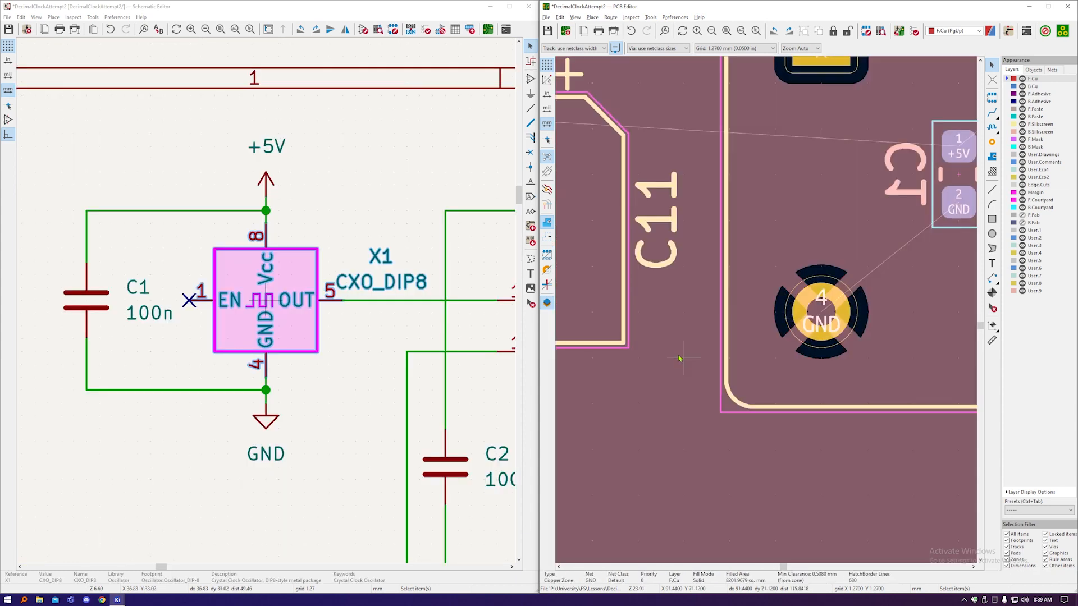
{"action": "double_click", "coordinate": [680, 358]}
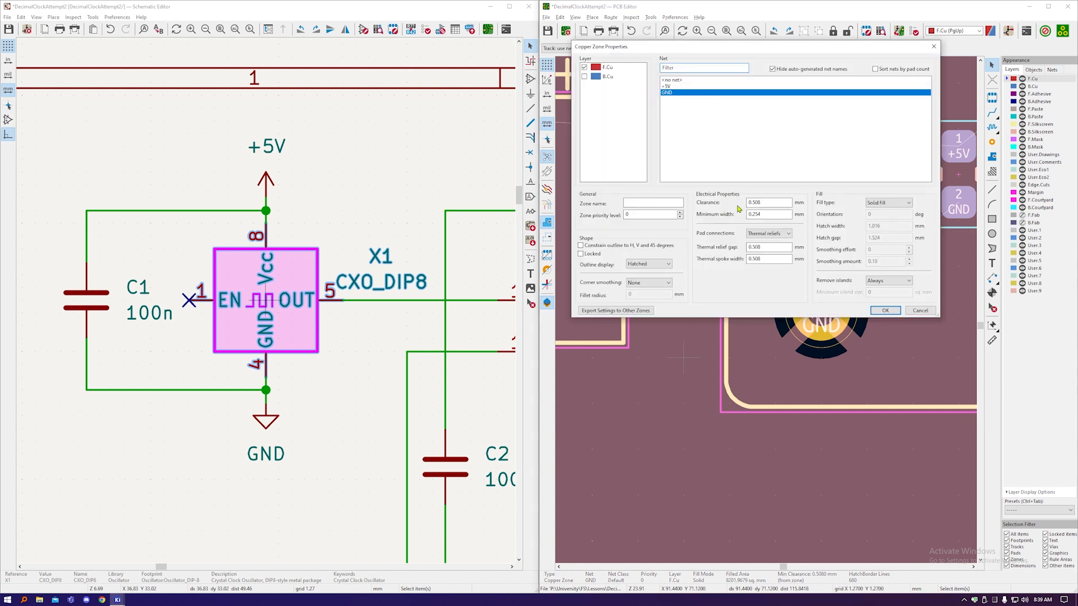
{"action": "left_click", "coordinate": [788, 235]}
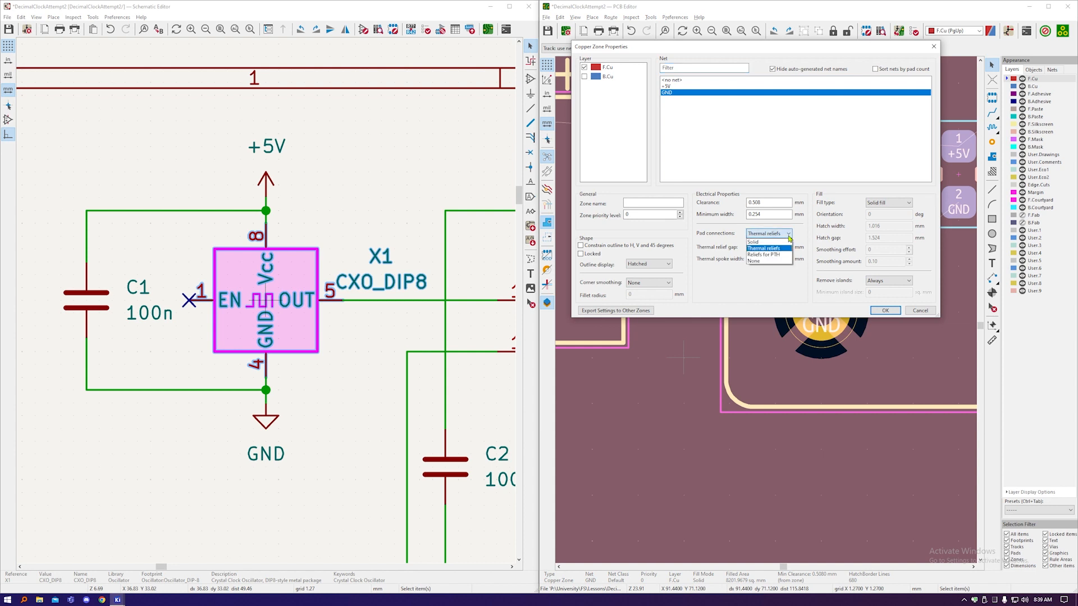
{"action": "left_click", "coordinate": [758, 242]}
{"action": "left_click", "coordinate": [876, 311]}
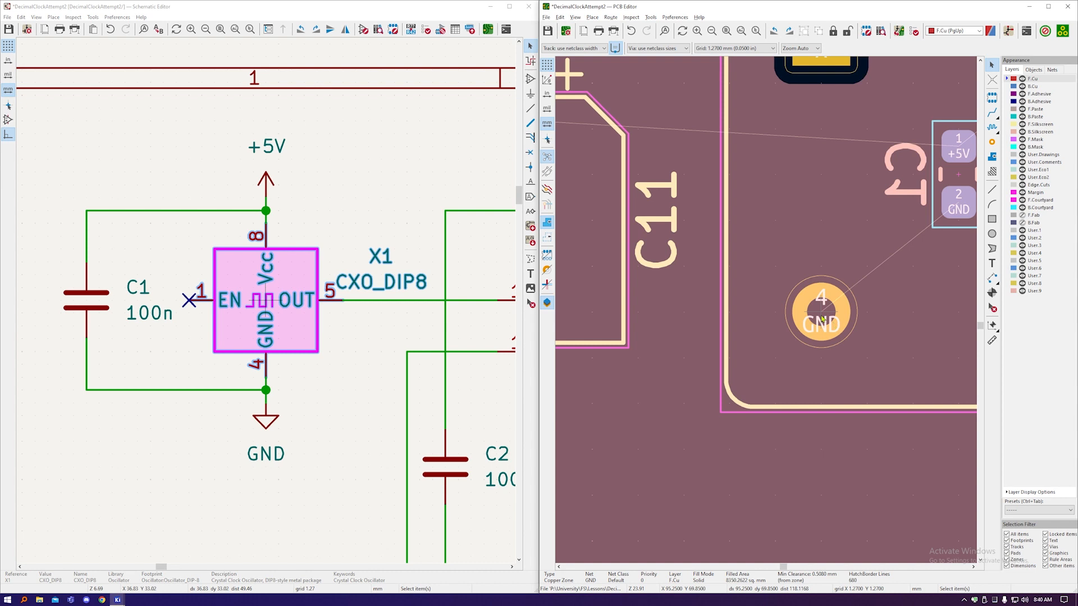
{"action": "key", "text": "b"}
{"action": "key", "text": "ctrl+z"}
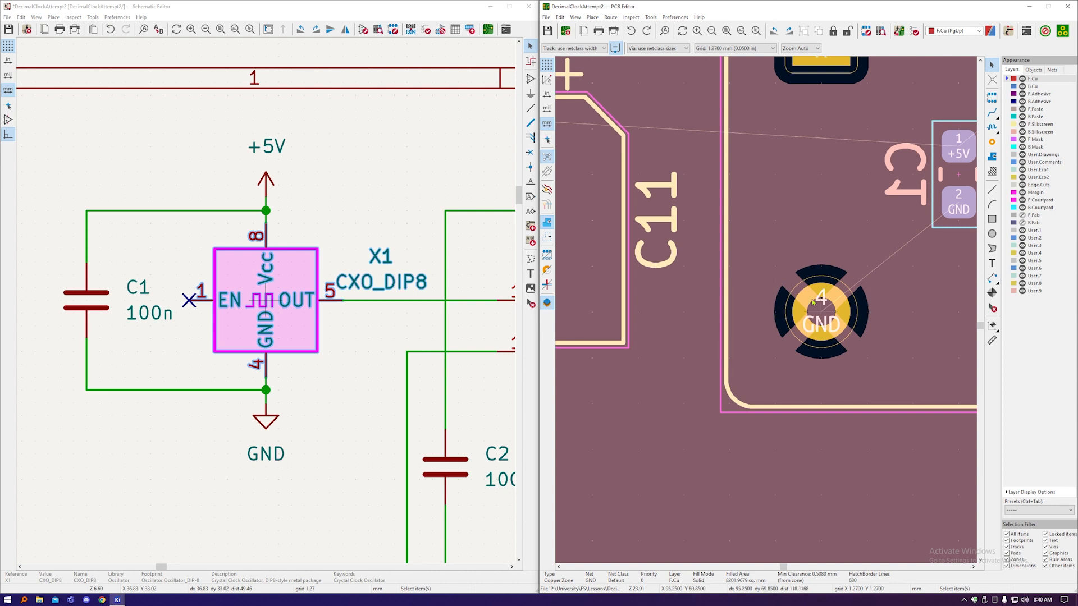
{"action": "scroll", "coordinate": [684, 315], "scroll_direction": "down", "scroll_amount": 10}
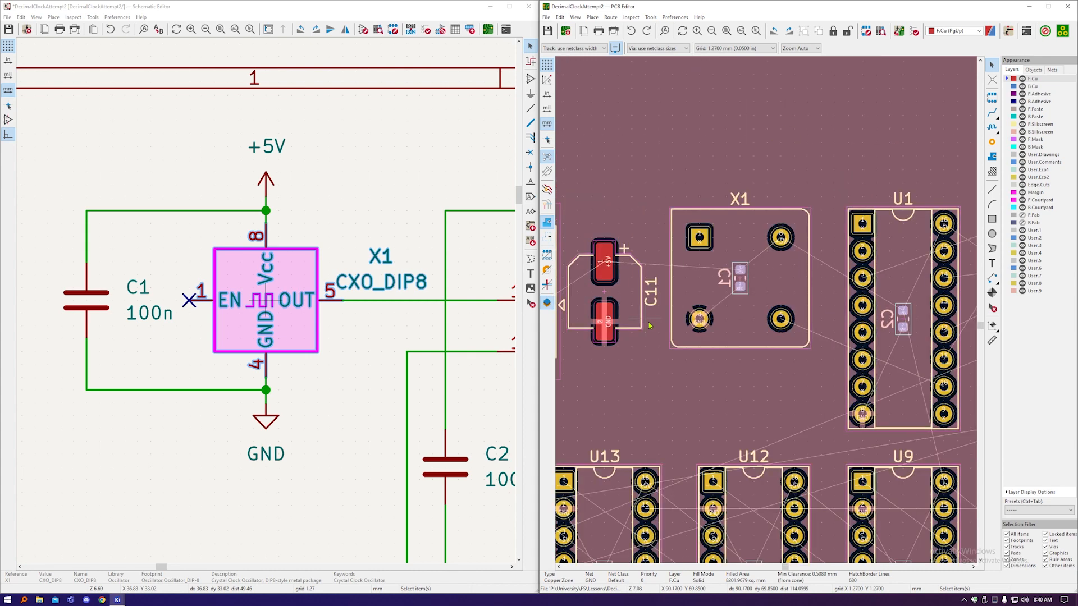
{"action": "left_click", "coordinate": [698, 187]}
Step: Start a filled copper zone on B.Cu at the board's upper-left corner and assign it to the +5V net
{"action": "scroll", "coordinate": [789, 190], "scroll_direction": "down", "scroll_amount": 2}
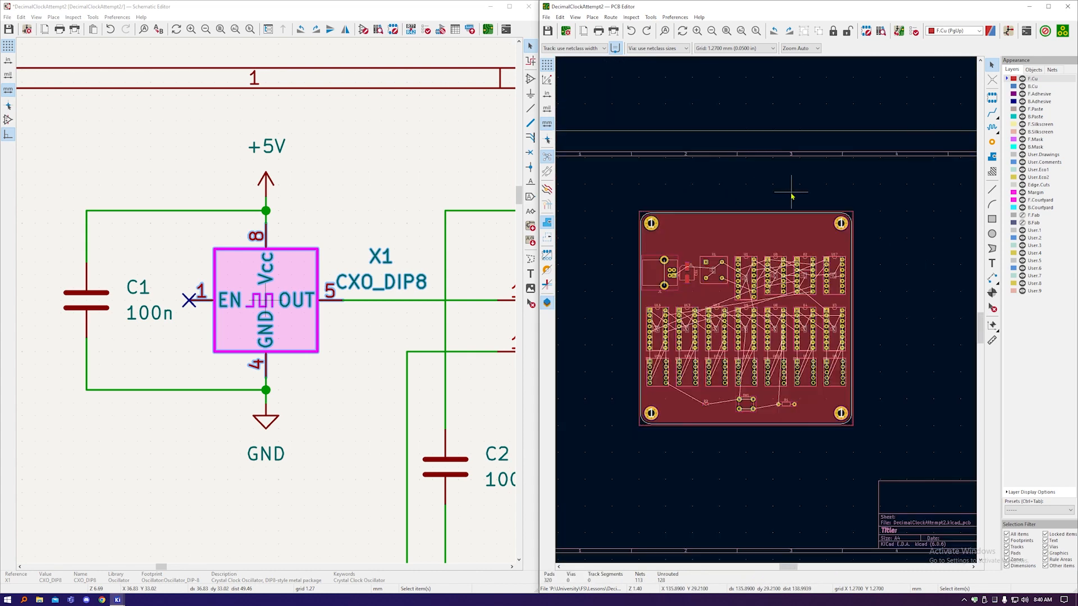
{"action": "scroll", "coordinate": [757, 294], "scroll_direction": "up", "scroll_amount": 2}
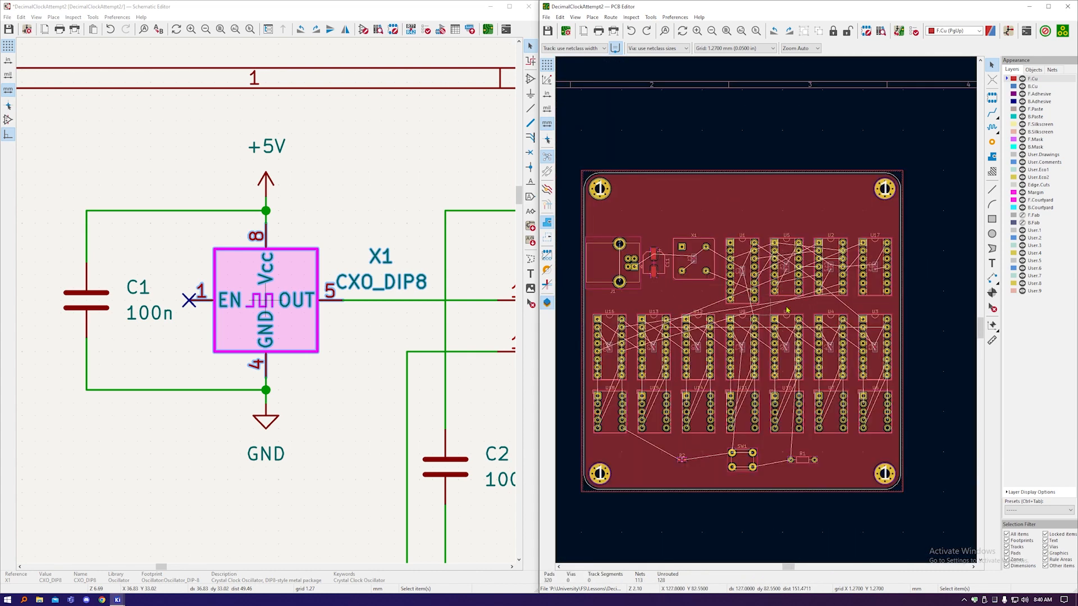
{"action": "left_click", "coordinate": [1035, 87]}
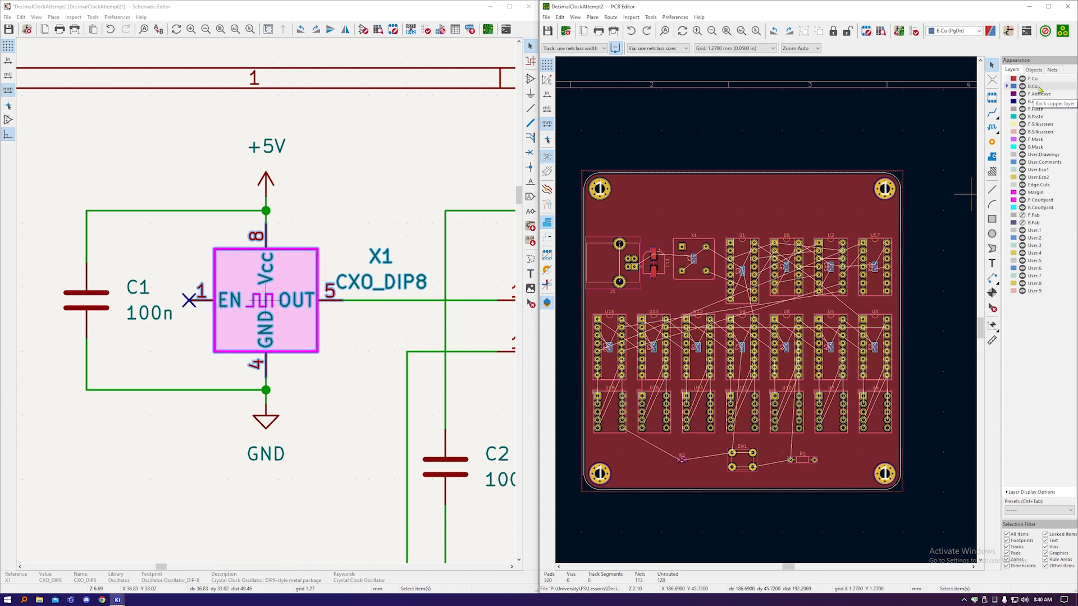
{"action": "key", "text": "Page_Up"}
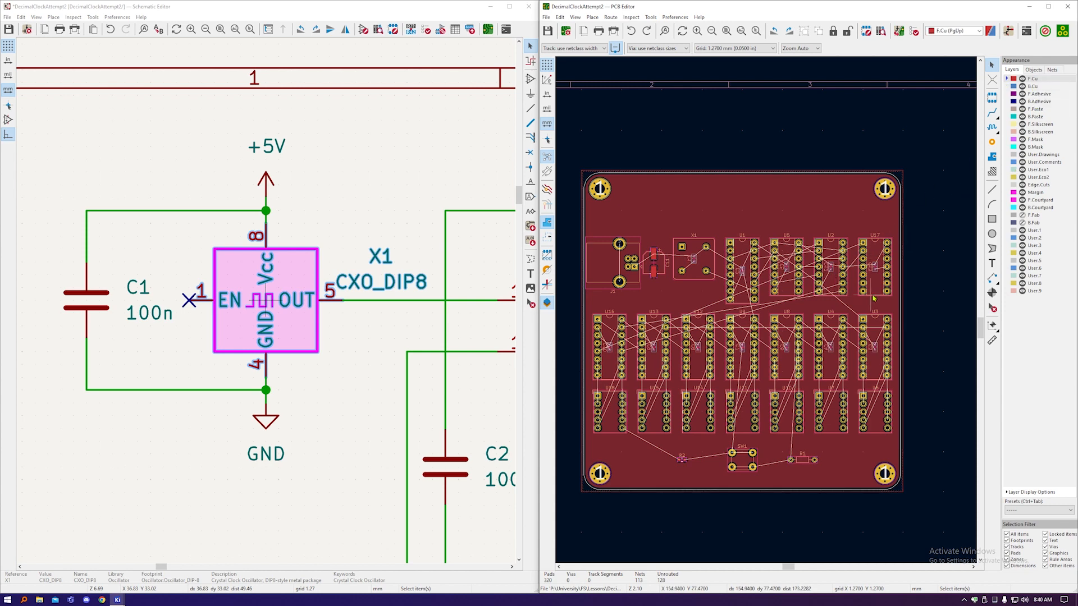
{"action": "key", "text": "Page_Down"}
{"action": "key", "text": "Page_Up"}
{"action": "key", "text": "Page_Down"}
{"action": "left_click", "coordinate": [992, 156]}
{"action": "left_click", "coordinate": [581, 170]}
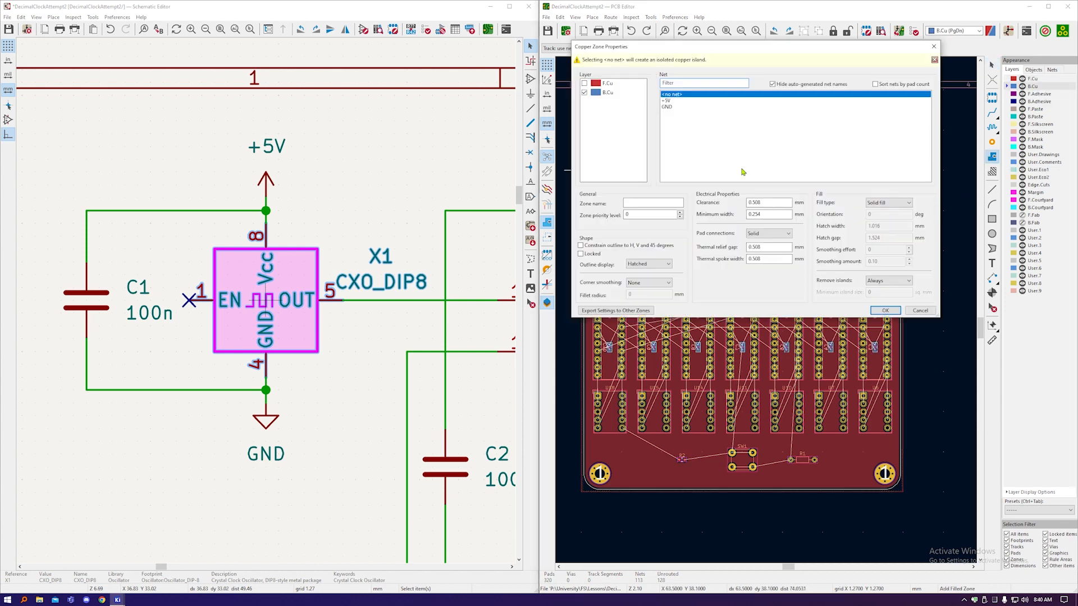
{"action": "left_click", "coordinate": [681, 100]}
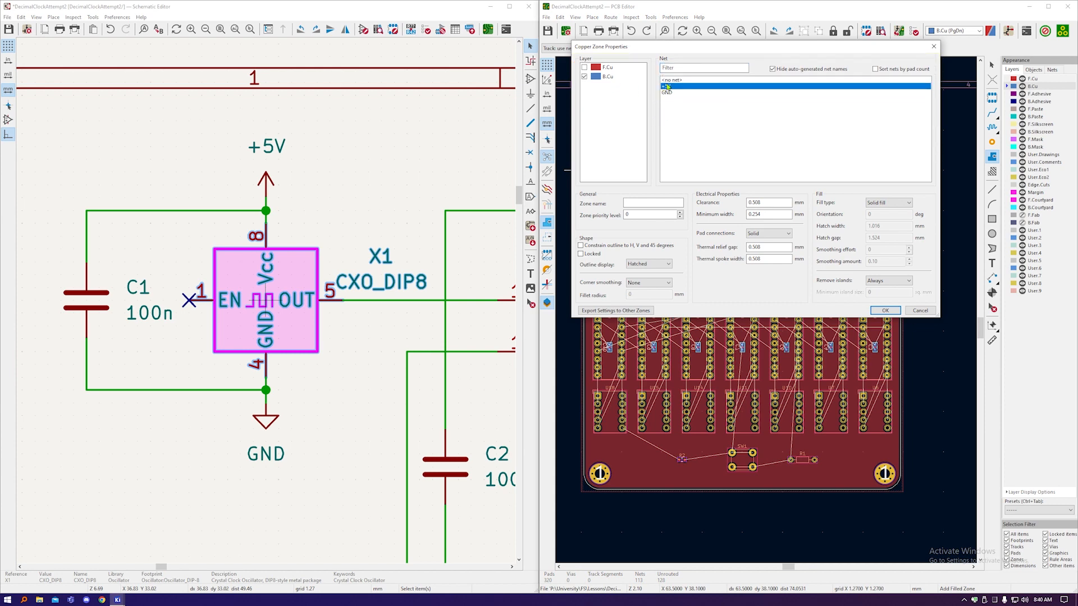
{"action": "left_click", "coordinate": [882, 312]}
Step: Outline the +5V zone as a closed rectangle just outside the board's edges, matching the GND zone, and fill the zones
{"action": "left_click", "coordinate": [902, 171]}
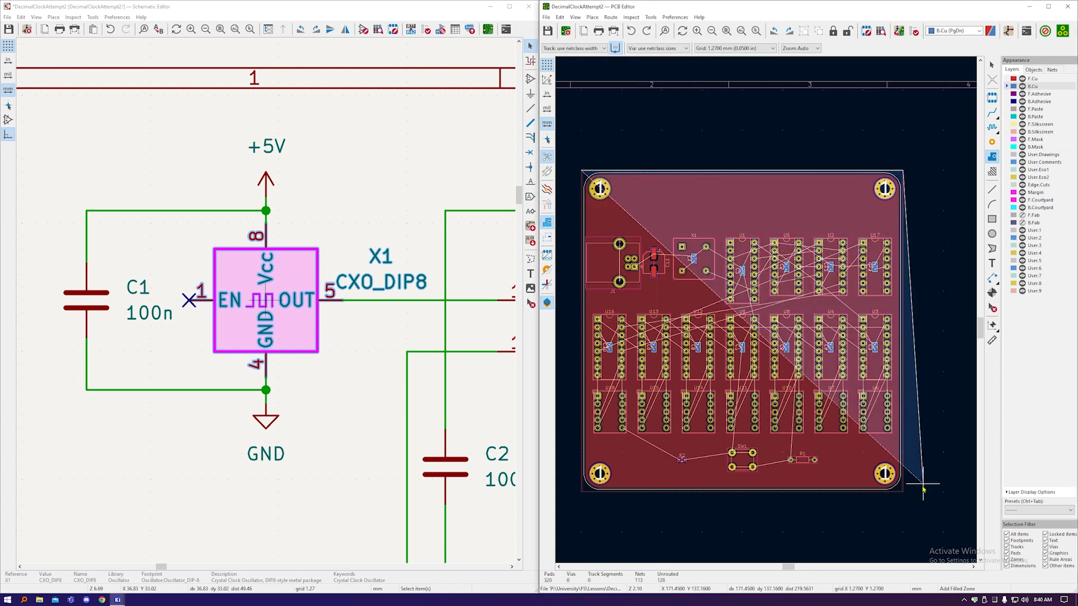
{"action": "left_click", "coordinate": [903, 492]}
{"action": "left_click", "coordinate": [582, 492]}
{"action": "left_click", "coordinate": [582, 171]}
{"action": "key", "text": "b"}
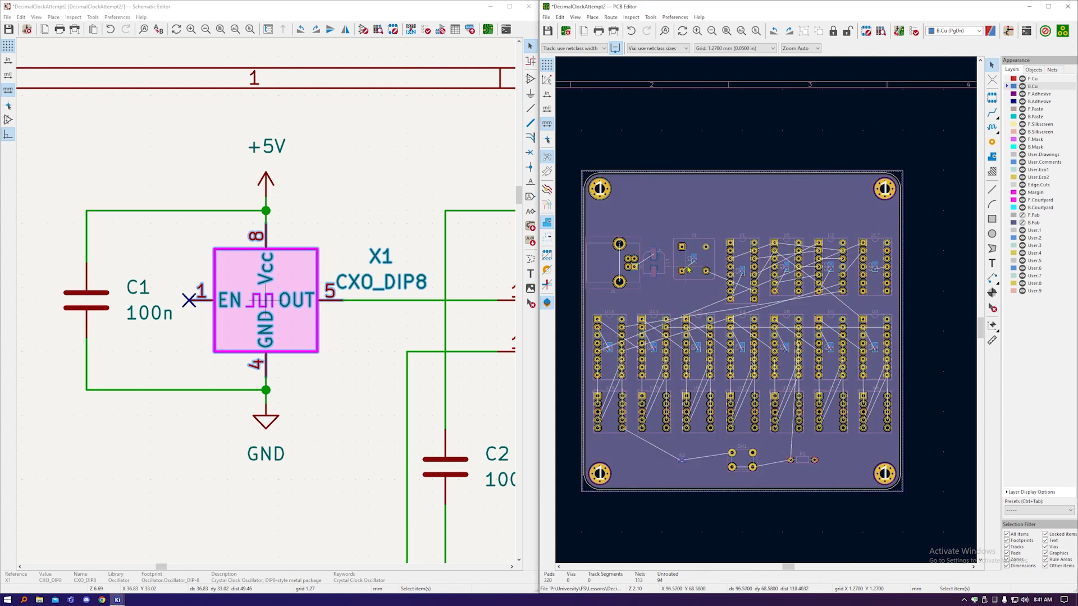
Step: Set the pad connections of the +5V zone on B.Cu to thermal reliefs
{"action": "scroll", "coordinate": [694, 257], "scroll_direction": "up", "scroll_amount": 8}
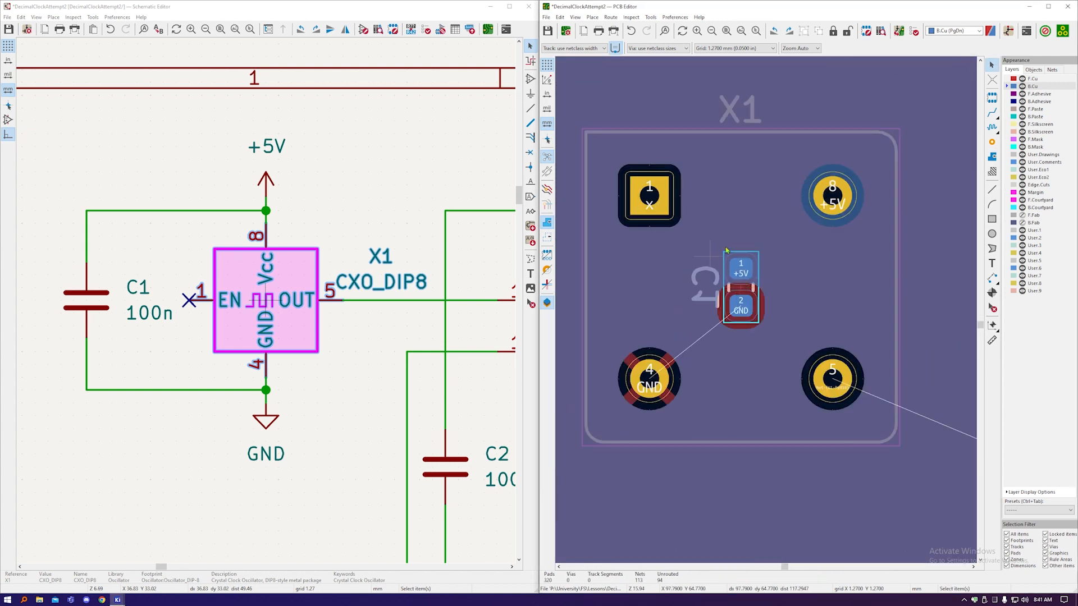
{"action": "left_click", "coordinate": [931, 286]}
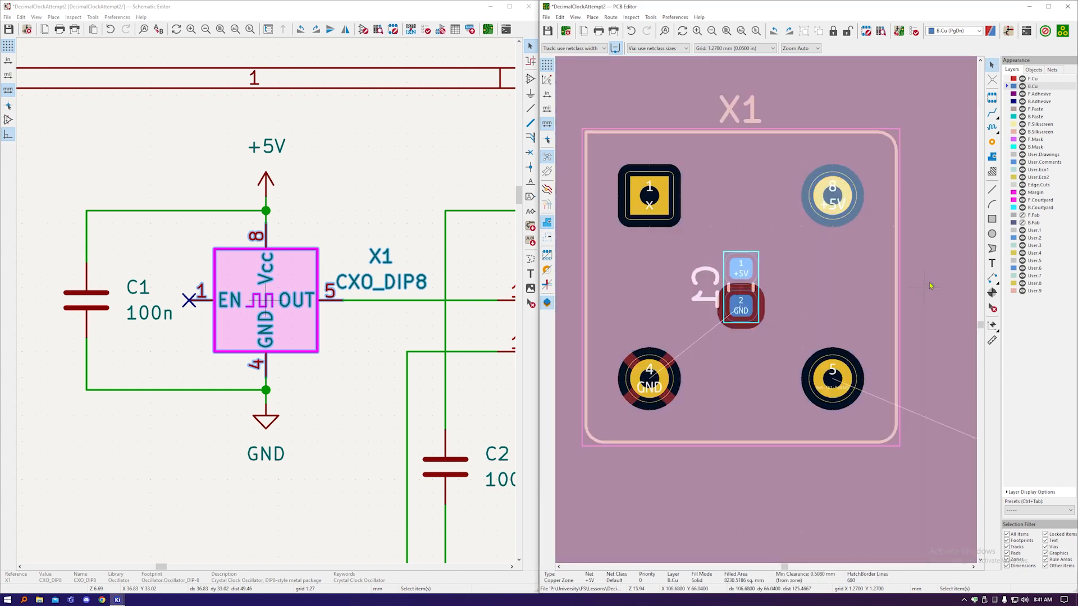
{"action": "double_click", "coordinate": [931, 286]}
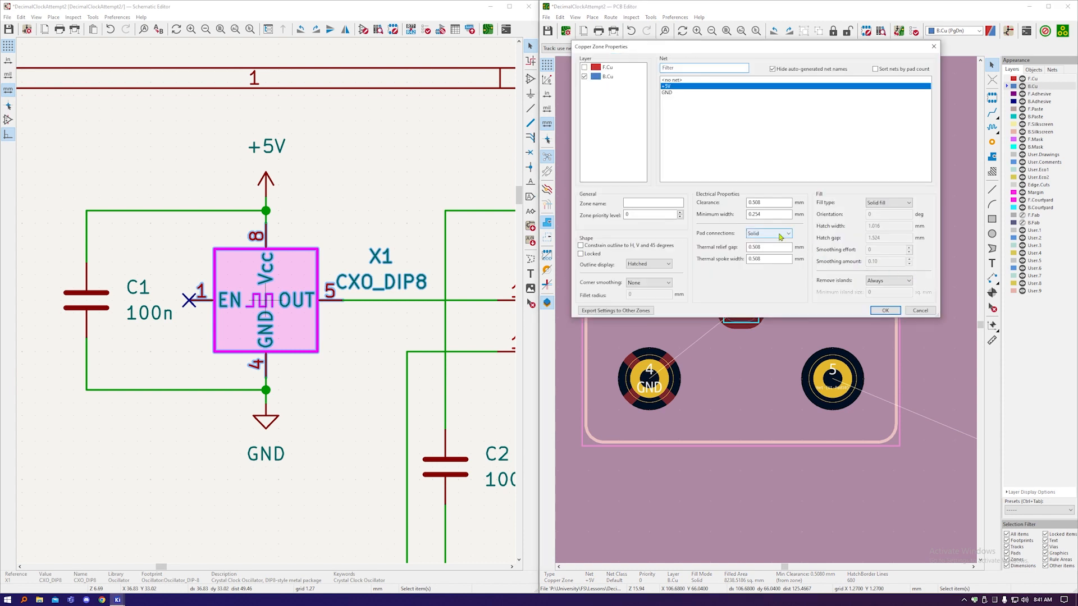
{"action": "left_click", "coordinate": [780, 234]}
{"action": "left_click", "coordinate": [780, 241]}
{"action": "left_click", "coordinate": [885, 310]}
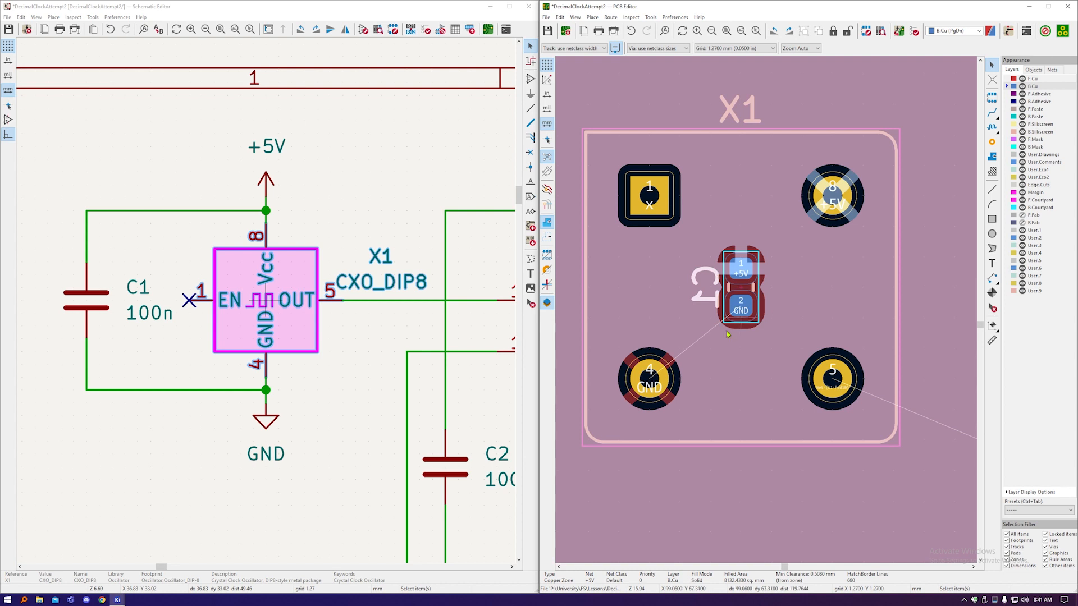
Step: Check the pad connection setting in the properties of the GND zone on F.Cu
{"action": "key", "text": "Page_Up"}
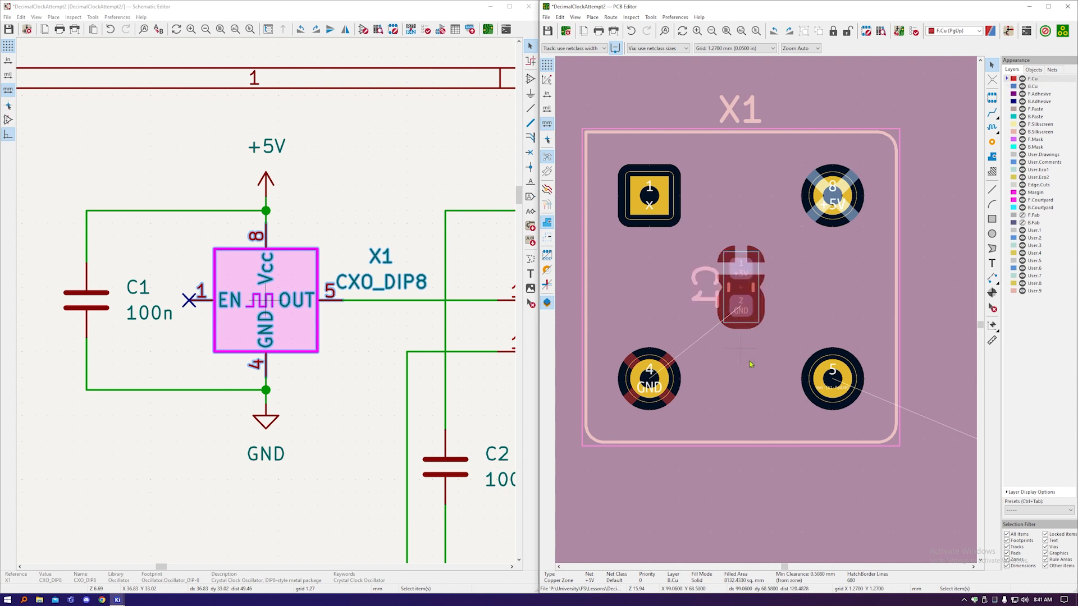
{"action": "left_click", "coordinate": [744, 390]}
{"action": "double_click", "coordinate": [802, 493]}
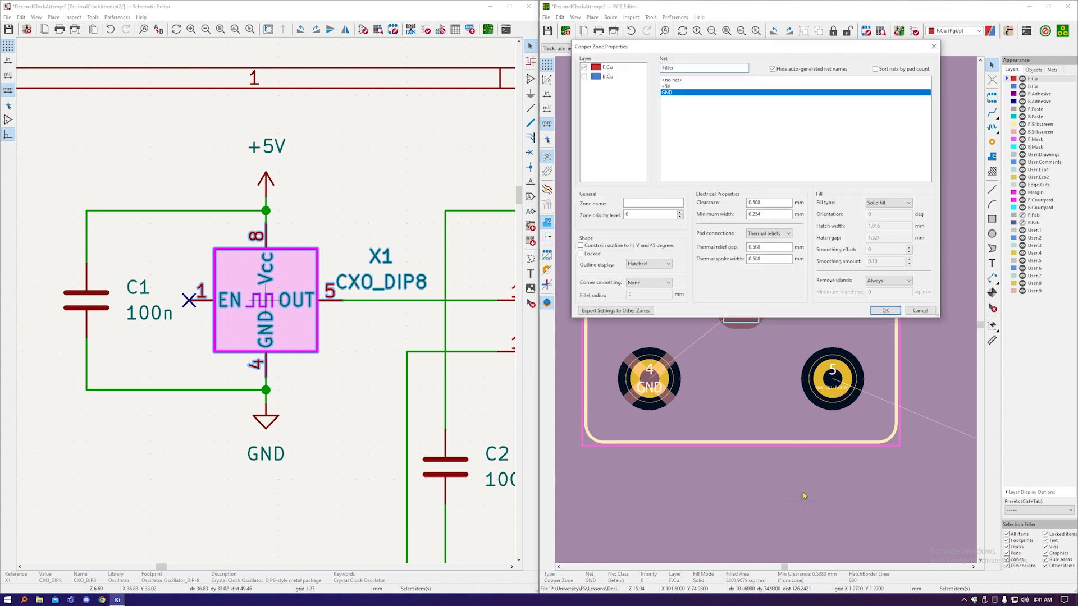
{"action": "left_click", "coordinate": [885, 311]}
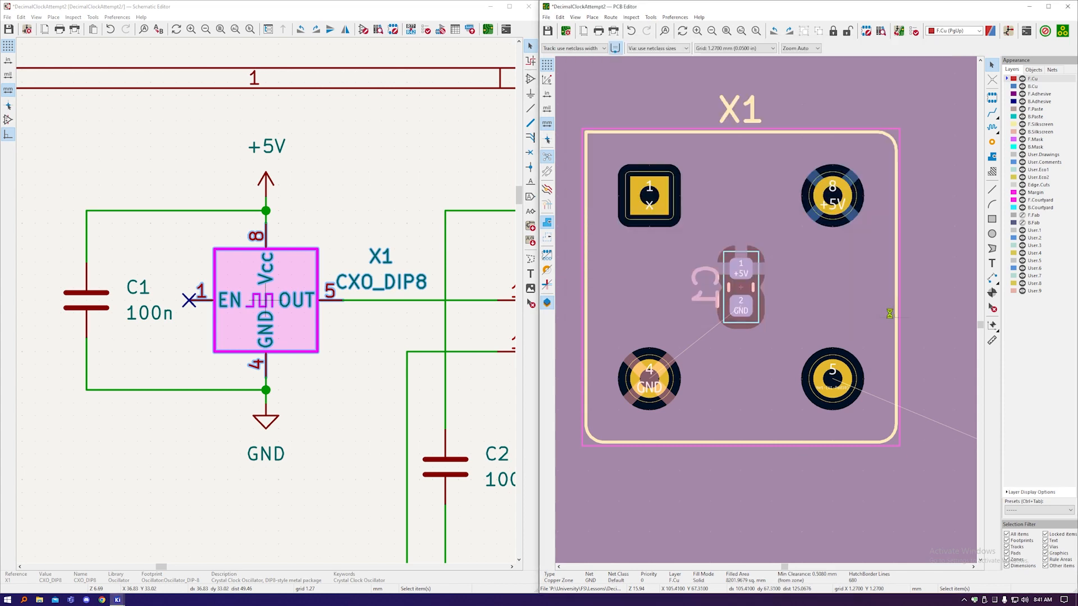
Step: Refill all copper zones on the board
{"action": "key", "text": "Page_Down"}
{"action": "scroll", "coordinate": [789, 163], "scroll_direction": "down", "scroll_amount": 5}
{"action": "key", "text": "Home"}
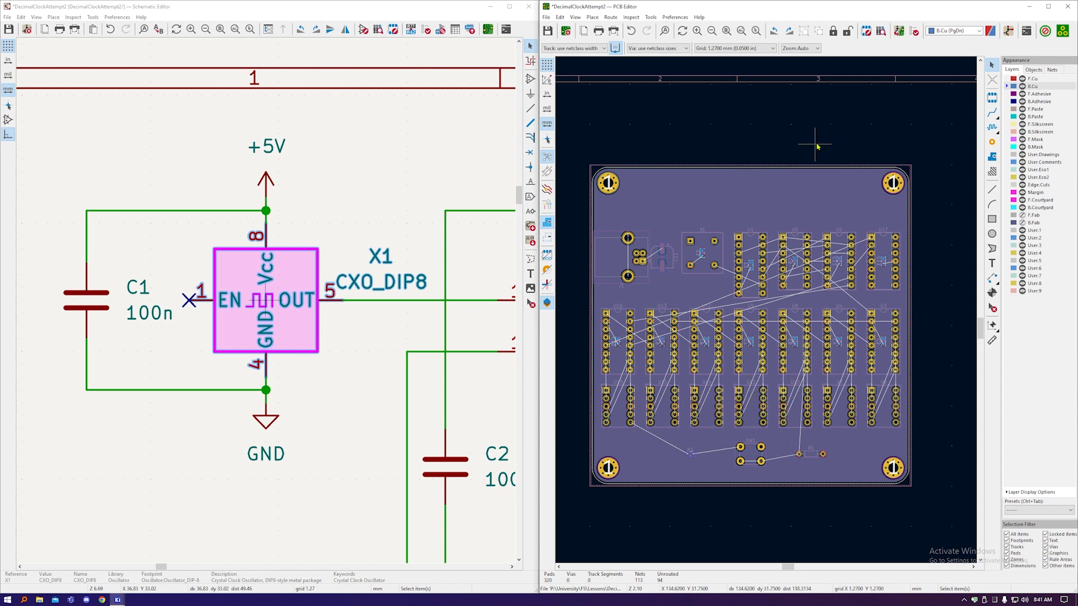
{"action": "key", "text": "b"}
Step: Make F.Cu the active layer
{"action": "key", "text": "Page_Up"}
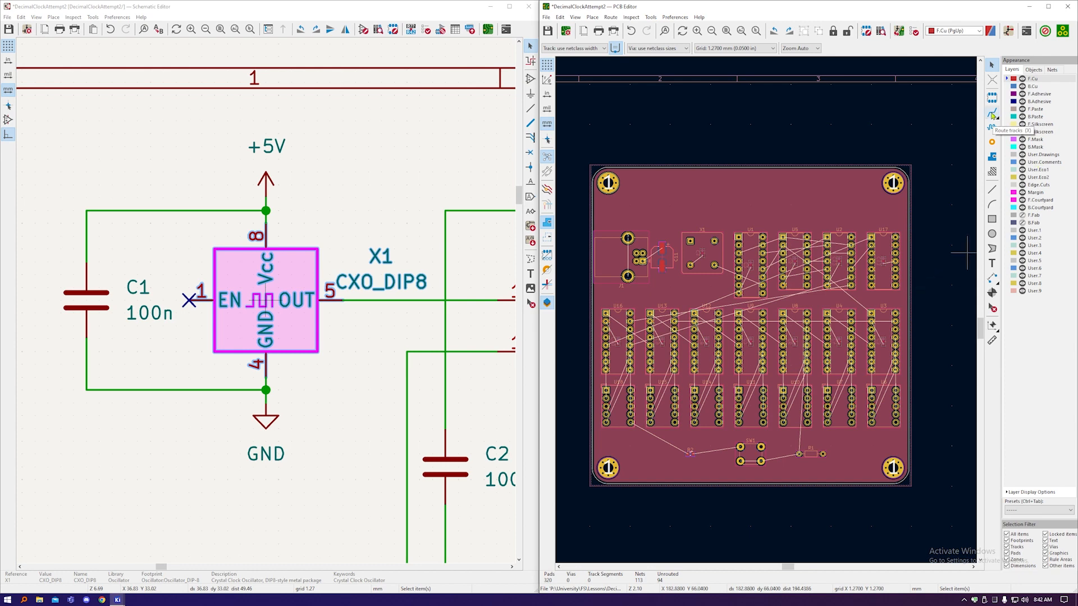
Step: Try routing a netclass-width +5V track on F.Cu from J1's pad 1 to C11's pad 1 and refilling the zones
{"action": "left_click", "coordinate": [992, 116]}
{"action": "scroll", "coordinate": [760, 197], "scroll_direction": "up", "scroll_amount": 5}
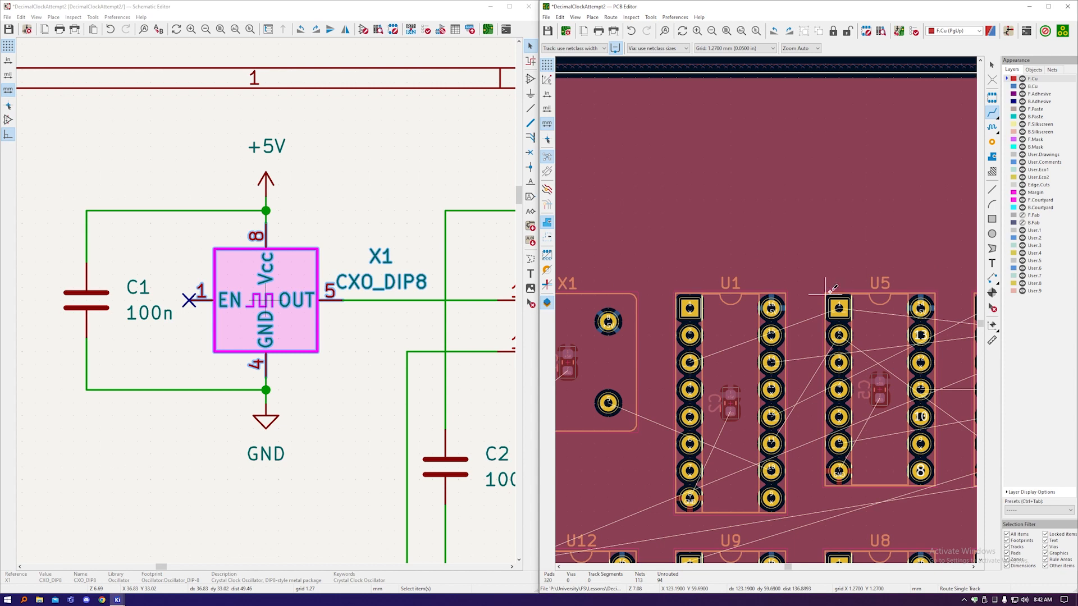
{"action": "scroll", "coordinate": [864, 274], "scroll_direction": "down", "scroll_amount": 3}
{"action": "scroll", "coordinate": [633, 320], "scroll_direction": "up", "scroll_amount": 6}
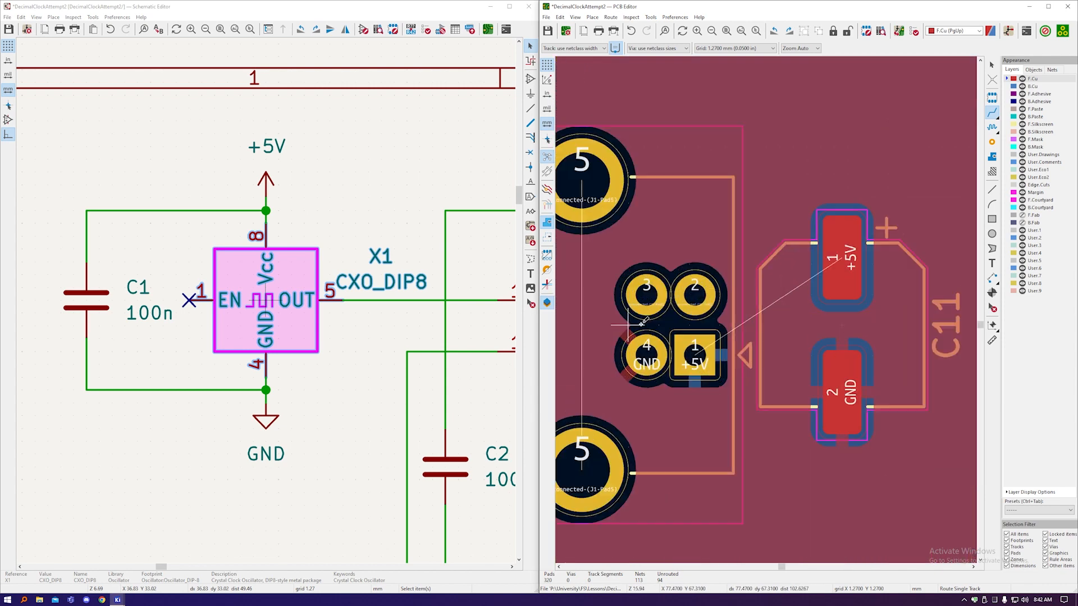
{"action": "left_click", "coordinate": [694, 352]}
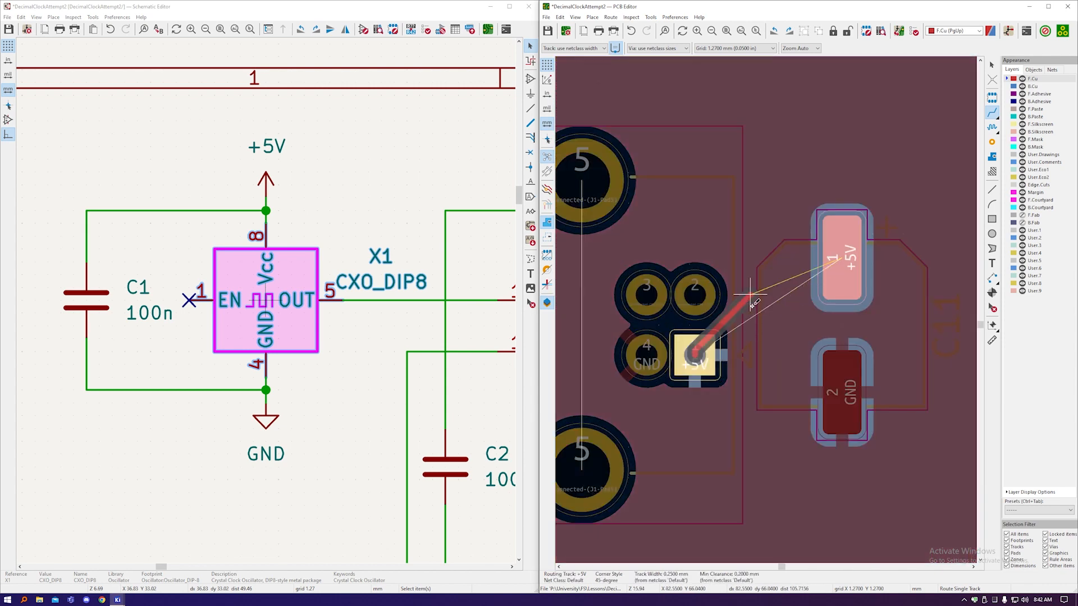
{"action": "left_click", "coordinate": [828, 269]}
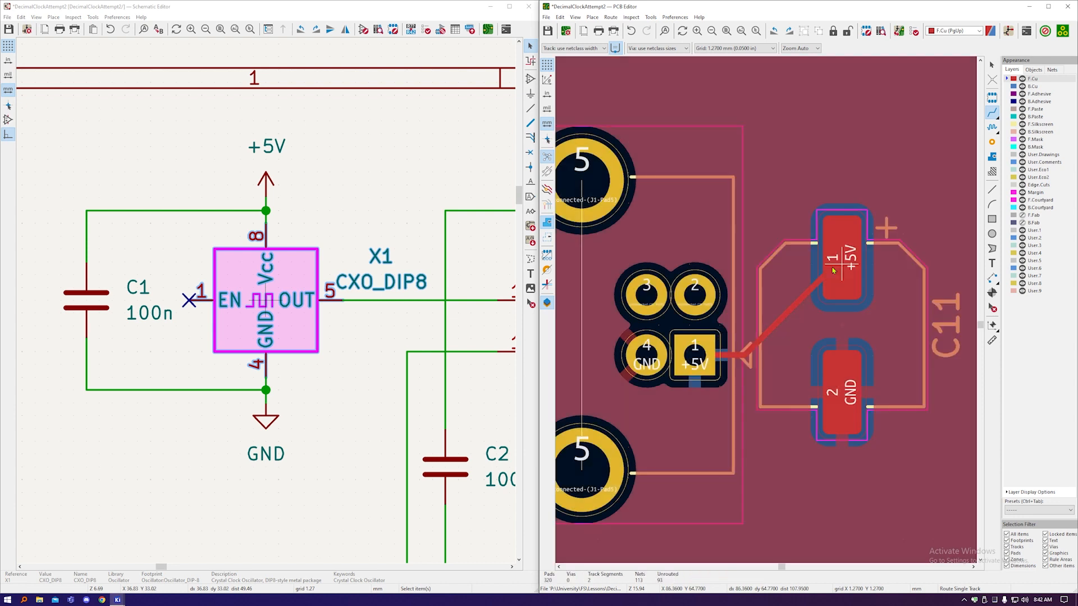
{"action": "key", "text": "b"}
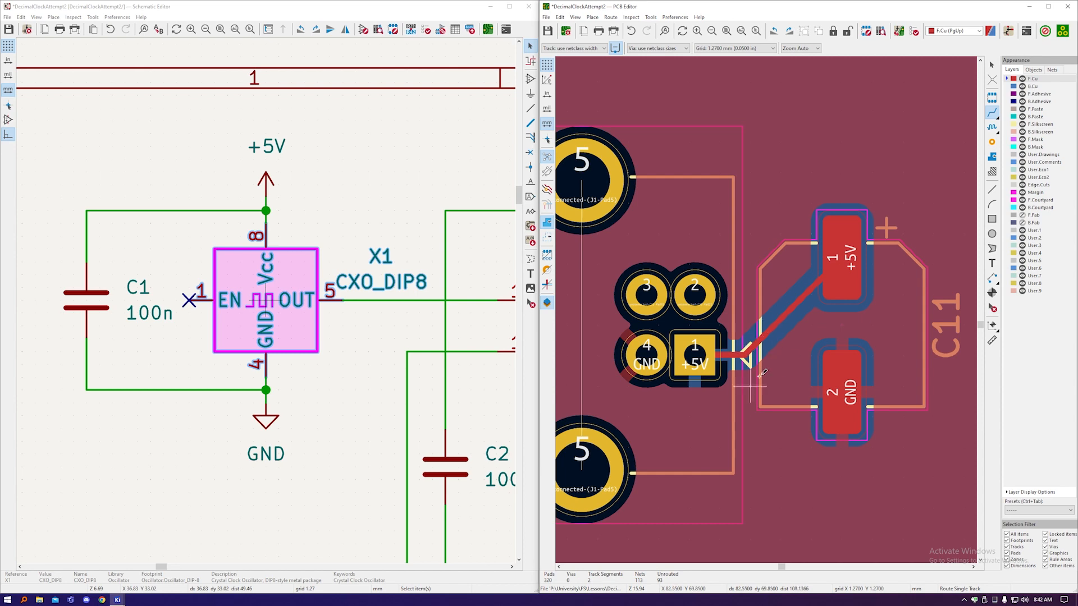
{"action": "key", "text": "ctrl+z"}
{"action": "key", "text": "ctrl+z"}
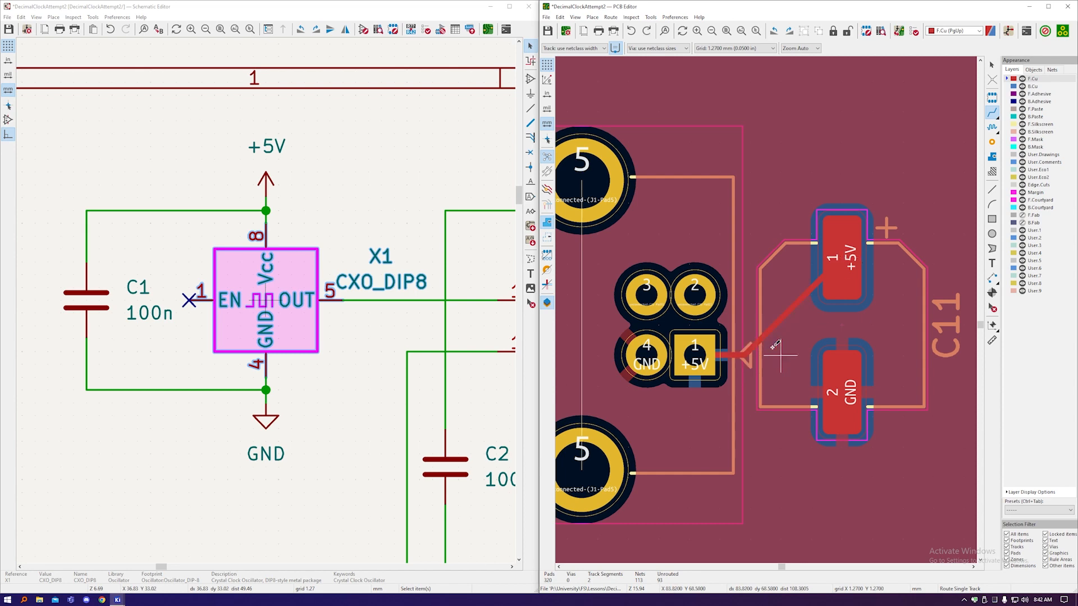
Step: Add a pre-defined track width of 10 mil in the board setup
{"action": "scroll", "coordinate": [673, 293], "scroll_direction": "down", "scroll_amount": 2}
{"action": "scroll", "coordinate": [681, 293], "scroll_direction": "down", "scroll_amount": 5}
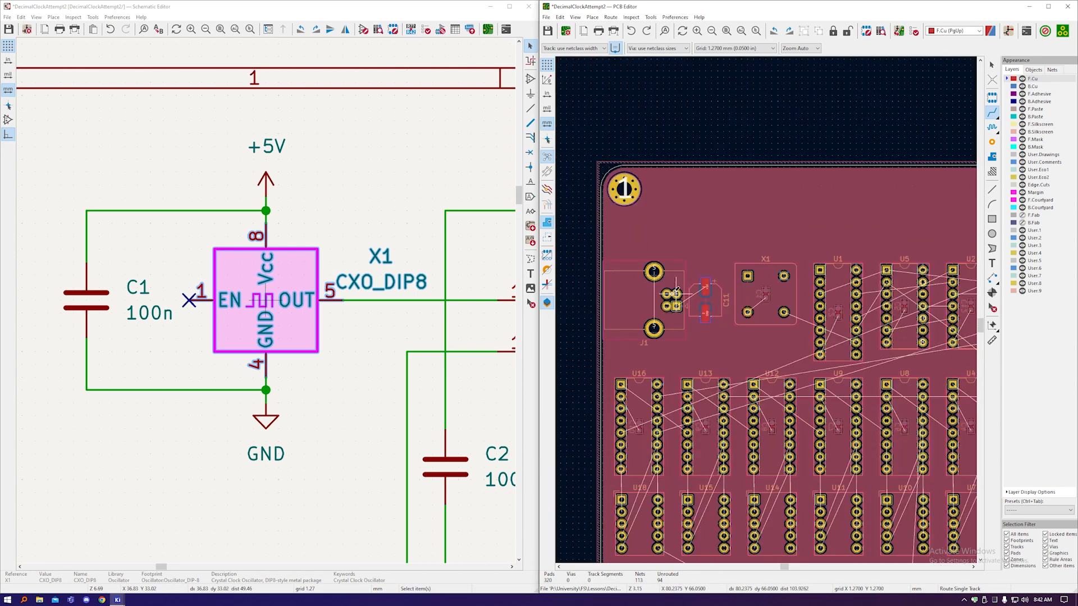
{"action": "scroll", "coordinate": [650, 287], "scroll_direction": "up", "scroll_amount": 1}
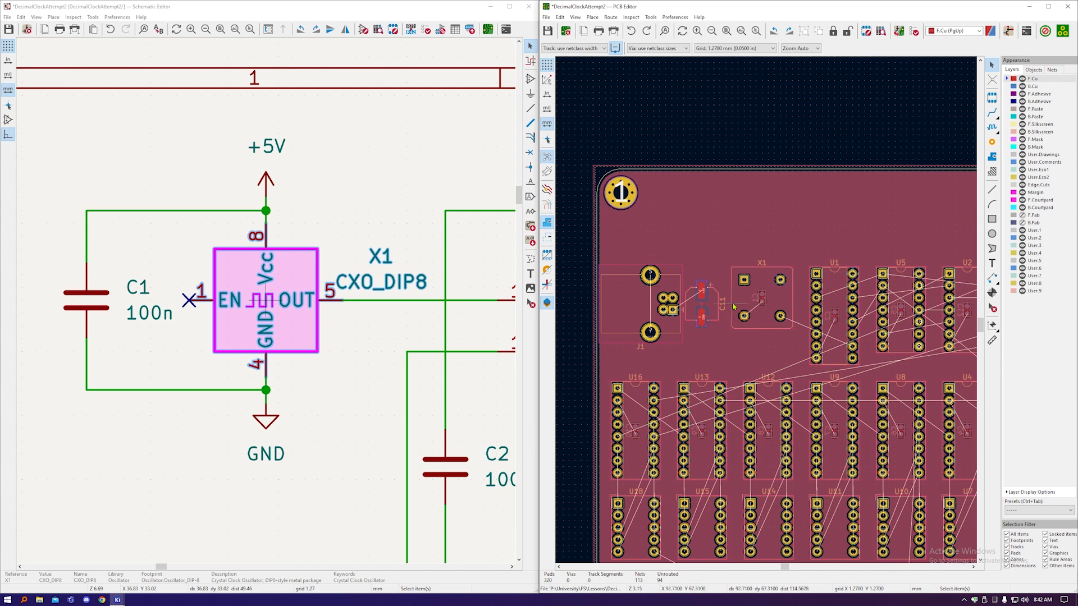
{"action": "scroll", "coordinate": [723, 288], "scroll_direction": "up", "scroll_amount": 1}
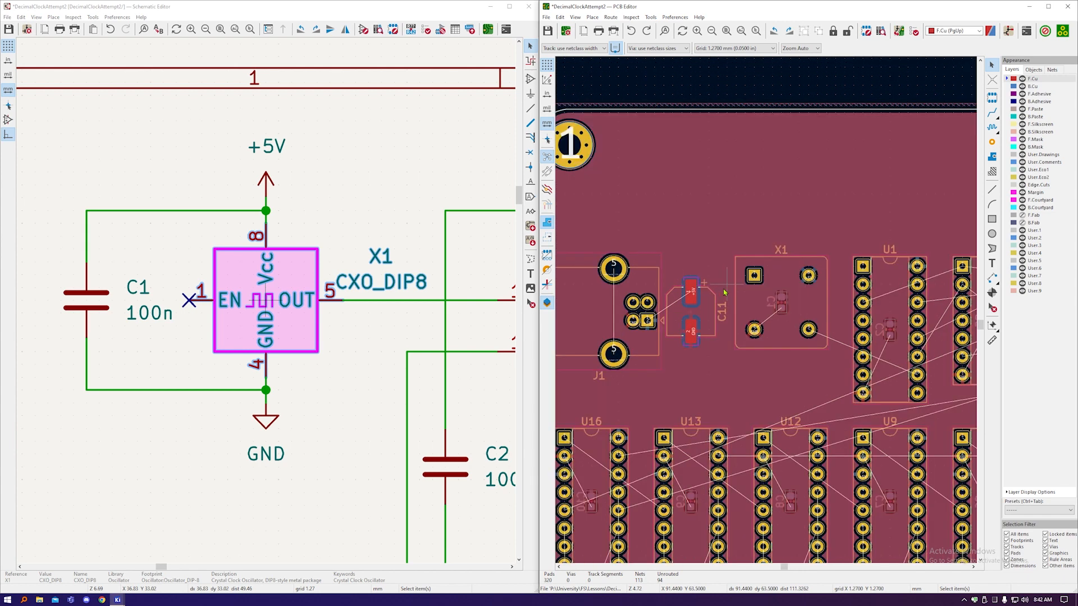
{"action": "left_click", "coordinate": [603, 50]}
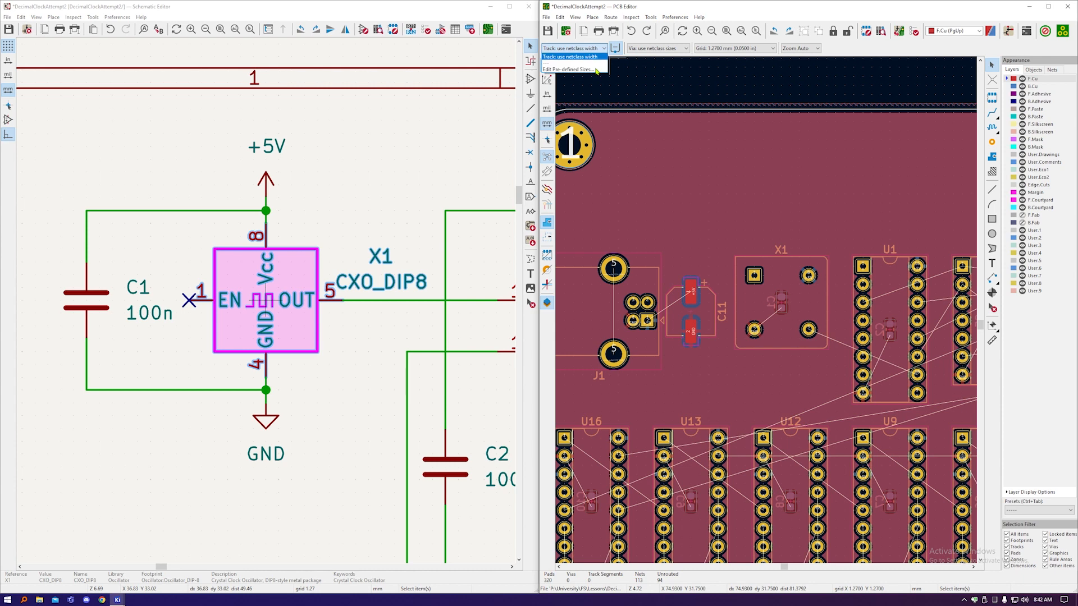
{"action": "left_click", "coordinate": [594, 69]}
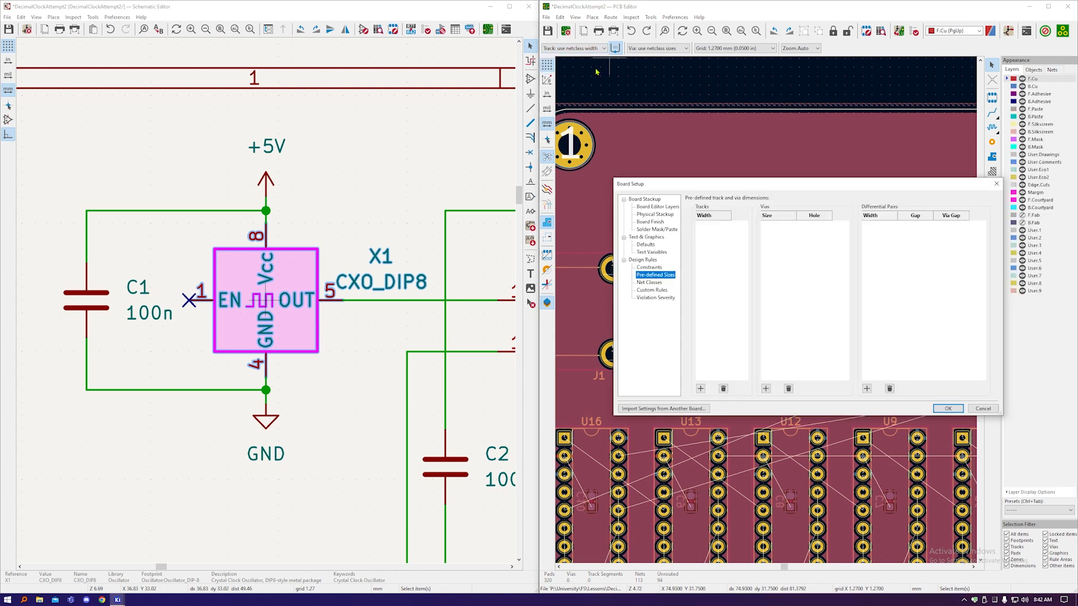
{"action": "left_click_drag", "start_coordinate": [712, 186], "coordinate": [557, 135]}
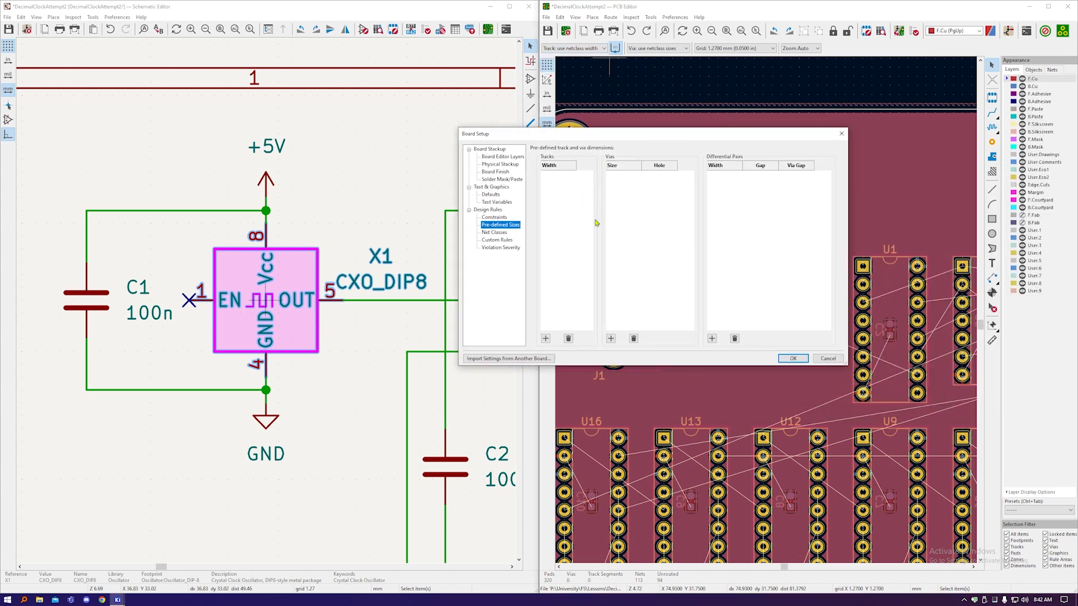
{"action": "left_click", "coordinate": [546, 339]}
{"action": "type", "text": "10 mil"}
{"action": "left_click", "coordinate": [574, 208]}
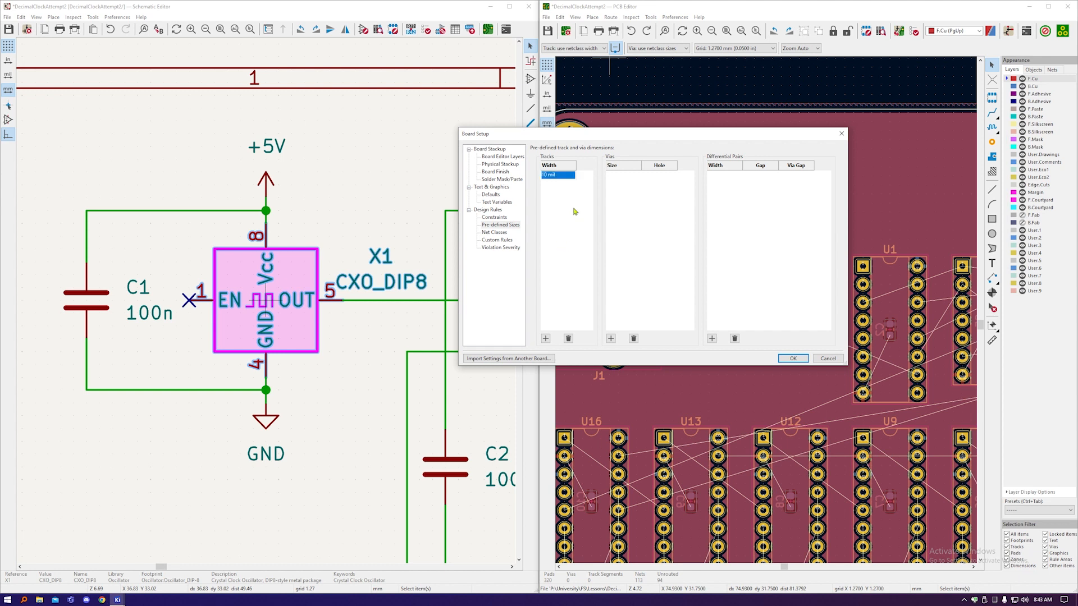
Step: Add pre-defined track widths of 16 mil and 25 mil and accept the board setup
{"action": "left_click", "coordinate": [546, 338]}
{"action": "type", "text": "16 m"}
{"action": "left_click", "coordinate": [546, 339]}
{"action": "type", "text": "25 mil"}
{"action": "left_click", "coordinate": [586, 216]}
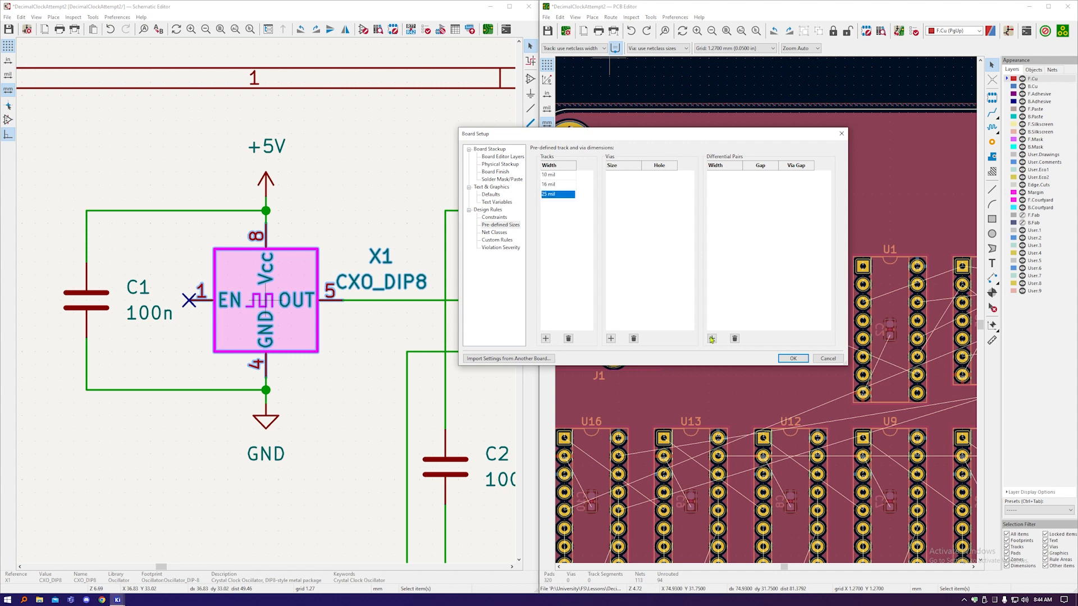
{"action": "left_click", "coordinate": [792, 359]}
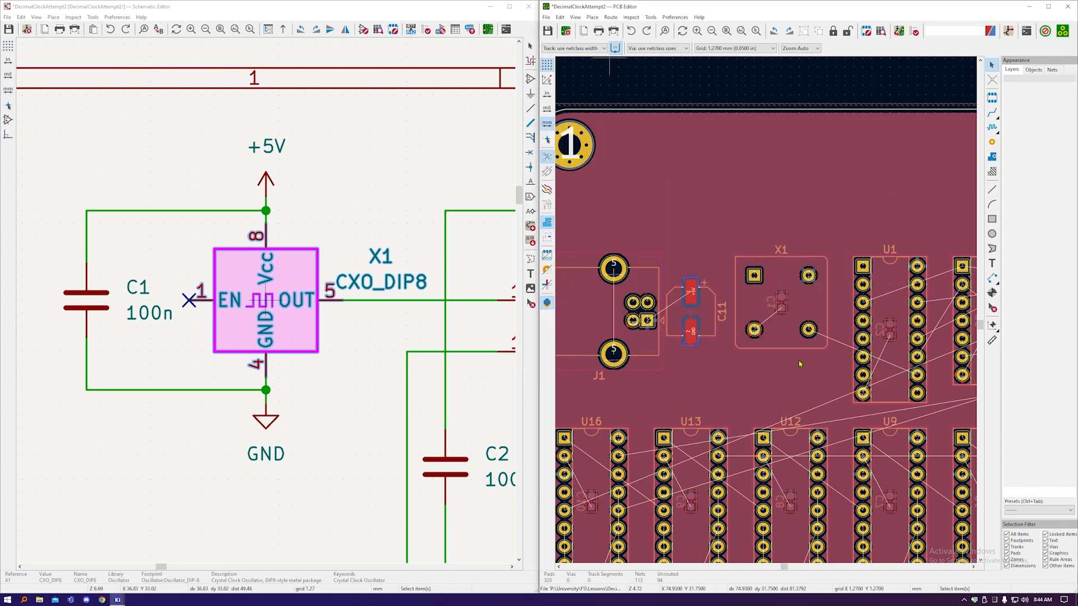
Step: Select the 0.635 mm (25 mil) track width for routing
{"action": "scroll", "coordinate": [679, 339], "scroll_direction": "up", "scroll_amount": 5}
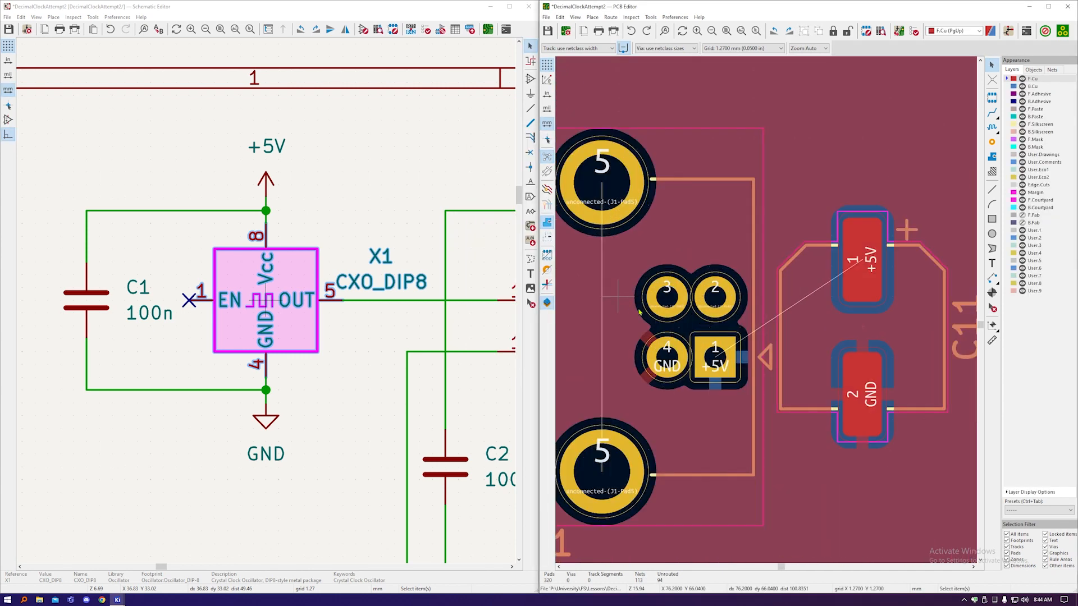
{"action": "left_click", "coordinate": [584, 48]}
{"action": "left_click", "coordinate": [601, 76]}
{"action": "left_click", "coordinate": [992, 113]}
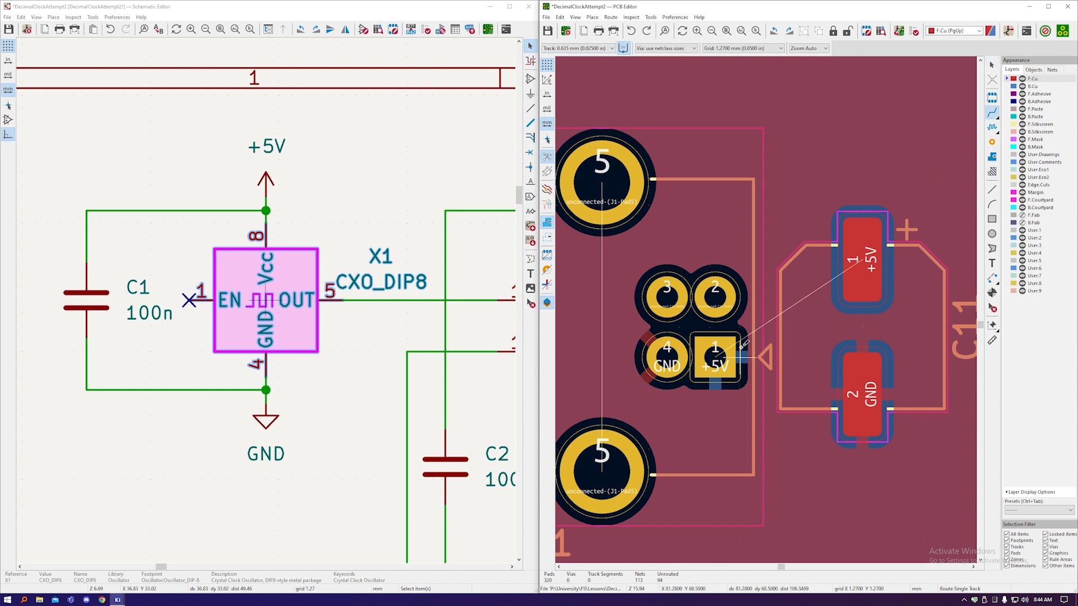
{"action": "left_click", "coordinate": [716, 356]}
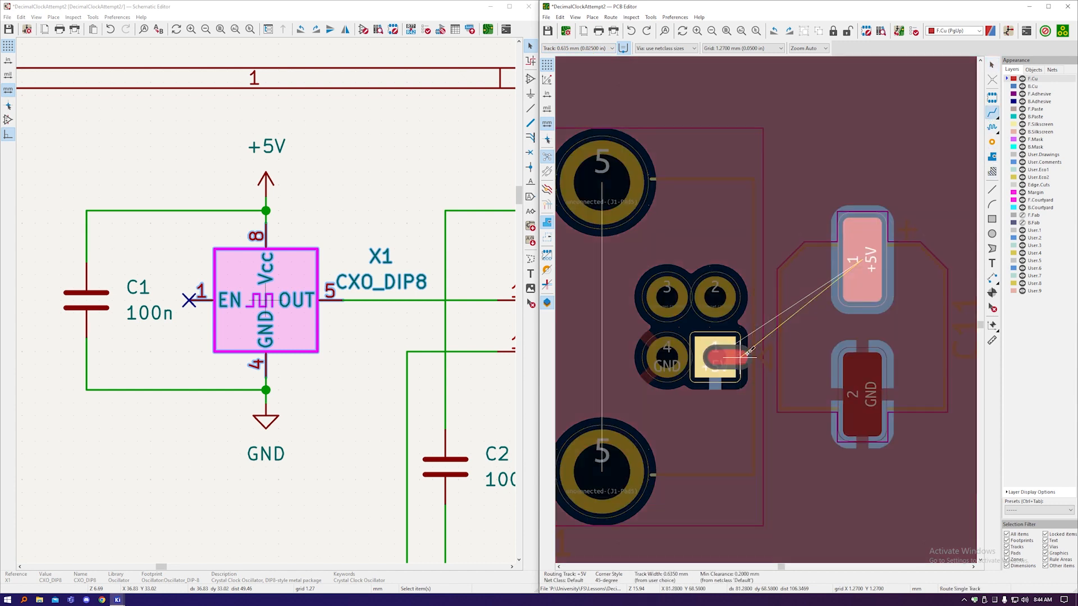
{"action": "left_click", "coordinate": [801, 326]}
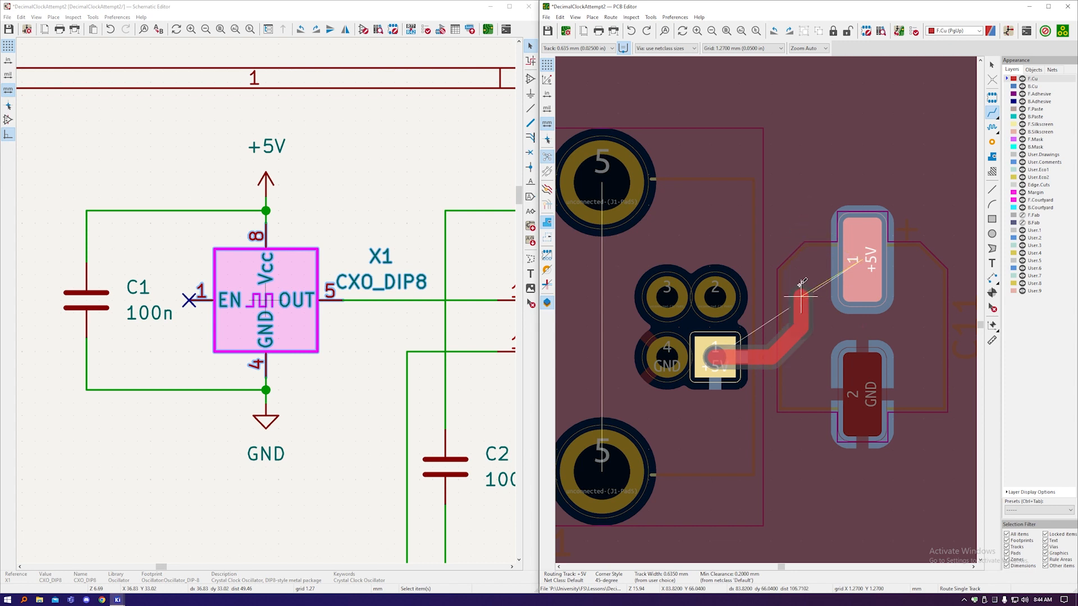
{"action": "right_click", "coordinate": [798, 284]}
{"action": "left_click", "coordinate": [808, 290]}
{"action": "key", "text": "ctrl+z"}
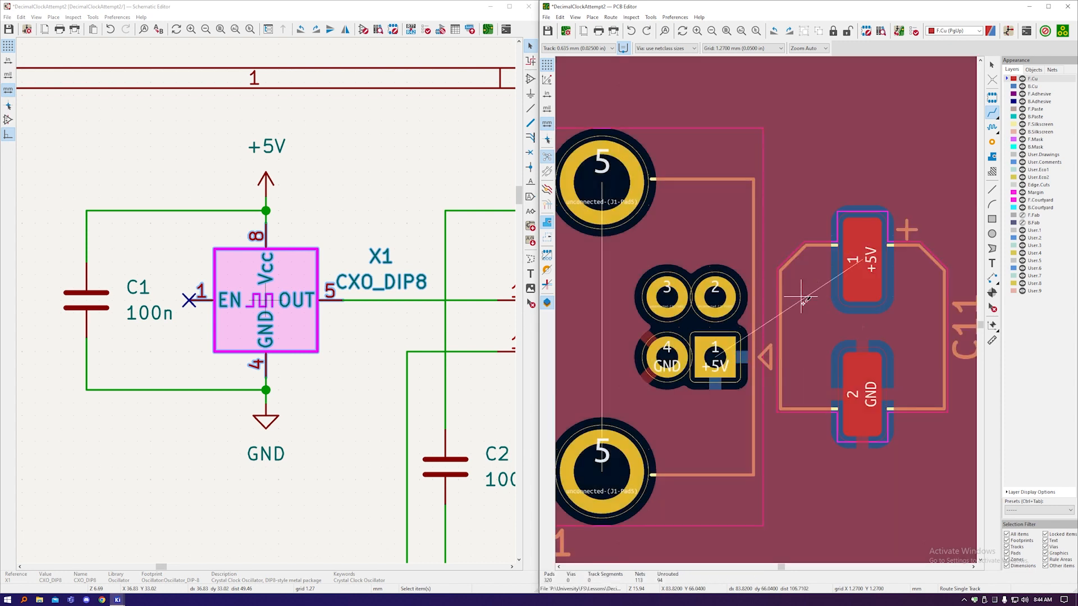
Step: Set the grid to 0.2540 mm (0.0100 in)
{"action": "left_click", "coordinate": [781, 48]}
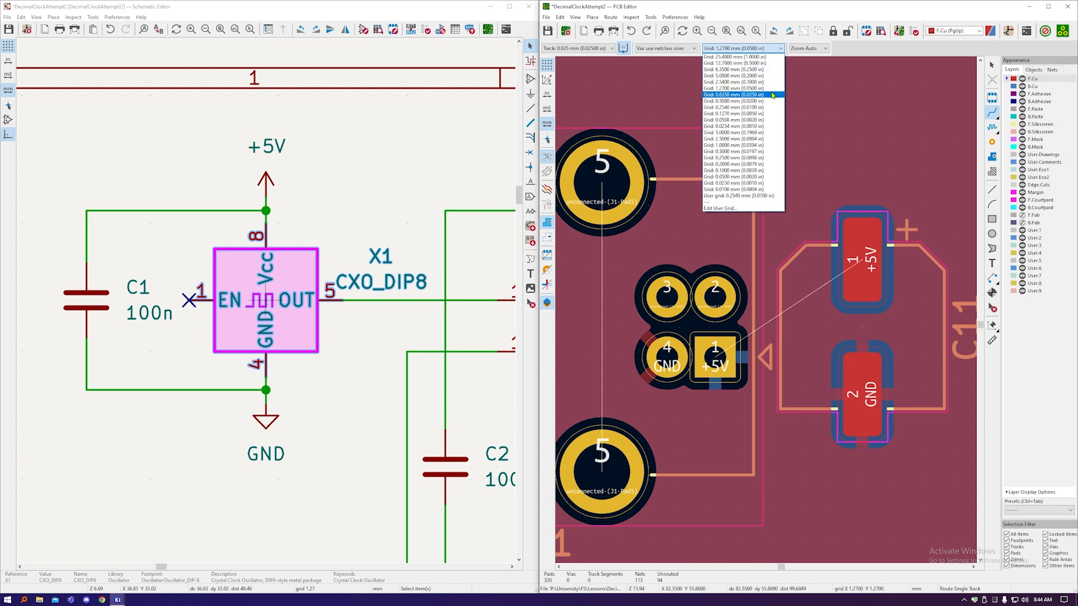
{"action": "left_click", "coordinate": [747, 107]}
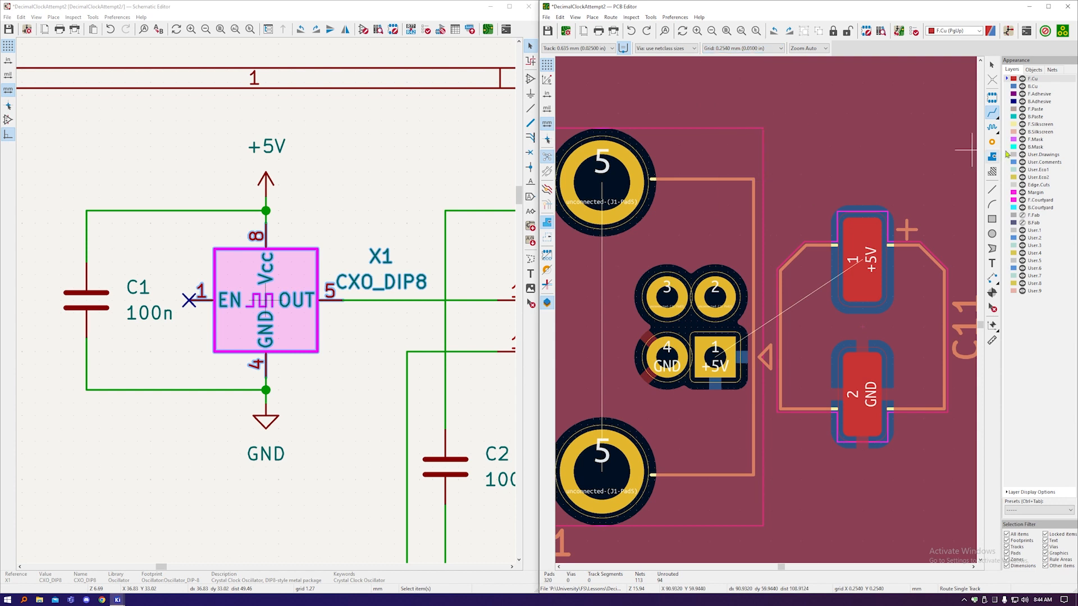
Step: Try routing a 0.635 mm wide +5V track on F.Cu from J1's pad 1 to C11's pad 1
{"action": "left_click", "coordinate": [730, 345]}
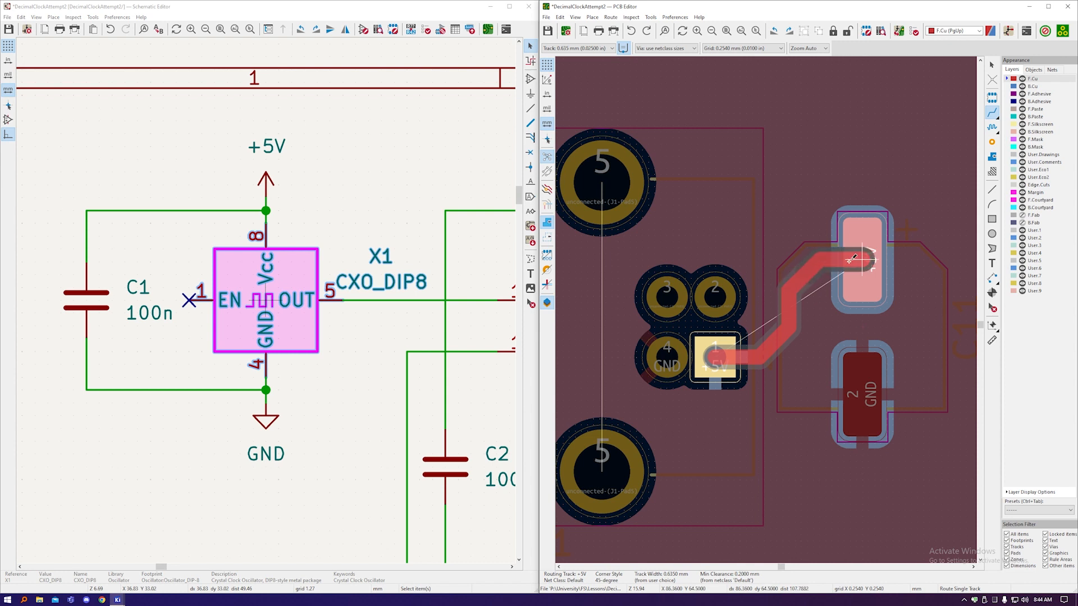
{"action": "left_click", "coordinate": [851, 261]}
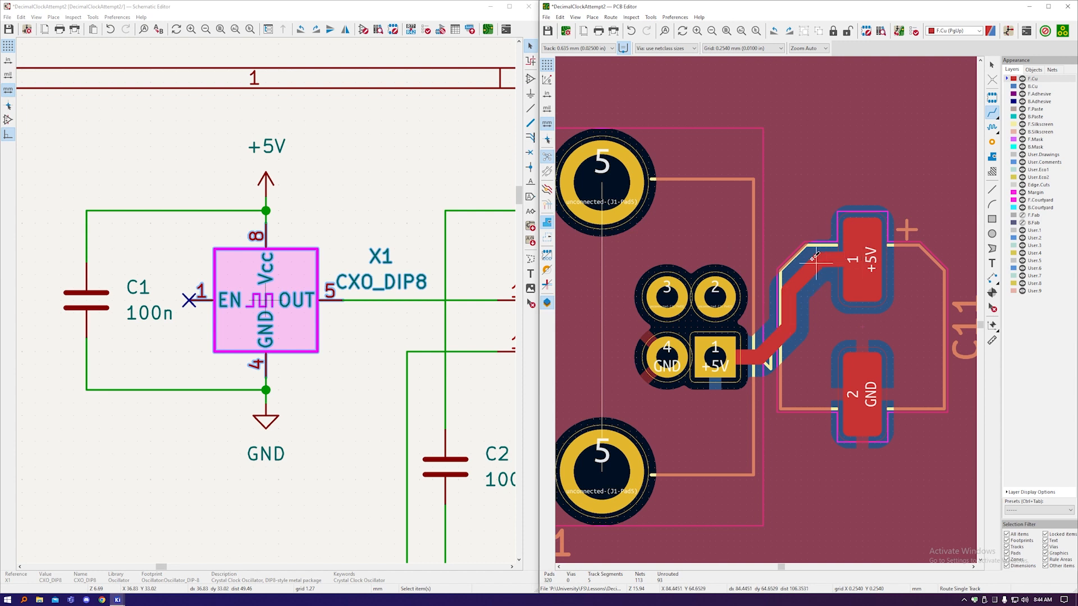
{"action": "key", "text": "BackSpace"}
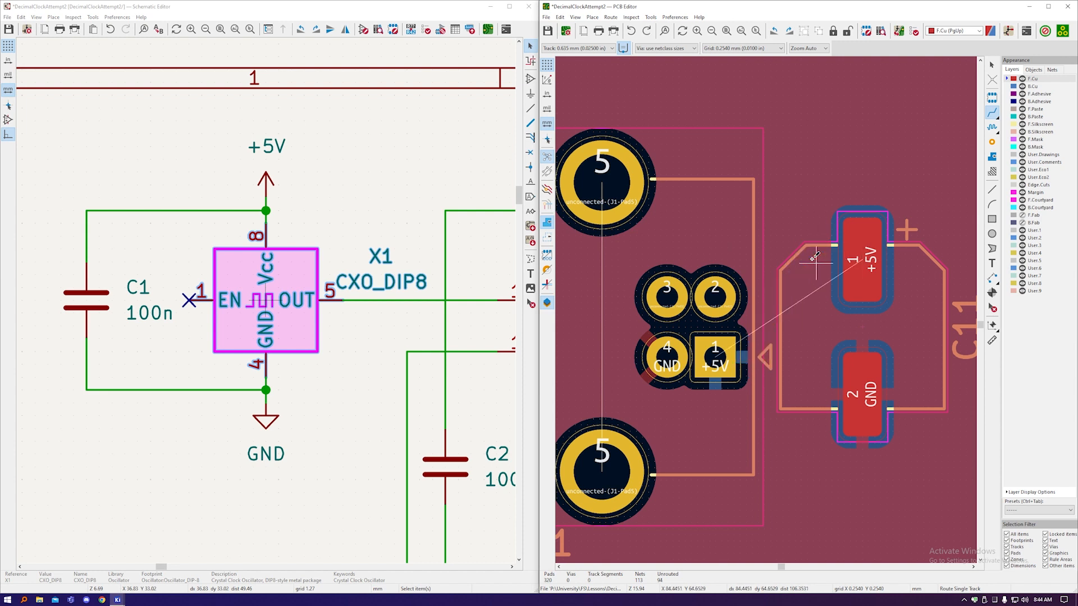
Step: Route a short 0.635 mm wide stub, about 2 mm long, from C11's +5V pad towards J1 on F.Cu and refill the zones
{"action": "scroll", "coordinate": [718, 256], "scroll_direction": "down", "scroll_amount": 3}
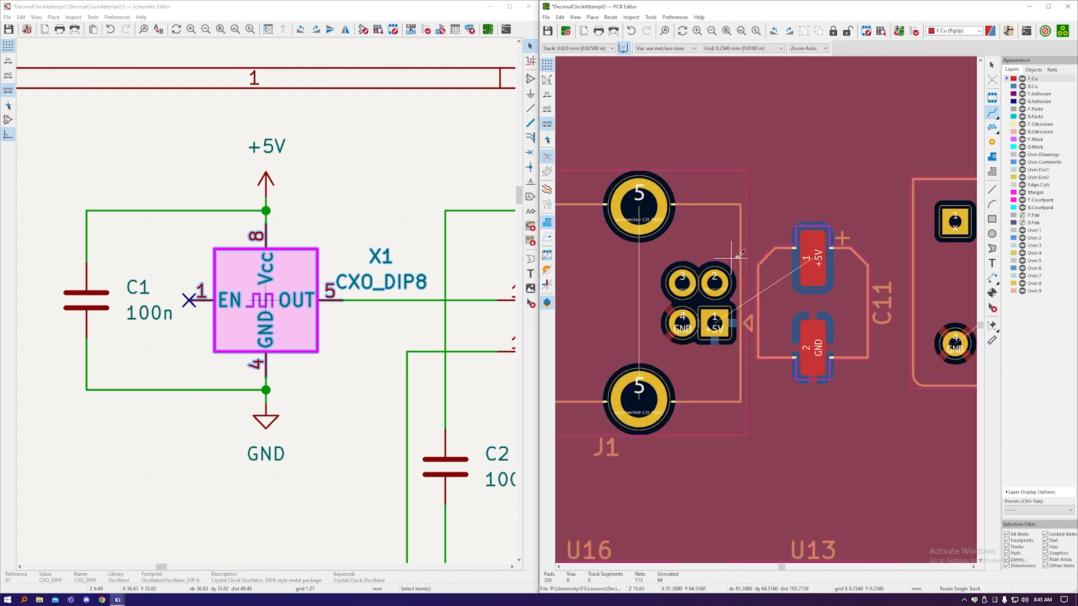
{"action": "scroll", "coordinate": [803, 259], "scroll_direction": "up", "scroll_amount": 3}
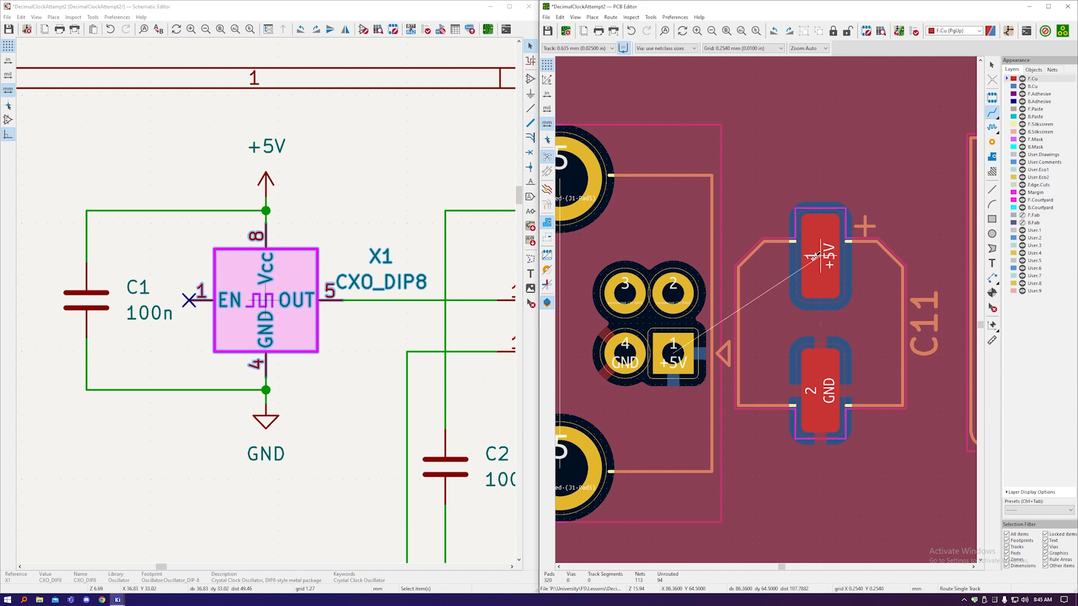
{"action": "left_click", "coordinate": [816, 256]}
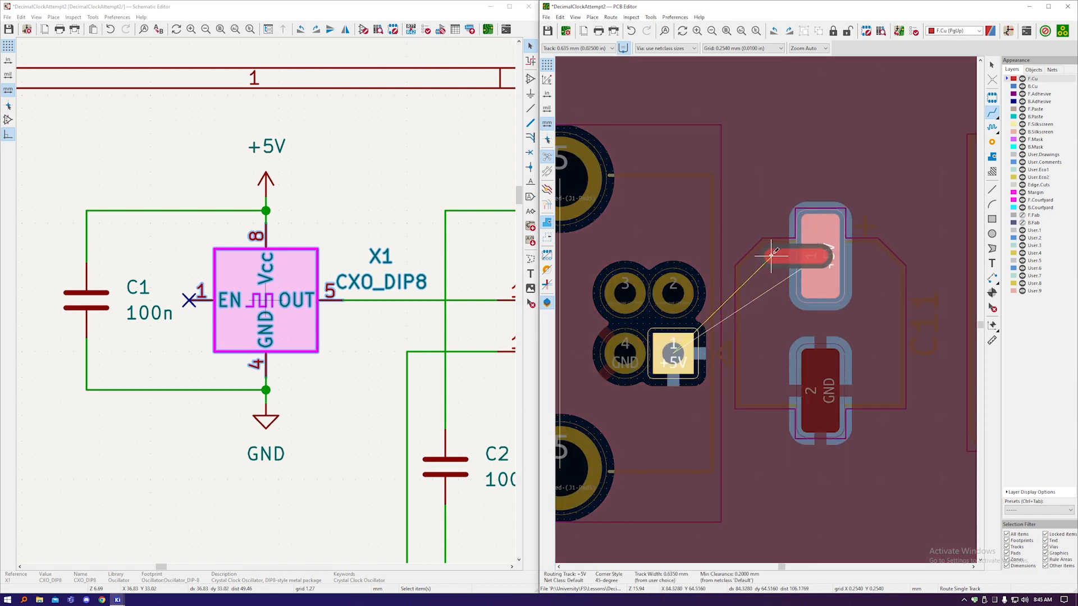
{"action": "left_click", "coordinate": [772, 255]}
{"action": "right_click", "coordinate": [770, 253]}
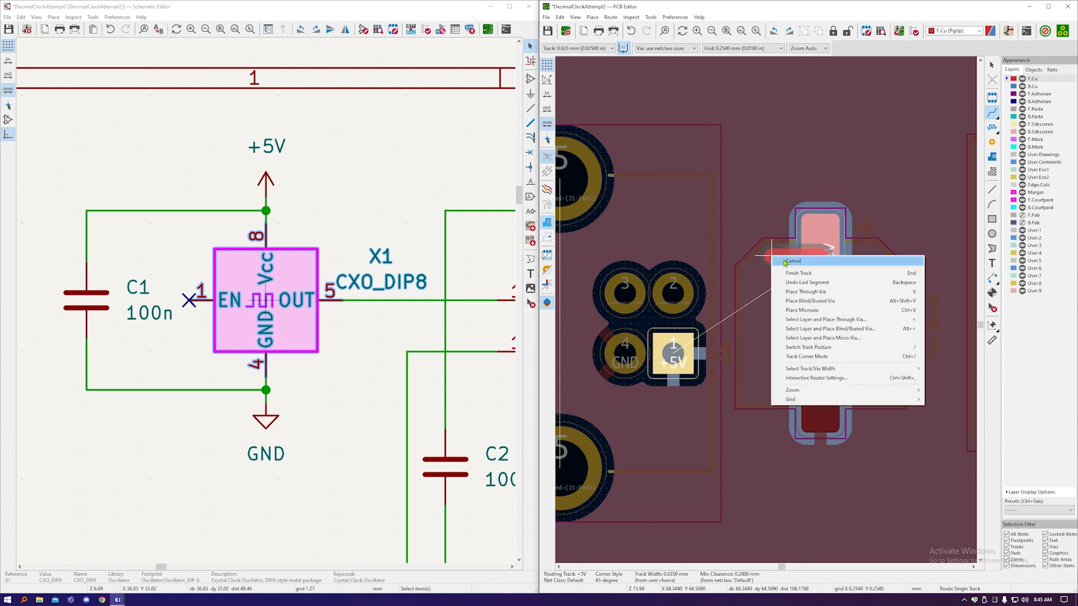
{"action": "left_click", "coordinate": [785, 261]}
{"action": "scroll", "coordinate": [788, 246], "scroll_direction": "up", "scroll_amount": 1}
{"action": "key", "text": "b"}
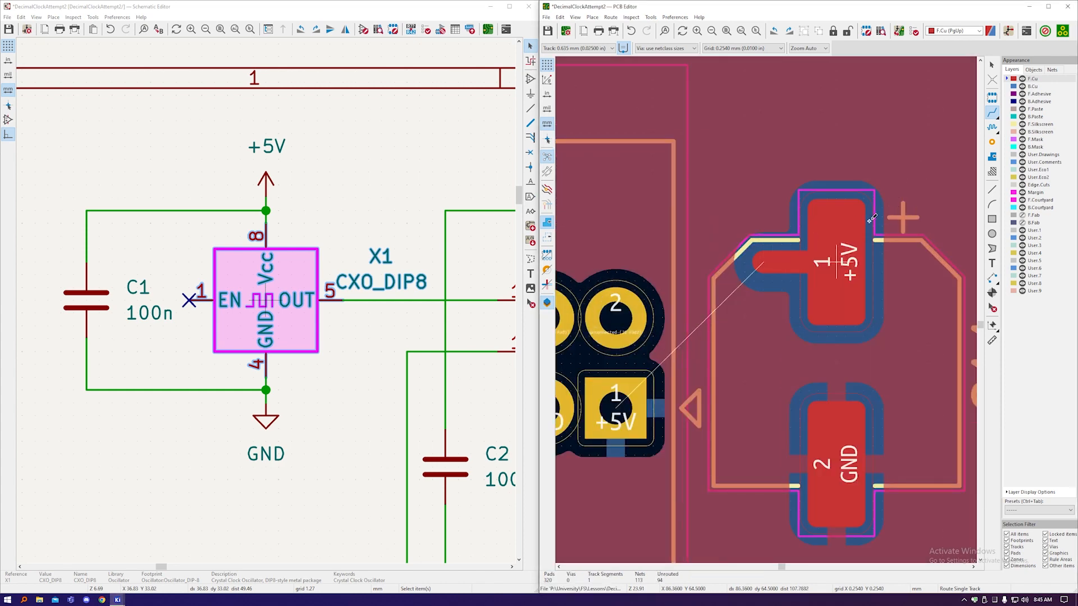
{"action": "right_click", "coordinate": [865, 214]}
{"action": "left_click", "coordinate": [882, 228]}
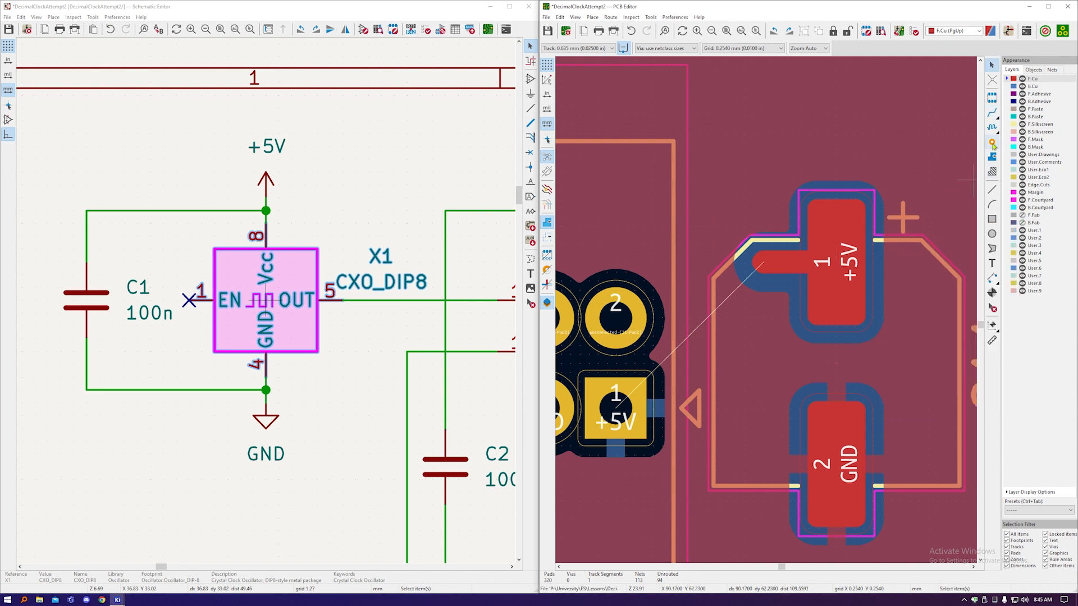
Step: Place a +5V via at the free end of C11's track stub and refill the zones
{"action": "left_click", "coordinate": [992, 144]}
{"action": "left_click", "coordinate": [761, 270]}
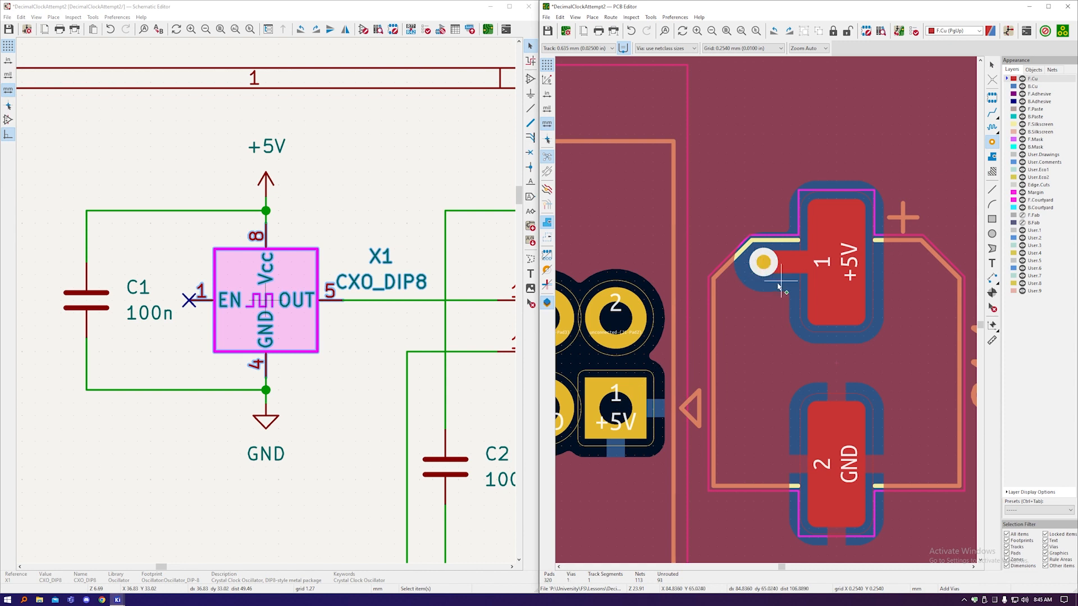
{"action": "right_click", "coordinate": [779, 282]}
{"action": "left_click", "coordinate": [799, 290]}
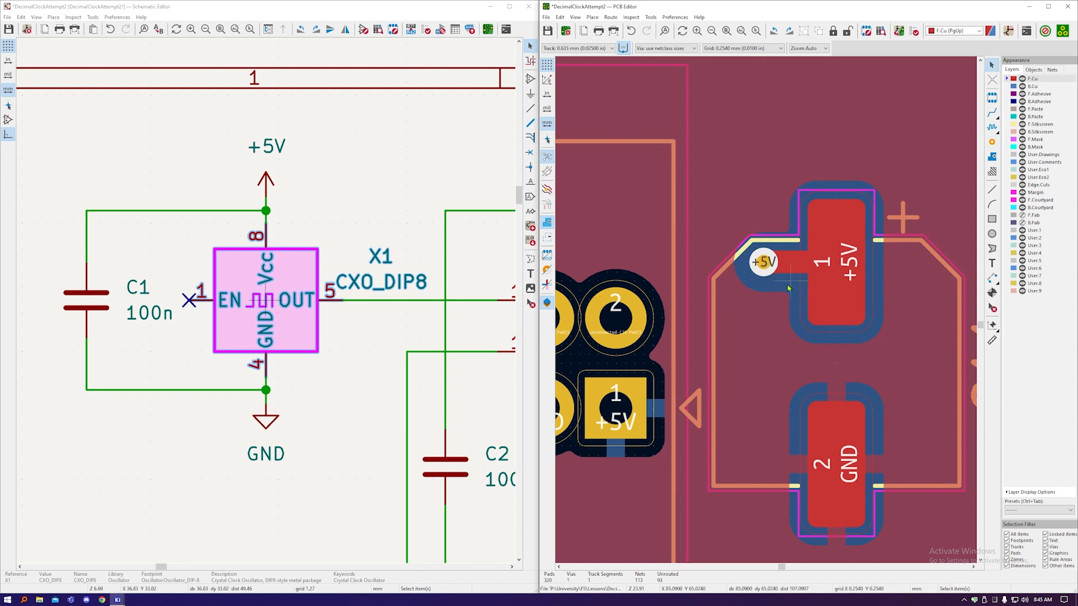
{"action": "key", "text": "b"}
Step: Open the 3D view of the board and hide the surface-mount and through-hole component models
{"action": "key", "text": "alt+3"}
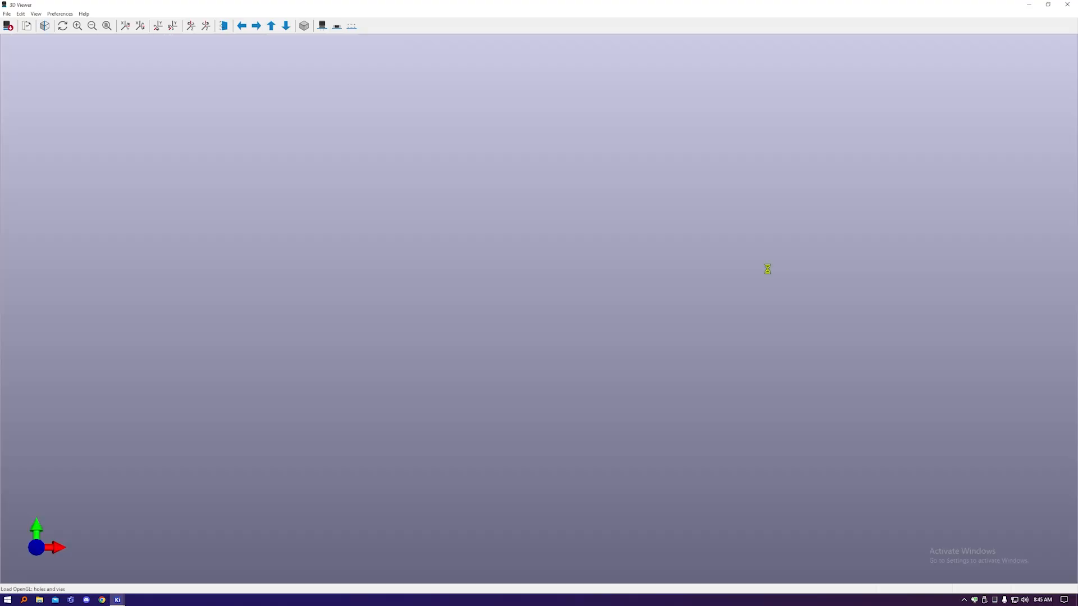
{"action": "left_click", "coordinate": [337, 26]}
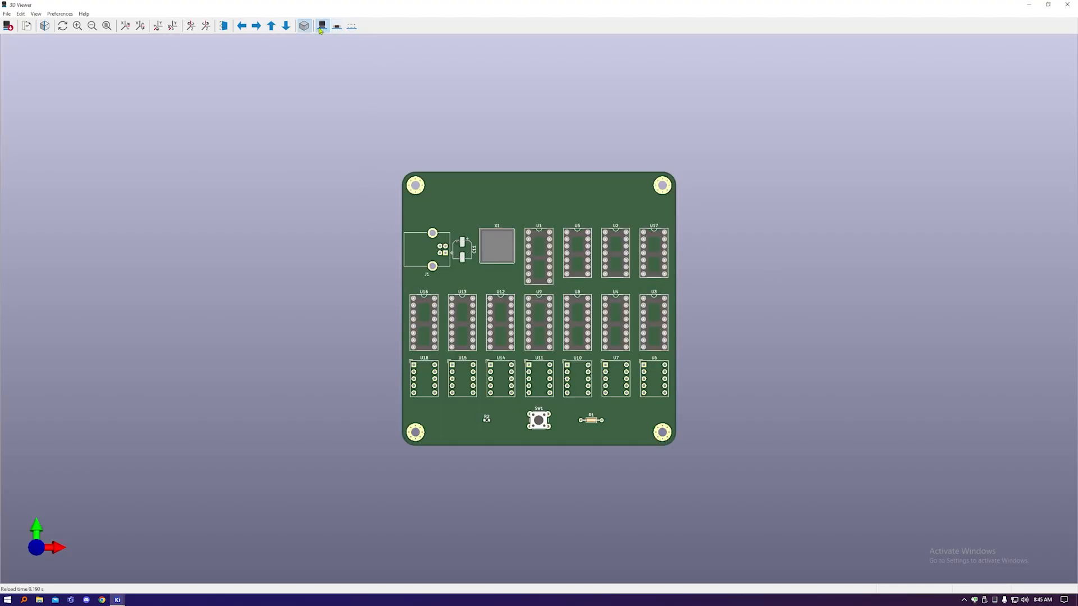
{"action": "left_click", "coordinate": [322, 26]}
{"action": "scroll", "coordinate": [422, 229], "scroll_direction": "up", "scroll_amount": 5}
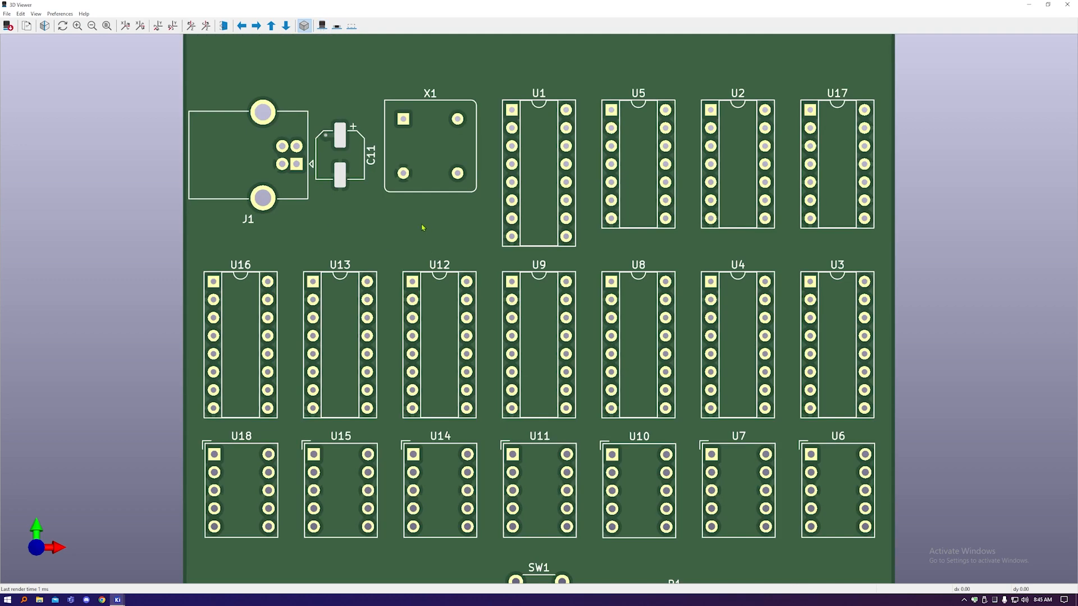
Step: Inspect C11's pads, track stub and via beside J1 in the 3D view, and close the viewer
{"action": "scroll", "coordinate": [422, 228], "scroll_direction": "up", "scroll_amount": 2}
{"action": "middle_click_drag", "start_coordinate": [422, 227], "coordinate": [710, 398]}
{"action": "scroll", "coordinate": [689, 271], "scroll_direction": "up", "scroll_amount": 10}
{"action": "scroll", "coordinate": [679, 270], "scroll_direction": "down", "scroll_amount": 2, "text": "shift"}
{"action": "scroll", "coordinate": [679, 270], "scroll_direction": "up", "scroll_amount": 1, "text": "shift"}
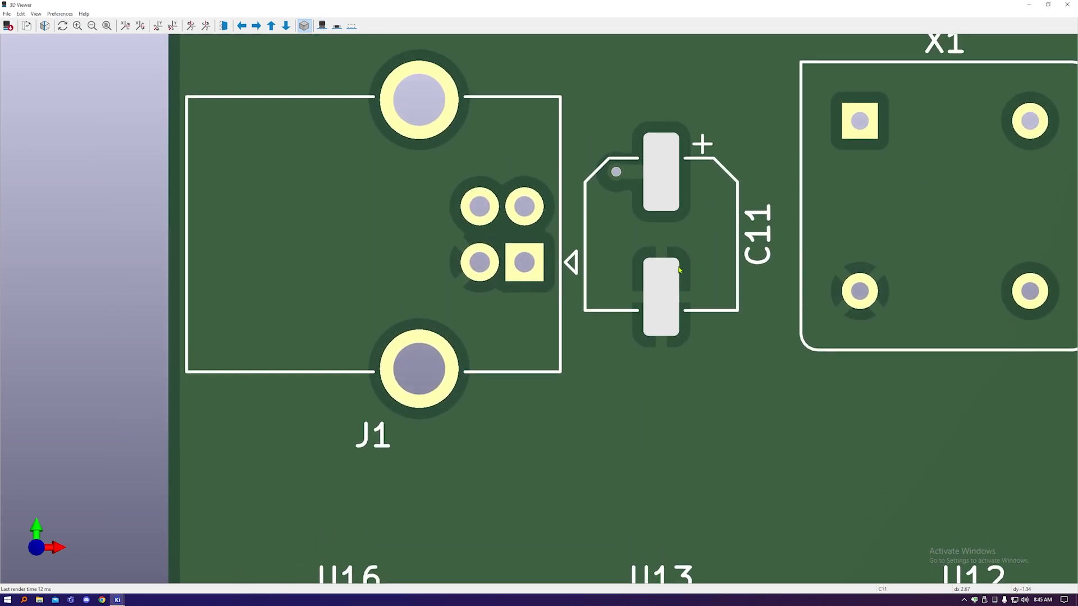
{"action": "scroll", "coordinate": [678, 270], "scroll_direction": "up", "scroll_amount": 3, "text": "shift"}
{"action": "scroll", "coordinate": [662, 272], "scroll_direction": "down", "scroll_amount": 2, "text": "ctrl"}
{"action": "scroll", "coordinate": [618, 273], "scroll_direction": "up", "scroll_amount": 4, "text": "ctrl"}
{"action": "scroll", "coordinate": [592, 274], "scroll_direction": "up", "scroll_amount": 2, "text": "shift"}
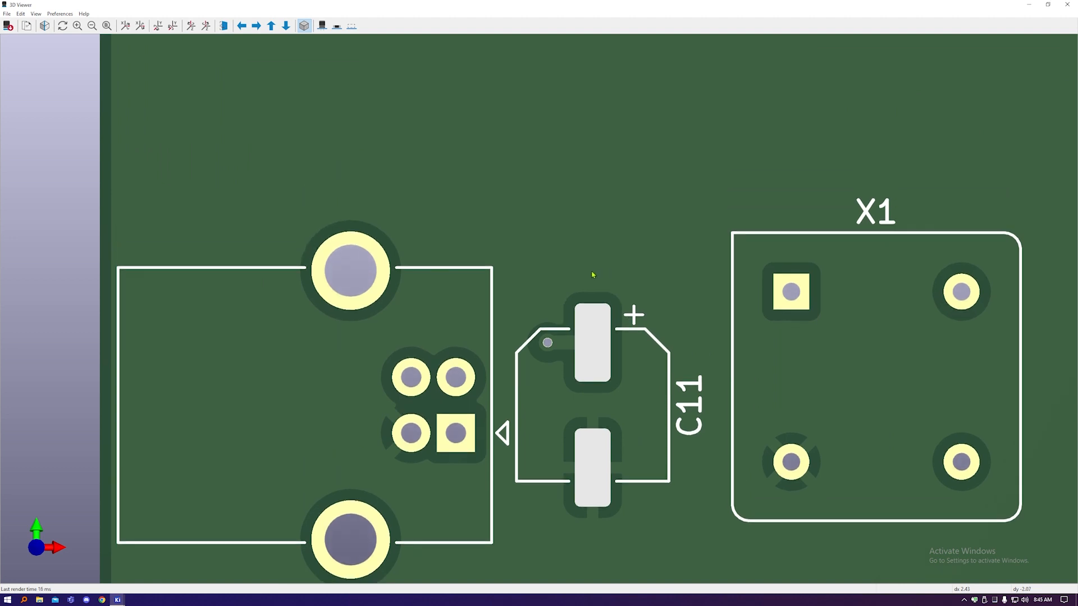
{"action": "scroll", "coordinate": [589, 284], "scroll_direction": "down", "scroll_amount": 2, "text": "shift"}
{"action": "left_click_drag", "start_coordinate": [565, 215], "coordinate": [611, 206]}
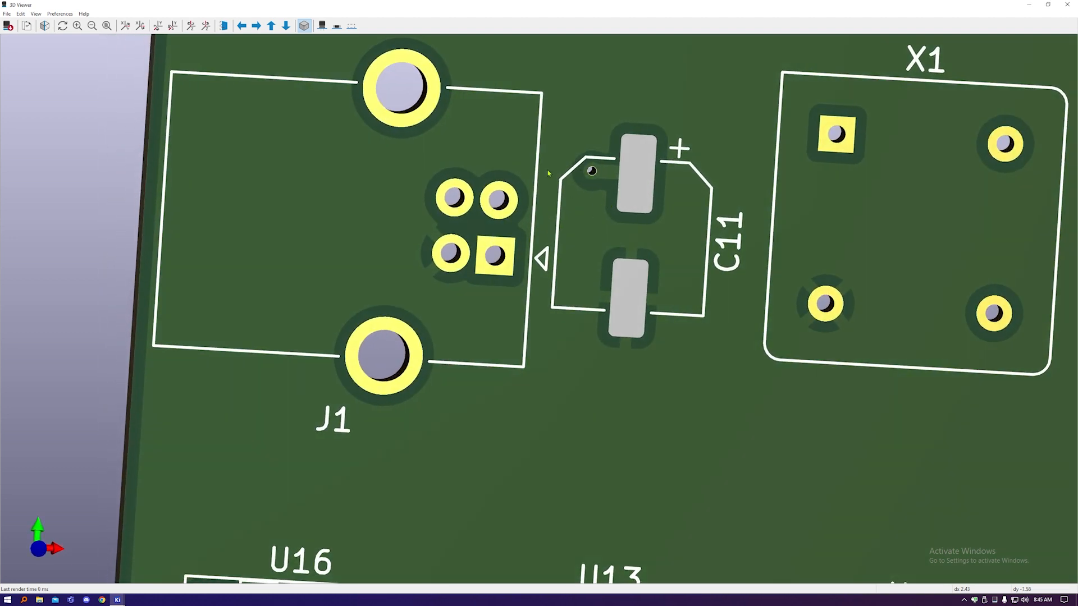
{"action": "left_click_drag", "start_coordinate": [549, 173], "coordinate": [504, 194]}
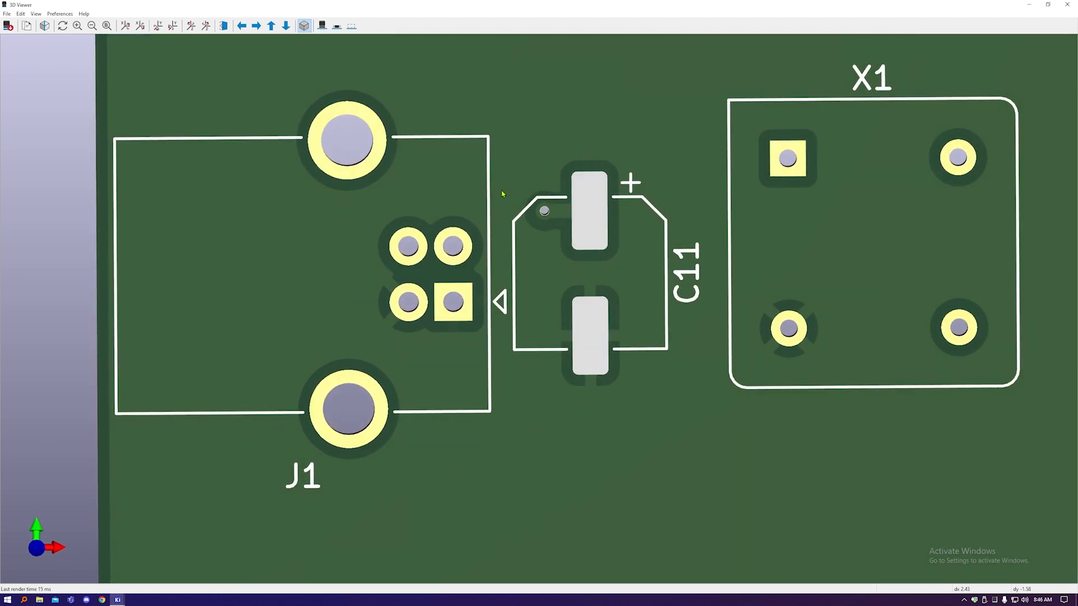
{"action": "left_click", "coordinate": [1067, 4]}
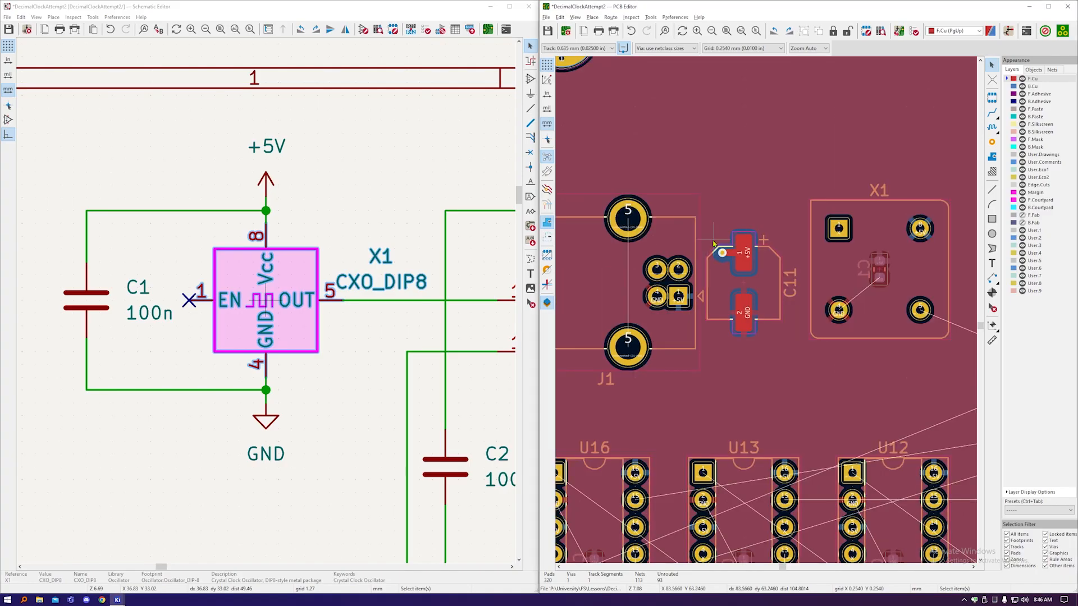
Step: Examine C11's +5V stub and via and the surrounding footprints on the PCB layout
{"action": "scroll", "coordinate": [747, 216], "scroll_direction": "down", "scroll_amount": 5}
{"action": "scroll", "coordinate": [721, 386], "scroll_direction": "up", "scroll_amount": 5}
{"action": "scroll", "coordinate": [721, 386], "scroll_direction": "up", "scroll_amount": 2}
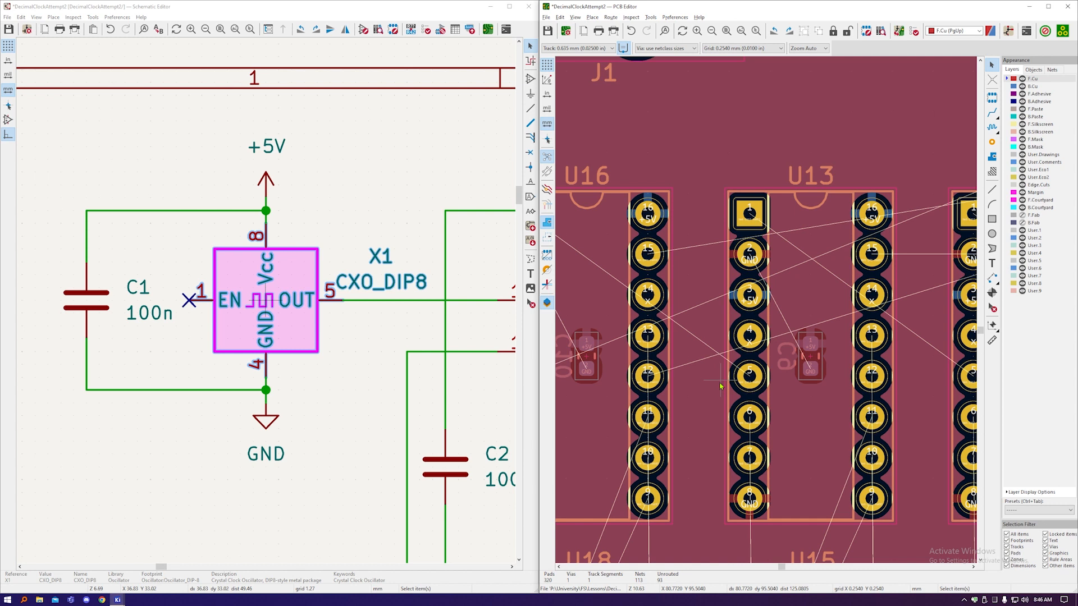
{"action": "scroll", "coordinate": [720, 395], "scroll_direction": "down", "scroll_amount": 3}
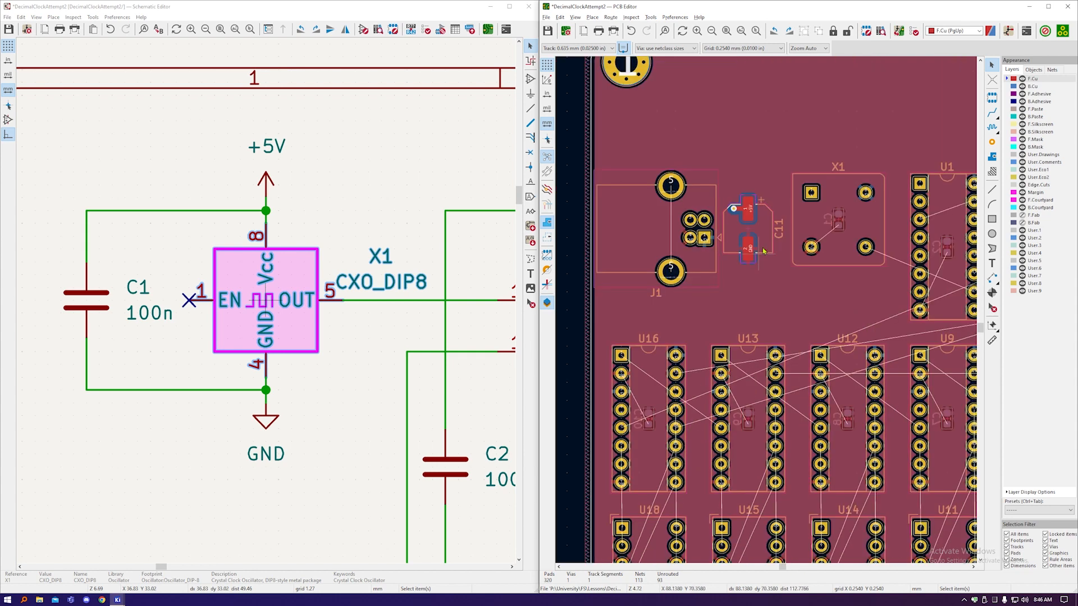
{"action": "scroll", "coordinate": [702, 219], "scroll_direction": "up", "scroll_amount": 5}
{"action": "scroll", "coordinate": [809, 385], "scroll_direction": "down", "scroll_amount": 2}
{"action": "scroll", "coordinate": [665, 265], "scroll_direction": "up", "scroll_amount": 4}
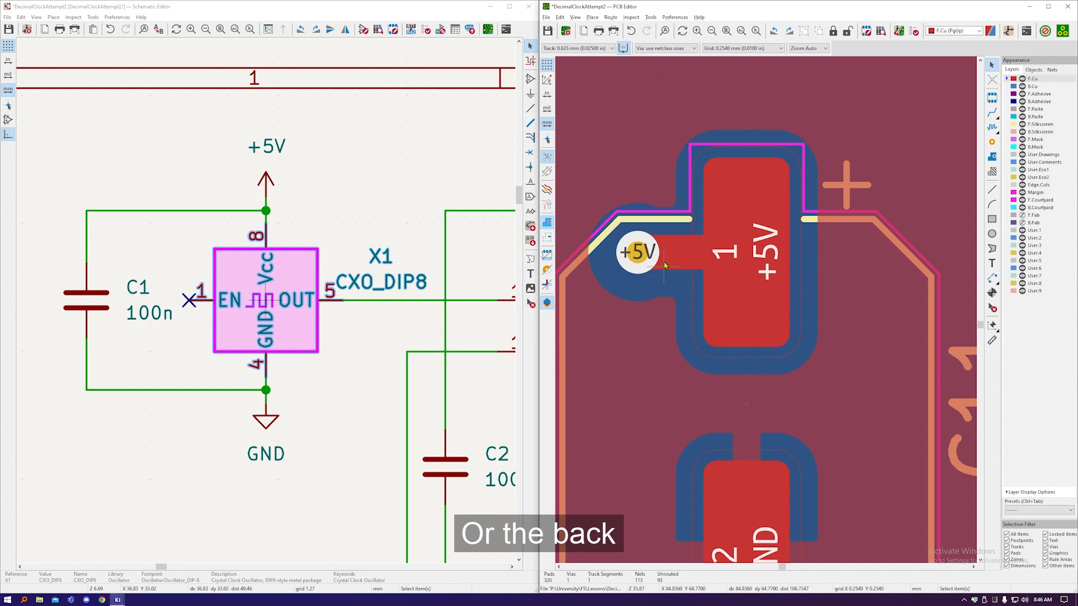
{"action": "scroll", "coordinate": [693, 262], "scroll_direction": "down", "scroll_amount": 1}
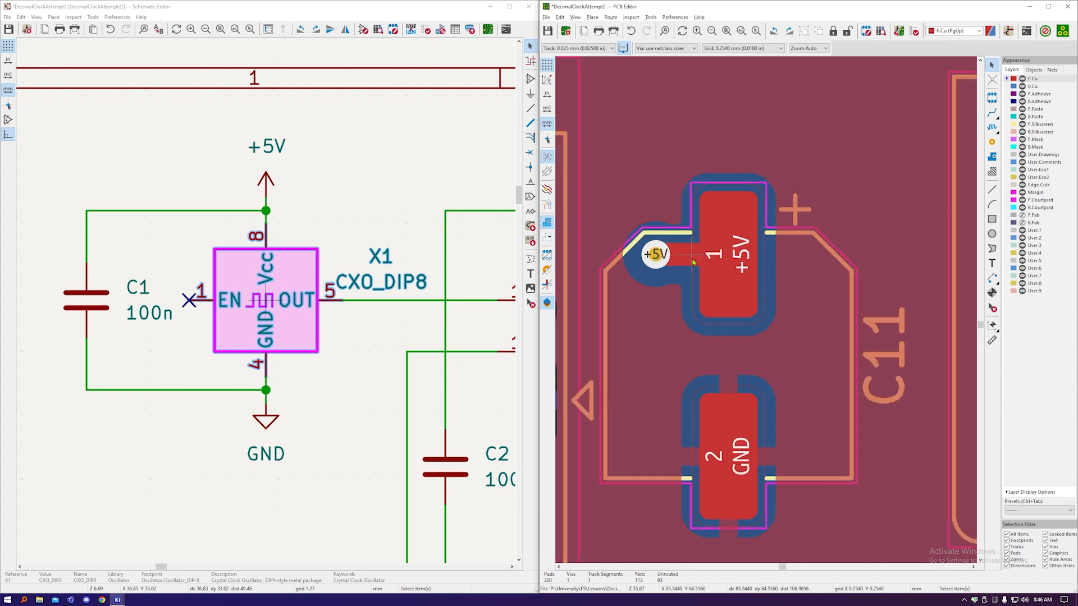
{"action": "scroll", "coordinate": [712, 261], "scroll_direction": "up", "scroll_amount": 2}
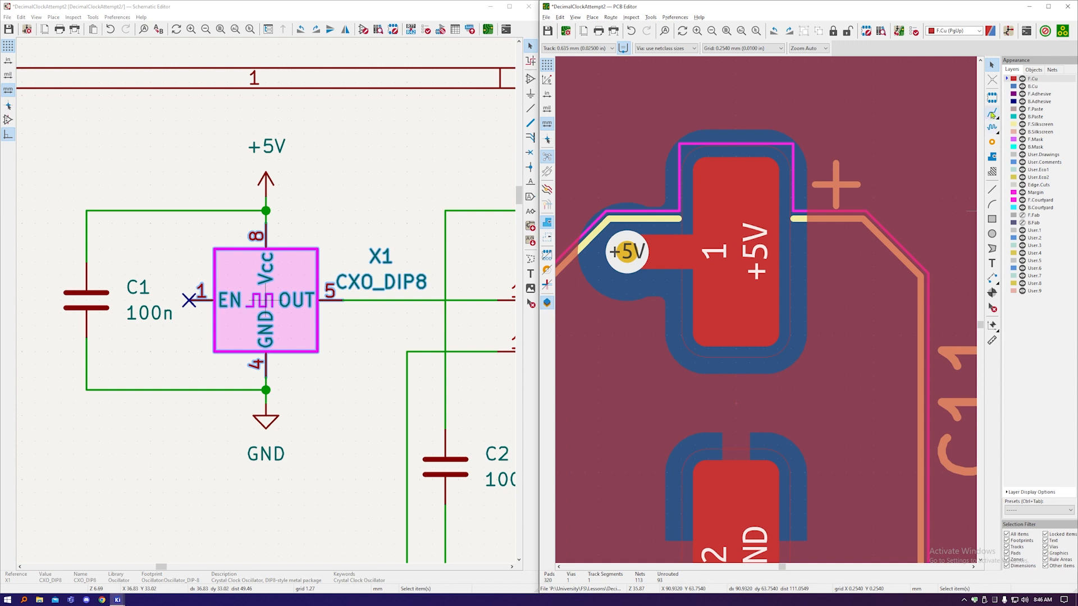
Step: Route a second 0.635 mm wide stub, about 2 mm long, from C11's +5V pad towards X1 on F.Cu
{"action": "left_click", "coordinate": [992, 113]}
{"action": "left_click", "coordinate": [703, 252]}
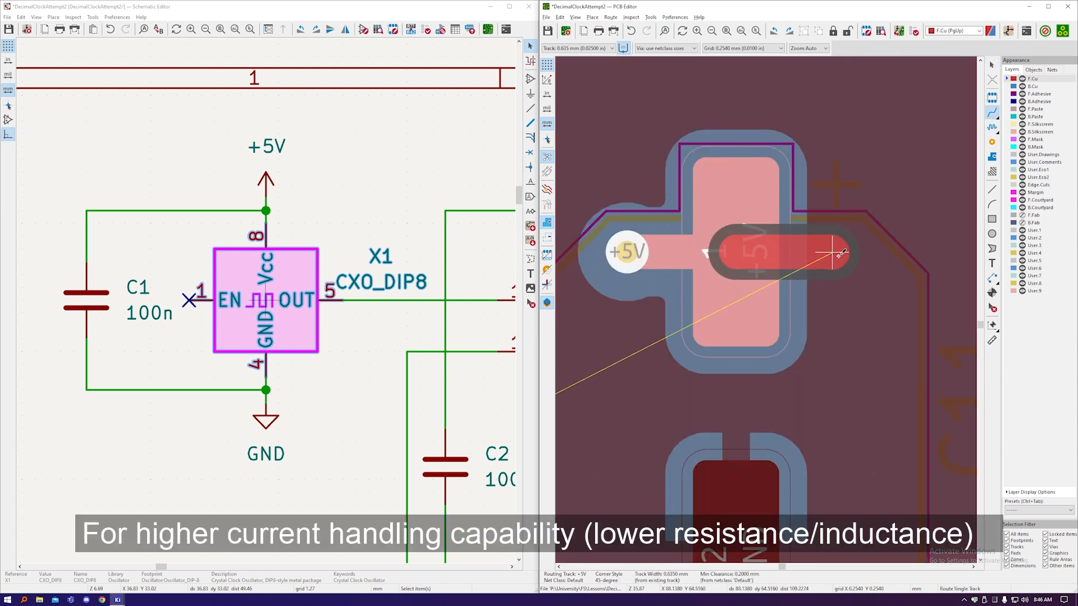
{"action": "left_click", "coordinate": [848, 253]}
{"action": "key", "text": "Escape"}
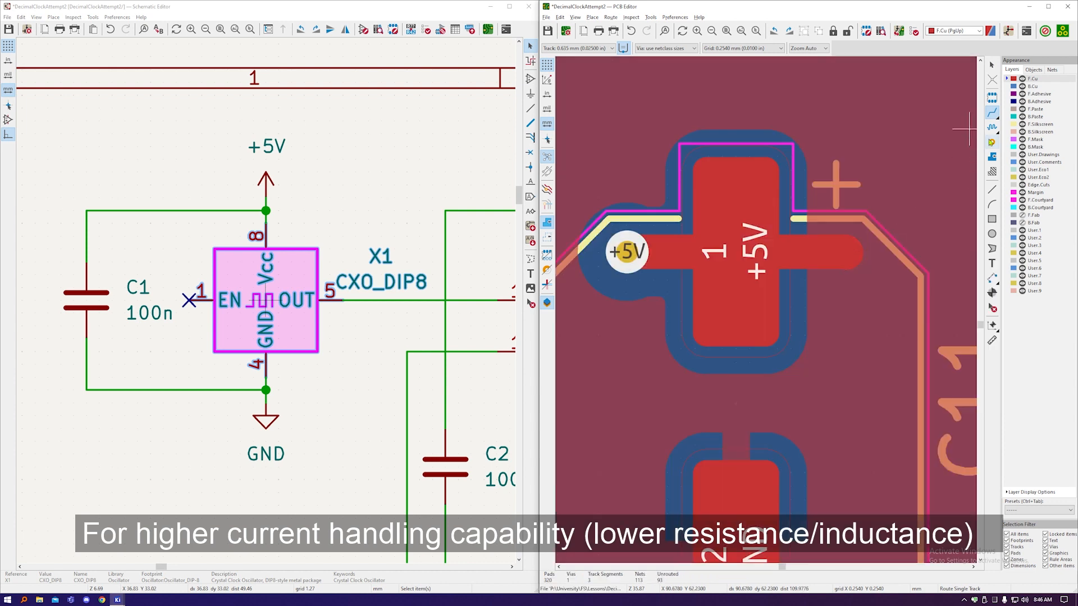
Step: Place a +5V via at the free end of C11's second stub and refill the zones
{"action": "left_click", "coordinate": [992, 142]}
{"action": "left_click", "coordinate": [847, 252]}
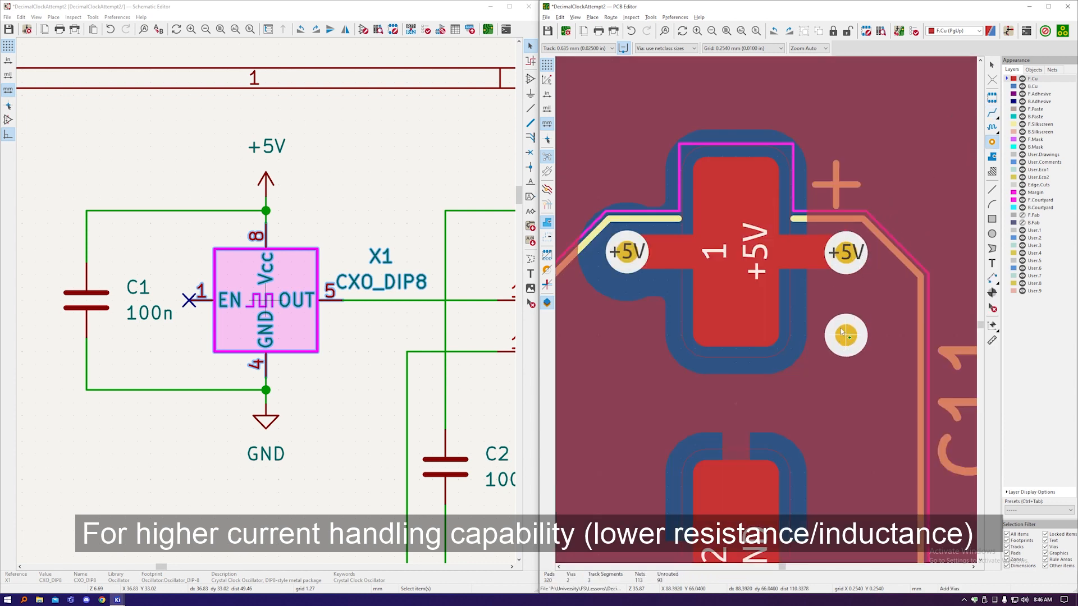
{"action": "key", "text": "b"}
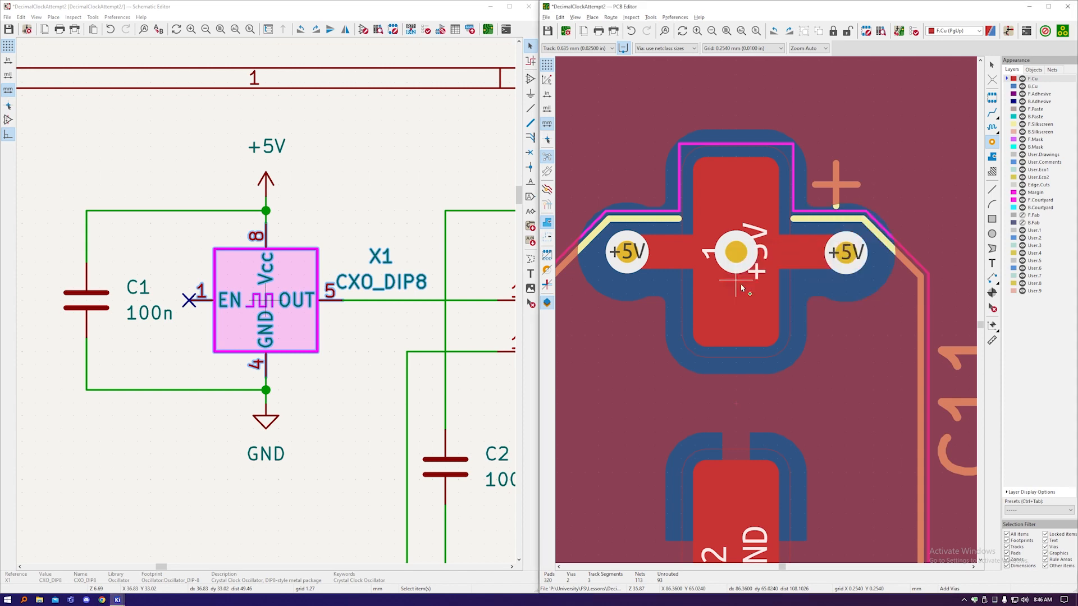
{"action": "right_click", "coordinate": [742, 285]}
{"action": "left_click", "coordinate": [755, 292]}
Step: On B.Cu, route a 0.635 mm wide stub, about 1.5 mm long, straight away from C1's GND pad
{"action": "scroll", "coordinate": [677, 281], "scroll_direction": "down", "scroll_amount": 7}
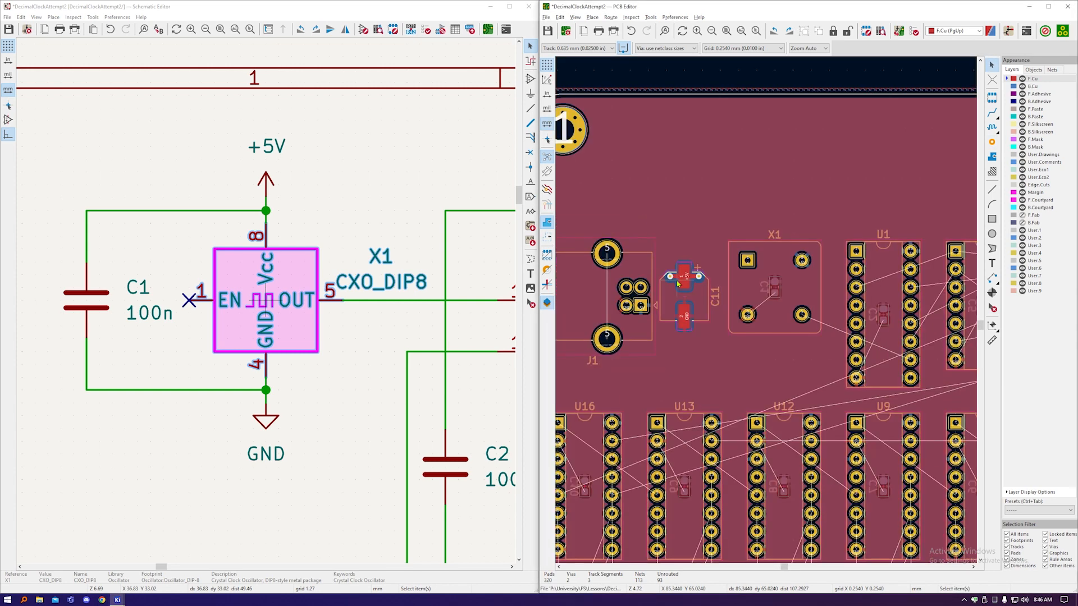
{"action": "scroll", "coordinate": [765, 284], "scroll_direction": "up", "scroll_amount": 8}
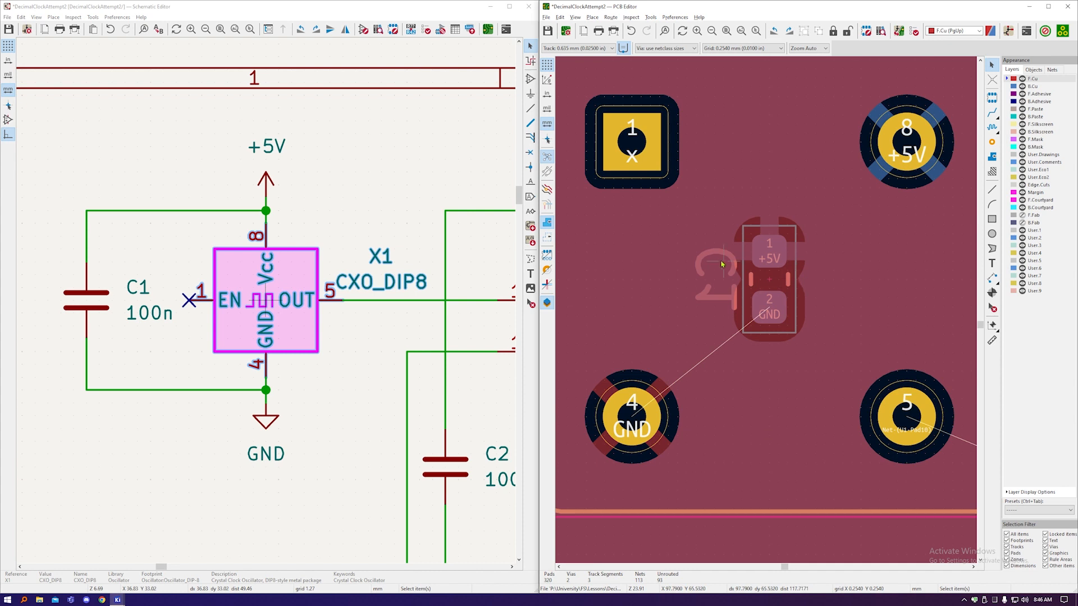
{"action": "scroll", "coordinate": [722, 264], "scroll_direction": "down", "scroll_amount": 4}
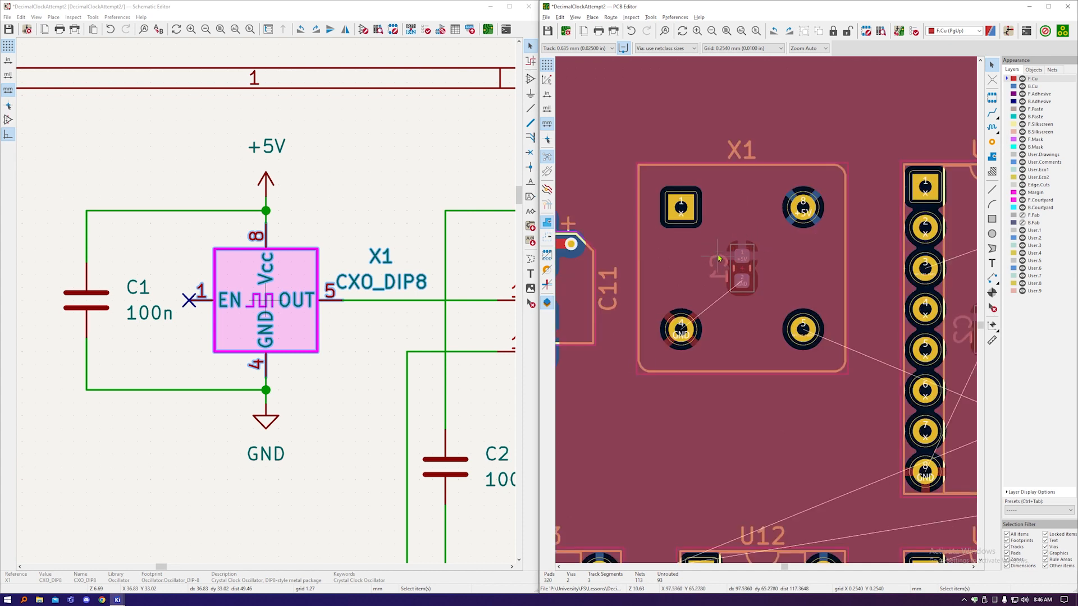
{"action": "key", "text": "Page_Down"}
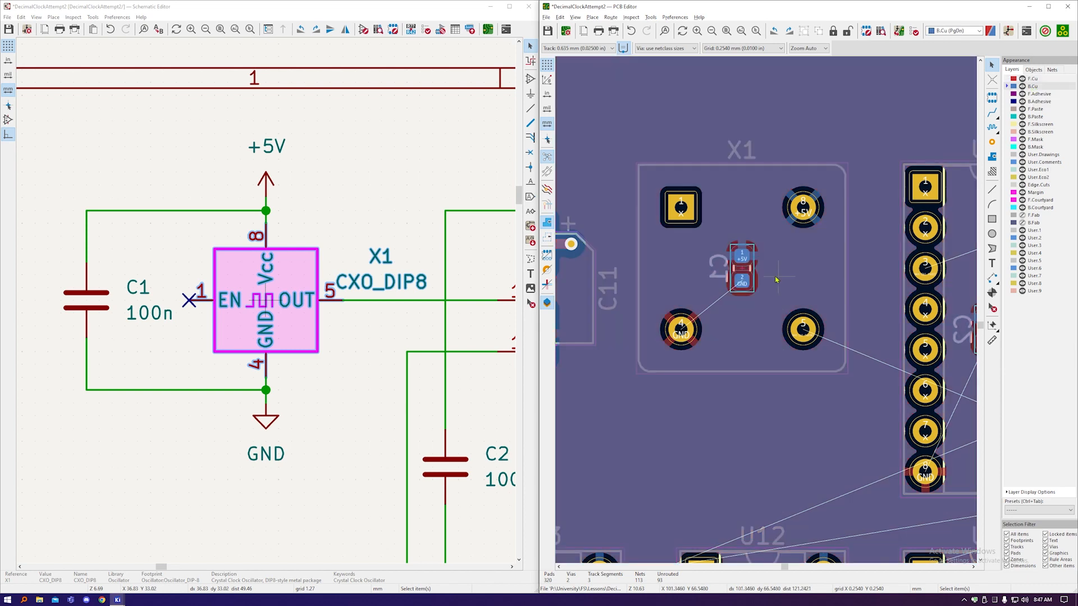
{"action": "left_click", "coordinate": [742, 270]}
{"action": "scroll", "coordinate": [741, 269], "scroll_direction": "up", "scroll_amount": 6}
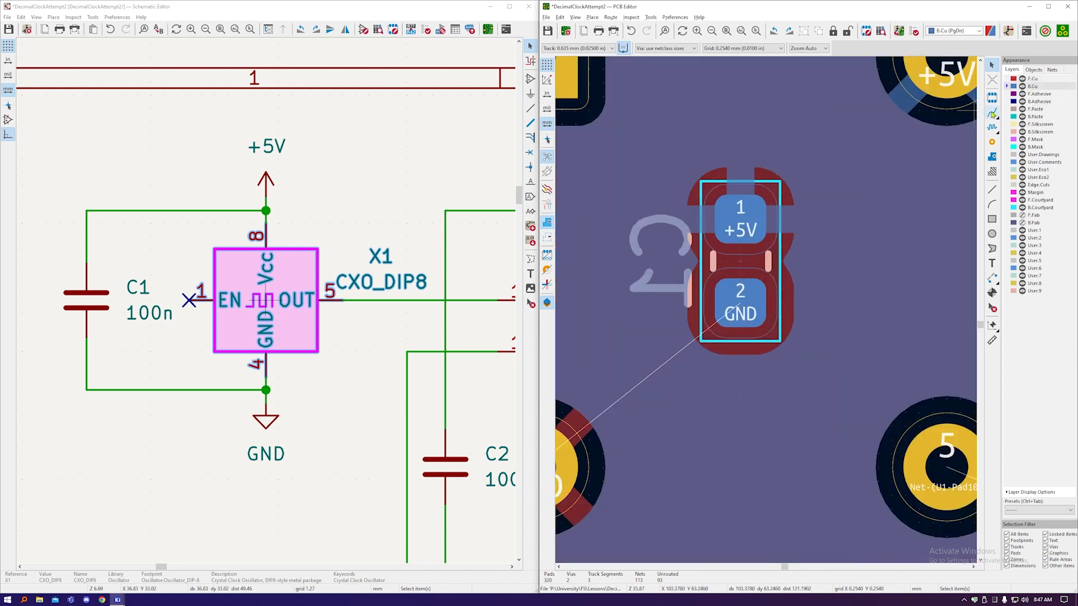
{"action": "left_click", "coordinate": [992, 114]}
{"action": "left_click", "coordinate": [741, 315]}
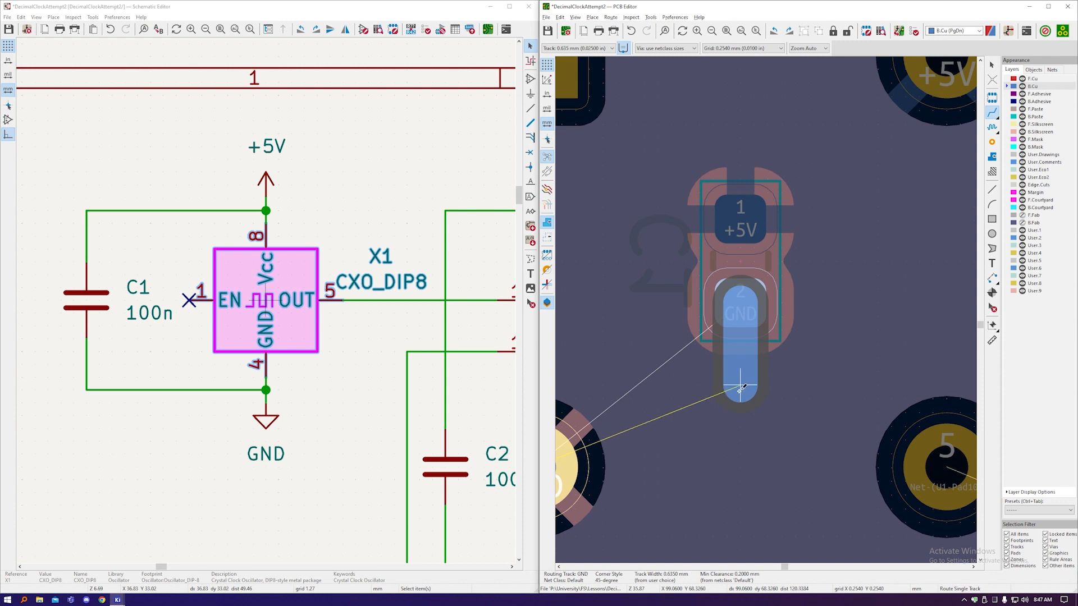
{"action": "left_click", "coordinate": [740, 386]}
{"action": "right_click", "coordinate": [737, 390]}
{"action": "left_click", "coordinate": [749, 397]}
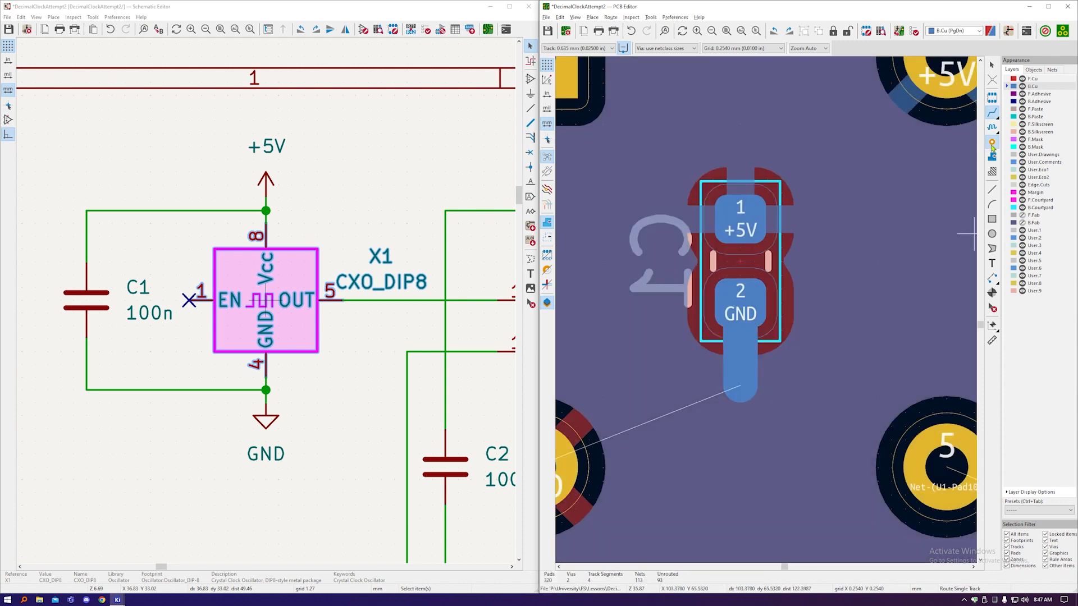
Step: Place a GND via at the free end of C1's track stub and refill the zones
{"action": "left_click", "coordinate": [992, 144]}
{"action": "left_click", "coordinate": [770, 402]}
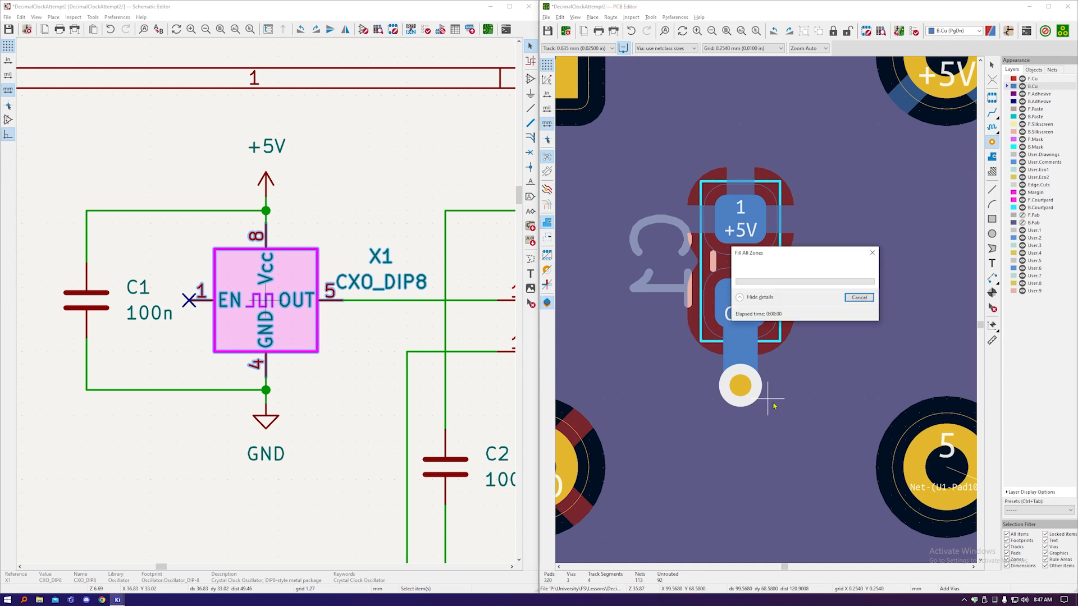
{"action": "scroll", "coordinate": [816, 379], "scroll_direction": "down", "scroll_amount": 3}
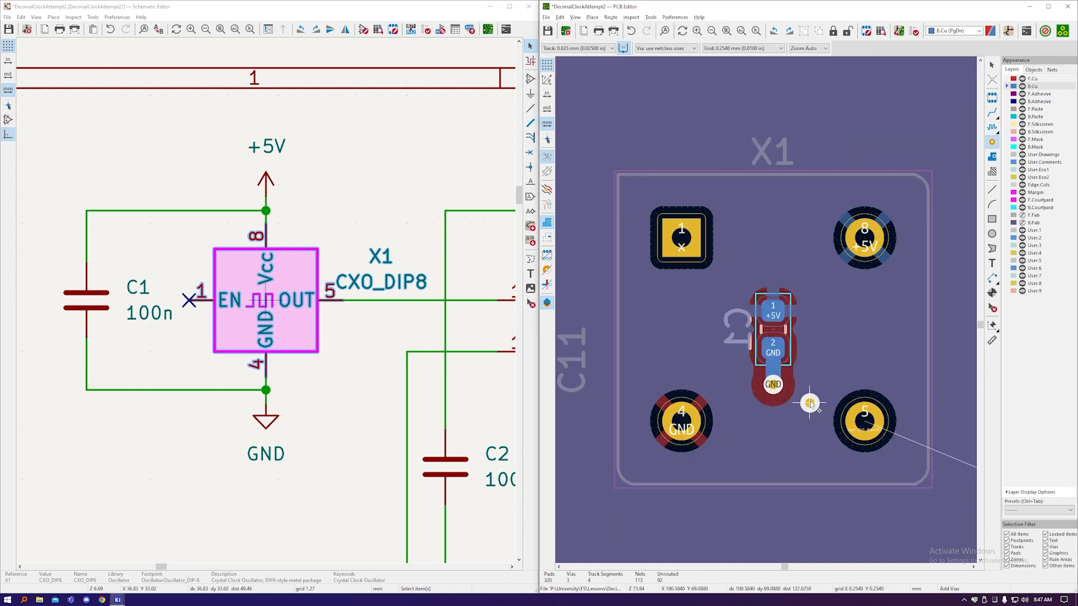
{"action": "scroll", "coordinate": [810, 408], "scroll_direction": "down", "scroll_amount": 3}
{"action": "scroll", "coordinate": [810, 403], "scroll_direction": "down", "scroll_amount": 3}
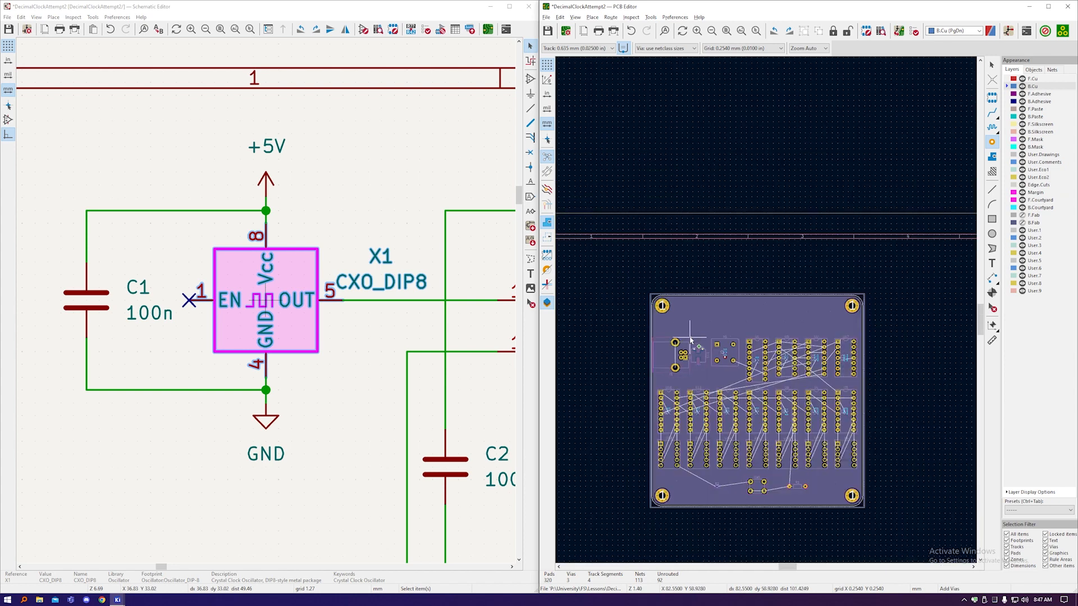
{"action": "scroll", "coordinate": [767, 431], "scroll_direction": "up", "scroll_amount": 1}
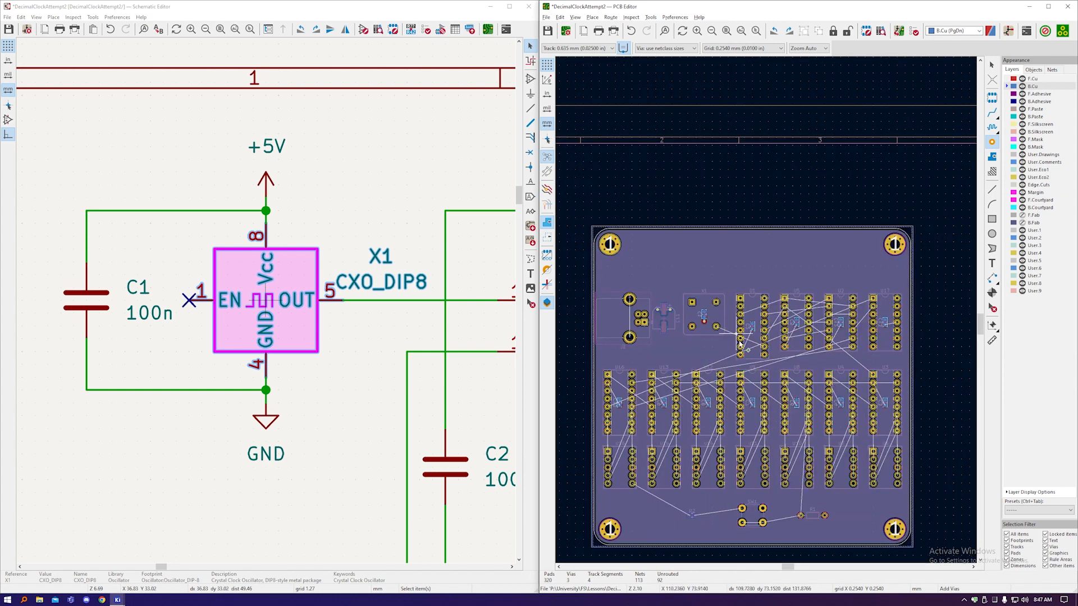
Step: Route short 0.635 mm wide B.Cu stubs from the GND pads of the remaining decoupling capacitors and refill the zones
{"action": "scroll", "coordinate": [740, 353], "scroll_direction": "up", "scroll_amount": 5}
{"action": "key", "text": "x"}
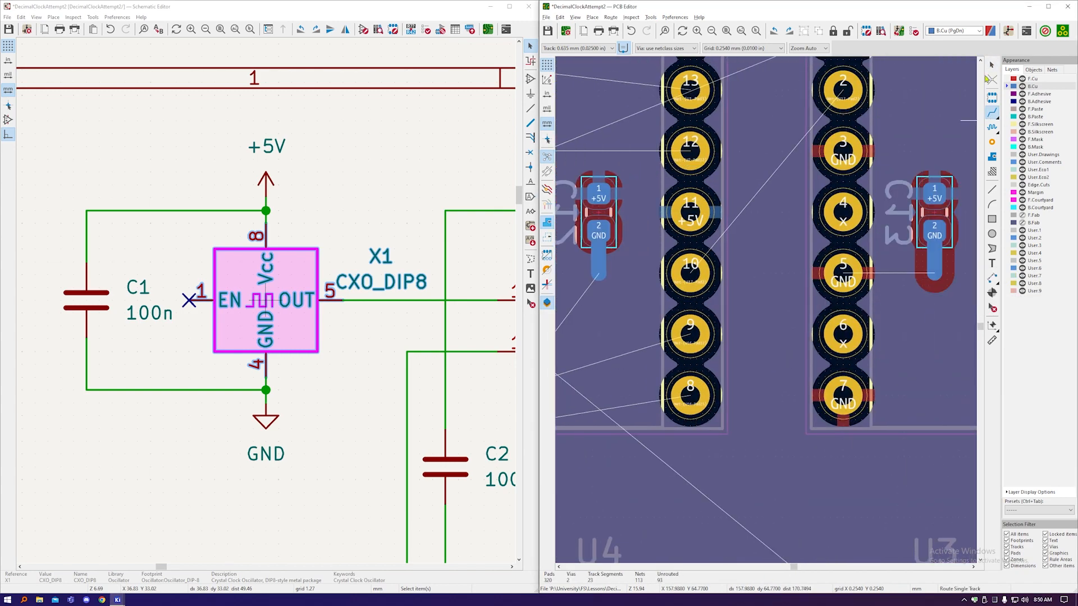
{"action": "key", "text": "b"}
Step: Place GND vias at the free ends of the capacitor stubs under U17, U2, U5 and U1
{"action": "middle_click_drag", "start_coordinate": [806, 559], "coordinate": [646, 559]}
{"action": "key", "text": "ctrl+shift+x"}
{"action": "left_click", "coordinate": [773, 272]}
{"action": "scroll", "coordinate": [870, 253], "scroll_direction": "down", "scroll_amount": 5}
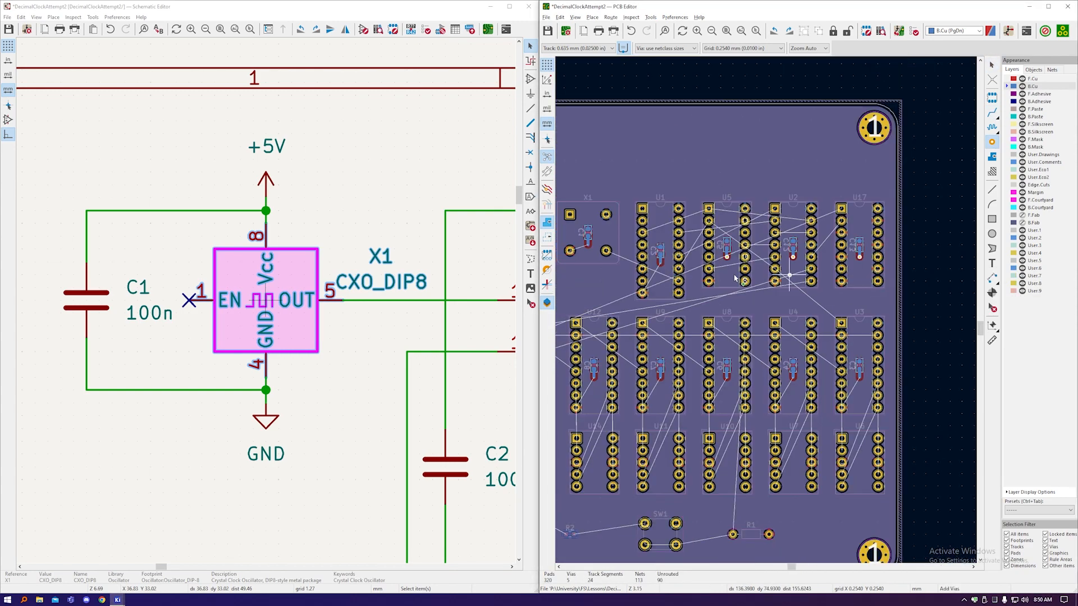
{"action": "left_click", "coordinate": [785, 272]}
{"action": "left_click", "coordinate": [706, 271]}
{"action": "left_click", "coordinate": [632, 278]}
Step: Place GND vias at the free ends of the capacitor stubs under U9, U8, U4 and U3
{"action": "scroll", "coordinate": [600, 339], "scroll_direction": "up", "scroll_amount": 2}
{"action": "left_click", "coordinate": [656, 476]}
{"action": "left_click", "coordinate": [793, 467]}
{"action": "left_click", "coordinate": [944, 467]}
{"action": "scroll", "coordinate": [761, 291], "scroll_direction": "down", "scroll_amount": 2}
{"action": "left_click", "coordinate": [915, 349]}
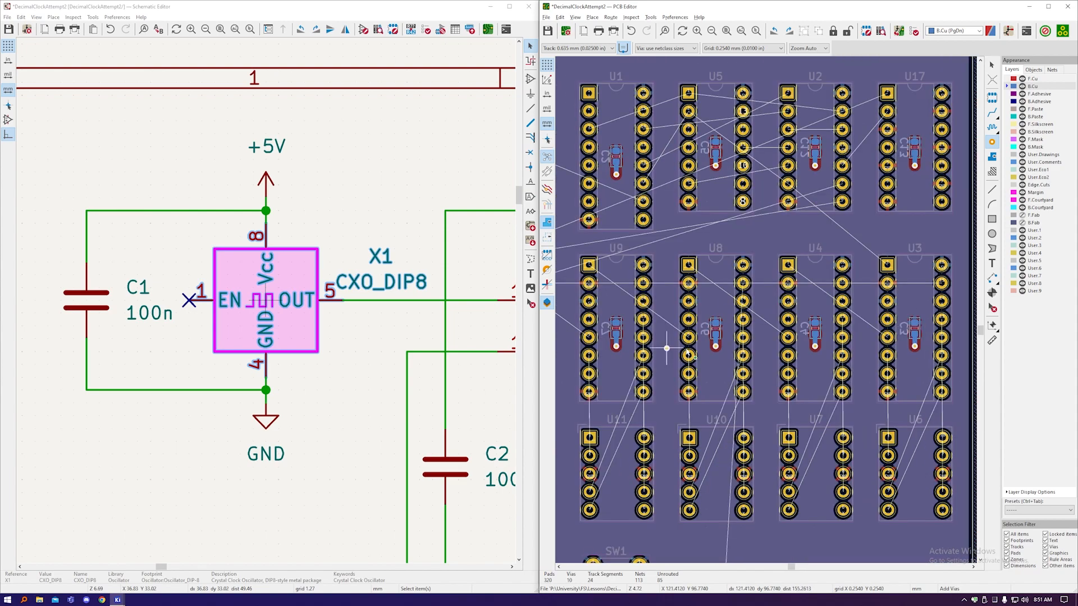
Step: Place GND vias at the free ends of the capacitor stubs under U12, U13, U16 and X1
{"action": "middle_click_drag", "start_coordinate": [667, 348], "coordinate": [955, 360]}
{"action": "left_click", "coordinate": [827, 354]}
{"action": "scroll", "coordinate": [755, 360], "scroll_direction": "up", "scroll_amount": 4}
{"action": "left_click", "coordinate": [663, 357]}
{"action": "scroll", "coordinate": [745, 399], "scroll_direction": "down", "scroll_amount": 5}
{"action": "left_click", "coordinate": [657, 387]}
{"action": "scroll", "coordinate": [788, 257], "scroll_direction": "up", "scroll_amount": 2}
{"action": "left_click", "coordinate": [789, 256]}
{"action": "scroll", "coordinate": [765, 187], "scroll_direction": "down", "scroll_amount": 5}
{"action": "key", "text": "Escape"}
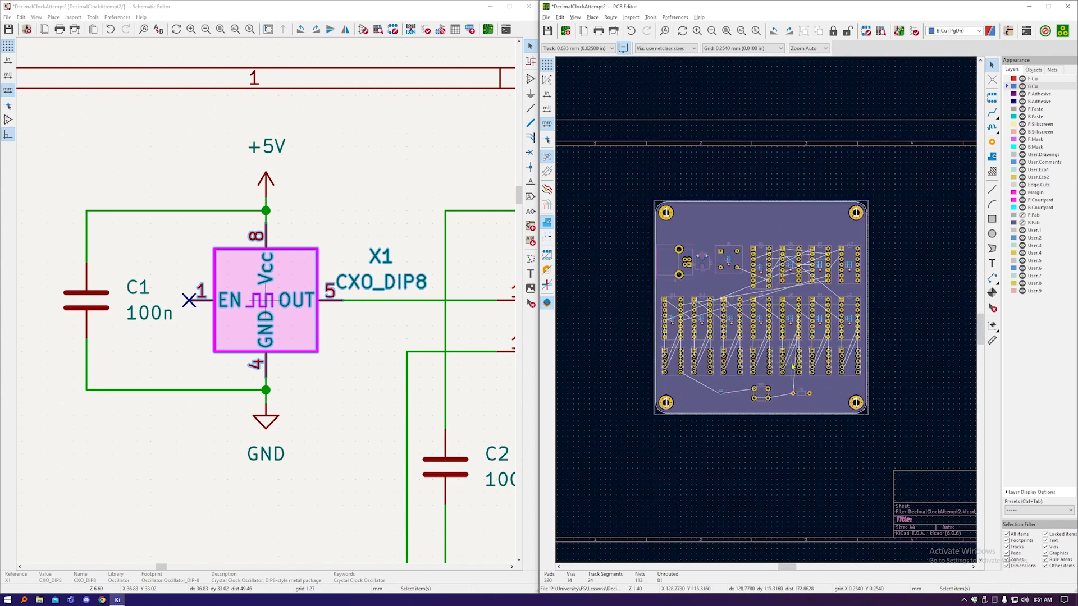
Step: Route a short 0.635 mm wide F.Cu stub from R2's +5V pad and place a +5V via at its free end
{"action": "scroll", "coordinate": [756, 343], "scroll_direction": "up", "scroll_amount": 2}
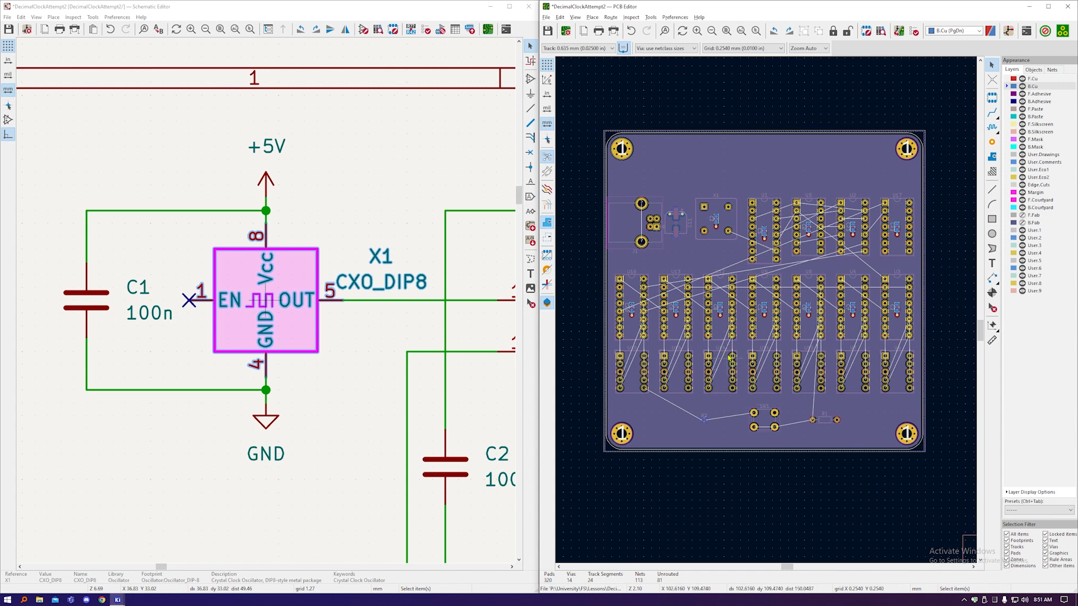
{"action": "scroll", "coordinate": [733, 427], "scroll_direction": "up", "scroll_amount": 5}
{"action": "scroll", "coordinate": [734, 427], "scroll_direction": "down", "scroll_amount": 4}
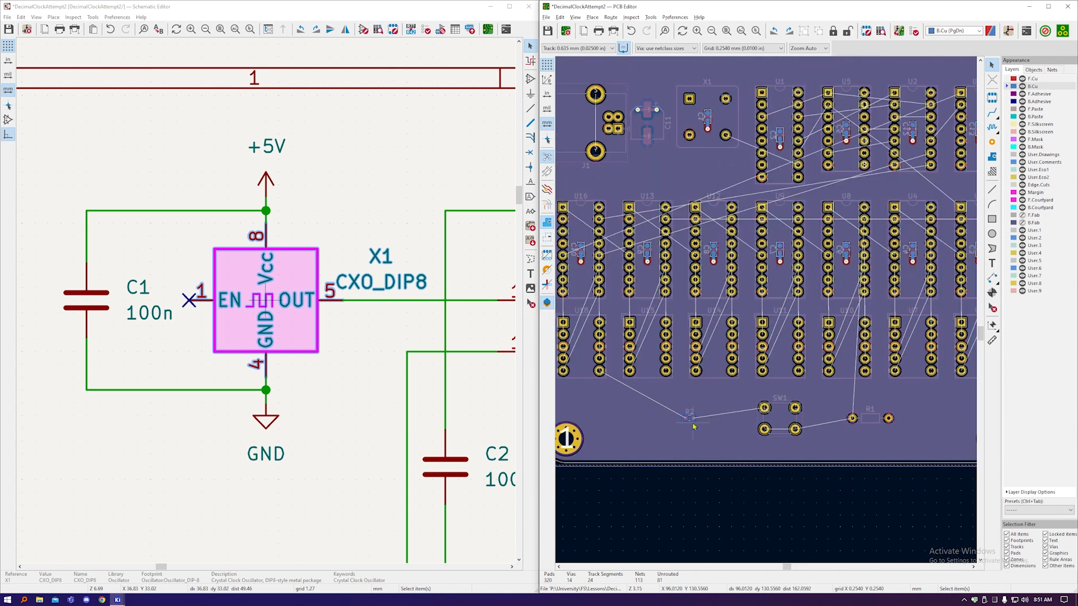
{"action": "scroll", "coordinate": [694, 427], "scroll_direction": "up", "scroll_amount": 7}
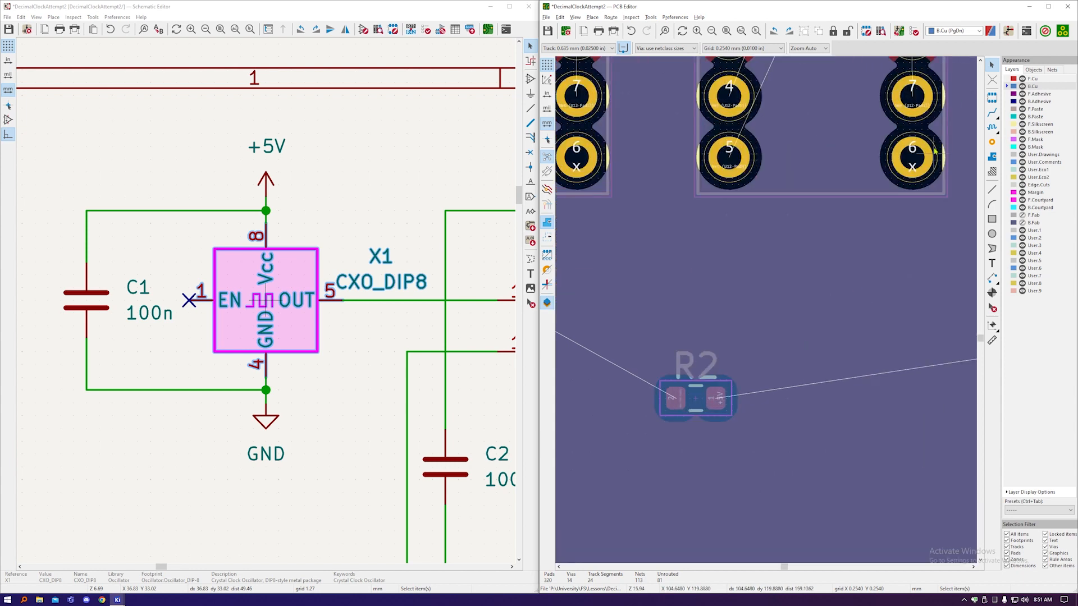
{"action": "left_click", "coordinate": [1032, 80]}
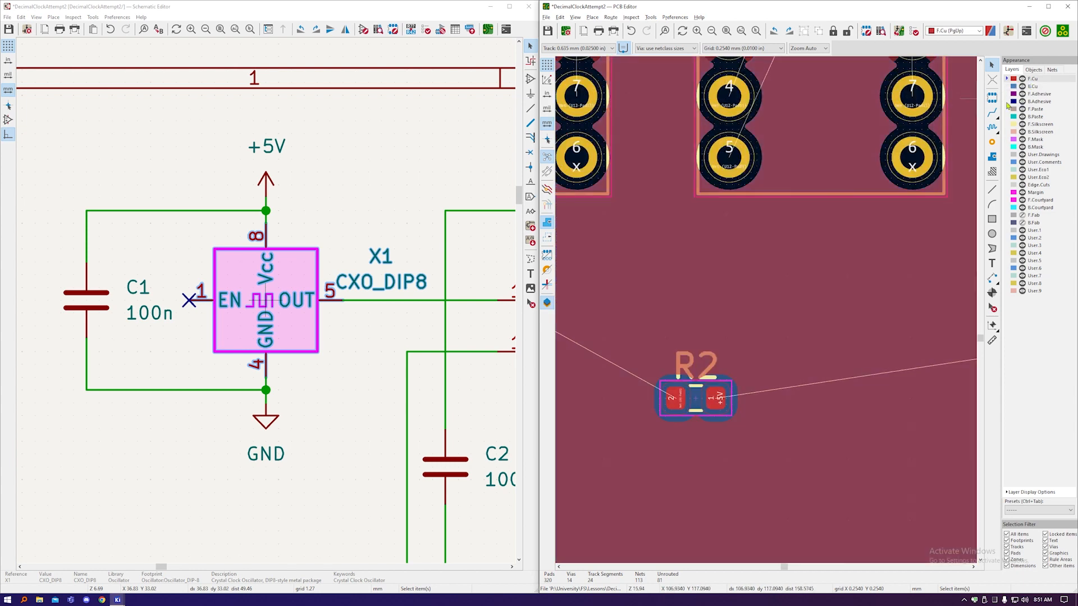
{"action": "left_click", "coordinate": [992, 112]}
{"action": "left_click", "coordinate": [716, 399]}
{"action": "key", "text": "Escape"}
{"action": "key", "text": "Escape"}
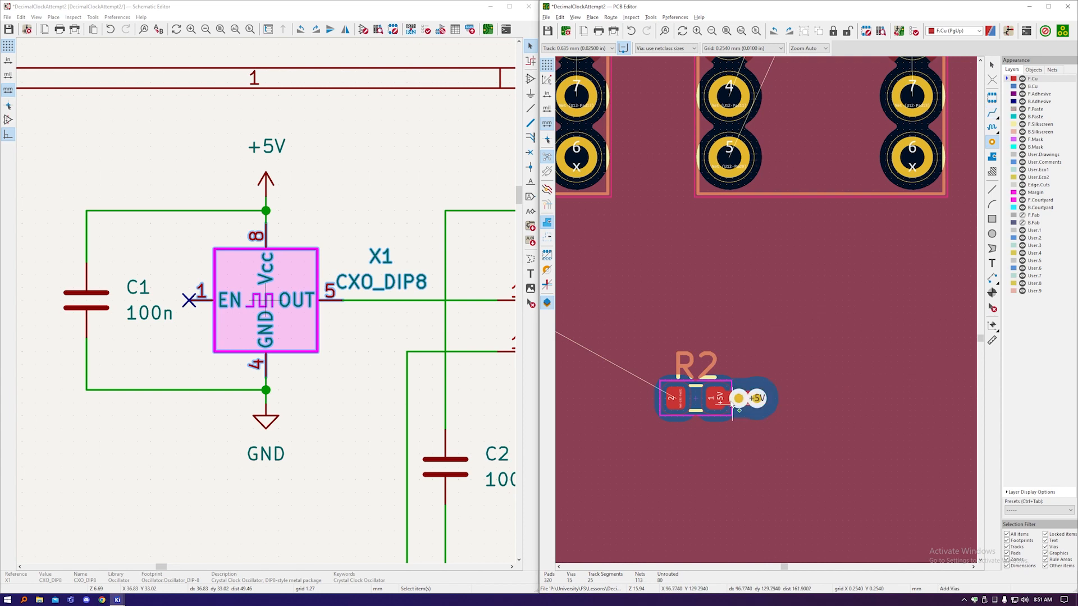
Step: Examine the remaining unrouted connections across the board and around R2
{"action": "scroll", "coordinate": [696, 393], "scroll_direction": "down", "scroll_amount": 6}
{"action": "scroll", "coordinate": [737, 229], "scroll_direction": "up", "scroll_amount": 4}
{"action": "scroll", "coordinate": [737, 229], "scroll_direction": "down", "scroll_amount": 4}
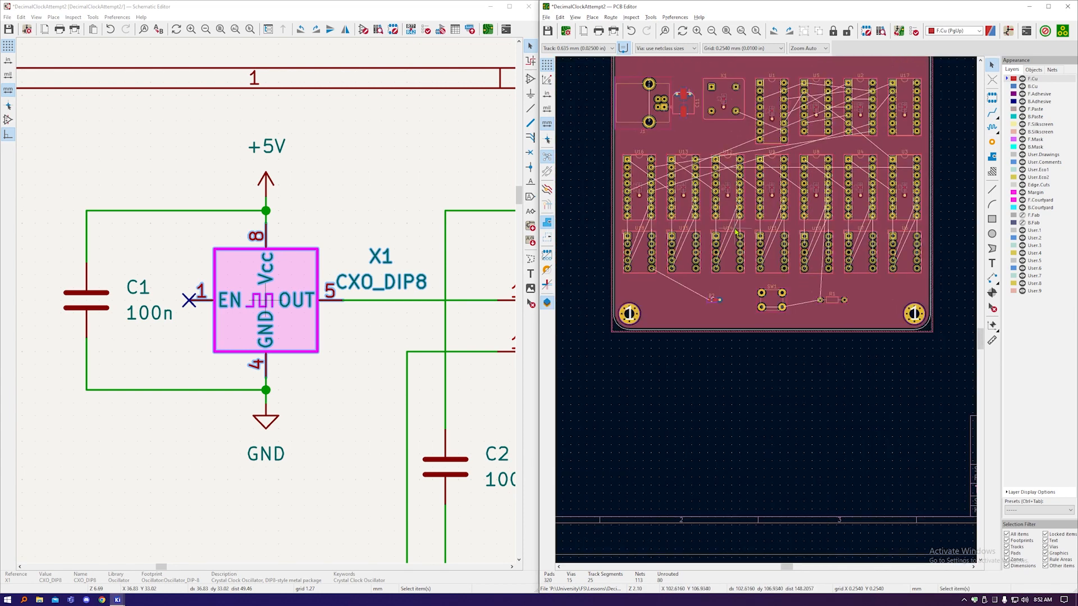
{"action": "scroll", "coordinate": [713, 289], "scroll_direction": "down", "scroll_amount": 2}
{"action": "scroll", "coordinate": [776, 163], "scroll_direction": "up", "scroll_amount": 4}
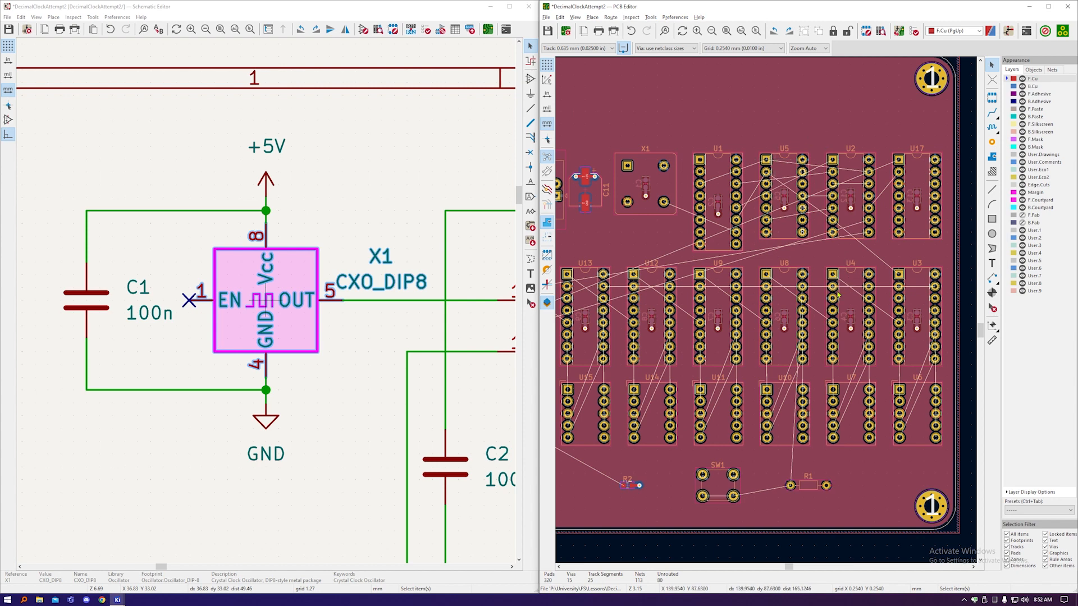
{"action": "scroll", "coordinate": [800, 462], "scroll_direction": "down", "scroll_amount": 2}
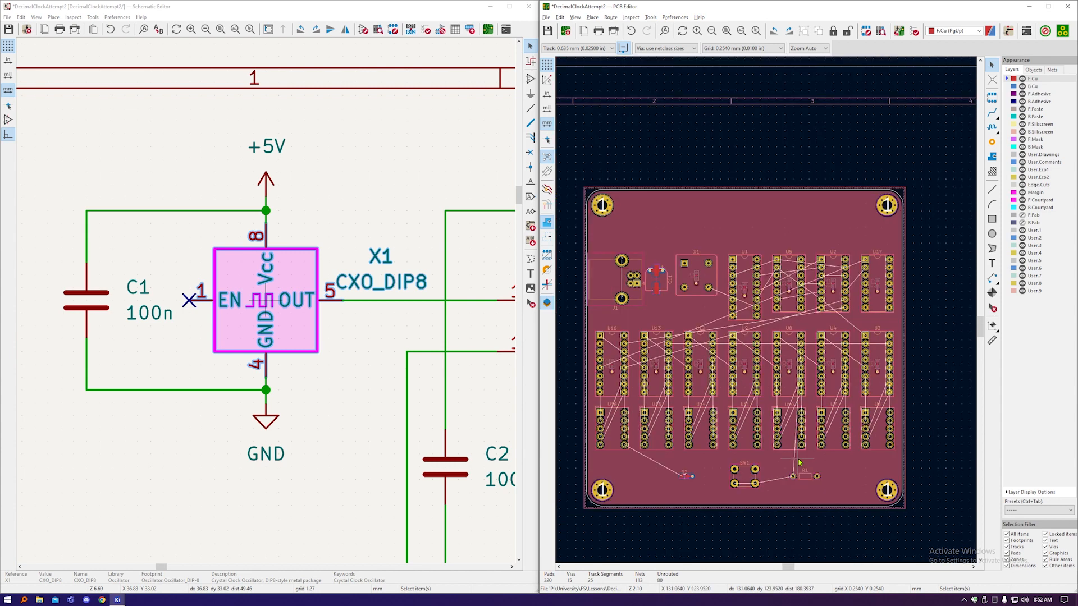
{"action": "scroll", "coordinate": [688, 476], "scroll_direction": "up", "scroll_amount": 4}
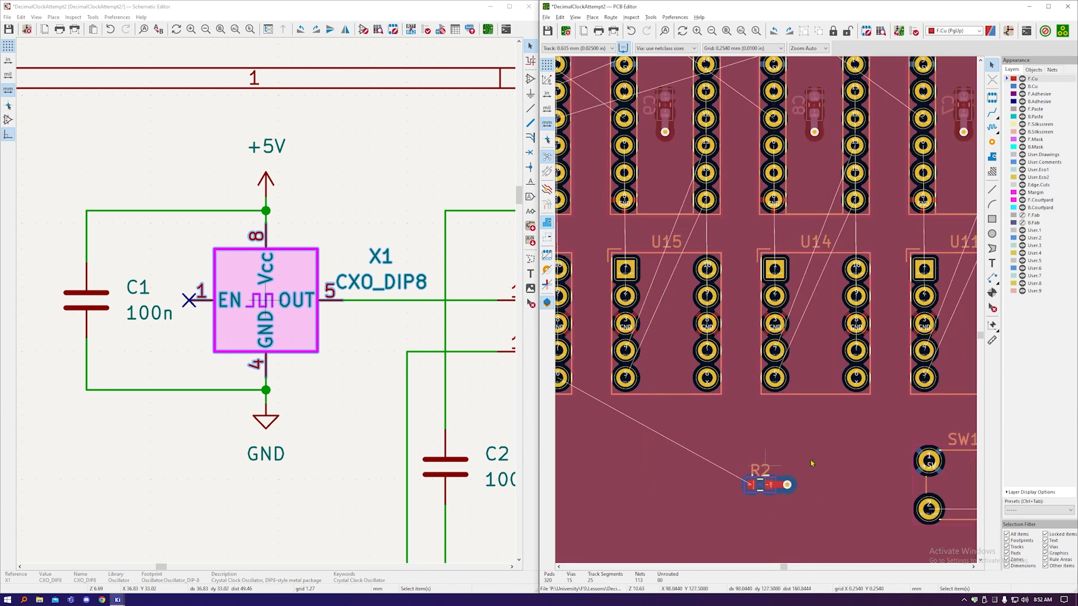
{"action": "scroll", "coordinate": [725, 455], "scroll_direction": "up", "scroll_amount": 2}
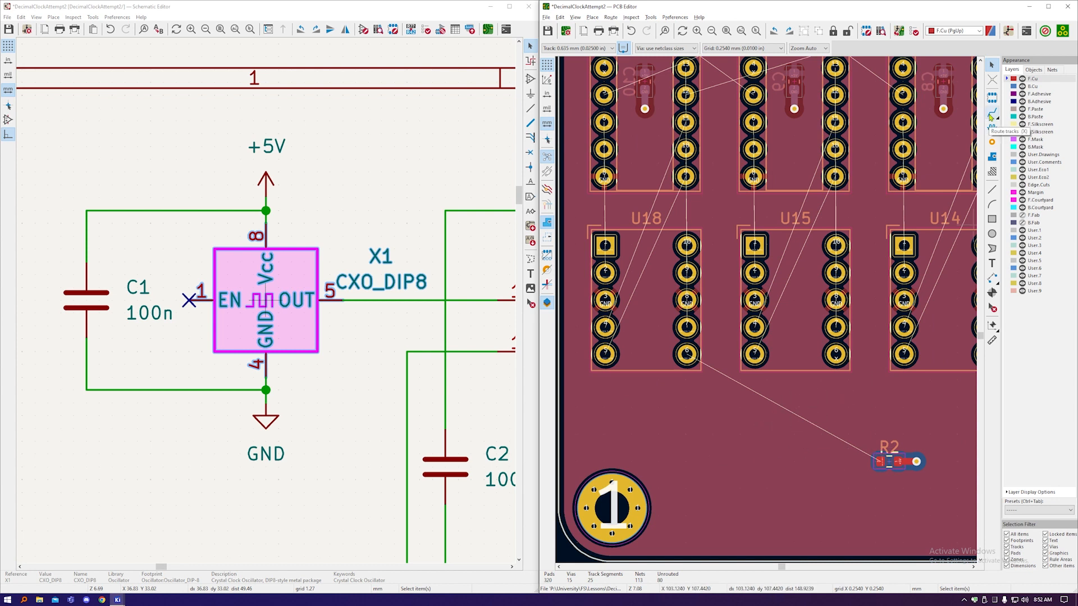
Step: Start single-track routing with the track width set to 0.406 mm
{"action": "left_click", "coordinate": [992, 112]}
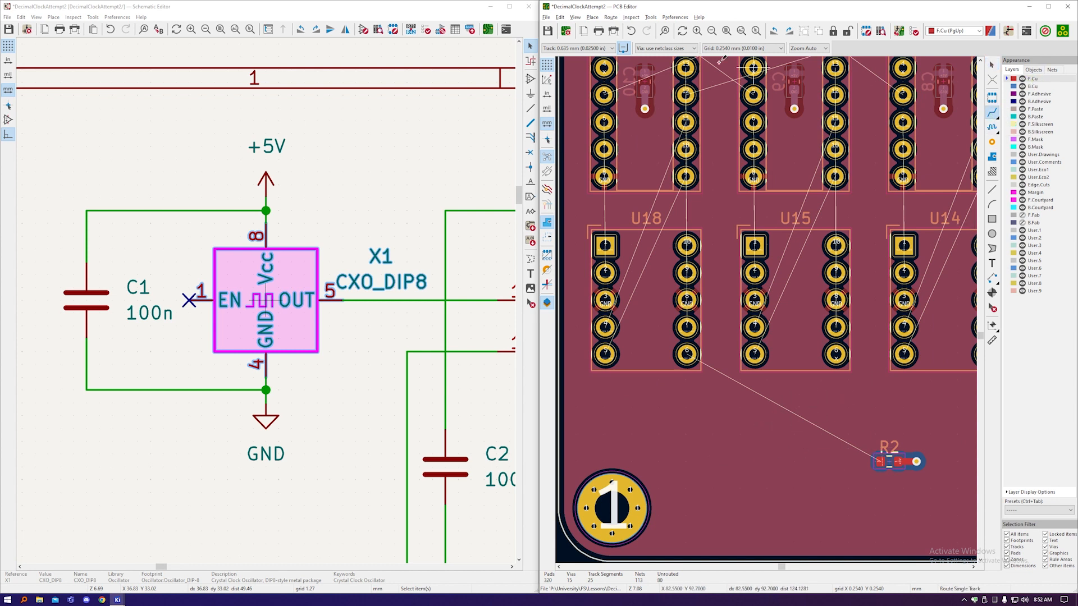
{"action": "left_click", "coordinate": [605, 49]}
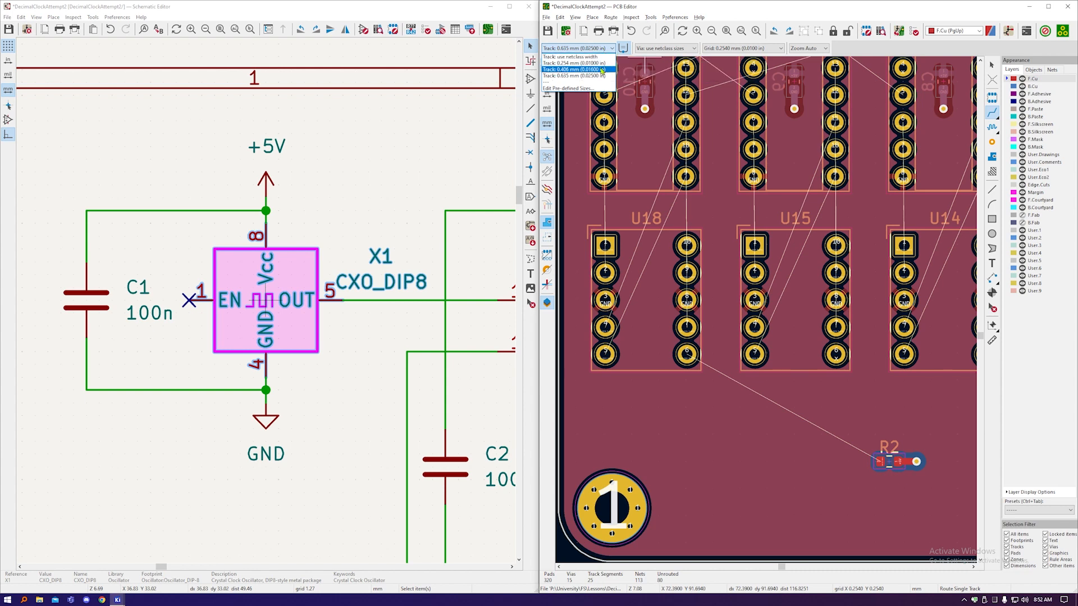
{"action": "left_click", "coordinate": [573, 69]}
Step: Try a bent F.Cu track from R2's pad 2, ending it short of U18, and undo it
{"action": "scroll", "coordinate": [880, 461], "scroll_direction": "up", "scroll_amount": 2}
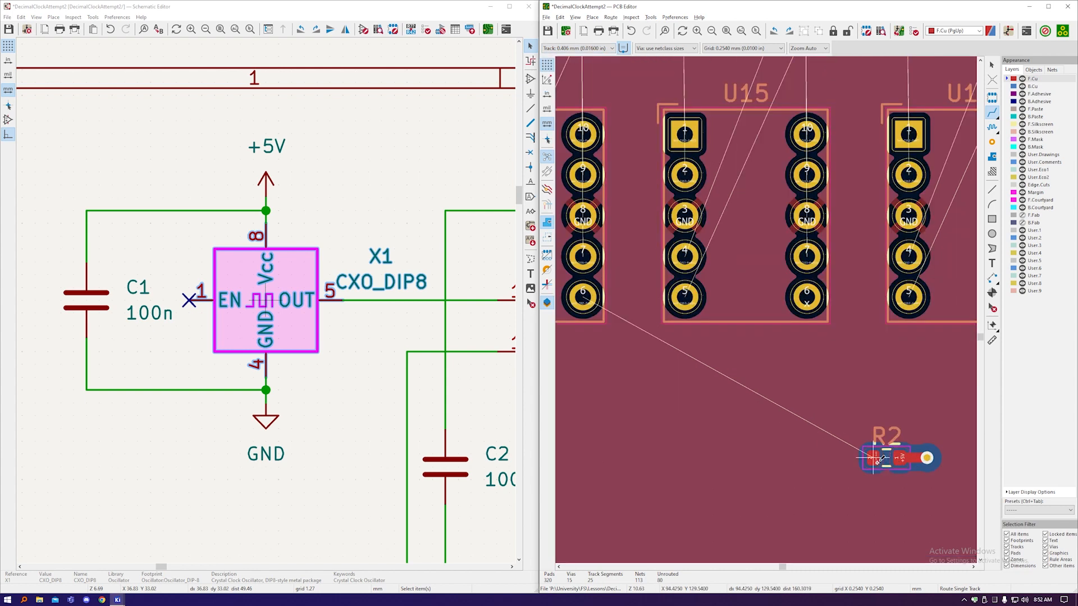
{"action": "left_click", "coordinate": [881, 462]}
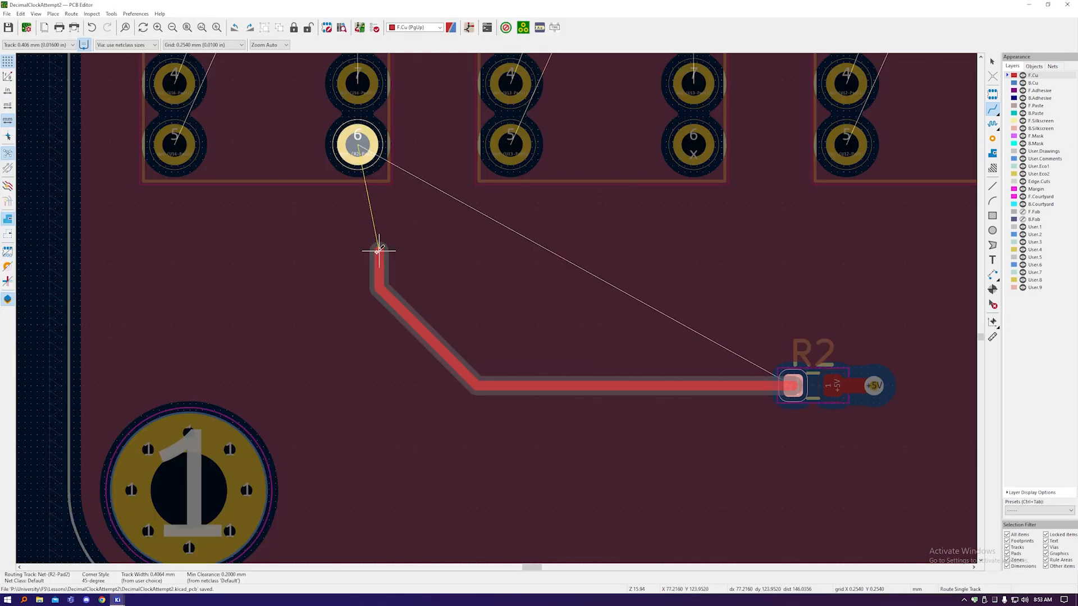
{"action": "right_click", "coordinate": [384, 255]}
{"action": "left_click", "coordinate": [393, 260]}
{"action": "key", "text": "ctrl+z"}
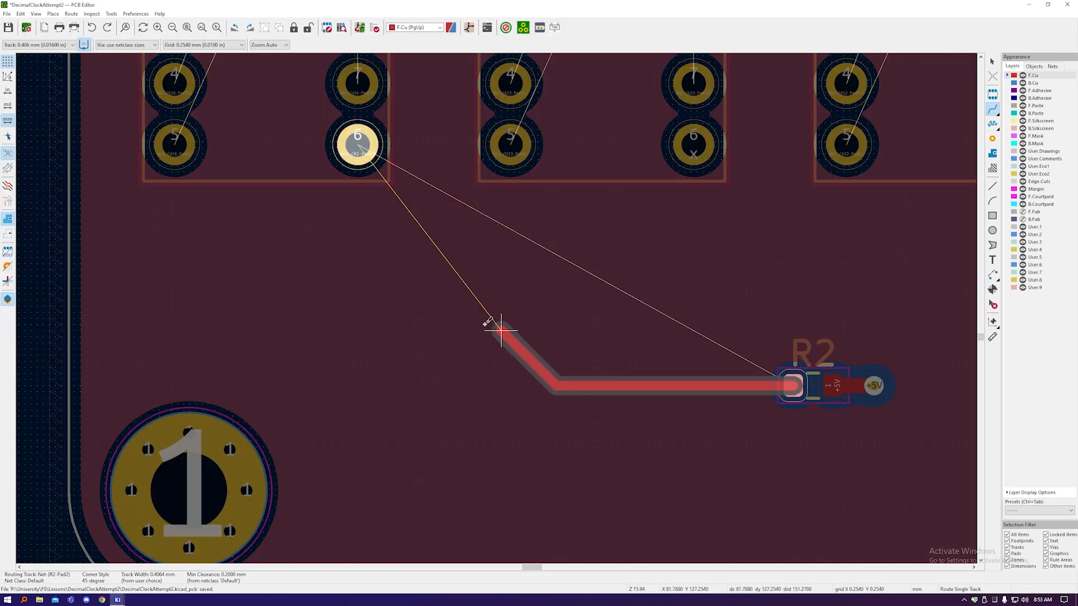
{"action": "left_click", "coordinate": [792, 386]}
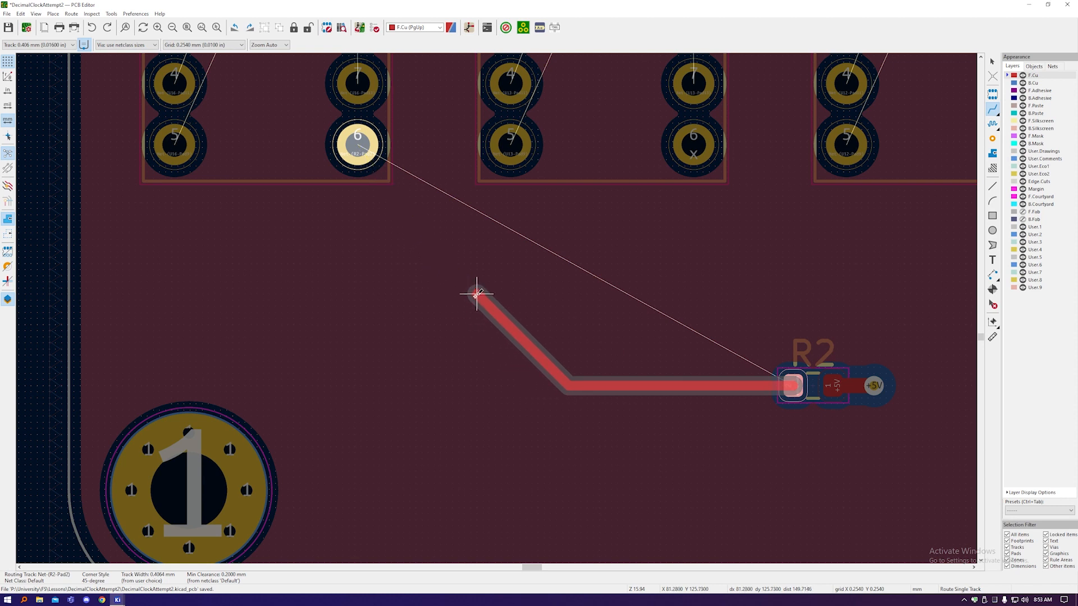
{"action": "left_click", "coordinate": [477, 293]}
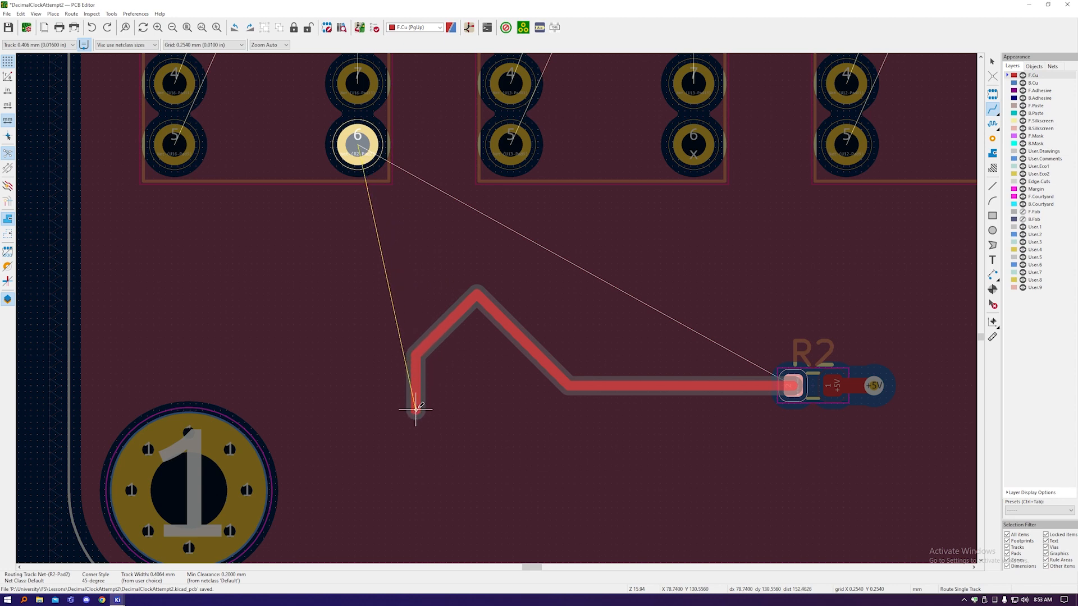
{"action": "left_click", "coordinate": [416, 410]}
{"action": "right_click", "coordinate": [416, 409]}
{"action": "left_click", "coordinate": [430, 415]}
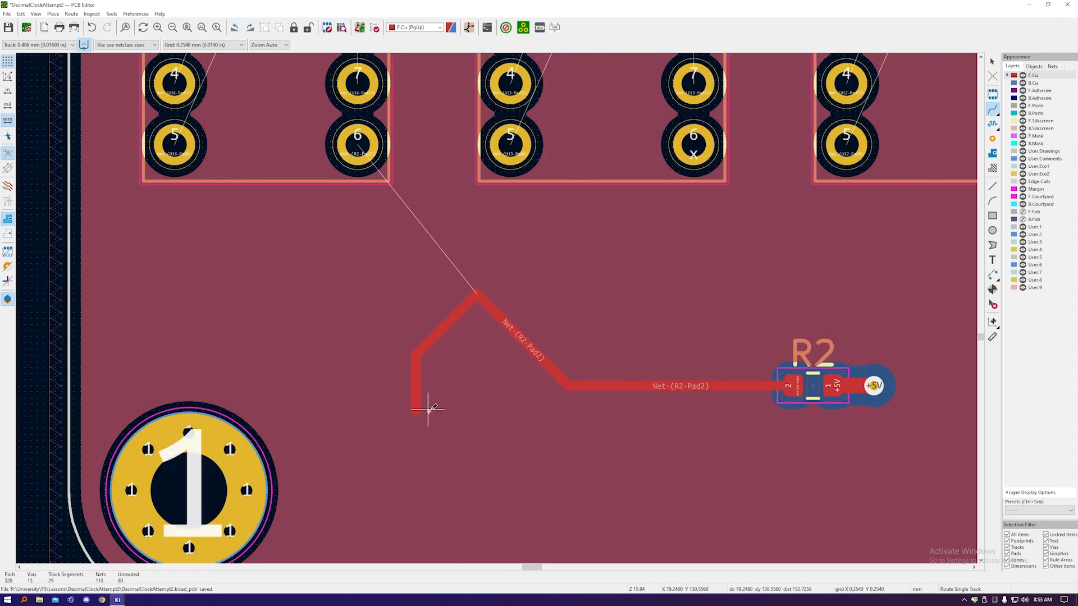
{"action": "key", "text": "ctrl+z"}
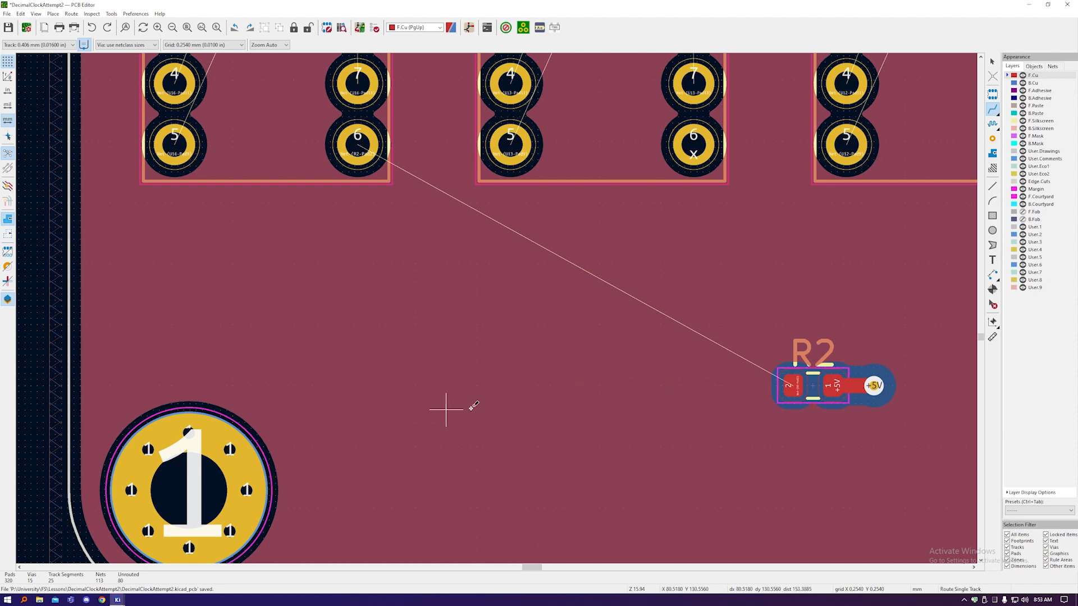
Step: Route a 0.406 mm wide F.Cu track from R2's pad 2 to U18's pad 6 and refill the zones
{"action": "left_click", "coordinate": [791, 385]}
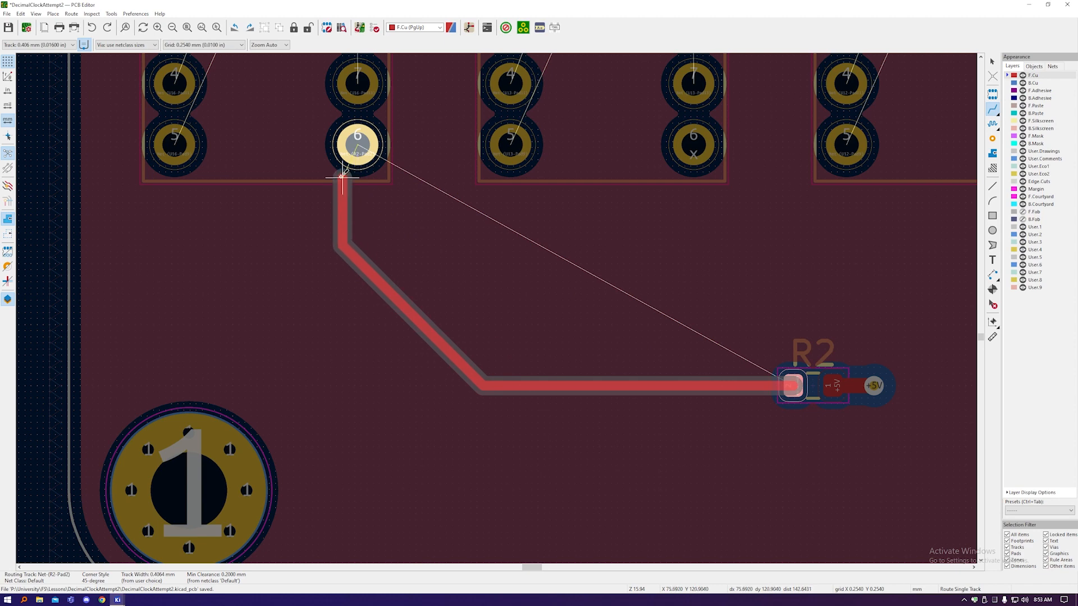
{"action": "left_click", "coordinate": [357, 147]}
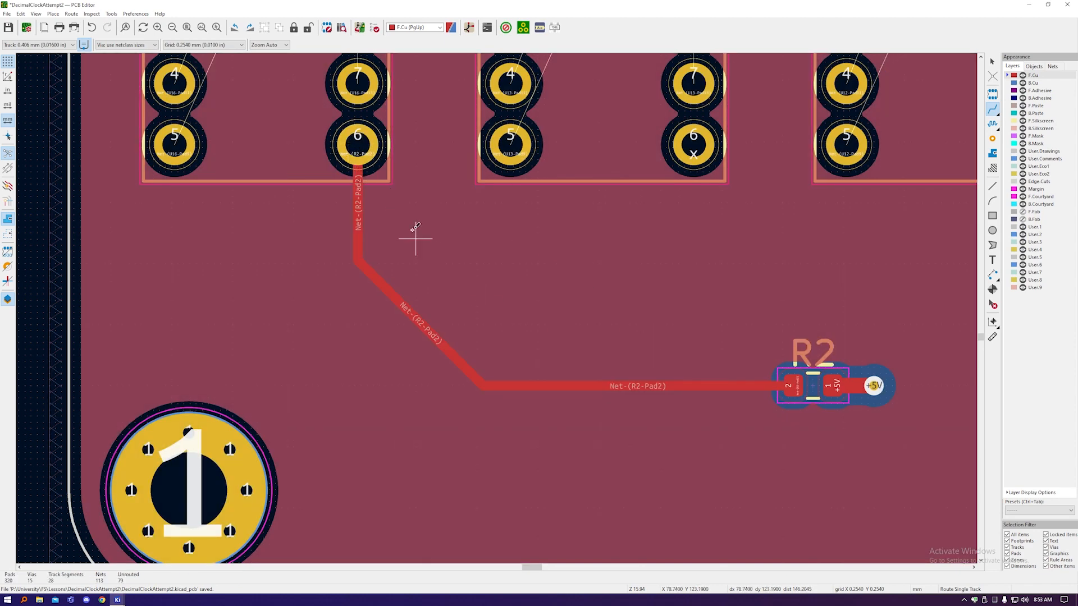
{"action": "key", "text": "b"}
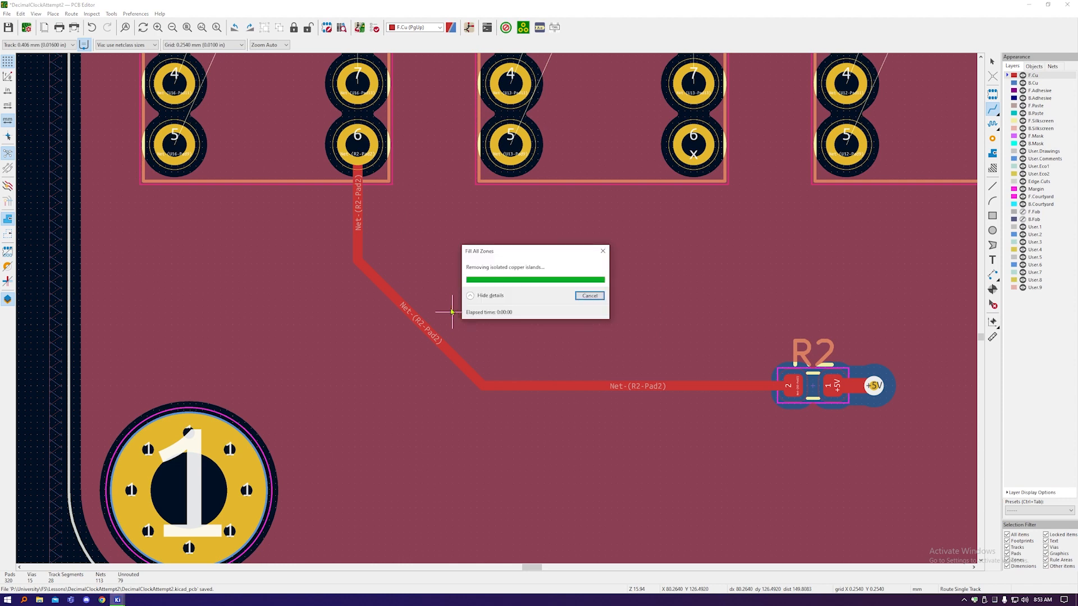
Step: Inspect the board with its new R2 track in the 3D viewer and close the viewer
{"action": "key", "text": "alt+3"}
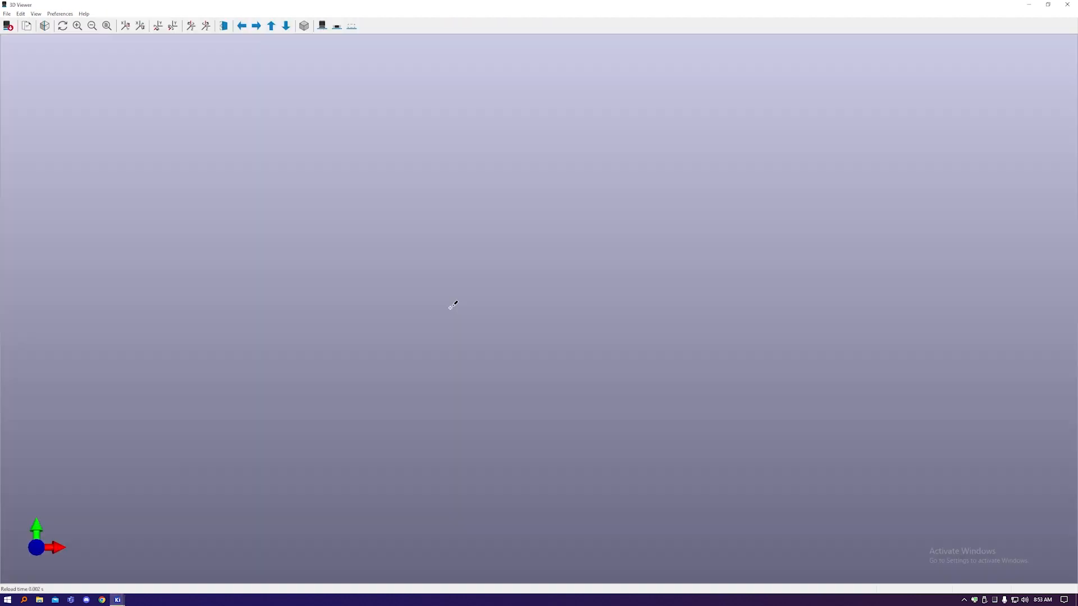
{"action": "scroll", "coordinate": [532, 442], "scroll_direction": "up", "scroll_amount": 5}
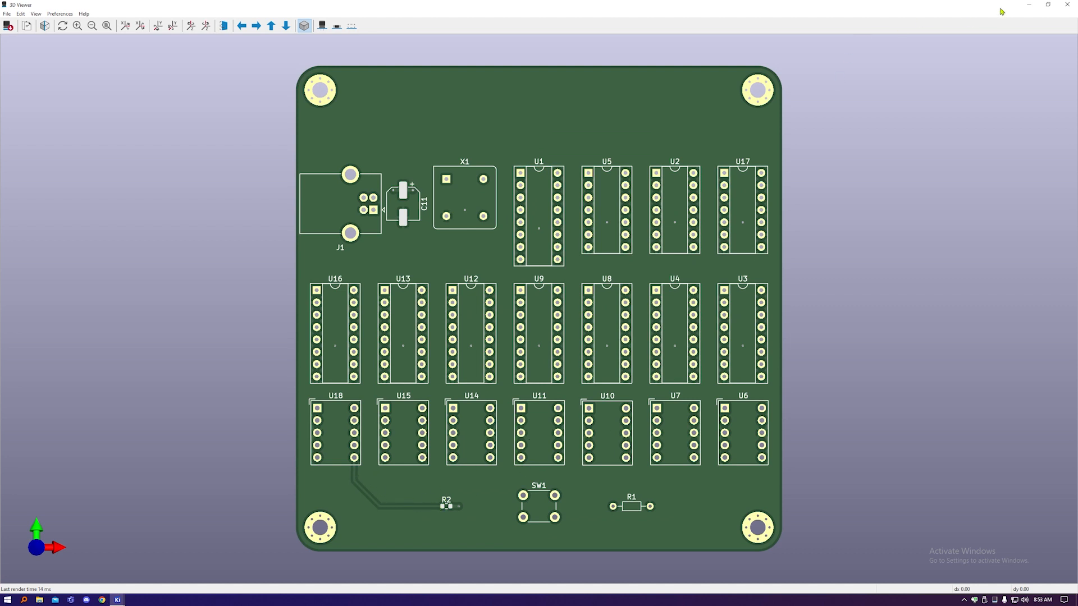
{"action": "left_click", "coordinate": [1067, 5]}
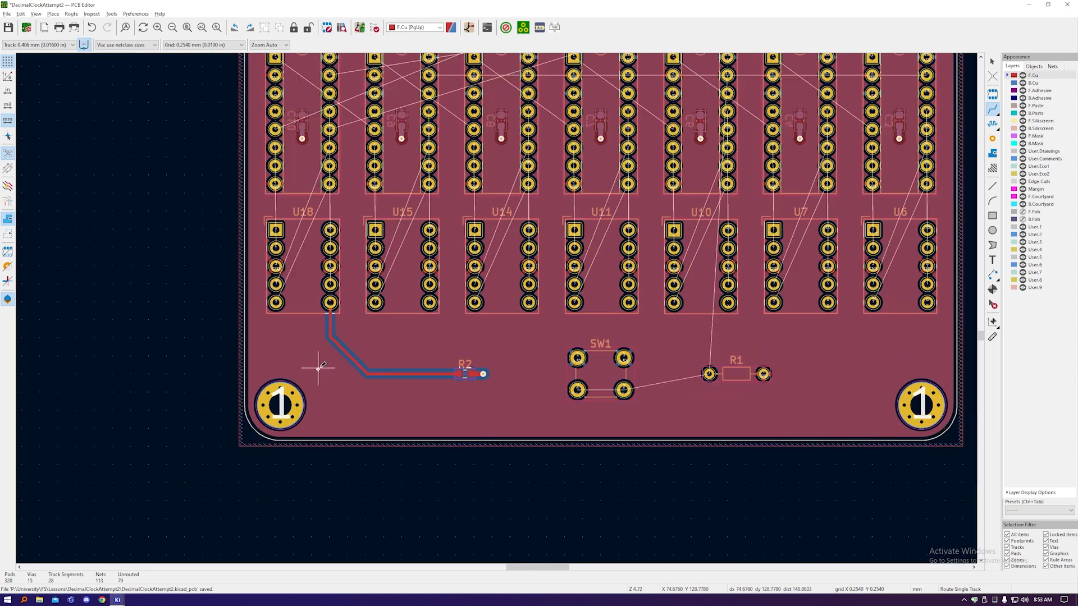
Step: Route a straight 0.406 mm wide F.Cu track between the two pads numbered 2 of SW1
{"action": "scroll", "coordinate": [747, 385], "scroll_direction": "up", "scroll_amount": 3}
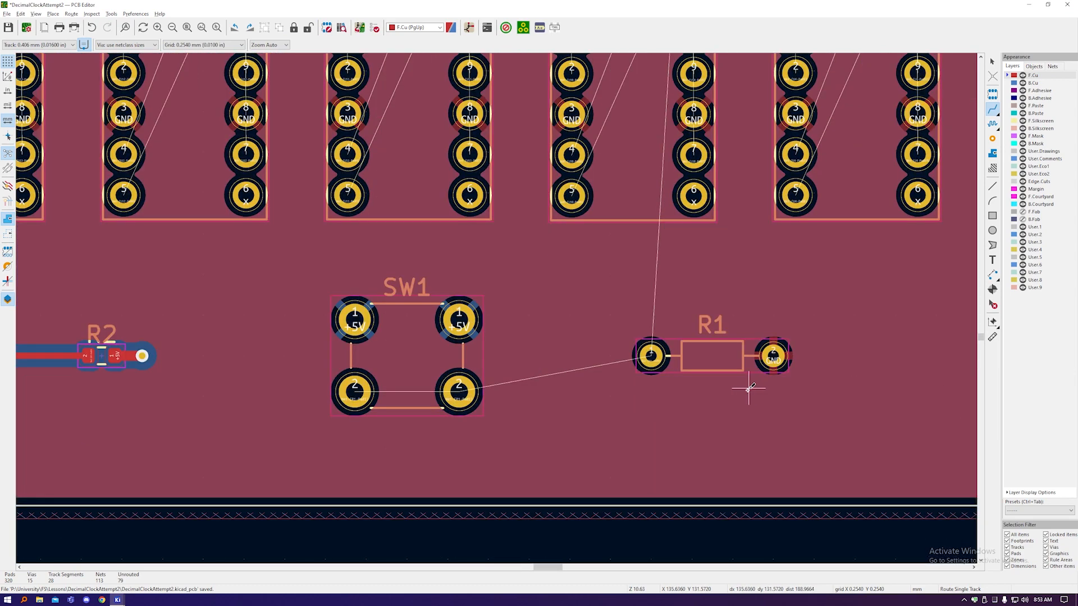
{"action": "scroll", "coordinate": [370, 391], "scroll_direction": "up", "scroll_amount": 2}
{"action": "left_click", "coordinate": [371, 392]}
{"action": "left_click", "coordinate": [493, 391]}
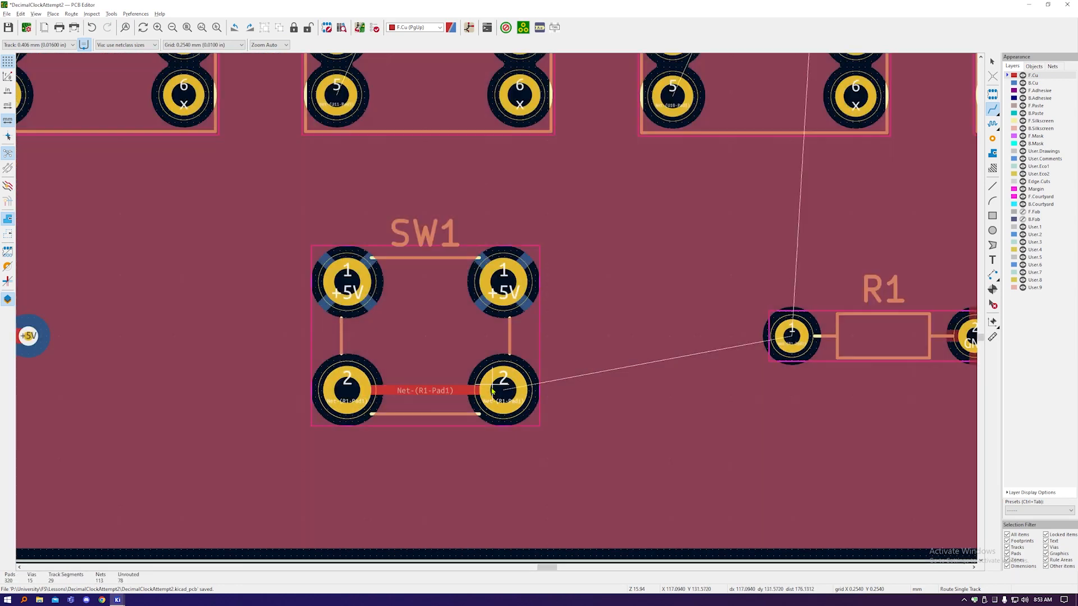
Step: Display the ratsnest as curved lines and examine the connections between the display row and the chips above it
{"action": "scroll", "coordinate": [499, 404], "scroll_direction": "down", "scroll_amount": 4}
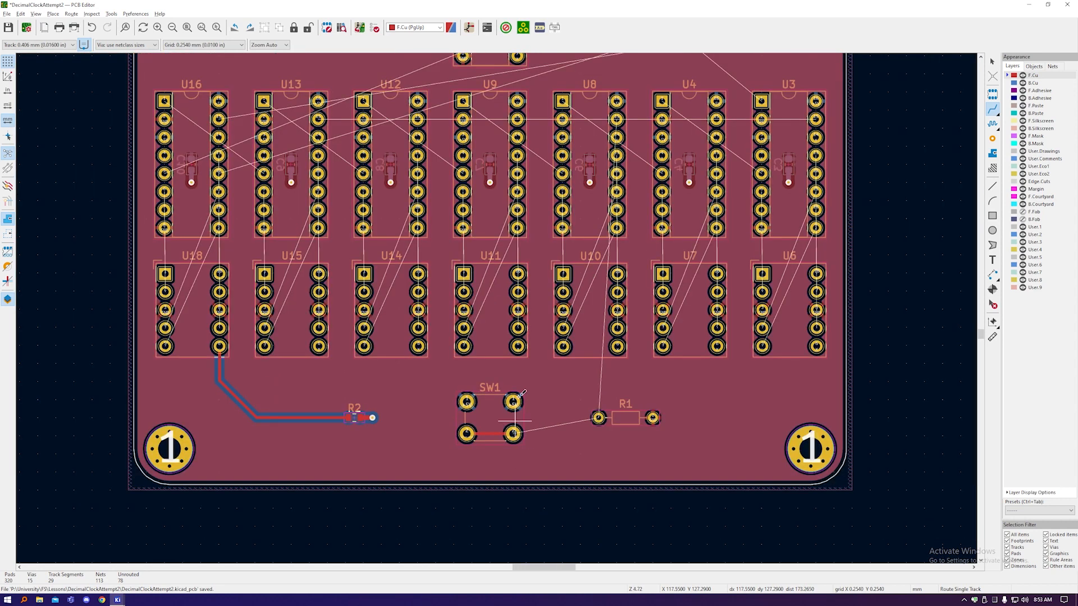
{"action": "scroll", "coordinate": [523, 280], "scroll_direction": "up", "scroll_amount": 1}
{"action": "scroll", "coordinate": [522, 281], "scroll_direction": "down", "scroll_amount": 1}
{"action": "scroll", "coordinate": [520, 265], "scroll_direction": "up", "scroll_amount": 1}
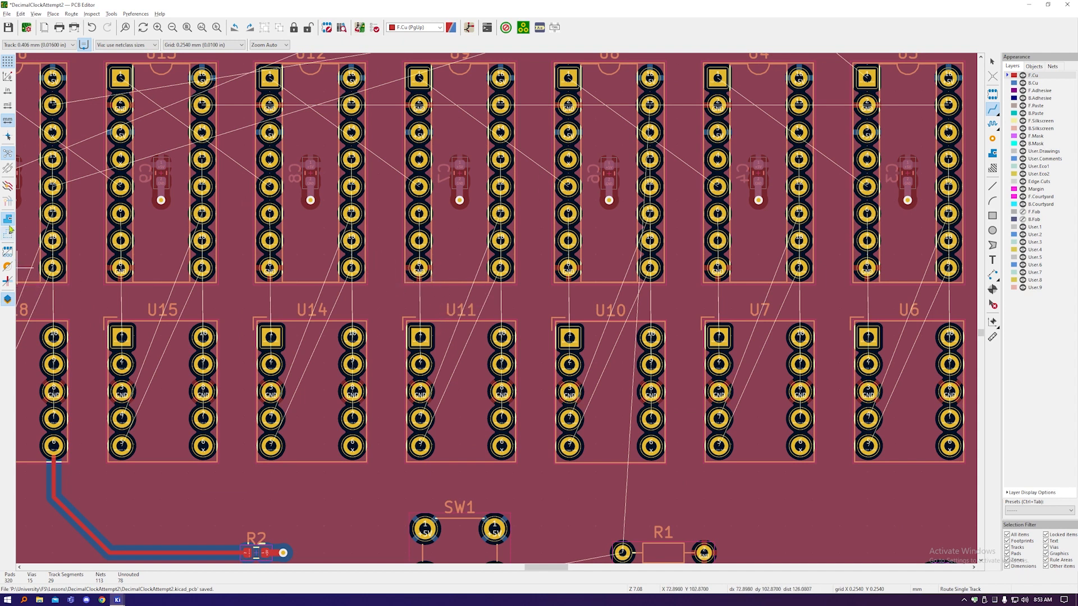
{"action": "left_click", "coordinate": [9, 171]}
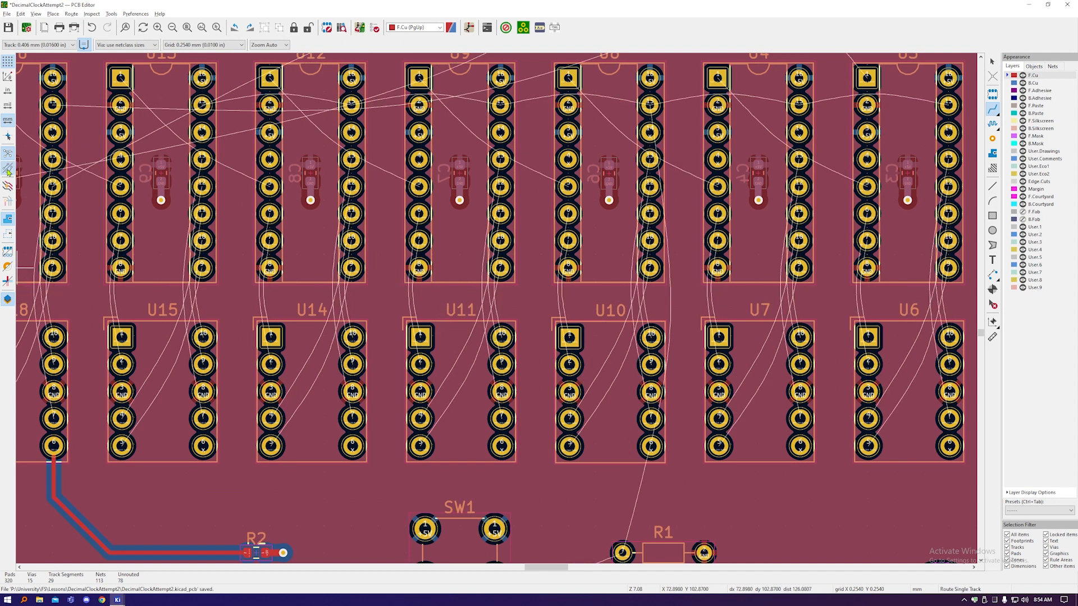
{"action": "scroll", "coordinate": [503, 306], "scroll_direction": "up", "scroll_amount": 2}
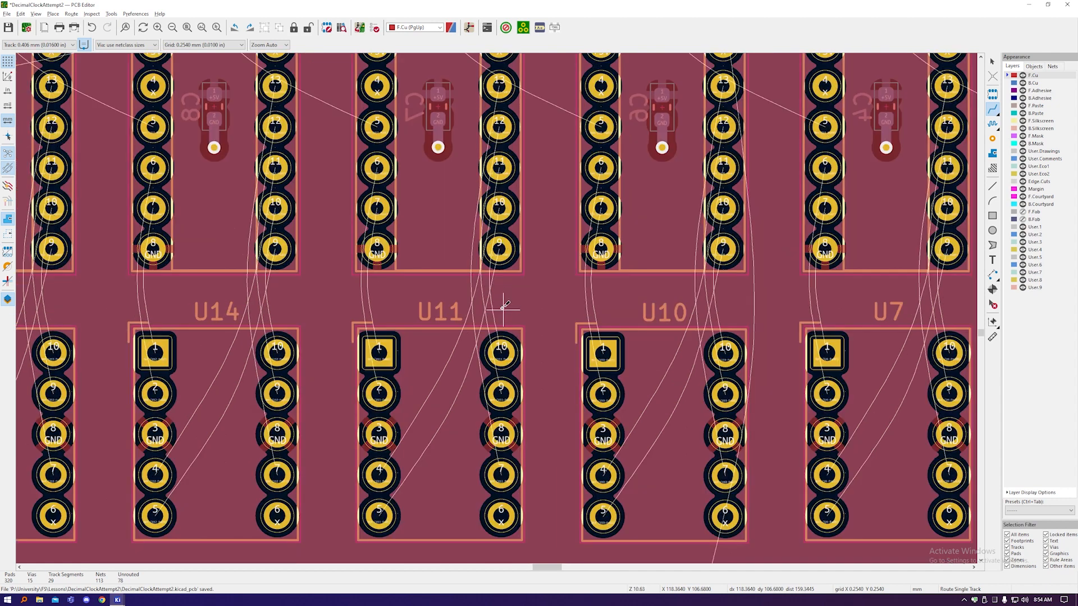
{"action": "scroll", "coordinate": [503, 306], "scroll_direction": "up", "scroll_amount": 2}
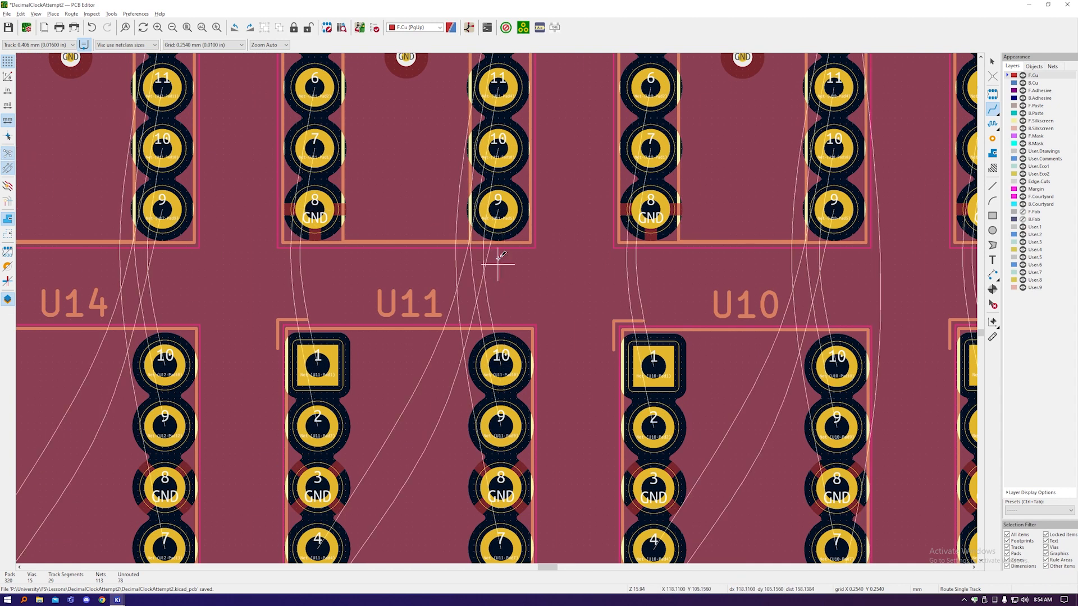
{"action": "scroll", "coordinate": [502, 137], "scroll_direction": "down", "scroll_amount": 6}
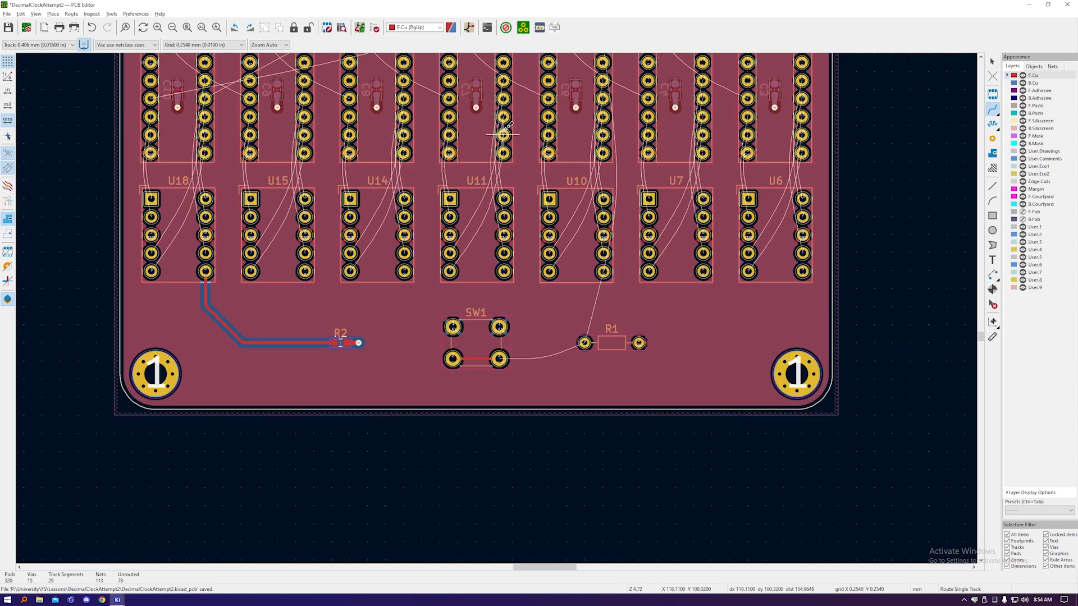
Step: Route a 0.406 mm wide F.Cu track from SW1's pad 2 nearest R1 to R1's pad 1 and refill the zones
{"action": "scroll", "coordinate": [508, 368], "scroll_direction": "up", "scroll_amount": 4}
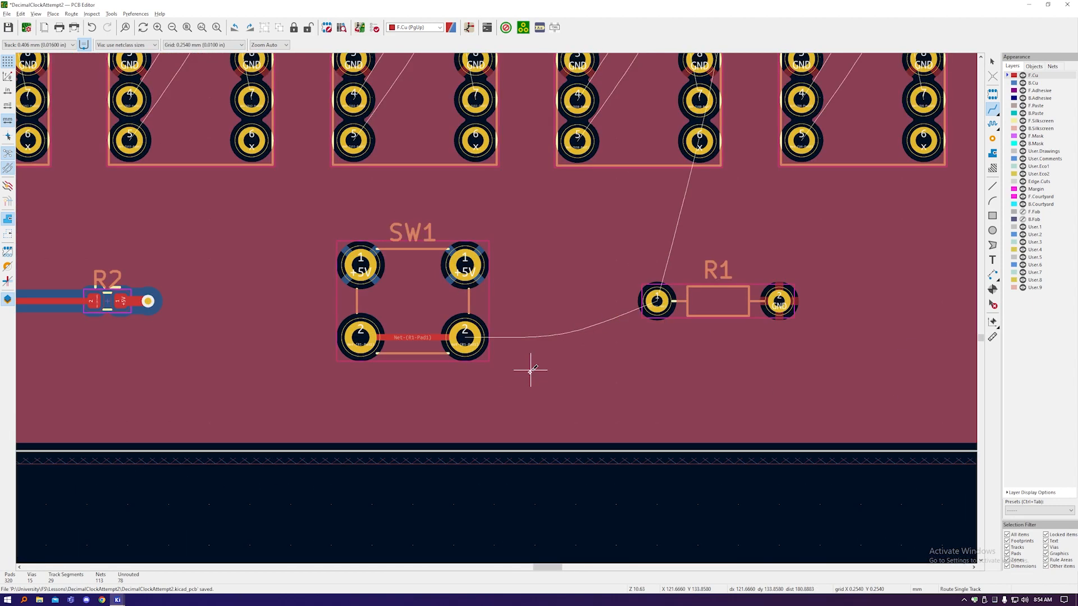
{"action": "left_click", "coordinate": [466, 335]}
{"action": "left_click", "coordinate": [657, 301]}
{"action": "scroll", "coordinate": [513, 362], "scroll_direction": "down", "scroll_amount": 8}
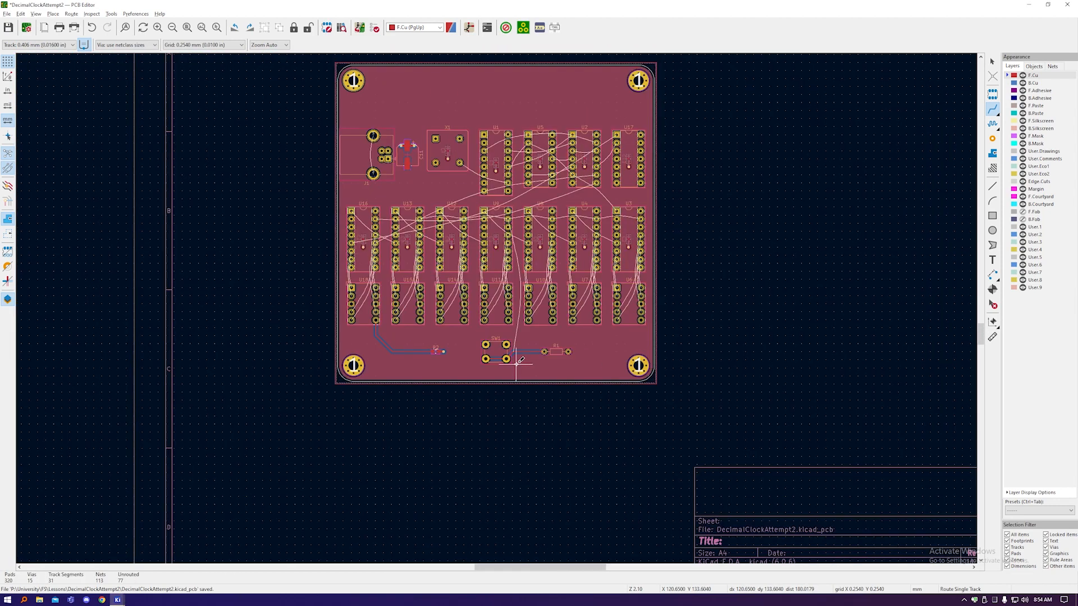
Step: Route a straight 0.406 mm wide F.Cu track between the two pads numbered 5 of J1
{"action": "scroll", "coordinate": [382, 121], "scroll_direction": "up", "scroll_amount": 8}
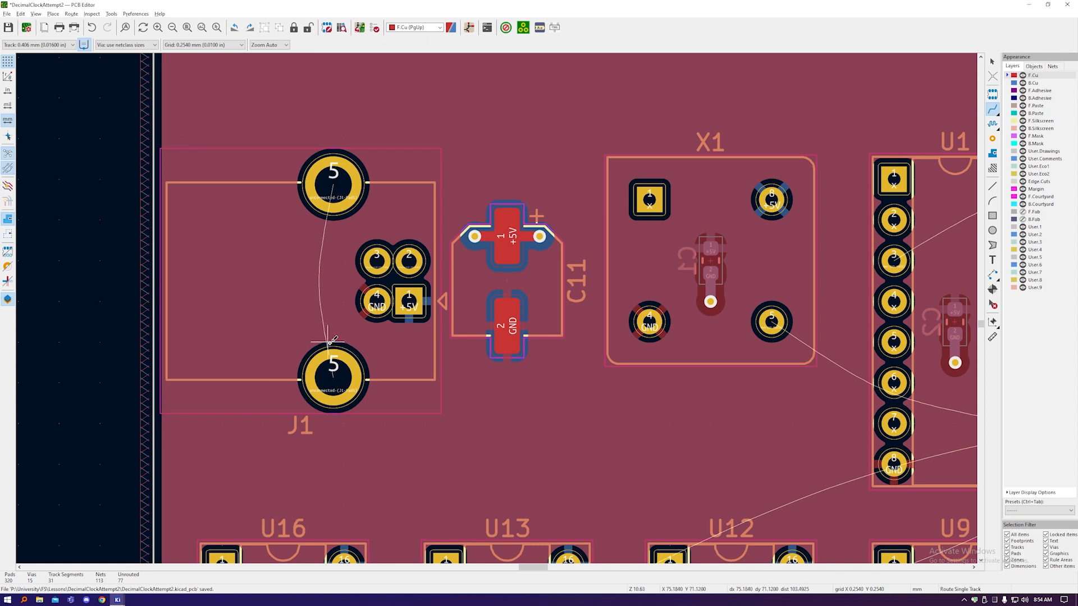
{"action": "left_click", "coordinate": [334, 380]}
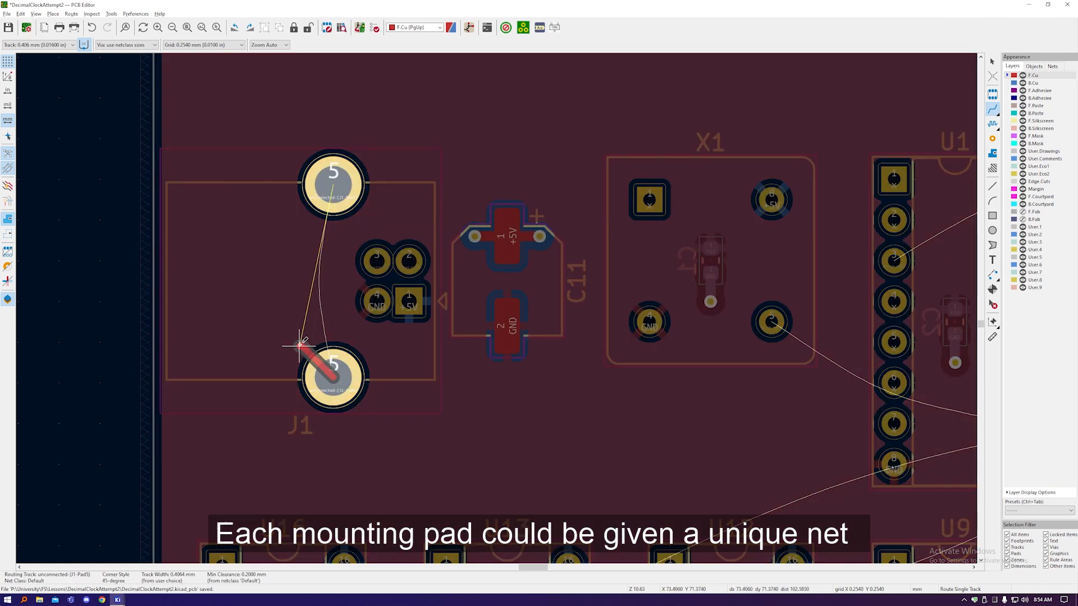
{"action": "left_click", "coordinate": [336, 188]}
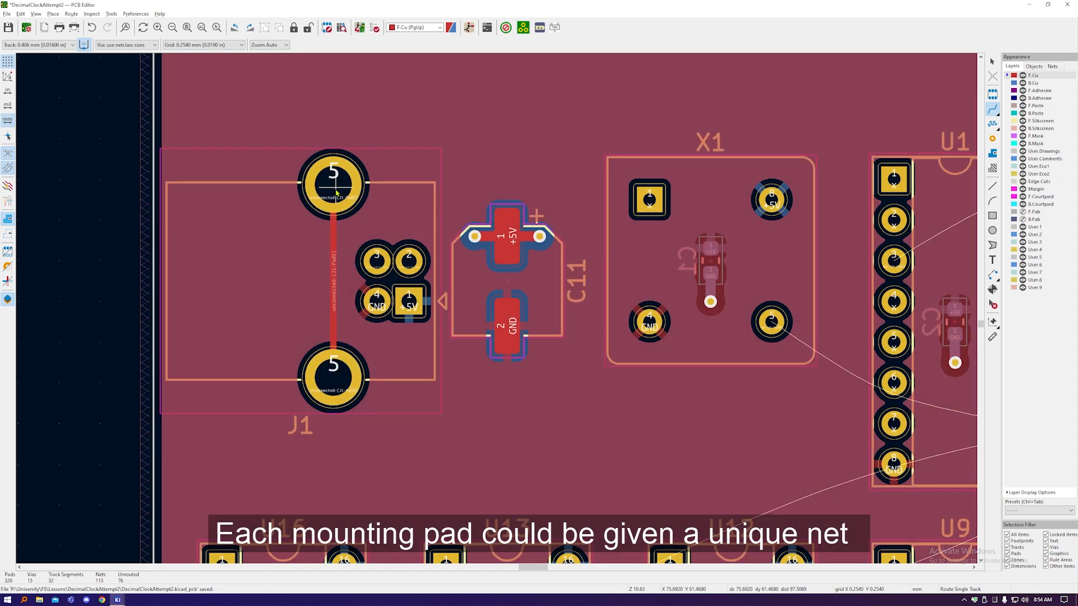
Step: Examine the remaining ratsnest connections around X1, the upper chip row and the display rows
{"action": "scroll", "coordinate": [336, 193], "scroll_direction": "down", "scroll_amount": 4}
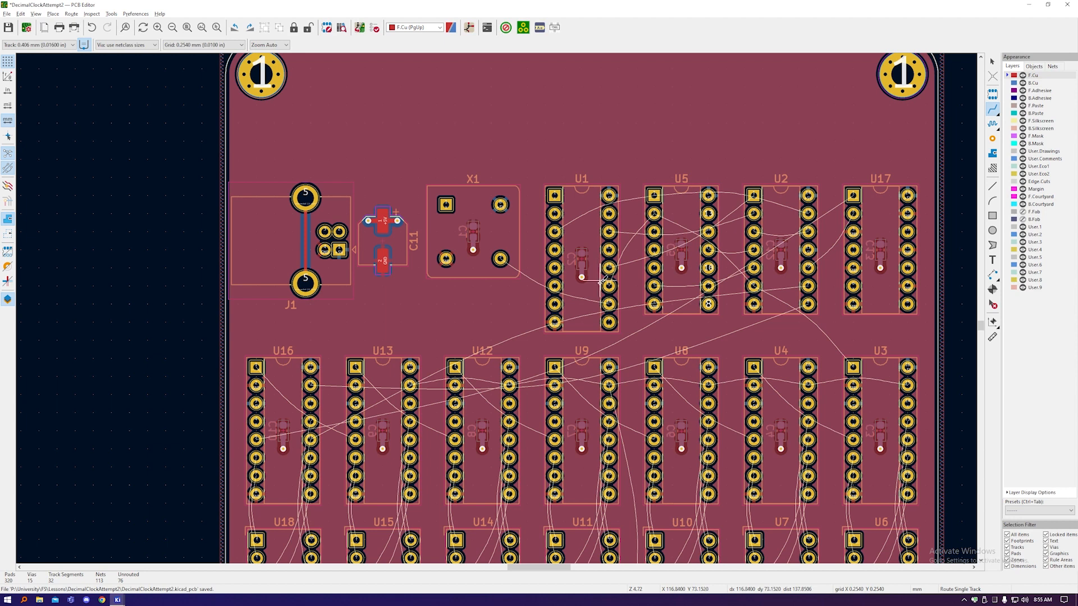
{"action": "scroll", "coordinate": [598, 275], "scroll_direction": "up", "scroll_amount": 1}
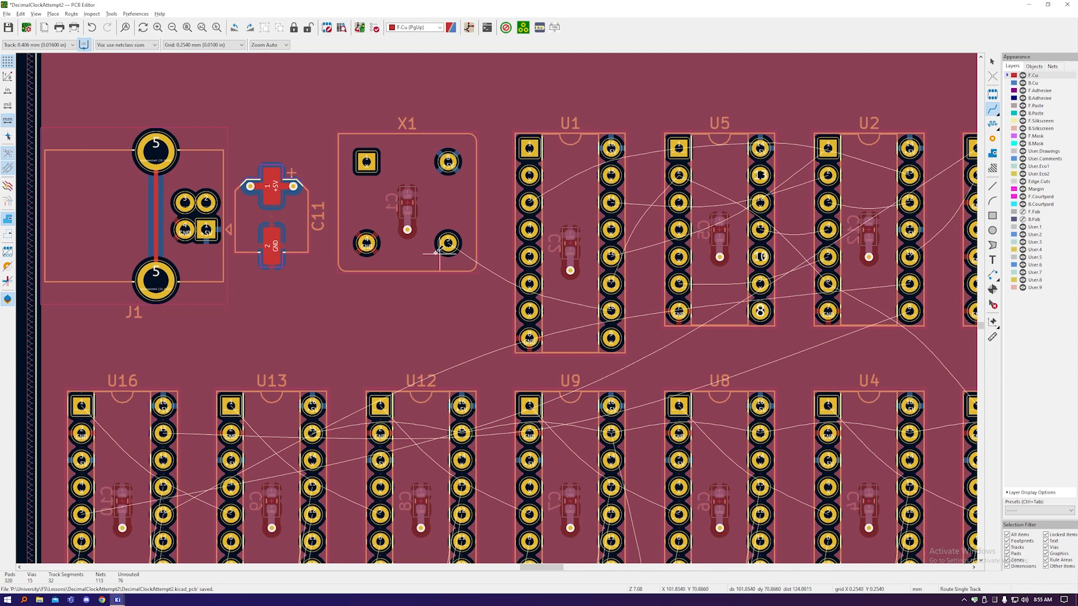
{"action": "scroll", "coordinate": [433, 243], "scroll_direction": "up", "scroll_amount": 2}
{"action": "scroll", "coordinate": [433, 243], "scroll_direction": "up", "scroll_amount": 1}
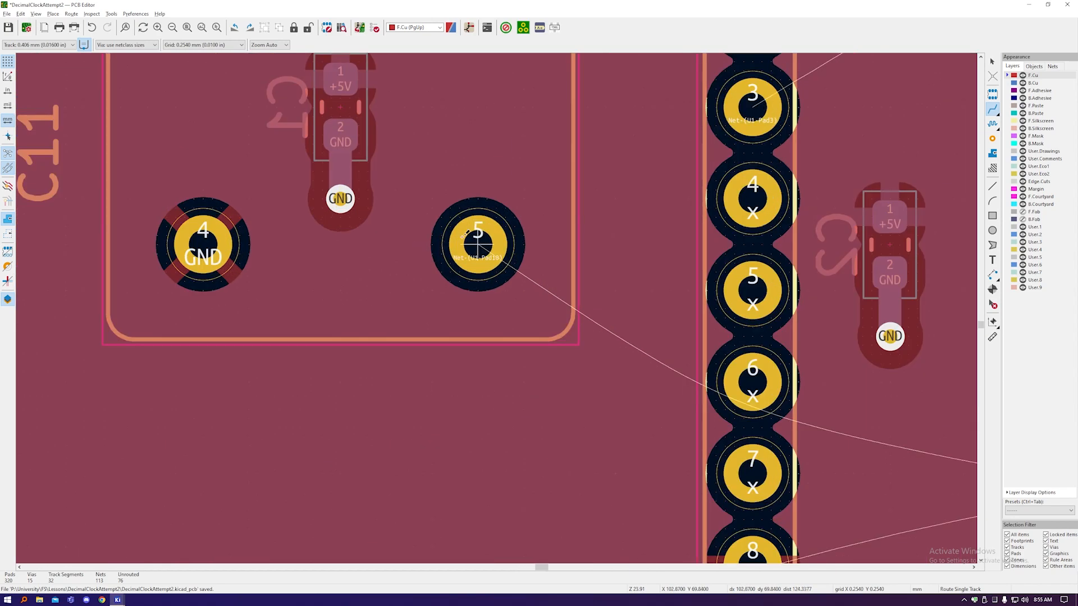
{"action": "scroll", "coordinate": [440, 223], "scroll_direction": "down", "scroll_amount": 5}
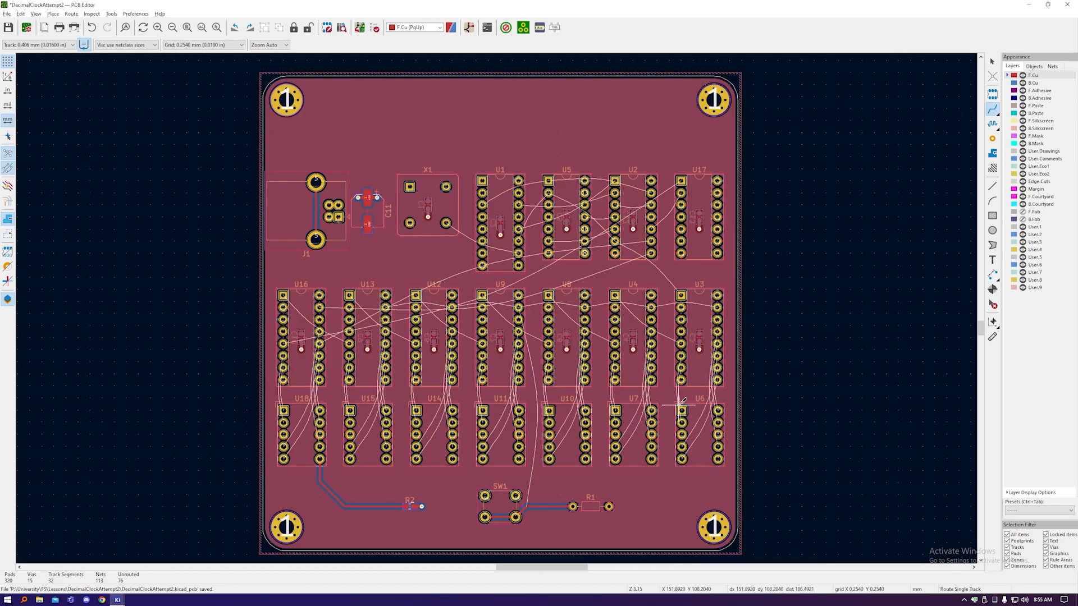
{"action": "scroll", "coordinate": [291, 393], "scroll_direction": "up", "scroll_amount": 3}
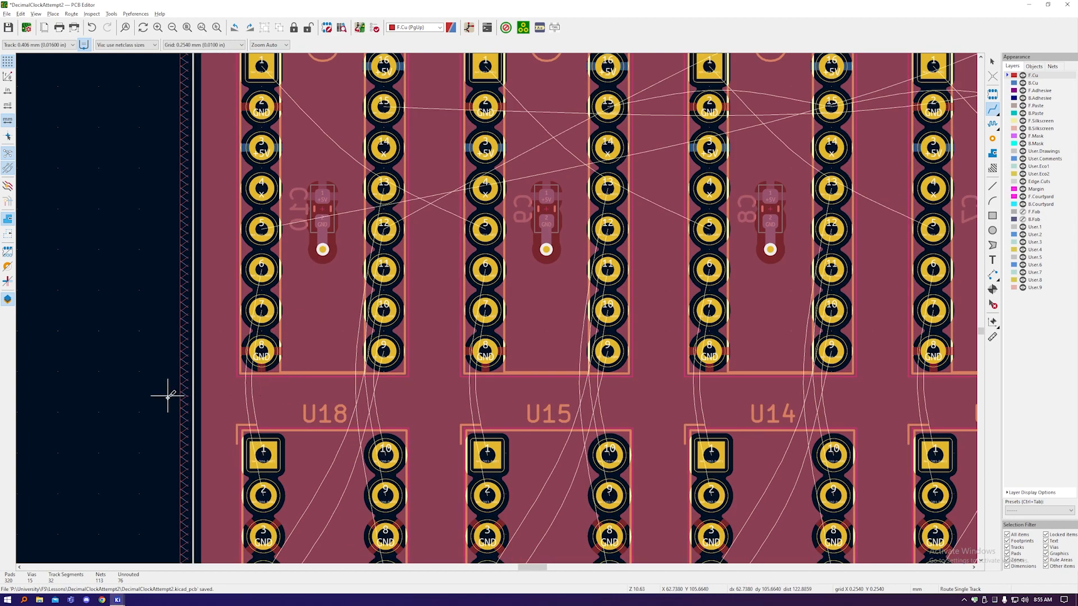
{"action": "scroll", "coordinate": [164, 393], "scroll_direction": "down", "scroll_amount": 3}
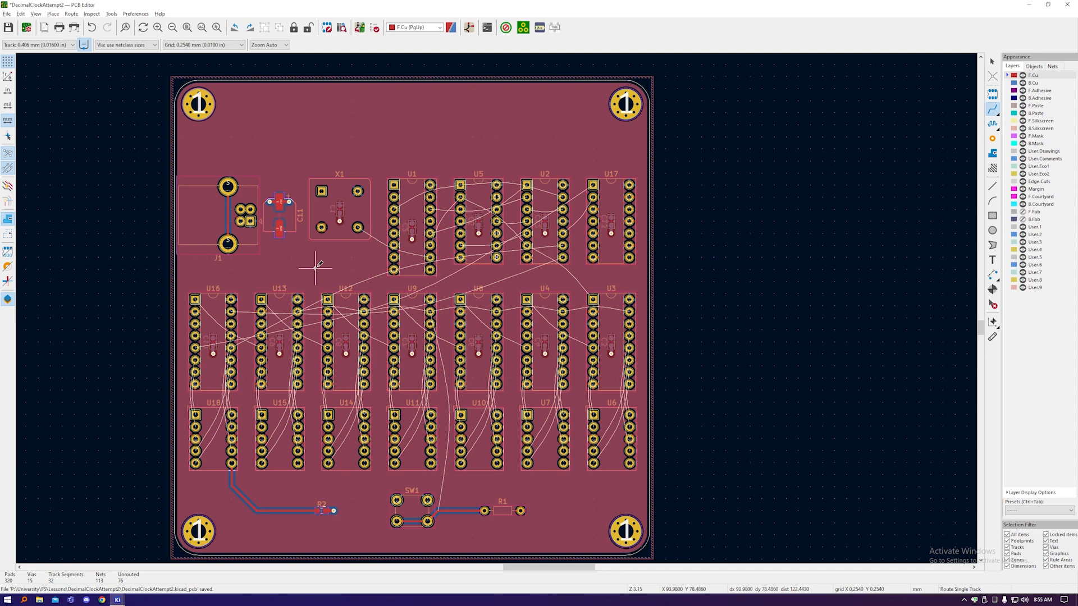
Step: Route a 0.406 mm wide F.Cu track from X1's pad 5 around the lower end of U1 to U1's pad 10
{"action": "scroll", "coordinate": [316, 268], "scroll_direction": "up", "scroll_amount": 5}
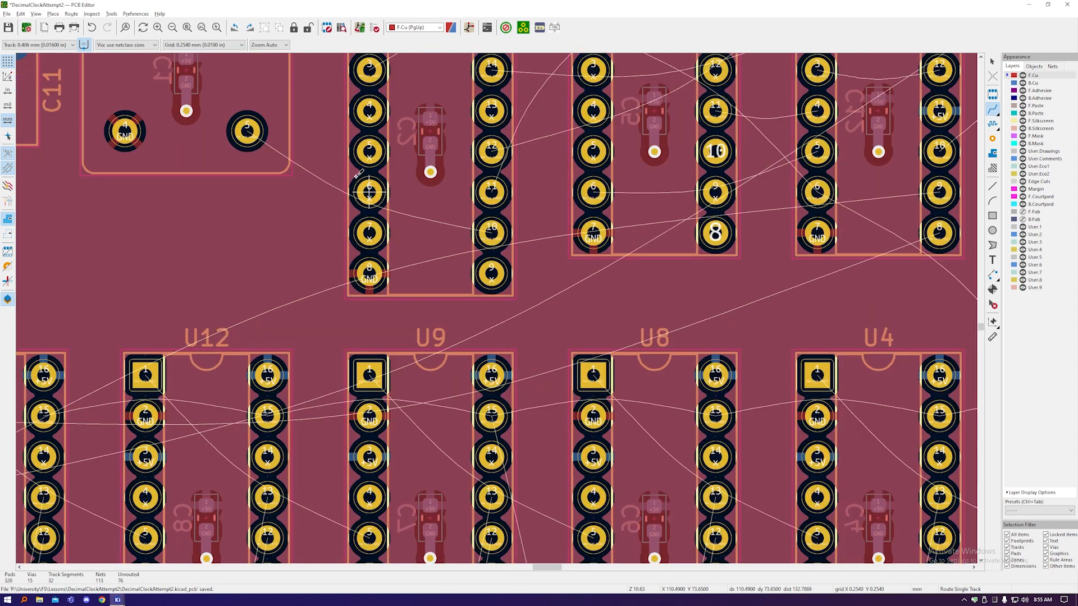
{"action": "left_click", "coordinate": [250, 133]}
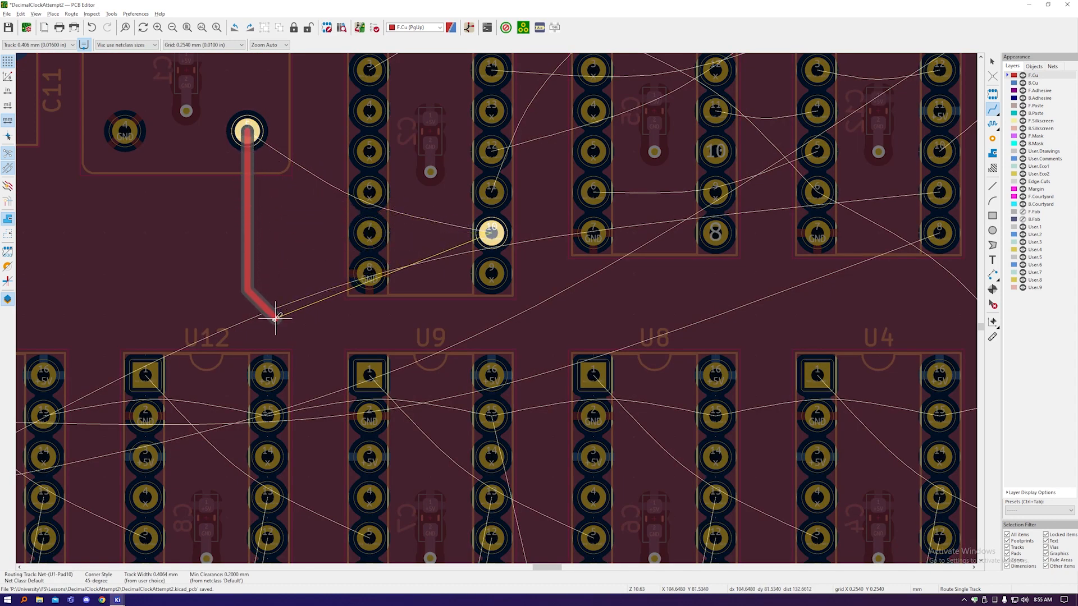
{"action": "left_click", "coordinate": [386, 322]}
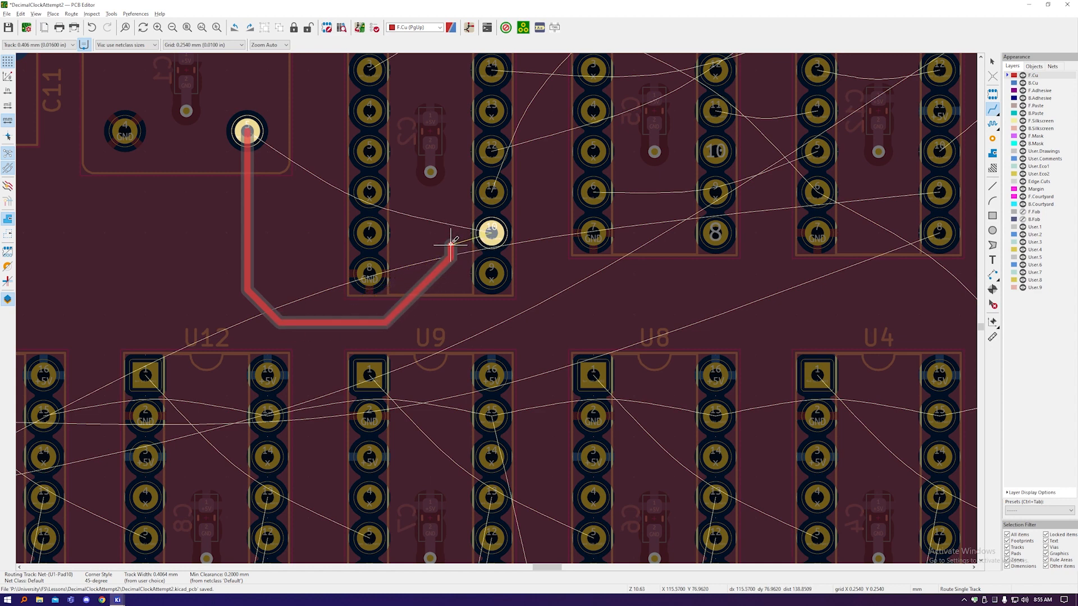
{"action": "left_click", "coordinate": [492, 233]}
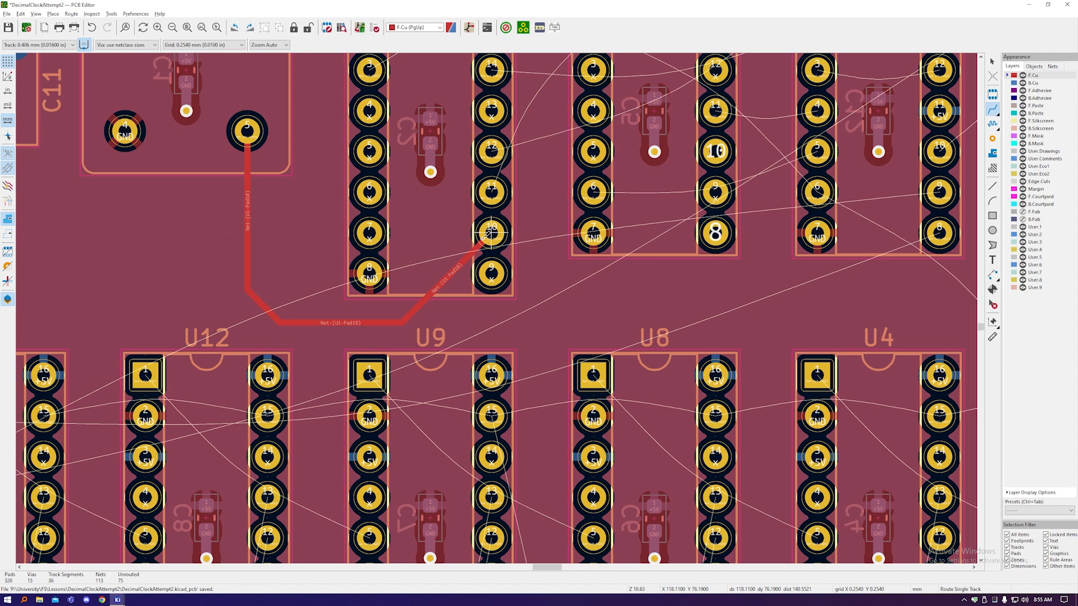
{"action": "right_click", "coordinate": [445, 244]}
{"action": "left_click", "coordinate": [460, 250]}
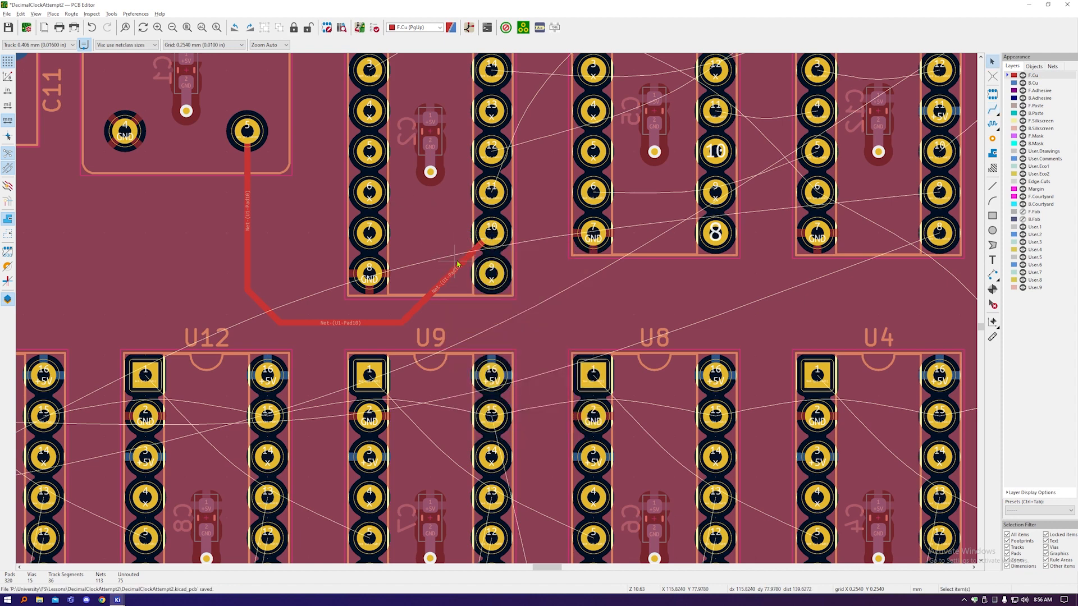
Step: Shift the track's diagonal segment away from U1's pad 9 so it enters pad 10 horizontally, and refill the zones
{"action": "scroll", "coordinate": [483, 232], "scroll_direction": "up", "scroll_amount": 3}
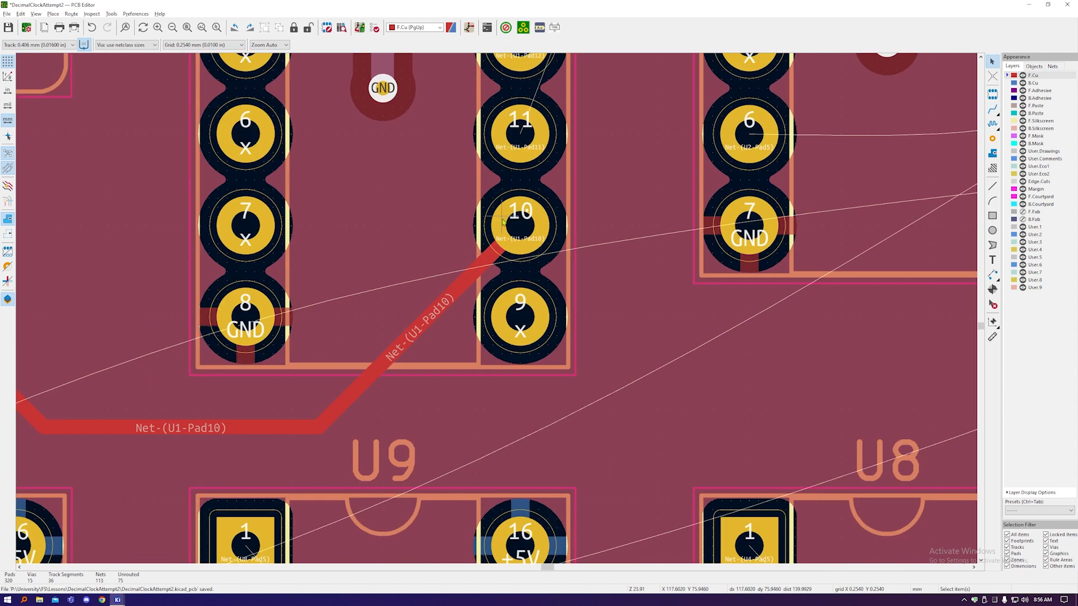
{"action": "left_click", "coordinate": [466, 275]}
{"action": "key", "text": "d"}
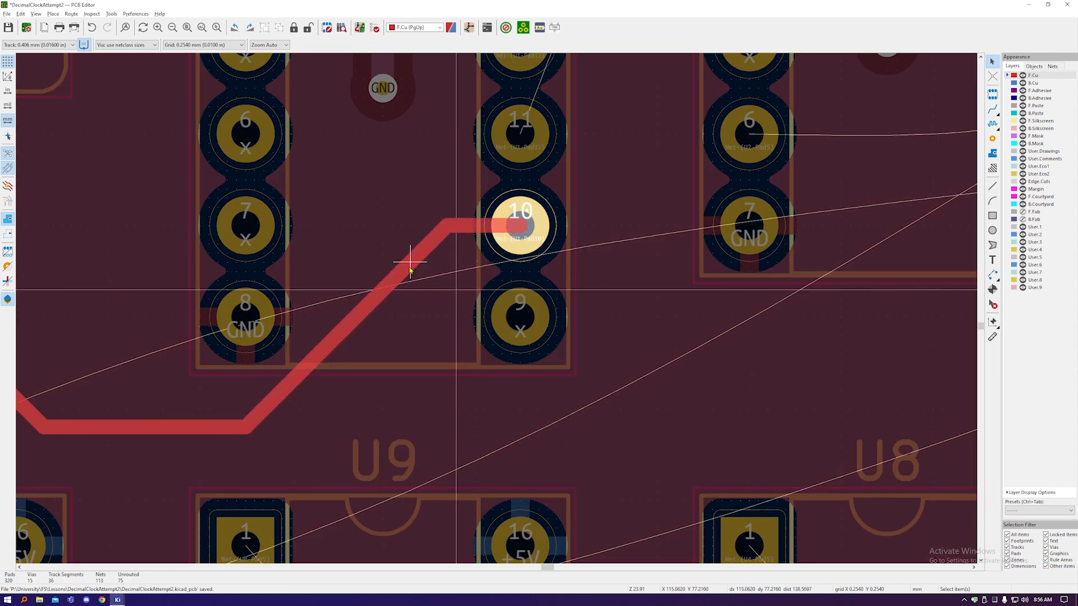
{"action": "left_click", "coordinate": [410, 270]}
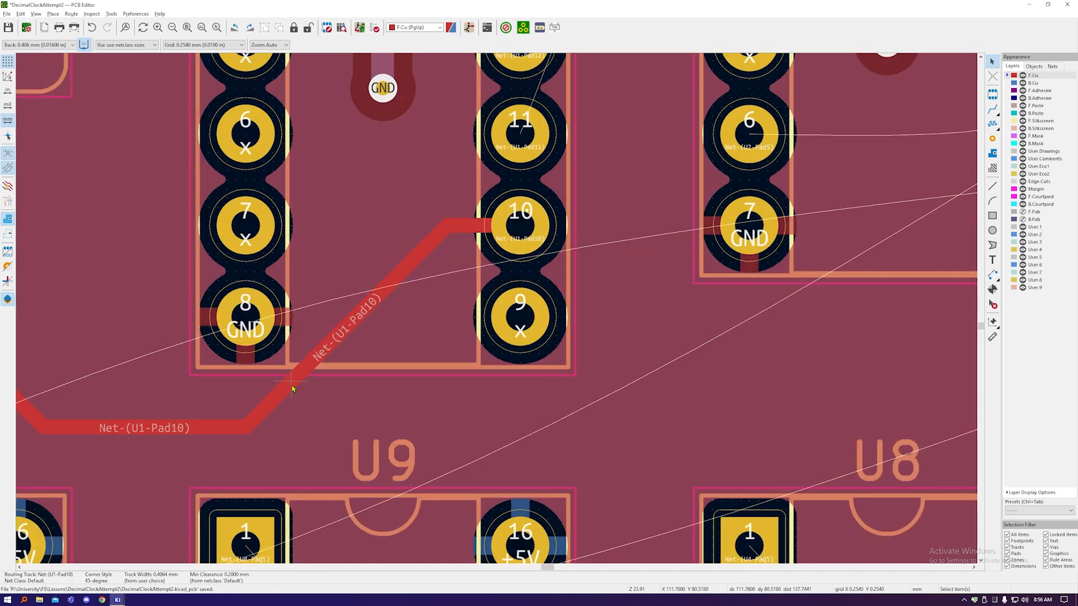
{"action": "key", "text": "b"}
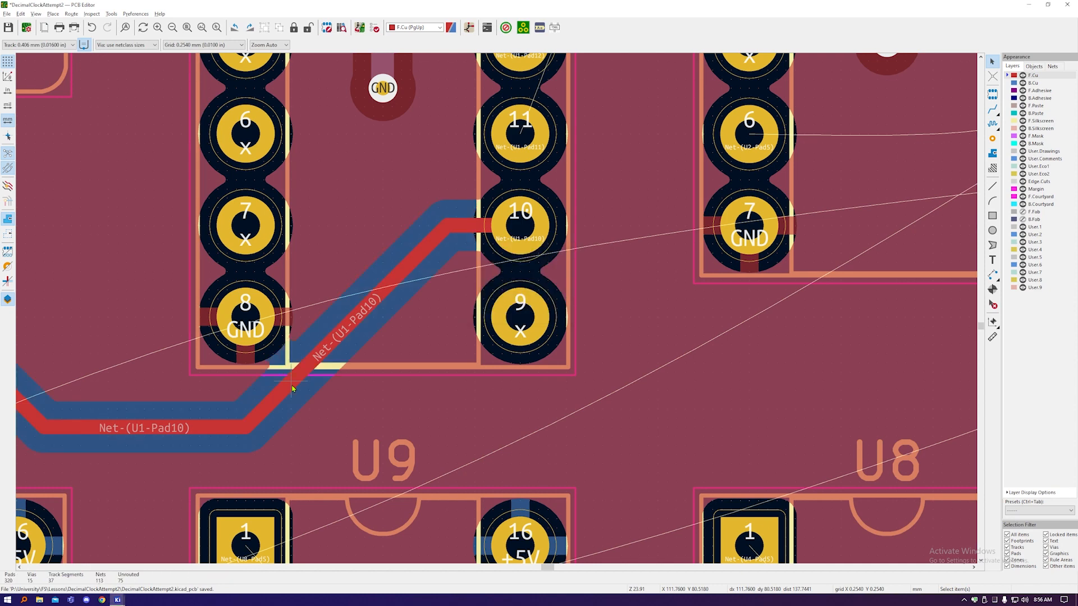
Step: Fine-tune the diagonal segment's clearance between U1's pads 8 and 9 by shifting it slightly toward pad 9, and refill the zones
{"action": "left_click", "coordinate": [292, 389]}
{"action": "key", "text": "d"}
{"action": "left_click", "coordinate": [309, 371]}
{"action": "key", "text": "b"}
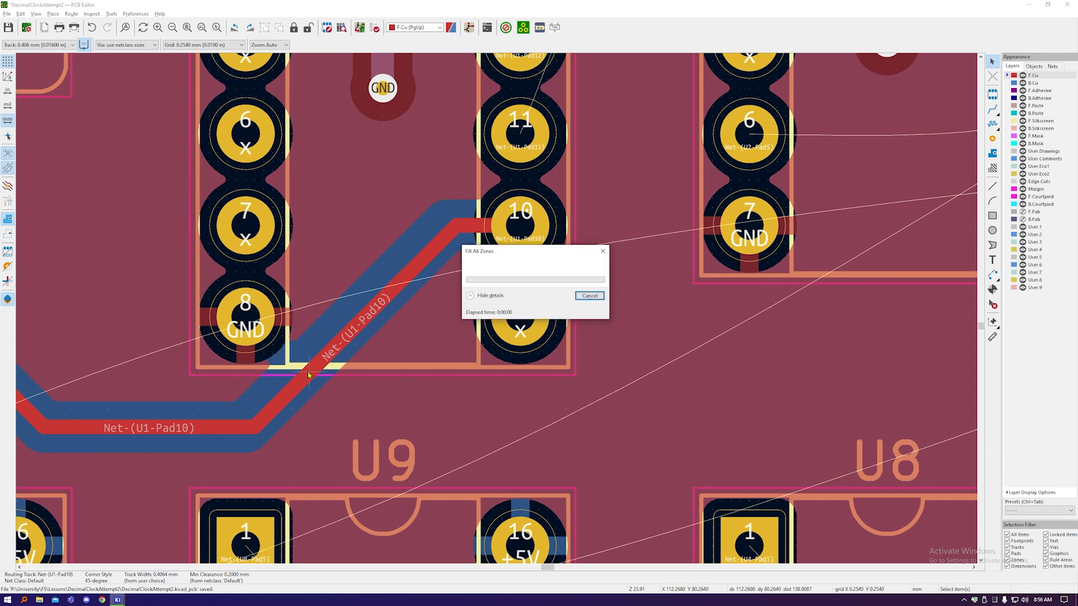
{"action": "scroll", "coordinate": [439, 288], "scroll_direction": "down", "scroll_amount": 2}
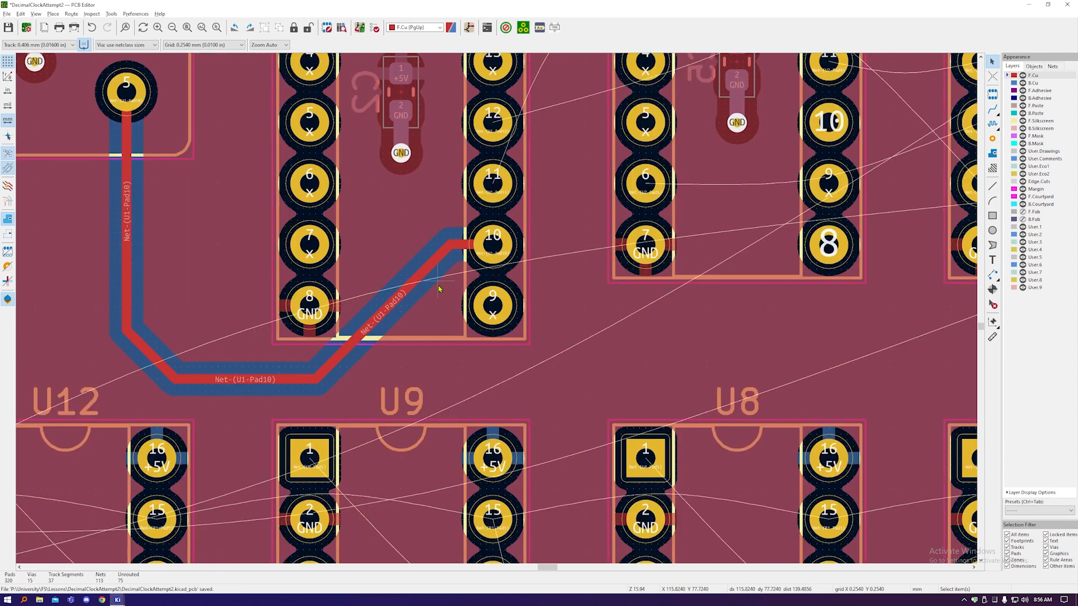
{"action": "scroll", "coordinate": [438, 288], "scroll_direction": "down", "scroll_amount": 2}
{"action": "left_click", "coordinate": [438, 276]}
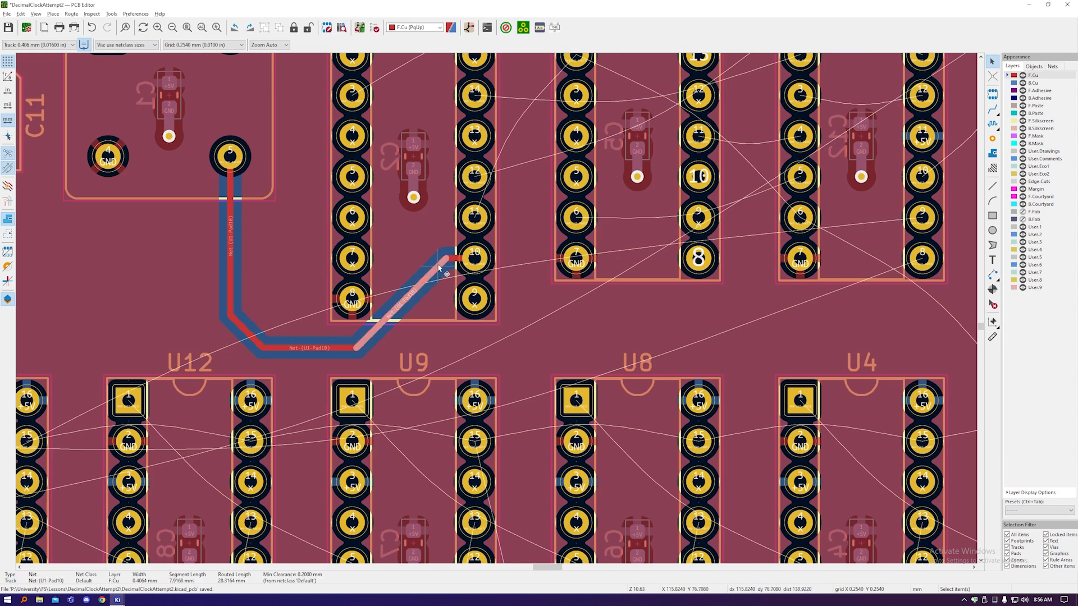
{"action": "key", "text": "d"}
{"action": "left_click", "coordinate": [446, 269]}
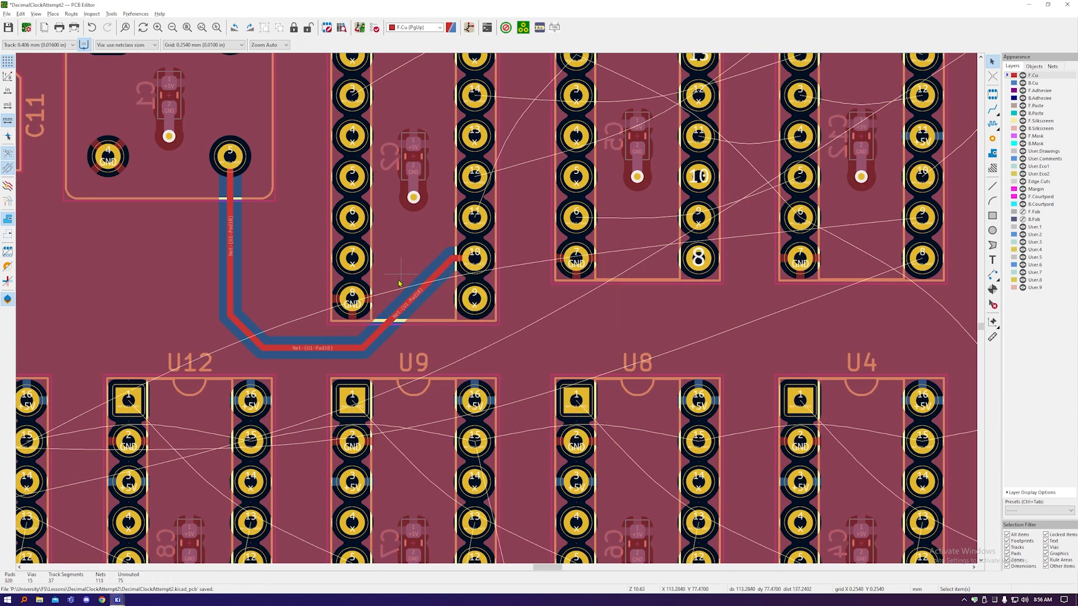
Step: Route a 0.406 mm wide F.Cu track from U1's pad 3 above the chips to U2's pad 13, with a branch to U5's pad 1
{"action": "scroll", "coordinate": [365, 297], "scroll_direction": "down", "scroll_amount": 3}
{"action": "scroll", "coordinate": [406, 122], "scroll_direction": "up", "scroll_amount": 3}
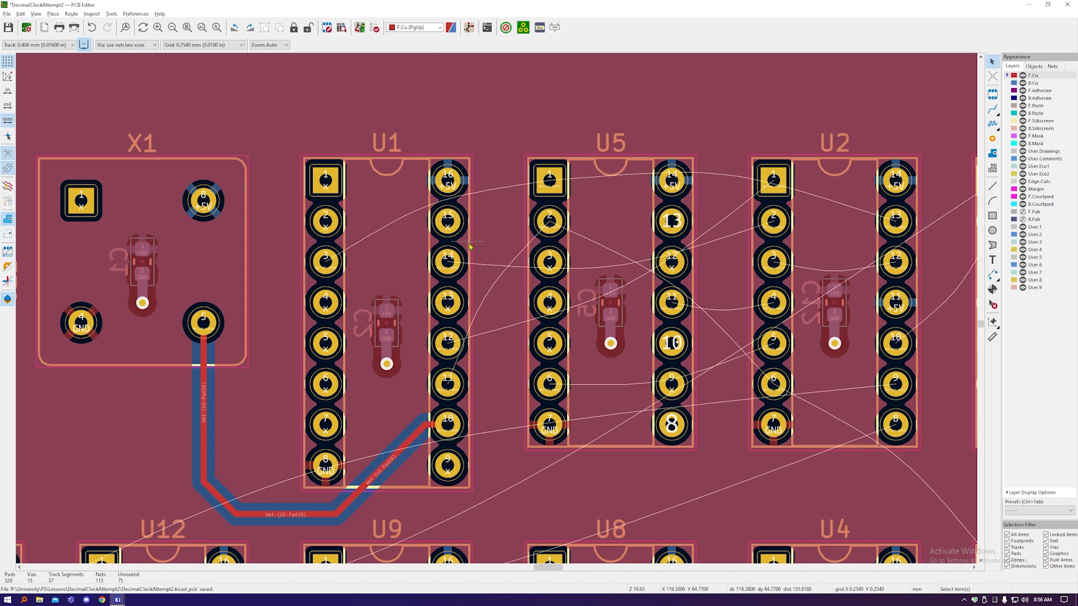
{"action": "key", "text": "x"}
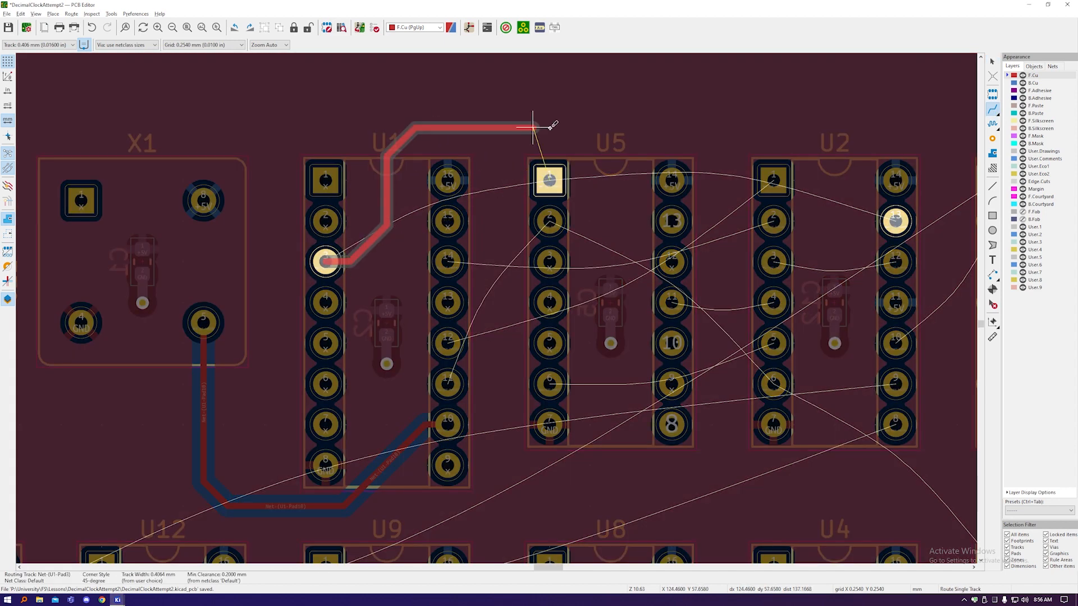
{"action": "left_click", "coordinate": [895, 220]}
{"action": "left_click", "coordinate": [550, 181]}
{"action": "left_click", "coordinate": [550, 128]}
Step: Route a straight 0.406 mm wide F.Cu track across U2 from pad 3 to pad 12
{"action": "middle_click_drag", "start_coordinate": [375, 192], "coordinate": [218, 192]}
{"action": "left_click", "coordinate": [617, 261]}
{"action": "left_click", "coordinate": [739, 262]}
{"action": "left_click", "coordinate": [291, 383]}
{"action": "right_click", "coordinate": [340, 372]}
{"action": "left_click", "coordinate": [359, 376]}
{"action": "left_click", "coordinate": [291, 261]}
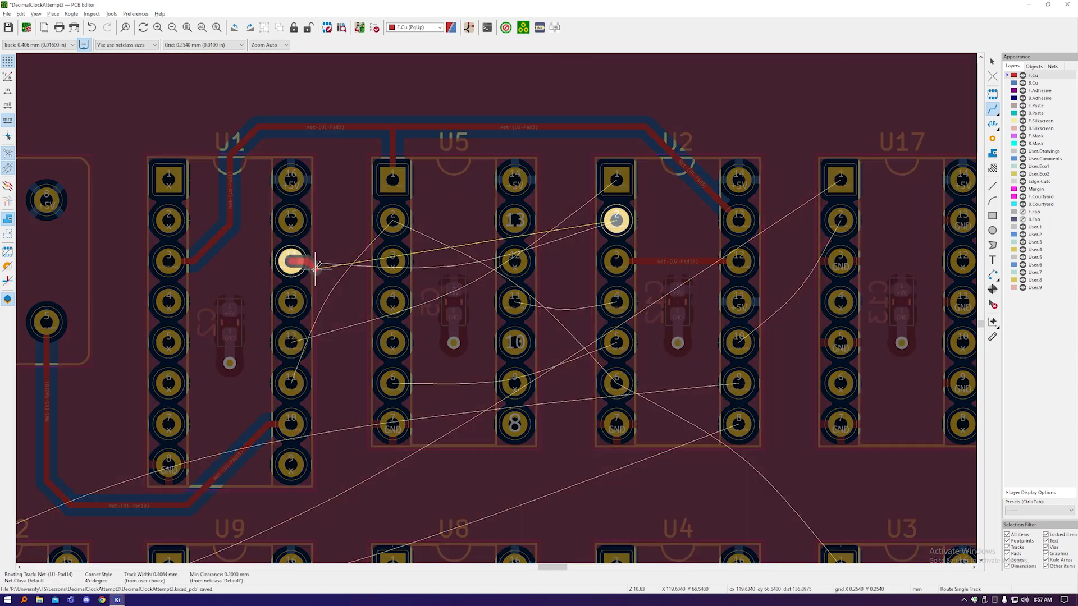
{"action": "key", "text": "Escape"}
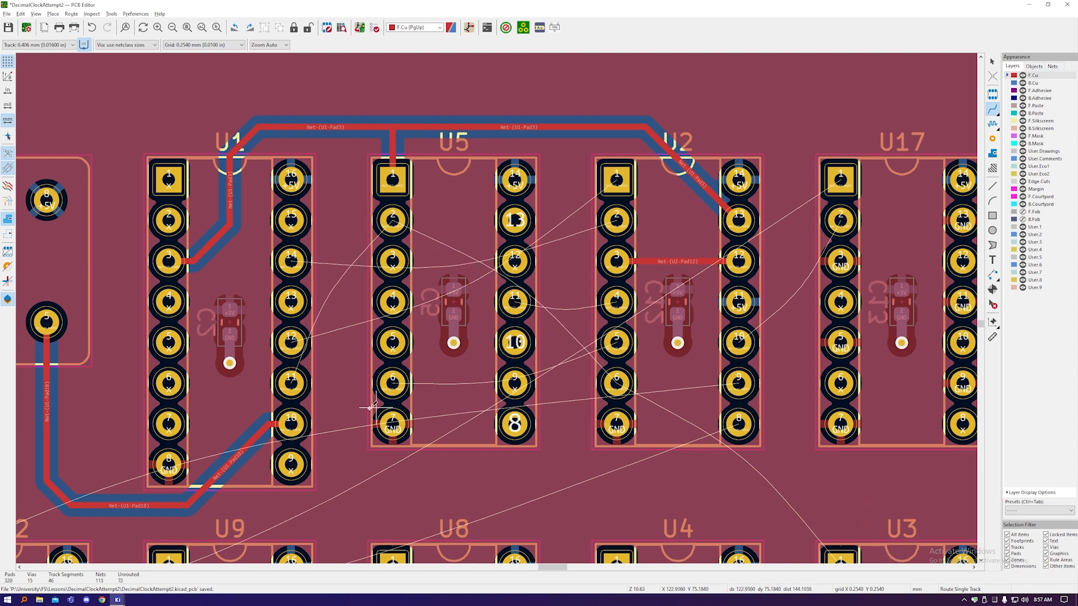
Step: Try to route an F.Cu track from U1's pad 11 below U5 and U2 to U3's pad 1 with a branch to U2's pad 6, and undo it
{"action": "left_click", "coordinate": [290, 383]}
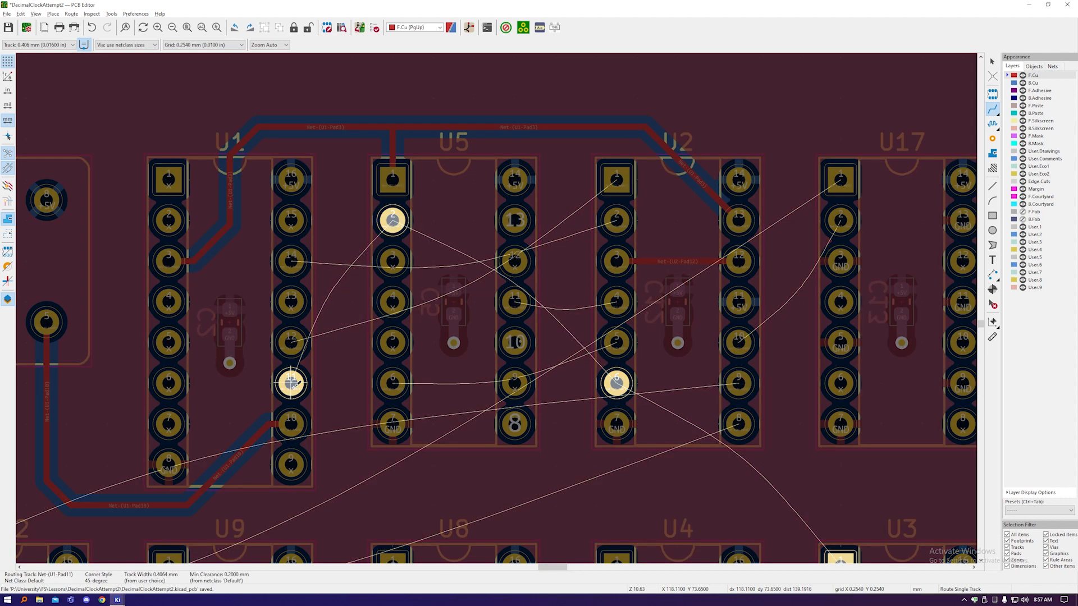
{"action": "scroll", "coordinate": [291, 383], "scroll_direction": "down", "scroll_amount": 2}
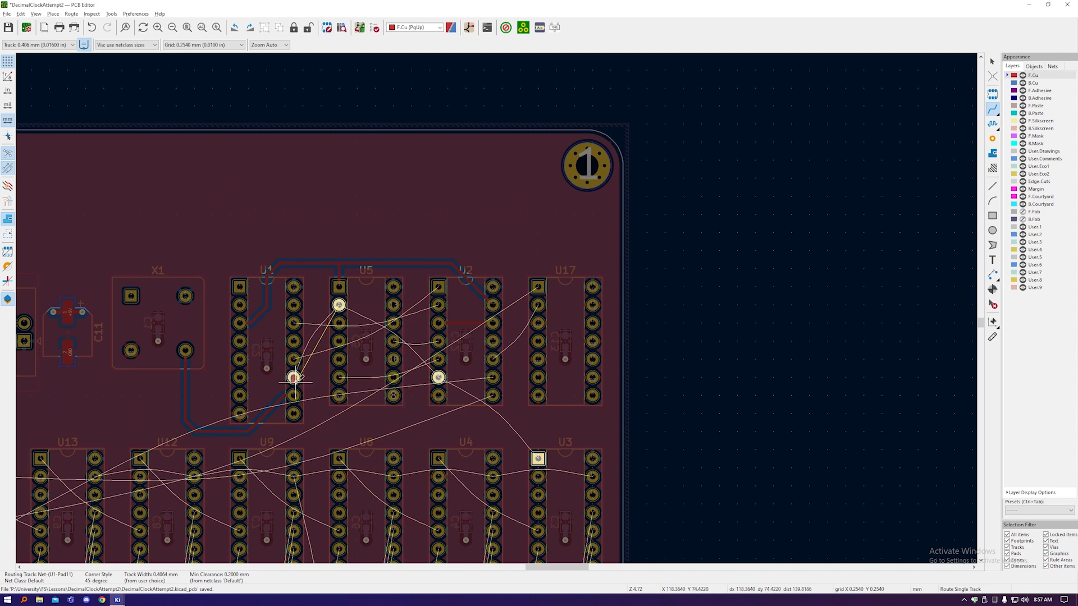
{"action": "scroll", "coordinate": [293, 376], "scroll_direction": "up", "scroll_amount": 2}
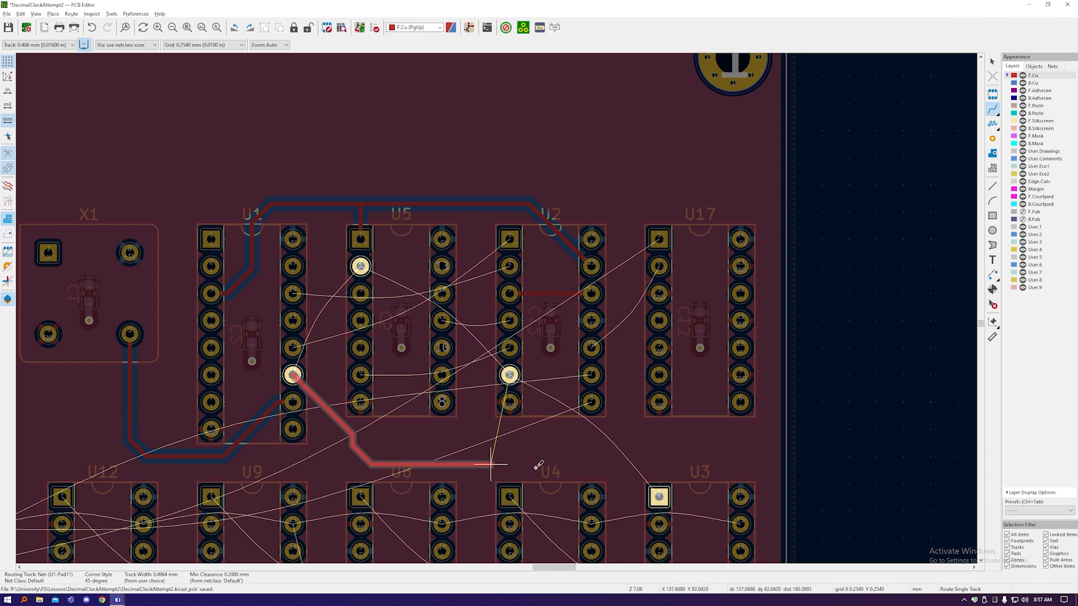
{"action": "left_click", "coordinate": [658, 496]}
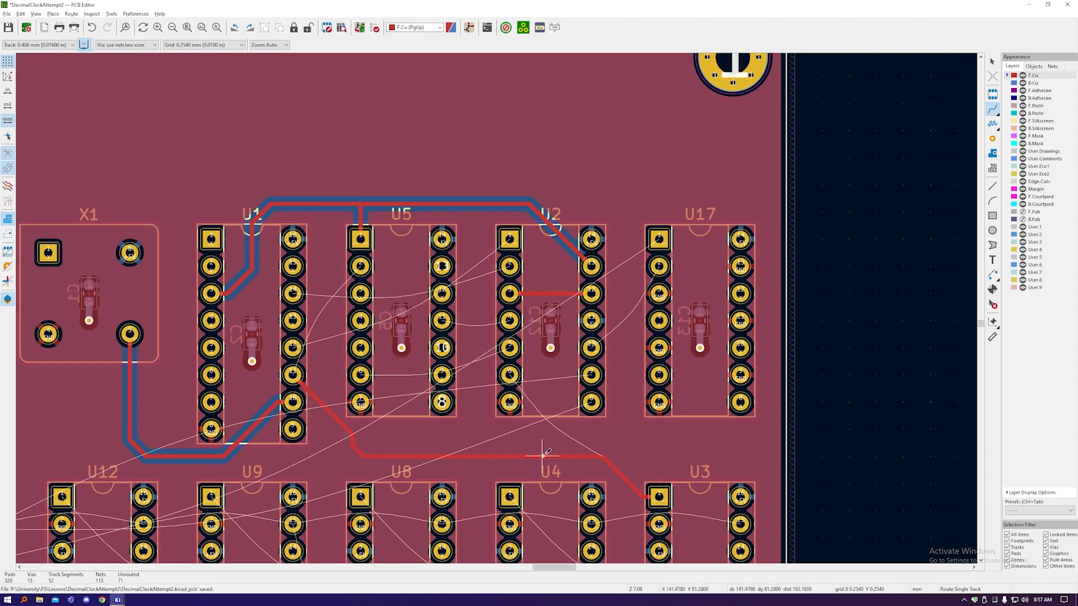
{"action": "left_click", "coordinate": [542, 454]}
{"action": "left_click", "coordinate": [510, 375]}
{"action": "key", "text": "ctrl+z"}
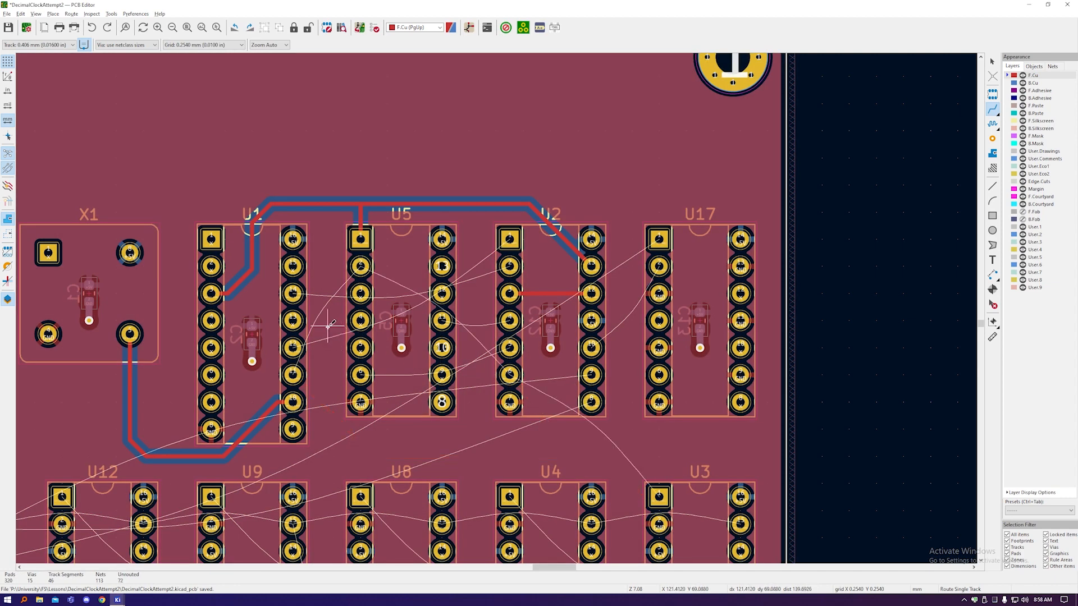
Step: Route a 0.406 mm wide F.Cu track from U1's pad 14 around the lower end of U5 to U2's pad 2 and refill the zones
{"action": "scroll", "coordinate": [328, 326], "scroll_direction": "up", "scroll_amount": 1}
{"action": "key", "text": "b"}
{"action": "scroll", "coordinate": [622, 390], "scroll_direction": "down", "scroll_amount": 1}
{"action": "scroll", "coordinate": [334, 390], "scroll_direction": "up", "scroll_amount": 1}
{"action": "left_click", "coordinate": [421, 278]}
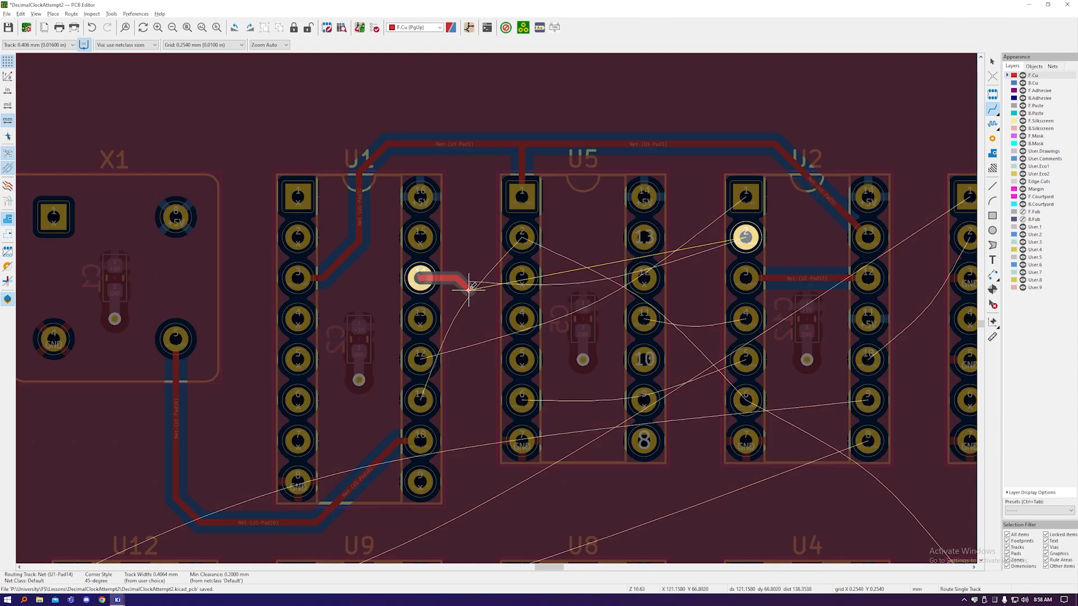
{"action": "left_click", "coordinate": [489, 303]}
{"action": "left_click", "coordinate": [505, 493]}
{"action": "left_click", "coordinate": [655, 493]}
{"action": "left_click", "coordinate": [746, 237]}
{"action": "key", "text": "b"}
Step: Route an F.Cu track from U1's pad 12 outside the pad 14 track around U5, between U2's pads 2 and 3, to U2's pad 1
{"action": "left_click", "coordinate": [421, 360]}
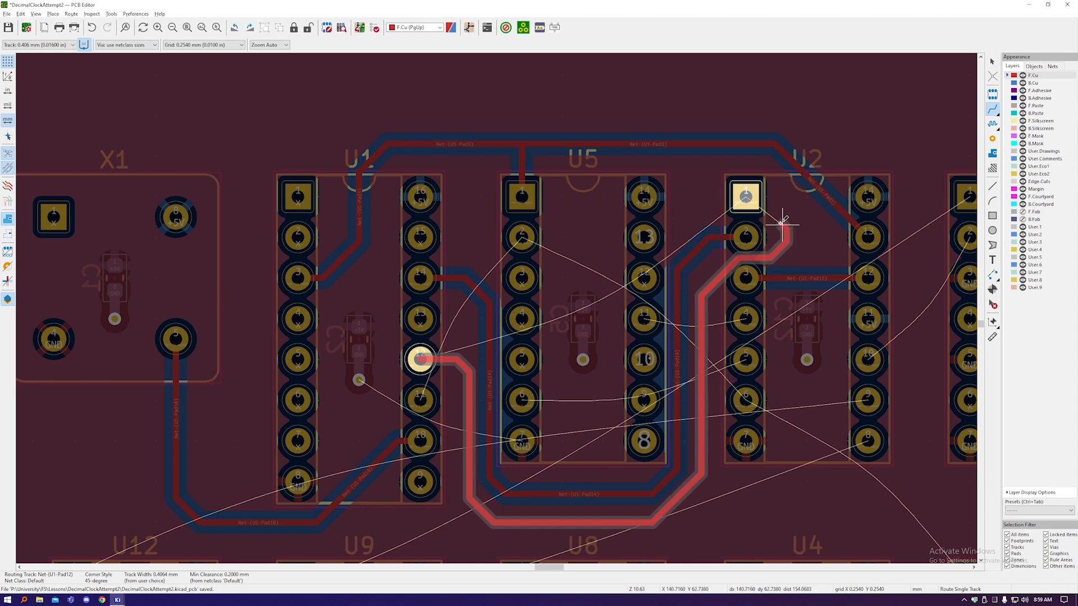
{"action": "left_click", "coordinate": [756, 197]}
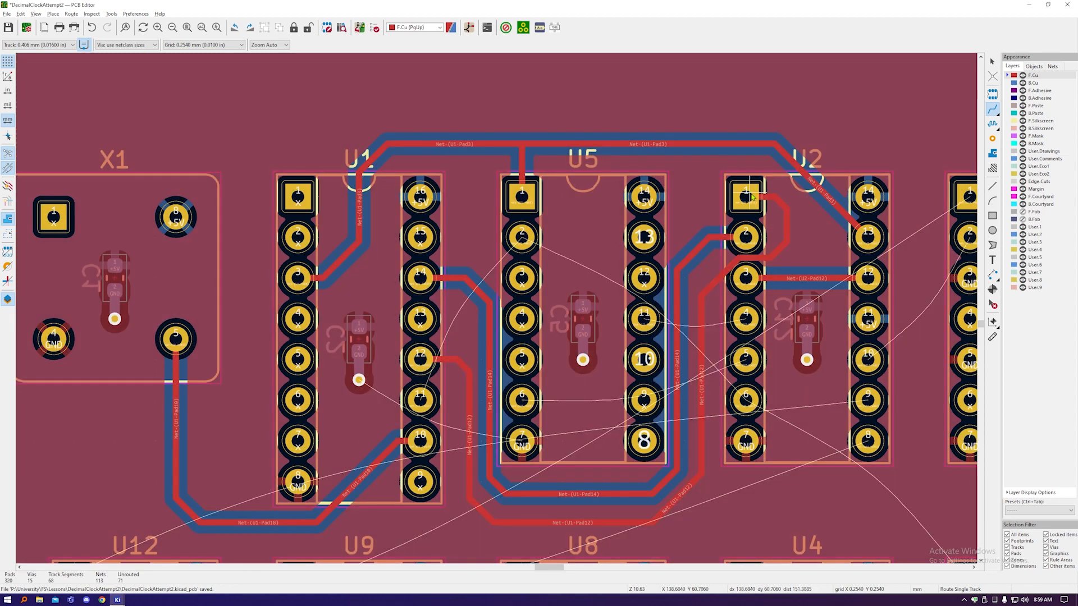
{"action": "key", "text": "Escape"}
Step: Shift the segments of the two tracks around U5 so they run parallel and closely spaced along their length
{"action": "left_click_drag", "start_coordinate": [470, 371], "coordinate": [480, 393]}
{"action": "left_click_drag", "start_coordinate": [543, 522], "coordinate": [547, 511]}
{"action": "left_click", "coordinate": [477, 511]}
{"action": "left_click", "coordinate": [485, 516]}
{"action": "left_click", "coordinate": [492, 506]}
{"action": "left_click_drag", "start_coordinate": [682, 495], "coordinate": [677, 496]}
{"action": "left_click_drag", "start_coordinate": [702, 466], "coordinate": [694, 457]}
{"action": "left_click_drag", "start_coordinate": [683, 264], "coordinate": [695, 289]}
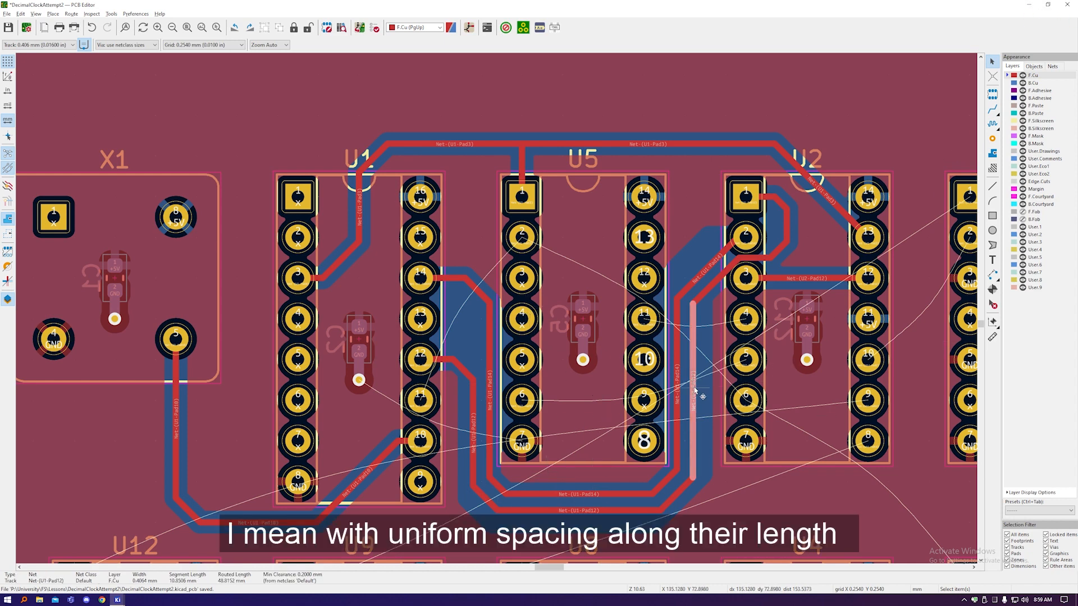
Step: Shift the vertical segment of U1's pad 12 track between U5 and U2 slightly farther from the pad 14 track
{"action": "left_click_drag", "start_coordinate": [696, 388], "coordinate": [703, 396]}
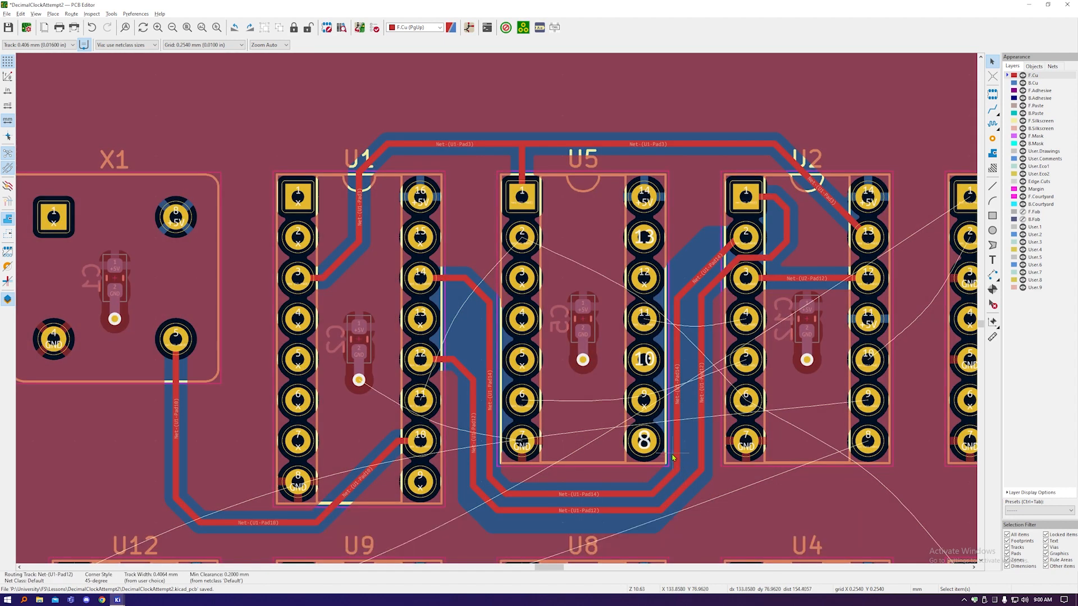
Step: Route an F.Cu track from U1's pad 11 up inside U1 and out between pads 15 and 14 to U5's pad 2
{"action": "key", "text": "x"}
{"action": "left_click", "coordinate": [420, 400]}
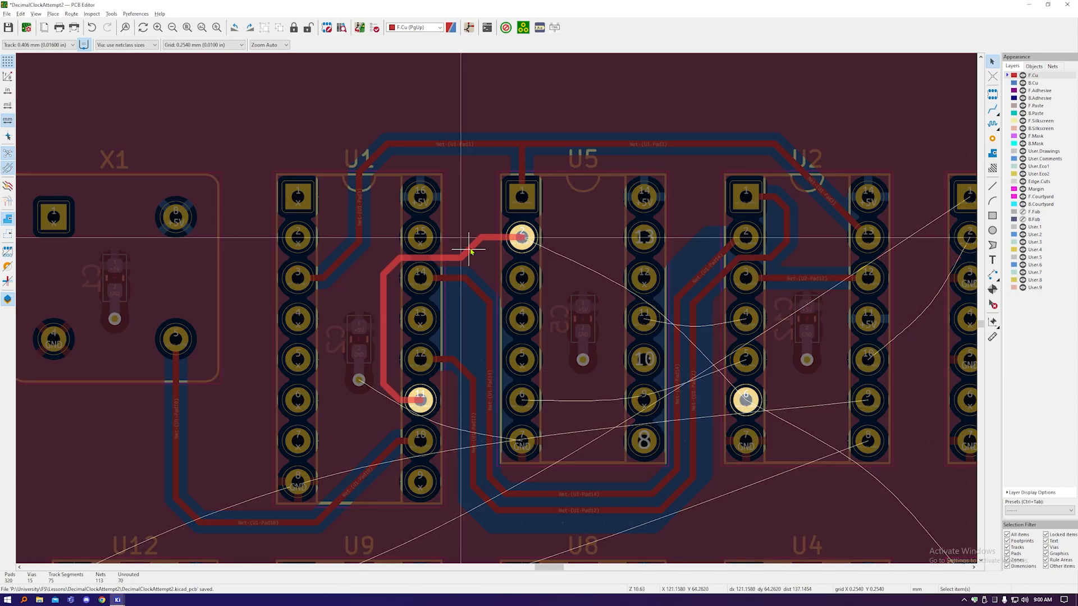
{"action": "left_click_drag", "start_coordinate": [469, 249], "coordinate": [471, 251]}
{"action": "left_click_drag", "start_coordinate": [472, 250], "coordinate": [474, 253]}
{"action": "scroll", "coordinate": [390, 337], "scroll_direction": "up", "scroll_amount": 2}
{"action": "left_click_drag", "start_coordinate": [384, 340], "coordinate": [391, 337]}
{"action": "scroll", "coordinate": [379, 314], "scroll_direction": "down", "scroll_amount": 4}
{"action": "scroll", "coordinate": [440, 371], "scroll_direction": "up", "scroll_amount": 2}
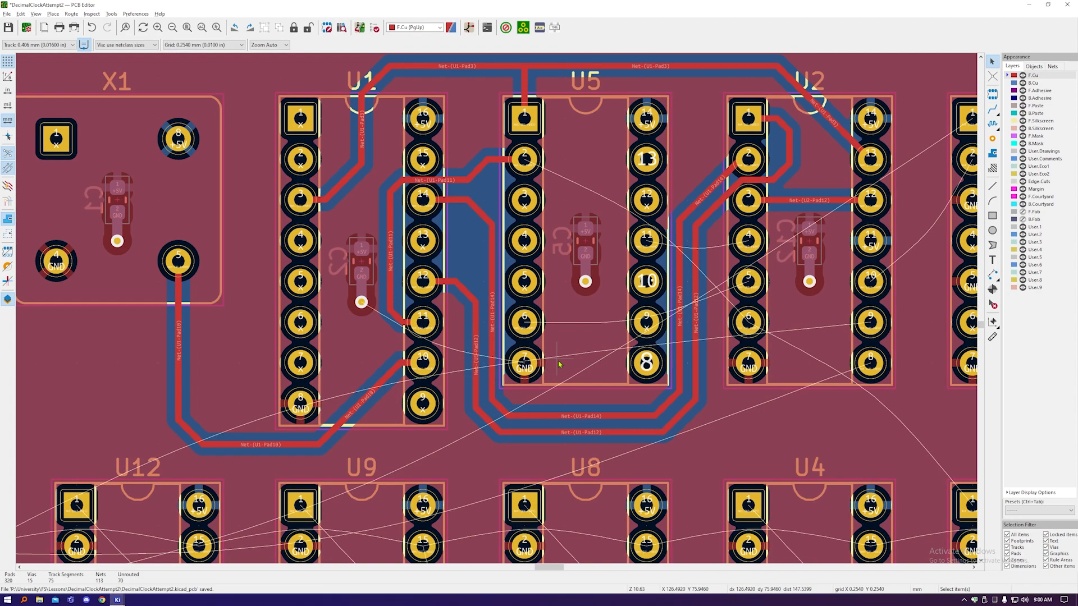
{"action": "key", "text": "x"}
{"action": "left_click", "coordinate": [524, 159]}
{"action": "right_click", "coordinate": [564, 170]}
{"action": "left_click", "coordinate": [585, 179]}
{"action": "left_click", "coordinate": [524, 159]}
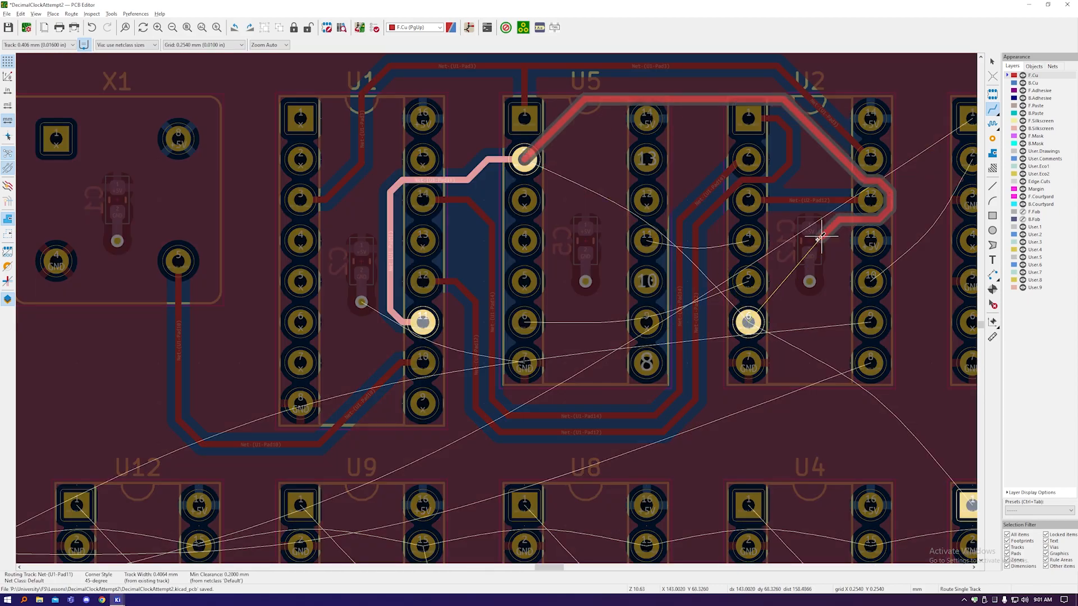
{"action": "key", "text": "Escape"}
{"action": "scroll", "coordinate": [726, 301], "scroll_direction": "down", "scroll_amount": 3}
{"action": "left_click", "coordinate": [736, 311]}
{"action": "middle_click_drag", "start_coordinate": [787, 356], "coordinate": [801, 317]}
{"action": "right_click", "coordinate": [804, 290]}
{"action": "left_click", "coordinate": [825, 297]}
{"action": "left_click", "coordinate": [804, 289]}
{"action": "right_click", "coordinate": [785, 325]}
{"action": "left_click", "coordinate": [807, 331]}
{"action": "scroll", "coordinate": [293, 372], "scroll_direction": "up", "scroll_amount": 3}
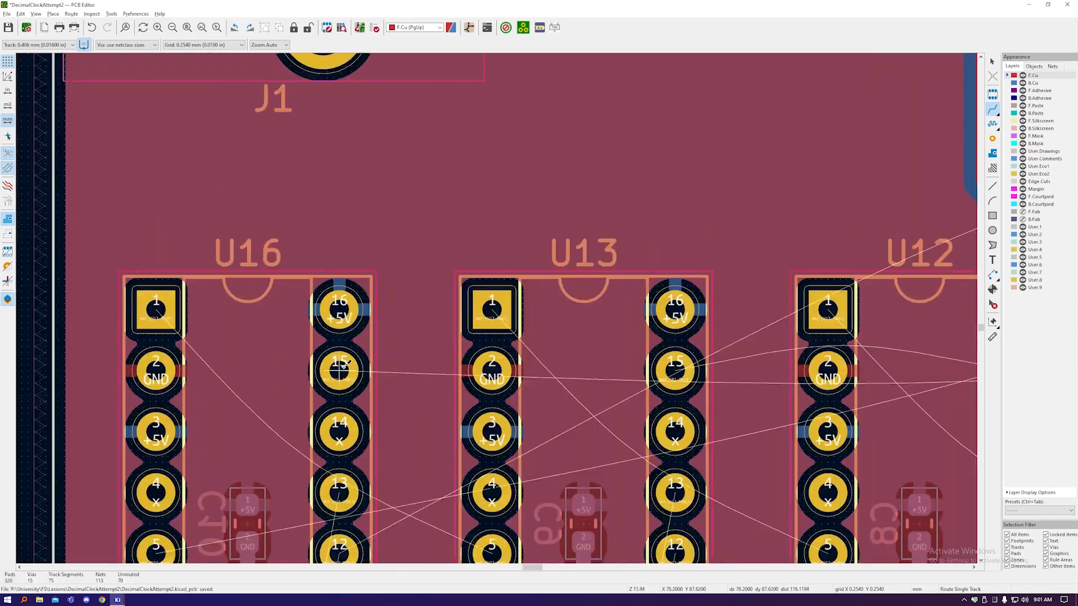
Step: Route an F.Cu track from U2's pad 10 to U17's pad 2
{"action": "scroll", "coordinate": [842, 224], "scroll_direction": "up", "scroll_amount": 3}
{"action": "left_click", "coordinate": [717, 325]}
{"action": "left_click", "coordinate": [871, 142]}
{"action": "scroll", "coordinate": [747, 244], "scroll_direction": "down", "scroll_amount": 2}
{"action": "scroll", "coordinate": [525, 252], "scroll_direction": "up", "scroll_amount": 2}
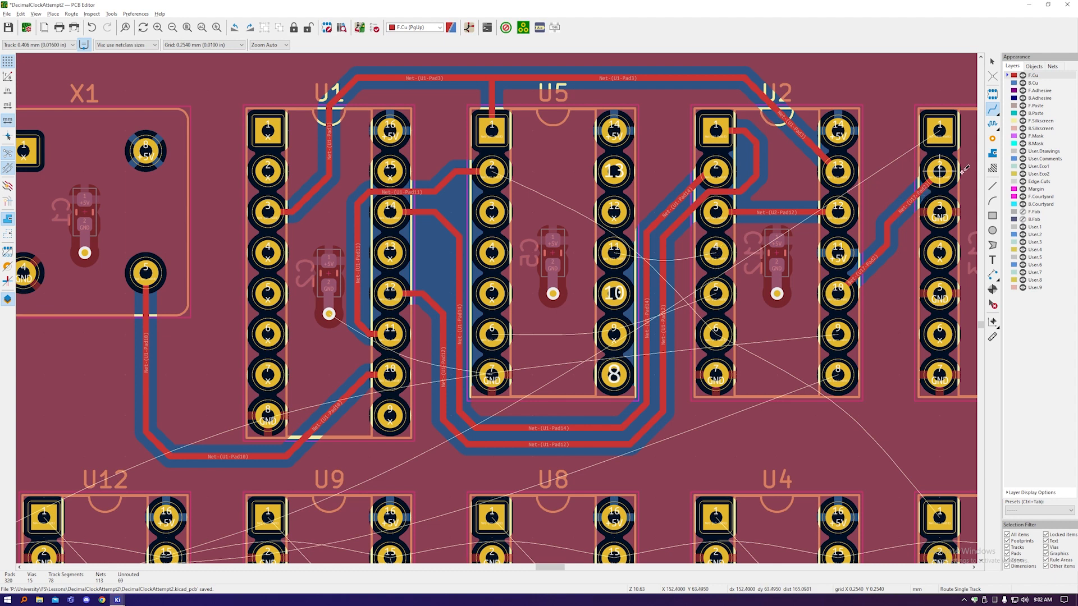
Step: Route a straight B.Cu track from U2's pad 4 to U5's pad 11
{"action": "left_click", "coordinate": [1033, 83]}
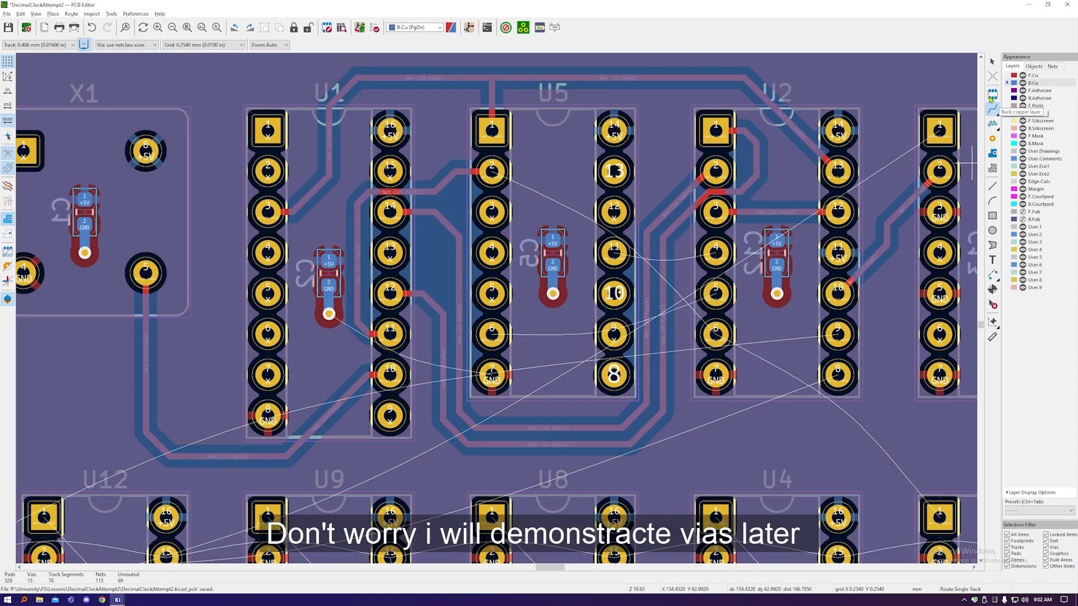
{"action": "left_click", "coordinate": [715, 253]}
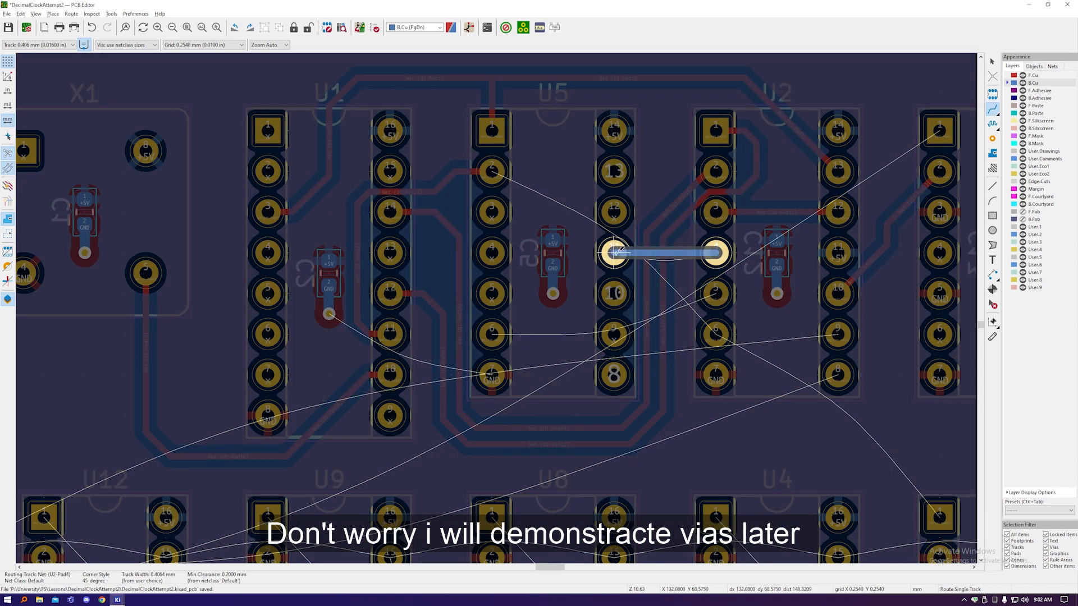
{"action": "left_click", "coordinate": [618, 252]}
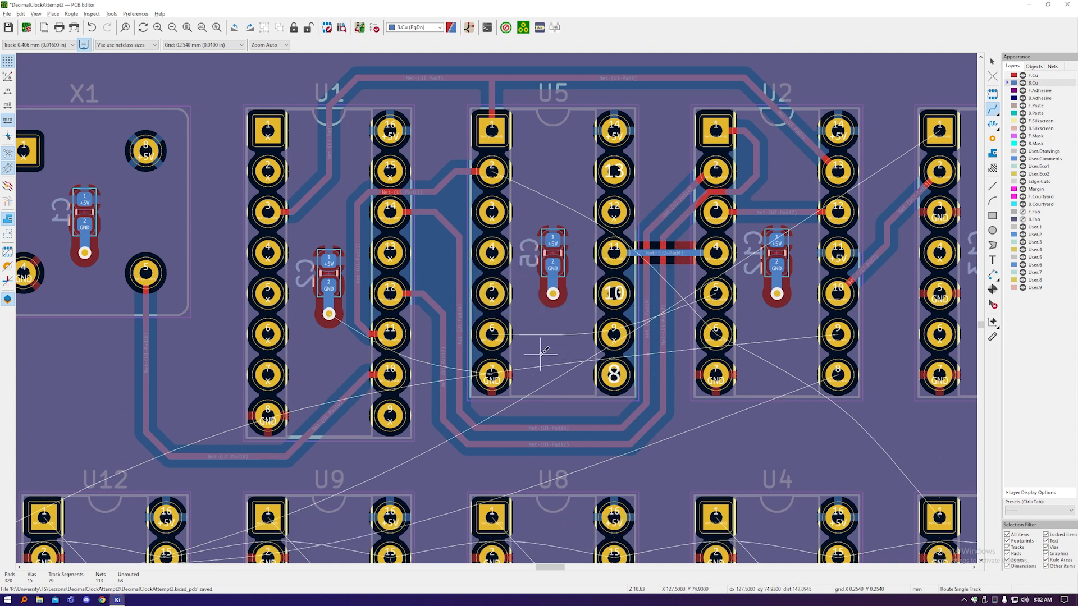
Step: Route a B.Cu track from U2's pad 6 between U5's pads 11 and 10 to U5's pad 2, adjust its segments and refill the zones
{"action": "left_click", "coordinate": [716, 334]}
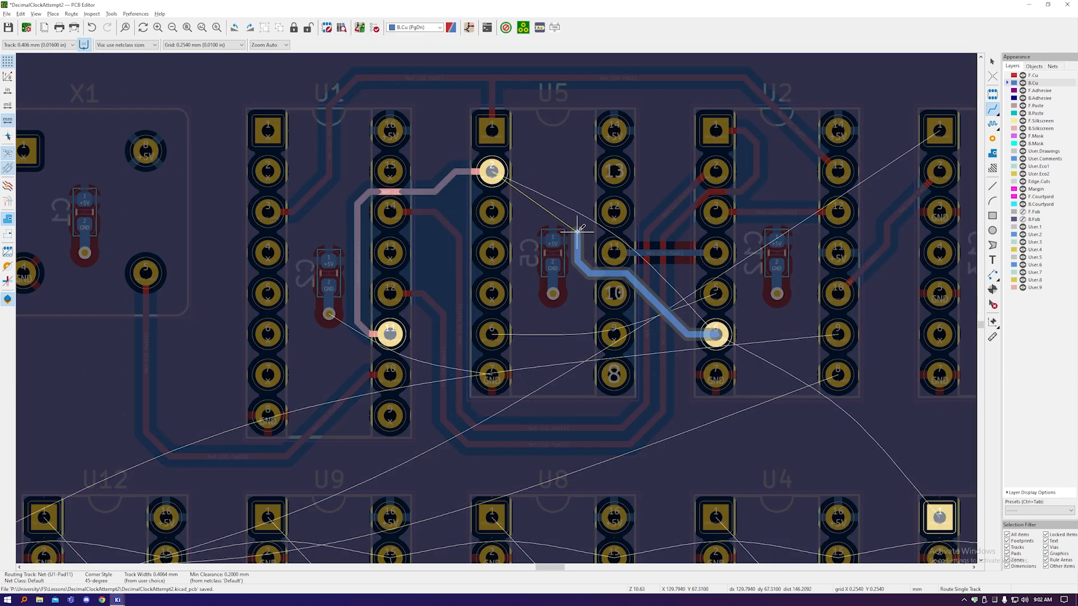
{"action": "left_click", "coordinate": [492, 171]}
{"action": "key", "text": "Escape"}
{"action": "scroll", "coordinate": [579, 256], "scroll_direction": "up", "scroll_amount": 1}
{"action": "left_click_drag", "start_coordinate": [589, 273], "coordinate": [594, 271]}
{"action": "left_click_drag", "start_coordinate": [677, 307], "coordinate": [685, 305]}
{"action": "scroll", "coordinate": [611, 308], "scroll_direction": "down", "scroll_amount": 1}
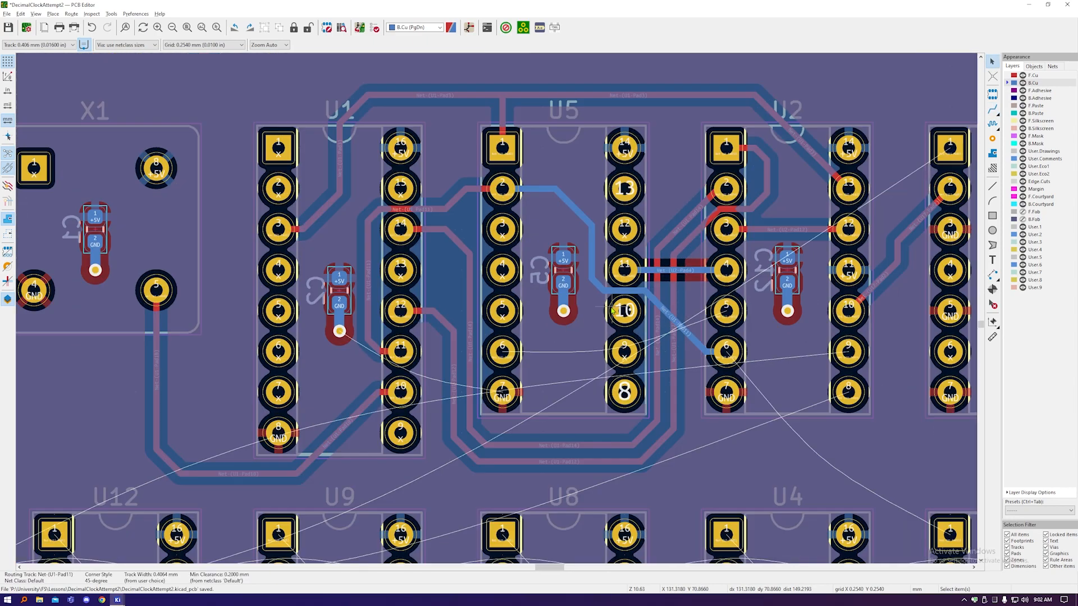
{"action": "middle_click_drag", "start_coordinate": [612, 308], "coordinate": [524, 316]}
{"action": "key", "text": "b"}
Step: Route a B.Cu track from U2's pad 5 around pad 6 and between pads 6 and 7 to U5's pad 6, and make F.Cu active
{"action": "left_click", "coordinate": [992, 110]}
{"action": "scroll", "coordinate": [970, 197], "scroll_direction": "down", "scroll_amount": 4}
{"action": "scroll", "coordinate": [623, 275], "scroll_direction": "up", "scroll_amount": 3}
{"action": "key", "text": "Page_Up"}
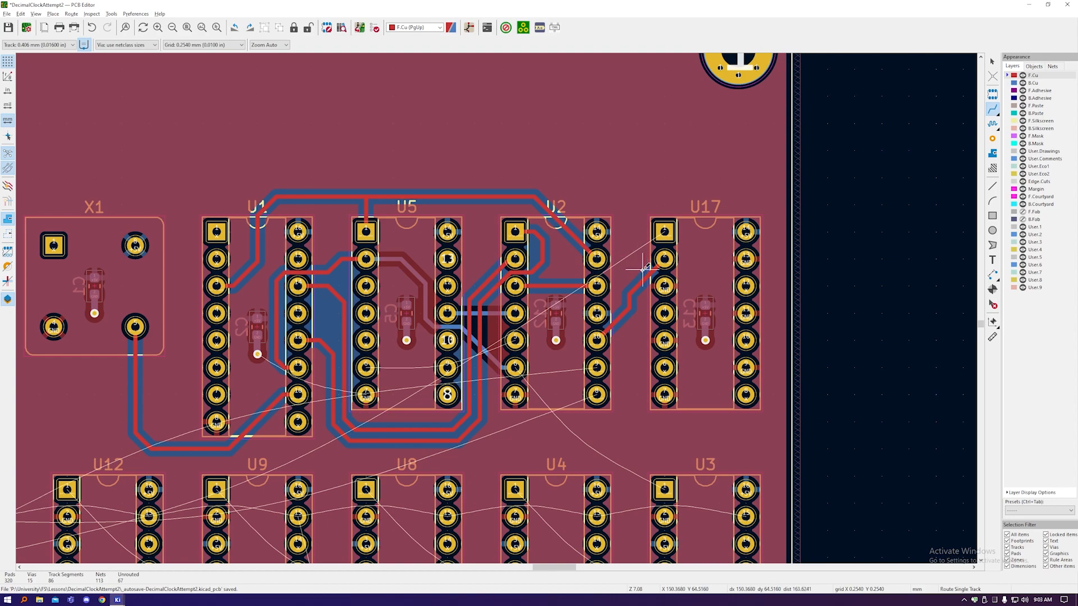
{"action": "scroll", "coordinate": [515, 362], "scroll_direction": "up", "scroll_amount": 2}
{"action": "key", "text": "Page_Down"}
{"action": "left_click", "coordinate": [515, 330]}
{"action": "left_click", "coordinate": [291, 371]}
{"action": "key", "text": "Escape"}
{"action": "scroll", "coordinate": [513, 391], "scroll_direction": "up", "scroll_amount": 4}
{"action": "left_click", "coordinate": [565, 374]}
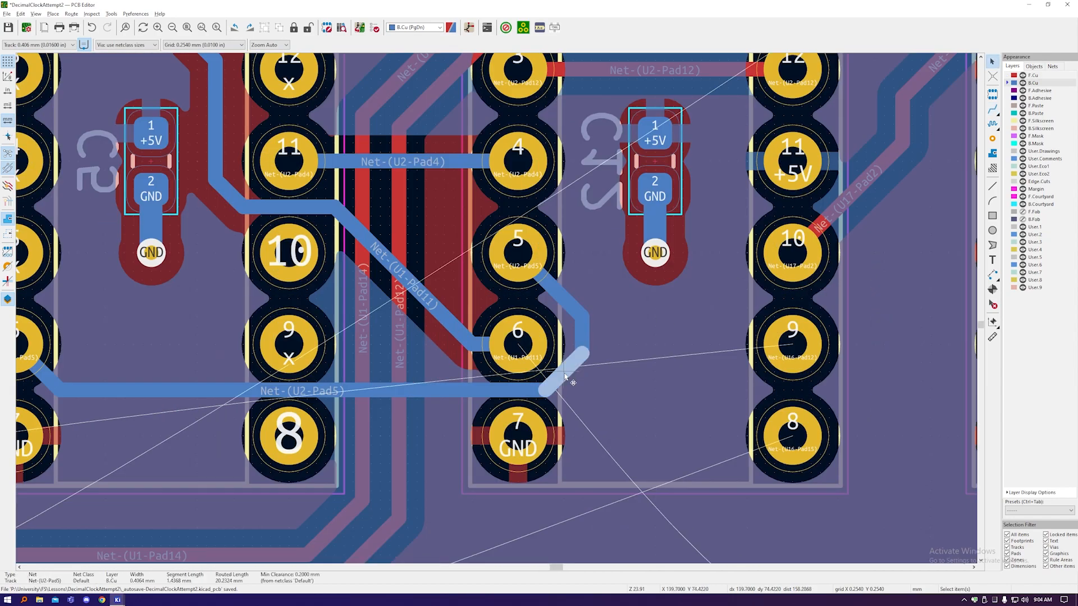
{"action": "key", "text": "Escape"}
{"action": "scroll", "coordinate": [564, 374], "scroll_direction": "down", "scroll_amount": 3}
{"action": "key", "text": "x"}
{"action": "key", "text": "Page_Up"}
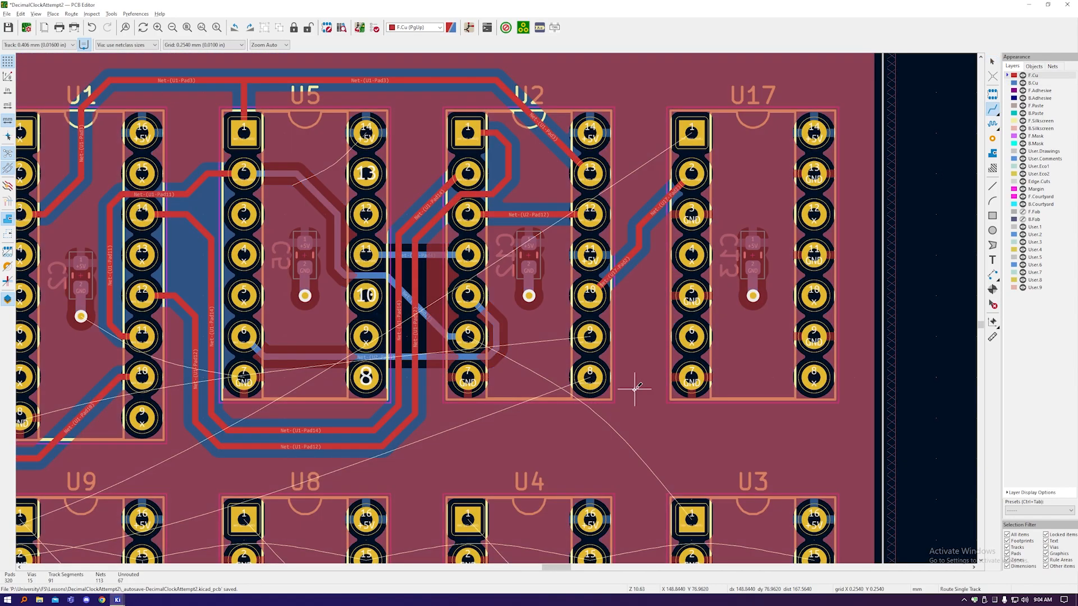
{"action": "left_click", "coordinate": [467, 336]}
{"action": "key", "text": "Escape"}
{"action": "scroll", "coordinate": [616, 313], "scroll_direction": "down", "scroll_amount": 2}
{"action": "scroll", "coordinate": [621, 349], "scroll_direction": "up", "scroll_amount": 4}
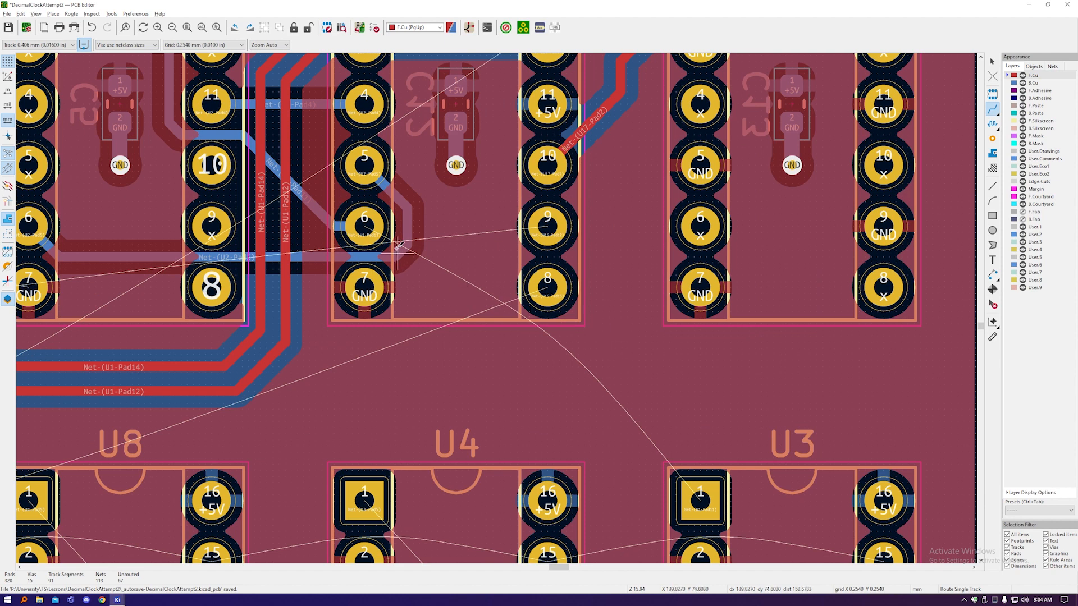
{"action": "left_click", "coordinate": [363, 223]}
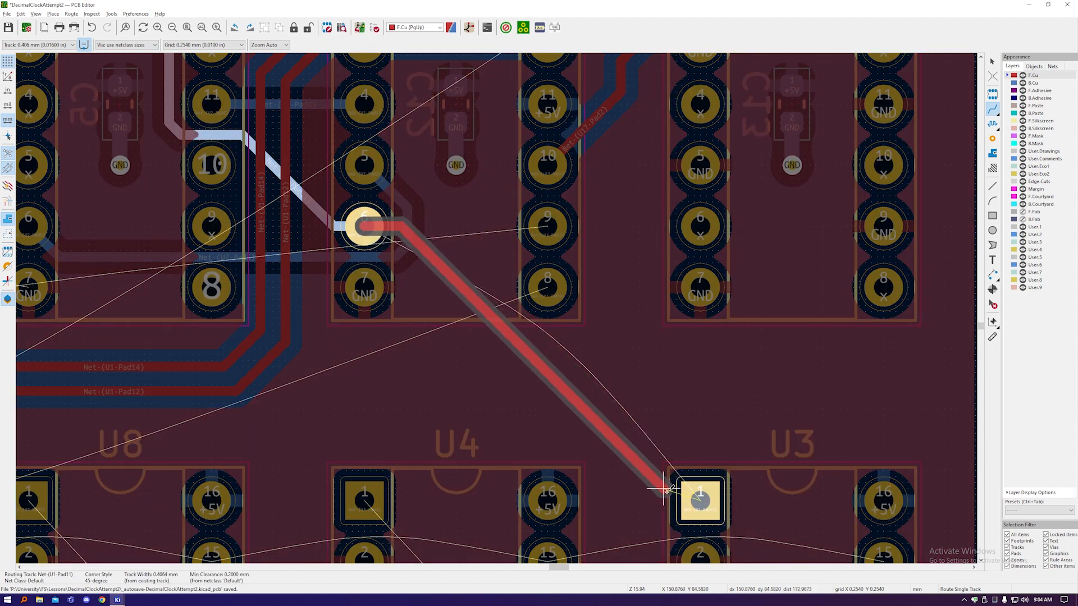
{"action": "right_click", "coordinate": [559, 427]}
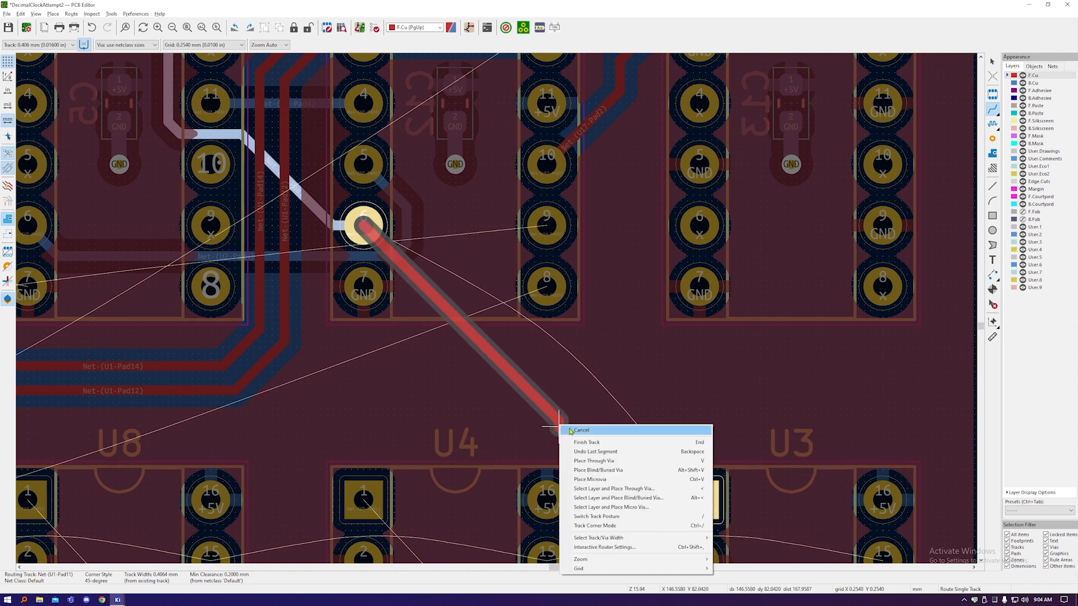
{"action": "left_click", "coordinate": [571, 431]}
Step: Route an F.Cu track from U3's pad 1 to U2's pad 6 and straighten its upper part into one diagonal
{"action": "left_click", "coordinate": [696, 493]}
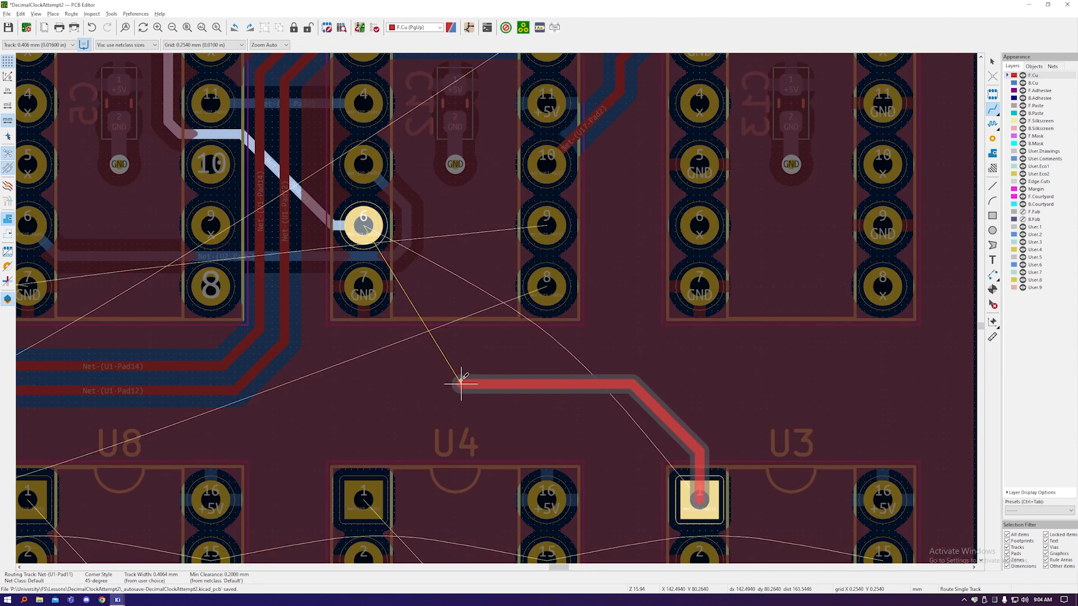
{"action": "left_click", "coordinate": [497, 390]}
{"action": "left_click", "coordinate": [443, 298]}
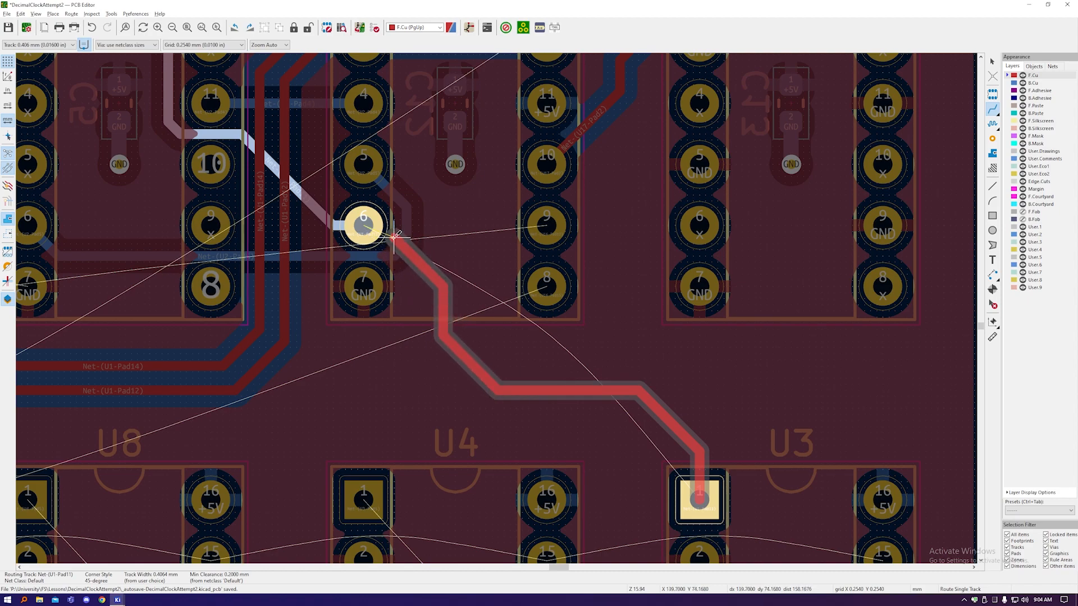
{"action": "left_click", "coordinate": [364, 226]}
{"action": "scroll", "coordinate": [449, 305], "scroll_direction": "up", "scroll_amount": 3}
{"action": "key", "text": "d"}
{"action": "left_click", "coordinate": [444, 299]}
{"action": "left_click", "coordinate": [435, 373]}
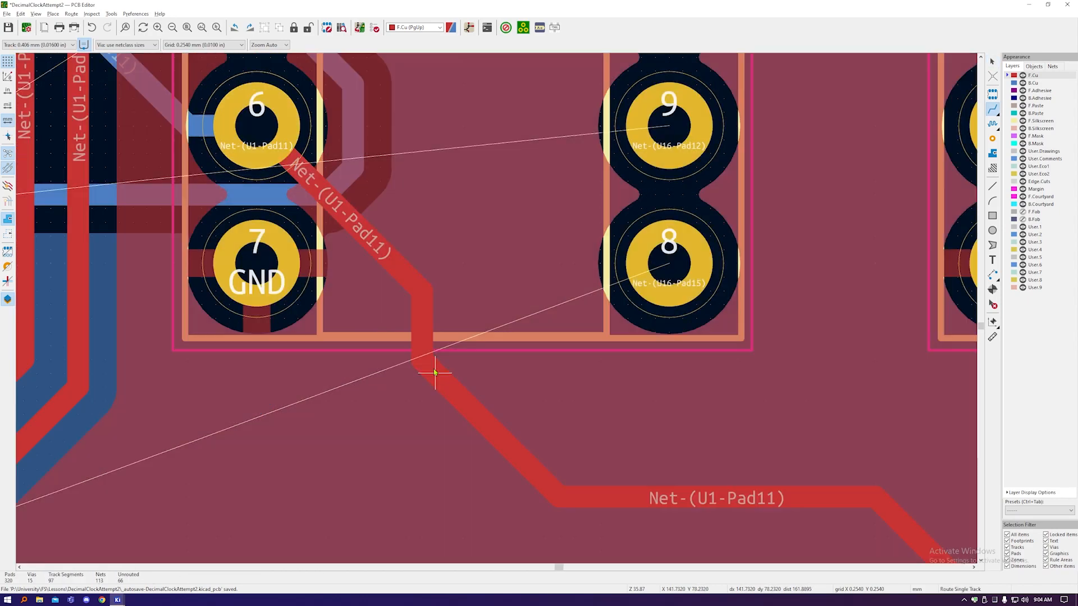
{"action": "scroll", "coordinate": [435, 372], "scroll_direction": "down", "scroll_amount": 6}
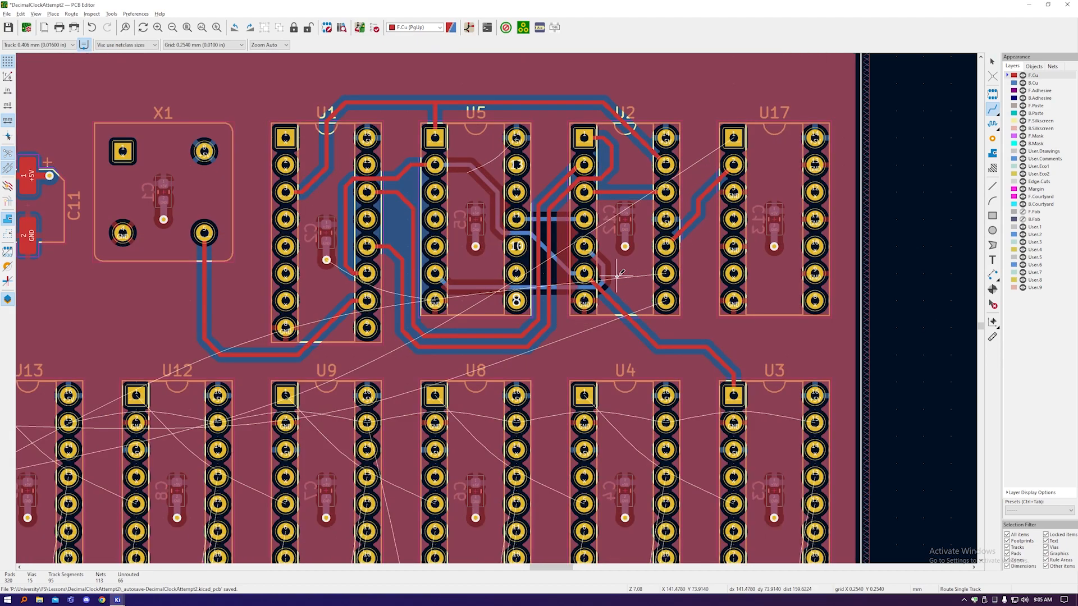
Step: Route a B.Cu track from U2's pad 8 along the gap between the two IC rows to U16's pad 15
{"action": "scroll", "coordinate": [616, 276], "scroll_direction": "up", "scroll_amount": 1}
{"action": "scroll", "coordinate": [769, 269], "scroll_direction": "down", "scroll_amount": 1}
{"action": "scroll", "coordinate": [733, 263], "scroll_direction": "down", "scroll_amount": 1}
{"action": "scroll", "coordinate": [734, 264], "scroll_direction": "up", "scroll_amount": 1}
{"action": "scroll", "coordinate": [733, 264], "scroll_direction": "down", "scroll_amount": 1}
{"action": "key", "text": "Page_Down"}
{"action": "left_click", "coordinate": [722, 287]}
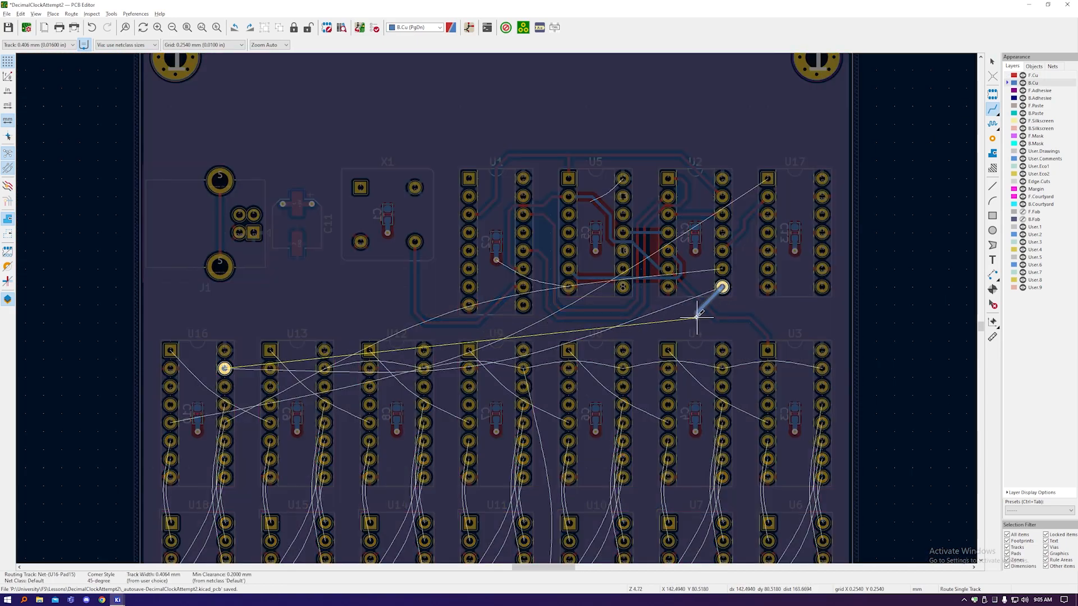
{"action": "left_click", "coordinate": [224, 367]}
Step: Route a B.Cu track from U2's pad 9 parallel to the pad 8 track between the IC rows to U16's pad 12
{"action": "left_click", "coordinate": [723, 269]}
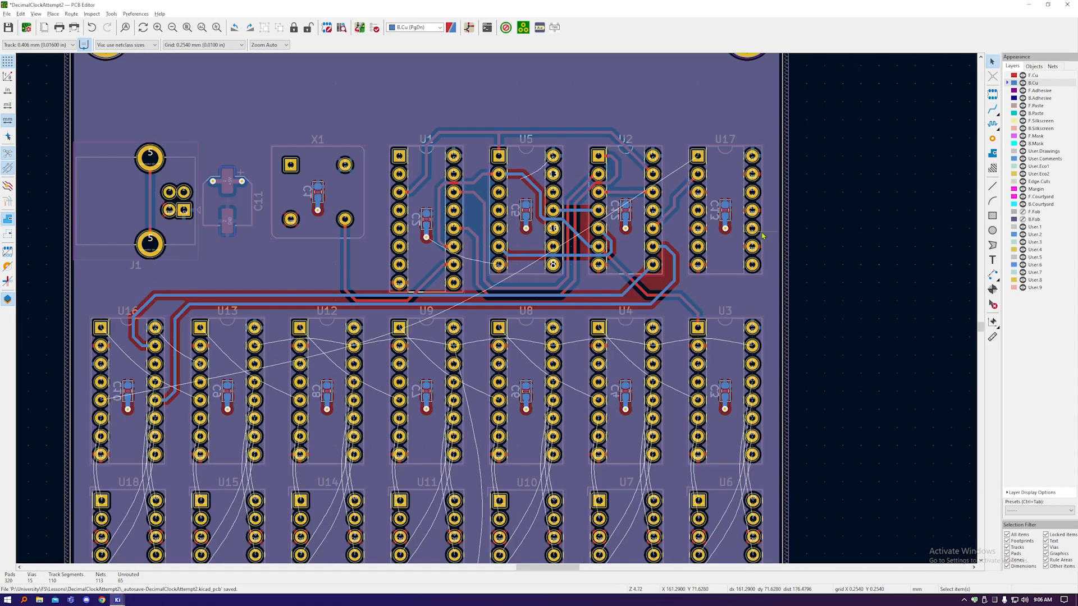
{"action": "scroll", "coordinate": [452, 304], "scroll_direction": "up", "scroll_amount": 2}
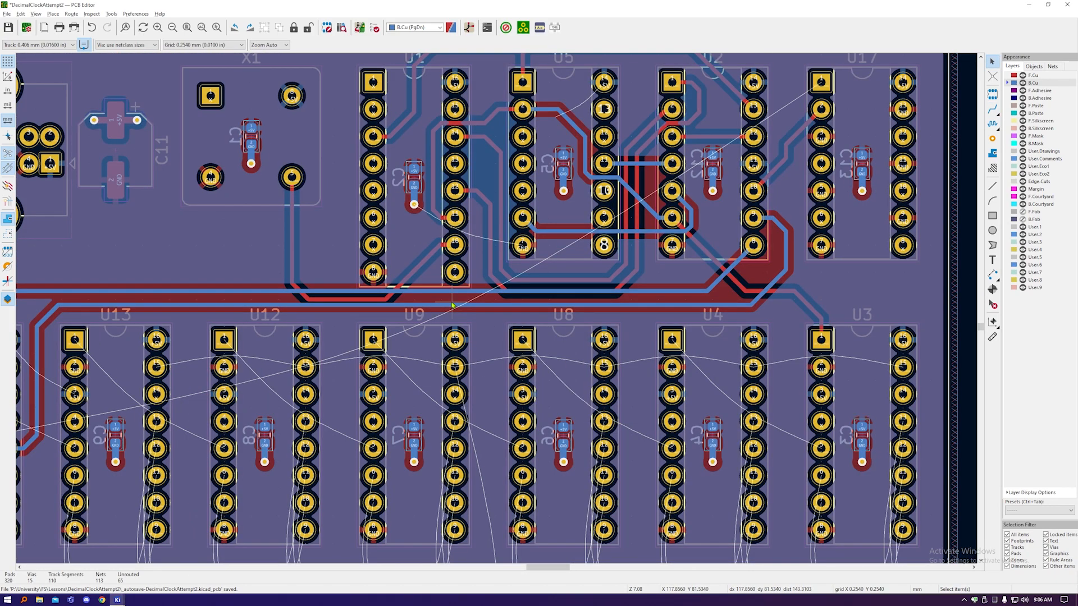
{"action": "scroll", "coordinate": [554, 293], "scroll_direction": "up", "scroll_amount": 4}
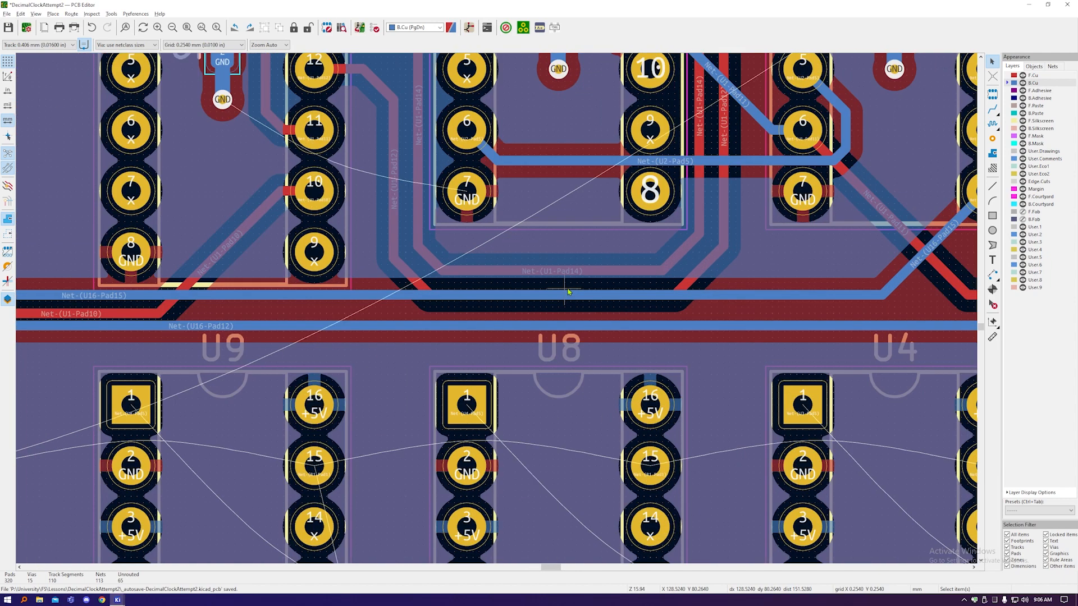
{"action": "left_click", "coordinate": [568, 294]}
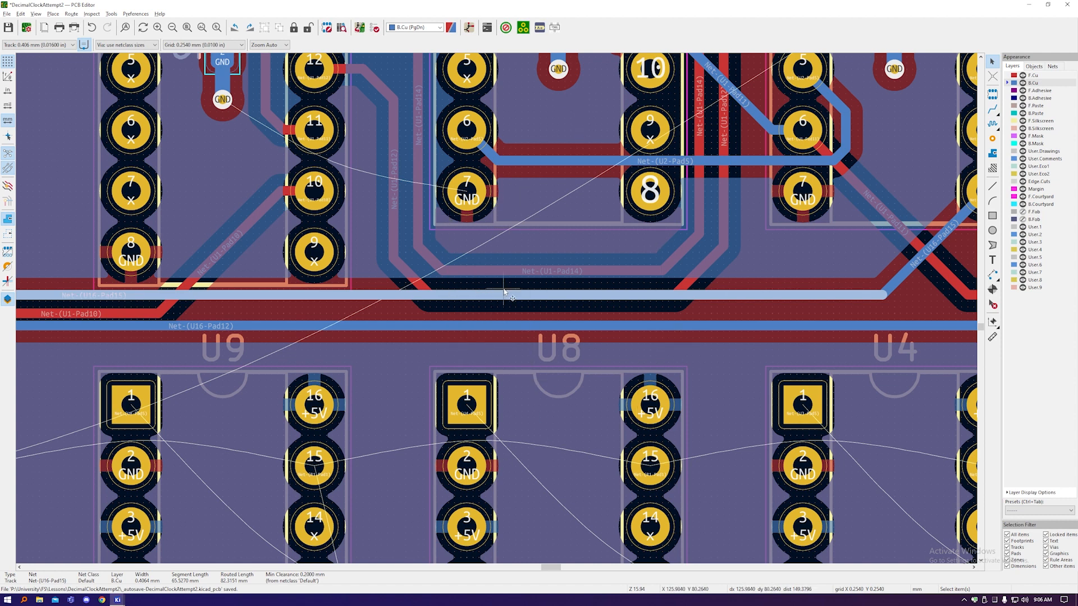
{"action": "scroll", "coordinate": [504, 291], "scroll_direction": "down", "scroll_amount": 5}
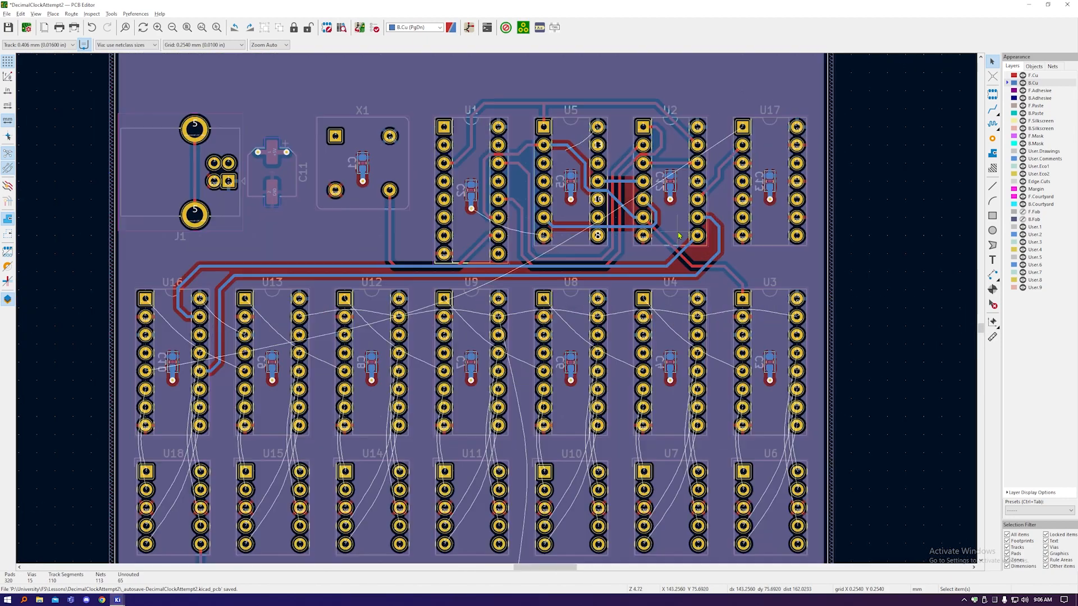
Step: Route a B.Cu track from U17's pad 1 parallel to the two long tracks, between U16's pads 12 and 11, to U16's pad 5
{"action": "key", "text": "x"}
{"action": "left_click", "coordinate": [742, 127]}
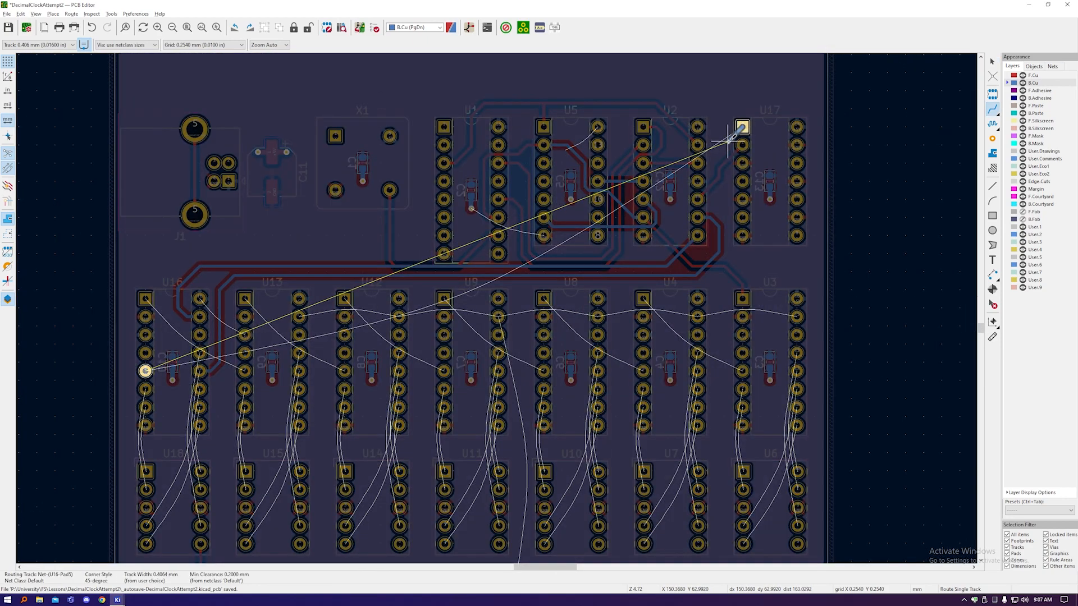
{"action": "scroll", "coordinate": [187, 381], "scroll_direction": "up", "scroll_amount": 2}
{"action": "left_click", "coordinate": [92, 358]}
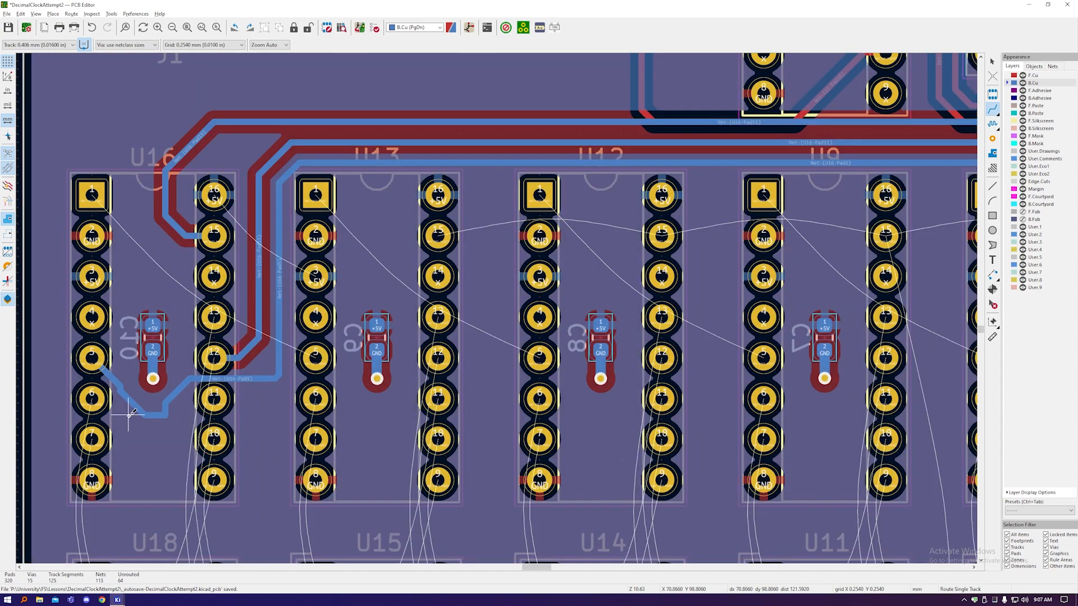
{"action": "scroll", "coordinate": [129, 416], "scroll_direction": "up", "scroll_amount": 4}
{"action": "right_click", "coordinate": [130, 417]}
{"action": "key", "text": "Escape"}
{"action": "scroll", "coordinate": [423, 371], "scroll_direction": "down", "scroll_amount": 1}
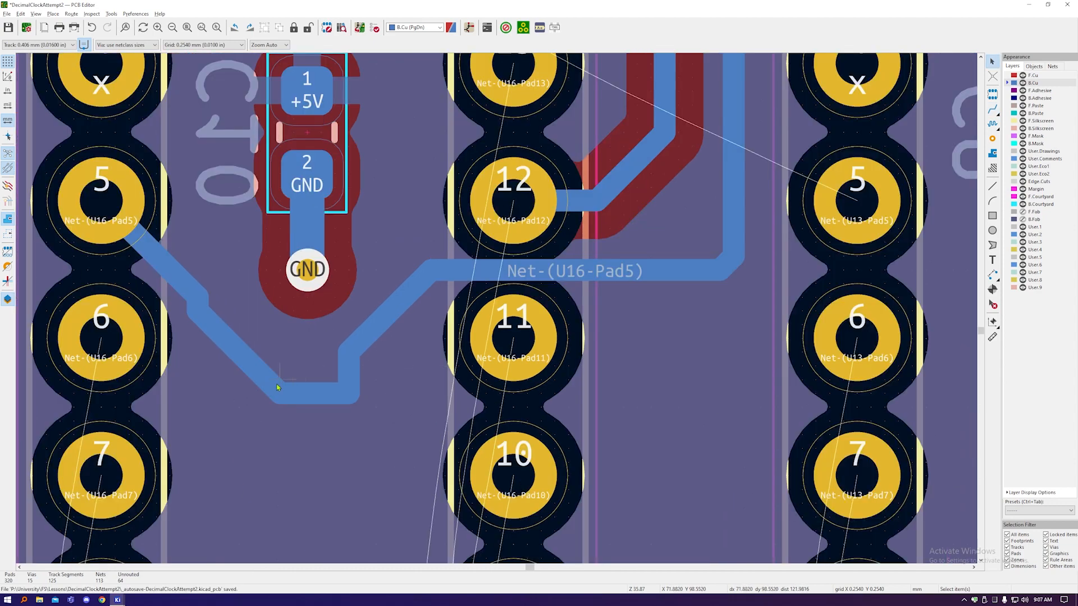
Step: Straighten the diagonal leaving U16's pad 5 and delete the kinked track segments below C10
{"action": "left_click", "coordinate": [232, 335]}
{"action": "left_click_drag", "start_coordinate": [236, 344], "coordinate": [299, 393]}
{"action": "left_click", "coordinate": [348, 395]}
{"action": "left_click", "coordinate": [372, 400]}
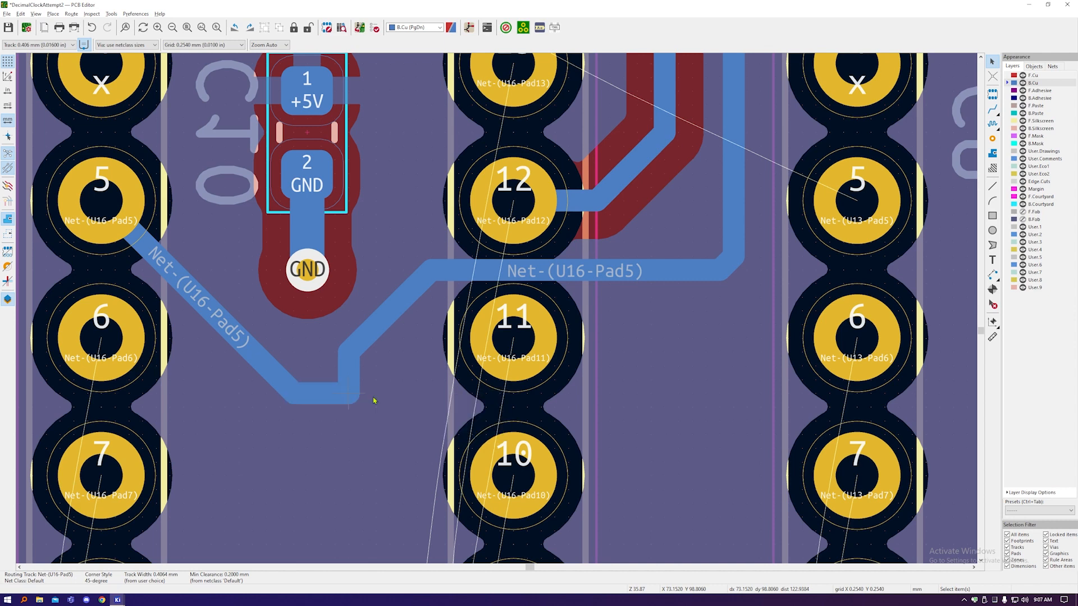
{"action": "key", "text": "Delete"}
{"action": "key", "text": "Delete"}
{"action": "left_click", "coordinate": [352, 356]}
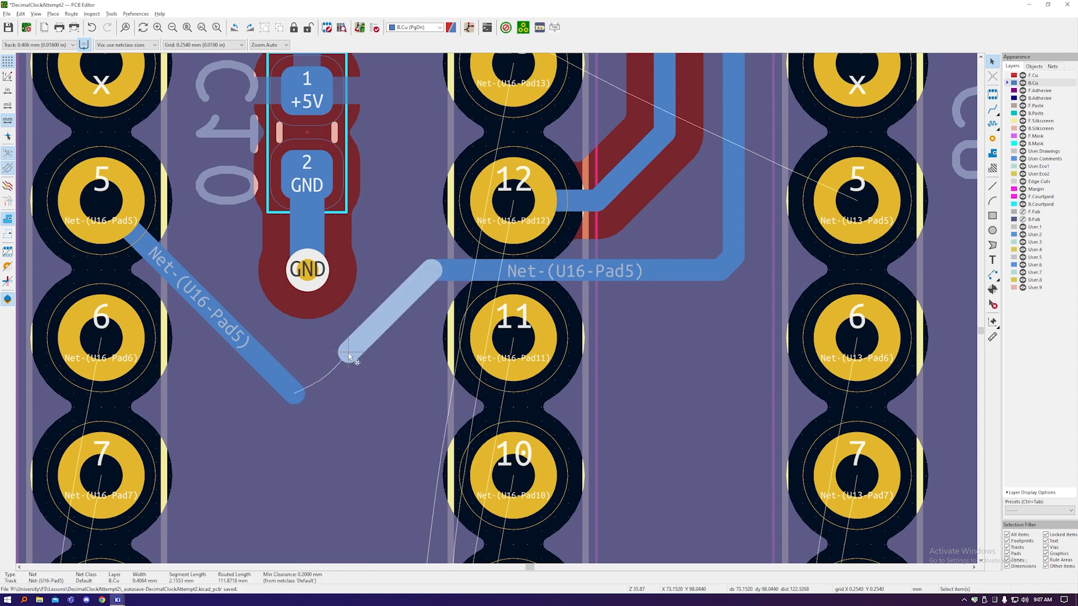
{"action": "left_click_drag", "start_coordinate": [352, 356], "coordinate": [294, 394]}
{"action": "left_click", "coordinate": [333, 363]}
{"action": "key", "text": "Delete"}
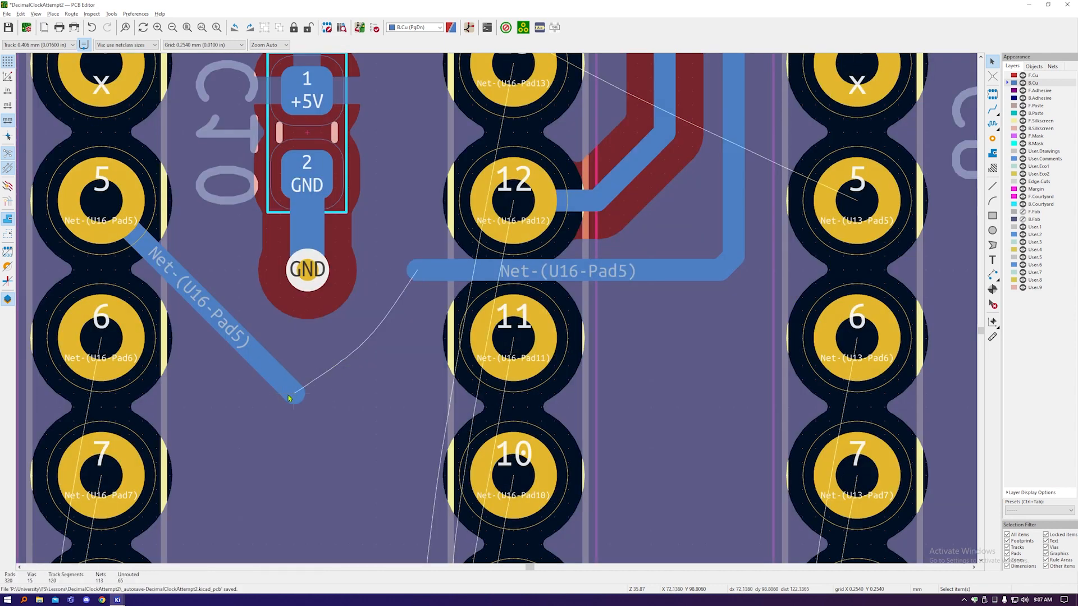
Step: Join the open ends of U16's pad 5 track on B.Cu, move the joining segment closer to C10's GND via and refill the zones
{"action": "left_click", "coordinate": [294, 393]}
{"action": "left_click", "coordinate": [993, 111]}
{"action": "left_click", "coordinate": [294, 393]}
{"action": "left_click", "coordinate": [417, 270]}
{"action": "scroll", "coordinate": [492, 291], "scroll_direction": "down", "scroll_amount": 2}
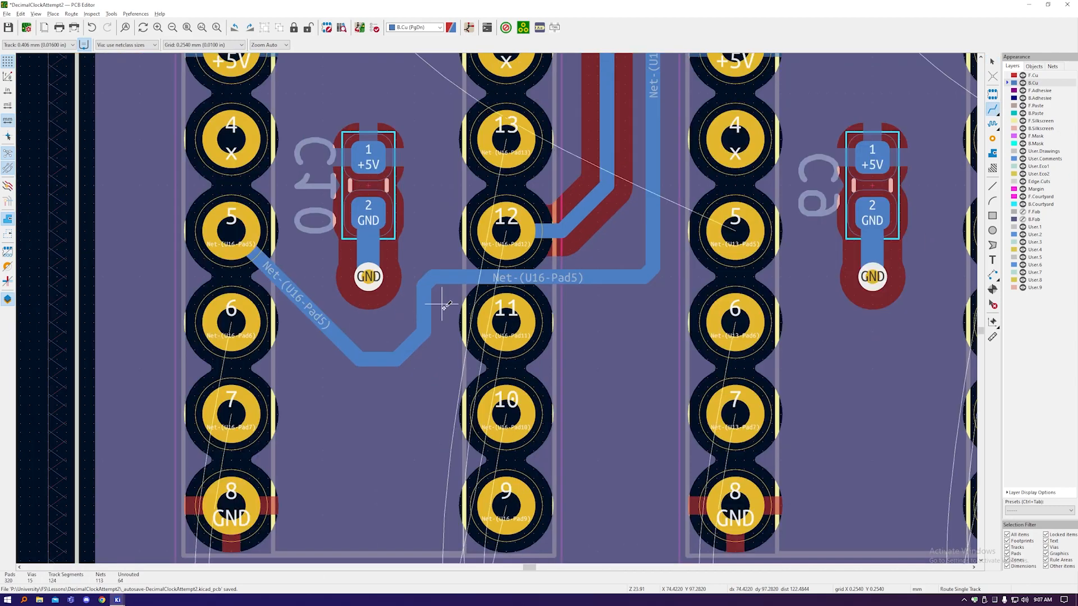
{"action": "key", "text": "Escape"}
{"action": "left_click_drag", "start_coordinate": [387, 360], "coordinate": [371, 332]}
{"action": "key", "text": "b"}
{"action": "scroll", "coordinate": [493, 343], "scroll_direction": "down", "scroll_amount": 5}
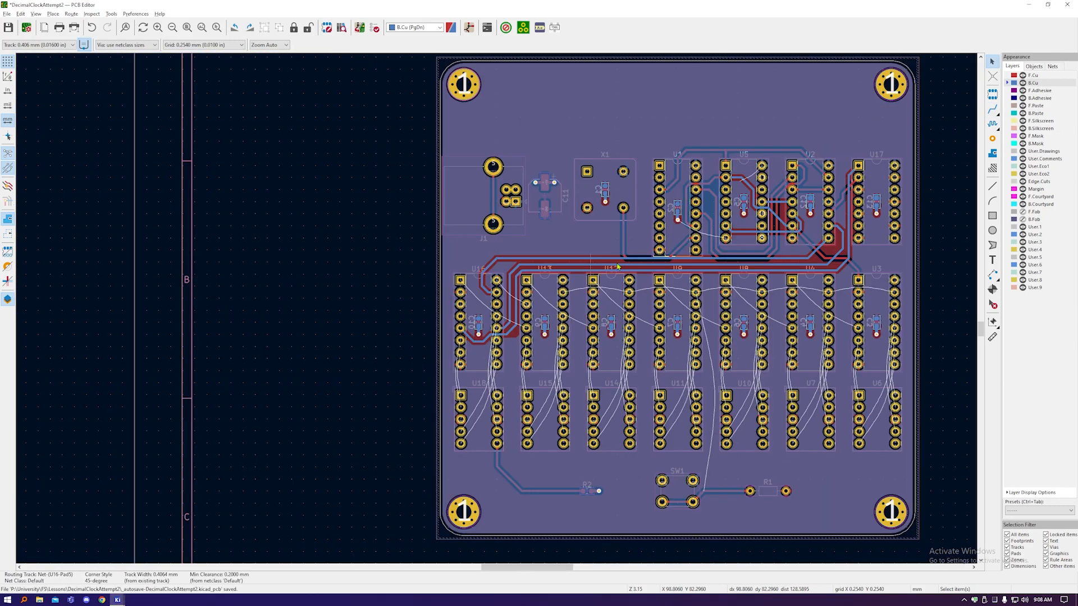
Step: Shift the diagonal of U16's pad 15 track and the two vertical B.Cu tracks between U16 and U13 closer to U16, and refill the zones
{"action": "scroll", "coordinate": [758, 249], "scroll_direction": "up", "scroll_amount": 3}
{"action": "left_click_drag", "start_coordinate": [717, 303], "coordinate": [733, 321]}
{"action": "key", "text": "b"}
{"action": "scroll", "coordinate": [733, 319], "scroll_direction": "down", "scroll_amount": 3}
{"action": "scroll", "coordinate": [331, 365], "scroll_direction": "up", "scroll_amount": 3}
{"action": "left_click_drag", "start_coordinate": [447, 243], "coordinate": [453, 249]}
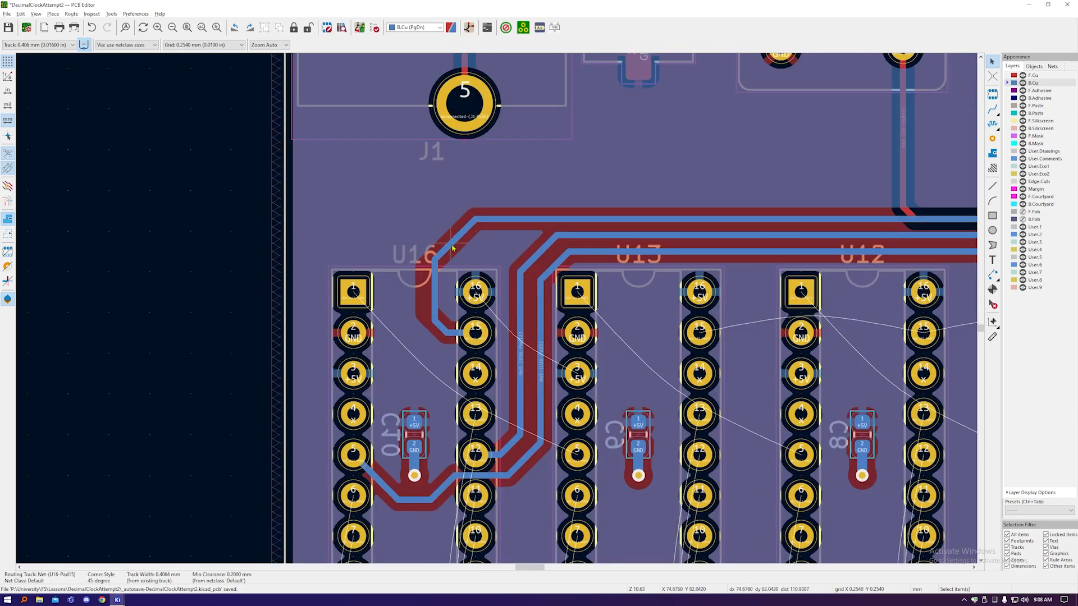
{"action": "key", "text": "b"}
{"action": "left_click", "coordinate": [534, 259]}
{"action": "left_click_drag", "start_coordinate": [520, 308], "coordinate": [516, 315]}
{"action": "key", "text": "b"}
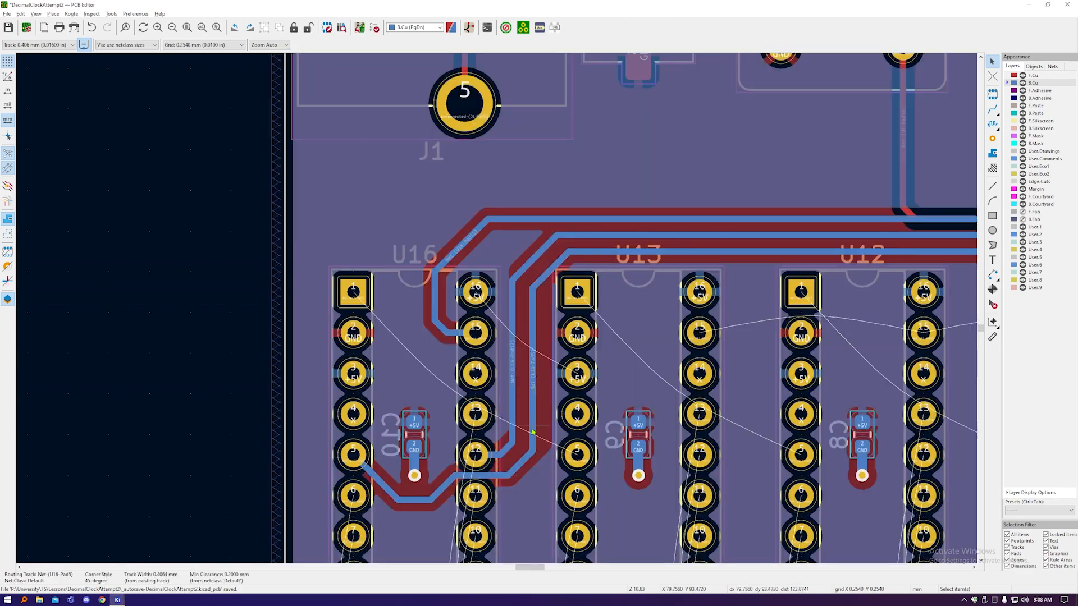
Step: Nudge segments of the long parallel B.Cu tracks, including the diagonal at U16's pad 12, to even out their spacing
{"action": "scroll", "coordinate": [437, 500], "scroll_direction": "up", "scroll_amount": 1}
{"action": "scroll", "coordinate": [436, 500], "scroll_direction": "down", "scroll_amount": 4}
{"action": "scroll", "coordinate": [865, 426], "scroll_direction": "up", "scroll_amount": 4}
{"action": "left_click_drag", "start_coordinate": [481, 350], "coordinate": [464, 317]}
{"action": "left_click_drag", "start_coordinate": [488, 212], "coordinate": [474, 238]}
{"action": "left_click_drag", "start_coordinate": [466, 313], "coordinate": [457, 308]}
{"action": "scroll", "coordinate": [545, 319], "scroll_direction": "down", "scroll_amount": 4}
{"action": "scroll", "coordinate": [84, 444], "scroll_direction": "up", "scroll_amount": 5}
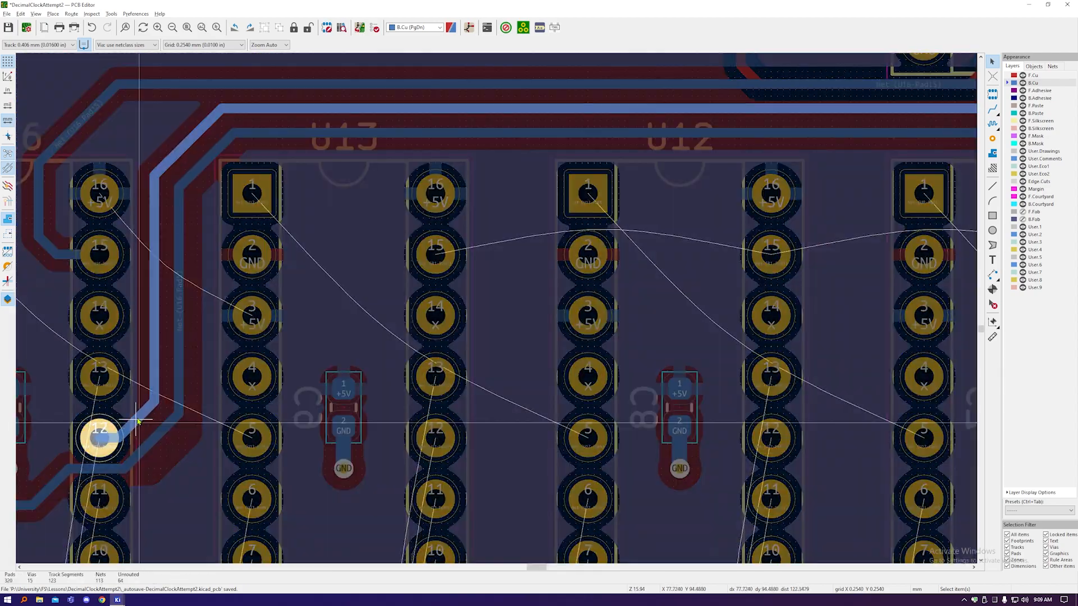
{"action": "left_click_drag", "start_coordinate": [137, 420], "coordinate": [143, 419]}
{"action": "scroll", "coordinate": [143, 420], "scroll_direction": "down", "scroll_amount": 4}
{"action": "scroll", "coordinate": [484, 357], "scroll_direction": "up", "scroll_amount": 3}
Step: Fine-tune the bends of the B.Cu tracks running down between U2 and U17 above U3
{"action": "left_click_drag", "start_coordinate": [487, 357], "coordinate": [488, 328]}
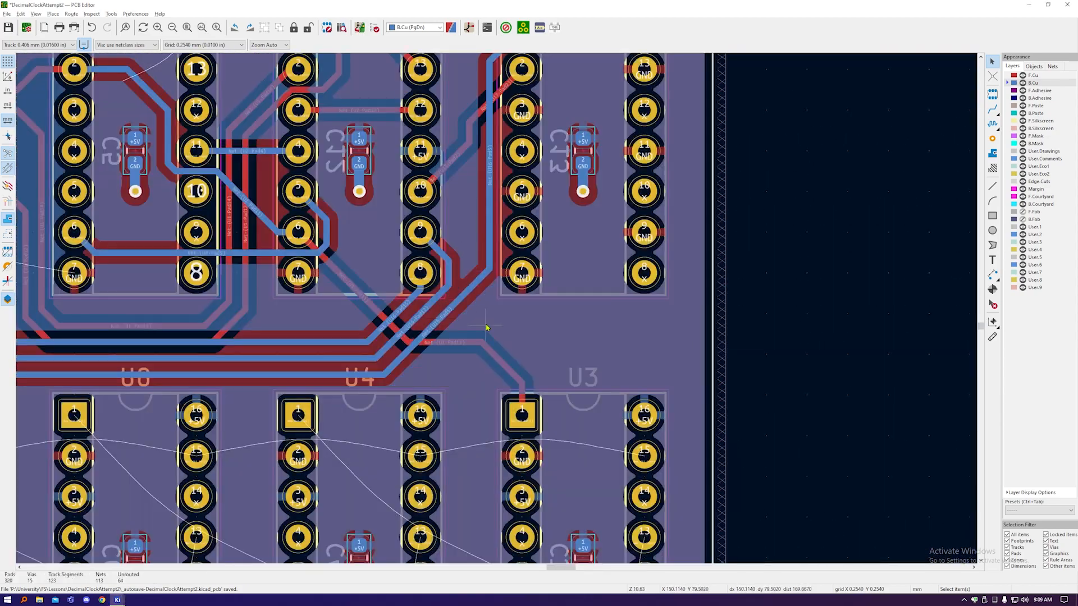
{"action": "middle_click_drag", "start_coordinate": [476, 219], "coordinate": [520, 265]}
{"action": "left_click_drag", "start_coordinate": [514, 264], "coordinate": [520, 270]}
{"action": "scroll", "coordinate": [545, 294], "scroll_direction": "down", "scroll_amount": 2}
{"action": "scroll", "coordinate": [668, 231], "scroll_direction": "down", "scroll_amount": 3}
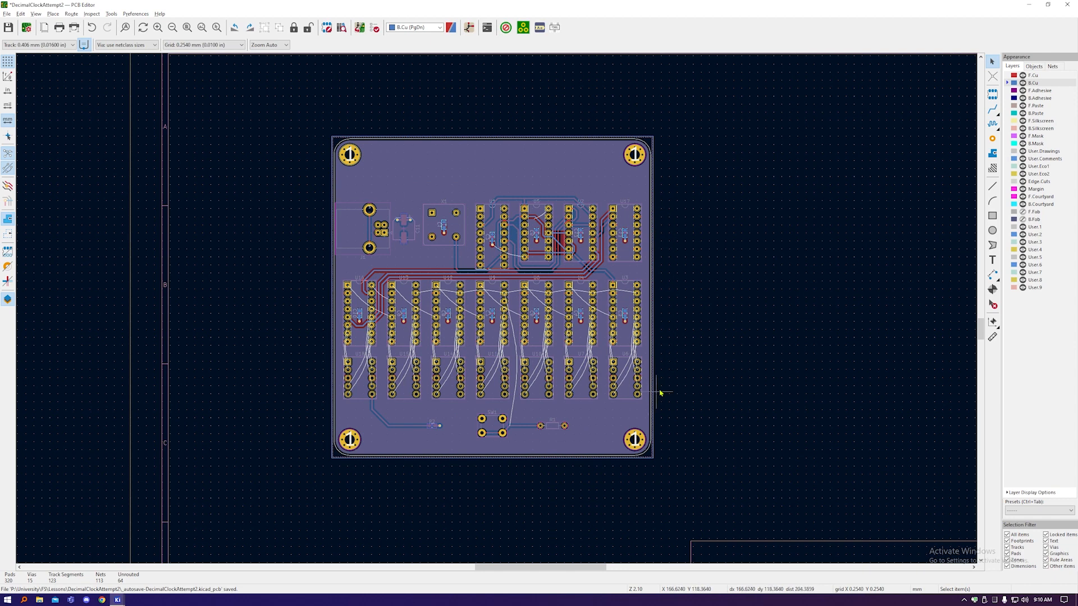
Step: Route F.Cu tracks from U6's pad 10 to U3's pad 10 and from U6's pad 9 to U3's pad 12 near the board's edge
{"action": "scroll", "coordinate": [634, 326], "scroll_direction": "up", "scroll_amount": 3}
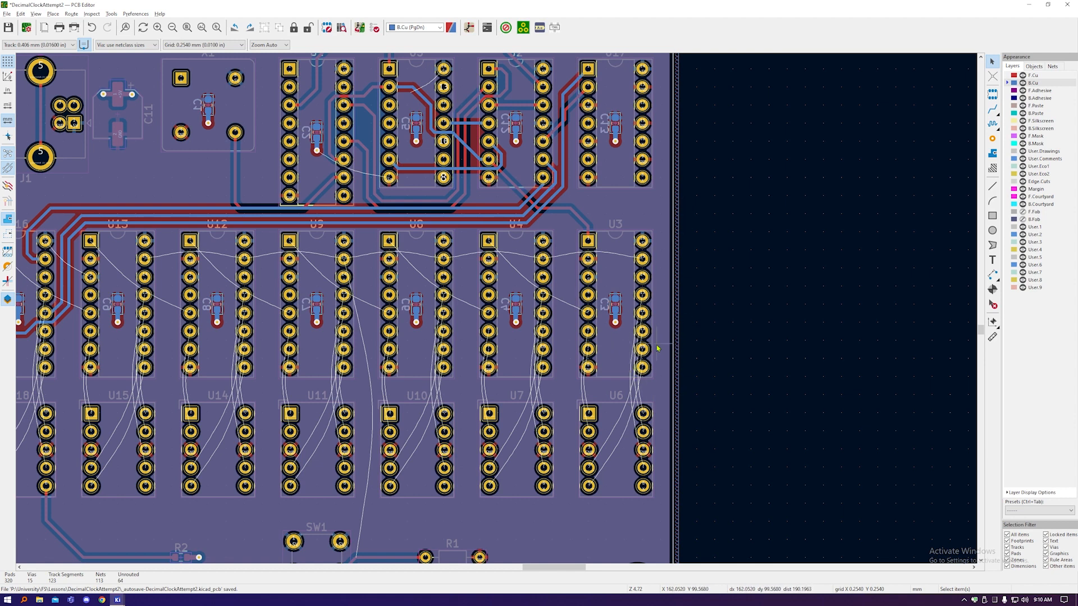
{"action": "scroll", "coordinate": [663, 368], "scroll_direction": "up", "scroll_amount": 2}
{"action": "scroll", "coordinate": [529, 111], "scroll_direction": "down", "scroll_amount": 2}
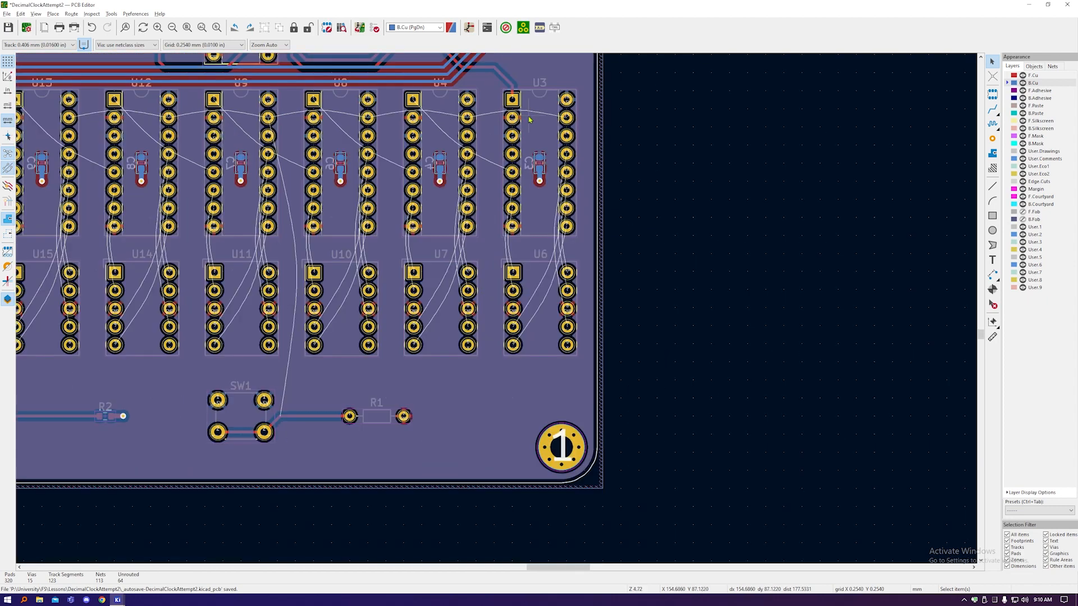
{"action": "scroll", "coordinate": [545, 112], "scroll_direction": "up", "scroll_amount": 1}
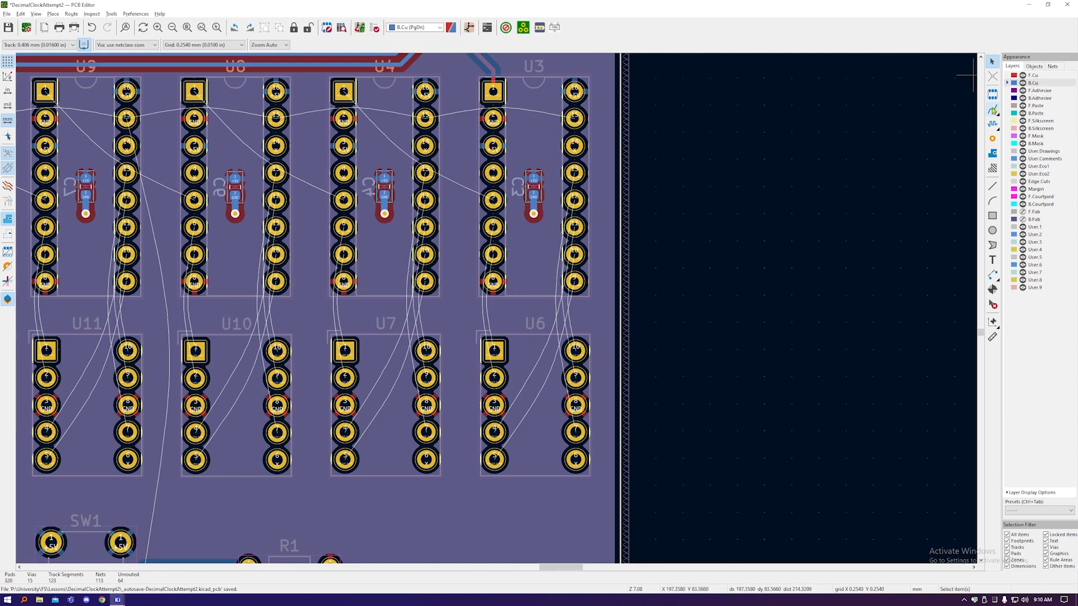
{"action": "left_click", "coordinate": [1037, 77]}
{"action": "left_click", "coordinate": [993, 109]}
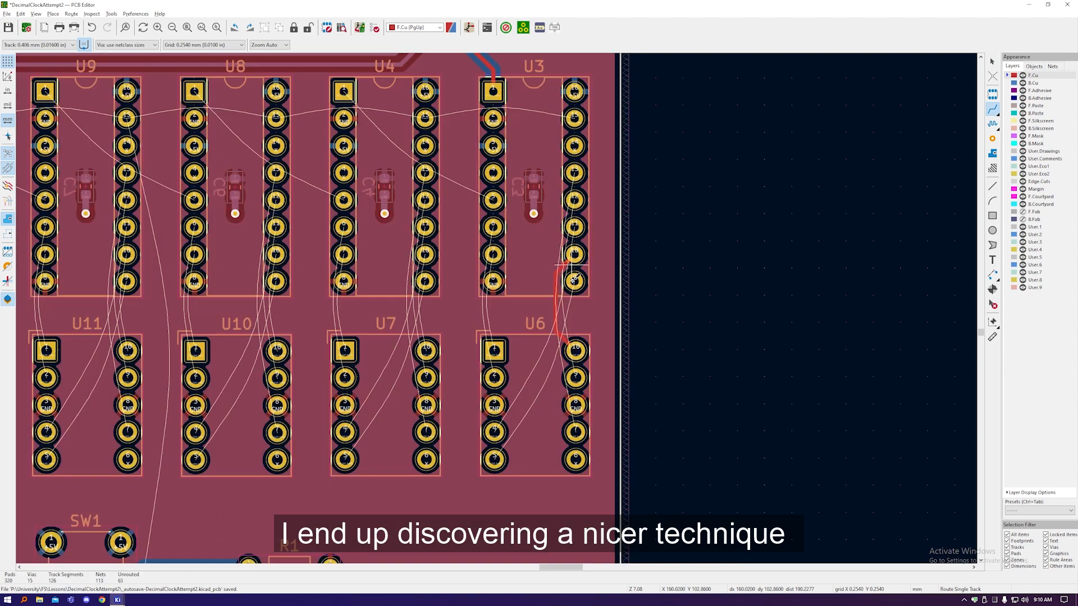
{"action": "scroll", "coordinate": [533, 320], "scroll_direction": "up", "scroll_amount": 2}
{"action": "left_click", "coordinate": [579, 412]}
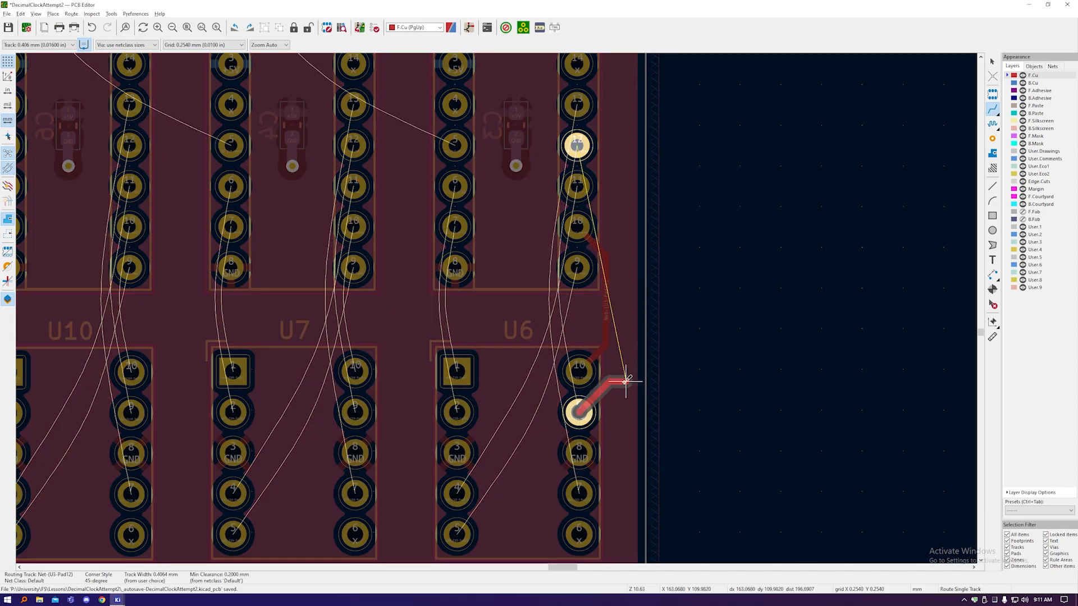
{"action": "left_click", "coordinate": [578, 146]}
Step: Route F.Cu tracks from U3's pad 9 to U6's pad 5 and from U3's pad 11 to U6's pad 4
{"action": "left_click", "coordinate": [577, 268]}
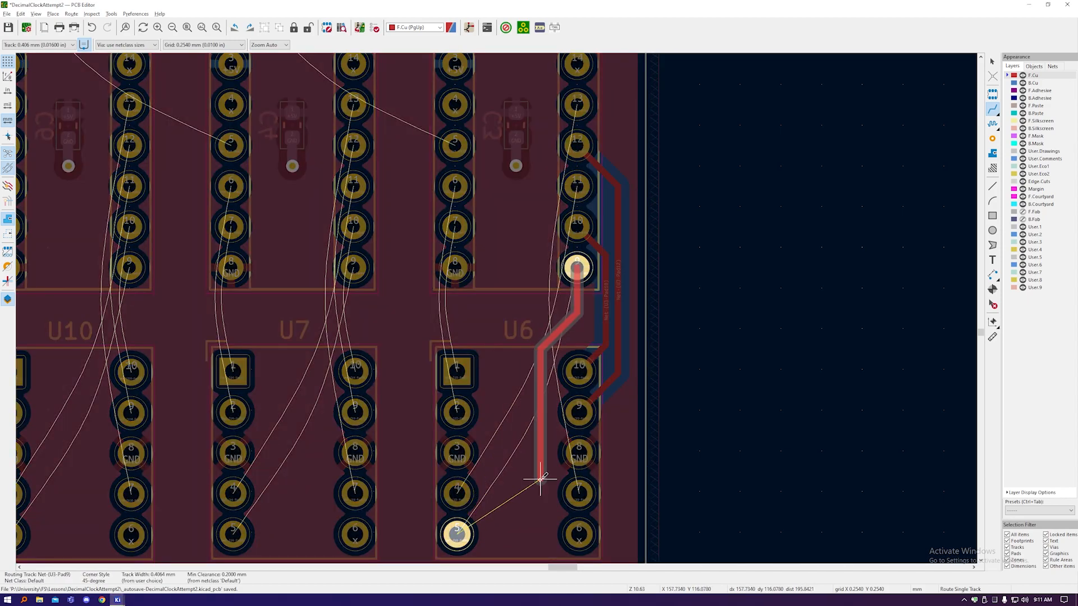
{"action": "left_click", "coordinate": [457, 534]}
{"action": "left_click", "coordinate": [578, 186]}
{"action": "left_click", "coordinate": [457, 495]}
{"action": "left_click", "coordinate": [577, 105]}
{"action": "key", "text": "Escape"}
{"action": "key", "text": "Escape"}
Step: Move the vertical segment of U3's pad 12 track closer to the pad 10 track
{"action": "scroll", "coordinate": [599, 284], "scroll_direction": "up", "scroll_amount": 2}
{"action": "left_click", "coordinate": [608, 281]}
{"action": "scroll", "coordinate": [616, 272], "scroll_direction": "down", "scroll_amount": 4}
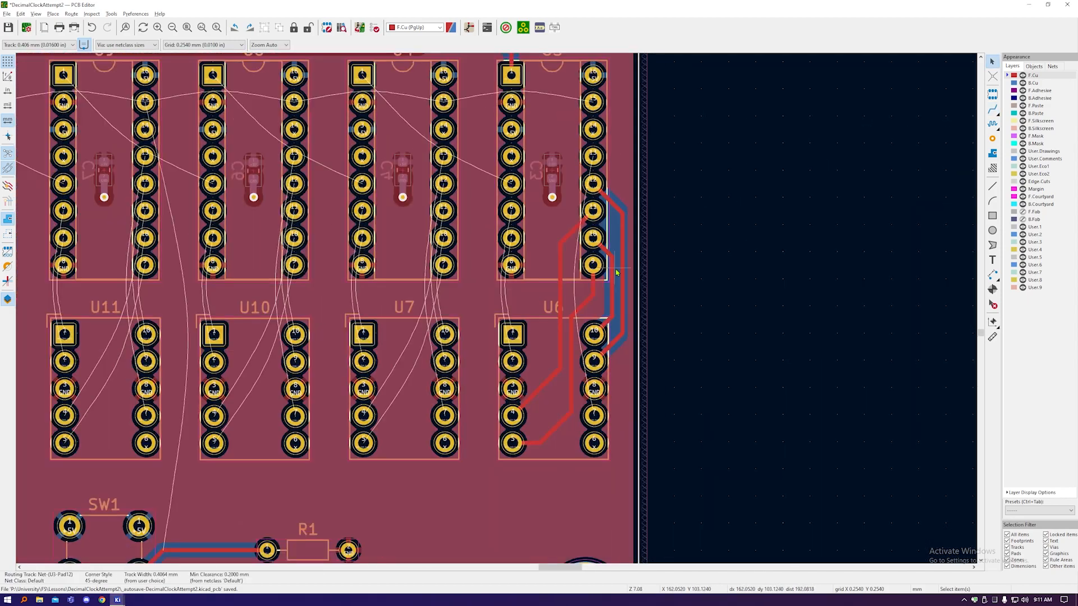
{"action": "scroll", "coordinate": [616, 272], "scroll_direction": "up", "scroll_amount": 2}
{"action": "left_click_drag", "start_coordinate": [633, 281], "coordinate": [629, 329]}
{"action": "key", "text": "x"}
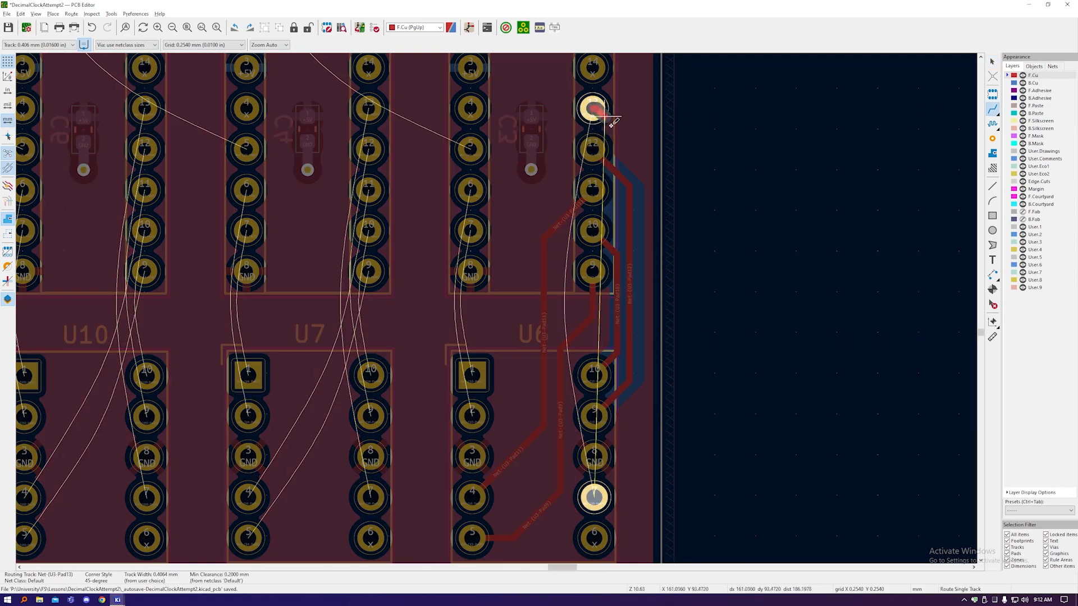
{"action": "right_click", "coordinate": [635, 181]}
{"action": "left_click", "coordinate": [654, 188]}
Step: Route a B.Cu track from U3's pad 13 to U6's pad 7 and refill the zones
{"action": "scroll", "coordinate": [653, 190], "scroll_direction": "down", "scroll_amount": 2}
{"action": "scroll", "coordinate": [611, 272], "scroll_direction": "up", "scroll_amount": 2}
{"action": "key", "text": "Page_Down"}
{"action": "left_click", "coordinate": [614, 67]}
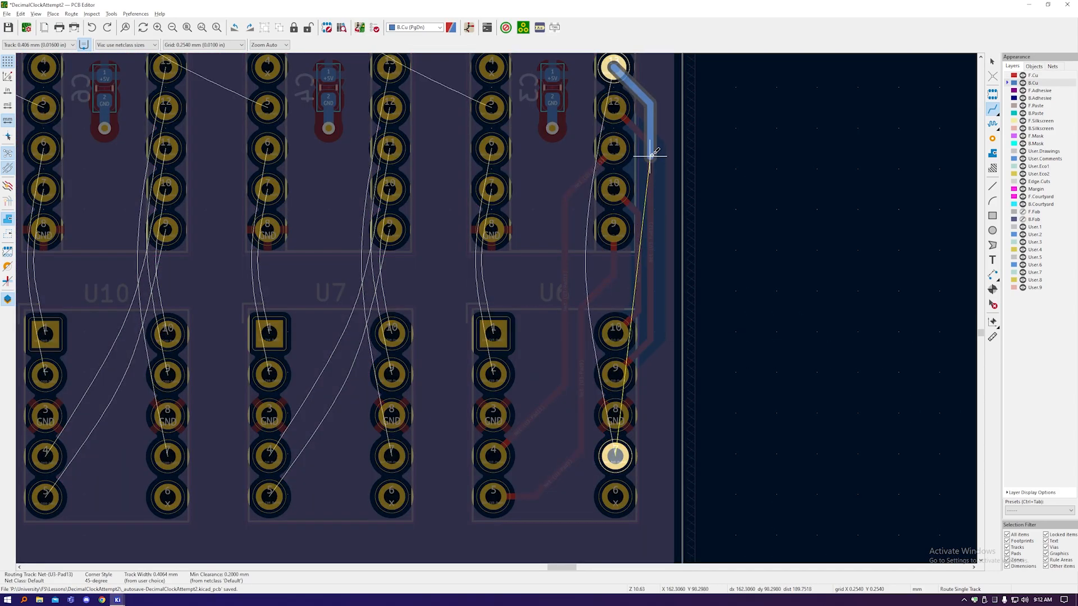
{"action": "left_click", "coordinate": [616, 456]}
{"action": "key", "text": "b"}
Step: Shift the diagonals of U3's pad 9 F.Cu track so they leave directly from U3's pad 9 and U6's pad 5, and refill the zones
{"action": "left_click", "coordinate": [1033, 76]}
{"action": "scroll", "coordinate": [609, 391], "scroll_direction": "down", "scroll_amount": 2}
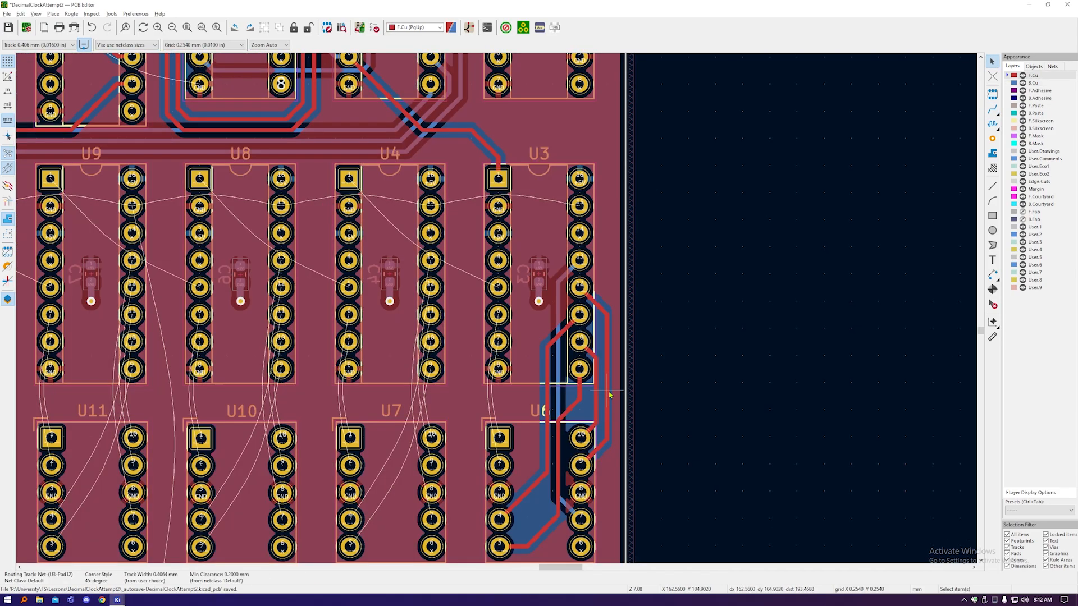
{"action": "key", "text": "Escape"}
{"action": "scroll", "coordinate": [670, 368], "scroll_direction": "up", "scroll_amount": 2}
{"action": "left_click_drag", "start_coordinate": [635, 283], "coordinate": [612, 276]}
{"action": "left_click_drag", "start_coordinate": [568, 416], "coordinate": [576, 423]}
{"action": "key", "text": "b"}
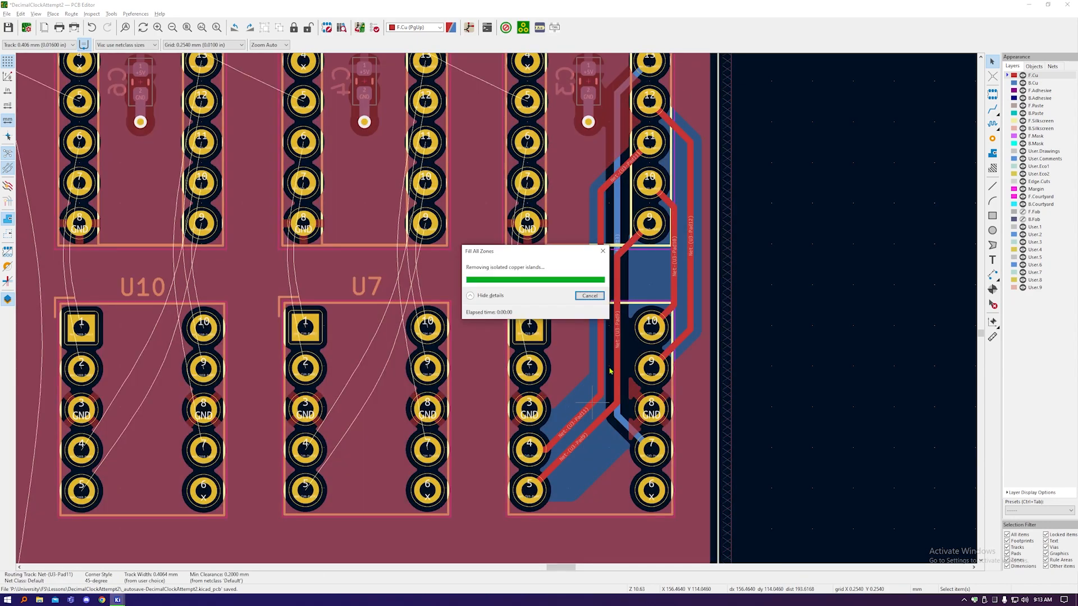
Step: Route F.Cu tracks from U6's pad 1 to U3's pad 7 and from U6's pad 2 to U3's pad 6, and refill the zones
{"action": "middle_click_drag", "start_coordinate": [611, 368], "coordinate": [598, 372]}
{"action": "left_click", "coordinate": [1033, 83]}
{"action": "left_click", "coordinate": [1033, 75]}
{"action": "middle_click_drag", "start_coordinate": [573, 332], "coordinate": [640, 369]}
{"action": "left_click", "coordinate": [992, 110]}
{"action": "left_click", "coordinate": [583, 369]}
{"action": "left_click", "coordinate": [581, 225]}
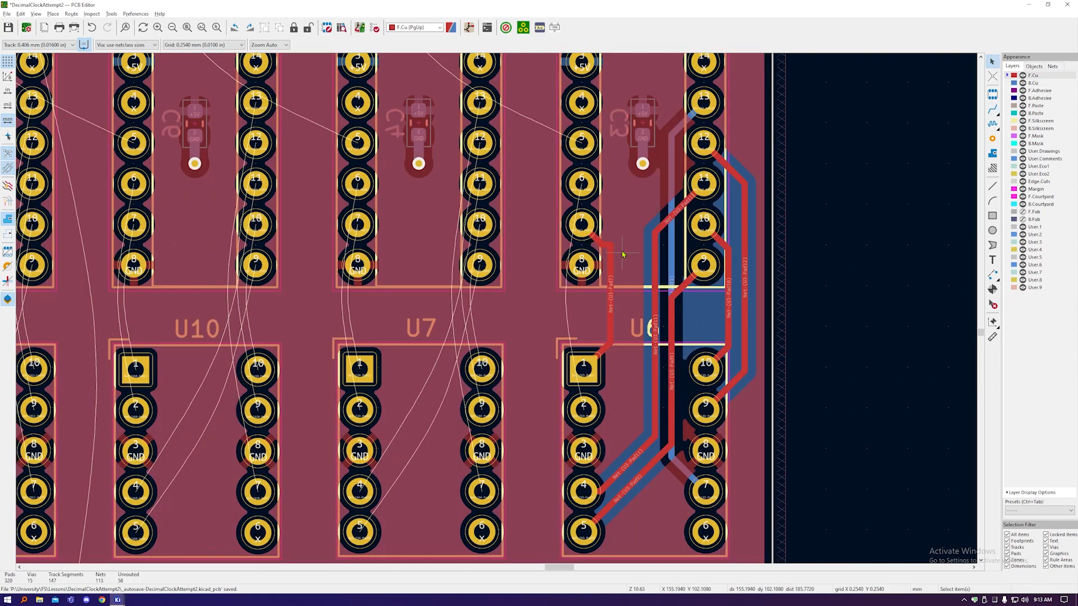
{"action": "left_click", "coordinate": [583, 410]}
{"action": "left_click", "coordinate": [582, 183]}
{"action": "key", "text": "b"}
{"action": "key", "text": "Escape"}
Step: Even out the spacing of U3's pad 6 and pad 7 tracks and nudge the pad 10 track's diagonal at U6's pad 10
{"action": "scroll", "coordinate": [620, 267], "scroll_direction": "up", "scroll_amount": 3}
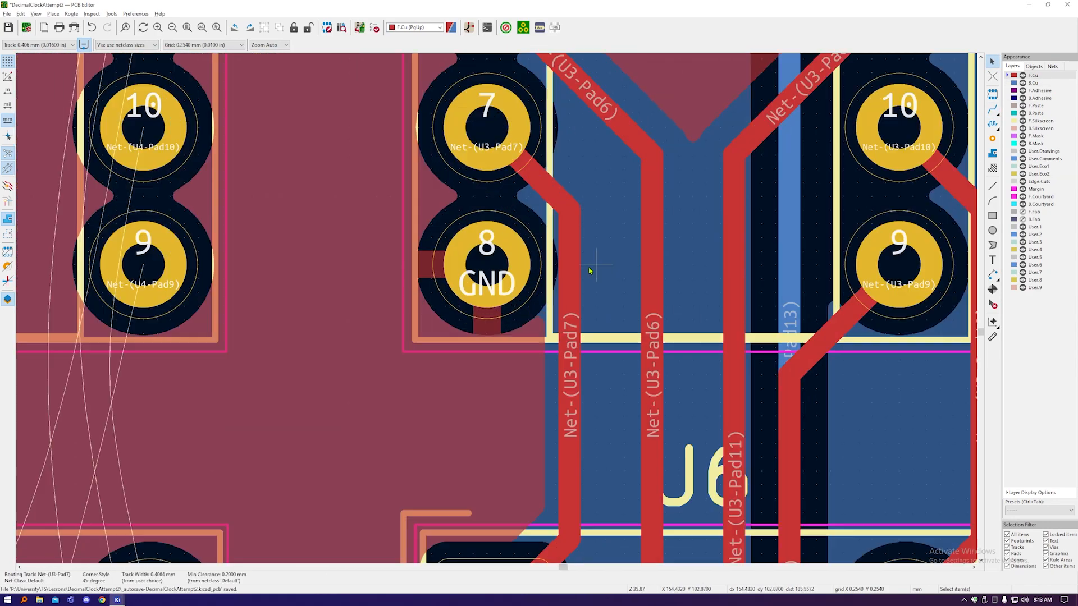
{"action": "scroll", "coordinate": [578, 187], "scroll_direction": "down", "scroll_amount": 2}
{"action": "left_click_drag", "start_coordinate": [567, 190], "coordinate": [580, 176]}
{"action": "left_click_drag", "start_coordinate": [564, 347], "coordinate": [575, 360]}
{"action": "middle_click_drag", "start_coordinate": [781, 191], "coordinate": [688, 233]}
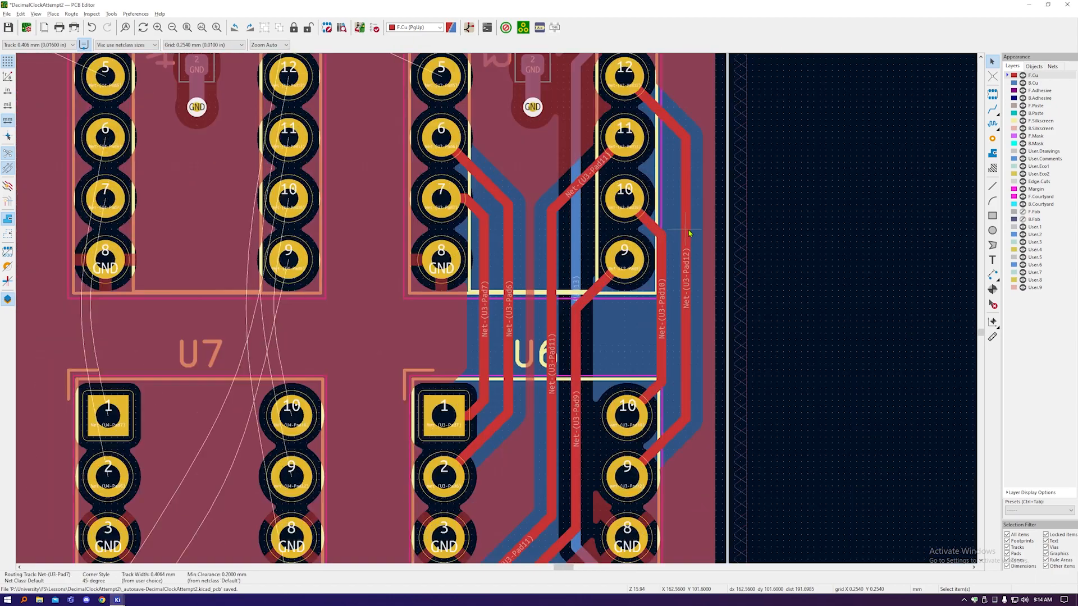
{"action": "left_click_drag", "start_coordinate": [652, 394], "coordinate": [657, 399]}
{"action": "scroll", "coordinate": [782, 212], "scroll_direction": "down", "scroll_amount": 2}
{"action": "scroll", "coordinate": [733, 337], "scroll_direction": "down", "scroll_amount": 1}
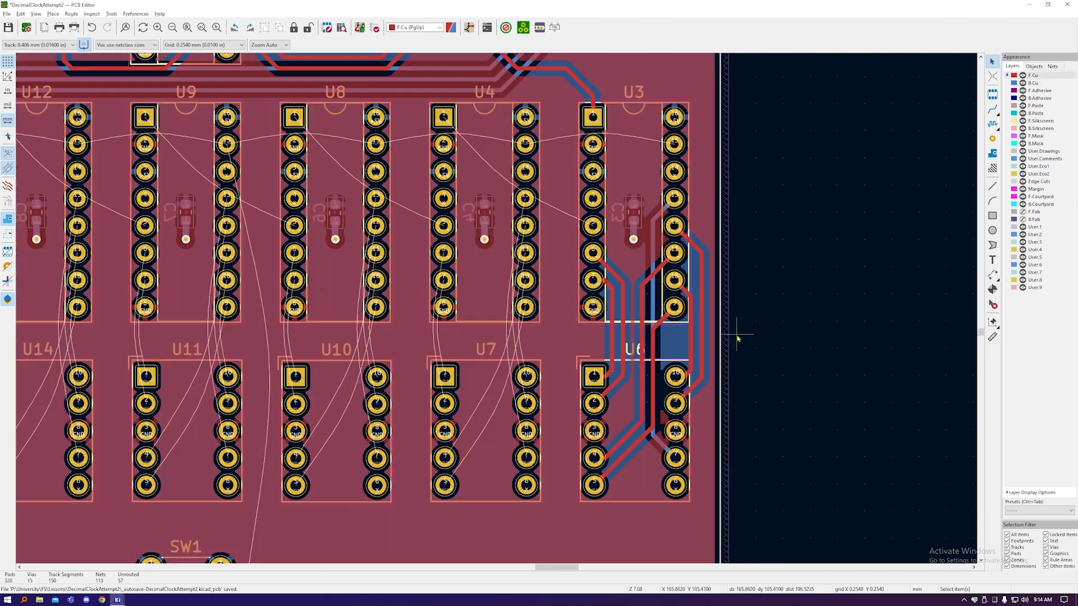
Step: Examine the tracks between U3 and U6 on B.Cu and F.Cu
{"action": "left_click", "coordinate": [1035, 84]}
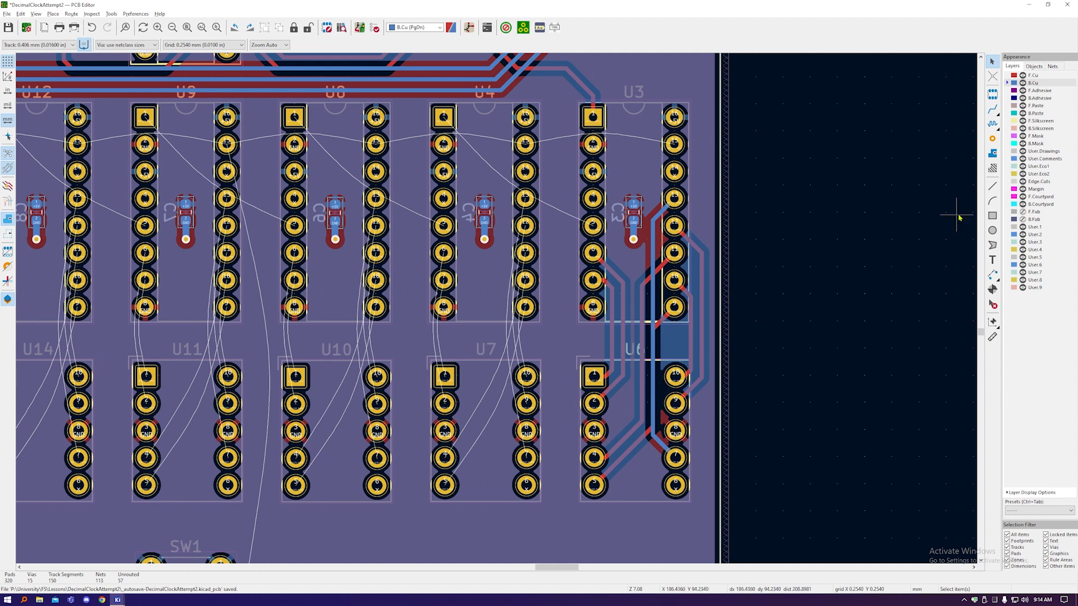
{"action": "left_click", "coordinate": [1059, 77]}
{"action": "scroll", "coordinate": [637, 428], "scroll_direction": "up", "scroll_amount": 1}
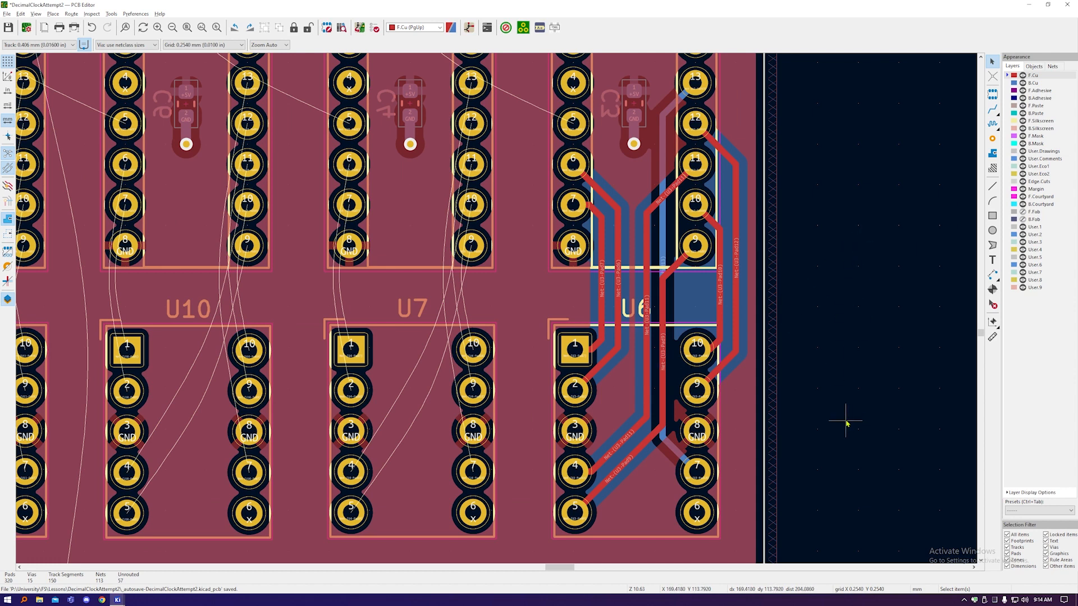
{"action": "scroll", "coordinate": [816, 500], "scroll_direction": "down", "scroll_amount": 1}
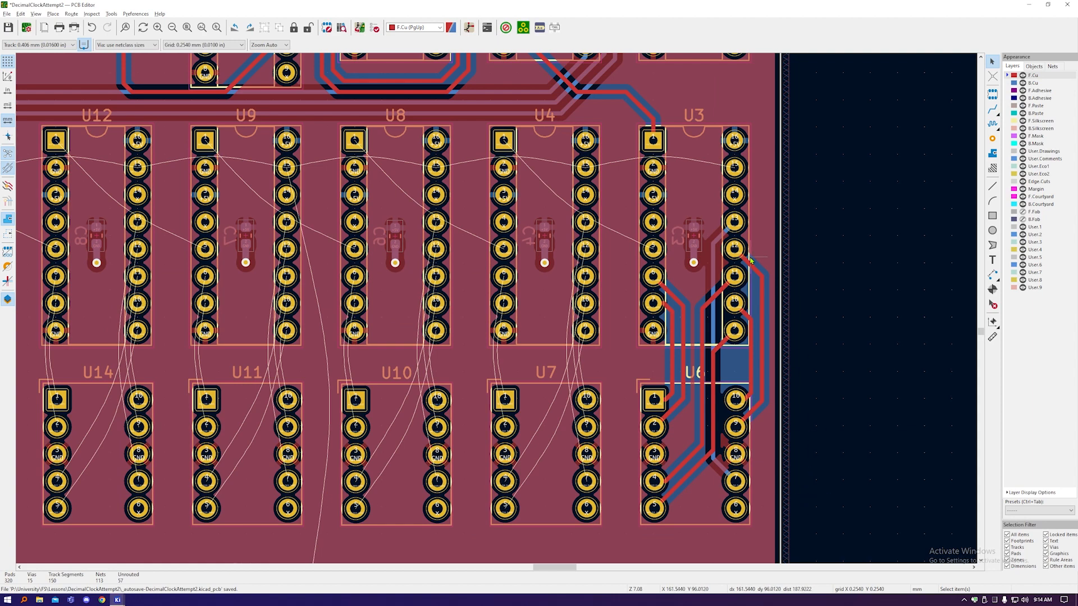
{"action": "scroll", "coordinate": [706, 138], "scroll_direction": "up", "scroll_amount": 1}
{"action": "left_click", "coordinate": [992, 109]}
{"action": "scroll", "coordinate": [736, 186], "scroll_direction": "down", "scroll_amount": 1}
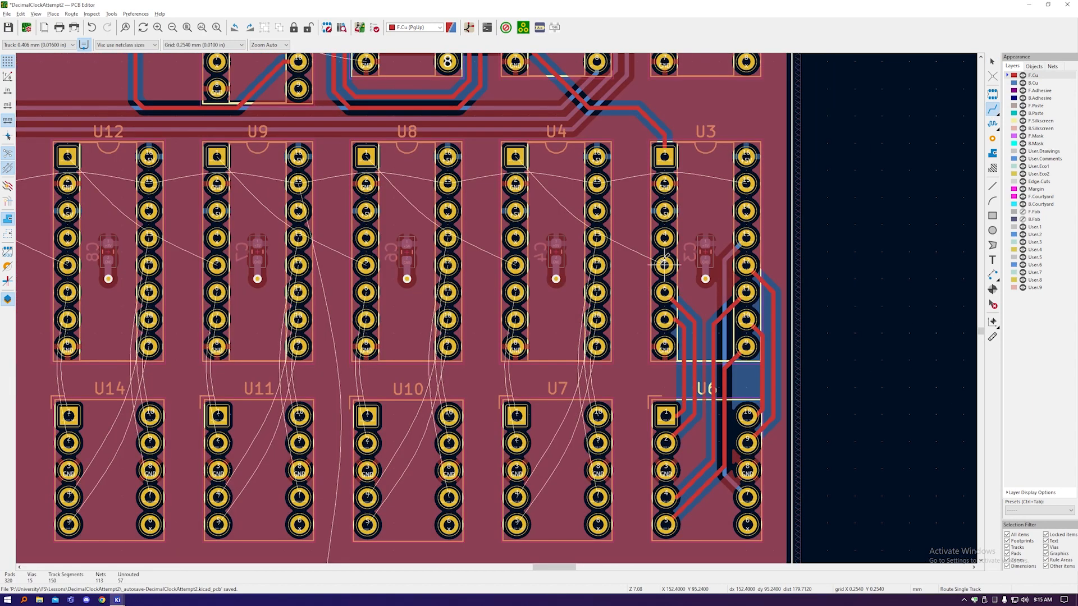
{"action": "key", "text": "Escape"}
{"action": "scroll", "coordinate": [768, 422], "scroll_direction": "up", "scroll_amount": 1}
{"action": "left_click", "coordinate": [767, 422]}
{"action": "key", "text": "u"}
{"action": "key", "text": "ctrl+c"}
{"action": "key", "text": "ctrl+v"}
{"action": "double_click", "coordinate": [912, 248]}
{"action": "key", "text": "Escape"}
{"action": "key", "text": "ctrl+z"}
Step: Copy all three segments of the track from U3's pad 12 to U6's pad 9 and paste them beside the board
{"action": "key", "text": "u"}
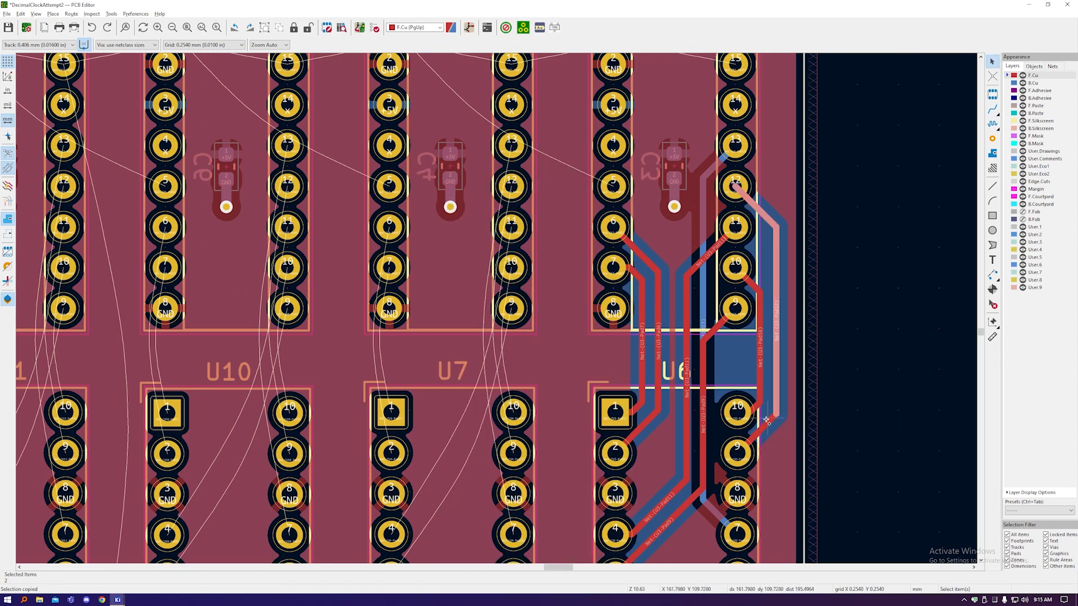
{"action": "left_click", "coordinate": [766, 420], "text": "shift"}
{"action": "key", "text": "ctrl+c"}
{"action": "key", "text": "ctrl+v"}
{"action": "scroll", "coordinate": [581, 290], "scroll_direction": "down", "scroll_amount": 3}
Step: Change the pasted track's net and move it so it joins U4's pad 12 to U7's pad 9
{"action": "double_click", "coordinate": [772, 288]}
{"action": "left_click", "coordinate": [534, 200]}
{"action": "left_click", "coordinate": [545, 240]}
{"action": "key", "text": "Return"}
{"action": "key", "text": "m"}
{"action": "left_click", "coordinate": [571, 331]}
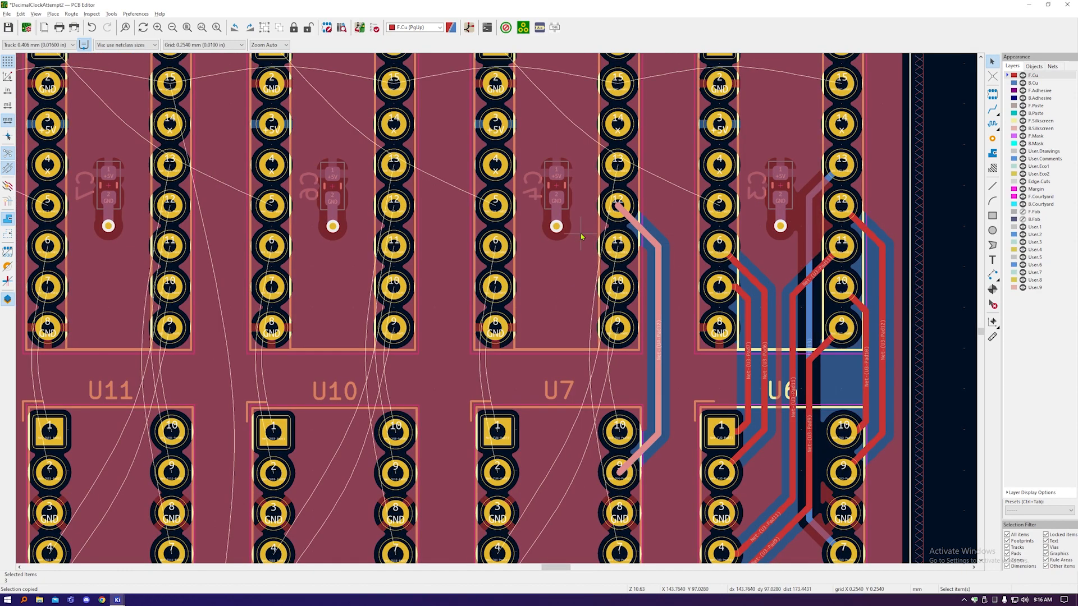
{"action": "scroll", "coordinate": [582, 237], "scroll_direction": "down", "scroll_amount": 2}
{"action": "scroll", "coordinate": [629, 250], "scroll_direction": "down", "scroll_amount": 1}
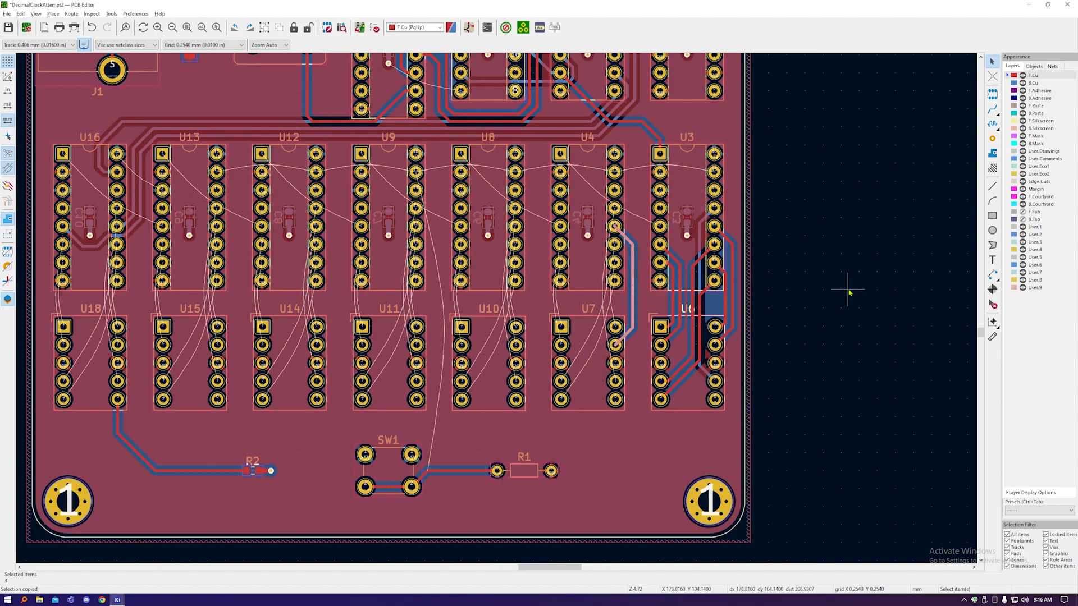
Step: Select the three segments of U3's pad 12 track again and paste another copy of them outside the board's edge
{"action": "left_click", "coordinate": [791, 299]}
{"action": "scroll", "coordinate": [760, 301], "scroll_direction": "up", "scroll_amount": 3}
{"action": "left_click", "coordinate": [650, 415]}
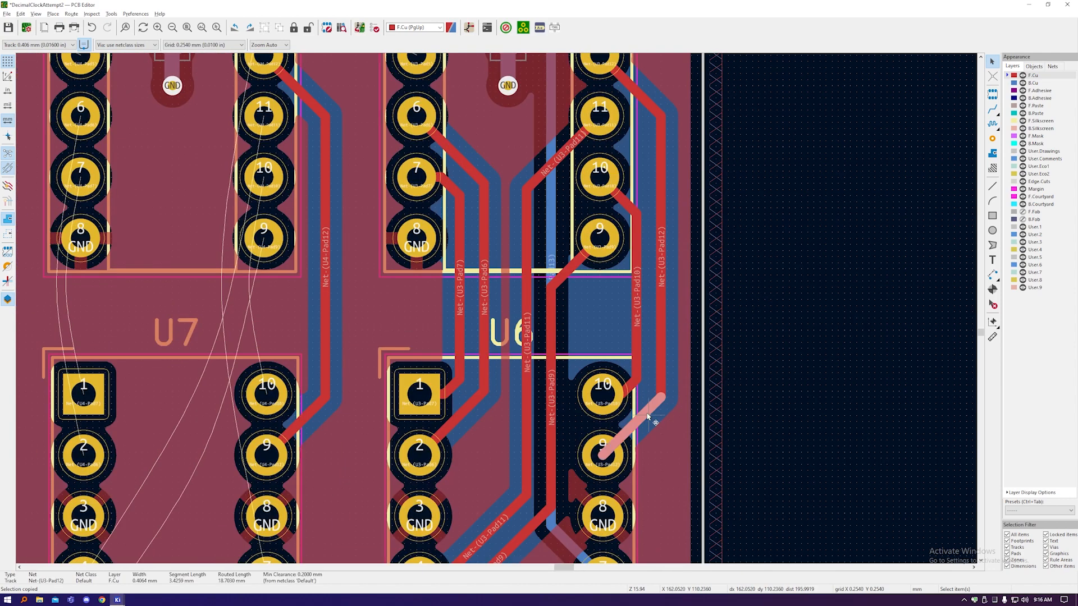
{"action": "left_click", "coordinate": [661, 367], "text": "shift"}
{"action": "left_click", "coordinate": [645, 98], "text": "shift"}
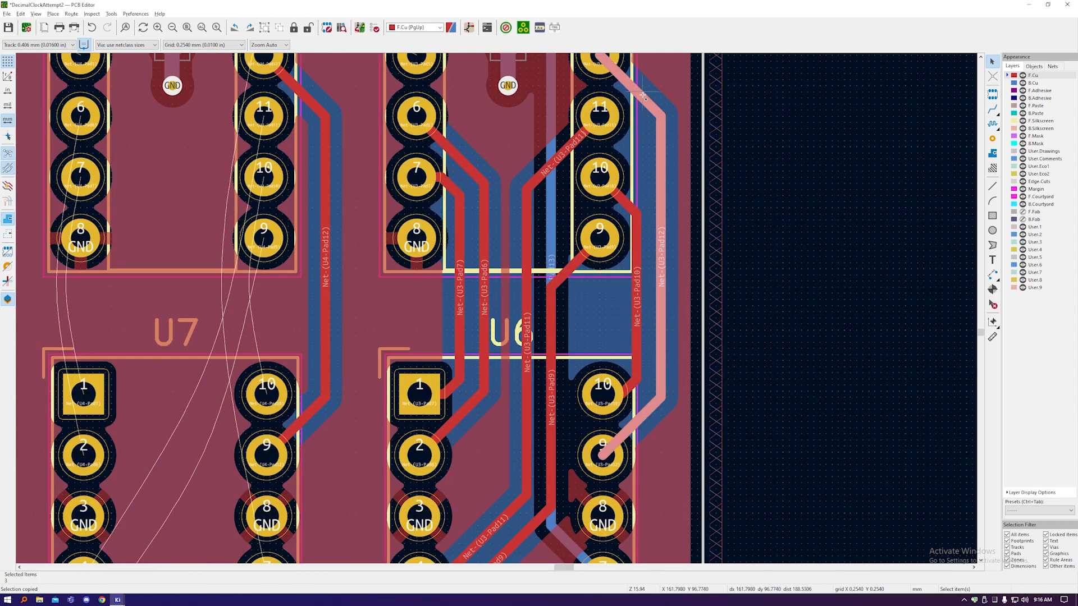
{"action": "scroll", "coordinate": [542, 200], "scroll_direction": "down", "scroll_amount": 3}
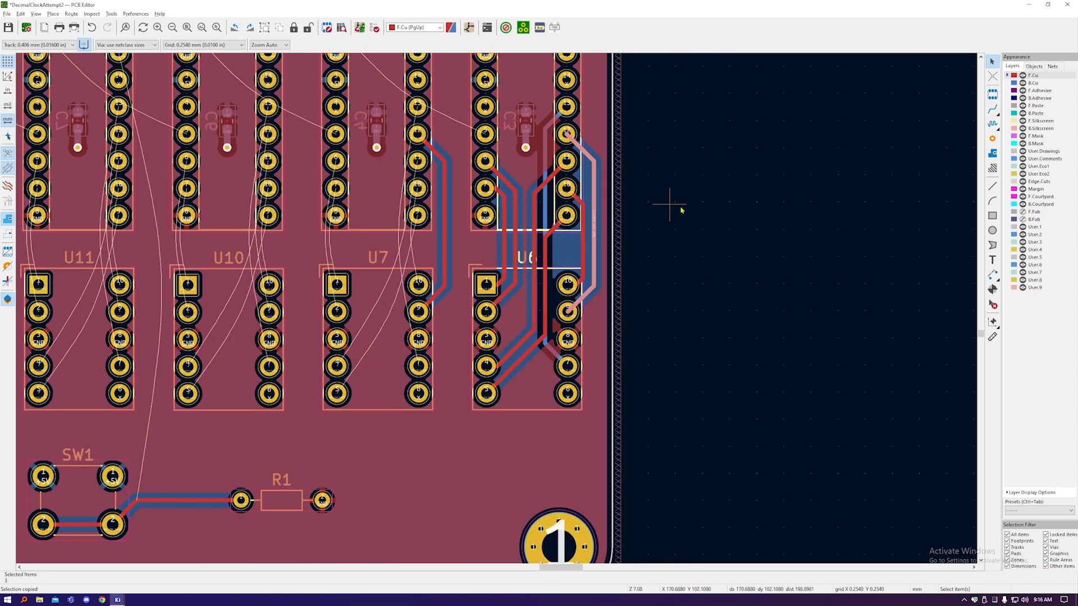
{"action": "key", "text": "ctrl+v"}
{"action": "scroll", "coordinate": [759, 227], "scroll_direction": "up", "scroll_amount": 2}
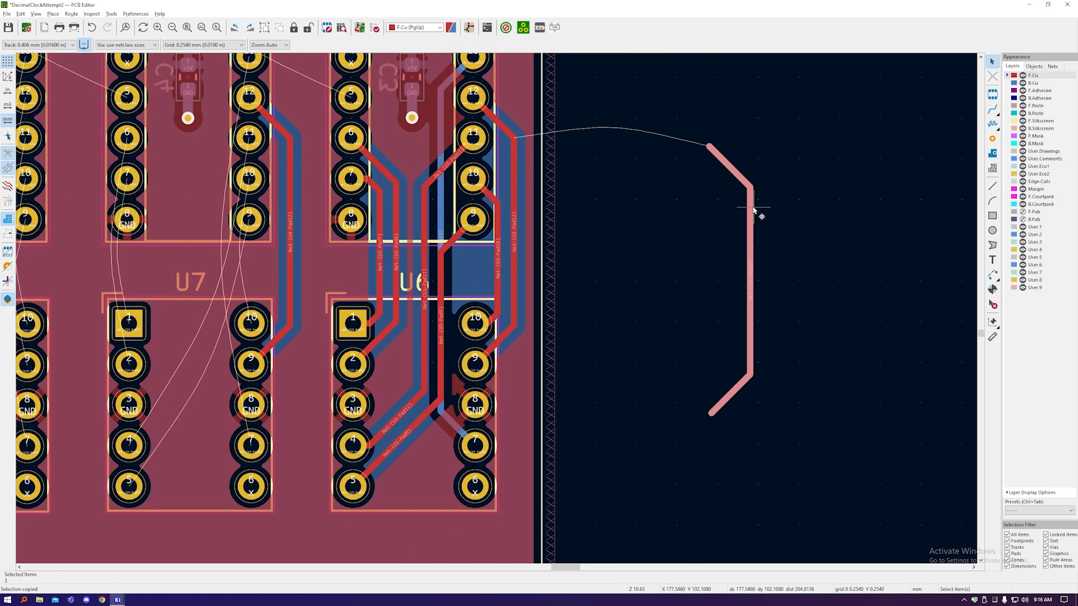
Step: Set the net of the pasted three-segment track beside the board to <no net>
{"action": "double_click", "coordinate": [756, 219]}
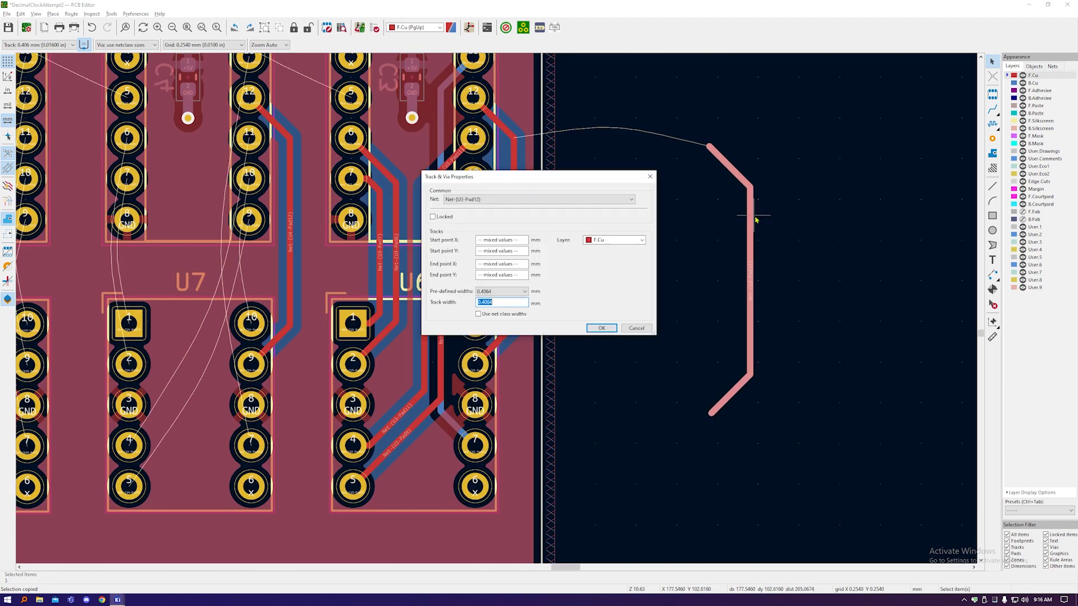
{"action": "left_click", "coordinate": [555, 200]}
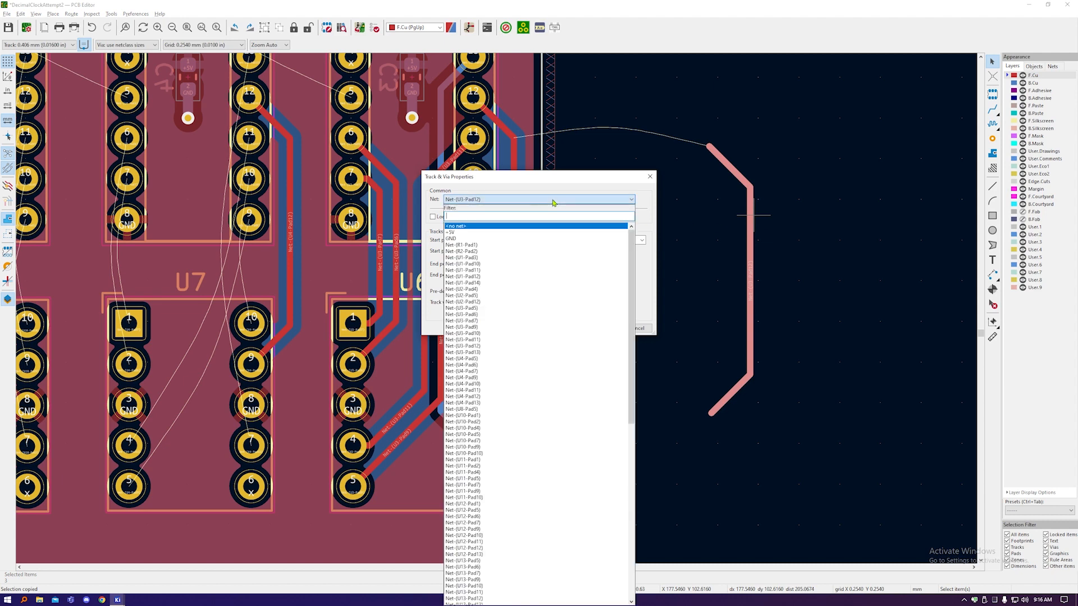
{"action": "left_click", "coordinate": [483, 227]}
{"action": "left_click", "coordinate": [596, 329]}
Step: Move the track so it joins U8's pad 12 to U10's pad 9, and refill all zones
{"action": "scroll", "coordinate": [811, 313], "scroll_direction": "down", "scroll_amount": 4}
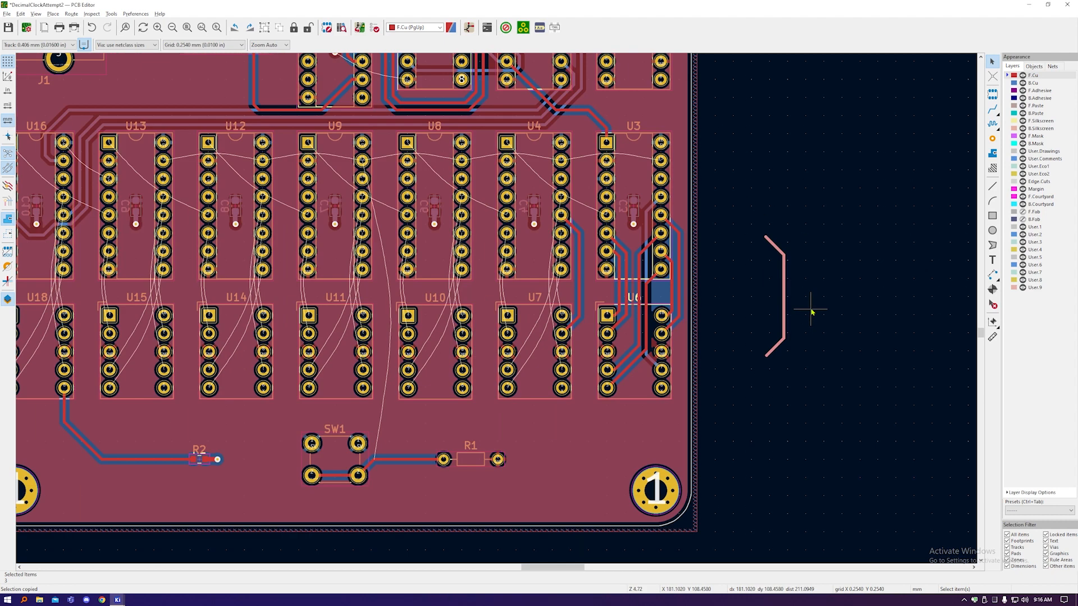
{"action": "key", "text": "m"}
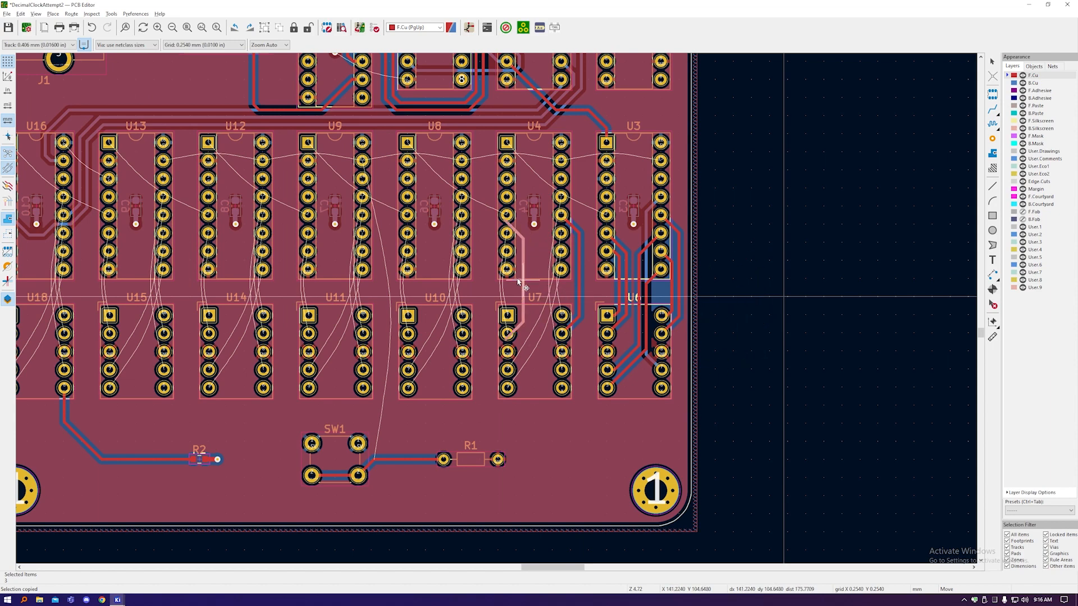
{"action": "left_click", "coordinate": [475, 277]}
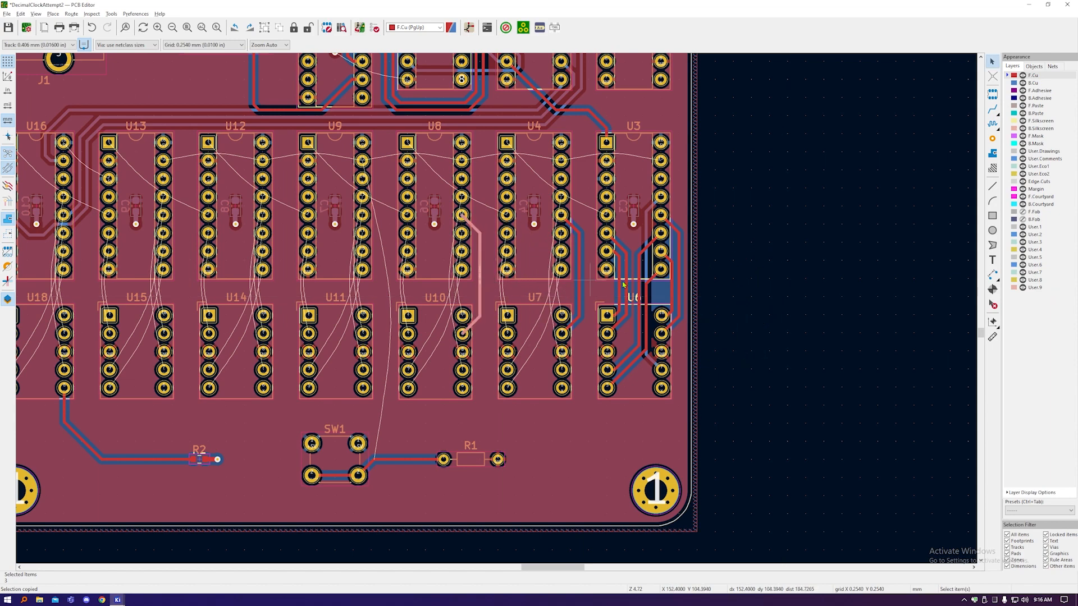
{"action": "key", "text": "b"}
{"action": "scroll", "coordinate": [477, 273], "scroll_direction": "up", "scroll_amount": 5}
{"action": "scroll", "coordinate": [504, 337], "scroll_direction": "down", "scroll_amount": 3}
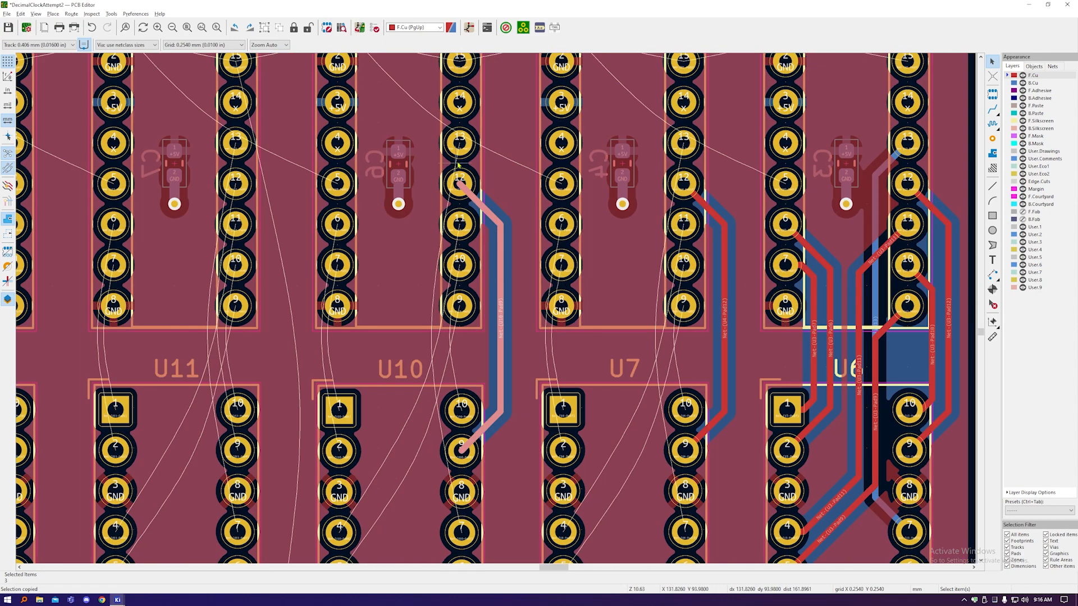
{"action": "scroll", "coordinate": [407, 253], "scroll_direction": "down", "scroll_amount": 2}
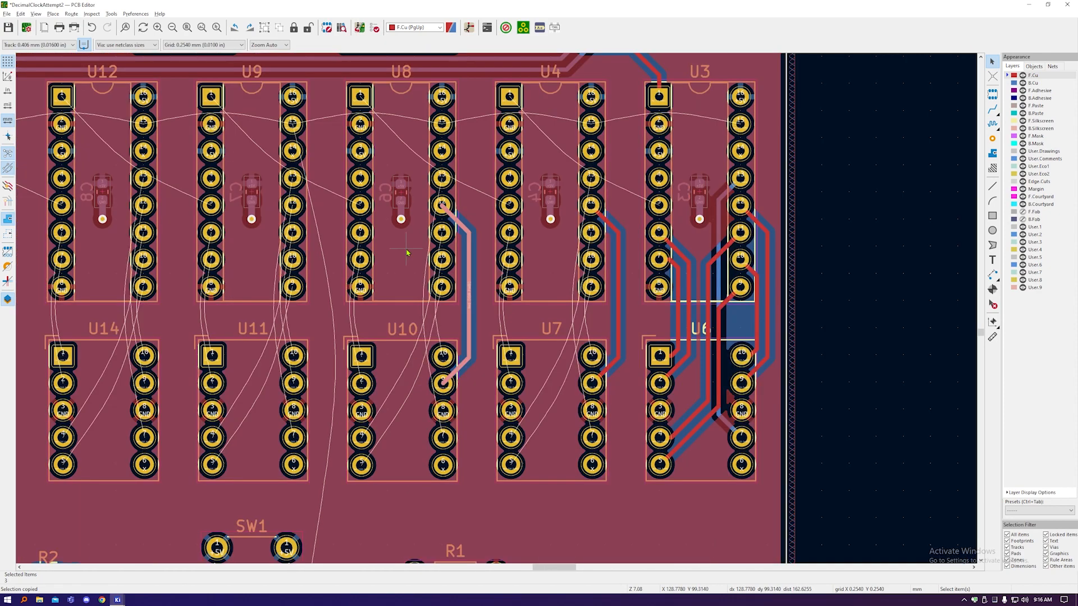
{"action": "scroll", "coordinate": [408, 253], "scroll_direction": "down", "scroll_amount": 2}
{"action": "scroll", "coordinate": [632, 267], "scroll_direction": "up", "scroll_amount": 2}
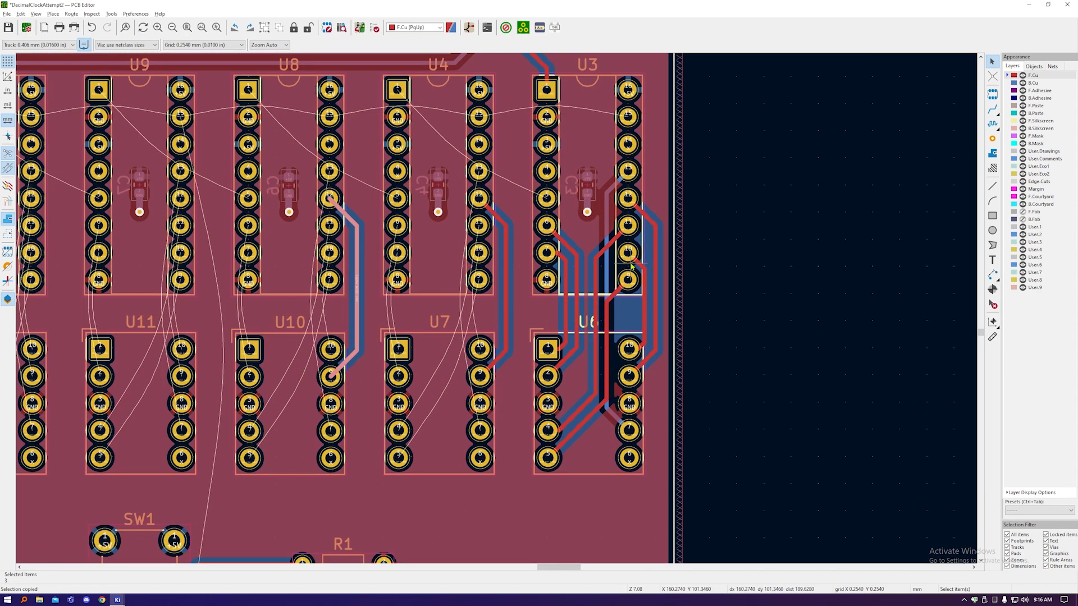
{"action": "left_click", "coordinate": [654, 296]}
{"action": "scroll", "coordinate": [644, 294], "scroll_direction": "up", "scroll_amount": 2, "text": "shift"}
{"action": "scroll", "coordinate": [641, 294], "scroll_direction": "down", "scroll_amount": 2, "text": "shift"}
{"action": "scroll", "coordinate": [639, 294], "scroll_direction": "up", "scroll_amount": 2}
{"action": "left_click", "coordinate": [653, 324], "text": "shift"}
{"action": "scroll", "coordinate": [591, 271], "scroll_direction": "down", "scroll_amount": 1}
{"action": "left_click", "coordinate": [708, 272]}
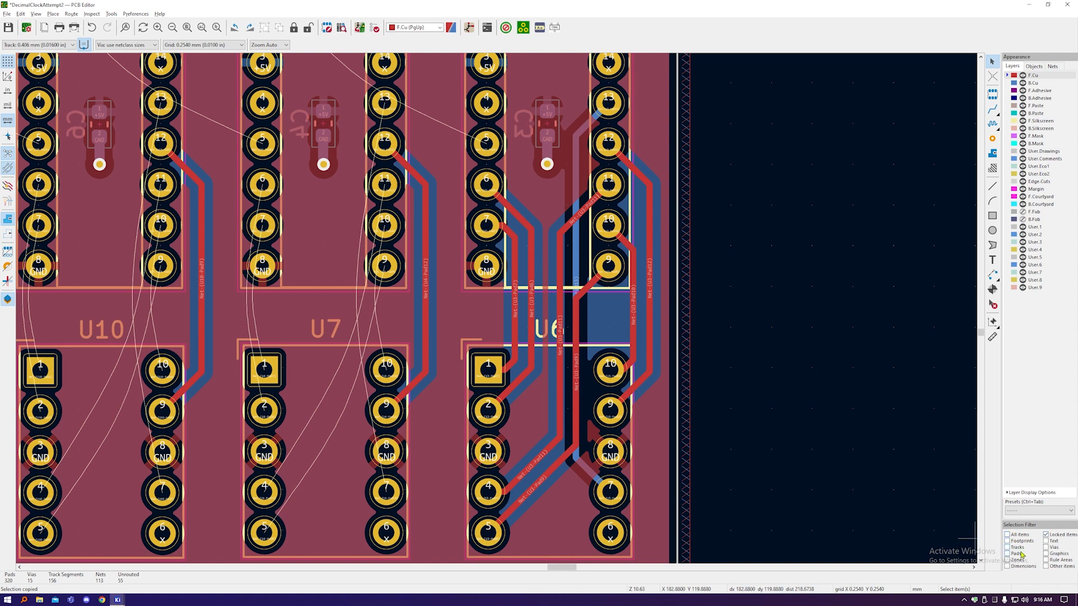
Step: Restrict selection to tracks only and select every track segment between U3 and U6, leaving out the one at C3
{"action": "left_click", "coordinate": [1009, 548]}
{"action": "scroll", "coordinate": [710, 419], "scroll_direction": "down", "scroll_amount": 2}
{"action": "left_click_drag", "start_coordinate": [770, 521], "coordinate": [526, 153]}
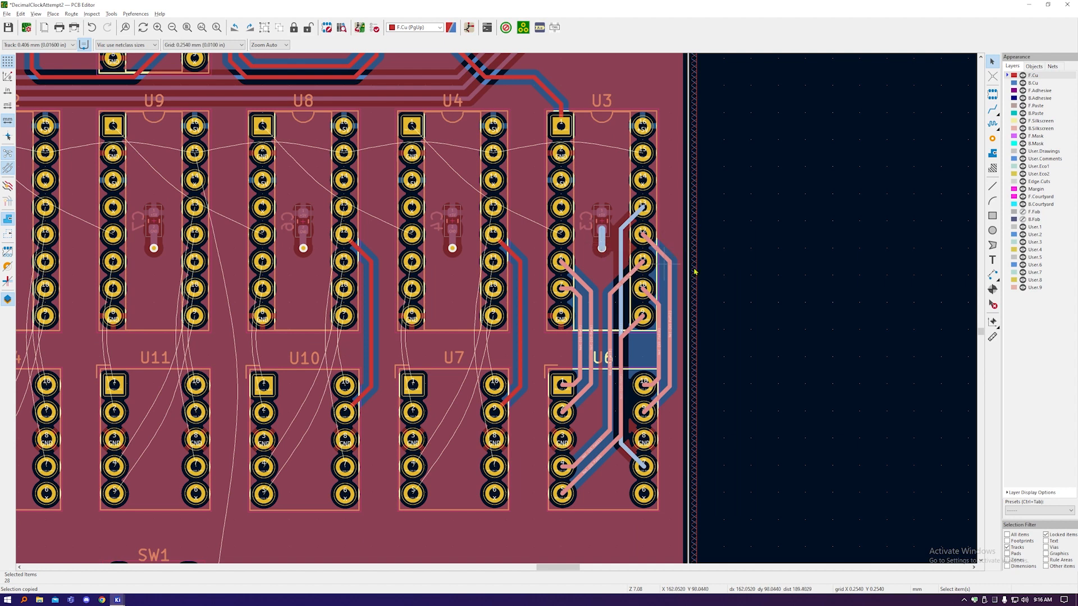
{"action": "left_click", "coordinate": [842, 404]}
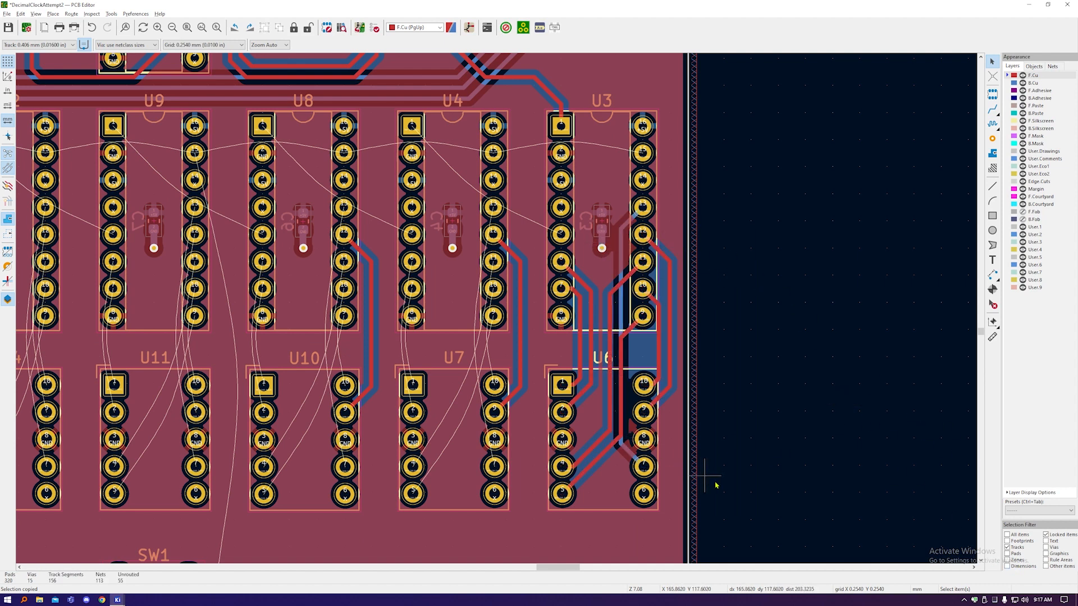
{"action": "left_click_drag", "start_coordinate": [753, 526], "coordinate": [539, 263]}
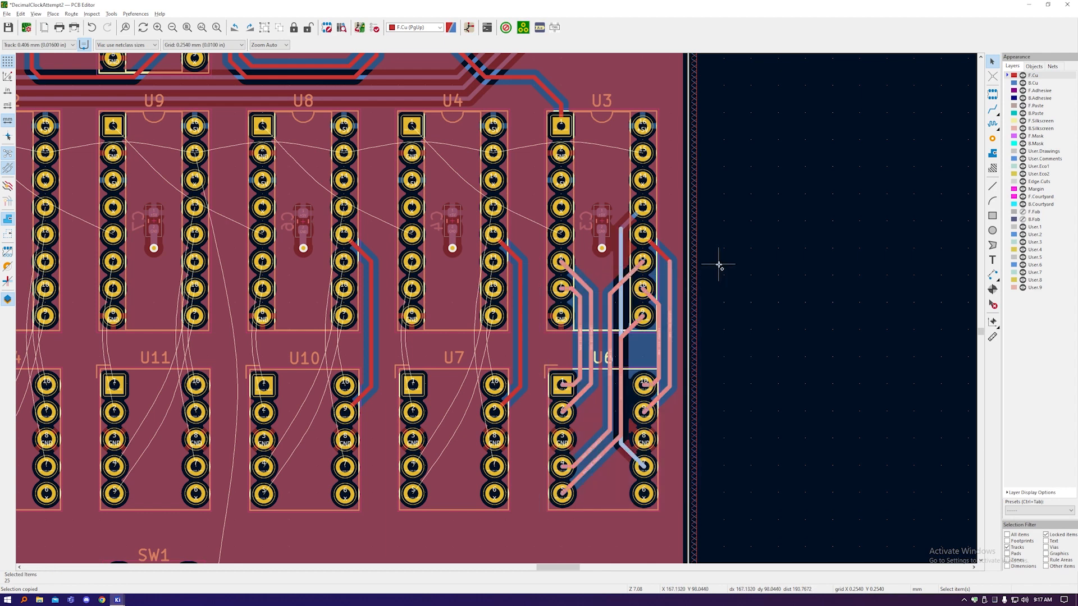
{"action": "left_click_drag", "start_coordinate": [719, 265], "coordinate": [625, 198], "text": "shift"}
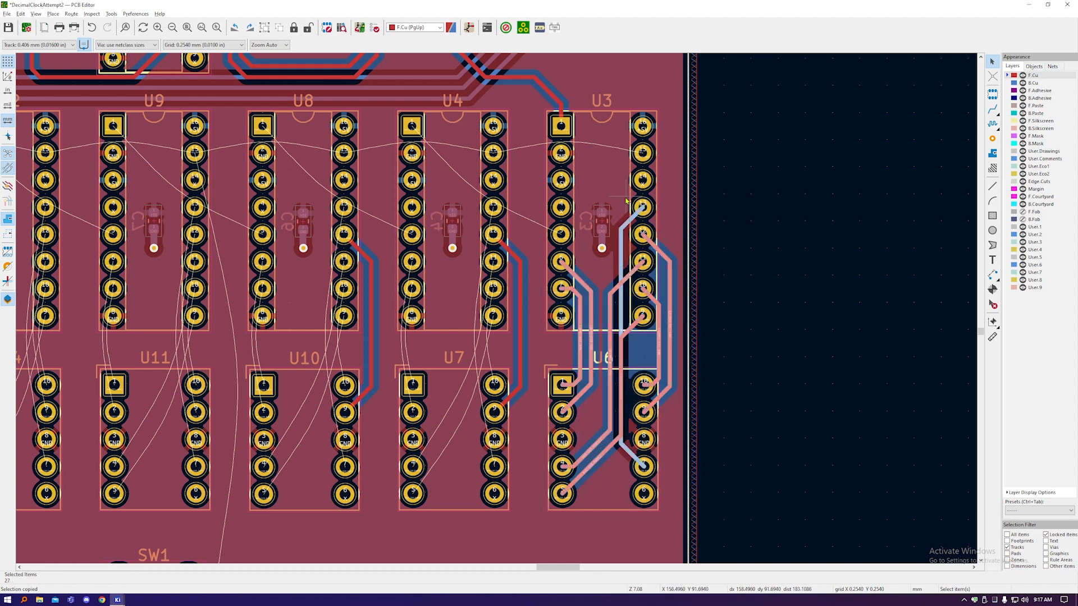
Step: Paste a copy of the U3–U6 tracks outside the board's edge and set the copy's net to <no net>
{"action": "key", "text": "ctrl+v"}
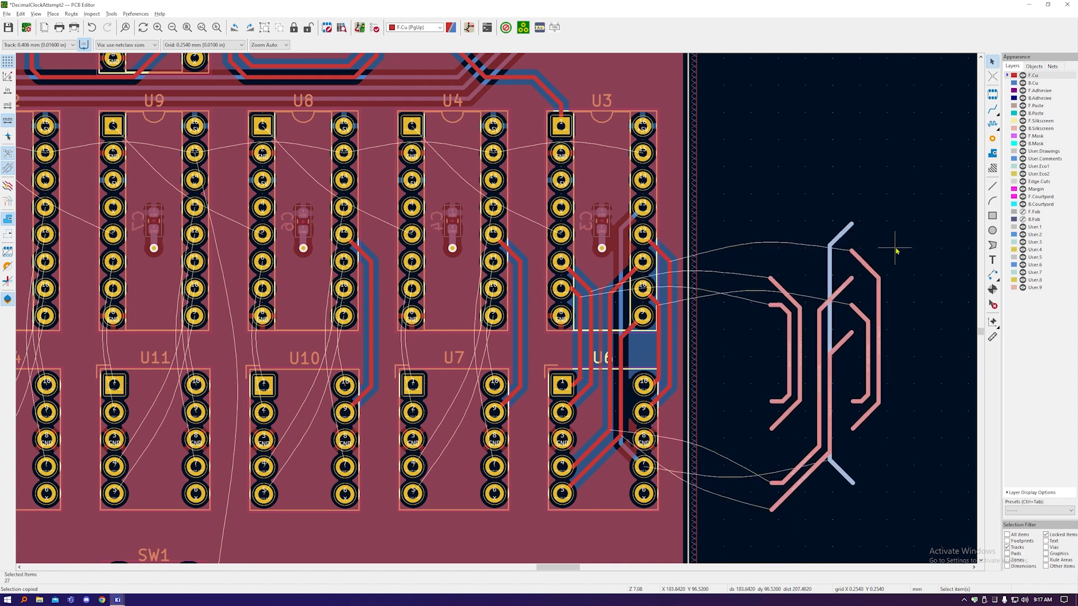
{"action": "left_click", "coordinate": [909, 250]}
{"action": "left_click_drag", "start_coordinate": [901, 531], "coordinate": [721, 183]}
{"action": "key", "text": "e"}
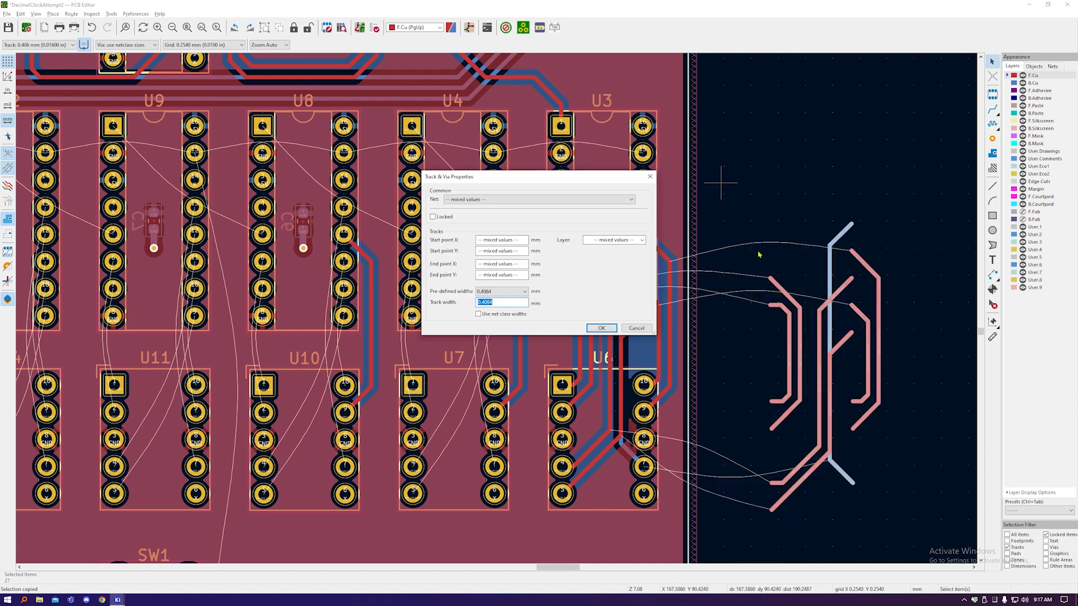
{"action": "left_click", "coordinate": [540, 200]}
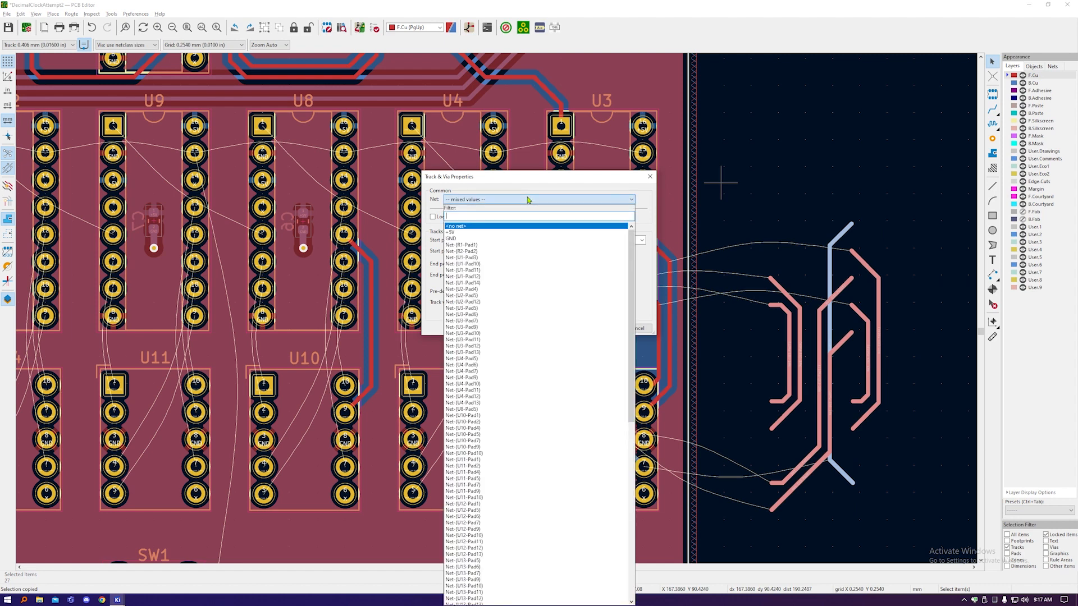
{"action": "left_click", "coordinate": [492, 226]}
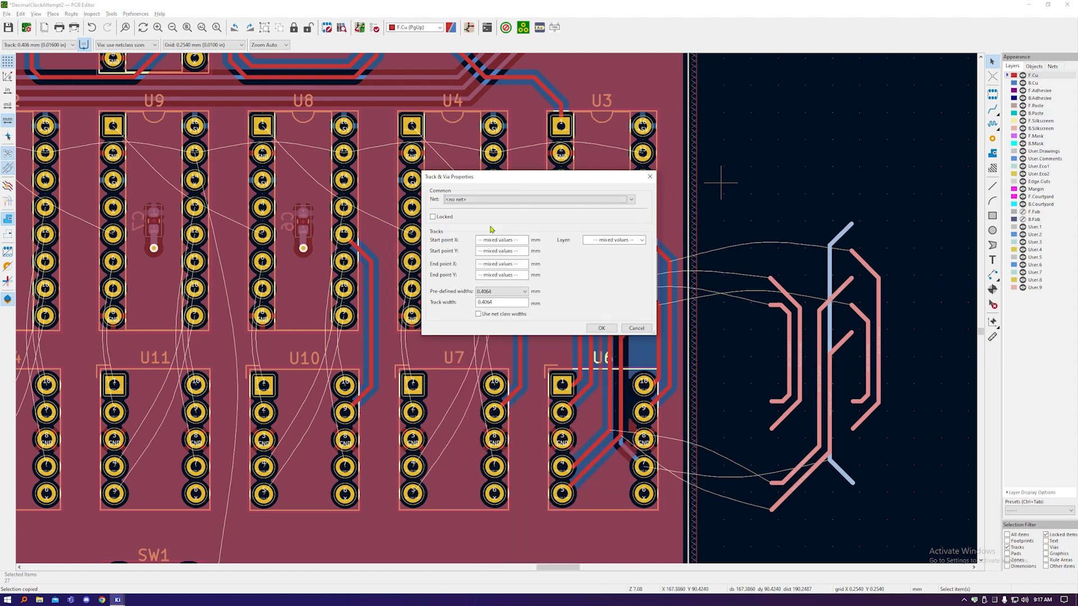
{"action": "left_click", "coordinate": [600, 328]}
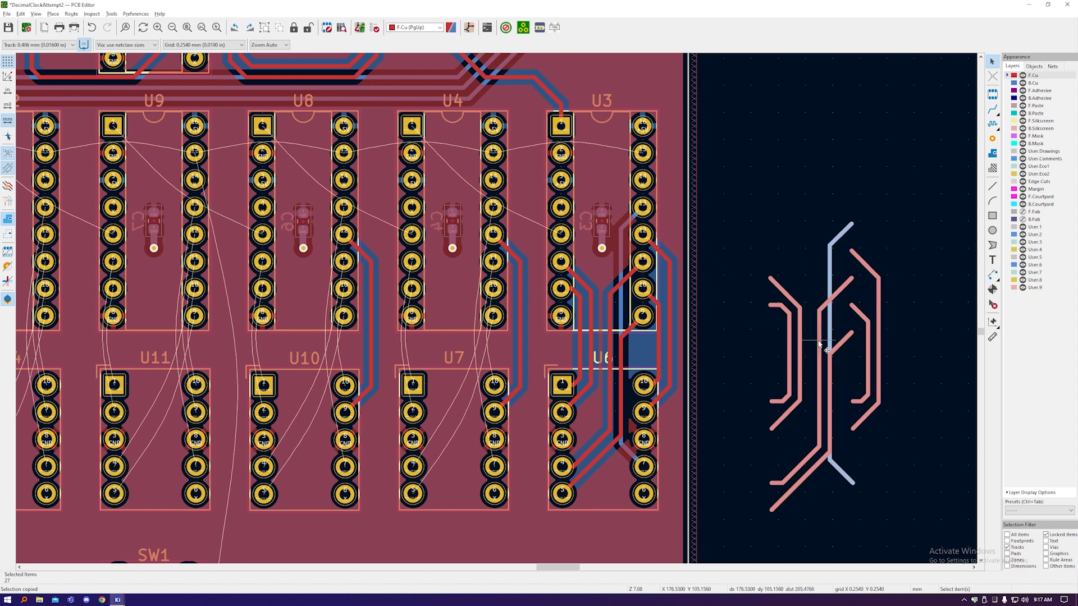
Step: Move the pasted track group onto U9 and U11 so its ends meet their pads, and refill all zones
{"action": "left_click_drag", "start_coordinate": [819, 344], "coordinate": [174, 337]}
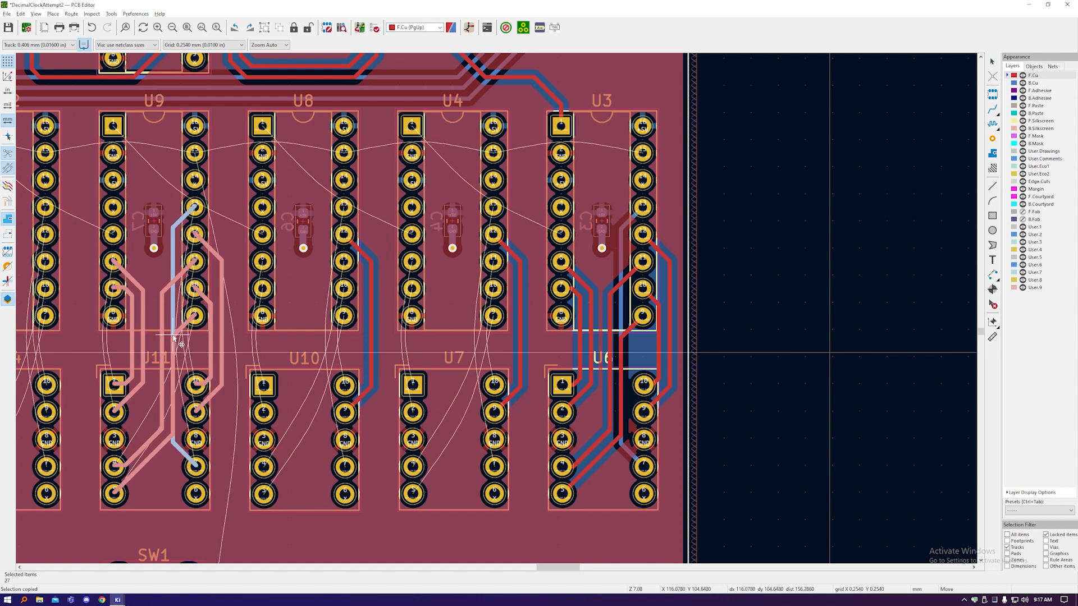
{"action": "left_click", "coordinate": [173, 337]}
{"action": "scroll", "coordinate": [169, 203], "scroll_direction": "up", "scroll_amount": 6}
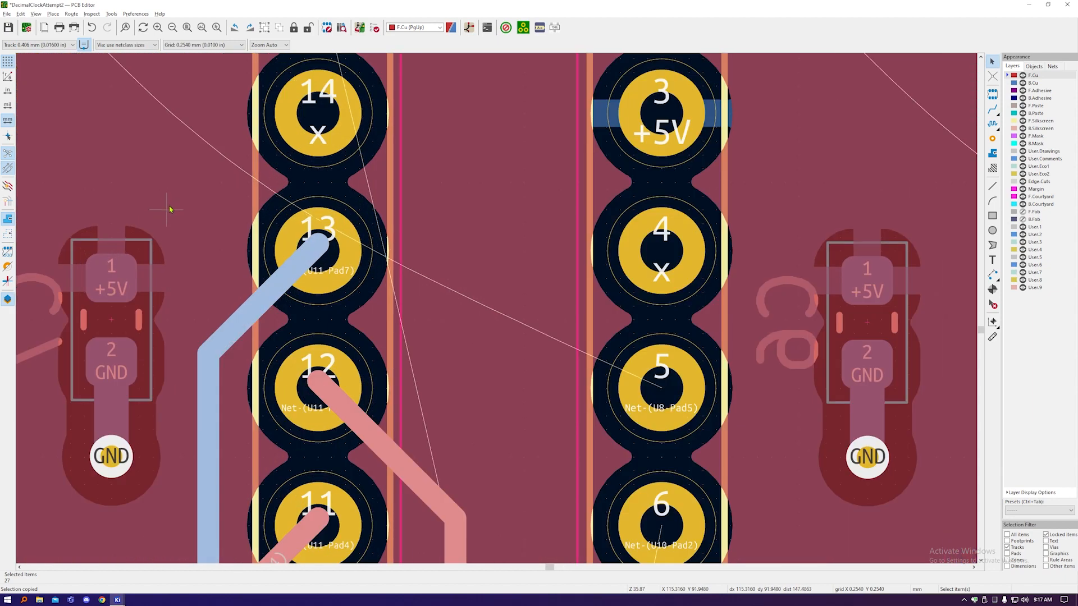
{"action": "scroll", "coordinate": [449, 191], "scroll_direction": "down", "scroll_amount": 4}
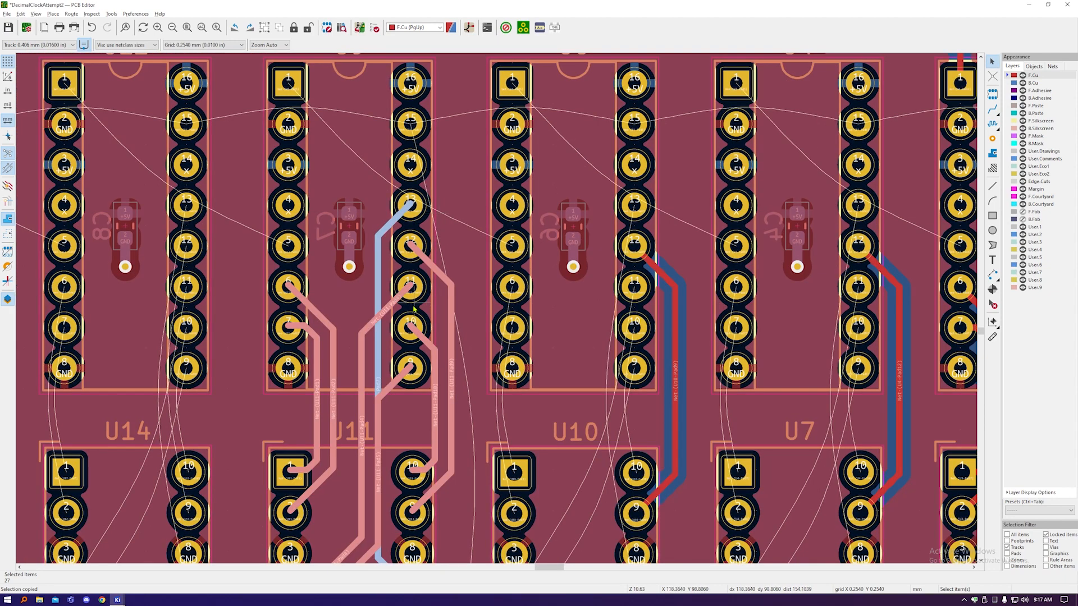
{"action": "scroll", "coordinate": [414, 305], "scroll_direction": "up", "scroll_amount": 1}
{"action": "key", "text": "m"}
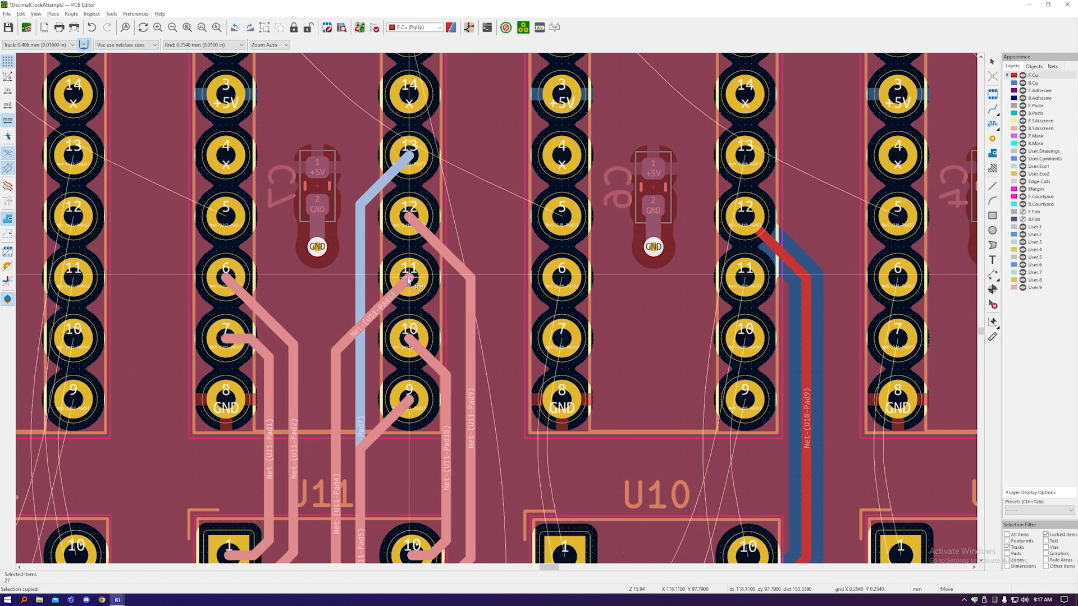
{"action": "left_click", "coordinate": [389, 222]}
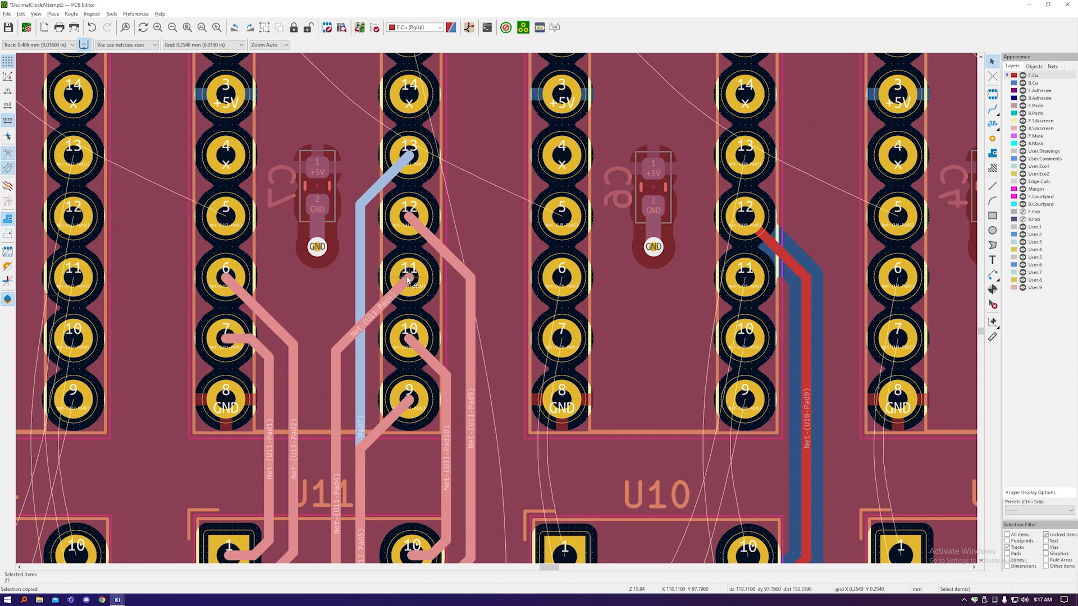
{"action": "key", "text": "ctrl+v"}
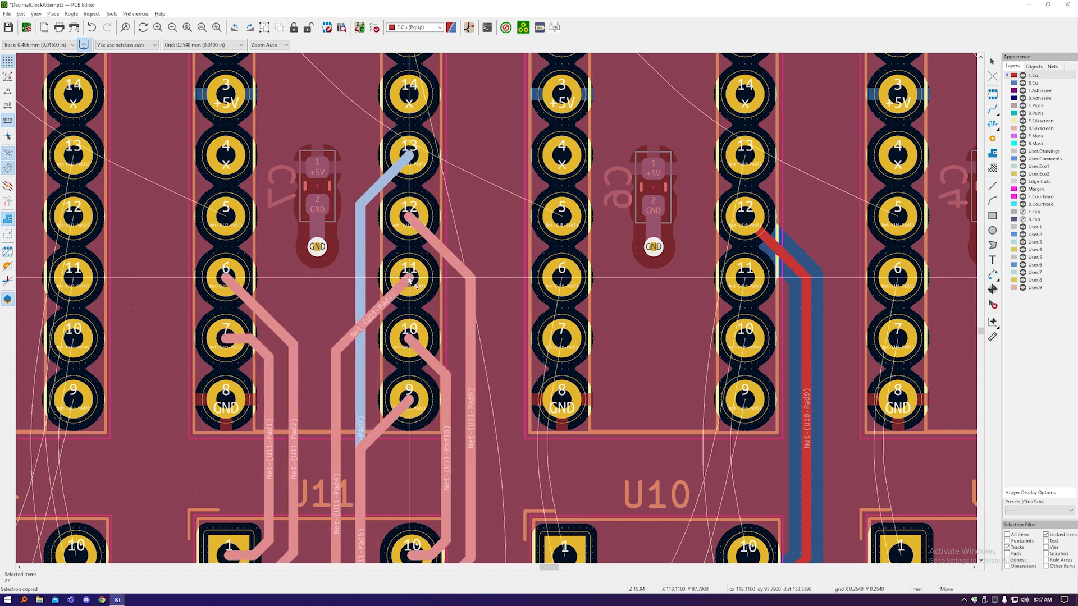
{"action": "left_click", "coordinate": [411, 279]}
{"action": "scroll", "coordinate": [373, 133], "scroll_direction": "down", "scroll_amount": 3}
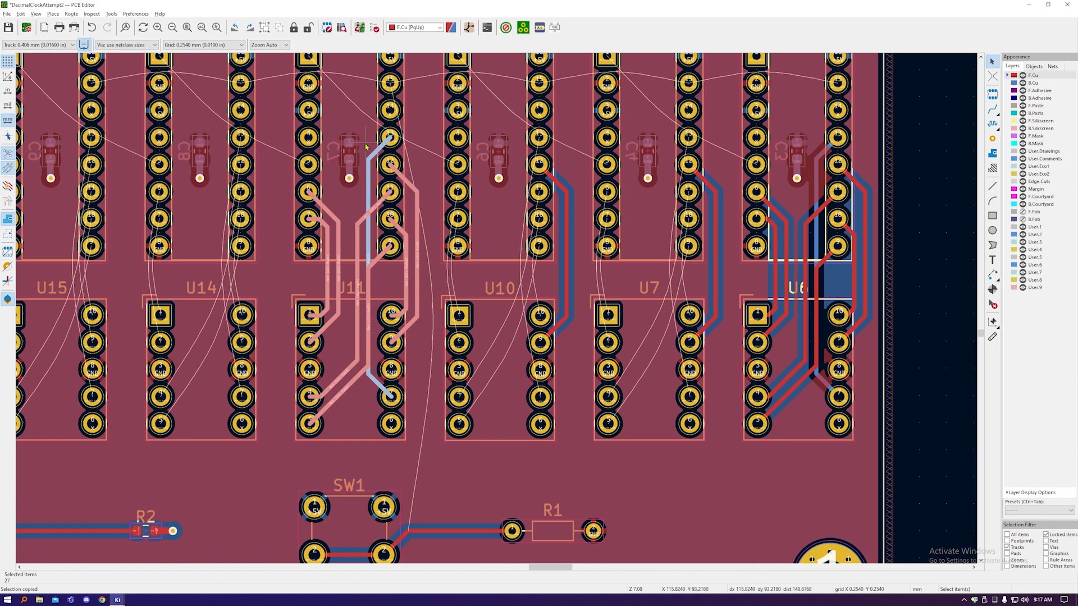
{"action": "key", "text": "b"}
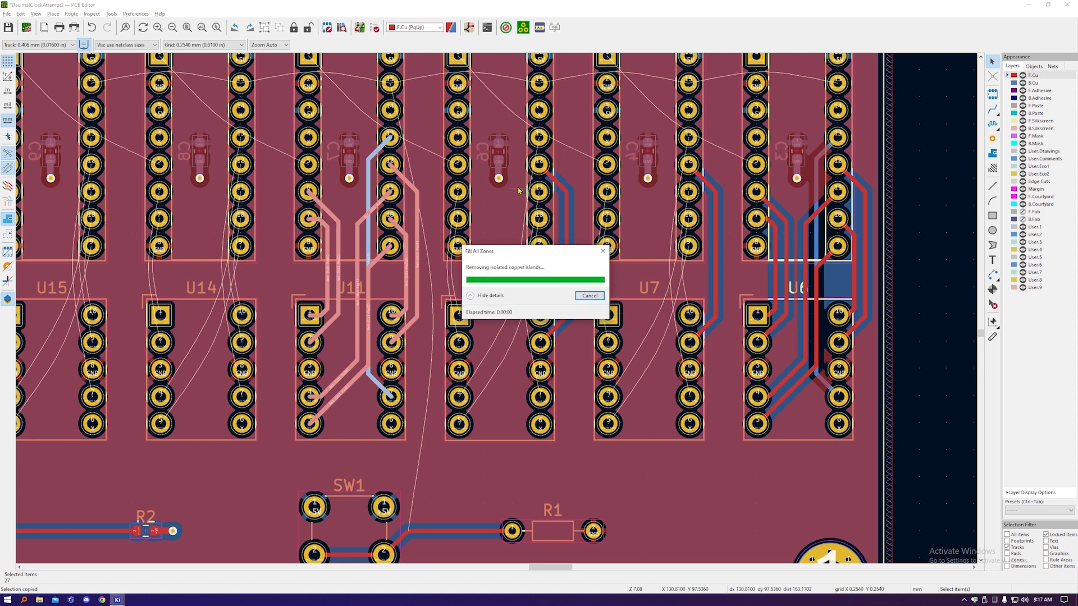
{"action": "left_click", "coordinate": [934, 212]}
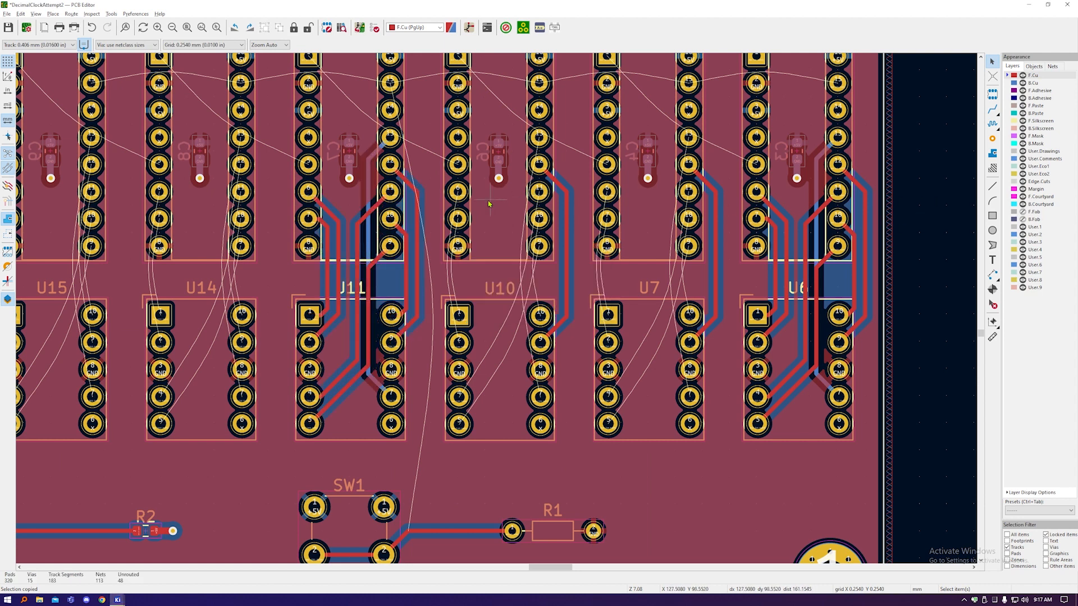
Step: Delete the single tracks joining U8's pad 12 to U10's pad 9 and U4's pad 12 to U7's pad 9
{"action": "left_click", "coordinate": [560, 325]}
{"action": "key", "text": "Delete"}
{"action": "left_click", "coordinate": [567, 309]}
{"action": "key", "text": "Delete"}
{"action": "left_click", "coordinate": [559, 190]}
{"action": "key", "text": "Delete"}
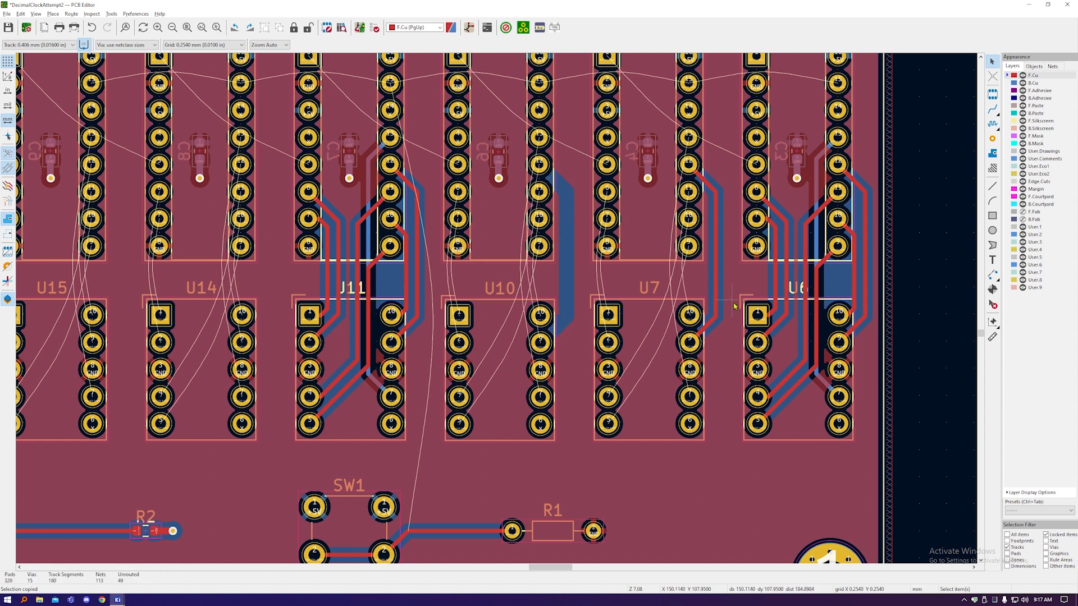
{"action": "left_click", "coordinate": [715, 310]}
{"action": "key", "text": "Delete"}
{"action": "left_click", "coordinate": [717, 286]}
{"action": "key", "text": "Delete"}
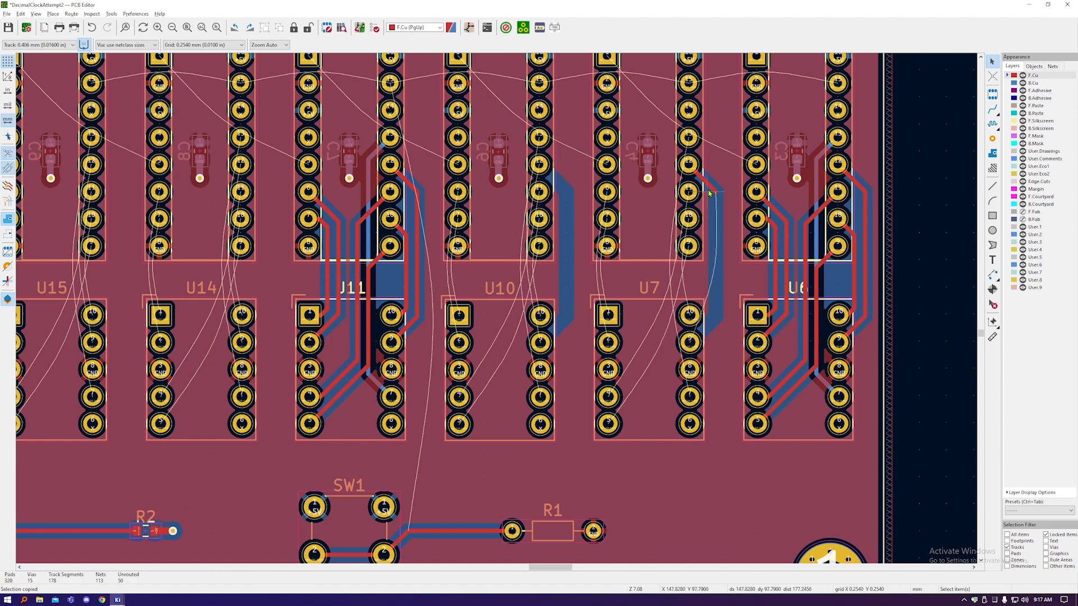
Step: Paste the track group at pad 13 of U4, U8, U12, U13 and U16, connecting each to the IC below it
{"action": "key", "text": "ctrl+v"}
{"action": "left_click", "coordinate": [688, 138]}
{"action": "key", "text": "ctrl+v"}
{"action": "left_click", "coordinate": [539, 138]}
{"action": "middle_click_drag", "start_coordinate": [598, 152], "coordinate": [808, 148]}
{"action": "key", "text": "ctrl+v"}
{"action": "left_click", "coordinate": [450, 135]}
{"action": "key", "text": "ctrl+v"}
{"action": "left_click", "coordinate": [300, 134]}
{"action": "key", "text": "ctrl+v"}
{"action": "left_click", "coordinate": [151, 135]}
{"action": "scroll", "coordinate": [199, 202], "scroll_direction": "down", "scroll_amount": 2}
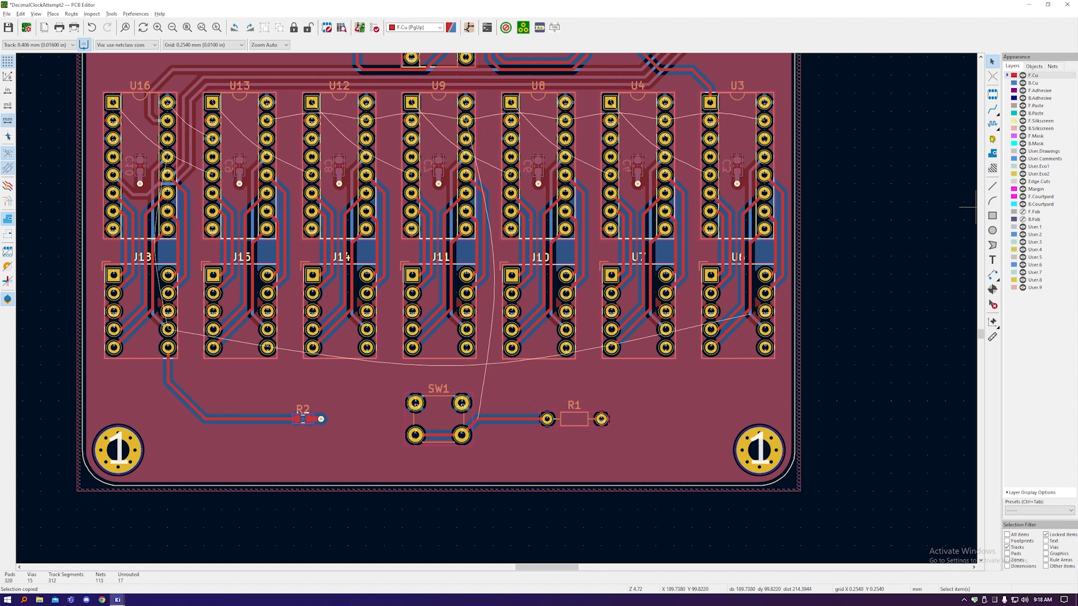
{"action": "left_click", "coordinate": [993, 111]}
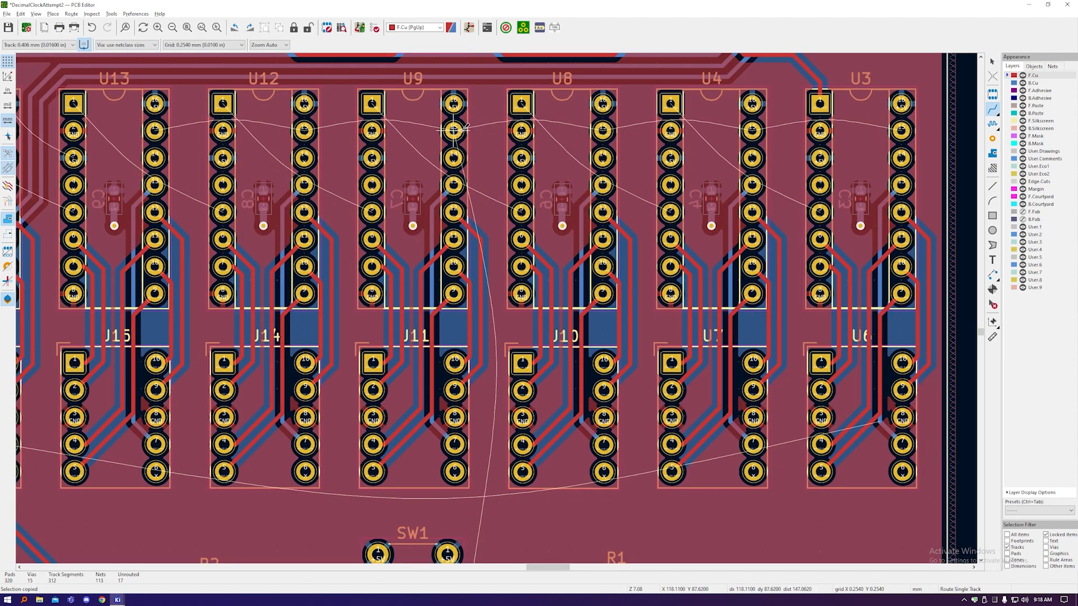
{"action": "scroll", "coordinate": [539, 229], "scroll_direction": "up", "scroll_amount": 2}
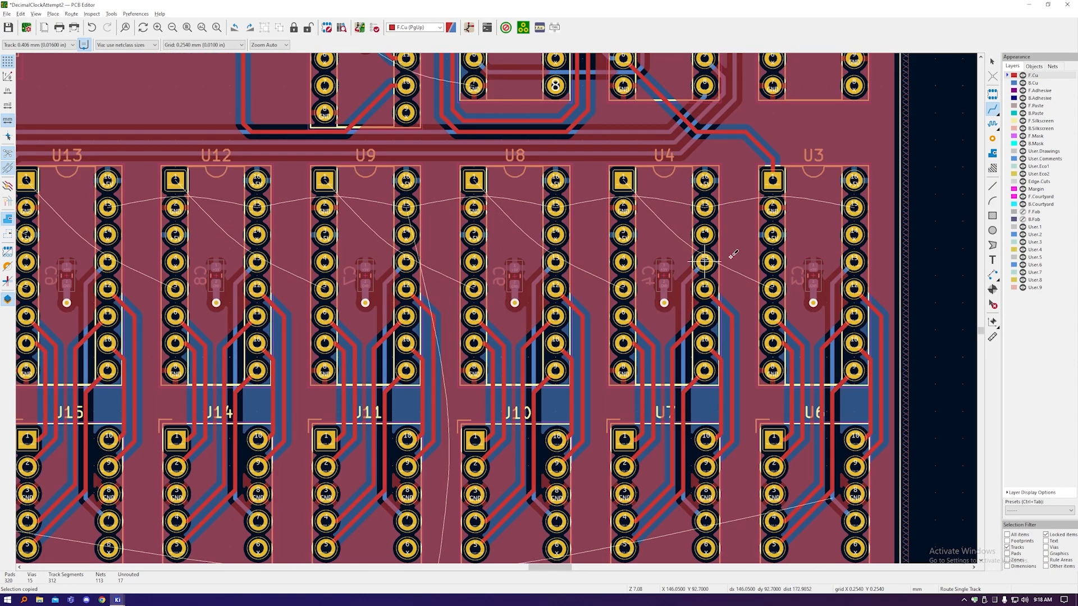
{"action": "scroll", "coordinate": [836, 278], "scroll_direction": "down", "scroll_amount": 2}
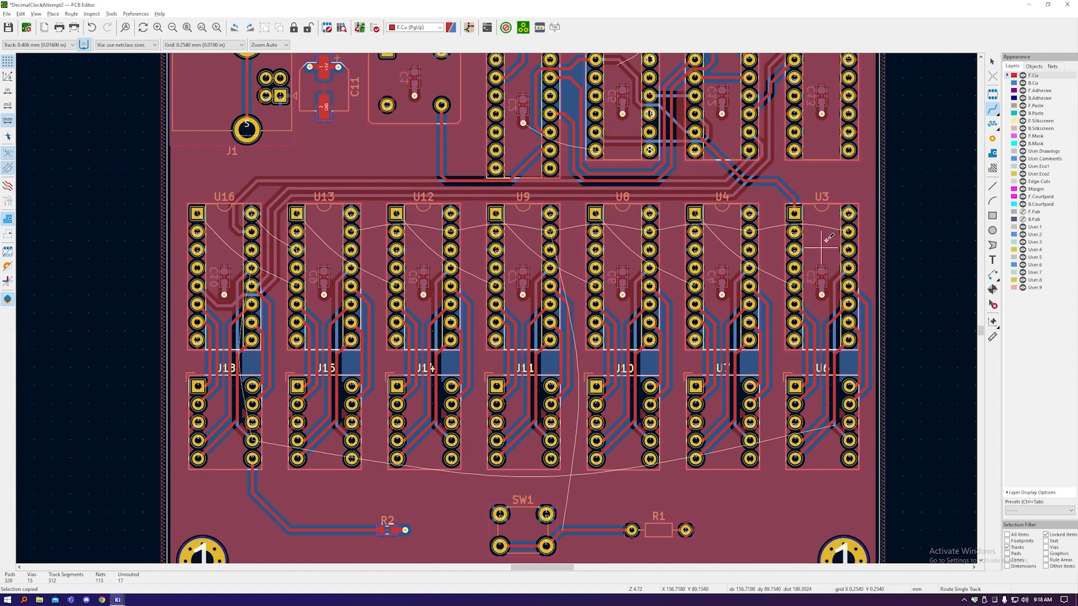
{"action": "left_click", "coordinate": [849, 231]}
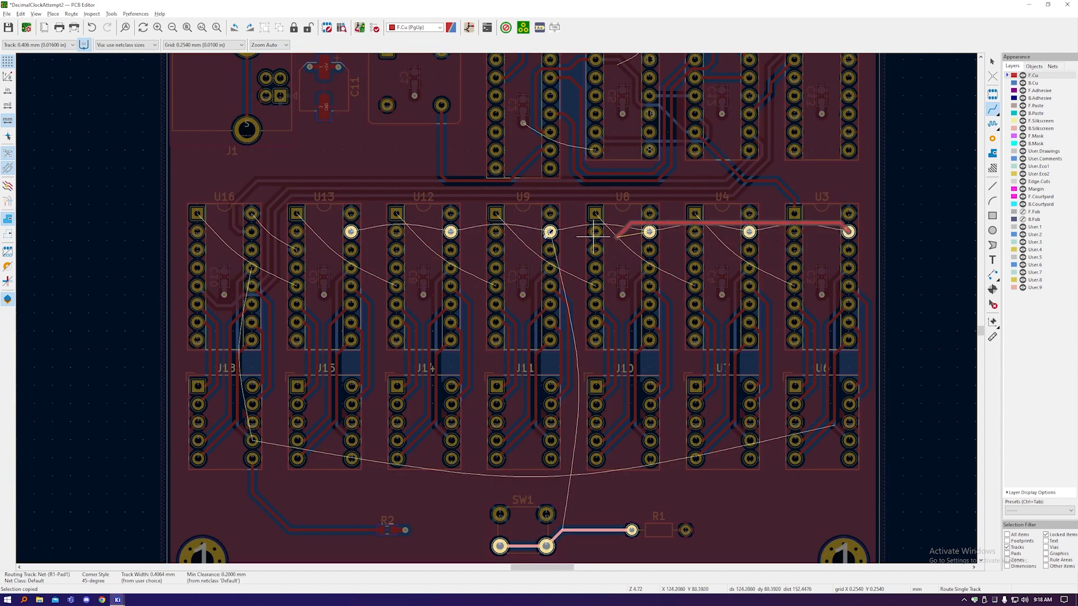
{"action": "right_click", "coordinate": [422, 241]}
{"action": "left_click", "coordinate": [496, 249]}
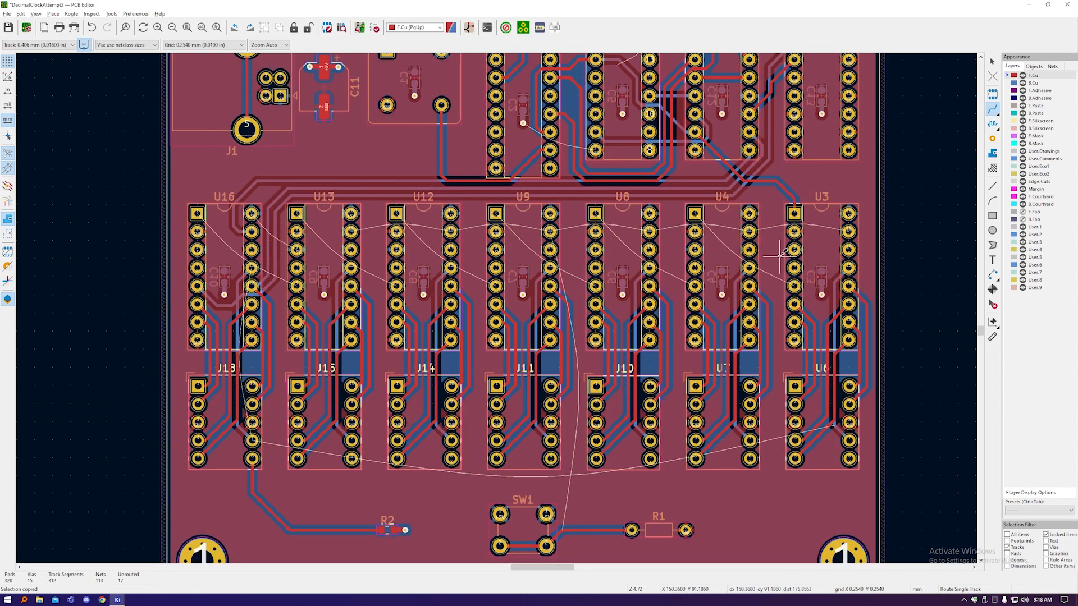
{"action": "left_click", "coordinate": [794, 286]}
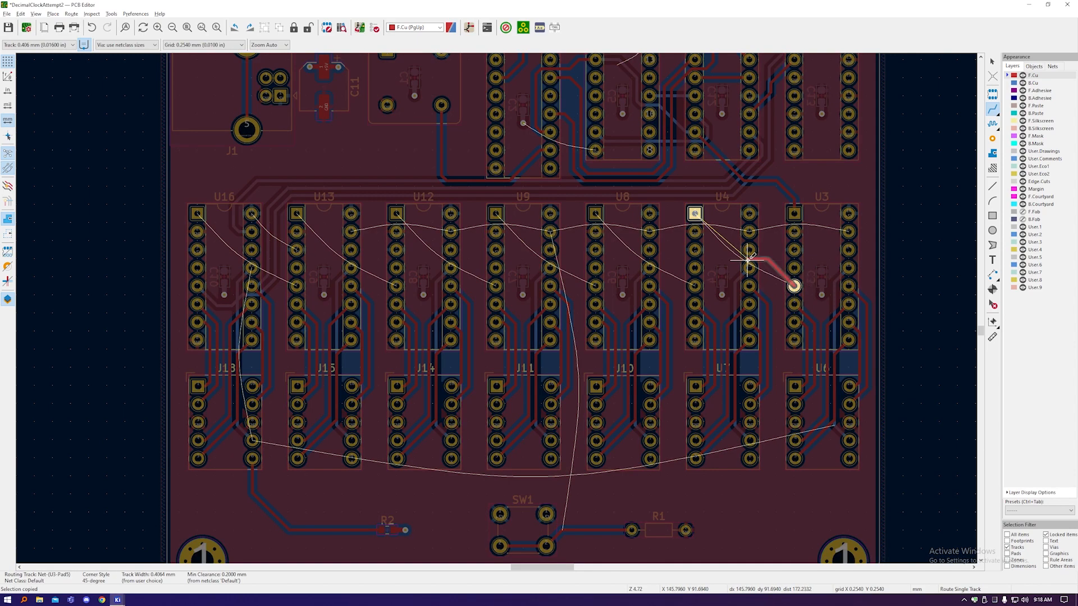
{"action": "right_click", "coordinate": [749, 259]}
{"action": "left_click", "coordinate": [770, 274]}
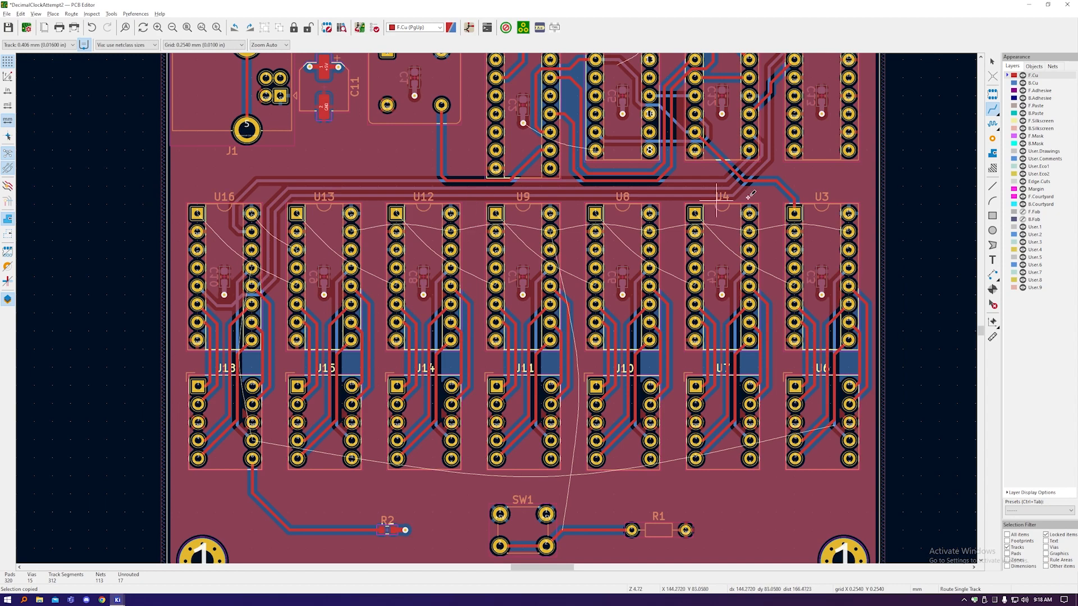
Step: Route a front copper track from U3's pad 5 up between the ICs to U4's pad 1, and refill all zones
{"action": "scroll", "coordinate": [808, 208], "scroll_direction": "up", "scroll_amount": 3}
{"action": "left_click", "coordinate": [775, 382]}
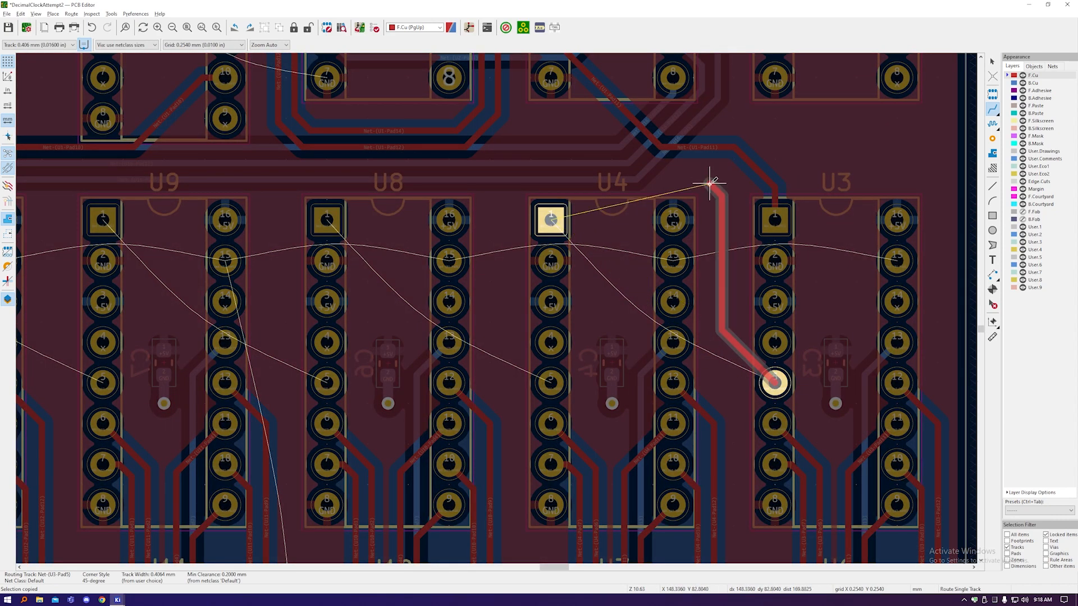
{"action": "left_click", "coordinate": [552, 217]}
{"action": "key", "text": "b"}
Step: Shift the vertical segment of the track between U3's pad 5 and U4's pad 1 slightly toward U4
{"action": "left_click", "coordinate": [992, 62]}
{"action": "left_click", "coordinate": [698, 147]}
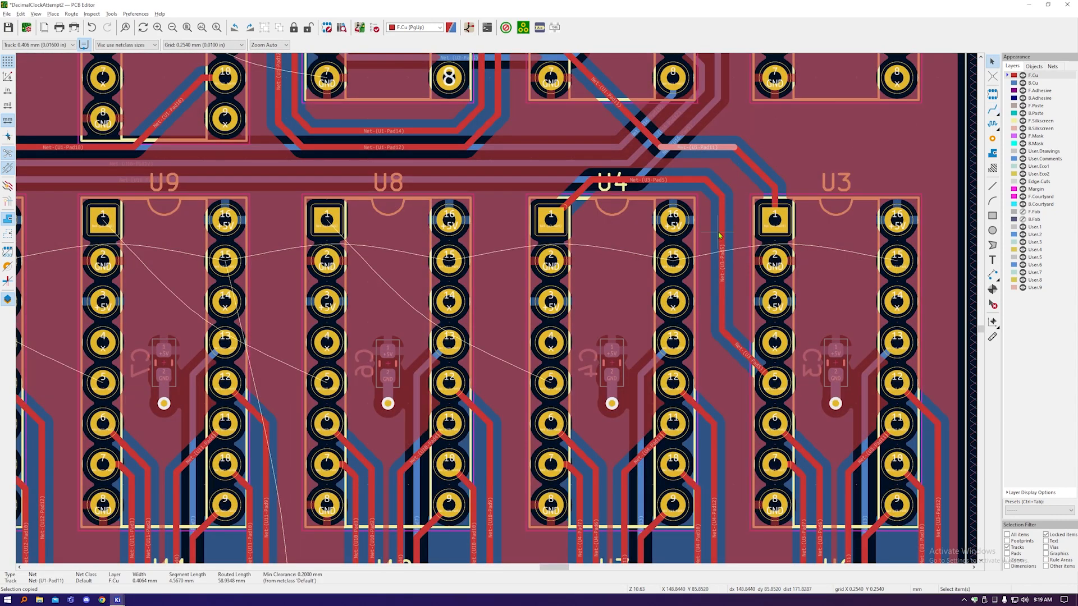
{"action": "left_click_drag", "start_coordinate": [720, 233], "coordinate": [712, 234]}
Step: Route a front copper track from U3's pad 15 around its pad 1, ending above U4
{"action": "key", "text": "x"}
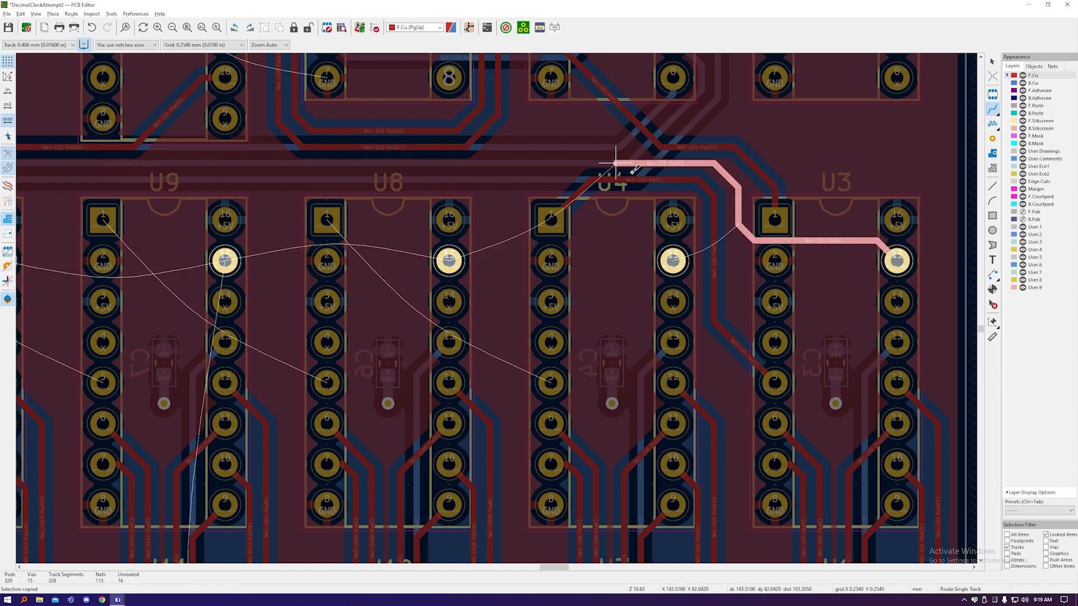
{"action": "left_click", "coordinate": [616, 163]}
{"action": "key", "text": "Escape"}
{"action": "key", "text": "Escape"}
Step: Adjust the segments of the U3 pad 15 track beside U3's pad 1, and refill all zones
{"action": "scroll", "coordinate": [739, 229], "scroll_direction": "up", "scroll_amount": 2}
{"action": "left_click_drag", "start_coordinate": [738, 166], "coordinate": [750, 189]}
{"action": "left_click_drag", "start_coordinate": [761, 135], "coordinate": [761, 165]}
{"action": "left_click_drag", "start_coordinate": [750, 221], "coordinate": [737, 223]}
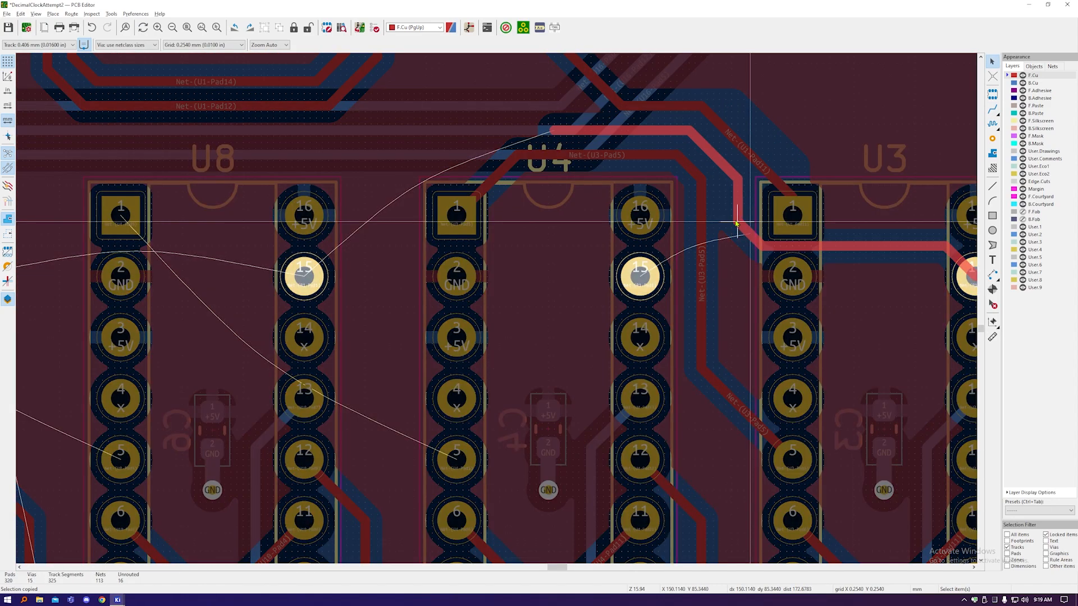
{"action": "key", "text": "b"}
Step: Copy the track joining U3's pad 5 to U4's pad 1 and paste it between U4 and U8 and between U8 and U9
{"action": "scroll", "coordinate": [714, 281], "scroll_direction": "down", "scroll_amount": 2}
{"action": "left_click", "coordinate": [562, 218]}
{"action": "key", "text": "u"}
{"action": "key", "text": "ctrl+c"}
{"action": "key", "text": "ctrl+v"}
{"action": "left_click", "coordinate": [341, 221]}
{"action": "key", "text": "ctrl+v"}
{"action": "left_click", "coordinate": [115, 219]}
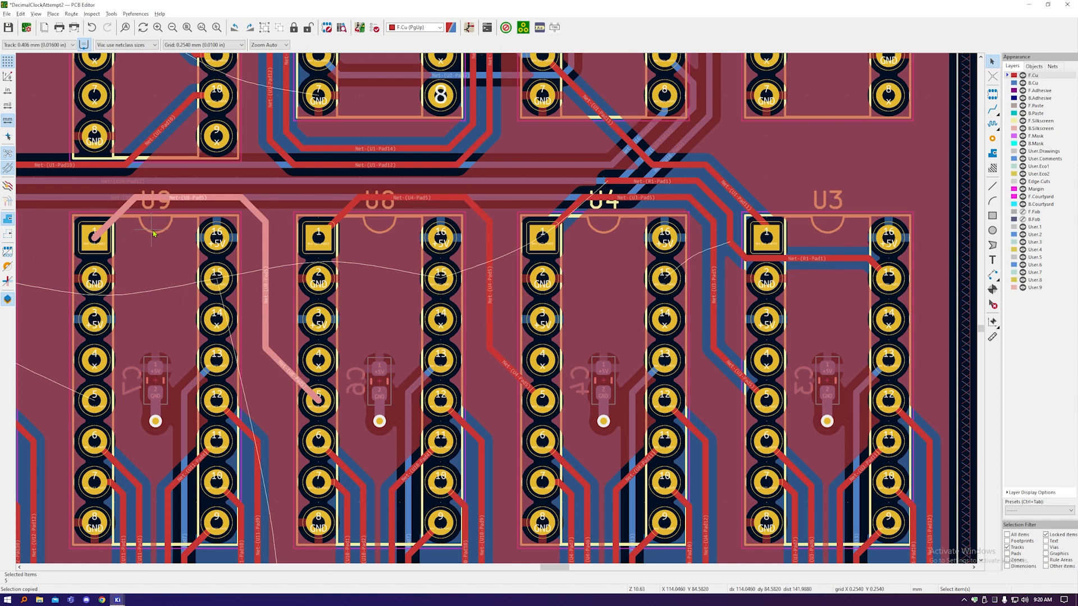
Step: Paste the pad 5 to pad 1 track between U9 and U12, U12 and U13, and U13 and U16, and refill all zones
{"action": "scroll", "coordinate": [736, 353], "scroll_direction": "down", "scroll_amount": 2}
{"action": "scroll", "coordinate": [343, 270], "scroll_direction": "up", "scroll_amount": 2}
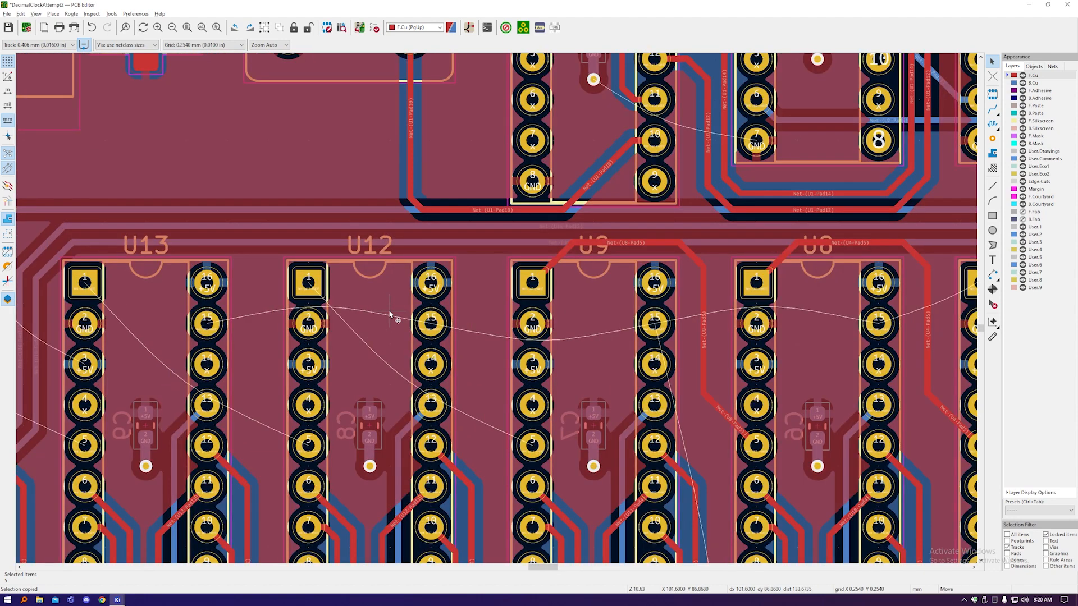
{"action": "key", "text": "ctrl+v"}
{"action": "left_click", "coordinate": [331, 268]}
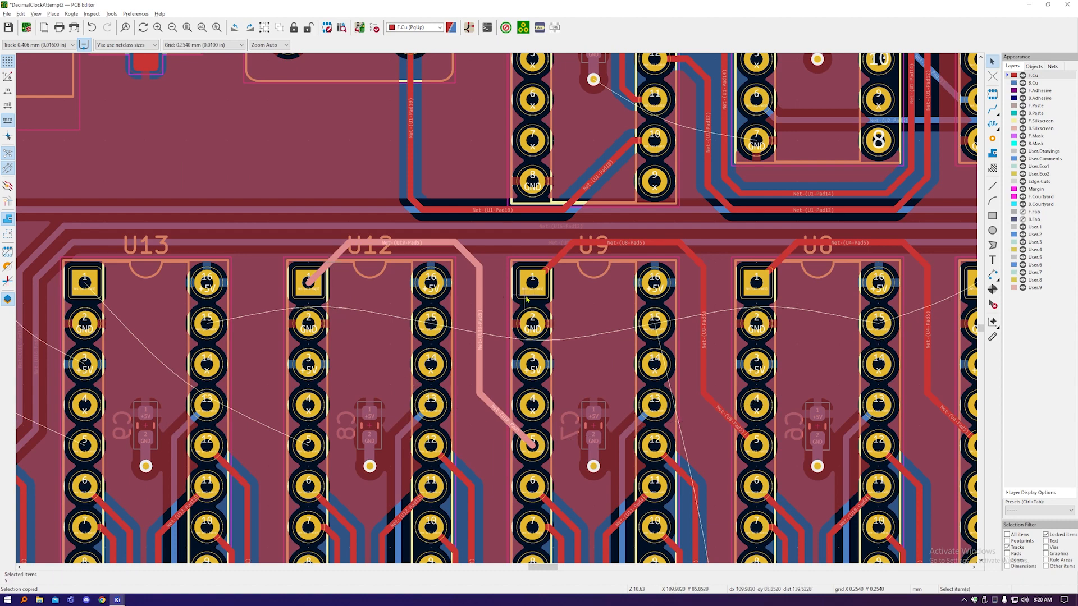
{"action": "key", "text": "ctrl+v"}
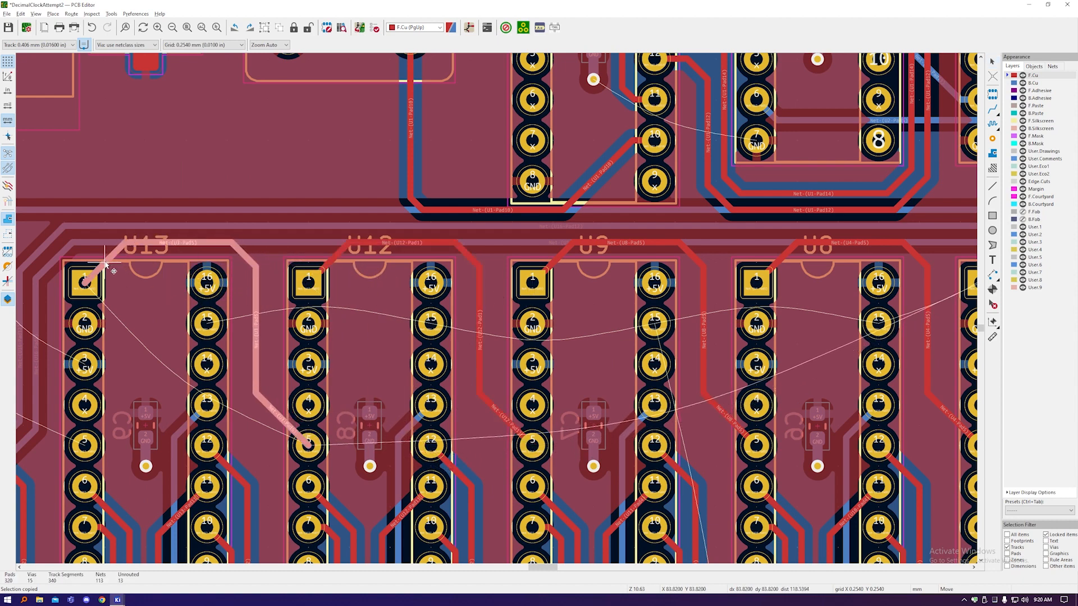
{"action": "left_click", "coordinate": [108, 268]}
{"action": "scroll", "coordinate": [270, 294], "scroll_direction": "down", "scroll_amount": 4}
{"action": "scroll", "coordinate": [514, 328], "scroll_direction": "up", "scroll_amount": 1}
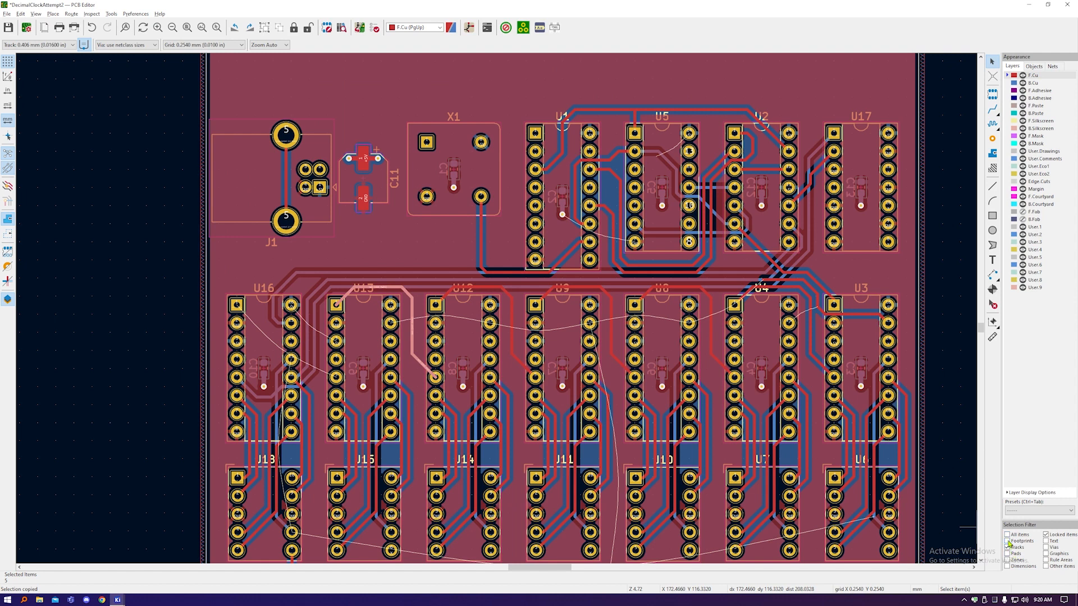
{"action": "key", "text": "ctrl+v"}
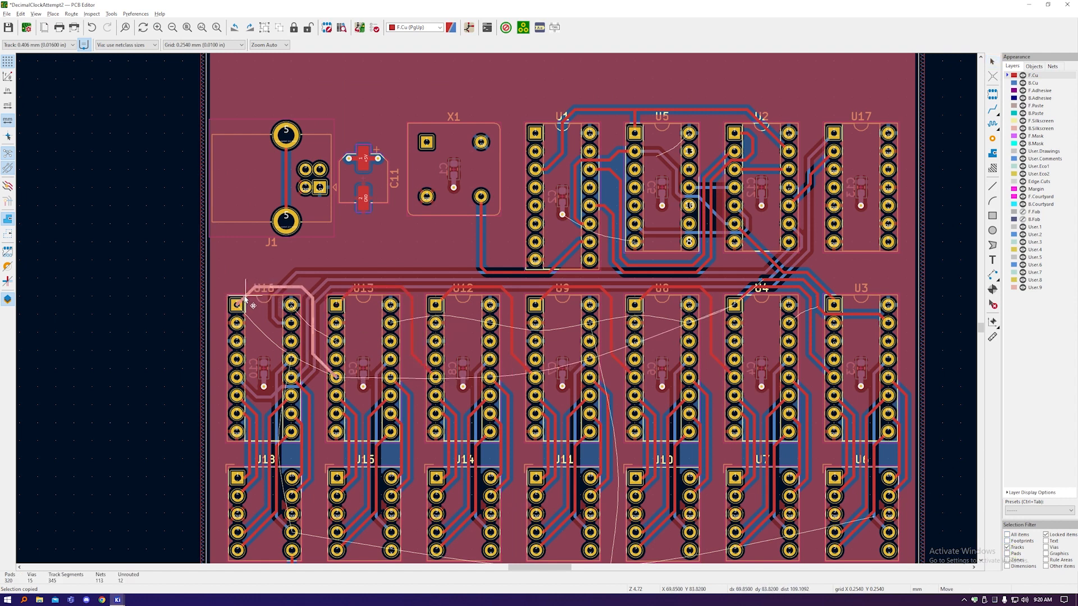
{"action": "left_click", "coordinate": [245, 301]}
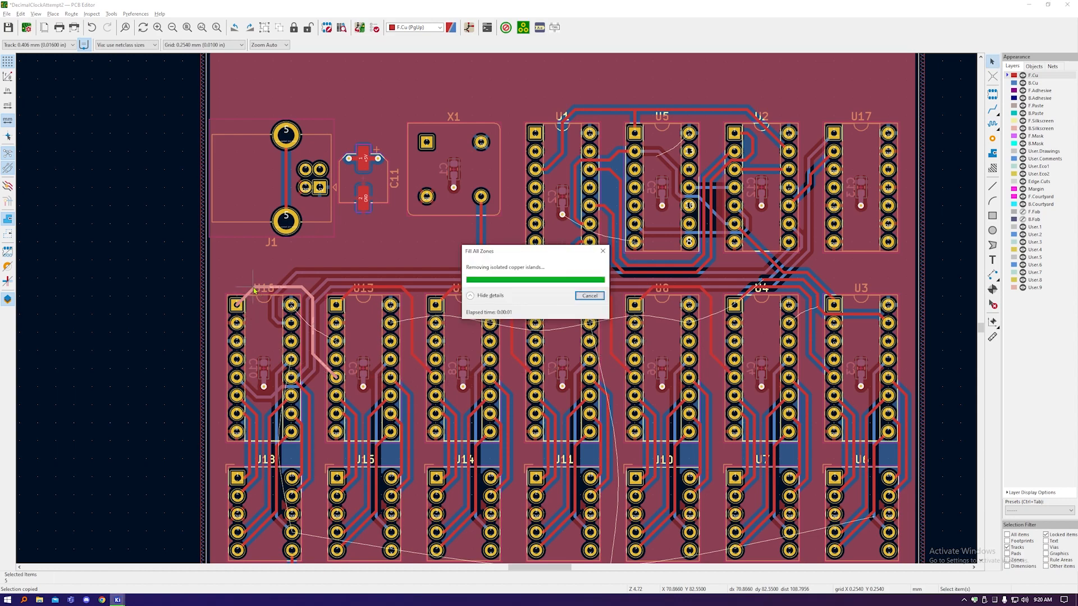
{"action": "scroll", "coordinate": [825, 336], "scroll_direction": "up", "scroll_amount": 2}
{"action": "key", "text": "x"}
{"action": "scroll", "coordinate": [714, 286], "scroll_direction": "up", "scroll_amount": 2}
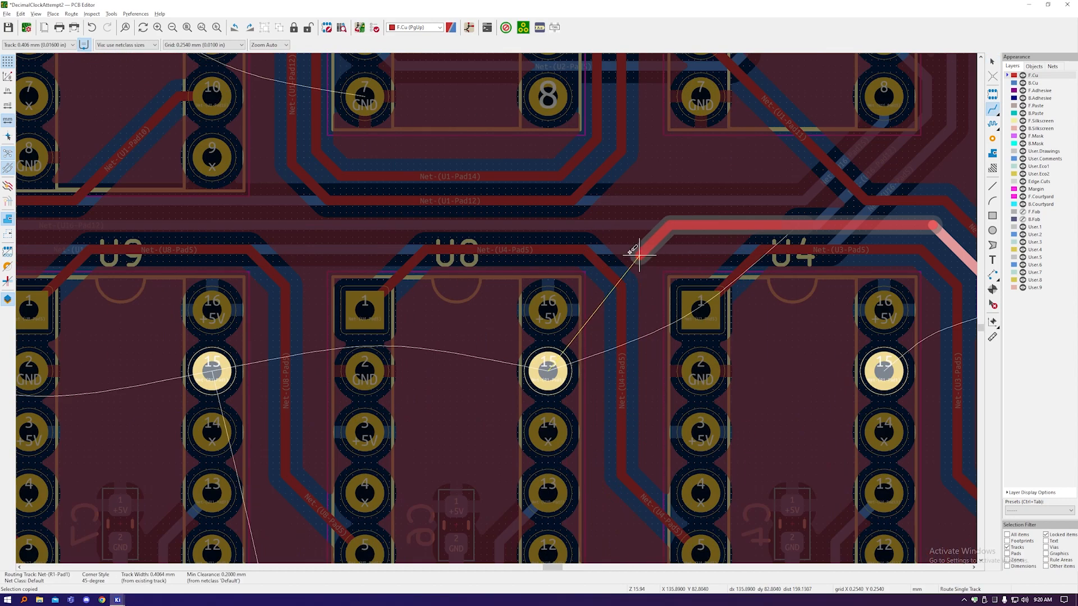
{"action": "scroll", "coordinate": [714, 286], "scroll_direction": "down", "scroll_amount": 1}
{"action": "key", "text": "Escape"}
{"action": "key", "text": "Escape"}
Step: Copy the track segments branching to U3's pad 15 and paste them onto U4's pad 15
{"action": "middle_click_drag", "start_coordinate": [539, 241], "coordinate": [415, 231]}
{"action": "left_click_drag", "start_coordinate": [905, 323], "coordinate": [740, 282]}
{"action": "key", "text": "ctrl+c"}
{"action": "key", "text": "ctrl+v"}
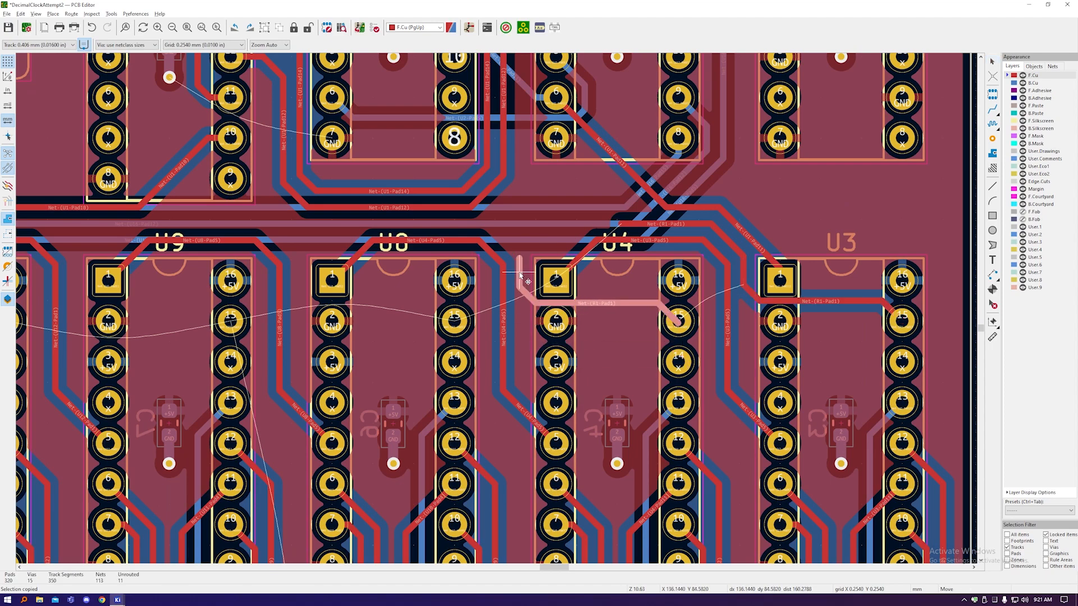
{"action": "middle_click_drag", "start_coordinate": [645, 321], "coordinate": [537, 286]}
{"action": "middle_click_drag", "start_coordinate": [407, 257], "coordinate": [547, 279]}
{"action": "left_click", "coordinate": [553, 257]}
Step: Paste copies of the pad 15 branch onto U8, U9, U12 and U13
{"action": "left_click", "coordinate": [703, 300], "text": "shift"}
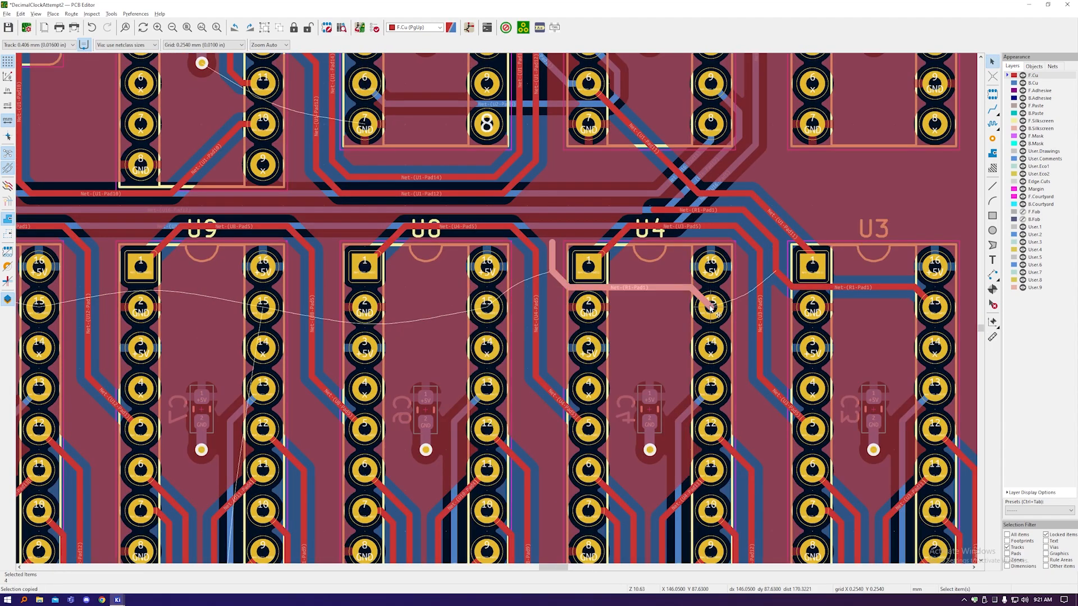
{"action": "left_click", "coordinate": [646, 289], "text": "shift"}
{"action": "key", "text": "ctrl+v"}
{"action": "scroll", "coordinate": [494, 304], "scroll_direction": "down", "scroll_amount": 1}
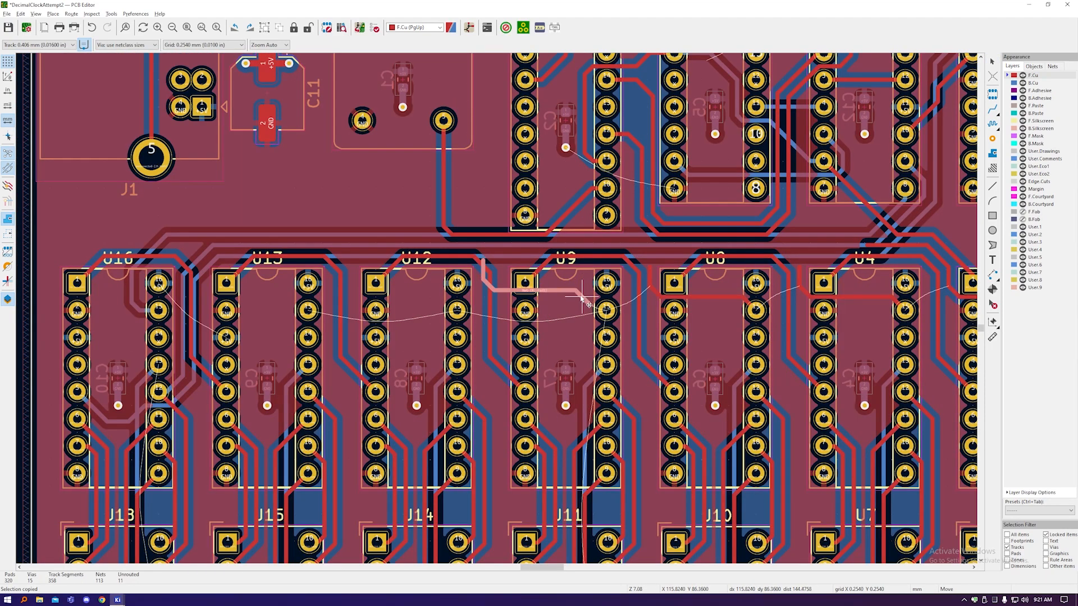
{"action": "left_click", "coordinate": [307, 311]}
{"action": "key", "text": "Escape"}
Step: Route the R1-Pad1 trunk track along the top of the IC row to U13's pad 15 branch, and refill all zones
{"action": "key", "text": "x"}
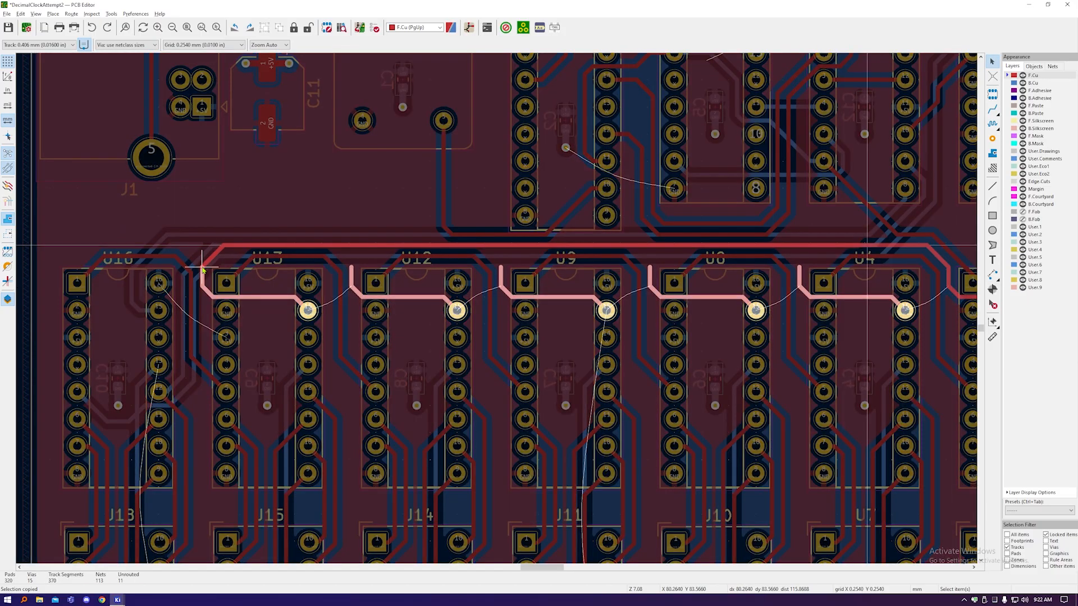
{"action": "left_click", "coordinate": [201, 266]}
{"action": "scroll", "coordinate": [289, 244], "scroll_direction": "up", "scroll_amount": 1}
{"action": "key", "text": "b"}
Step: Connect the pad 15 branches of U4, U8, U9 and U12 to the trunk track above them
{"action": "key", "text": "x"}
{"action": "left_click", "coordinate": [831, 246]}
{"action": "key", "text": "x"}
{"action": "left_click", "coordinate": [606, 246]}
{"action": "scroll", "coordinate": [341, 310], "scroll_direction": "down", "scroll_amount": 1}
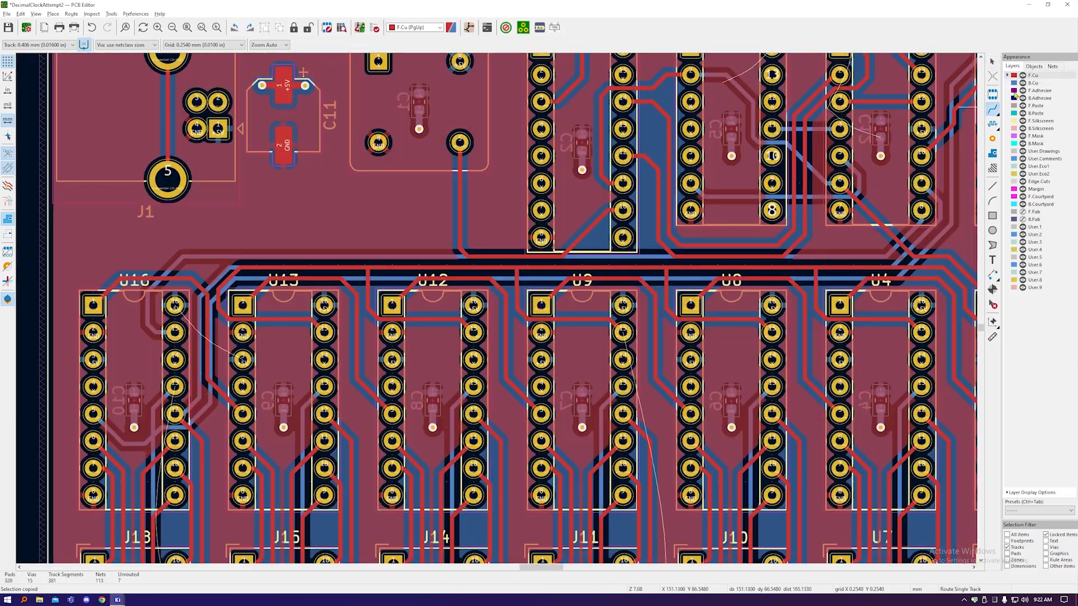
{"action": "scroll", "coordinate": [233, 280], "scroll_direction": "up", "scroll_amount": 1}
{"action": "middle_click_drag", "start_coordinate": [233, 279], "coordinate": [348, 269]}
{"action": "left_click", "coordinate": [348, 270]}
{"action": "key", "text": "Escape"}
Step: Examine the remaining unrouted connections across the board, especially around U2, U5 and U16
{"action": "scroll", "coordinate": [349, 270], "scroll_direction": "down", "scroll_amount": 5}
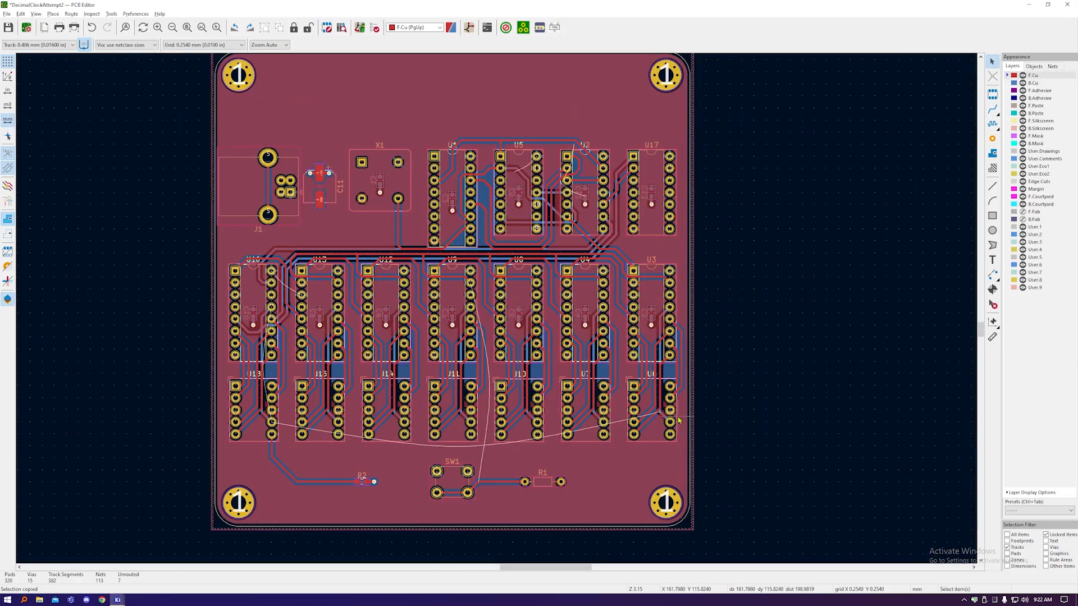
{"action": "scroll", "coordinate": [568, 145], "scroll_direction": "up", "scroll_amount": 5}
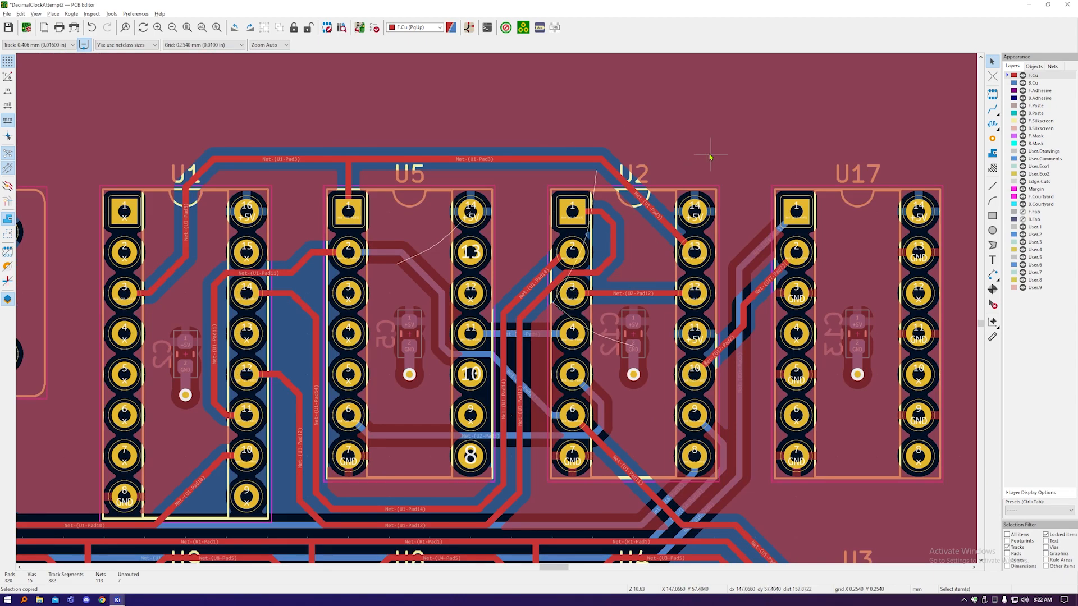
{"action": "scroll", "coordinate": [710, 157], "scroll_direction": "down", "scroll_amount": 5}
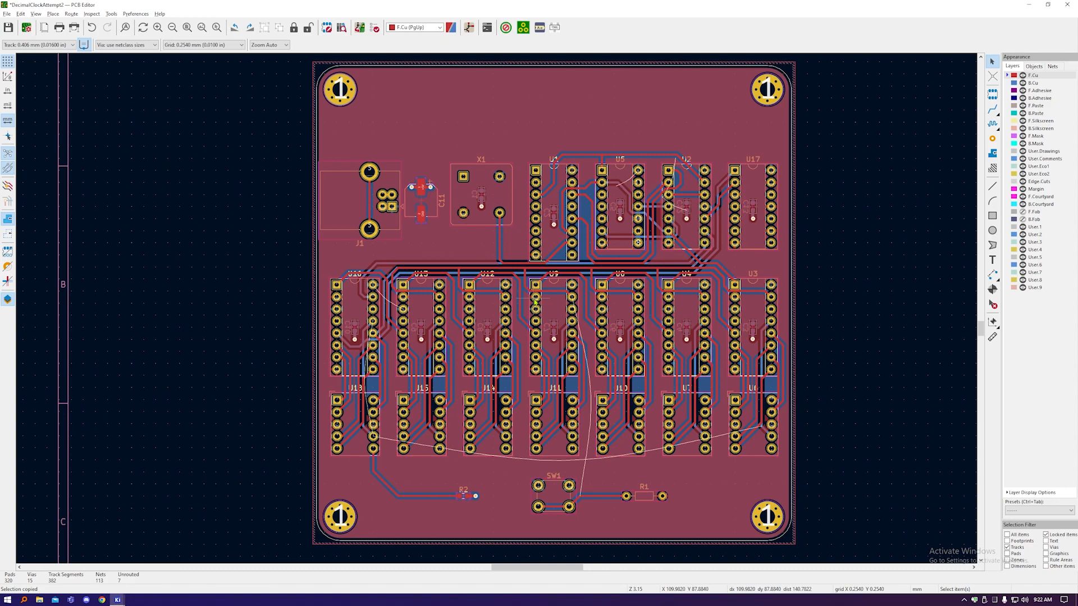
{"action": "scroll", "coordinate": [375, 295], "scroll_direction": "up", "scroll_amount": 4}
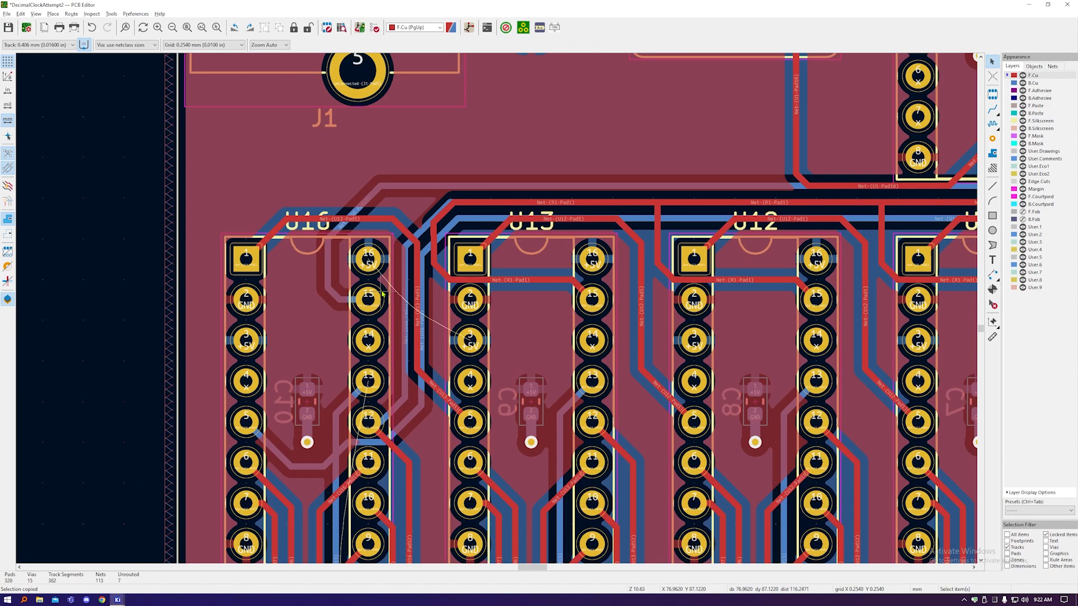
{"action": "middle_click_drag", "start_coordinate": [341, 475], "coordinate": [420, 165]}
{"action": "scroll", "coordinate": [419, 164], "scroll_direction": "down", "scroll_amount": 2}
{"action": "scroll", "coordinate": [422, 165], "scroll_direction": "down", "scroll_amount": 5}
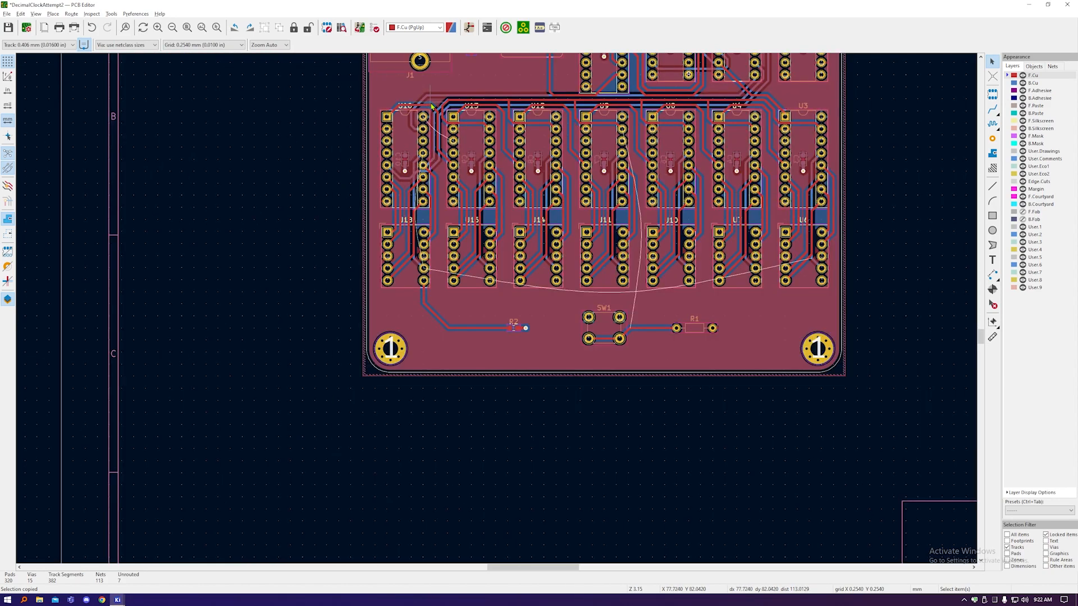
{"action": "scroll", "coordinate": [440, 157], "scroll_direction": "up", "scroll_amount": 8}
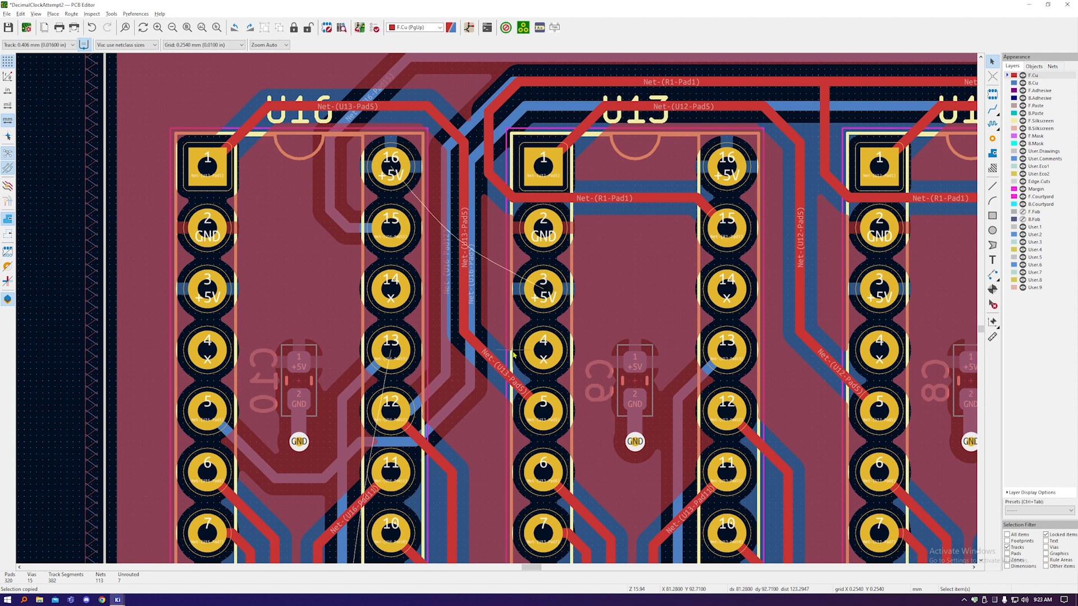
{"action": "scroll", "coordinate": [462, 82], "scroll_direction": "down", "scroll_amount": 3}
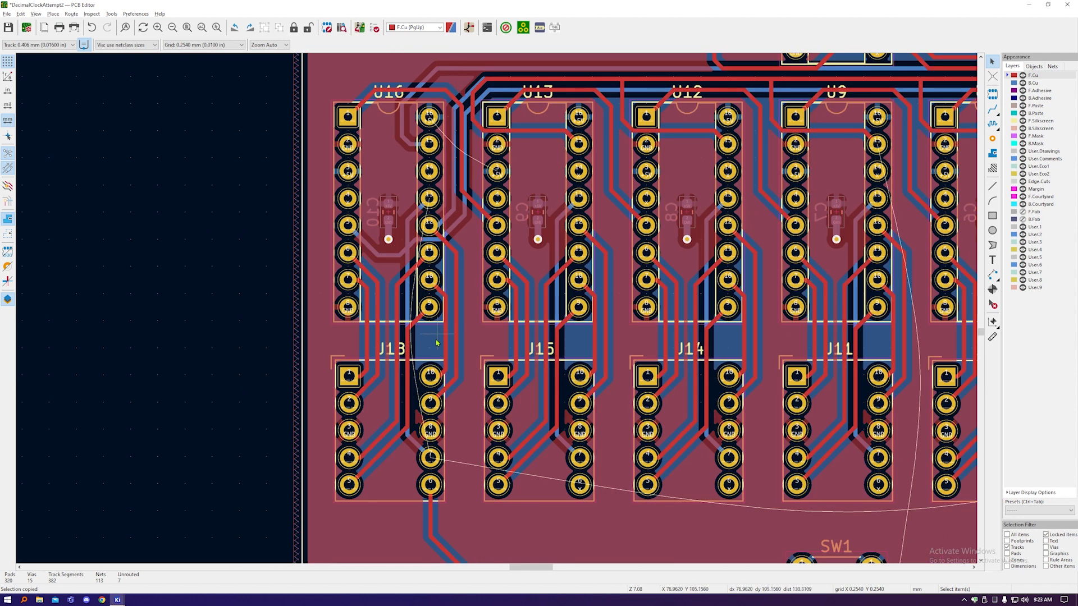
{"action": "scroll", "coordinate": [438, 425], "scroll_direction": "up", "scroll_amount": 1}
{"action": "key", "text": "x"}
{"action": "scroll", "coordinate": [335, 466], "scroll_direction": "down", "scroll_amount": 1}
{"action": "left_click", "coordinate": [393, 209]}
{"action": "left_click", "coordinate": [422, 236]}
{"action": "key", "text": "Escape"}
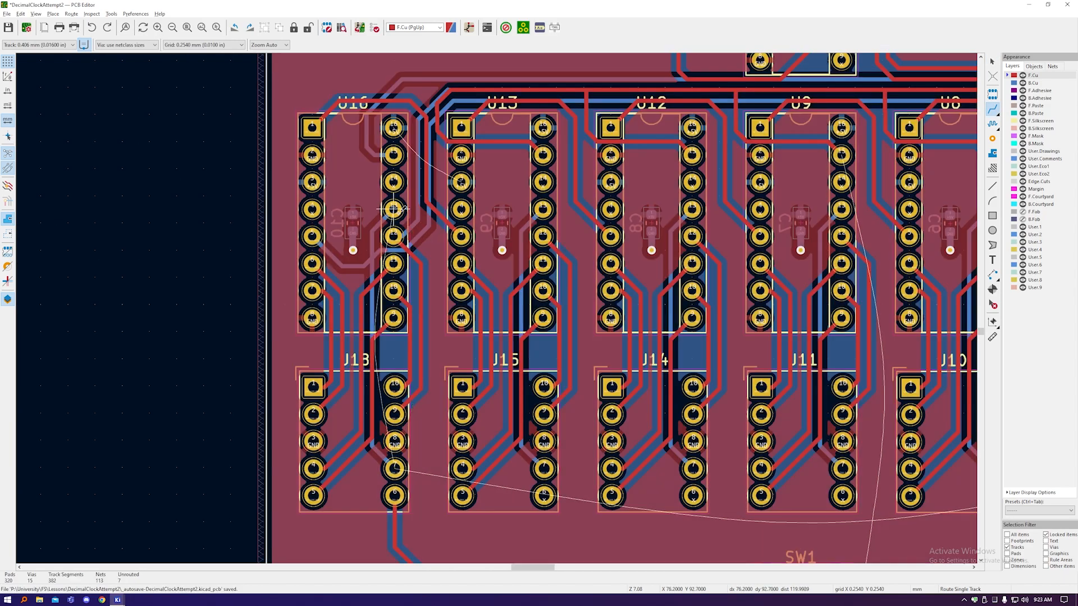
{"action": "left_click", "coordinate": [413, 224]}
{"action": "key", "text": "Escape"}
{"action": "key", "text": "ctrl+z"}
Step: Route a front copper track from U16's pad 13 to pad 7 of the display below it
{"action": "left_click", "coordinate": [394, 210]}
{"action": "scroll", "coordinate": [414, 227], "scroll_direction": "up", "scroll_amount": 6}
{"action": "scroll", "coordinate": [511, 327], "scroll_direction": "down", "scroll_amount": 3}
{"action": "scroll", "coordinate": [517, 390], "scroll_direction": "down", "scroll_amount": 3}
{"action": "left_click", "coordinate": [484, 359]}
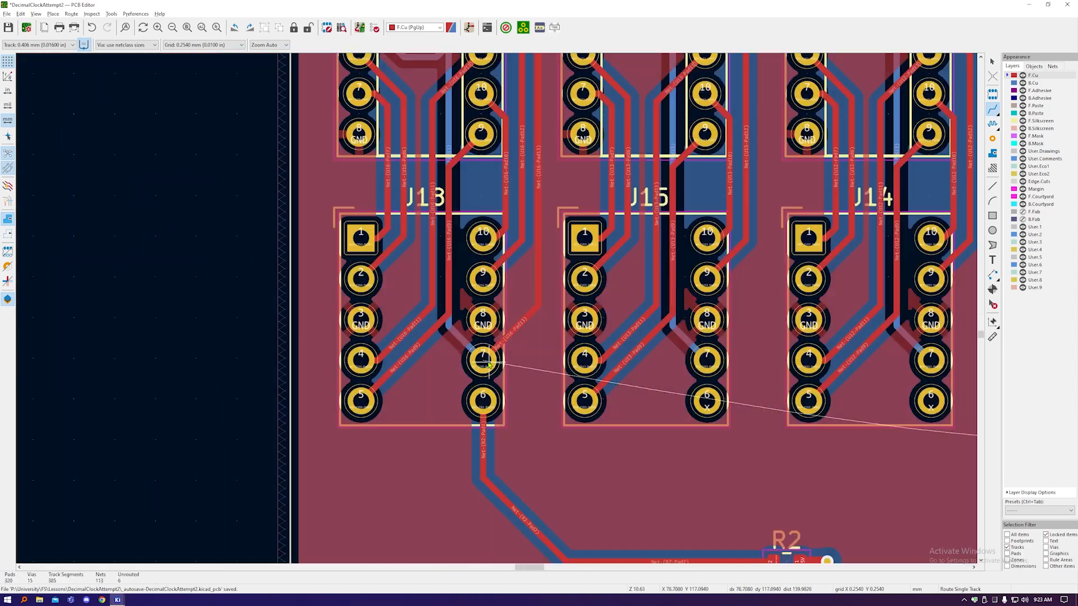
Step: Examine the unrouted connection running from pad 7 of the display below U16 to the tracks at U6
{"action": "scroll", "coordinate": [429, 420], "scroll_direction": "down", "scroll_amount": 2}
{"action": "scroll", "coordinate": [493, 271], "scroll_direction": "down", "scroll_amount": 3}
{"action": "scroll", "coordinate": [258, 308], "scroll_direction": "up", "scroll_amount": 5}
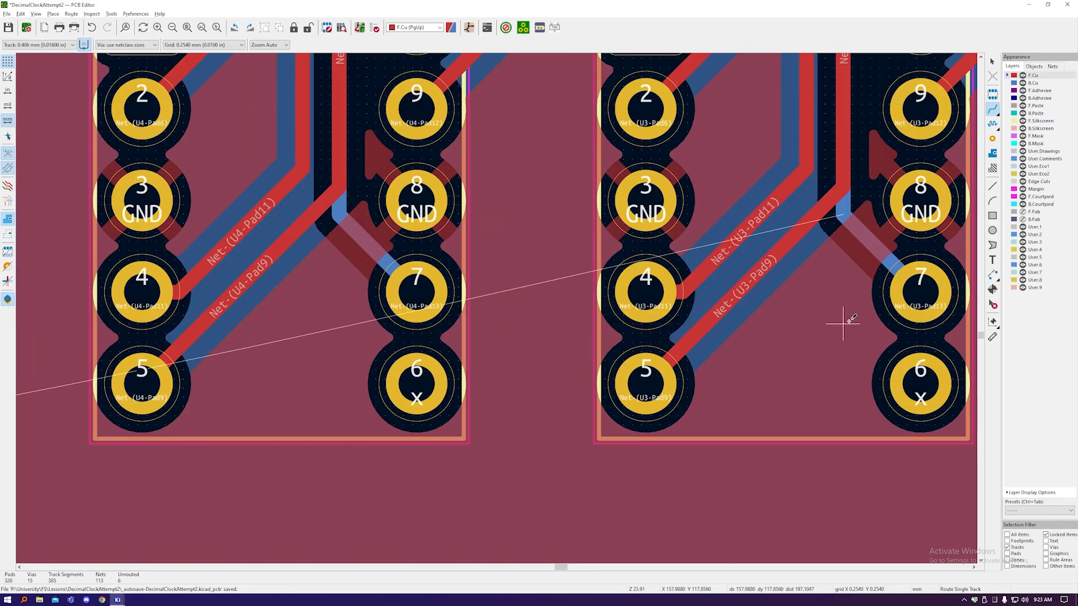
{"action": "scroll", "coordinate": [911, 311], "scroll_direction": "down", "scroll_amount": 1}
{"action": "scroll", "coordinate": [911, 311], "scroll_direction": "down", "scroll_amount": 3}
{"action": "scroll", "coordinate": [921, 146], "scroll_direction": "up", "scroll_amount": 3}
{"action": "scroll", "coordinate": [833, 154], "scroll_direction": "down", "scroll_amount": 3}
{"action": "key", "text": "Escape"}
Step: Enable all items in the selection filter and select U6 to check its wiring in the Schematic Editor
{"action": "left_click", "coordinate": [469, 27]}
{"action": "left_click", "coordinate": [1007, 535]}
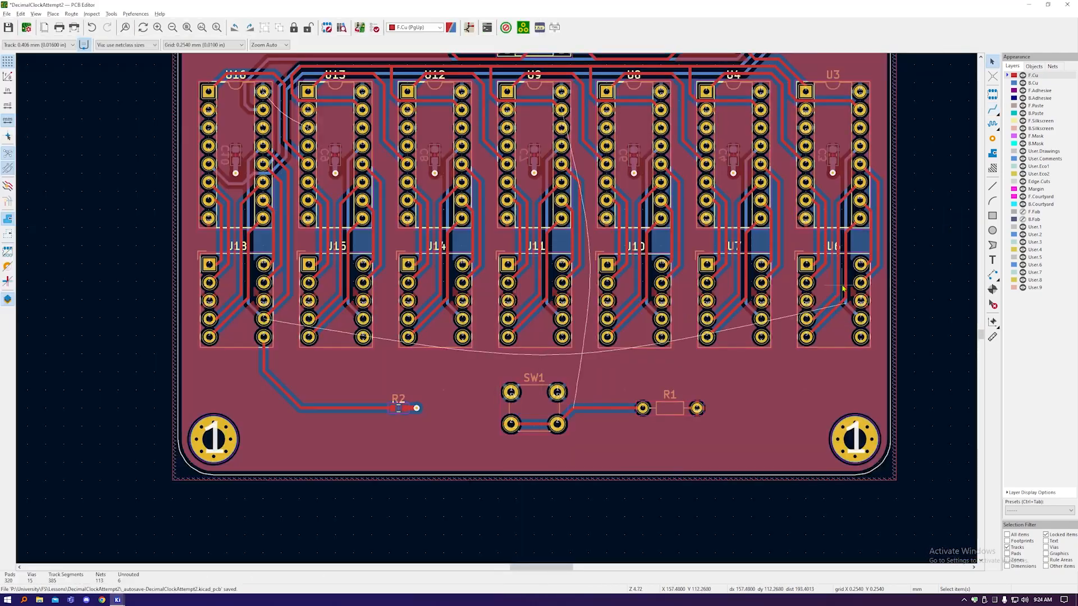
{"action": "left_click", "coordinate": [841, 281]}
{"action": "left_click", "coordinate": [469, 27]}
{"action": "scroll", "coordinate": [895, 382], "scroll_direction": "up", "scroll_amount": 9}
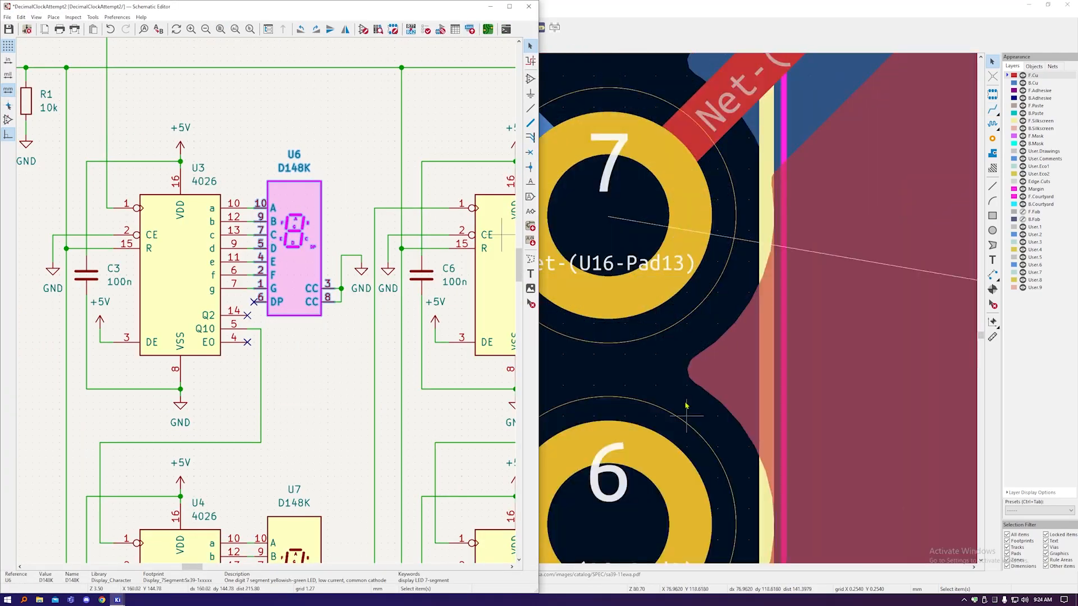
{"action": "scroll", "coordinate": [892, 382], "scroll_direction": "down", "scroll_amount": 12}
Step: Start a front copper track from U6's pad 7, heading below the displays toward the one under U16
{"action": "left_click", "coordinate": [863, 385]}
{"action": "key", "text": "x"}
{"action": "scroll", "coordinate": [828, 407], "scroll_direction": "up", "scroll_amount": 4}
{"action": "right_click", "coordinate": [831, 405]}
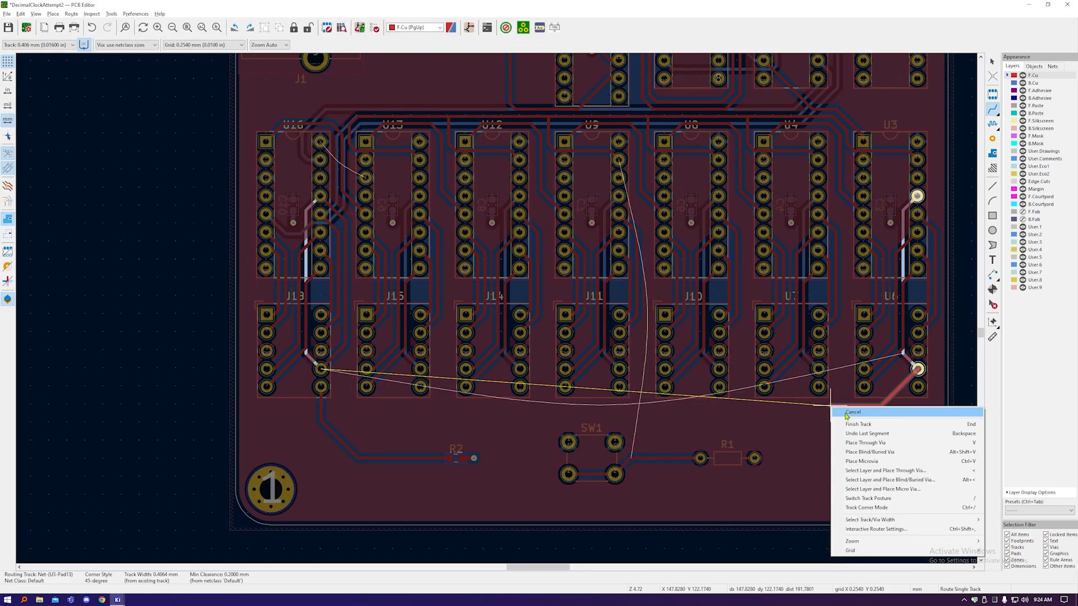
Step: Cancel the track being routed from U6 pad 7
{"action": "left_click", "coordinate": [845, 412]}
{"action": "left_click", "coordinate": [915, 368]}
{"action": "key", "text": "Escape"}
{"action": "key", "text": "Escape"}
Step: Try to delete the B.Cu track connected to J13 pad 7
{"action": "scroll", "coordinate": [299, 354], "scroll_direction": "up", "scroll_amount": 7}
{"action": "key", "text": "Page_Down"}
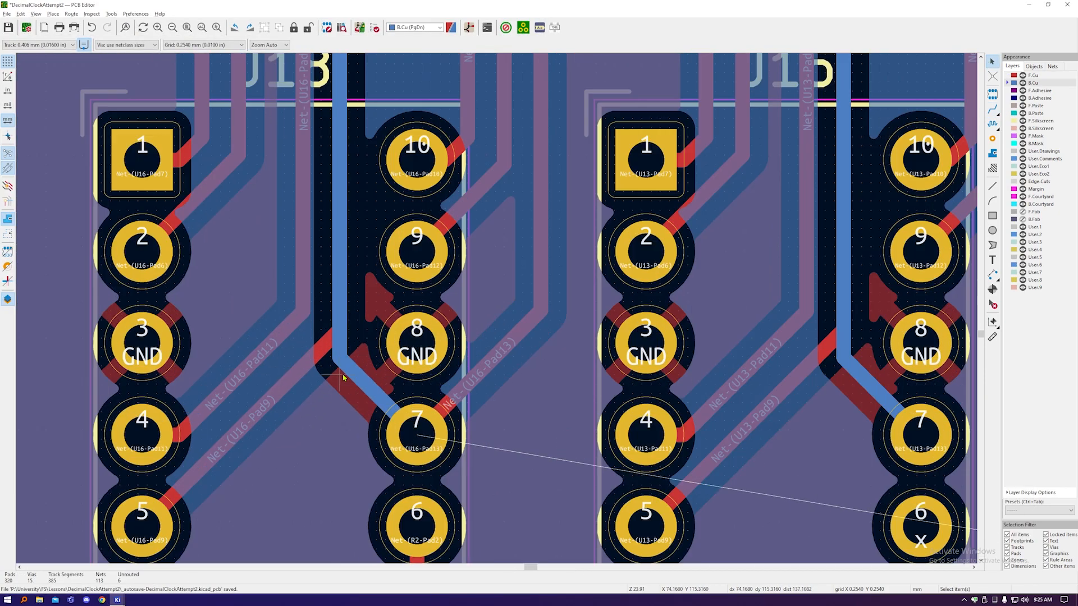
{"action": "key", "text": "shift+Delete"}
{"action": "scroll", "coordinate": [342, 378], "scroll_direction": "down", "scroll_amount": 7}
{"action": "scroll", "coordinate": [317, 230], "scroll_direction": "up", "scroll_amount": 5}
{"action": "scroll", "coordinate": [317, 137], "scroll_direction": "down", "scroll_amount": 2}
{"action": "key", "text": "ctrl+z"}
Step: Delete the F.Cu track segments beside J13
{"action": "key", "text": "Page_Up"}
{"action": "key", "text": "Delete"}
{"action": "key", "text": "Delete"}
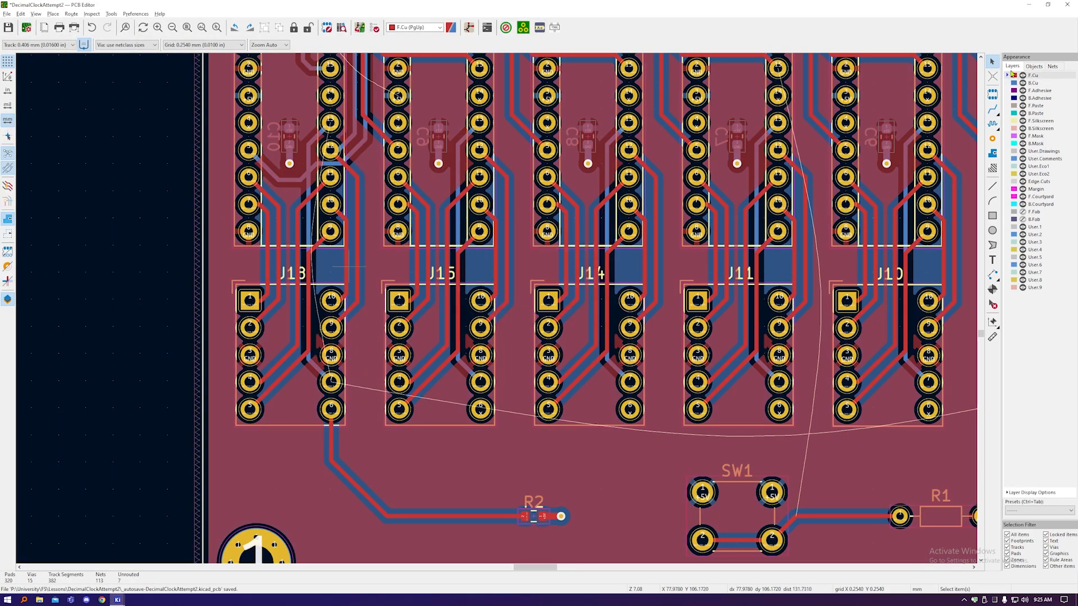
Step: Try to reassign the whole B.Cu track between U16 pad 13 and J13 pad 7 to another net
{"action": "key", "text": "Page_Down"}
{"action": "left_click", "coordinate": [317, 139]}
{"action": "key", "text": "u"}
{"action": "key", "text": "e"}
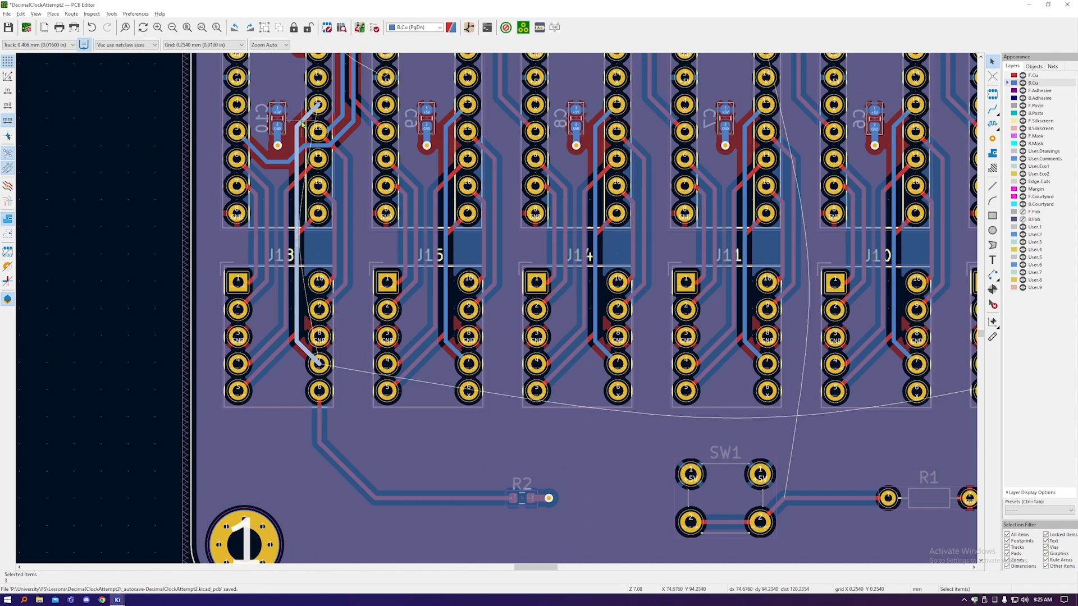
{"action": "left_click", "coordinate": [466, 200]}
{"action": "left_click", "coordinate": [506, 380]}
{"action": "left_click", "coordinate": [602, 328]}
{"action": "left_click", "coordinate": [544, 258]}
{"action": "left_click", "coordinate": [166, 260]}
{"action": "key", "text": "ctrl+z"}
Step: Examine the selected track between U16 pad 13 and J13 pad 7 and check the net assigned in its properties
{"action": "scroll", "coordinate": [327, 265], "scroll_direction": "up", "scroll_amount": 3}
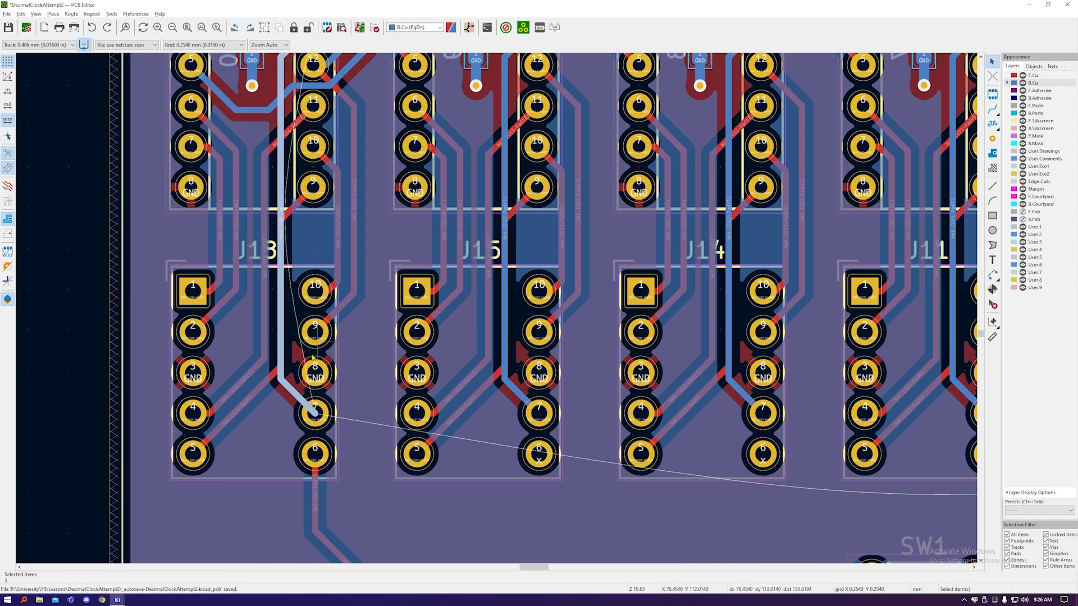
{"action": "scroll", "coordinate": [314, 413], "scroll_direction": "down", "scroll_amount": 3}
{"action": "scroll", "coordinate": [293, 190], "scroll_direction": "up", "scroll_amount": 3}
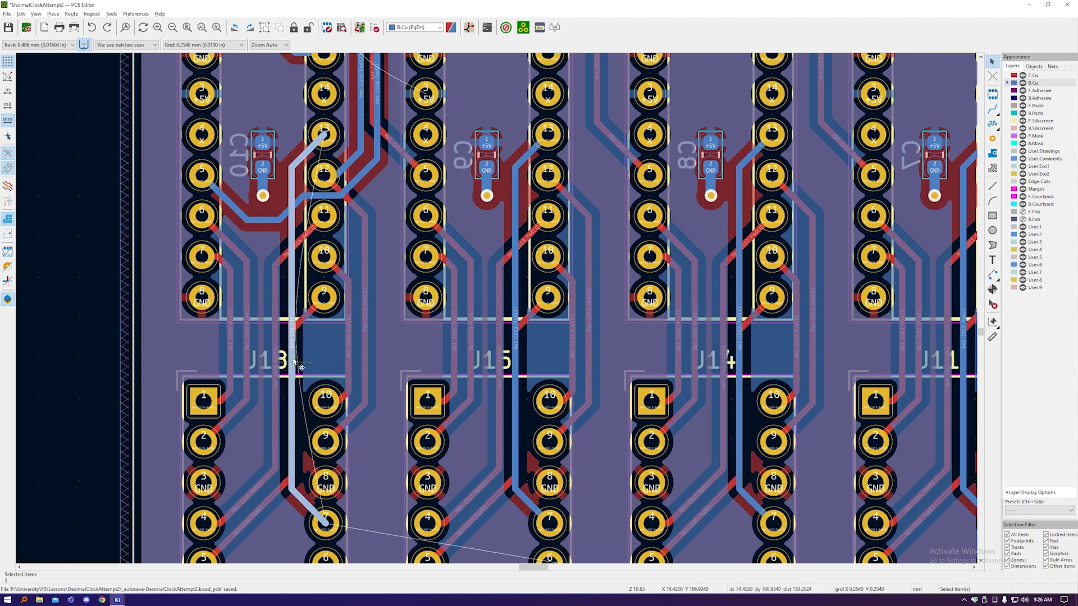
{"action": "scroll", "coordinate": [293, 358], "scroll_direction": "down", "scroll_amount": 3}
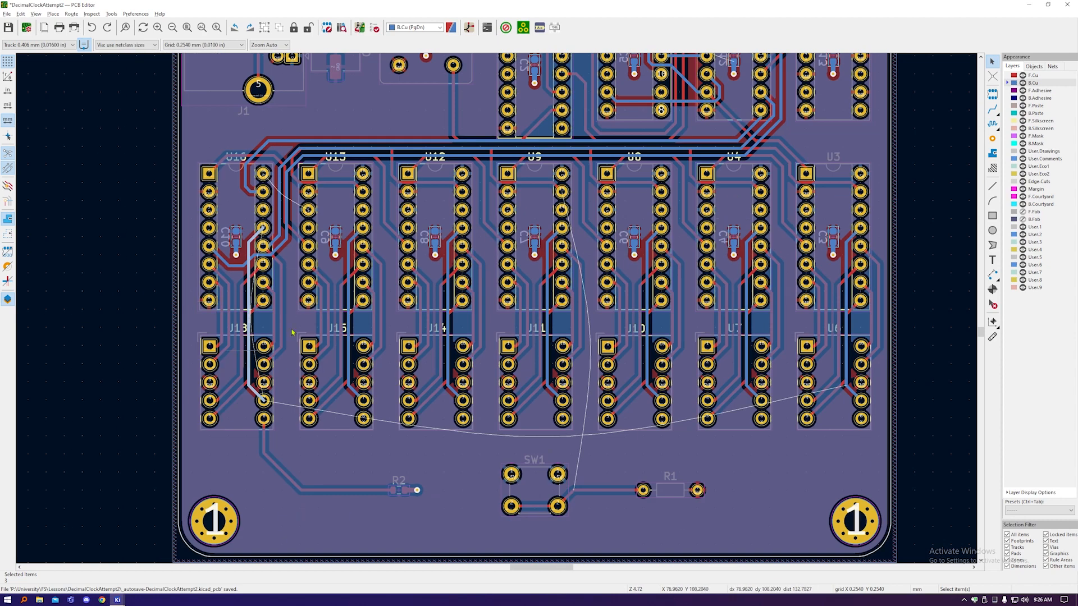
{"action": "scroll", "coordinate": [239, 322], "scroll_direction": "up", "scroll_amount": 5}
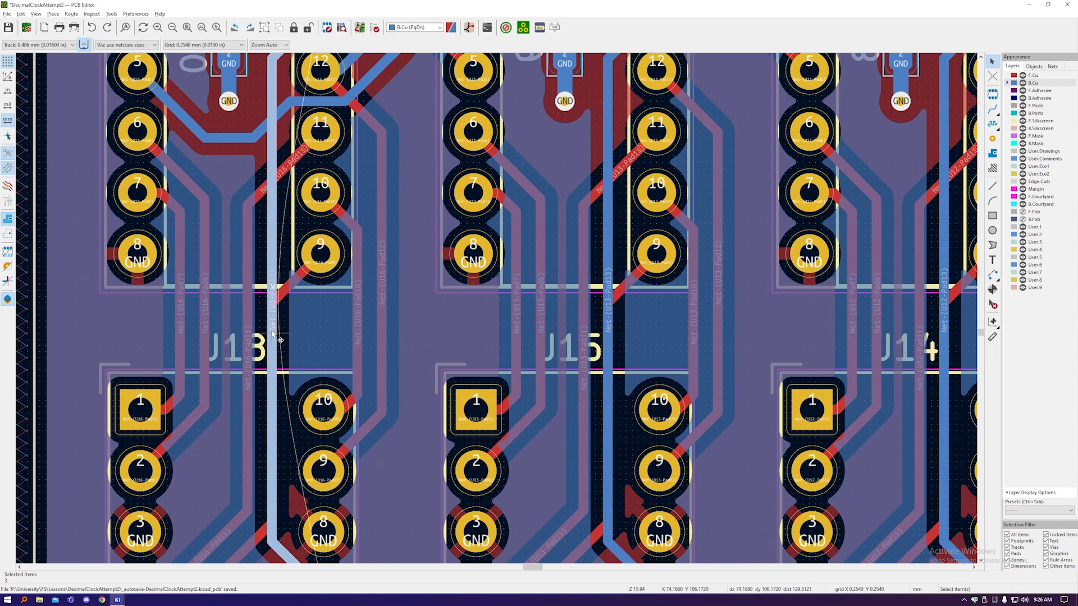
{"action": "scroll", "coordinate": [272, 335], "scroll_direction": "down", "scroll_amount": 3}
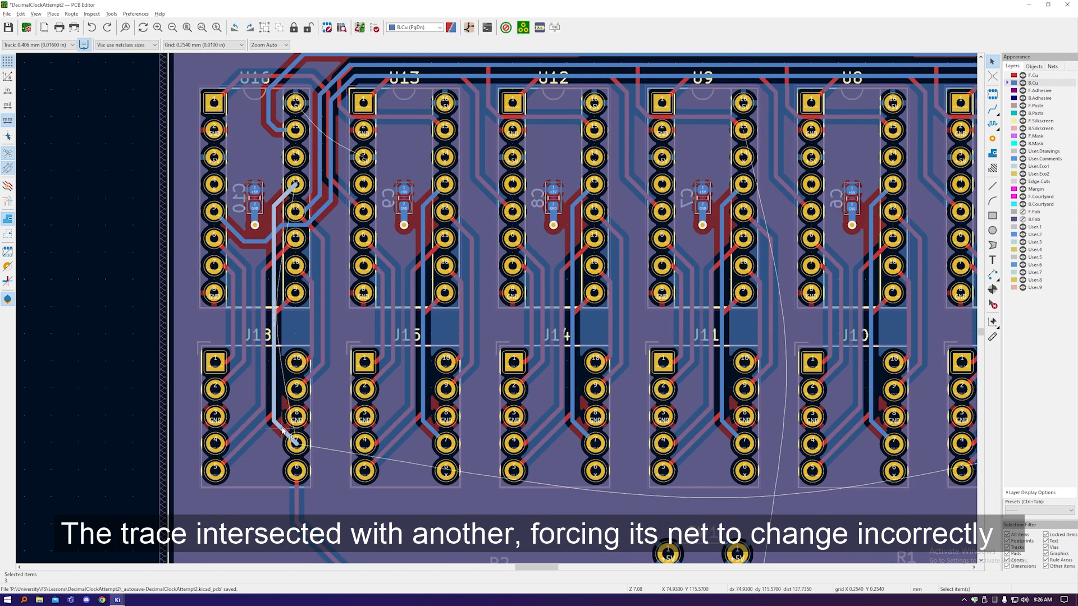
{"action": "key", "text": "e"}
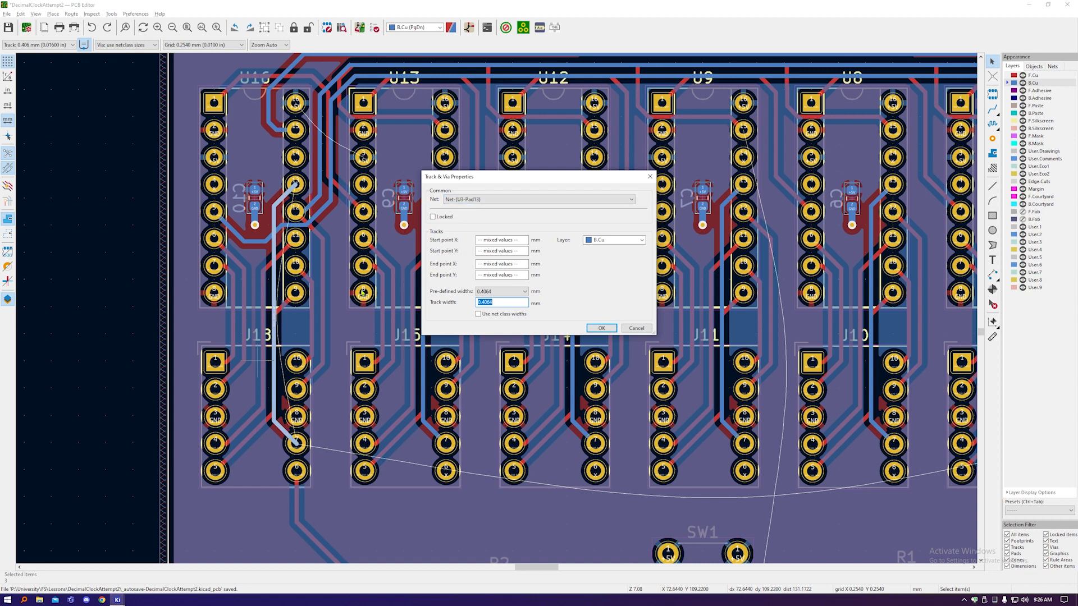
{"action": "left_click", "coordinate": [508, 203]}
{"action": "left_click", "coordinate": [561, 187]}
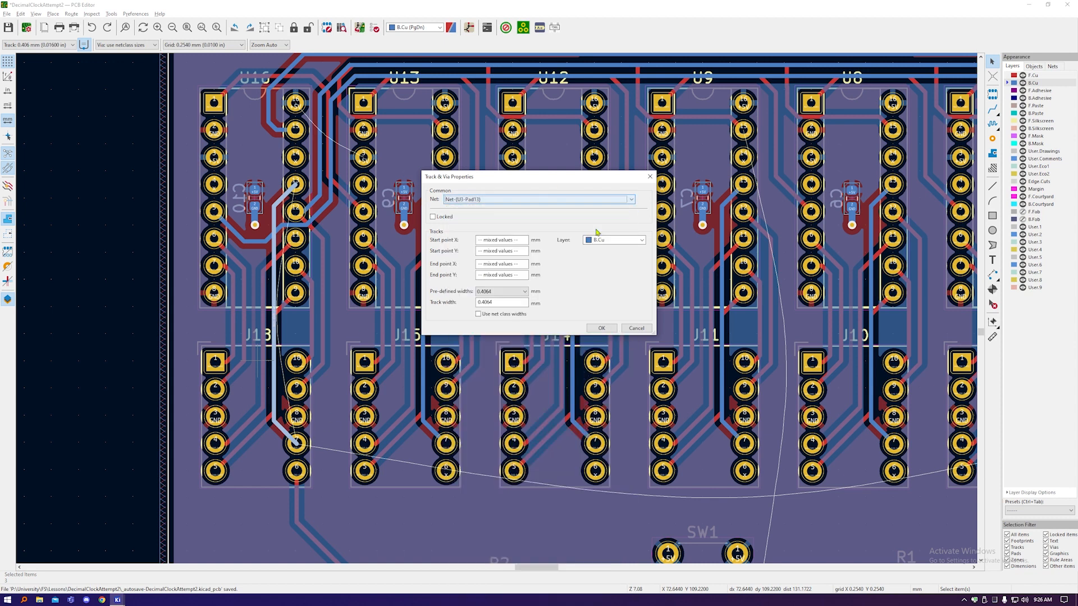
{"action": "left_click", "coordinate": [636, 329]}
Step: Assign the B.Cu track between U16 pad 13 and J13 pad 7 to Net-(U16-Pad13), changing the connected pads' nets as well
{"action": "scroll", "coordinate": [254, 454], "scroll_direction": "up", "scroll_amount": 6}
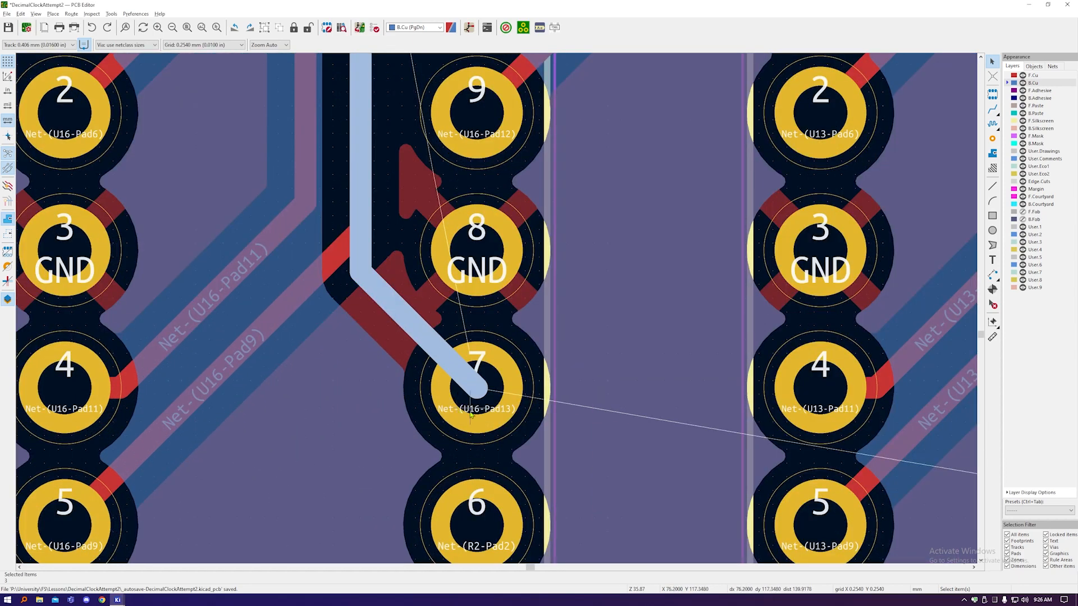
{"action": "scroll", "coordinate": [449, 444], "scroll_direction": "down", "scroll_amount": 5}
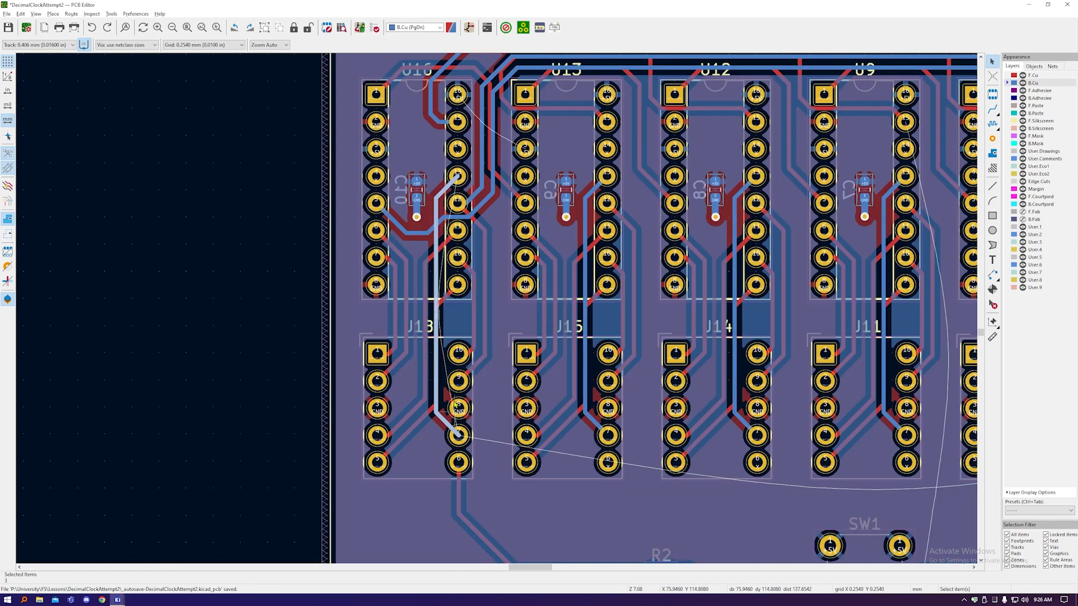
{"action": "scroll", "coordinate": [410, 242], "scroll_direction": "up", "scroll_amount": 5}
{"action": "scroll", "coordinate": [409, 241], "scroll_direction": "down", "scroll_amount": 5}
{"action": "scroll", "coordinate": [364, 167], "scroll_direction": "up", "scroll_amount": 5}
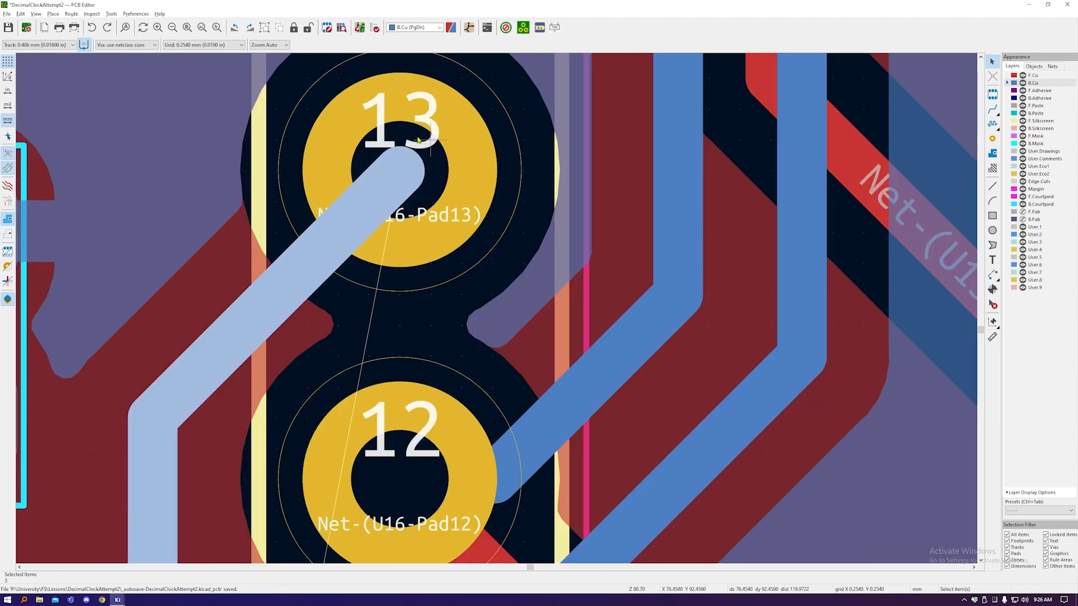
{"action": "scroll", "coordinate": [364, 167], "scroll_direction": "down", "scroll_amount": 3}
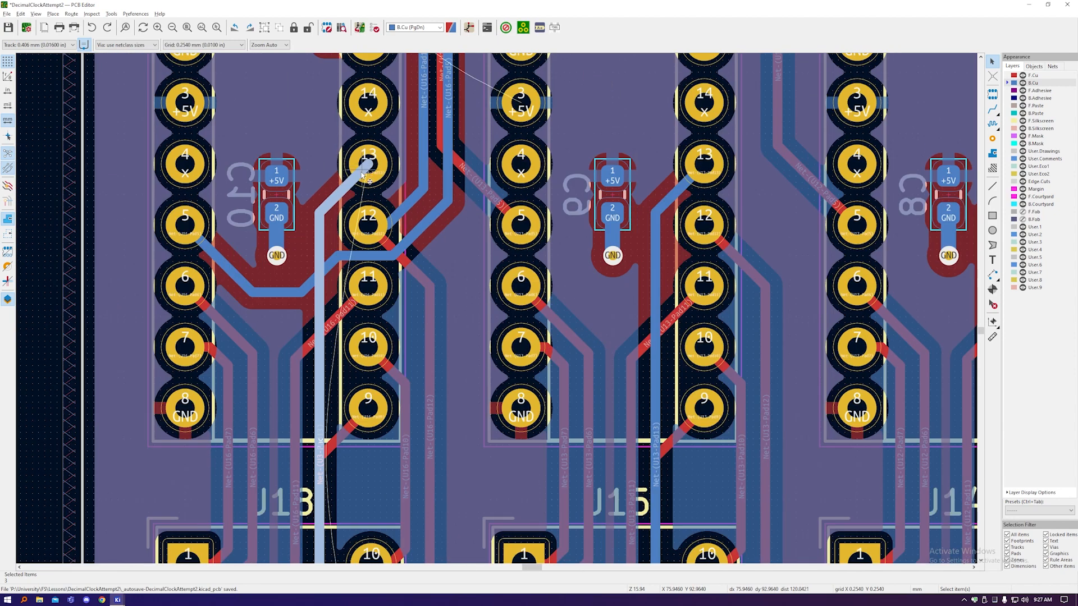
{"action": "key", "text": "e"}
{"action": "left_click", "coordinate": [505, 200]}
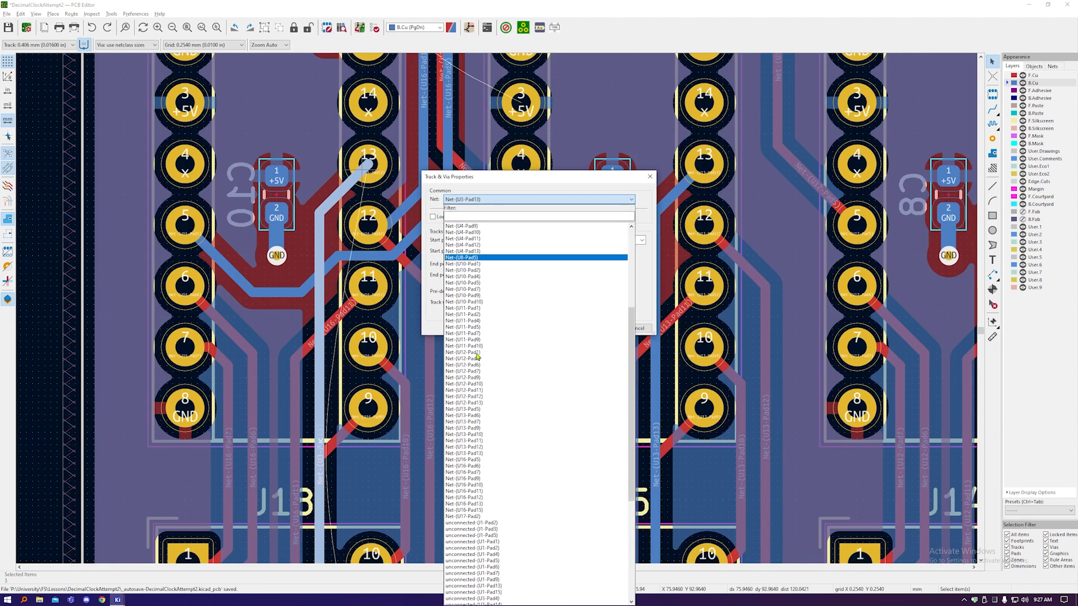
{"action": "scroll", "coordinate": [477, 357], "scroll_direction": "down", "scroll_amount": 8}
{"action": "left_click", "coordinate": [481, 353]}
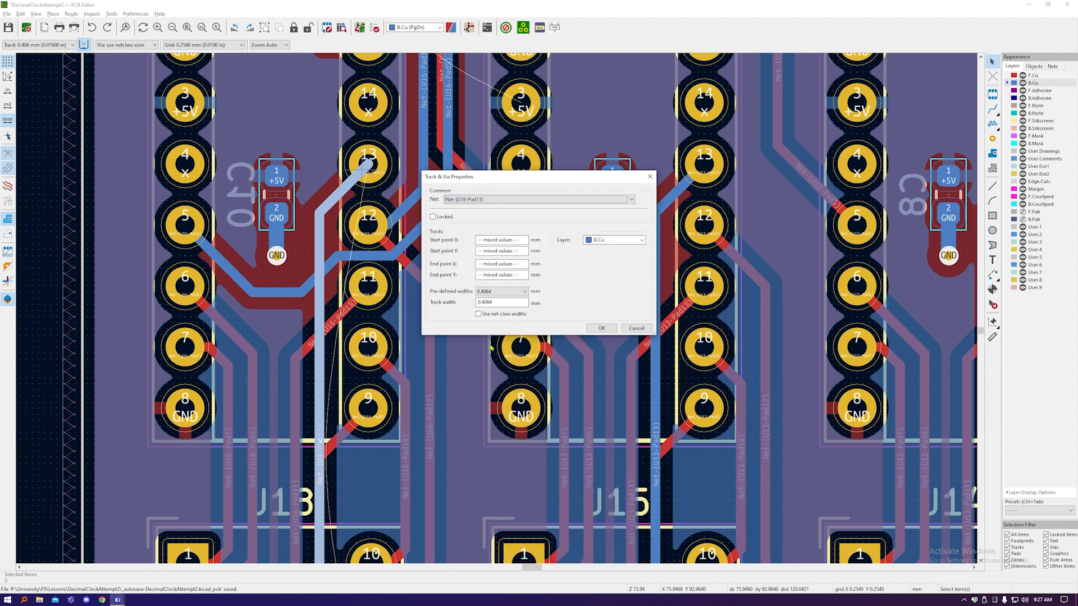
{"action": "left_click", "coordinate": [600, 329]}
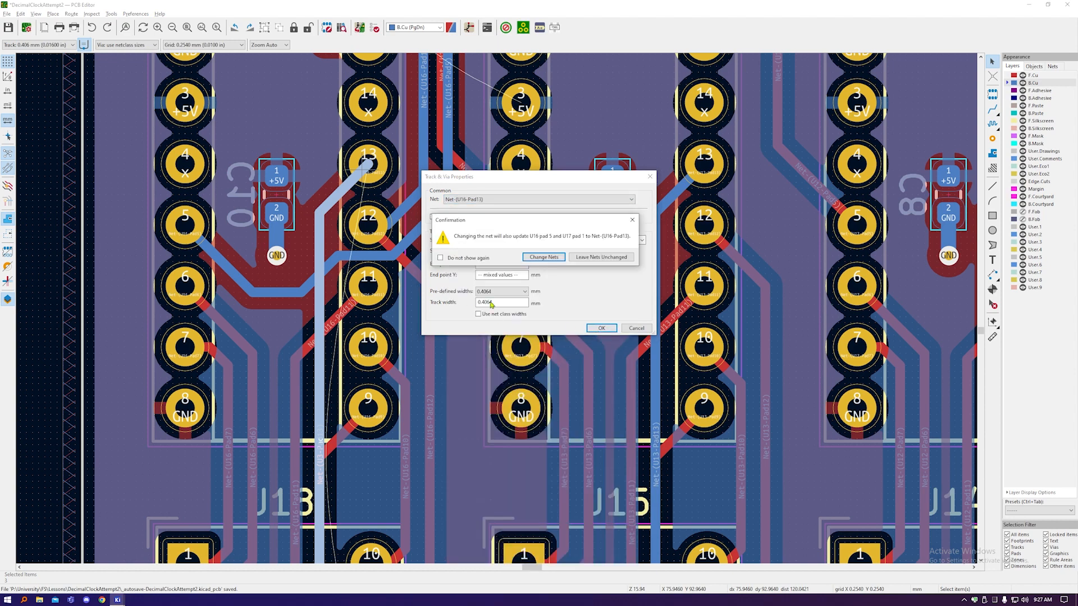
{"action": "left_click", "coordinate": [553, 257]}
Step: Refill all zones and delete the U16 pad 5 track segments on B.Cu that cross the Net-(U16-Pad13) track
{"action": "scroll", "coordinate": [232, 235], "scroll_direction": "down", "scroll_amount": 5}
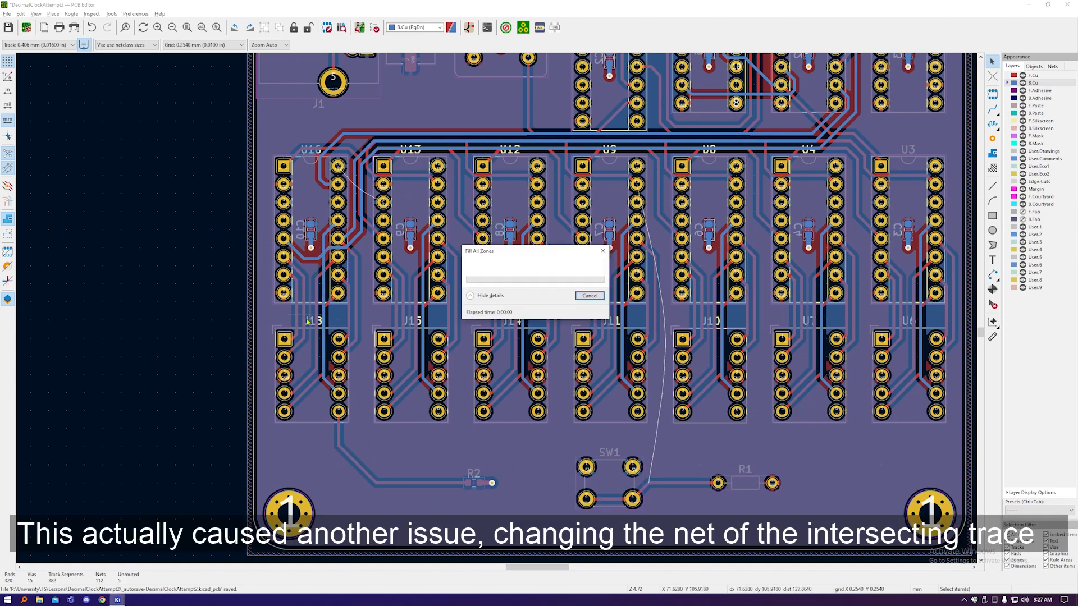
{"action": "scroll", "coordinate": [312, 251], "scroll_direction": "up", "scroll_amount": 4}
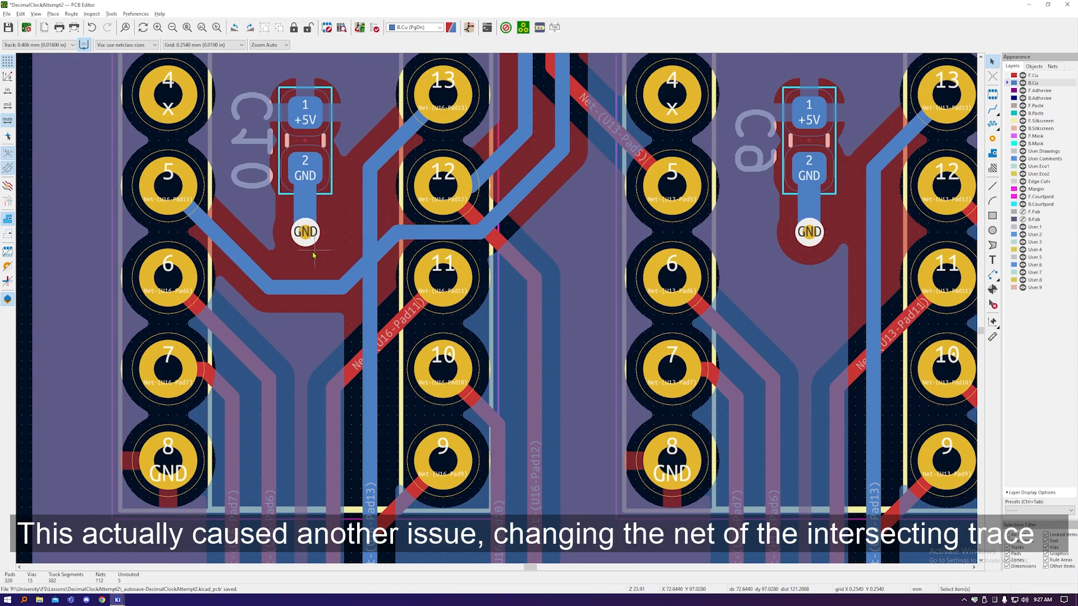
{"action": "scroll", "coordinate": [312, 251], "scroll_direction": "down", "scroll_amount": 3}
{"action": "scroll", "coordinate": [343, 251], "scroll_direction": "up", "scroll_amount": 3}
{"action": "left_click", "coordinate": [343, 230]}
{"action": "key", "text": "Delete"}
{"action": "scroll", "coordinate": [380, 297], "scroll_direction": "down", "scroll_amount": 3}
{"action": "scroll", "coordinate": [411, 228], "scroll_direction": "up", "scroll_amount": 2}
Step: Select the remaining track segments running up to U17 pad 1 and reassign them to Net-(U16-Pad5)
{"action": "left_click", "coordinate": [410, 242]}
{"action": "scroll", "coordinate": [393, 259], "scroll_direction": "down", "scroll_amount": 4}
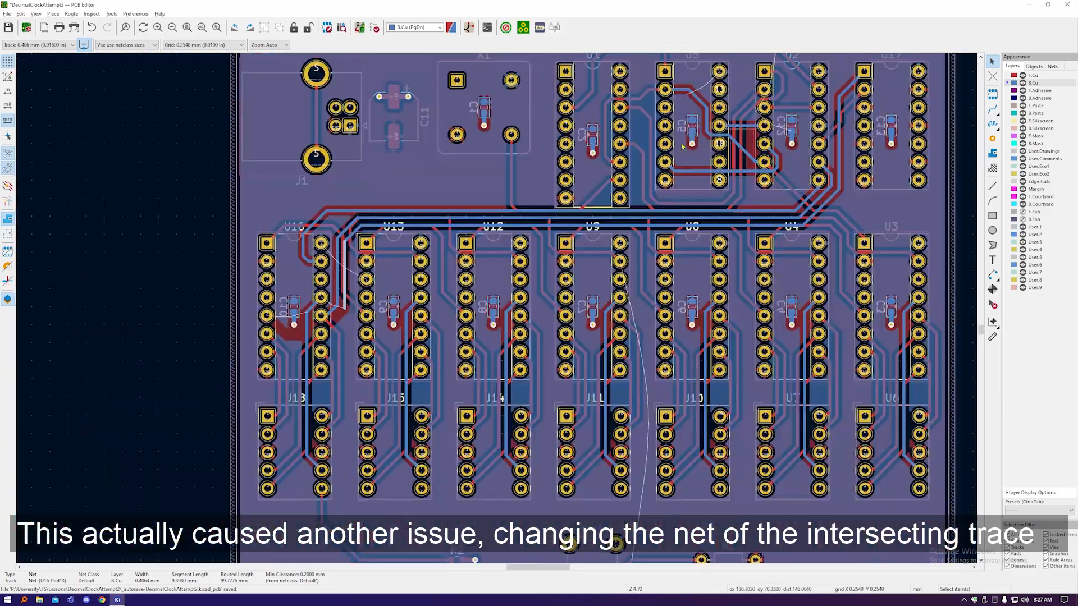
{"action": "scroll", "coordinate": [337, 292], "scroll_direction": "up", "scroll_amount": 3}
{"action": "scroll", "coordinate": [244, 341], "scroll_direction": "down", "scroll_amount": 5}
{"action": "scroll", "coordinate": [650, 174], "scroll_direction": "up", "scroll_amount": 8}
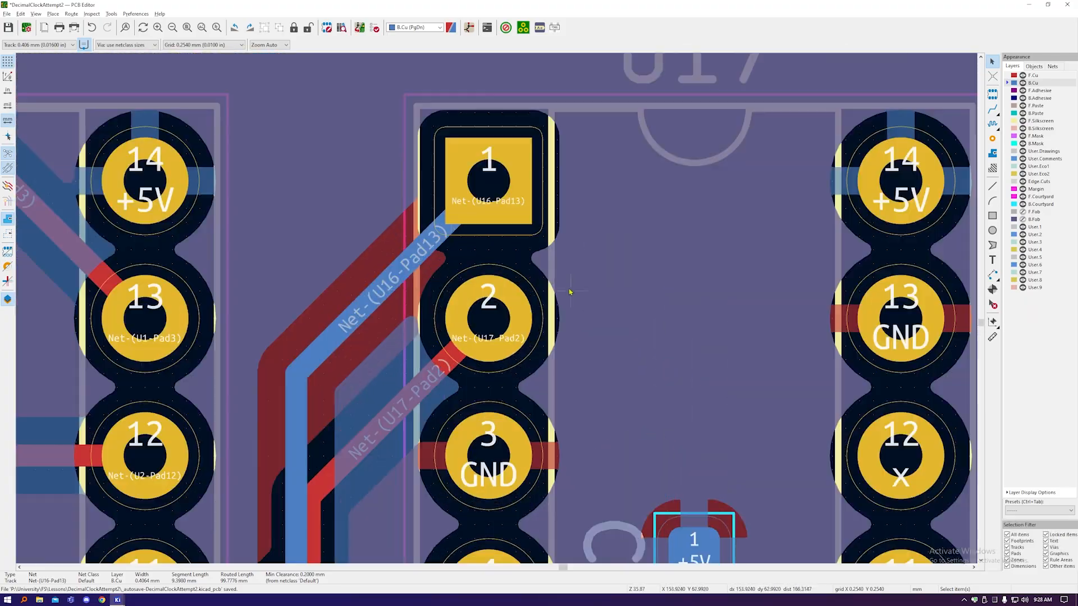
{"action": "scroll", "coordinate": [571, 292], "scroll_direction": "down", "scroll_amount": 5}
{"action": "left_click", "coordinate": [775, 384], "text": "shift"}
{"action": "left_click", "coordinate": [809, 357], "text": "shift"}
{"action": "left_click", "coordinate": [839, 252], "text": "shift"}
{"action": "left_click", "coordinate": [852, 177], "text": "shift"}
{"action": "key", "text": "e"}
{"action": "left_click", "coordinate": [538, 199]}
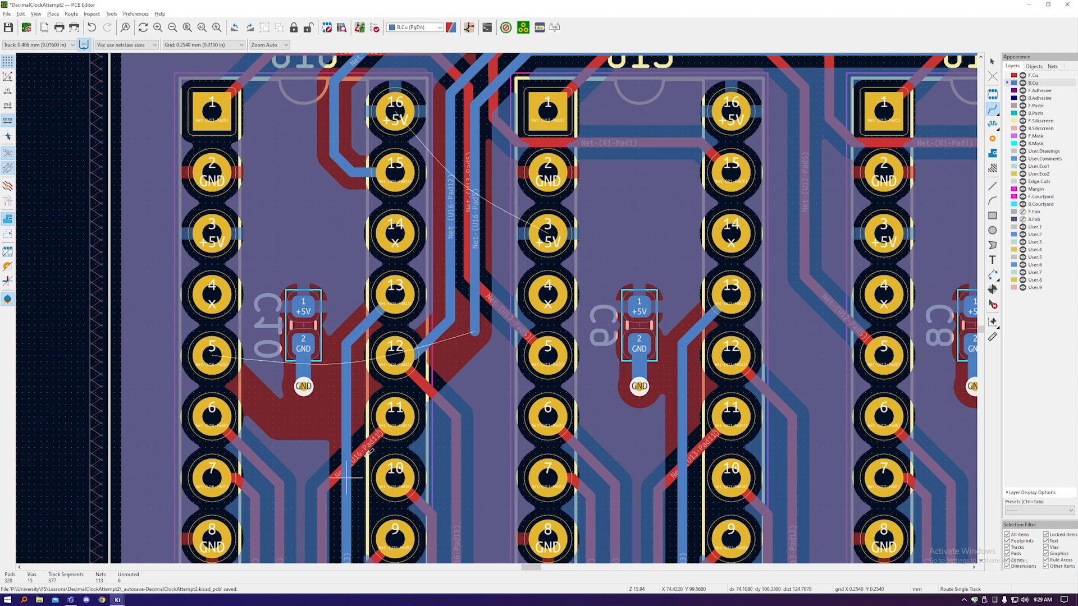
{"action": "left_click", "coordinate": [474, 330]}
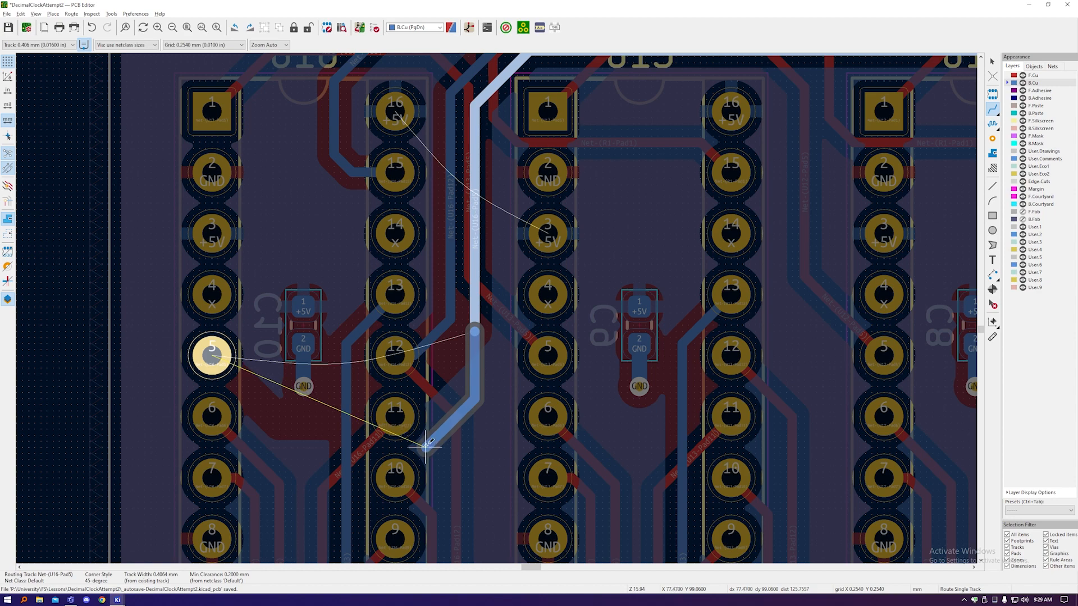
{"action": "right_click", "coordinate": [448, 438]}
{"action": "left_click", "coordinate": [466, 448]}
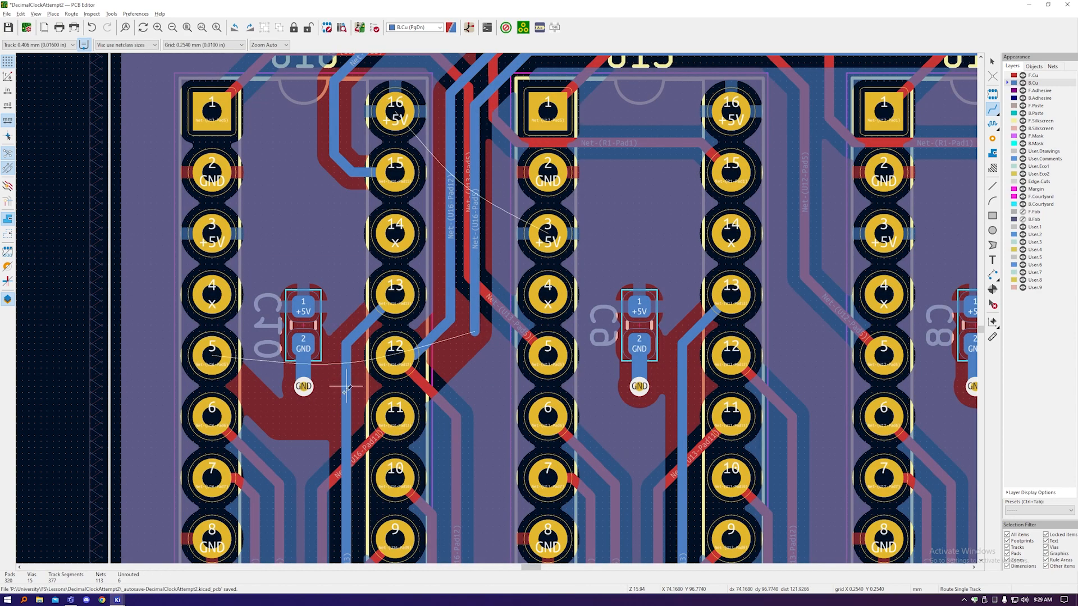
{"action": "scroll", "coordinate": [346, 390], "scroll_direction": "down", "scroll_amount": 3}
{"action": "scroll", "coordinate": [347, 390], "scroll_direction": "up", "scroll_amount": 3}
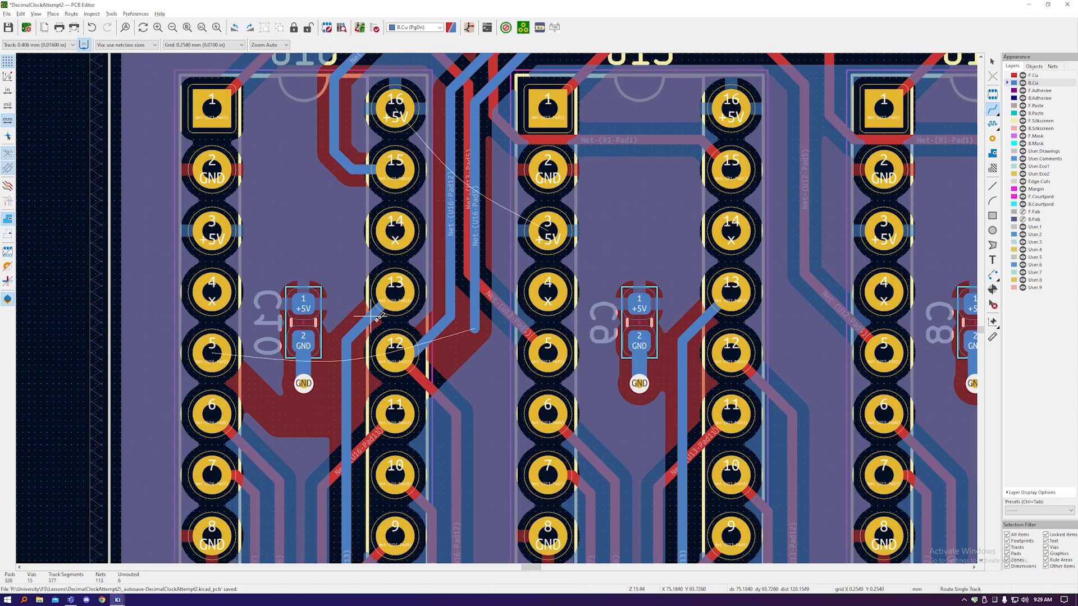
{"action": "scroll", "coordinate": [449, 306], "scroll_direction": "down", "scroll_amount": 3}
{"action": "scroll", "coordinate": [452, 317], "scroll_direction": "up", "scroll_amount": 3}
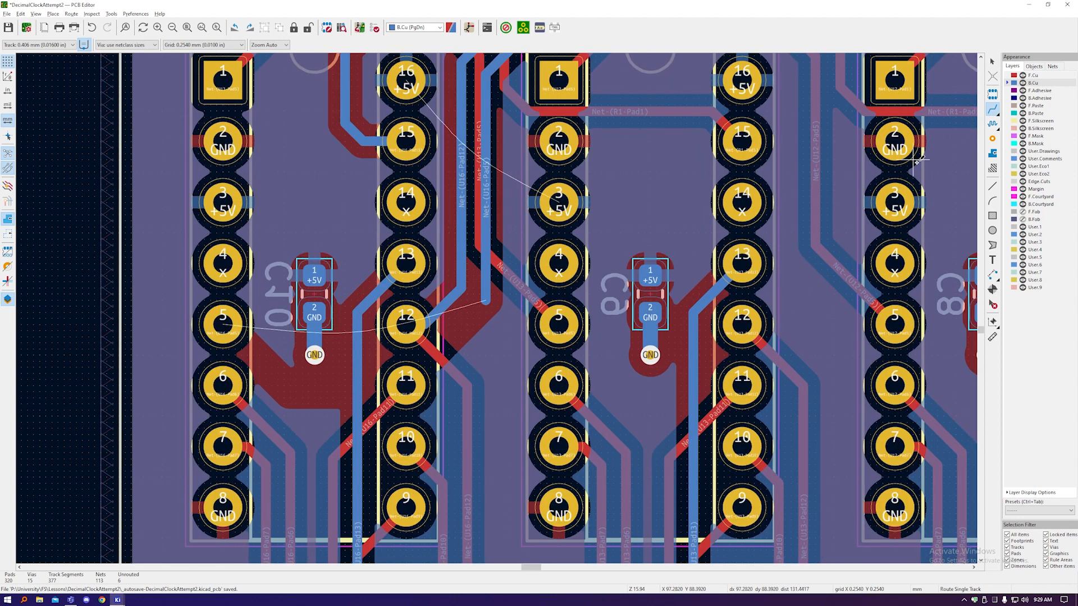
{"action": "left_click", "coordinate": [992, 138]}
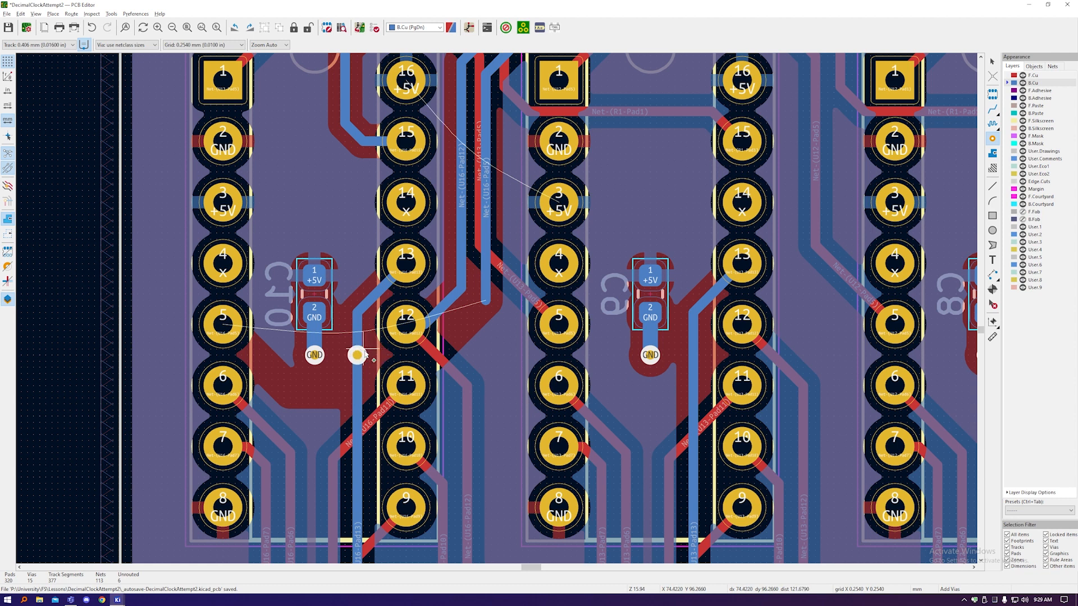
{"action": "right_click", "coordinate": [373, 355]}
{"action": "left_click", "coordinate": [396, 362]}
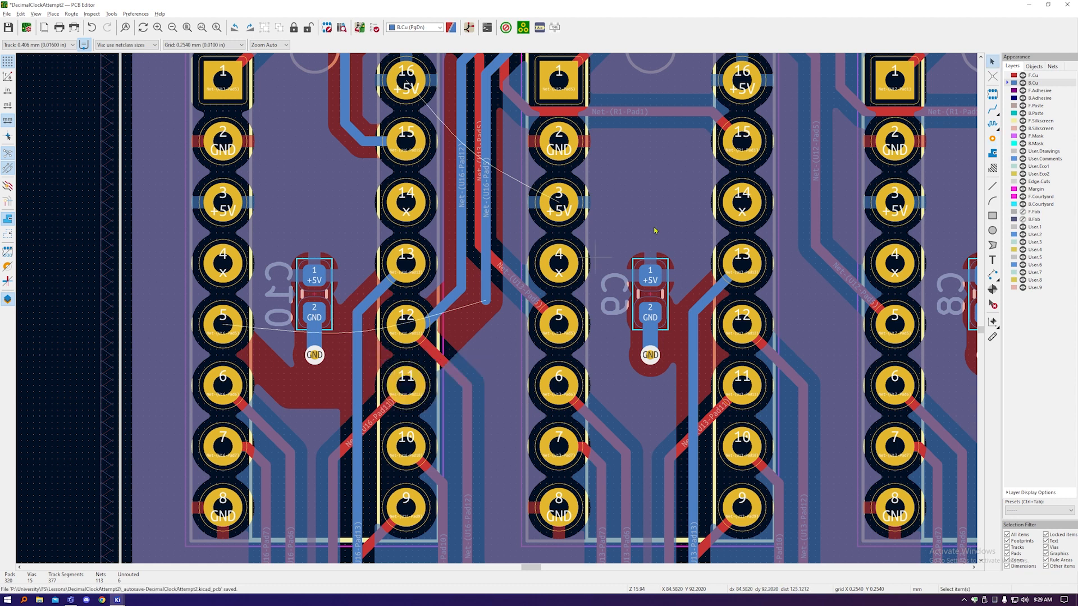
Step: Extend the loose Net-(U16-Pad5) track on B.Cu between U16 pads 12 and 11, ending just before the vertical Net-(U16-Pad13) track
{"action": "left_click", "coordinate": [992, 109]}
{"action": "left_click", "coordinate": [485, 302]}
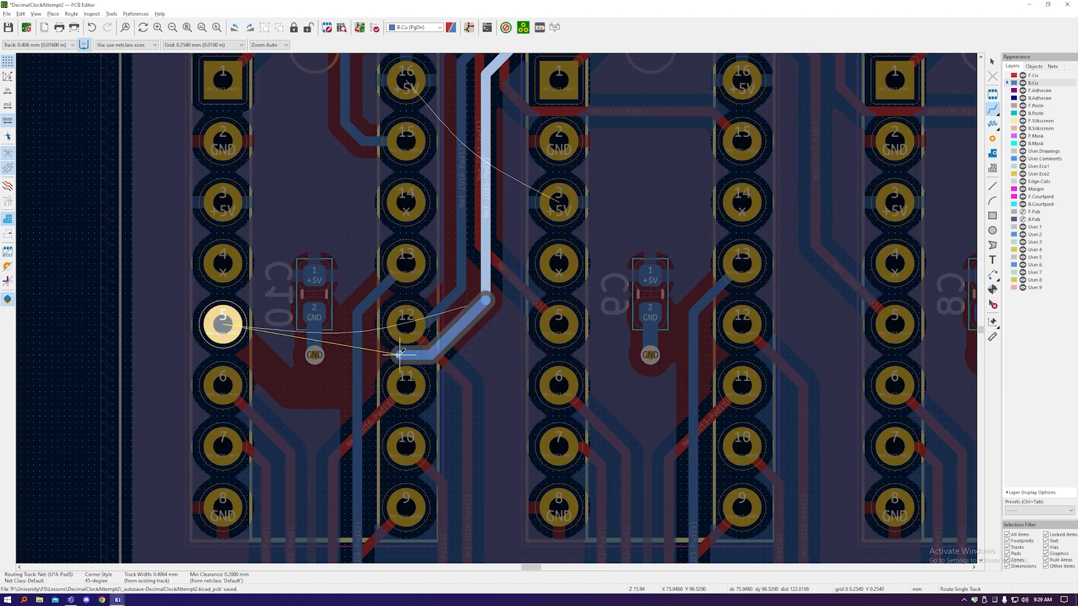
{"action": "right_click", "coordinate": [374, 355]}
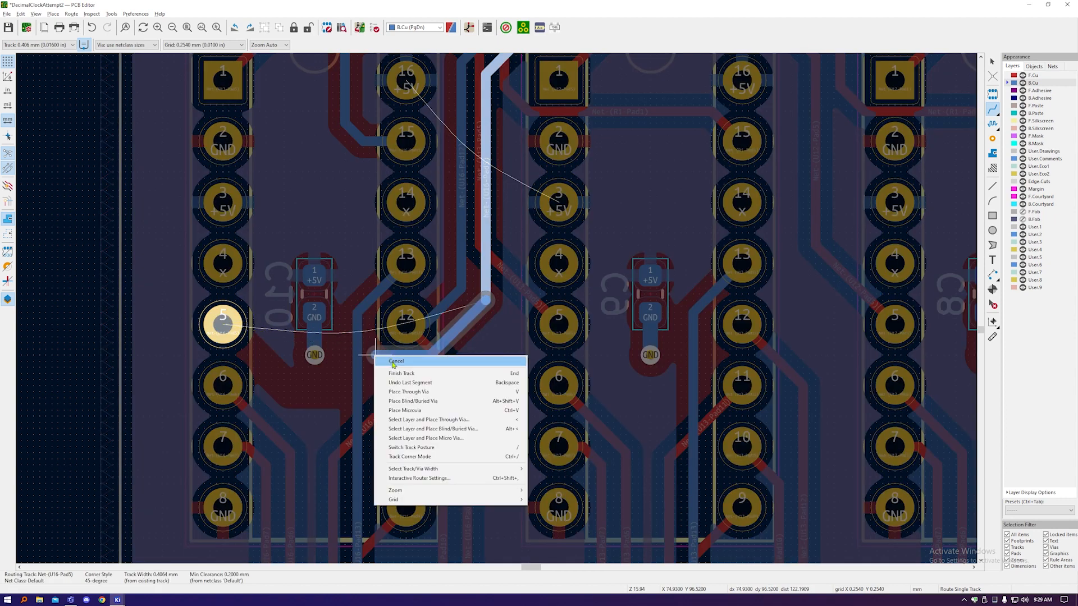
{"action": "left_click", "coordinate": [396, 362]}
Step: Try to place a via at the loose end of the Net-(U16-Pad5) track between U16 pads 12 and 11
{"action": "left_click", "coordinate": [992, 138]}
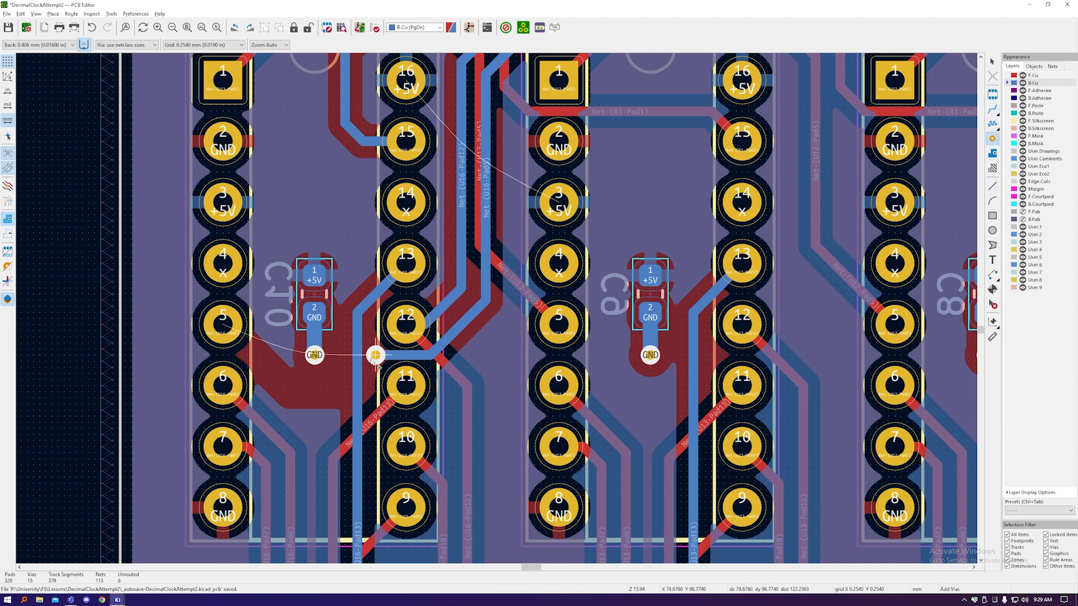
{"action": "left_click", "coordinate": [375, 355]}
{"action": "right_click", "coordinate": [381, 364]}
{"action": "left_click", "coordinate": [389, 382]}
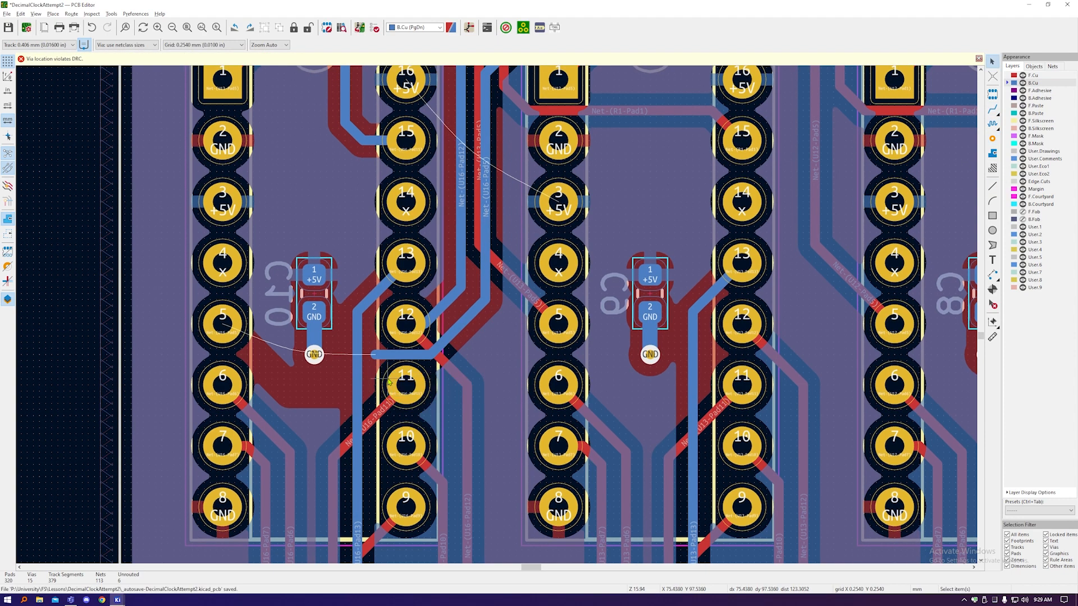
Step: Shift the vertical Net-(U16-Pad13) track beside U16 pads 12 and 11 toward C10, away from the loose track end
{"action": "scroll", "coordinate": [477, 329], "scroll_direction": "down", "scroll_amount": 3}
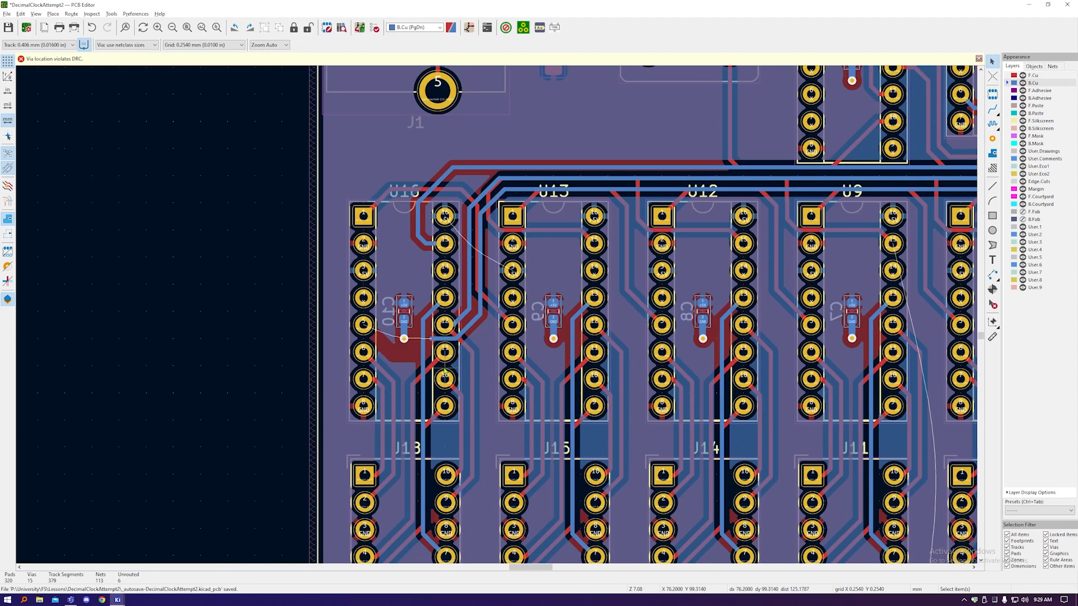
{"action": "scroll", "coordinate": [445, 372], "scroll_direction": "up", "scroll_amount": 5}
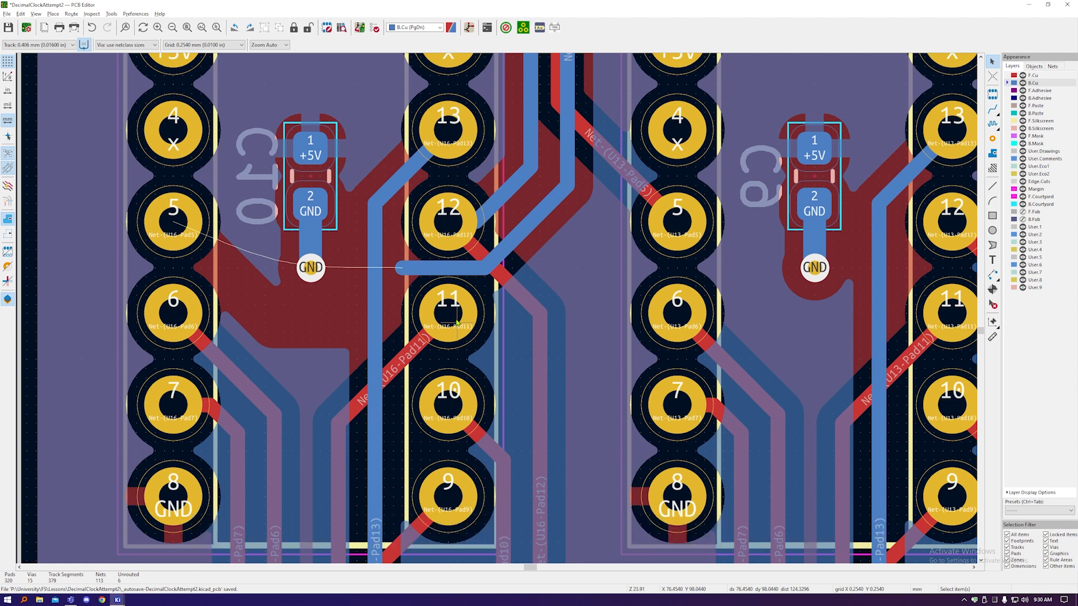
{"action": "left_click_drag", "start_coordinate": [375, 307], "coordinate": [339, 317]}
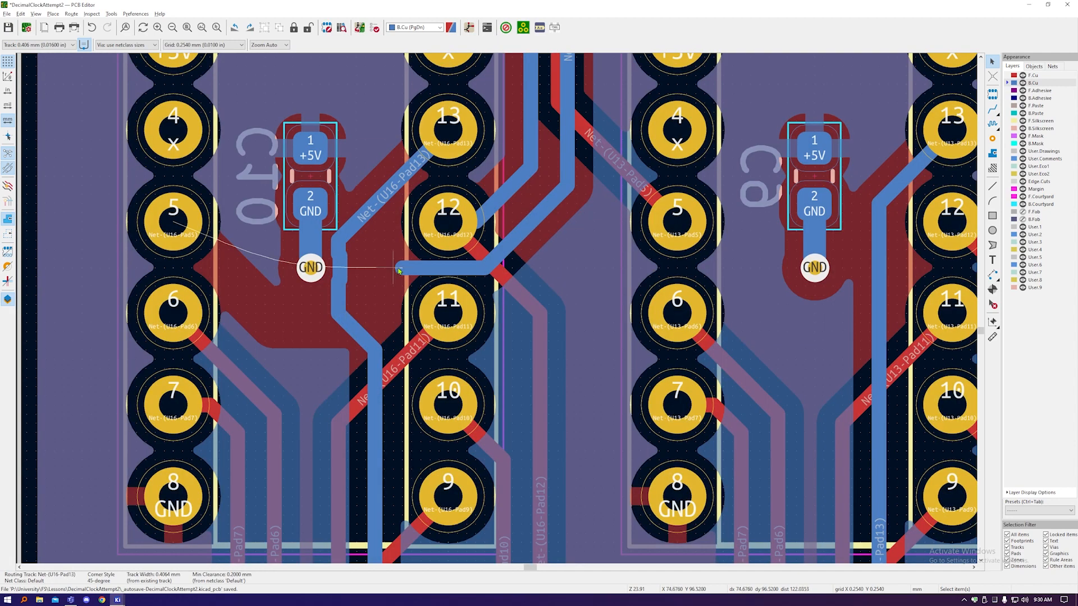
Step: Extend the loose Net-(U16-Pad5) track on B.Cu between U16 pads 12 and 11 toward C10 and place a via at its end
{"action": "left_click", "coordinate": [405, 269]}
{"action": "left_click_drag", "start_coordinate": [406, 269], "coordinate": [372, 269]}
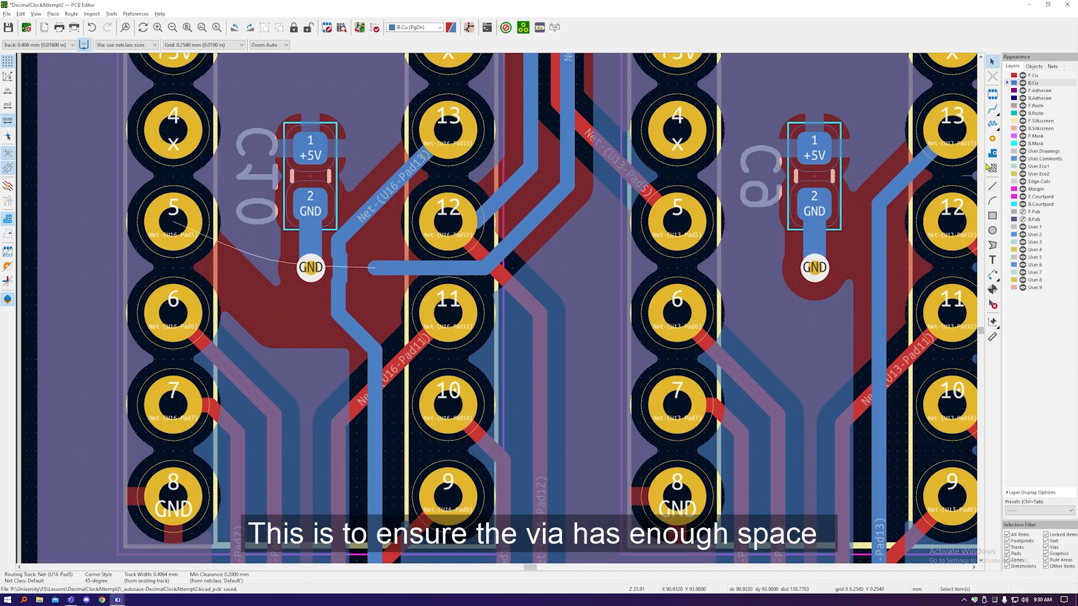
{"action": "left_click", "coordinate": [993, 138]}
{"action": "left_click", "coordinate": [375, 267]}
{"action": "right_click", "coordinate": [391, 294]}
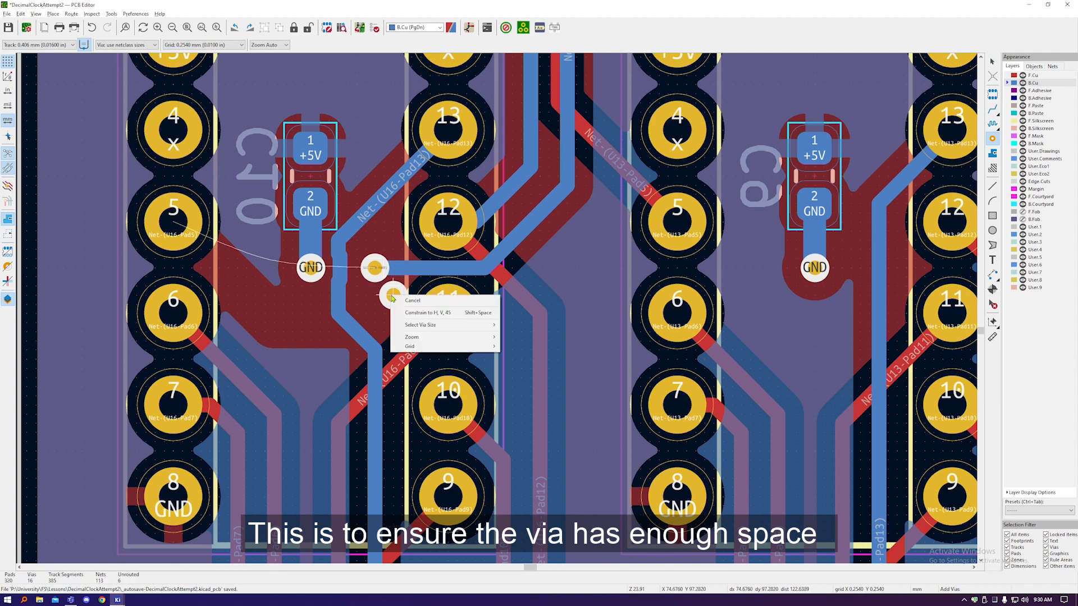
{"action": "left_click", "coordinate": [411, 305]}
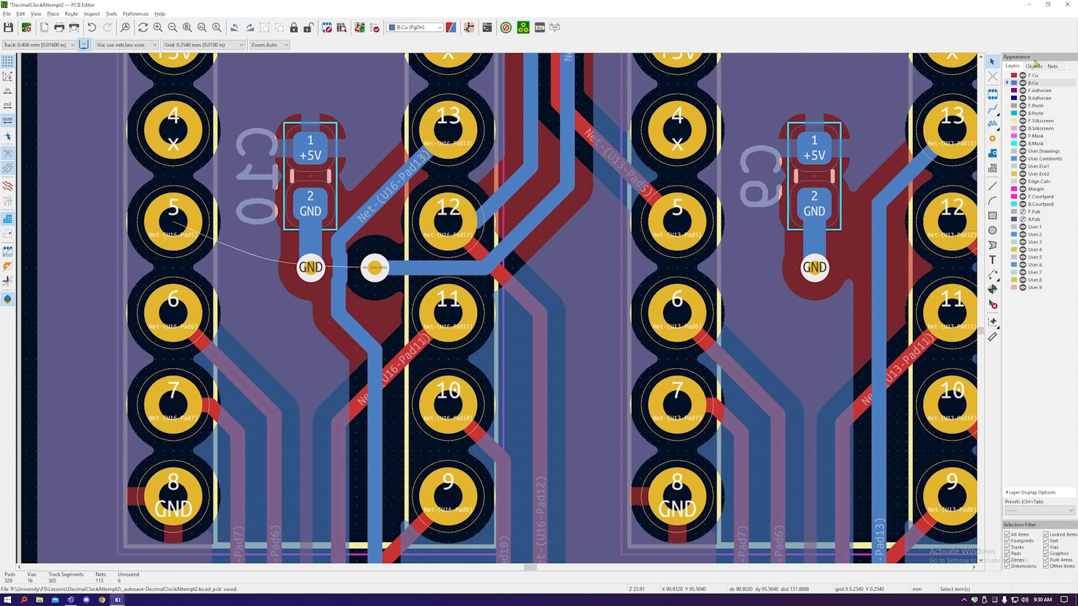
Step: Route a track on F.Cu from the Net-(U16-Pad5) via beside C10 to U16 pad 5
{"action": "left_click", "coordinate": [1042, 77]}
{"action": "left_click", "coordinate": [993, 109]}
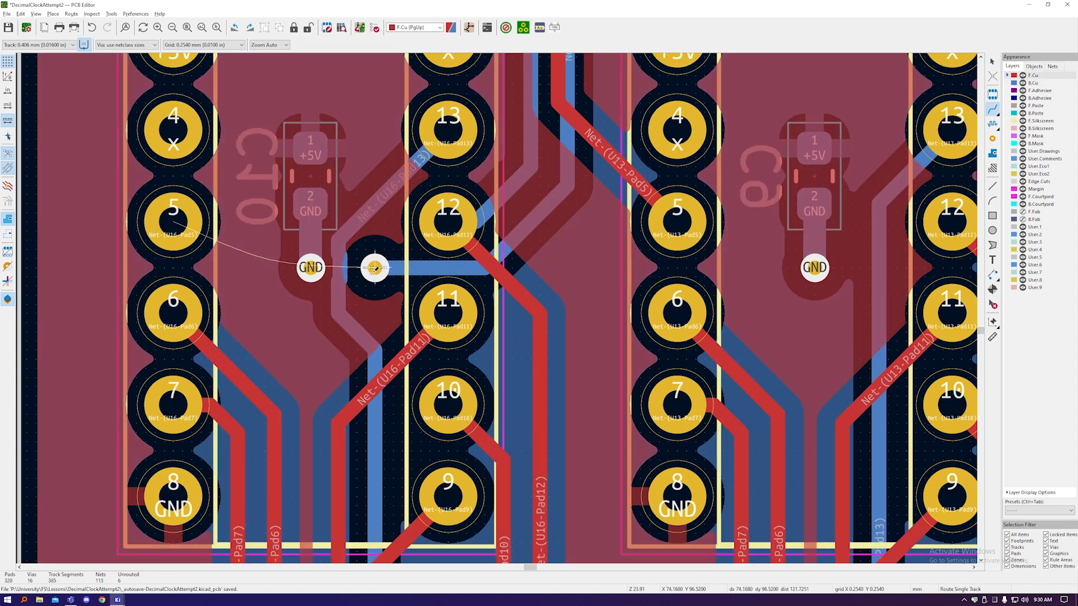
{"action": "left_click", "coordinate": [375, 269]}
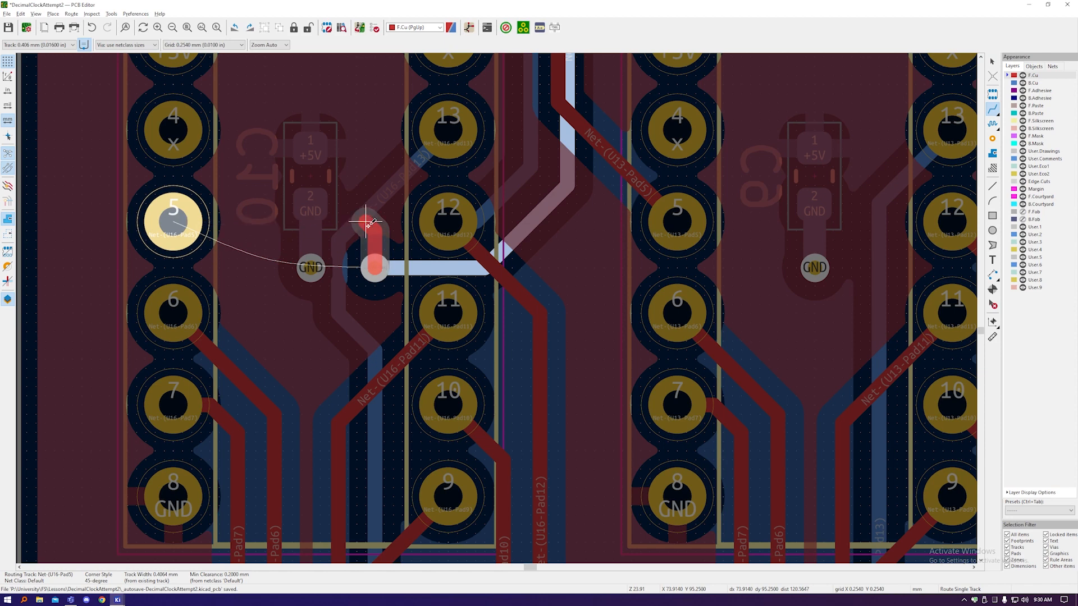
{"action": "left_click", "coordinate": [185, 212]}
{"action": "key", "text": "Escape"}
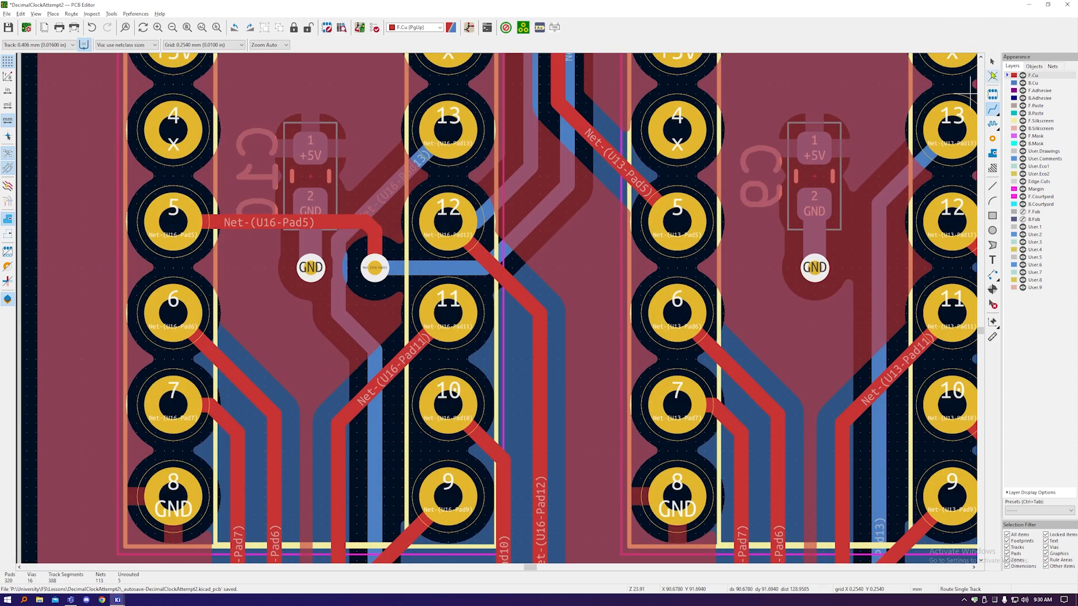
Step: Reshape the corner of the F.Cu Net-(U16-Pad5) track into a diagonal running into the via, and refill the copper zones
{"action": "left_click", "coordinate": [369, 224]}
{"action": "left_click", "coordinate": [377, 230]}
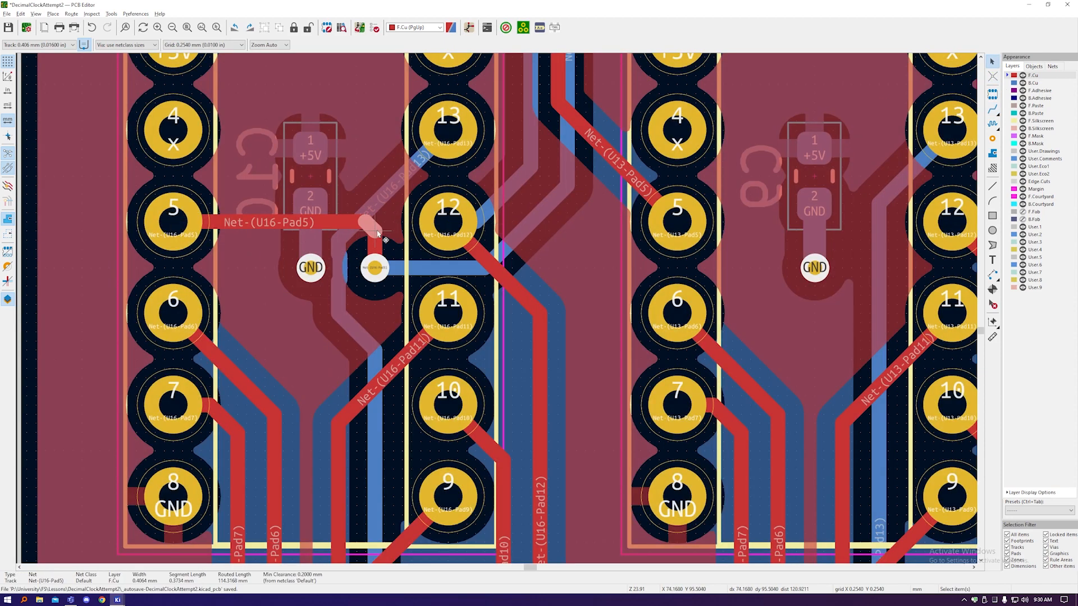
{"action": "left_click_drag", "start_coordinate": [376, 232], "coordinate": [349, 245]}
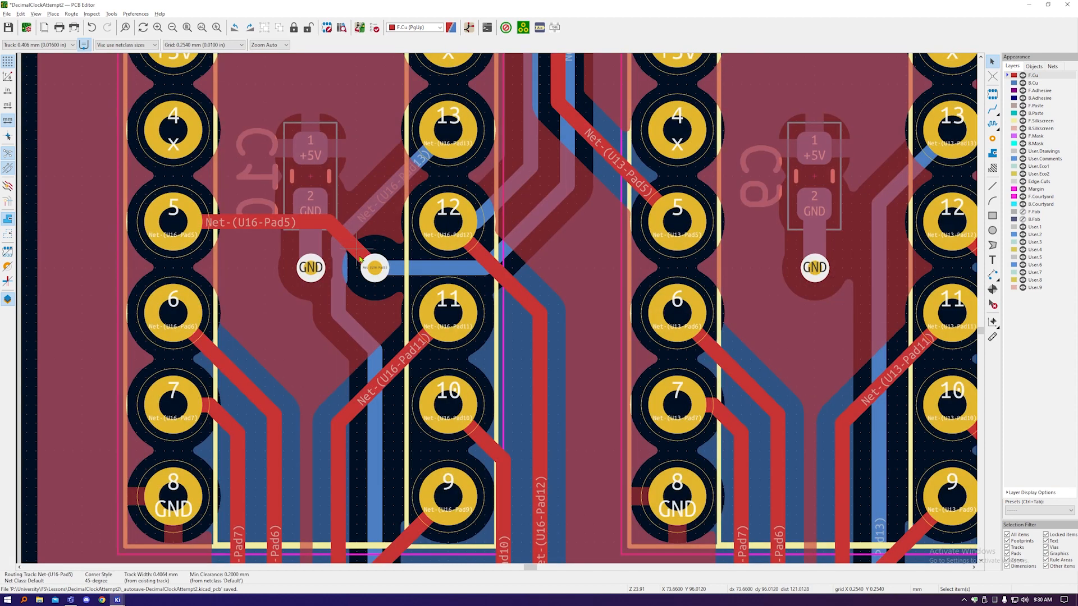
{"action": "key", "text": "b"}
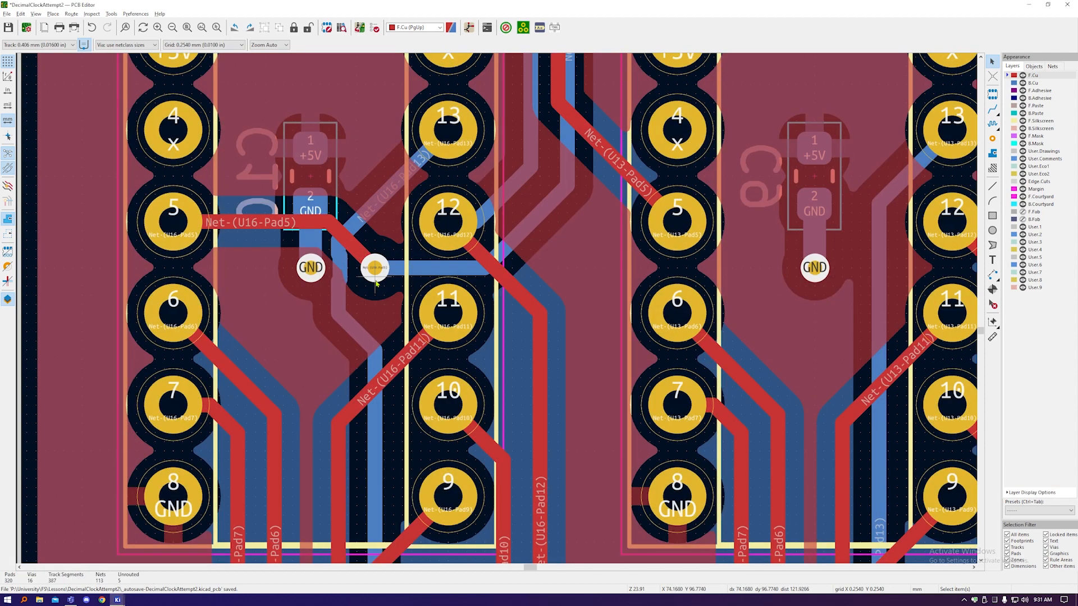
Step: Move the Net-(U16-Pad5) via in between U16 pads 12 and 11, and straighten the vertical Net-(U16-Pad13) track away from C10's GND via
{"action": "left_click_drag", "start_coordinate": [375, 272], "coordinate": [412, 268]}
{"action": "left_click_drag", "start_coordinate": [340, 255], "coordinate": [357, 255]}
{"action": "left_click_drag", "start_coordinate": [357, 268], "coordinate": [376, 270]}
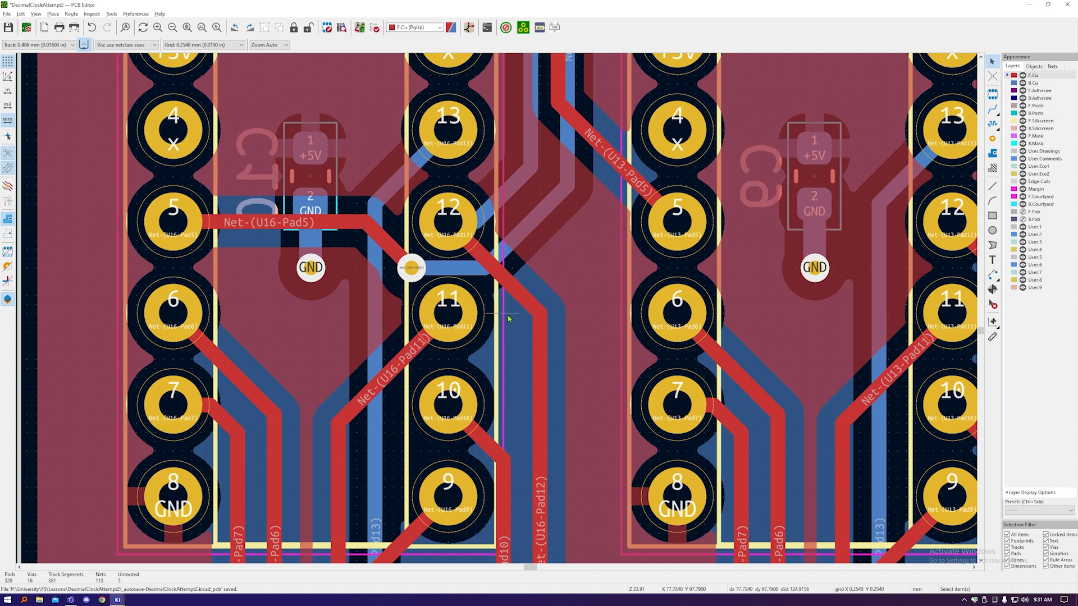
{"action": "left_click", "coordinate": [415, 276]}
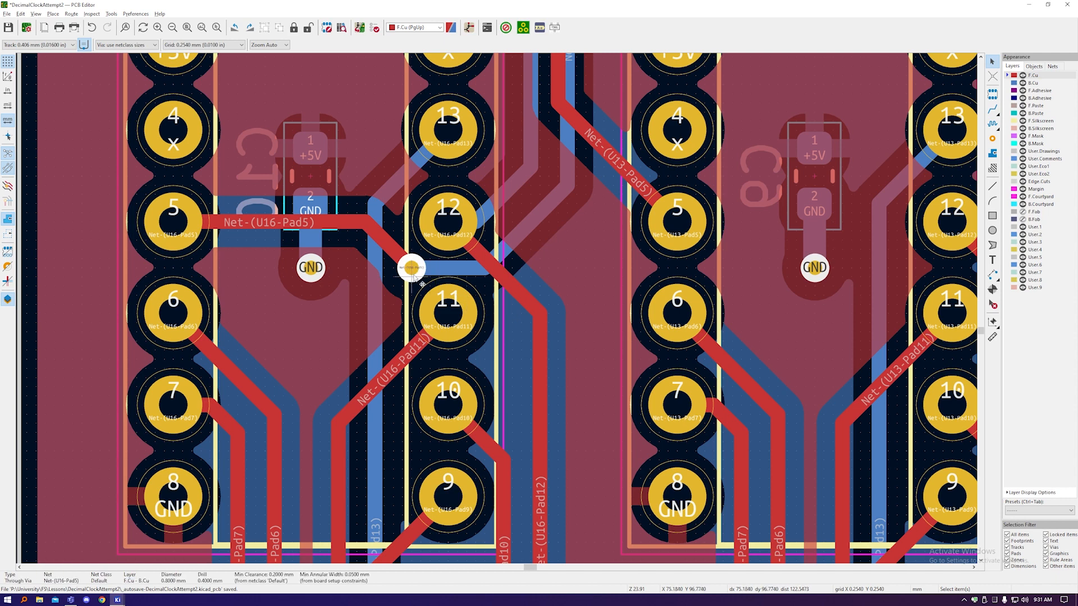
{"action": "mouse_move", "coordinate": [411, 276]}
{"action": "left_mouse_down"}
{"action": "mouse_move", "coordinate": [443, 268]}
{"action": "mouse_move", "coordinate": [439, 184]}
{"action": "mouse_move", "coordinate": [425, 297]}
{"action": "mouse_move", "coordinate": [390, 320]}
{"action": "mouse_move", "coordinate": [397, 268]}
{"action": "left_mouse_up"}
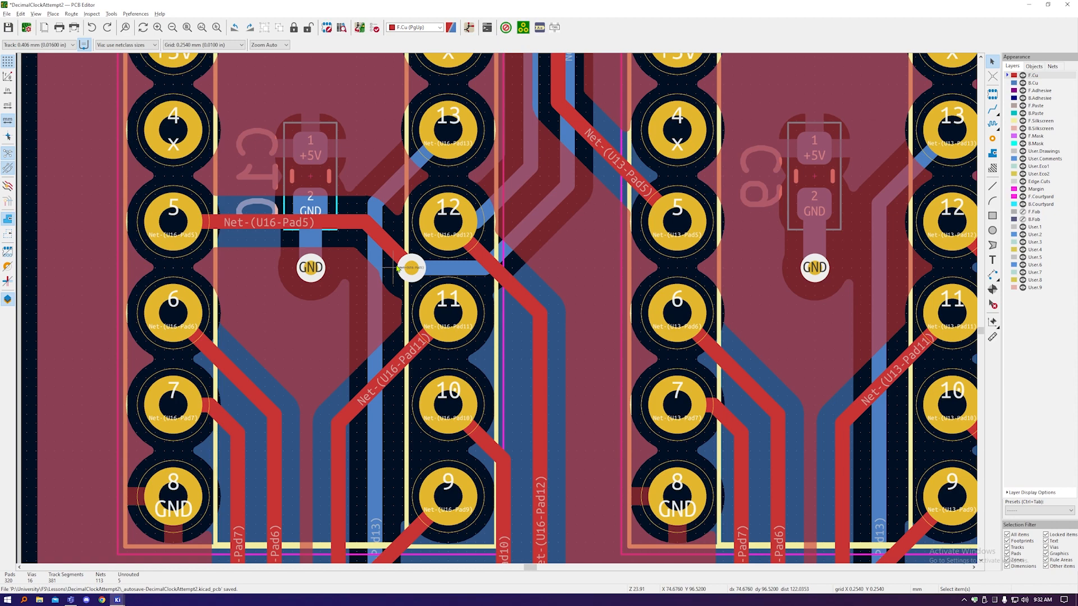
{"action": "scroll", "coordinate": [398, 269], "scroll_direction": "down", "scroll_amount": 6}
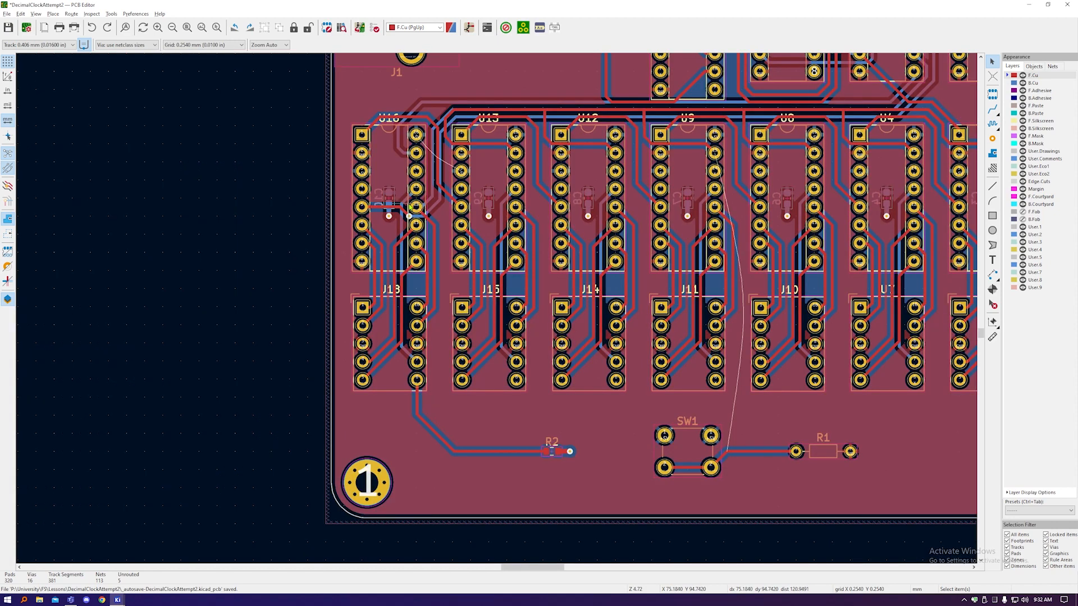
{"action": "scroll", "coordinate": [784, 416], "scroll_direction": "up", "scroll_amount": 3}
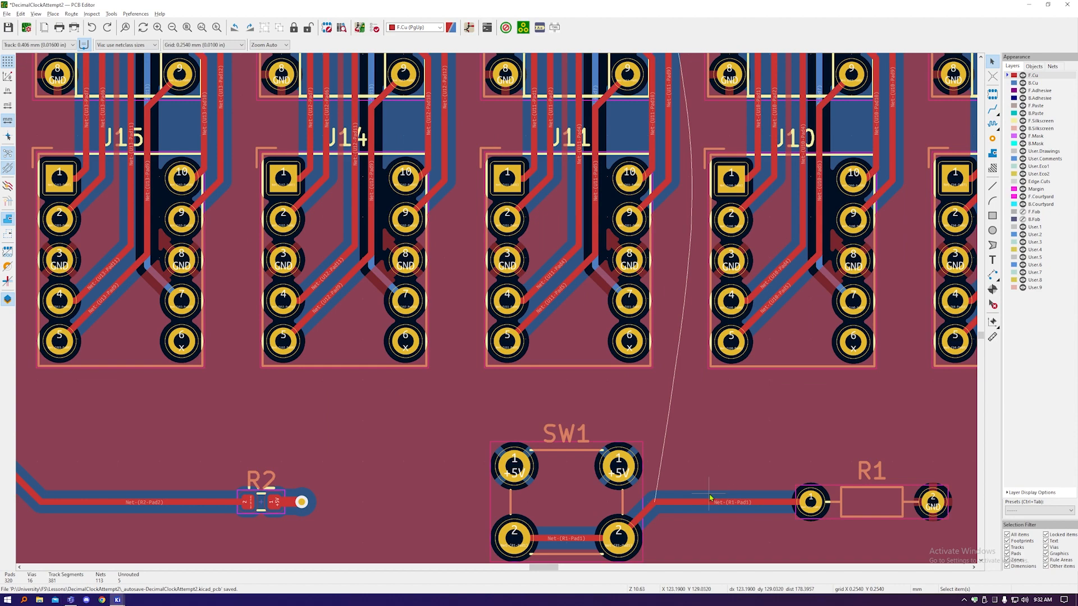
{"action": "scroll", "coordinate": [669, 501], "scroll_direction": "down", "scroll_amount": 3}
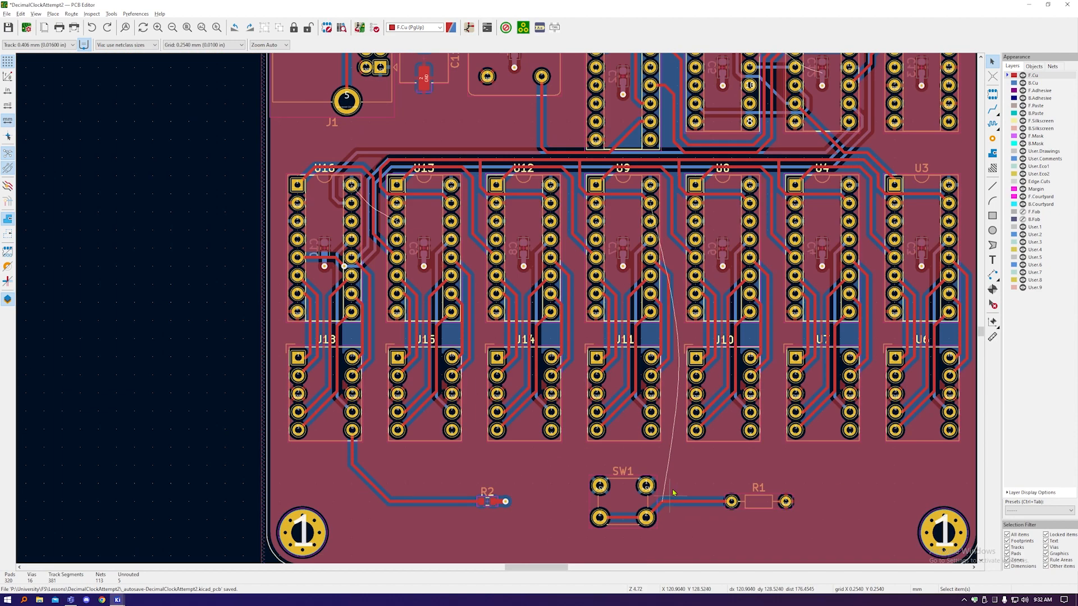
{"action": "scroll", "coordinate": [695, 263], "scroll_direction": "up", "scroll_amount": 6}
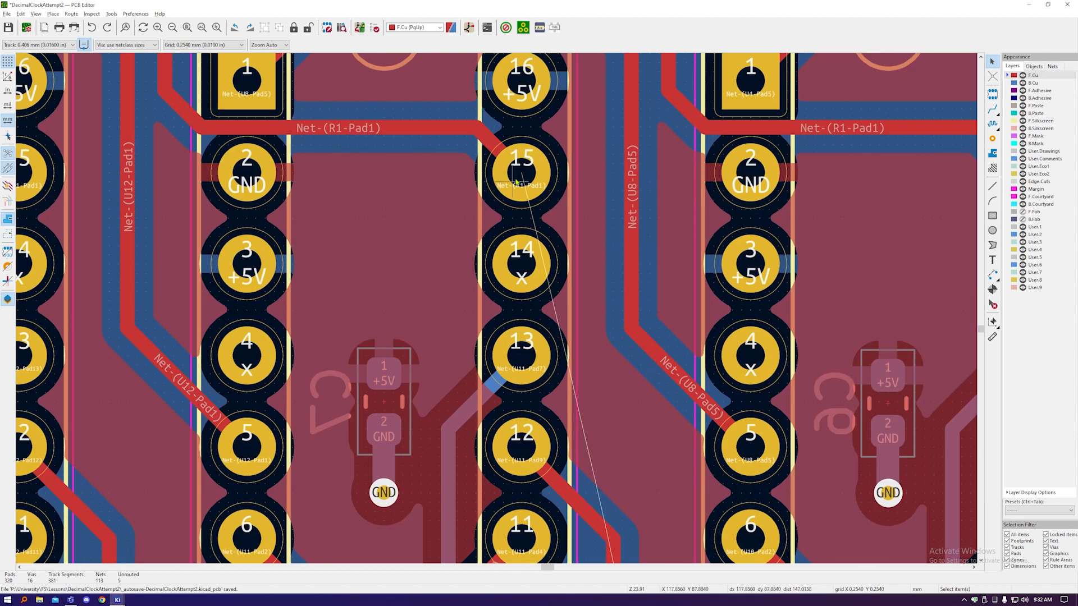
{"action": "scroll", "coordinate": [521, 175], "scroll_direction": "down", "scroll_amount": 4}
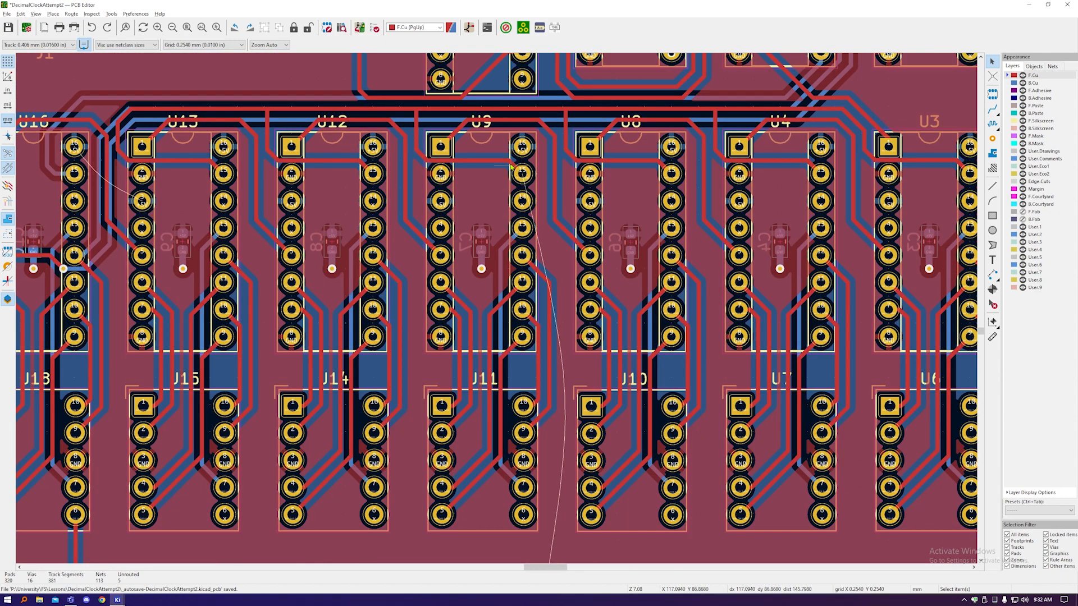
{"action": "left_click", "coordinate": [993, 110]}
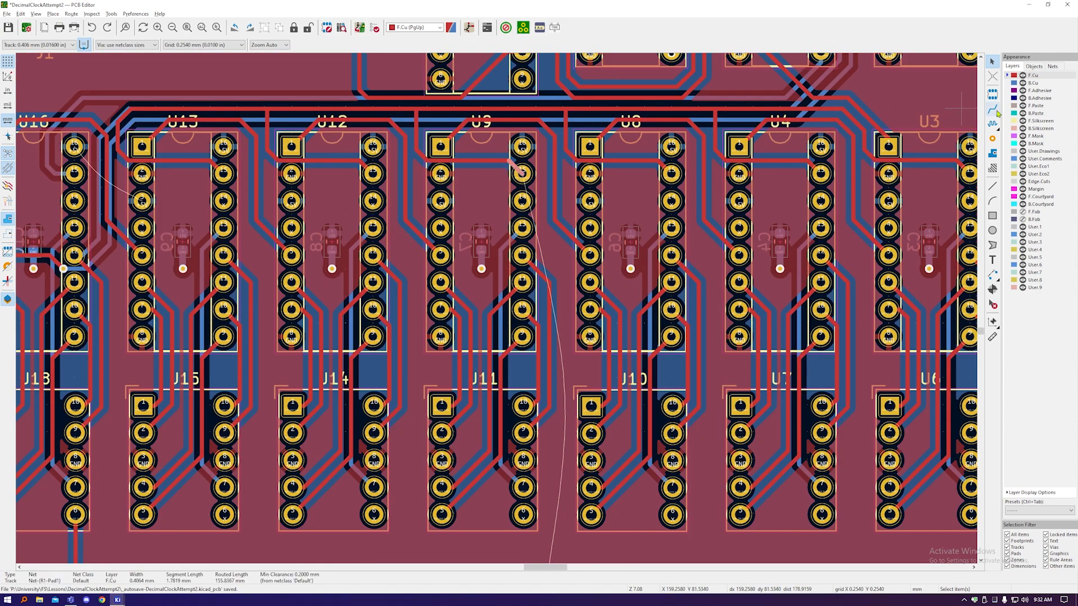
{"action": "scroll", "coordinate": [574, 107], "scroll_direction": "down", "scroll_amount": 3}
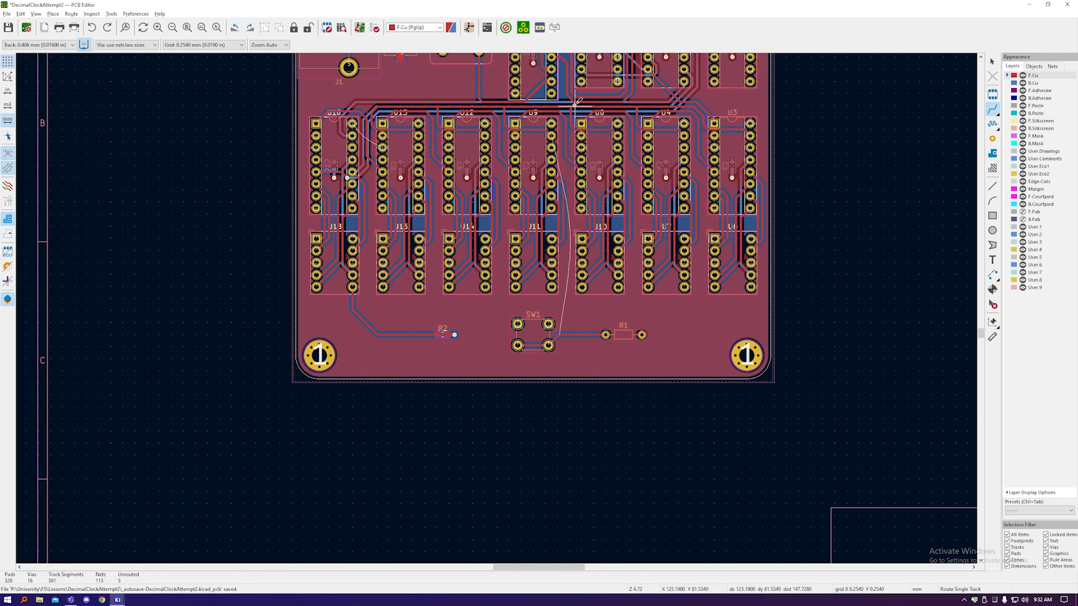
{"action": "left_click", "coordinate": [571, 335]}
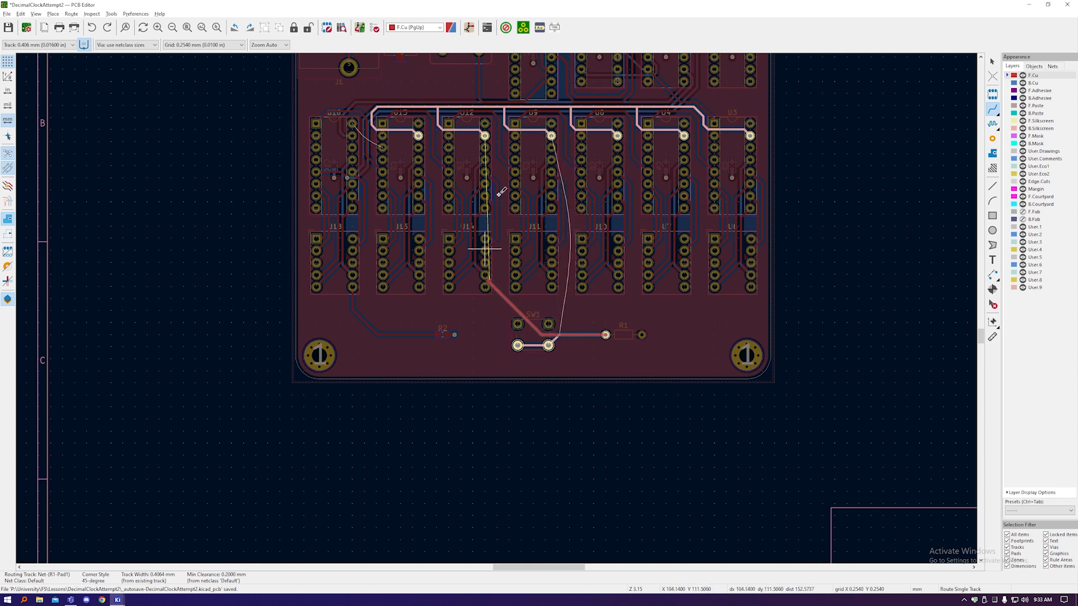
{"action": "right_click", "coordinate": [575, 308]}
{"action": "left_click", "coordinate": [590, 314]}
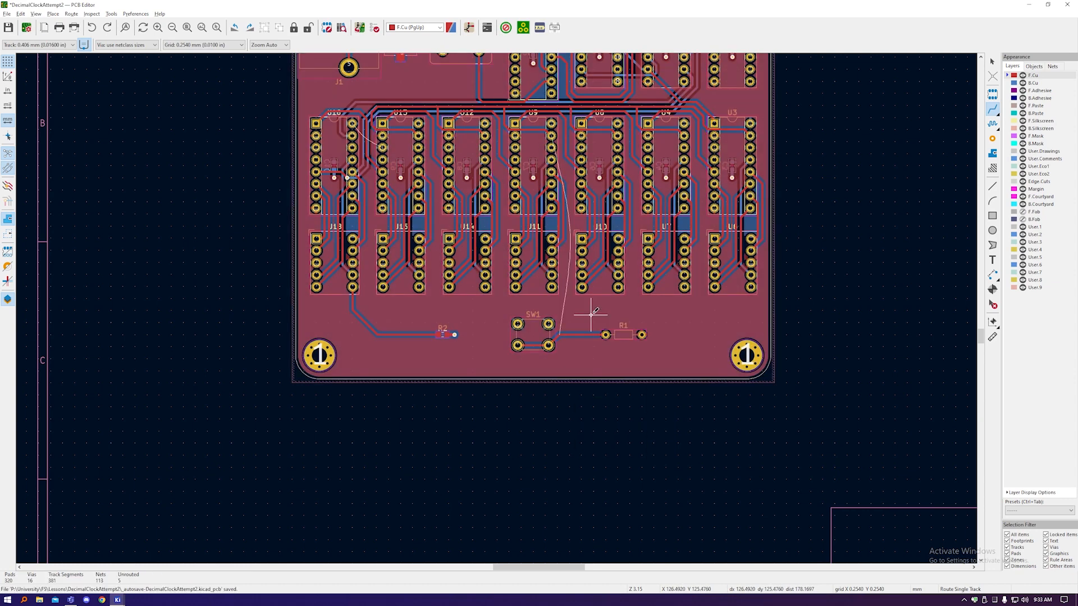
Step: Route the missing Net-(R1-Pad1) connection on F.Cu between the SW1–R1 track and U9 pad 15
{"action": "scroll", "coordinate": [595, 135], "scroll_direction": "up", "scroll_amount": 1}
{"action": "left_click", "coordinate": [559, 438]}
{"action": "left_click", "coordinate": [530, 137]}
{"action": "scroll", "coordinate": [543, 134], "scroll_direction": "up", "scroll_amount": 4}
{"action": "key", "text": "Escape"}
Step: Adjust the new Net-(R1-Pad1) track so it runs vertically between J11 and J10 and meets the SW1–R1 track squarely
{"action": "key", "text": "d"}
{"action": "left_click", "coordinate": [538, 230]}
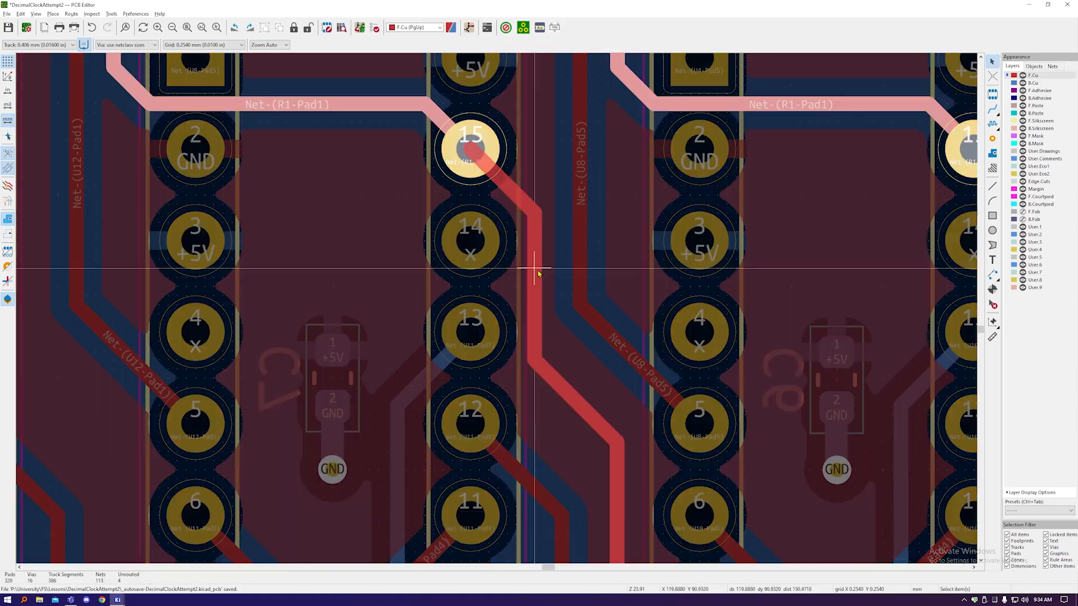
{"action": "left_click", "coordinate": [541, 272]}
{"action": "scroll", "coordinate": [550, 174], "scroll_direction": "down", "scroll_amount": 4}
{"action": "key", "text": "d"}
{"action": "scroll", "coordinate": [562, 236], "scroll_direction": "up", "scroll_amount": 4}
{"action": "left_click", "coordinate": [565, 258]}
{"action": "scroll", "coordinate": [548, 226], "scroll_direction": "down", "scroll_amount": 5}
{"action": "key", "text": "d"}
{"action": "scroll", "coordinate": [556, 428], "scroll_direction": "up", "scroll_amount": 5}
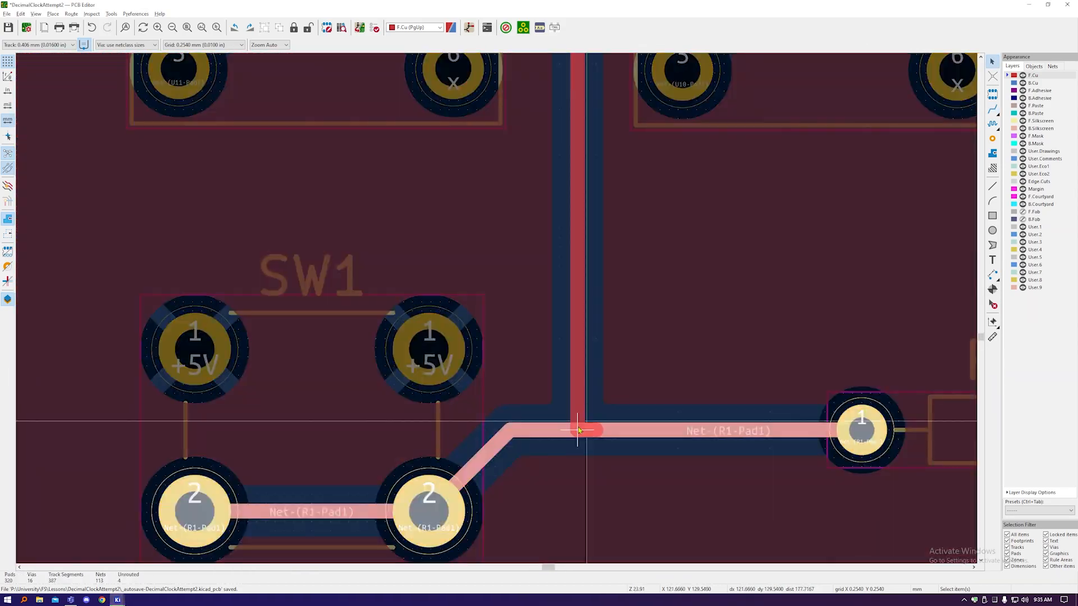
{"action": "left_click", "coordinate": [579, 430]}
{"action": "scroll", "coordinate": [579, 430], "scroll_direction": "down", "scroll_amount": 5}
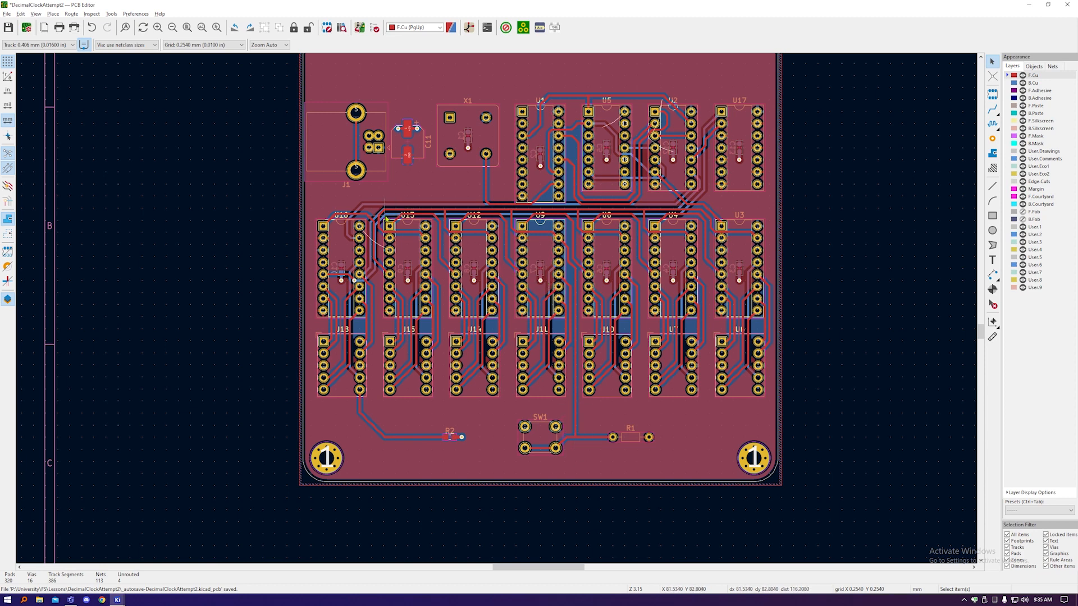
Step: Examine the unrouted +5V connection between U16 pad 16 and U13 pad 3 and the surrounding copper on F.Cu and B.Cu
{"action": "scroll", "coordinate": [385, 215], "scroll_direction": "up", "scroll_amount": 2}
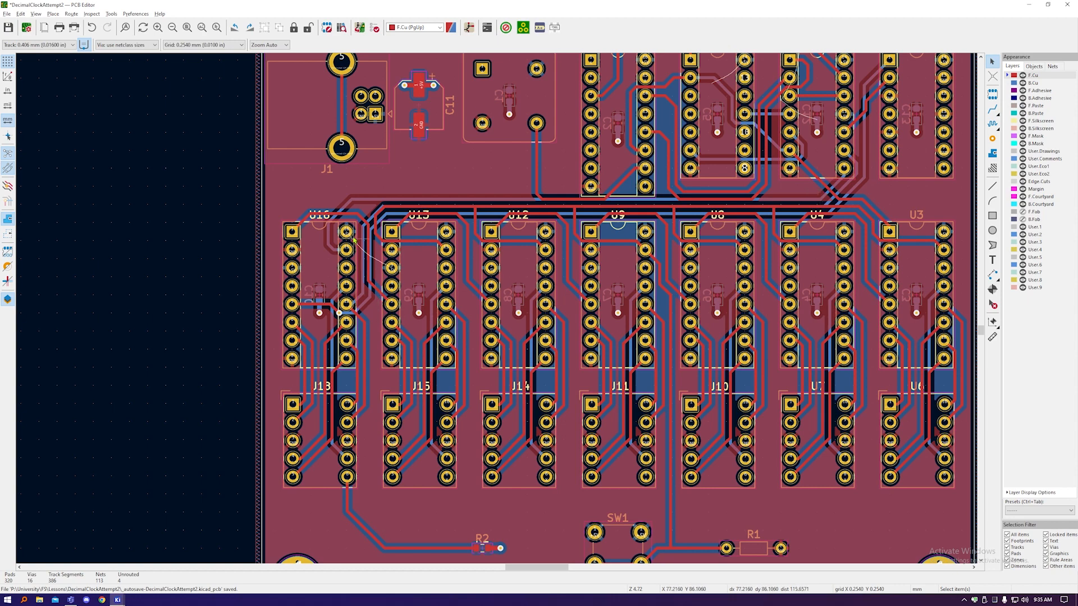
{"action": "scroll", "coordinate": [348, 227], "scroll_direction": "up", "scroll_amount": 7}
{"action": "scroll", "coordinate": [313, 385], "scroll_direction": "down", "scroll_amount": 7}
{"action": "scroll", "coordinate": [314, 385], "scroll_direction": "up", "scroll_amount": 5}
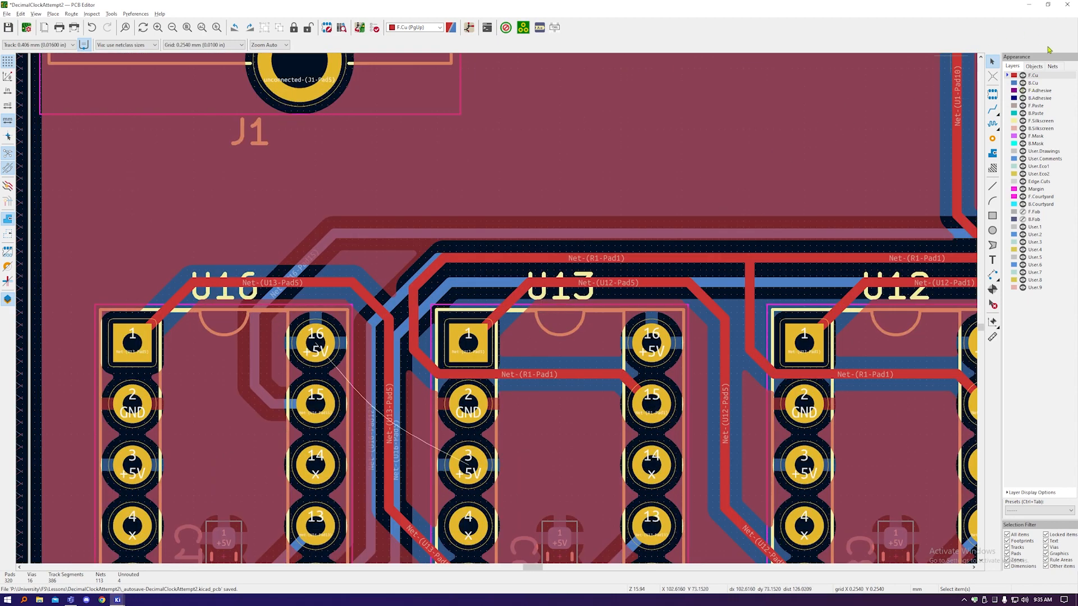
{"action": "left_click", "coordinate": [1033, 83]}
{"action": "scroll", "coordinate": [517, 248], "scroll_direction": "down", "scroll_amount": 4}
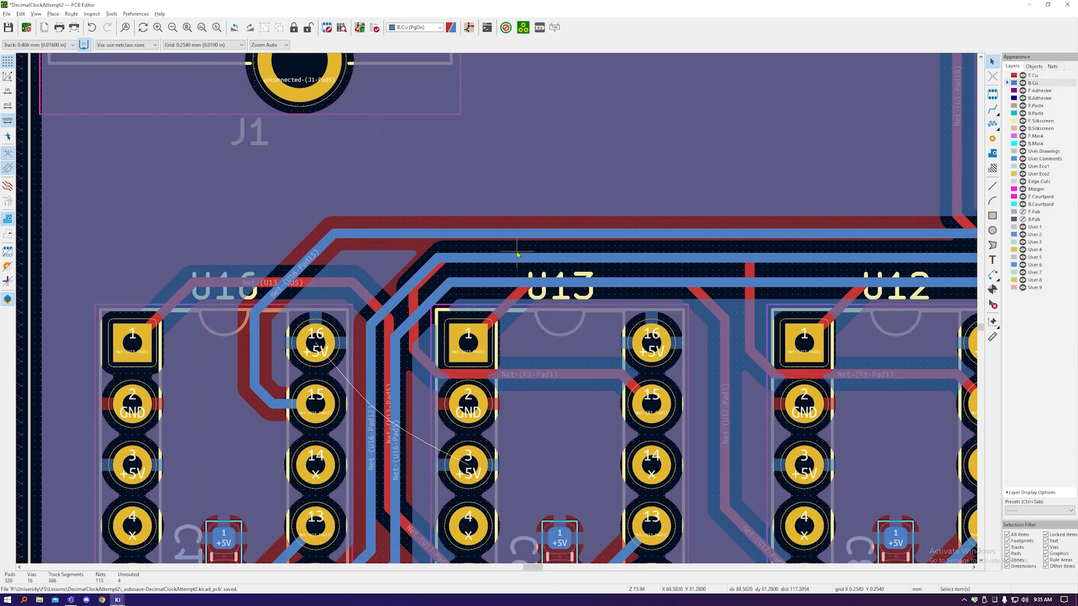
{"action": "scroll", "coordinate": [494, 292], "scroll_direction": "up", "scroll_amount": 8}
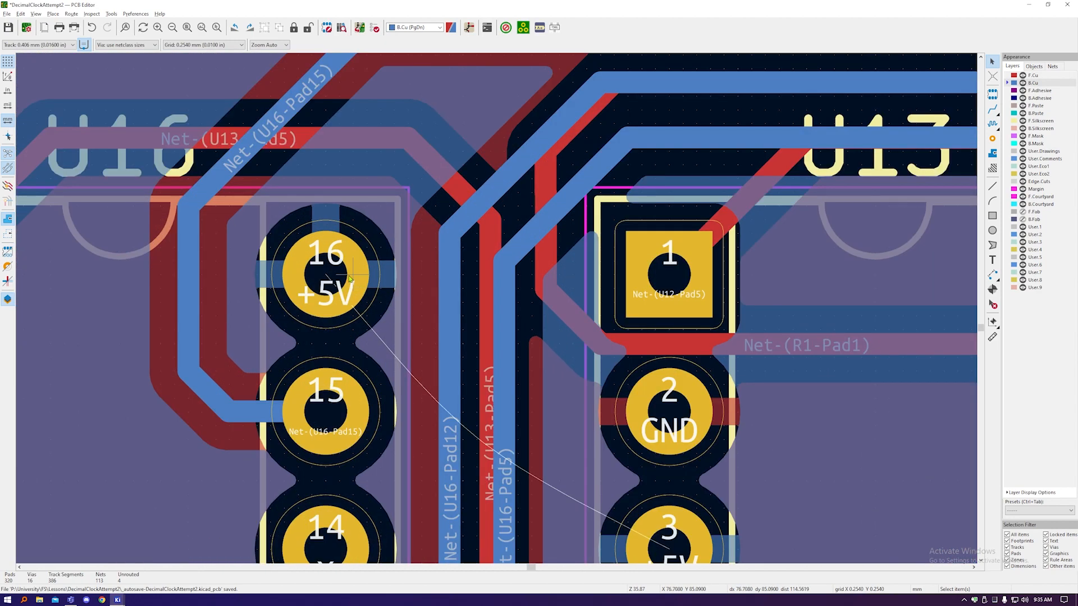
{"action": "left_click", "coordinate": [443, 139]}
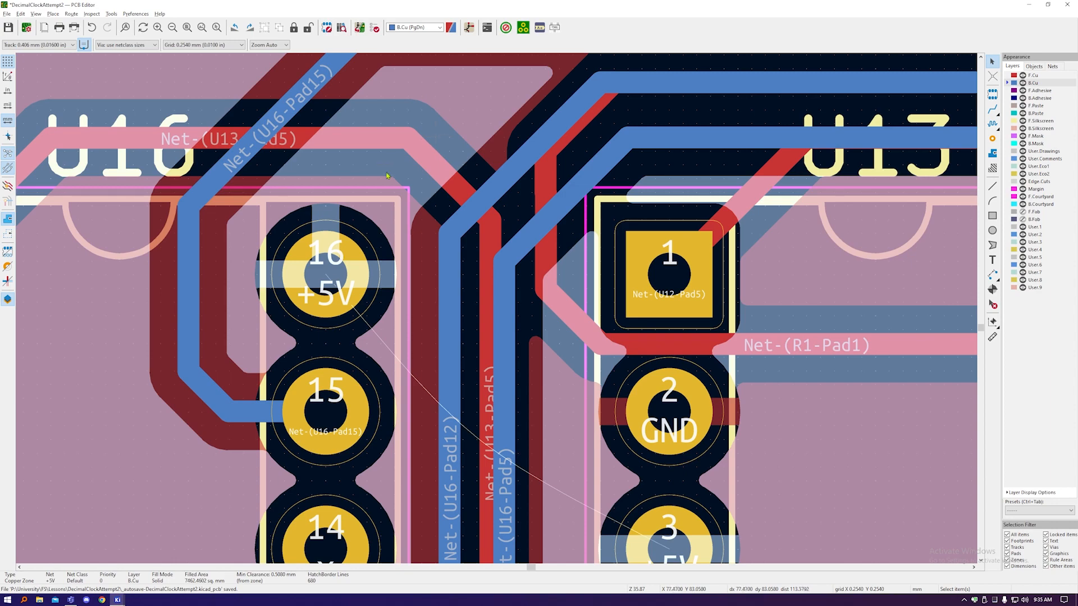
{"action": "scroll", "coordinate": [432, 191], "scroll_direction": "down", "scroll_amount": 4}
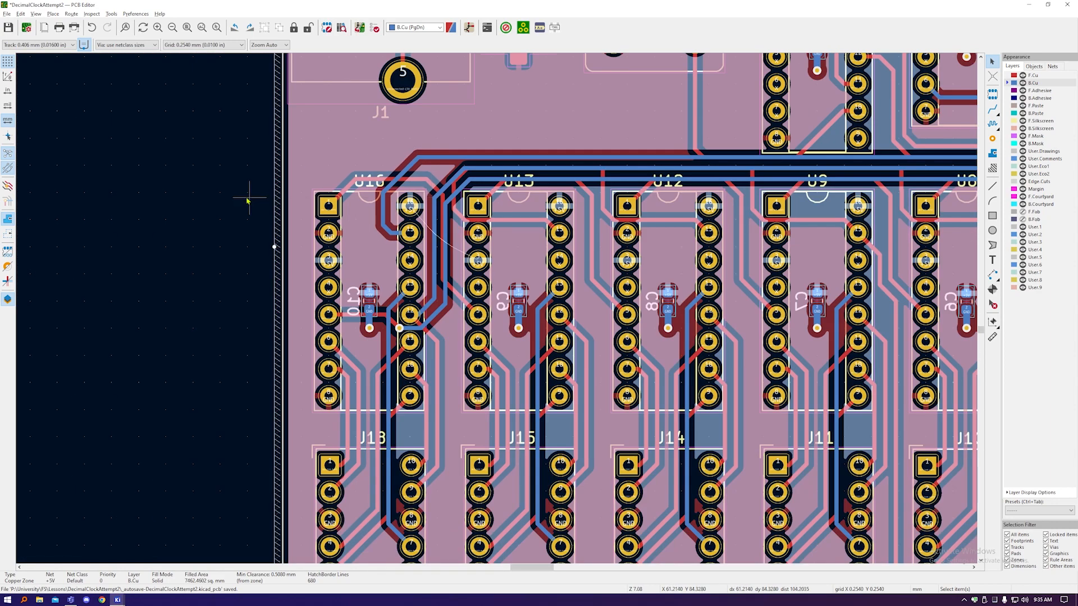
{"action": "left_click", "coordinate": [243, 198]}
{"action": "scroll", "coordinate": [427, 214], "scroll_direction": "up", "scroll_amount": 4}
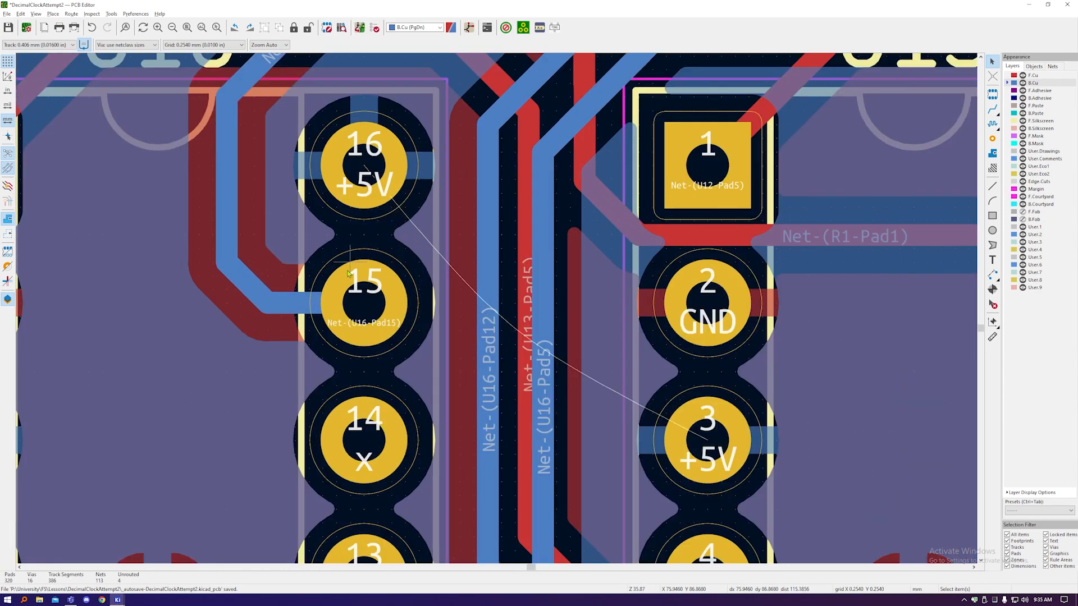
{"action": "scroll", "coordinate": [347, 263], "scroll_direction": "down", "scroll_amount": 4}
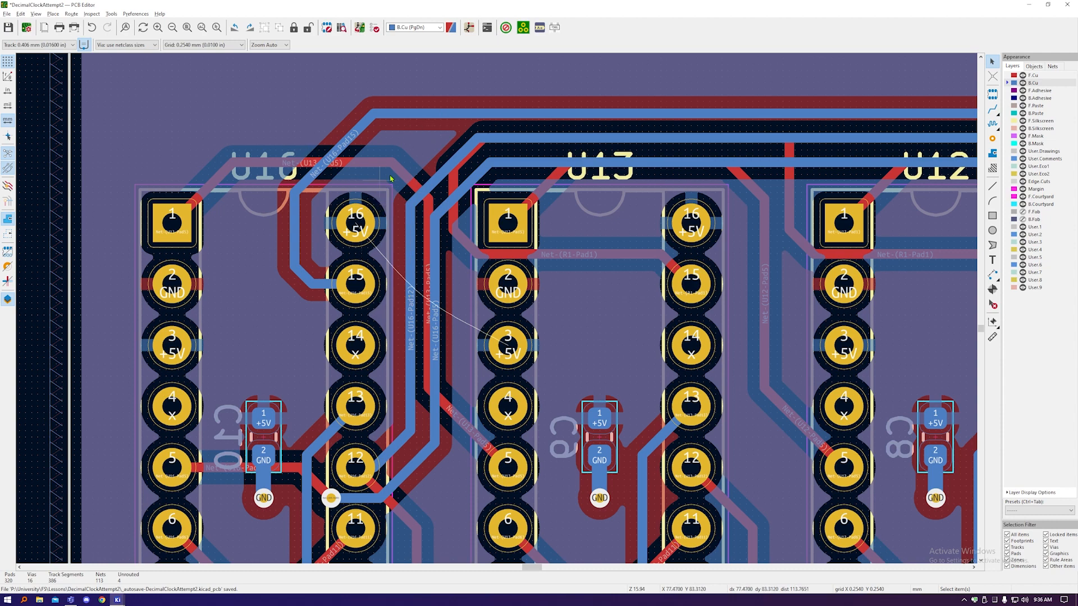
{"action": "scroll", "coordinate": [292, 206], "scroll_direction": "down", "scroll_amount": 5}
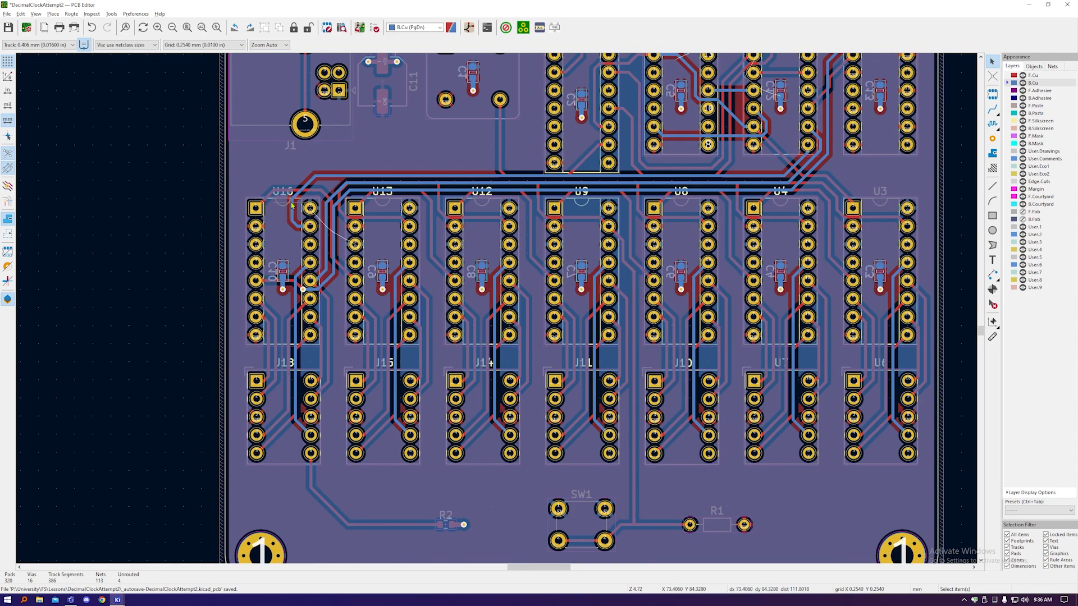
{"action": "scroll", "coordinate": [292, 206], "scroll_direction": "up", "scroll_amount": 7}
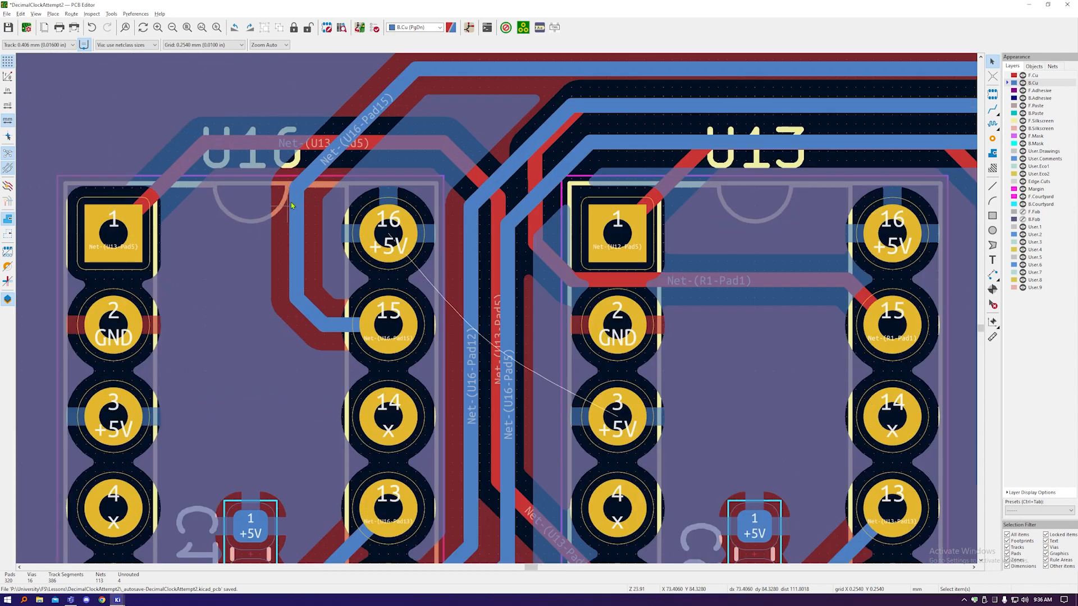
{"action": "scroll", "coordinate": [408, 228], "scroll_direction": "down", "scroll_amount": 2}
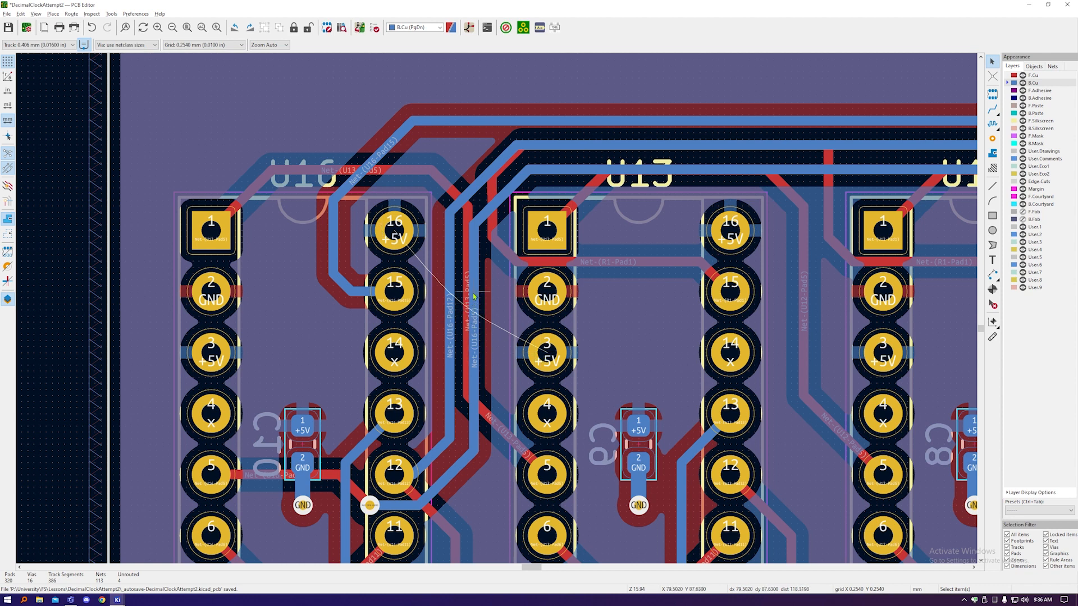
Step: Route a 0.635 mm wide +5V track on F.Cu from U16 pad 16 to U16 pad 3 and refill the copper zones
{"action": "left_click", "coordinate": [991, 110]}
{"action": "left_click", "coordinate": [1035, 76]}
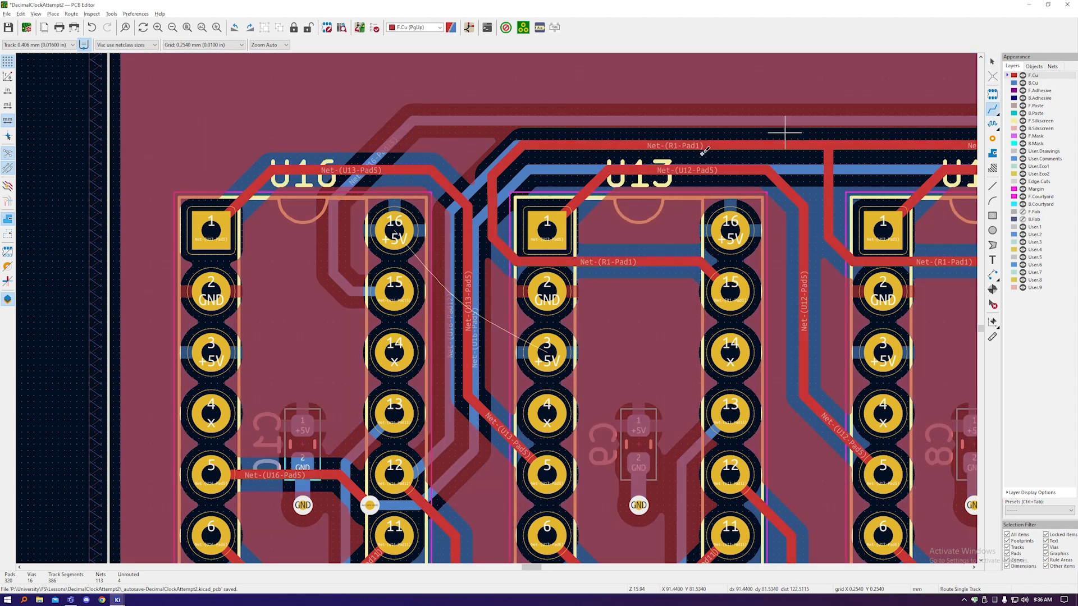
{"action": "left_click", "coordinate": [396, 226]}
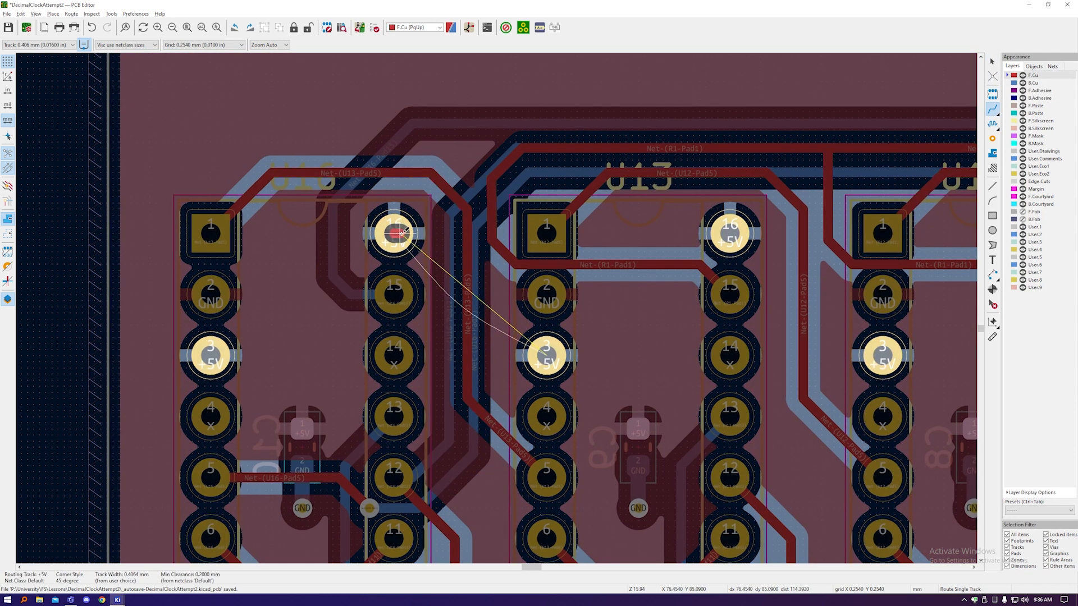
{"action": "right_click", "coordinate": [401, 230]}
{"action": "left_click", "coordinate": [418, 241]}
{"action": "left_click", "coordinate": [60, 45]}
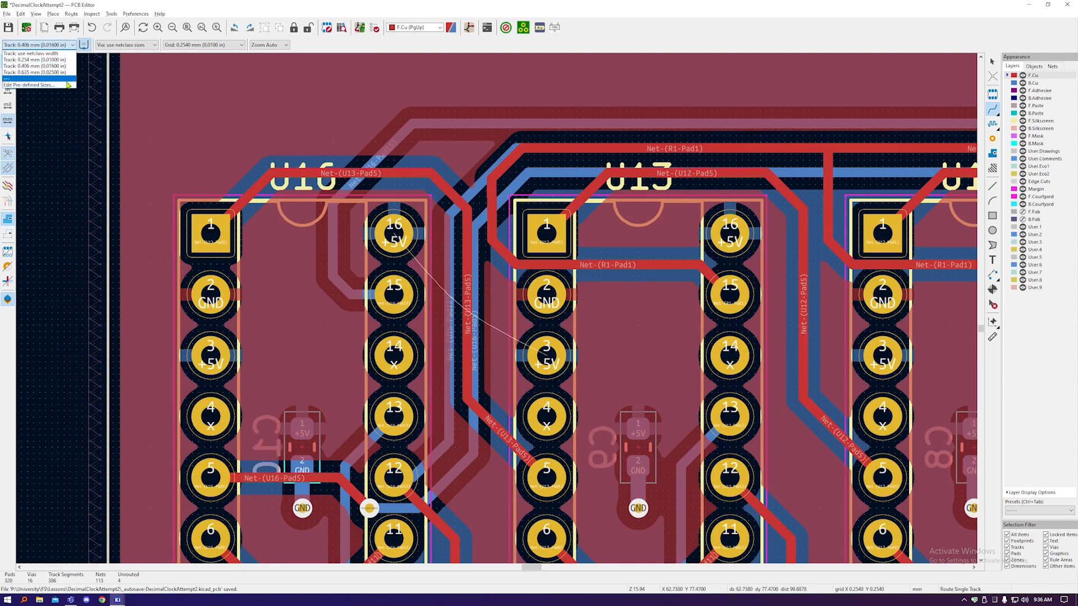
{"action": "left_click", "coordinate": [50, 70]}
{"action": "left_click", "coordinate": [389, 230]}
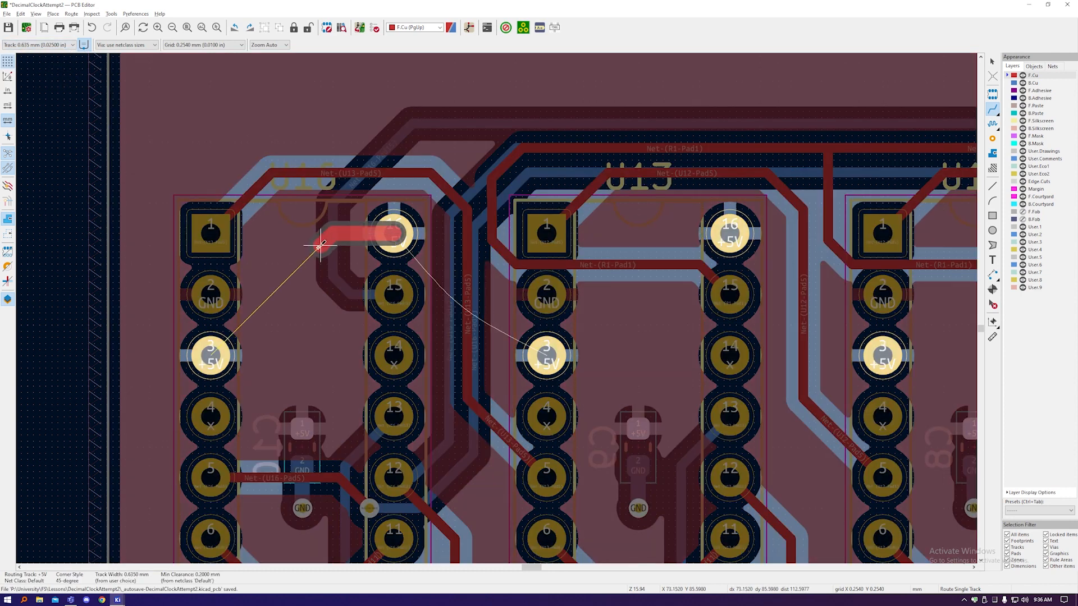
{"action": "left_click", "coordinate": [219, 356]}
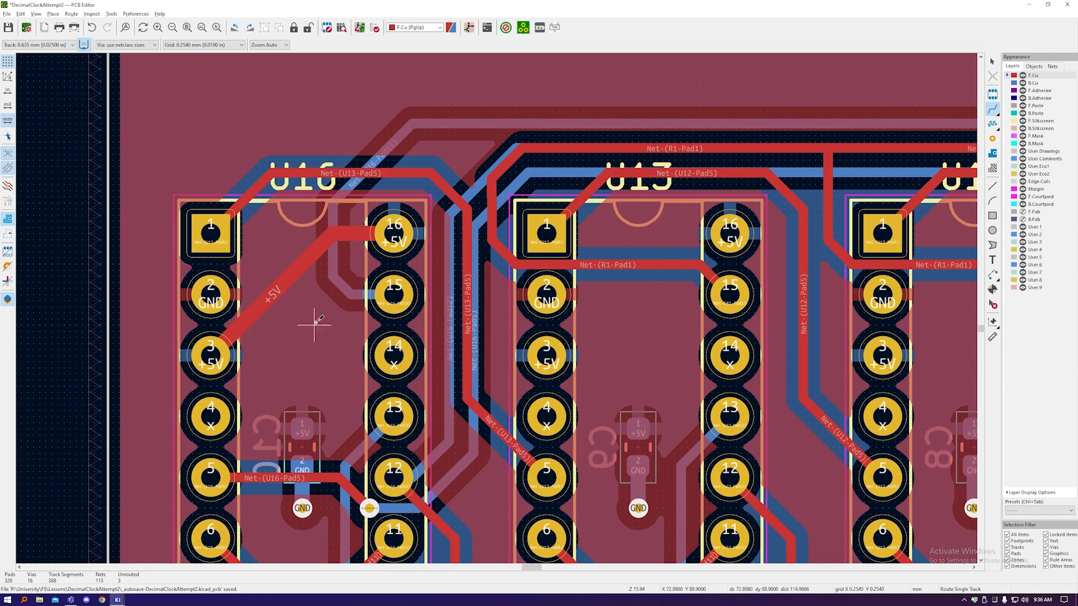
{"action": "key", "text": "b"}
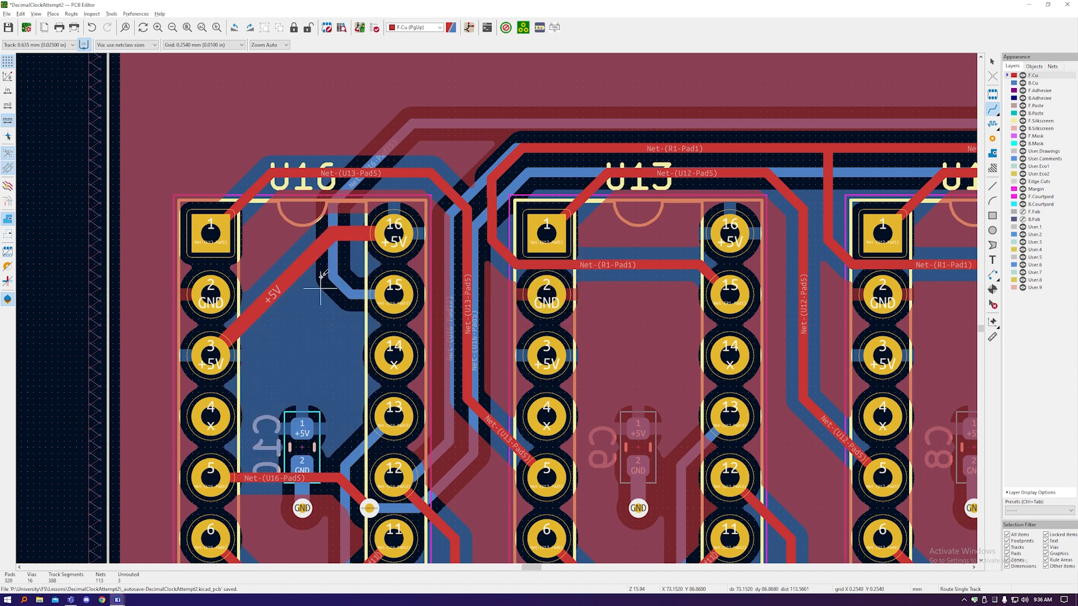
Step: Examine the remaining unrouted connections around U5 and U2 on F.Cu and B.Cu
{"action": "scroll", "coordinate": [331, 323], "scroll_direction": "down", "scroll_amount": 2}
{"action": "scroll", "coordinate": [339, 329], "scroll_direction": "up", "scroll_amount": 4}
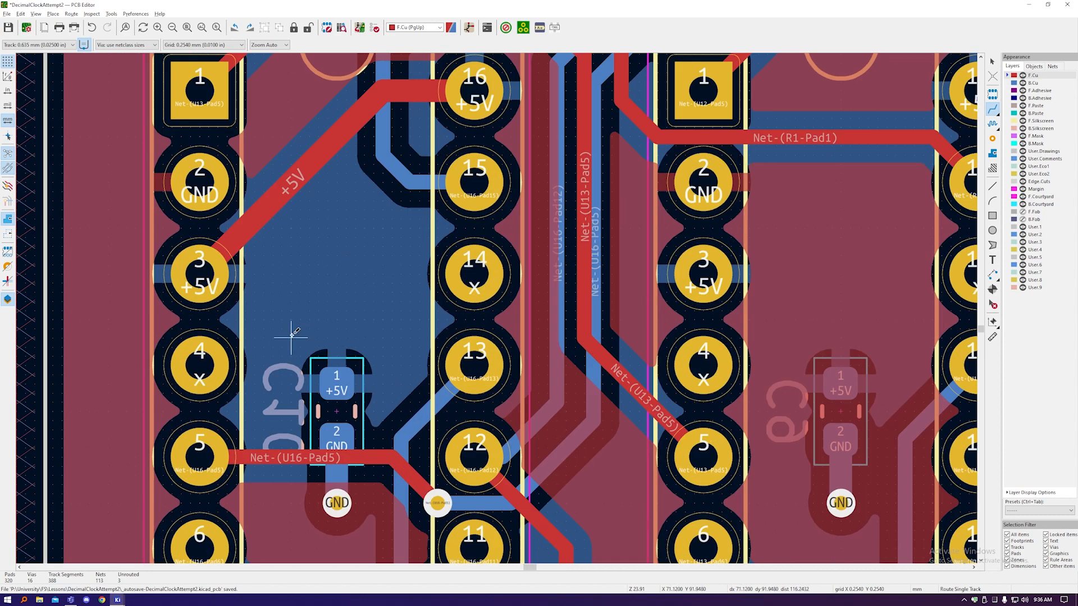
{"action": "scroll", "coordinate": [291, 335], "scroll_direction": "down", "scroll_amount": 1}
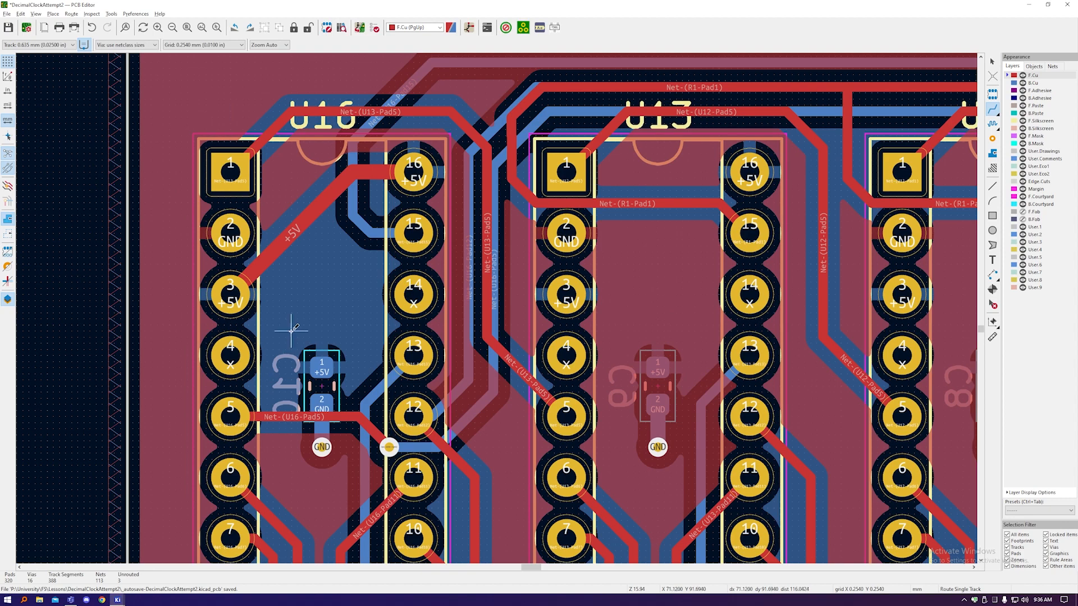
{"action": "scroll", "coordinate": [314, 307], "scroll_direction": "down", "scroll_amount": 2}
{"action": "scroll", "coordinate": [314, 307], "scroll_direction": "down", "scroll_amount": 2}
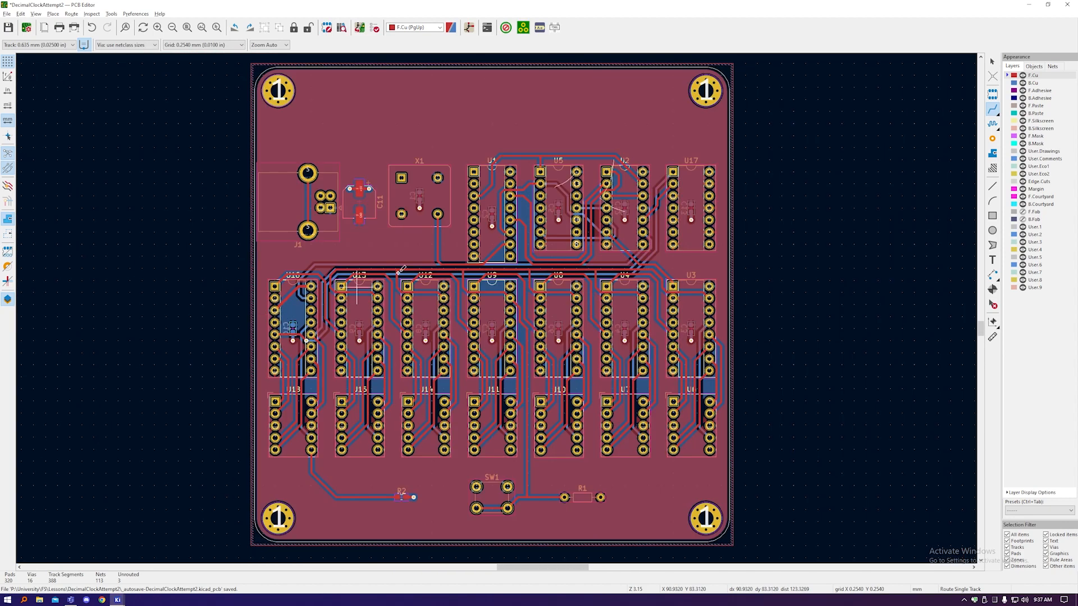
{"action": "scroll", "coordinate": [633, 210], "scroll_direction": "up", "scroll_amount": 4}
{"action": "scroll", "coordinate": [518, 164], "scroll_direction": "down", "scroll_amount": 1}
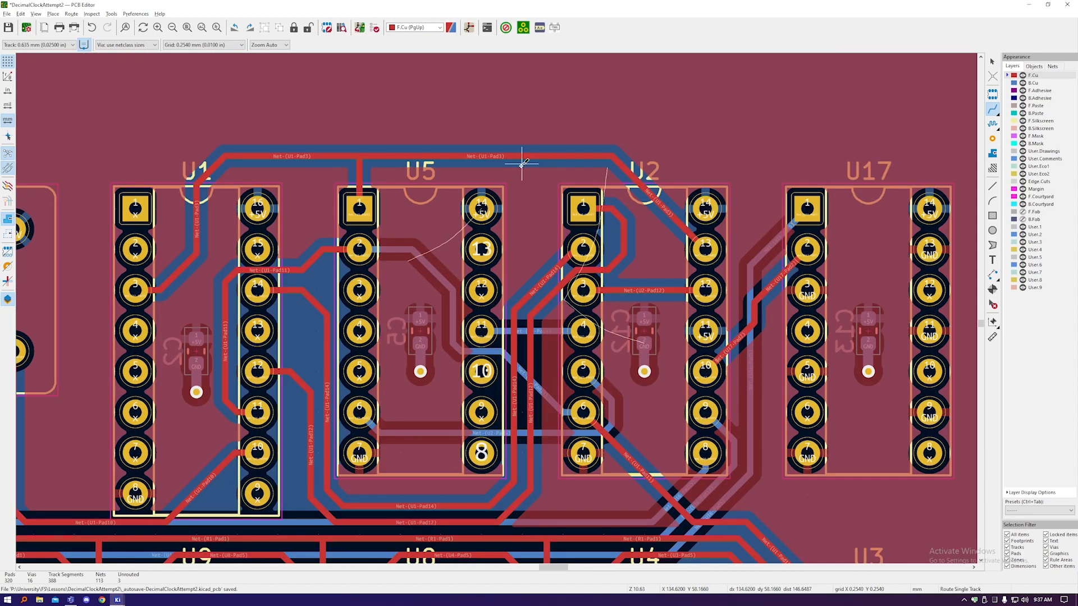
{"action": "left_click", "coordinate": [582, 250]}
{"action": "scroll", "coordinate": [480, 207], "scroll_direction": "up", "scroll_amount": 1}
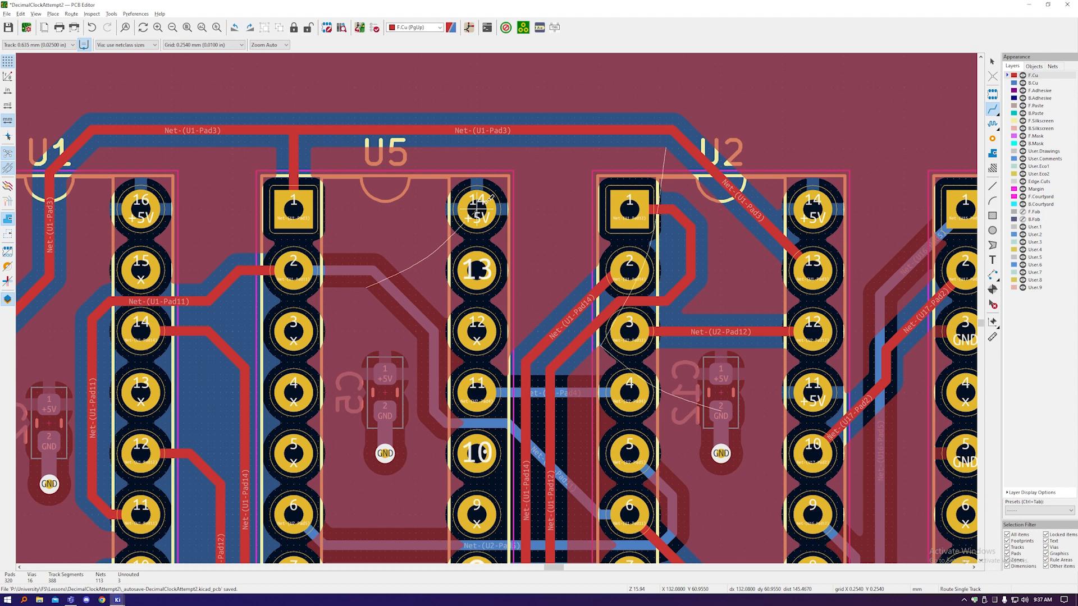
{"action": "scroll", "coordinate": [478, 208], "scroll_direction": "down", "scroll_amount": 1}
{"action": "key", "text": "Page_Down"}
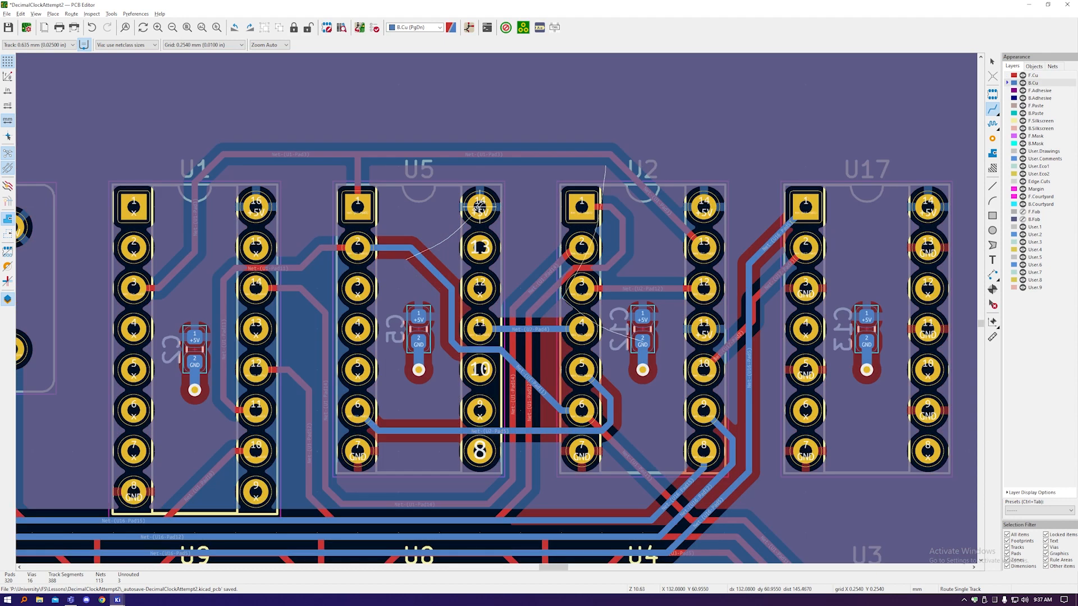
{"action": "scroll", "coordinate": [480, 207], "scroll_direction": "up", "scroll_amount": 1}
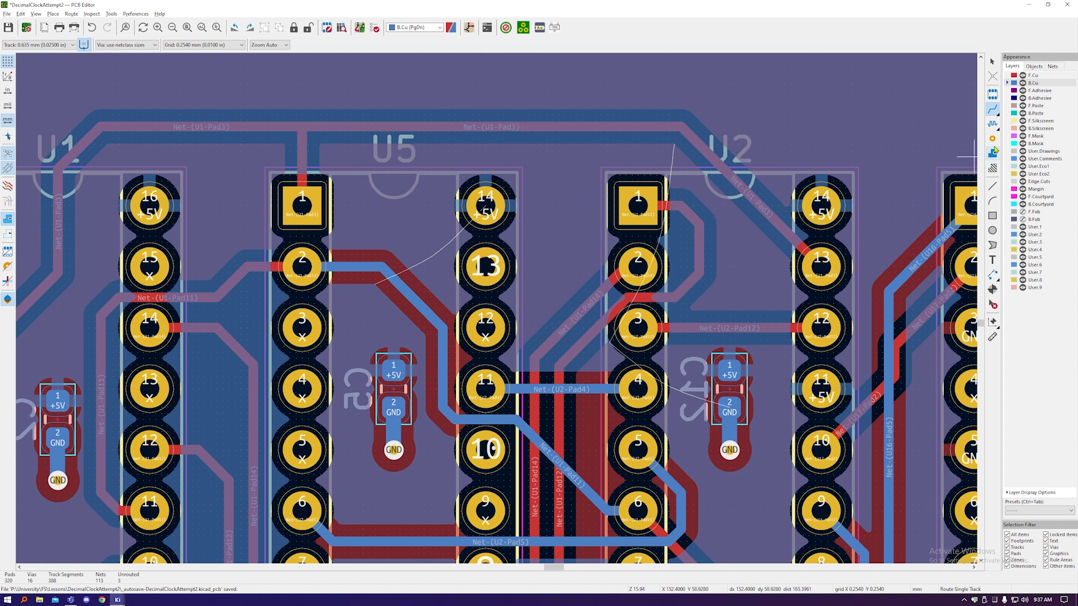
Step: Place a through via inside U5 between pads 3 and 12, just above C5
{"action": "left_click", "coordinate": [993, 138]}
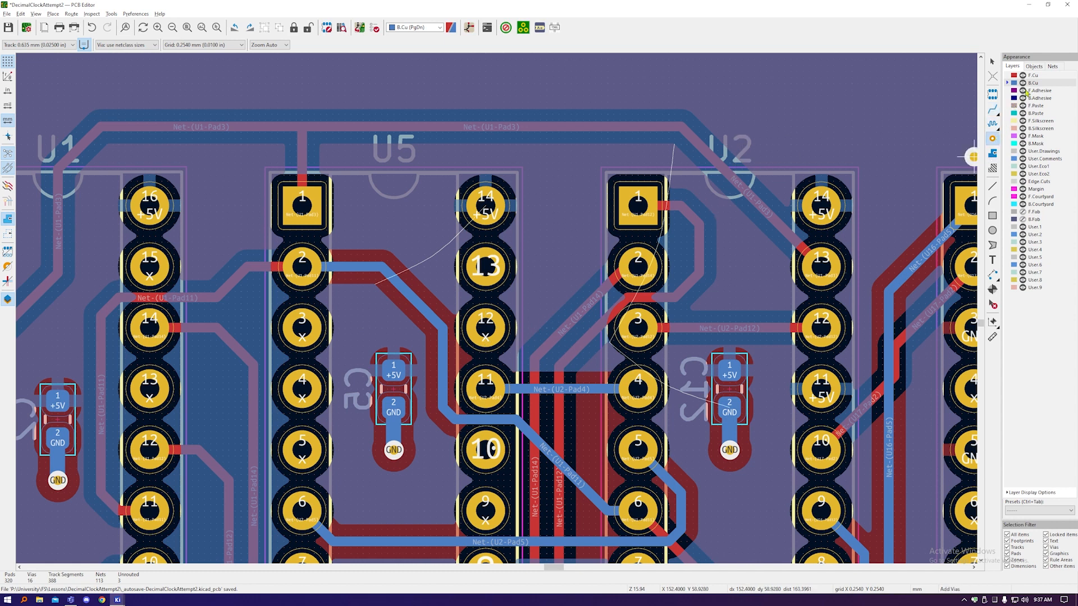
{"action": "left_click", "coordinate": [1033, 76]}
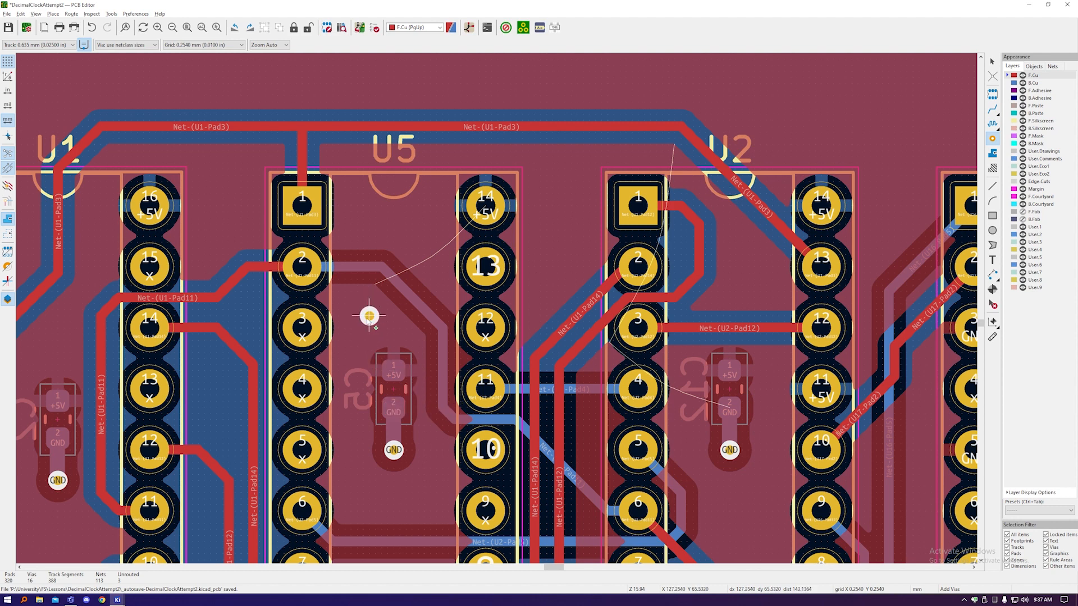
{"action": "left_click", "coordinate": [364, 322]}
{"action": "right_click", "coordinate": [381, 322]}
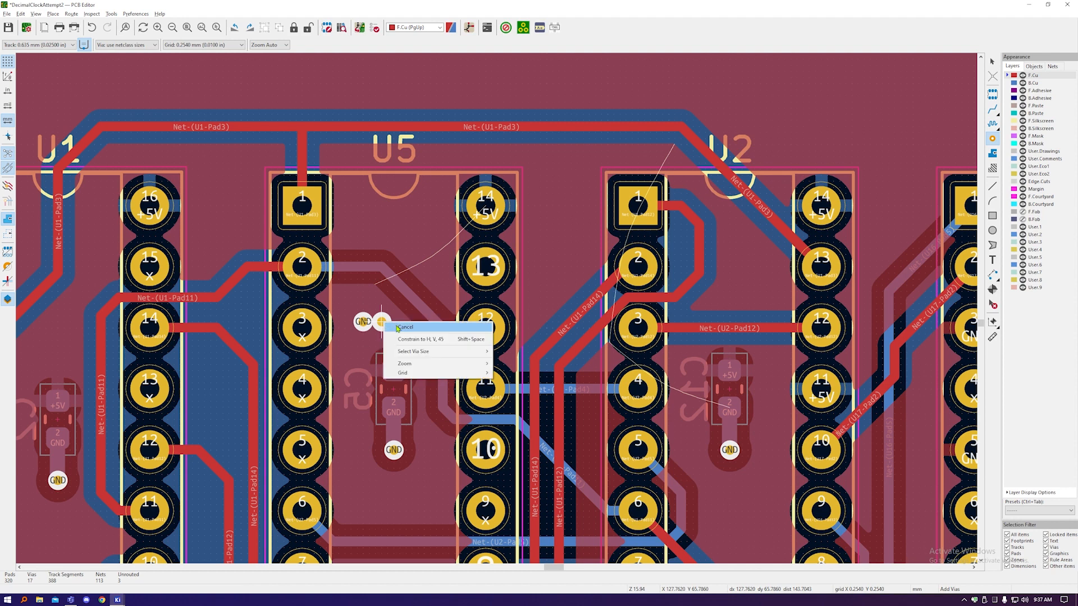
{"action": "left_click", "coordinate": [394, 327]}
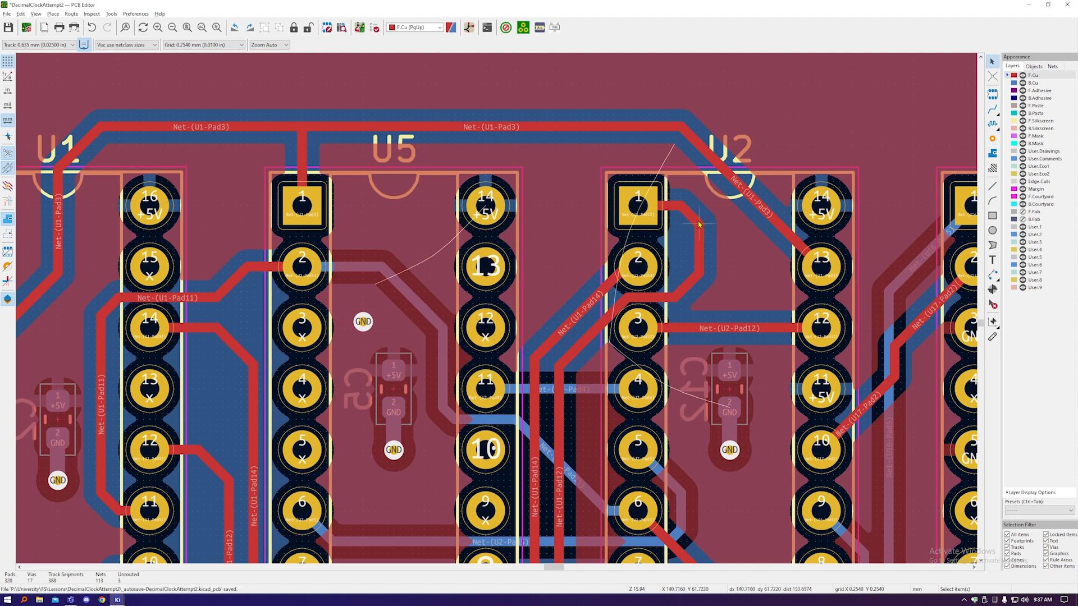
Step: Assign the new via inside U5 to the +5V net and refill the copper zones
{"action": "left_click", "coordinate": [364, 323]}
{"action": "double_click", "coordinate": [363, 322]}
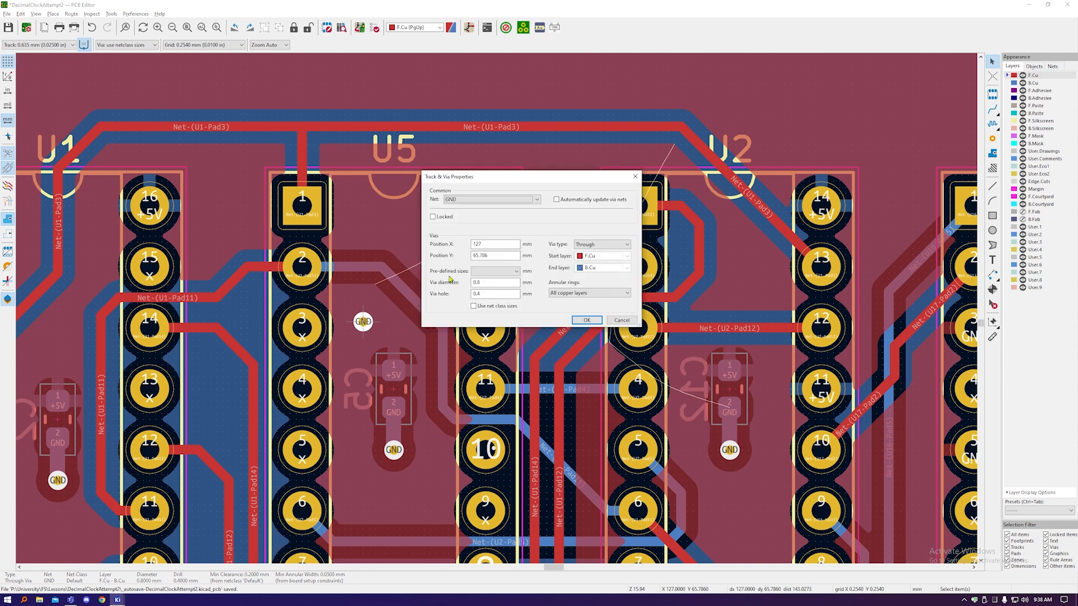
{"action": "left_click", "coordinate": [491, 199]}
{"action": "left_click", "coordinate": [463, 232]}
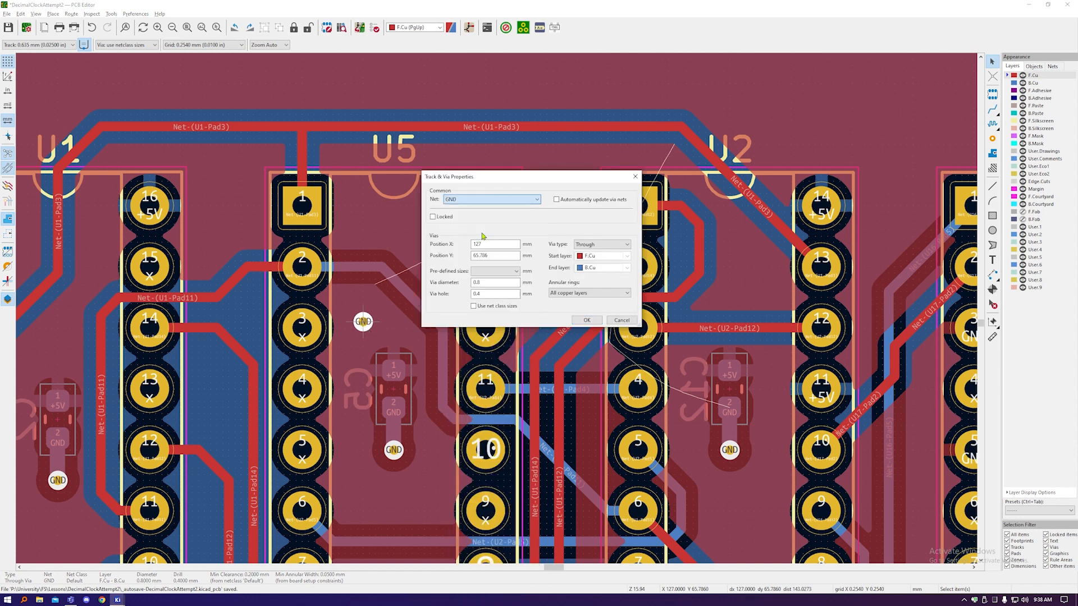
{"action": "left_click", "coordinate": [586, 320]}
{"action": "key", "text": "b"}
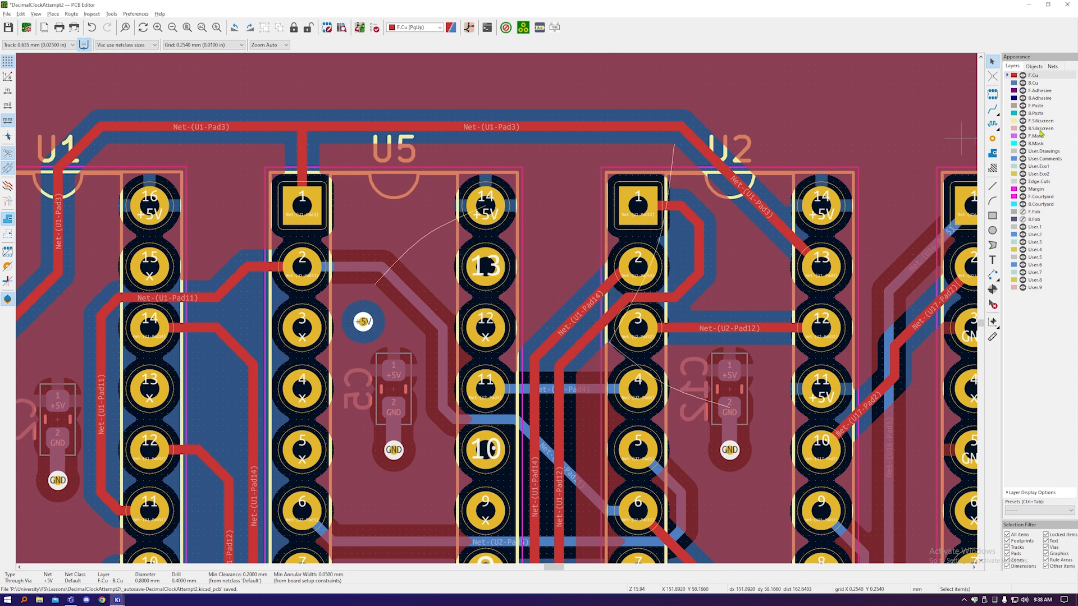
Step: Route a 0.635 mm wide +5V track on F.Cu from the new +5V via to U5 pad 14
{"action": "left_click", "coordinate": [1034, 83]}
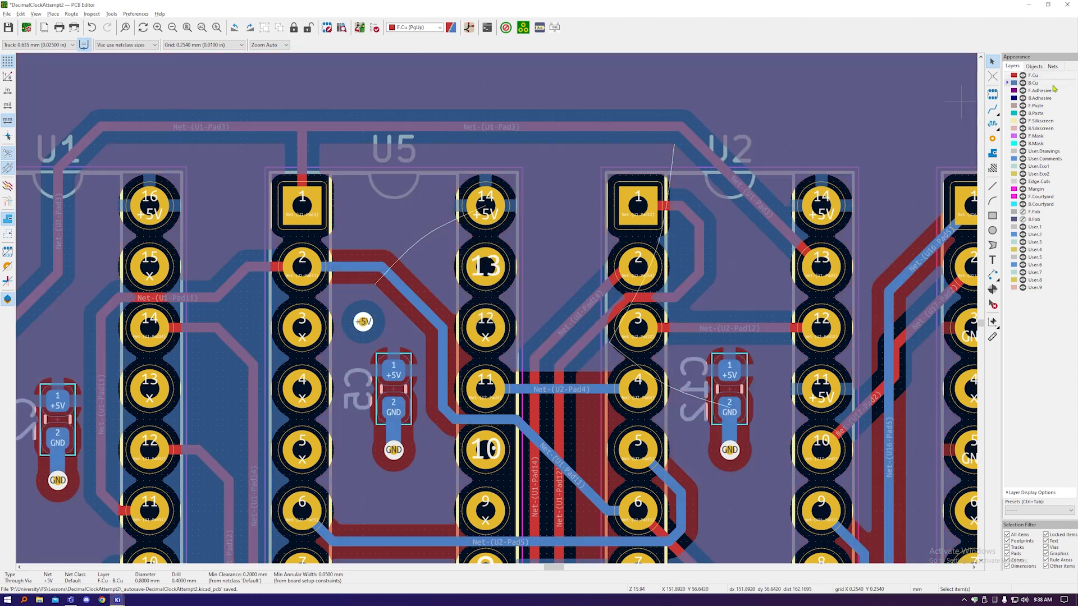
{"action": "left_click", "coordinate": [1047, 76]}
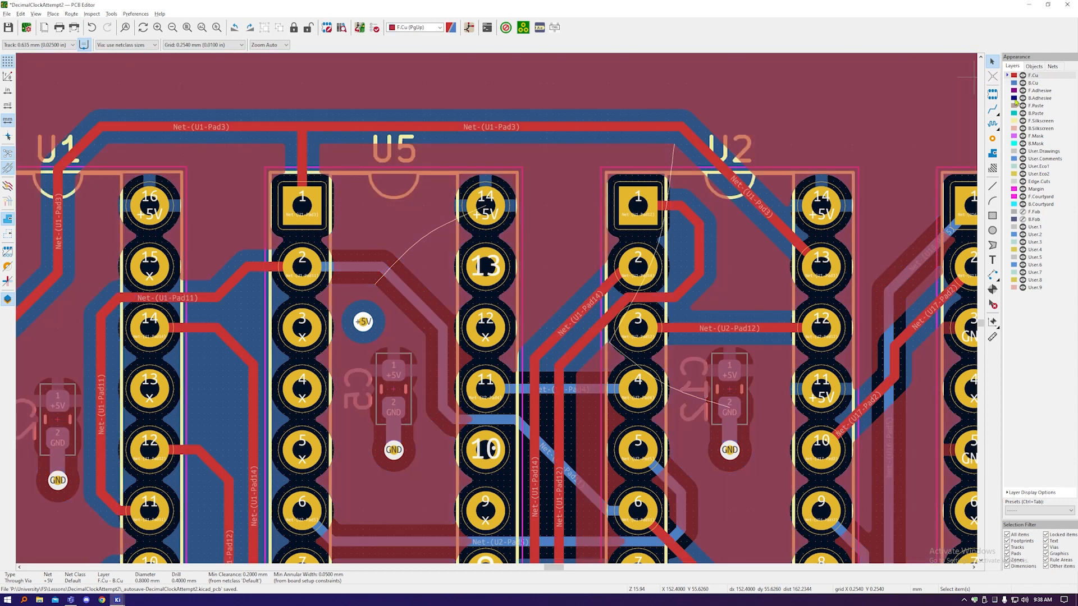
{"action": "left_click", "coordinate": [997, 108]}
{"action": "left_click", "coordinate": [364, 321]}
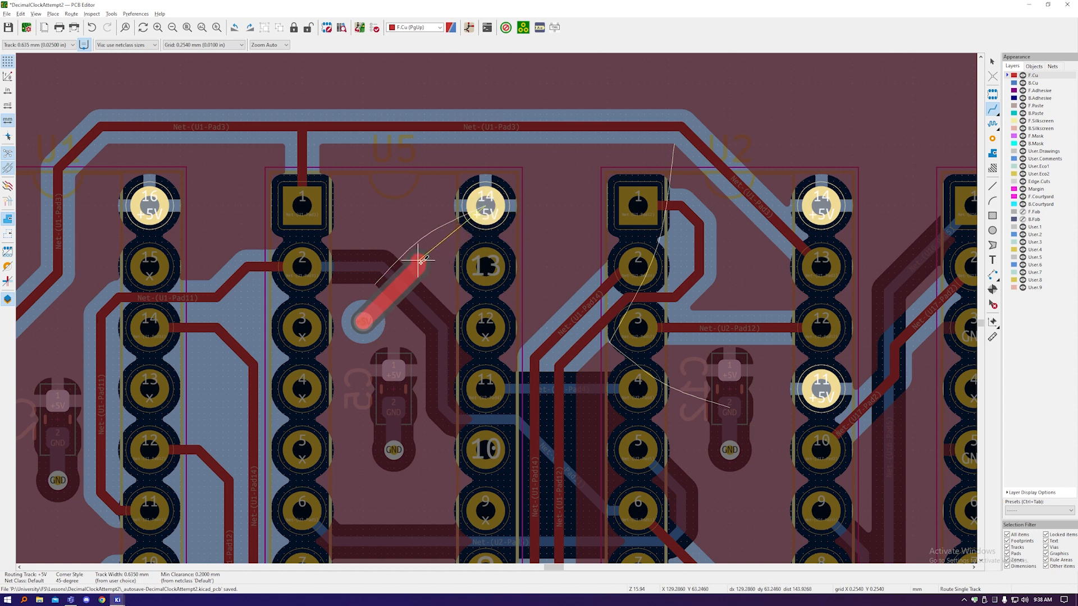
{"action": "left_click", "coordinate": [490, 201]}
{"action": "key", "text": "Escape"}
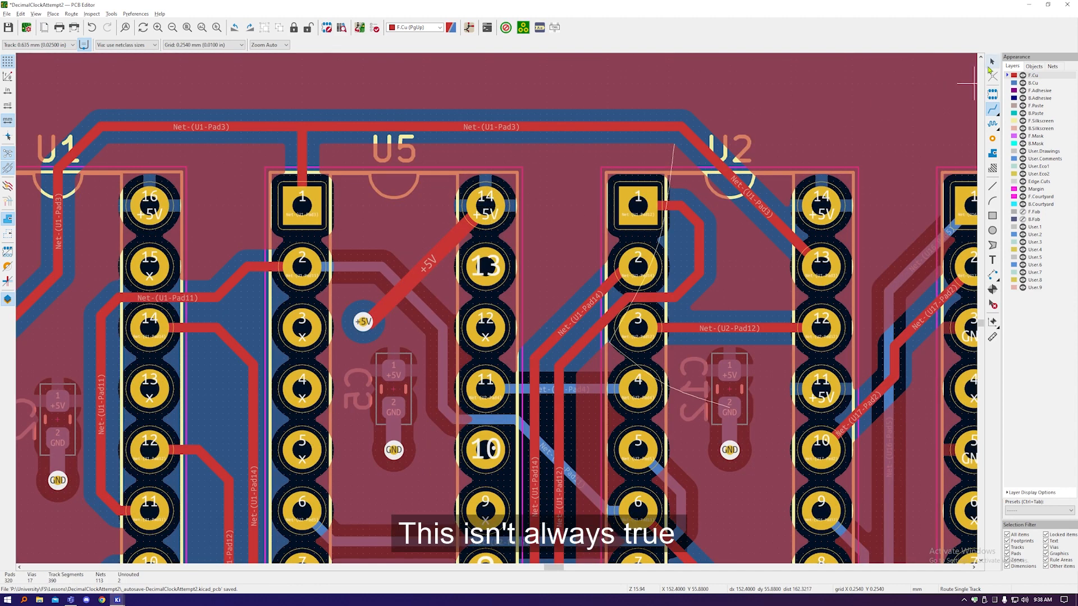
Step: Shift the +5V via inside U5 about 0.25 mm toward pad 12 to line up with its diagonal track, and refill the zones
{"action": "scroll", "coordinate": [377, 328], "scroll_direction": "up", "scroll_amount": 5}
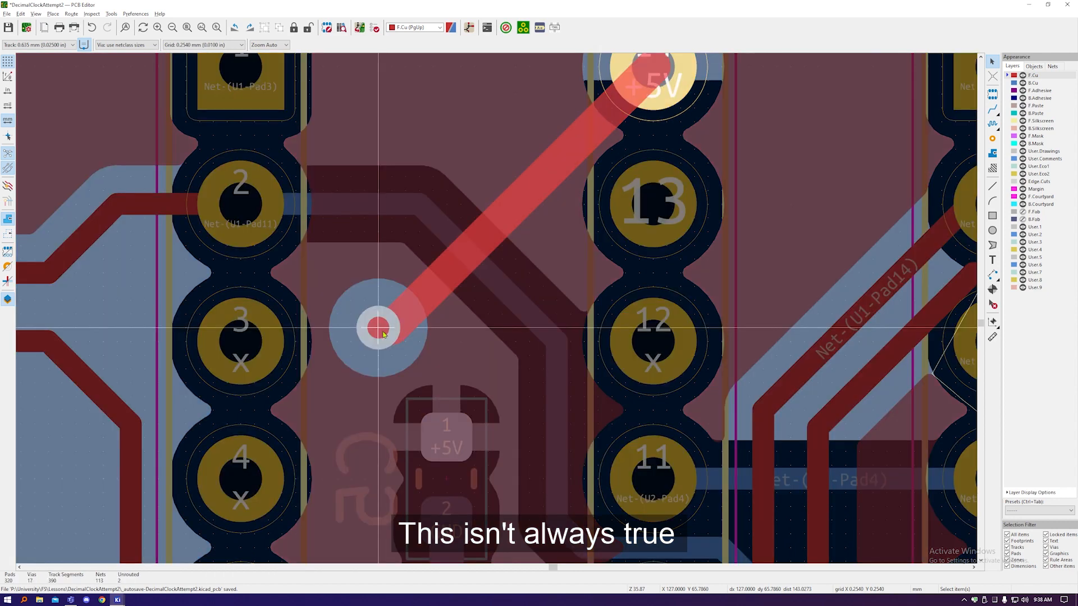
{"action": "left_click_drag", "start_coordinate": [383, 335], "coordinate": [392, 329]}
{"action": "key", "text": "b"}
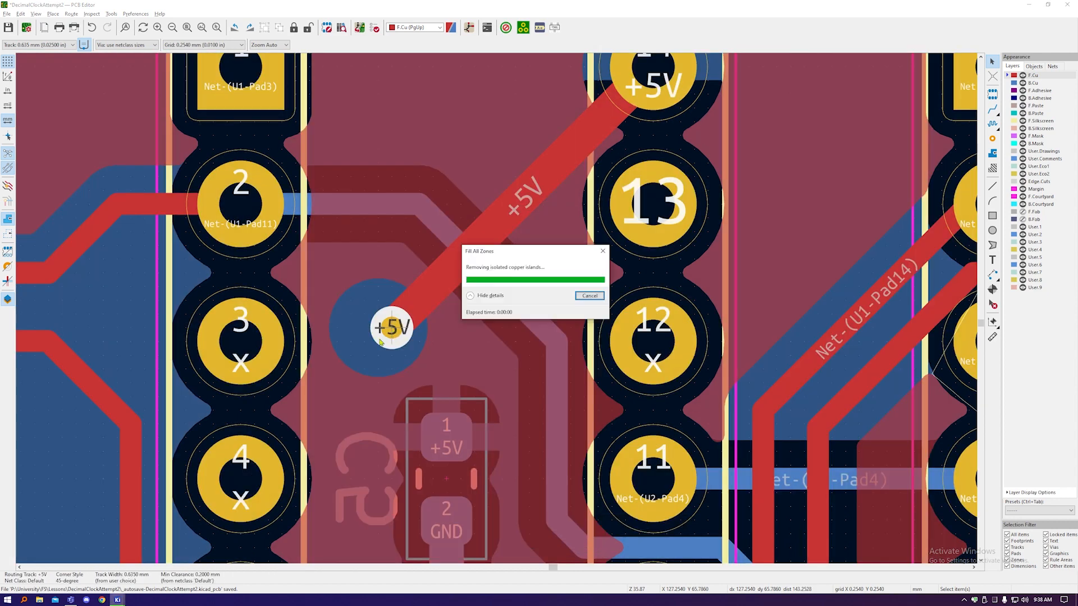
Step: Examine the unrouted GND connections around U2 and C12 and the surrounding copper on F.Cu and B.Cu
{"action": "scroll", "coordinate": [378, 344], "scroll_direction": "down", "scroll_amount": 3}
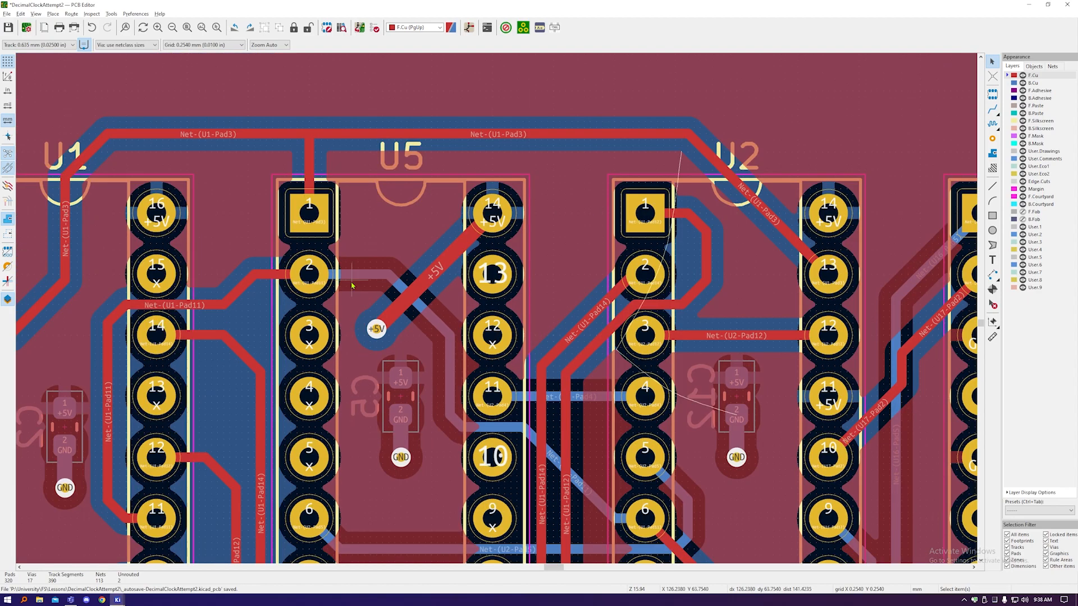
{"action": "scroll", "coordinate": [352, 286], "scroll_direction": "down", "scroll_amount": 2}
{"action": "scroll", "coordinate": [560, 282], "scroll_direction": "up", "scroll_amount": 2}
{"action": "middle_click_drag", "start_coordinate": [477, 363], "coordinate": [500, 333]}
{"action": "scroll", "coordinate": [565, 309], "scroll_direction": "down", "scroll_amount": 1}
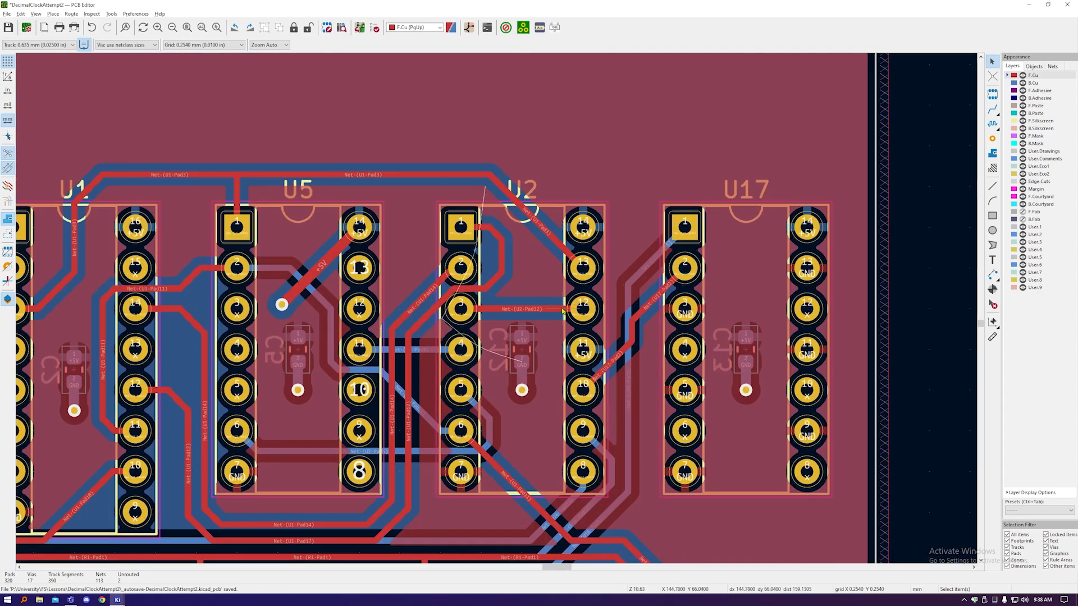
{"action": "scroll", "coordinate": [563, 310], "scroll_direction": "up", "scroll_amount": 1}
{"action": "scroll", "coordinate": [544, 282], "scroll_direction": "down", "scroll_amount": 1}
{"action": "middle_click_drag", "start_coordinate": [461, 471], "coordinate": [457, 458]}
{"action": "scroll", "coordinate": [473, 463], "scroll_direction": "up", "scroll_amount": 1}
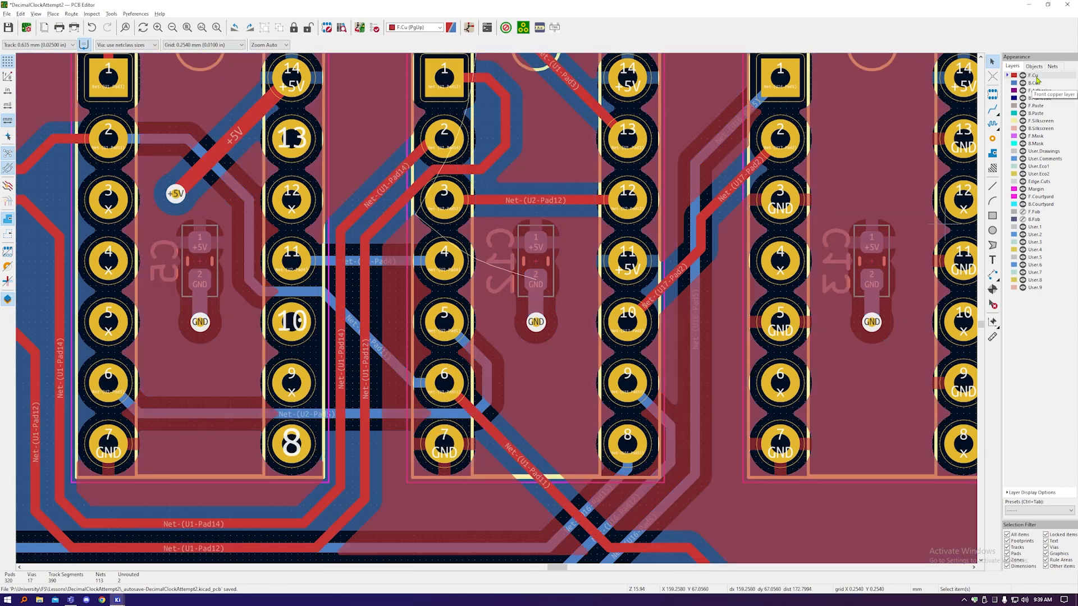
{"action": "left_click", "coordinate": [1033, 82]}
{"action": "left_click", "coordinate": [1033, 75]}
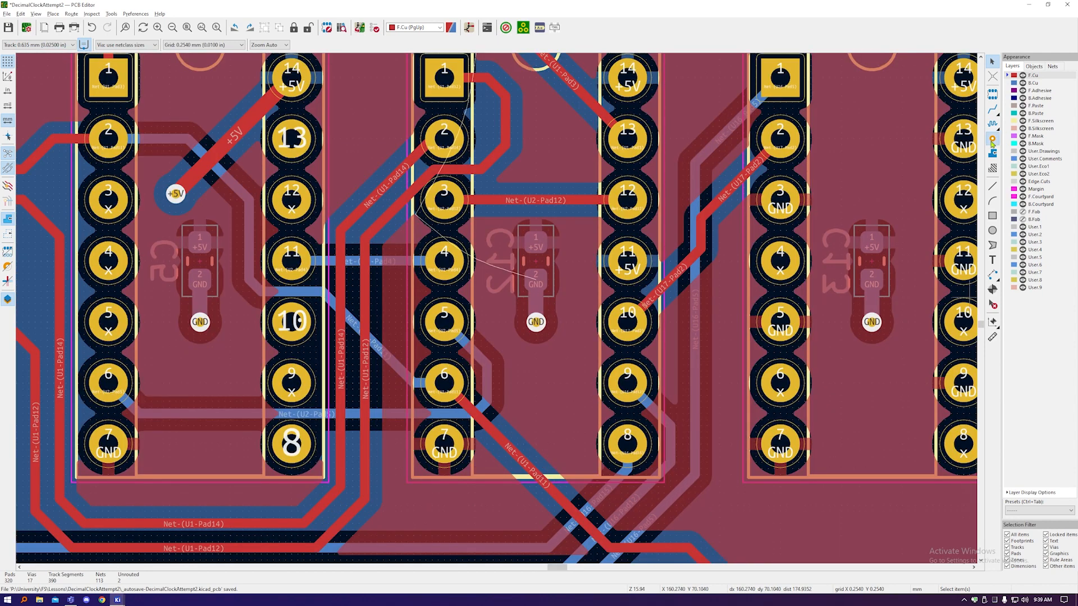
Step: Place a GND via inside U2 below C12, between the rows of pads 6 and 7
{"action": "left_click", "coordinate": [992, 140]}
{"action": "right_click", "coordinate": [554, 414]}
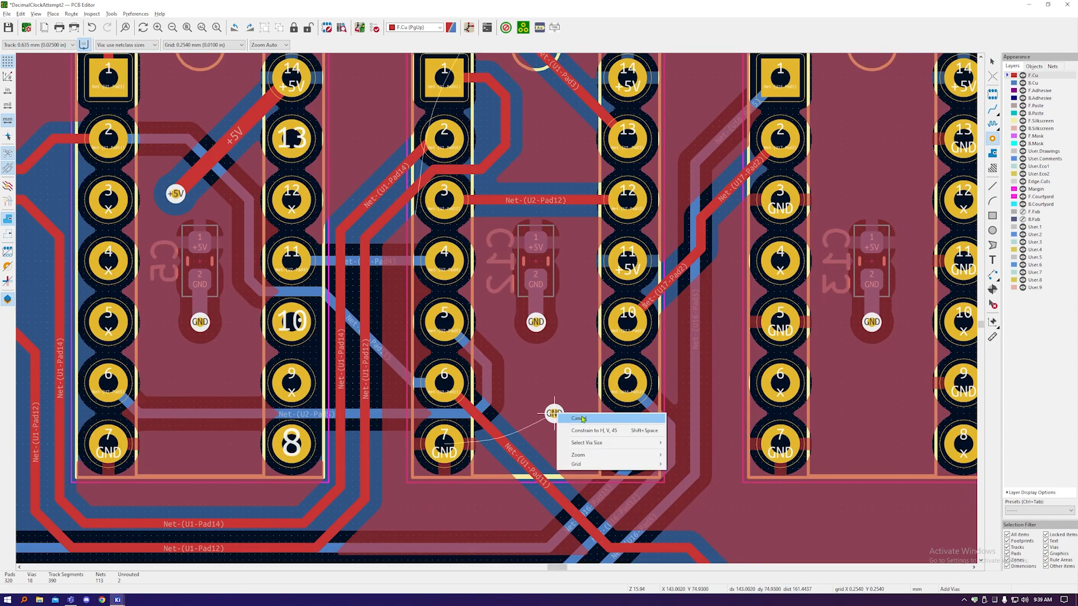
{"action": "left_click", "coordinate": [582, 419]}
Step: Route a 0.635 mm wide GND track on B.Cu from the new GND via to U2 pad 7
{"action": "left_click", "coordinate": [1033, 83]}
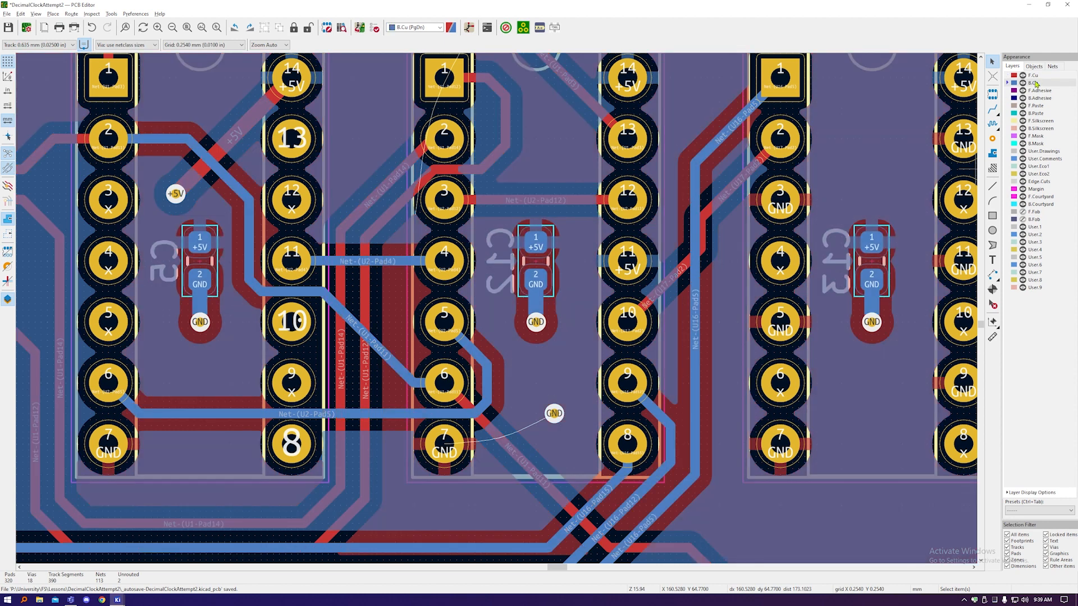
{"action": "left_click", "coordinate": [992, 110]}
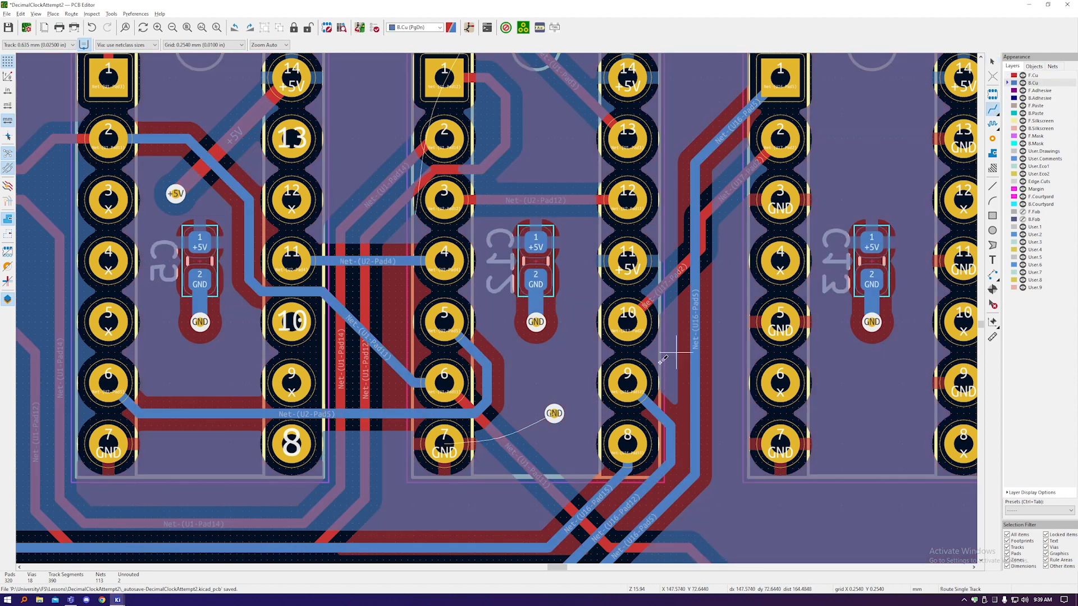
{"action": "left_click", "coordinate": [554, 414]}
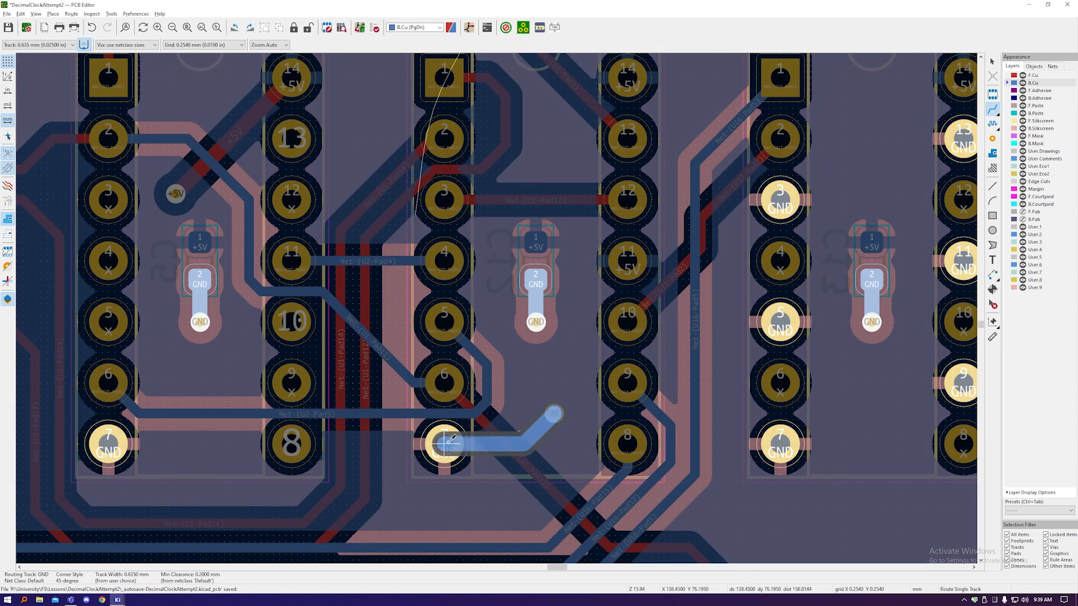
{"action": "left_click", "coordinate": [494, 442]}
{"action": "right_click", "coordinate": [506, 425]}
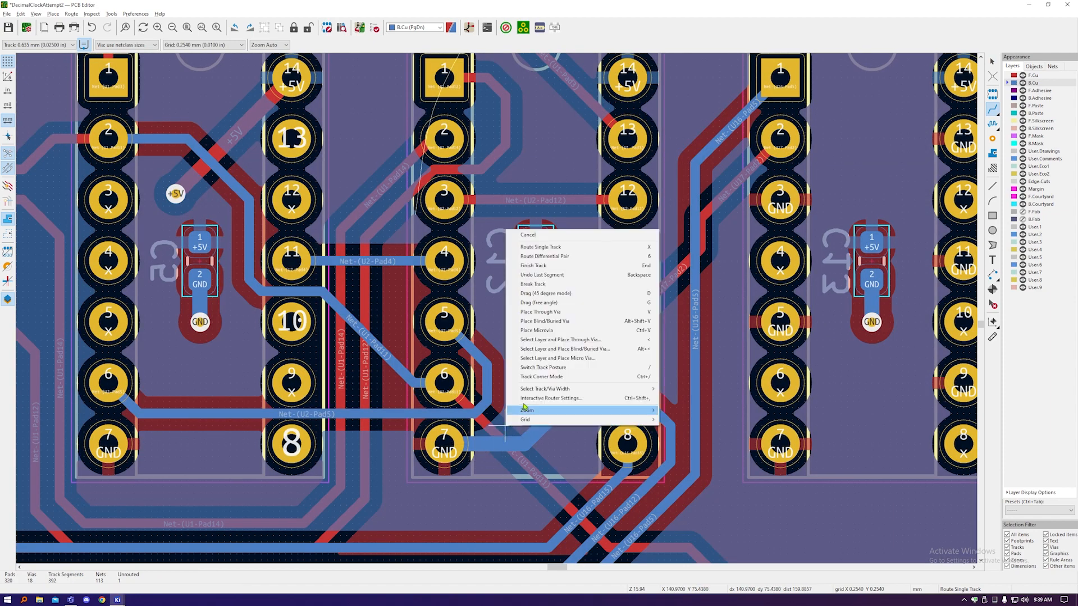
Step: Move the GND via inside U2 down into line with pad 7, straightening its track, and refill the zones
{"action": "left_click", "coordinate": [543, 233]}
{"action": "scroll", "coordinate": [542, 424], "scroll_direction": "up", "scroll_amount": 4}
{"action": "left_click_drag", "start_coordinate": [571, 413], "coordinate": [599, 475]}
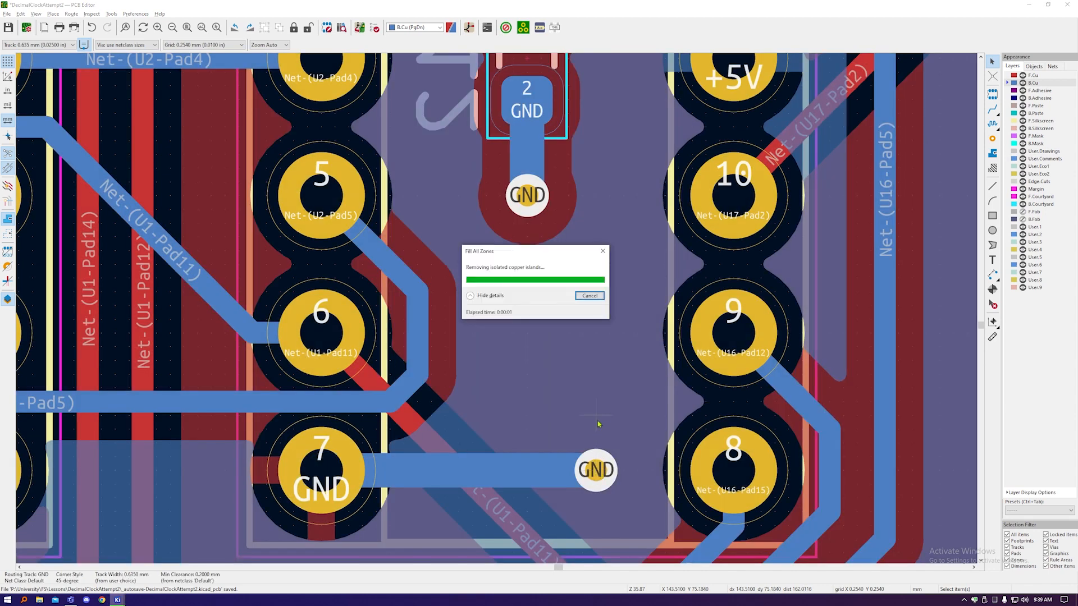
{"action": "scroll", "coordinate": [597, 423], "scroll_direction": "down", "scroll_amount": 3}
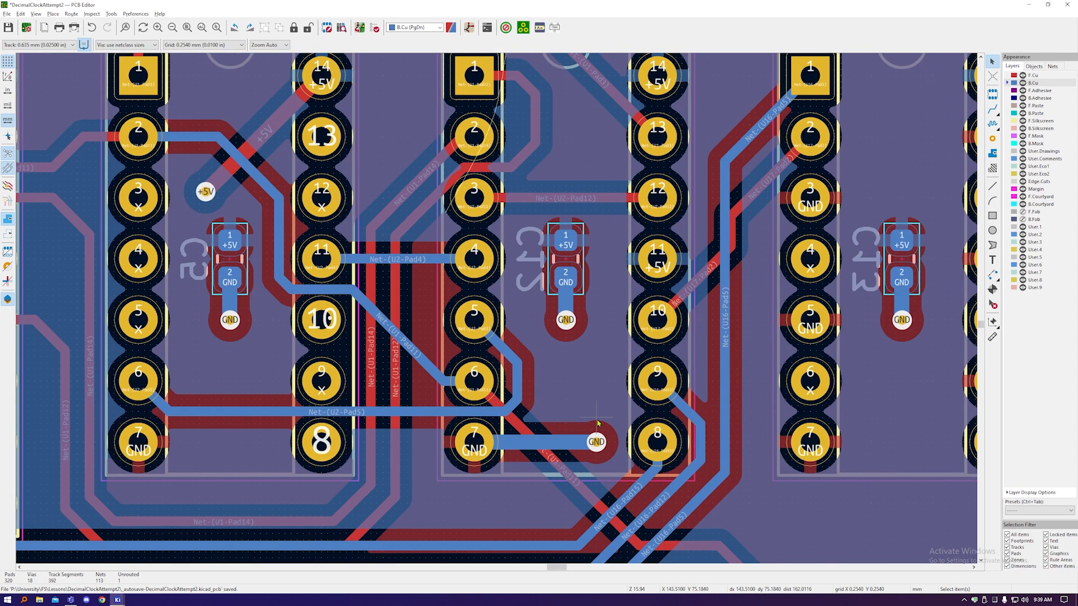
Step: Examine the last unrouted GND connection around U1, U5 and U2 and the surrounding copper on B.Cu and F.Cu
{"action": "scroll", "coordinate": [595, 431], "scroll_direction": "down", "scroll_amount": 2}
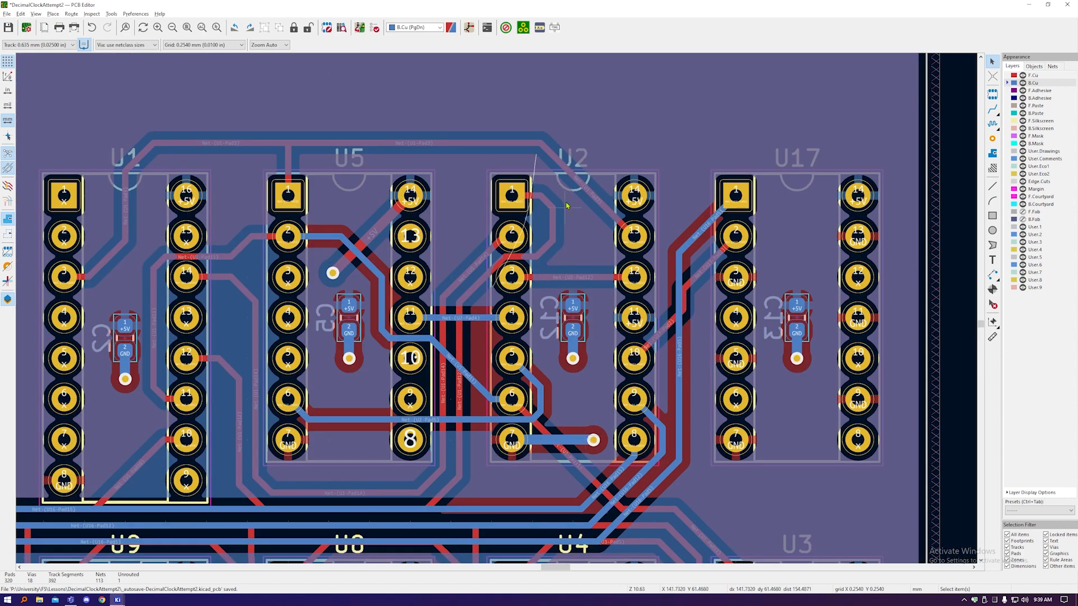
{"action": "scroll", "coordinate": [569, 213], "scroll_direction": "up", "scroll_amount": 2}
{"action": "scroll", "coordinate": [570, 255], "scroll_direction": "down", "scroll_amount": 2}
{"action": "key", "text": "Page_Up"}
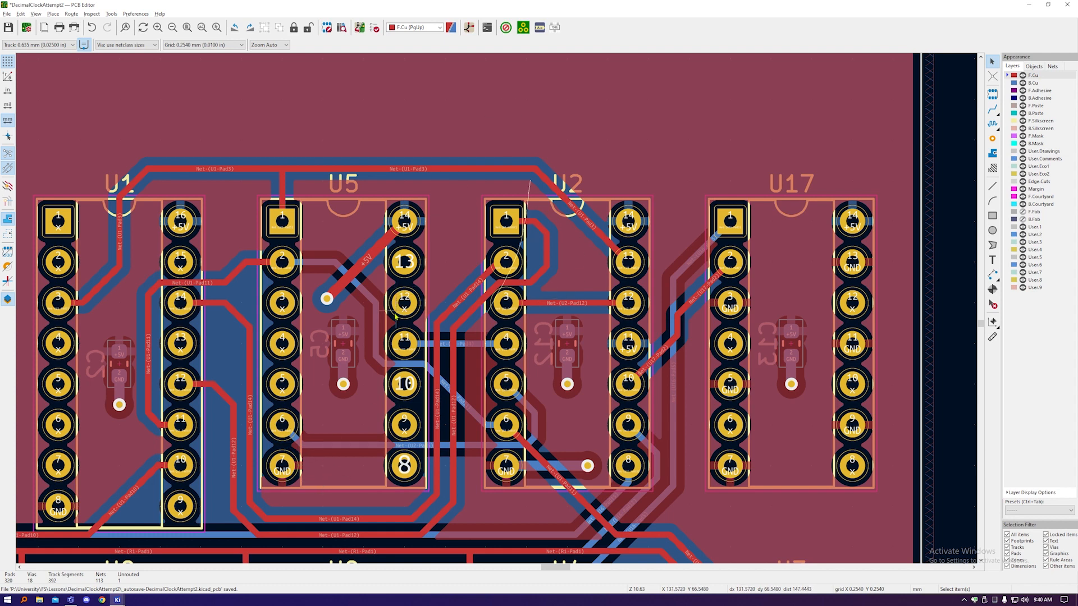
{"action": "scroll", "coordinate": [303, 466], "scroll_direction": "up", "scroll_amount": 5}
{"action": "scroll", "coordinate": [295, 428], "scroll_direction": "down", "scroll_amount": 3}
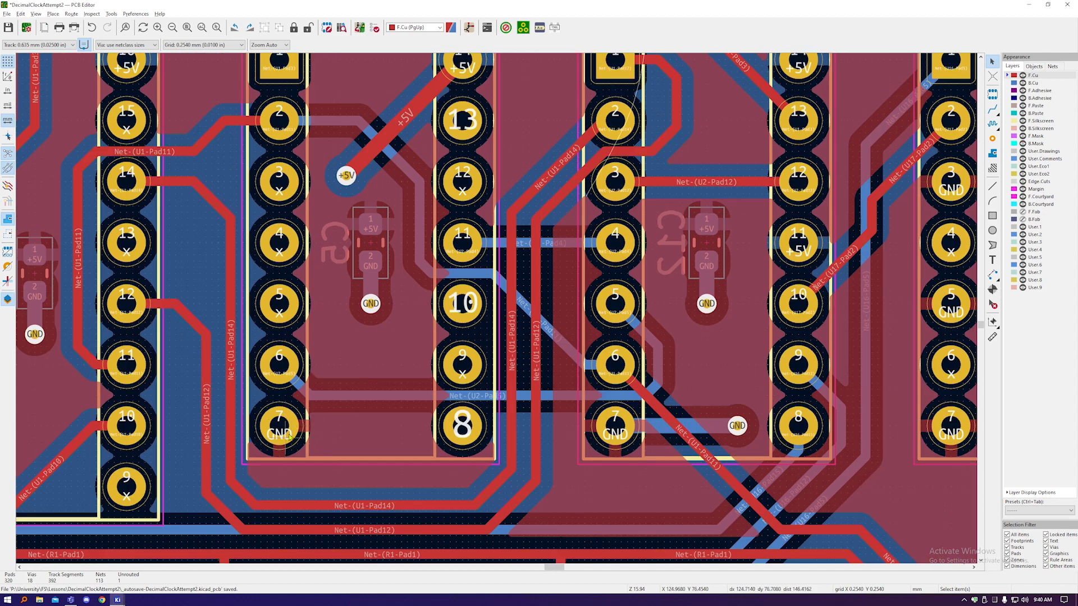
{"action": "scroll", "coordinate": [285, 435], "scroll_direction": "down", "scroll_amount": 2}
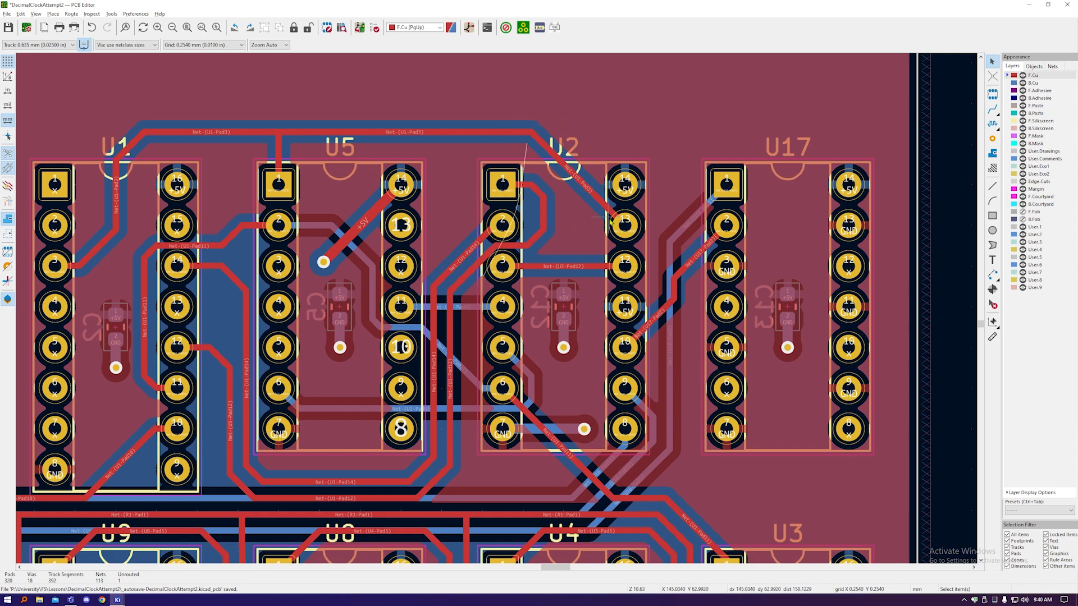
{"action": "scroll", "coordinate": [519, 244], "scroll_direction": "down", "scroll_amount": 2}
{"action": "scroll", "coordinate": [433, 360], "scroll_direction": "up", "scroll_amount": 3}
{"action": "scroll", "coordinate": [430, 370], "scroll_direction": "down", "scroll_amount": 1}
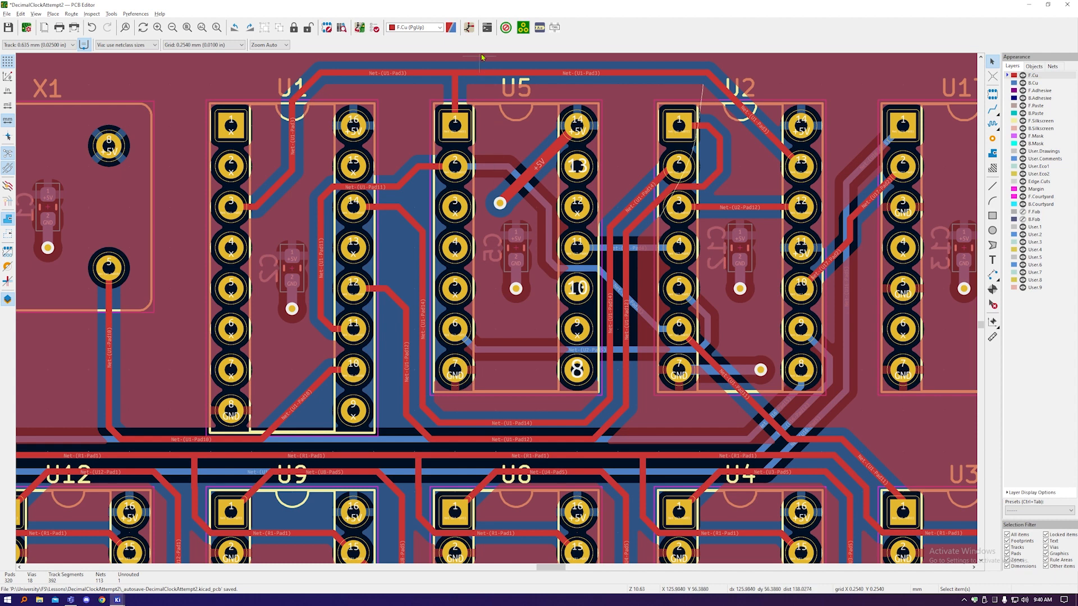
{"action": "scroll", "coordinate": [443, 418], "scroll_direction": "down", "scroll_amount": 1}
{"action": "scroll", "coordinate": [483, 168], "scroll_direction": "up", "scroll_amount": 1}
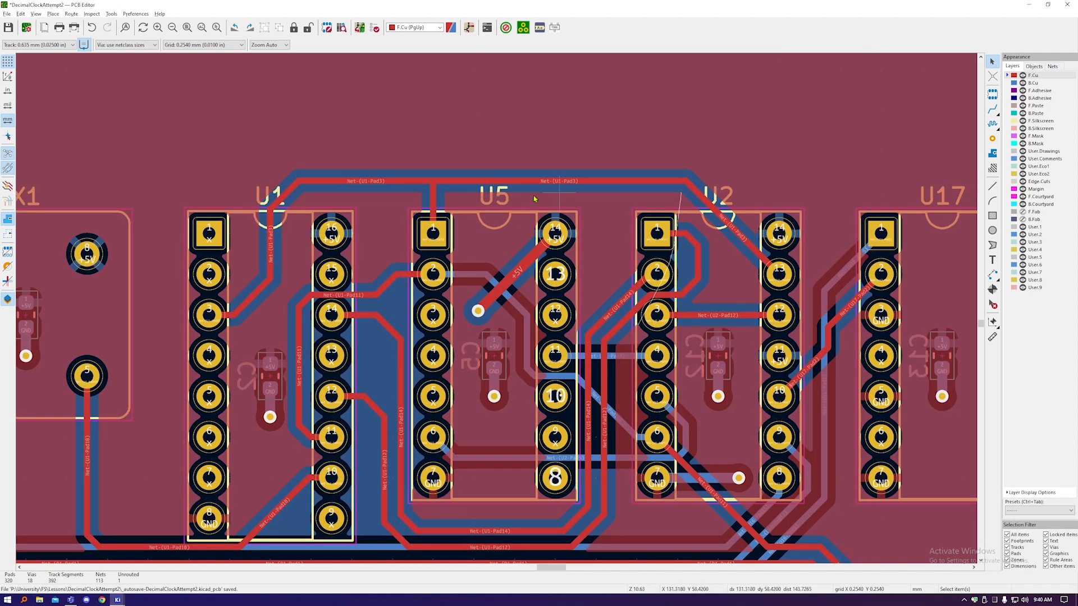
Step: Shift the +5V via inside U5 slightly along its diagonal track toward pad 14, and refill the zones
{"action": "left_click", "coordinate": [477, 312]}
{"action": "left_click_drag", "start_coordinate": [478, 311], "coordinate": [484, 308]}
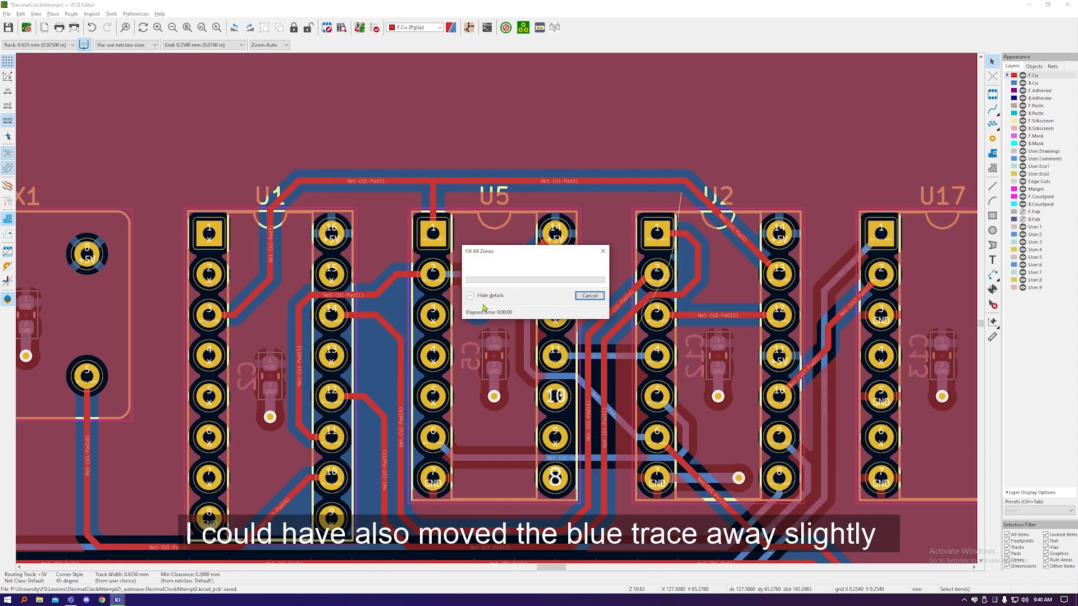
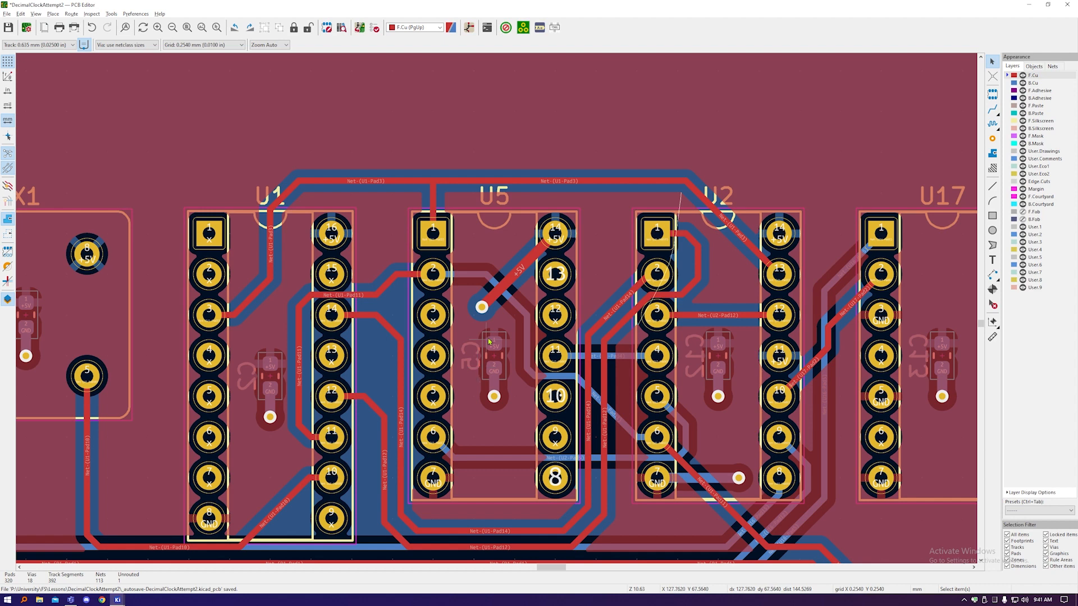
Step: Place a GND via at the upper edge of U5, just below the horizontal Net-(U1-Pad3) track
{"action": "scroll", "coordinate": [505, 157], "scroll_direction": "up", "scroll_amount": 2}
{"action": "left_click", "coordinate": [992, 138]}
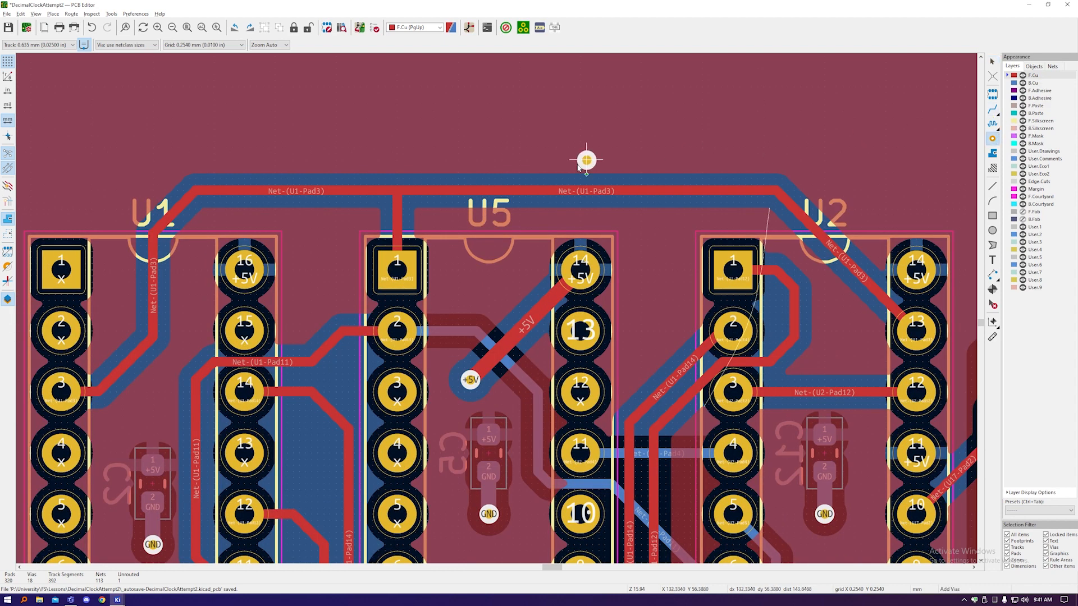
{"action": "left_click", "coordinate": [447, 227]}
{"action": "right_click", "coordinate": [481, 235]}
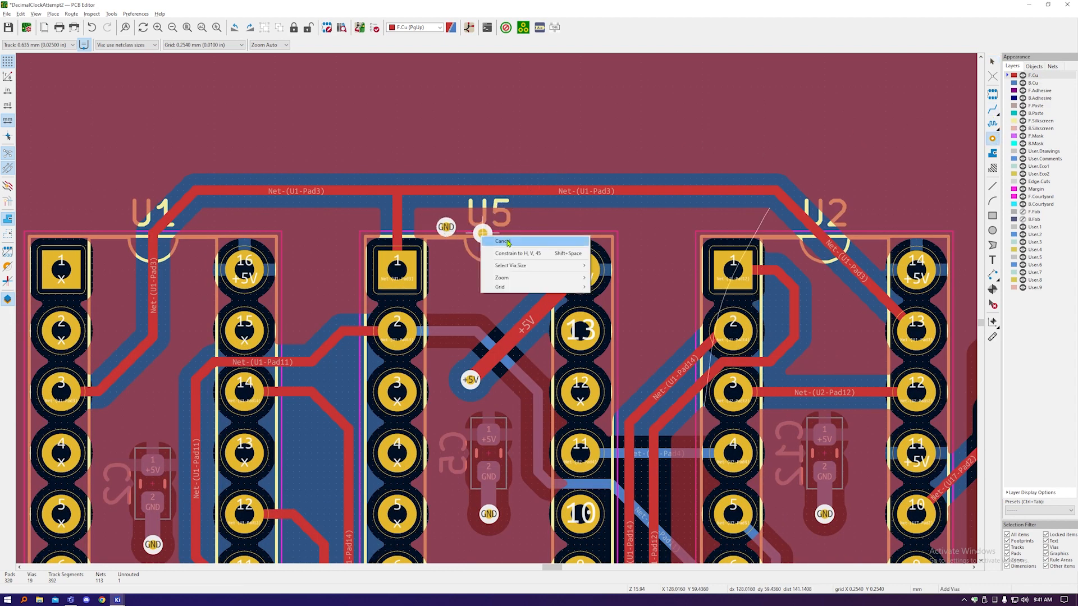
{"action": "left_click", "coordinate": [507, 242]}
{"action": "left_click", "coordinate": [993, 110]}
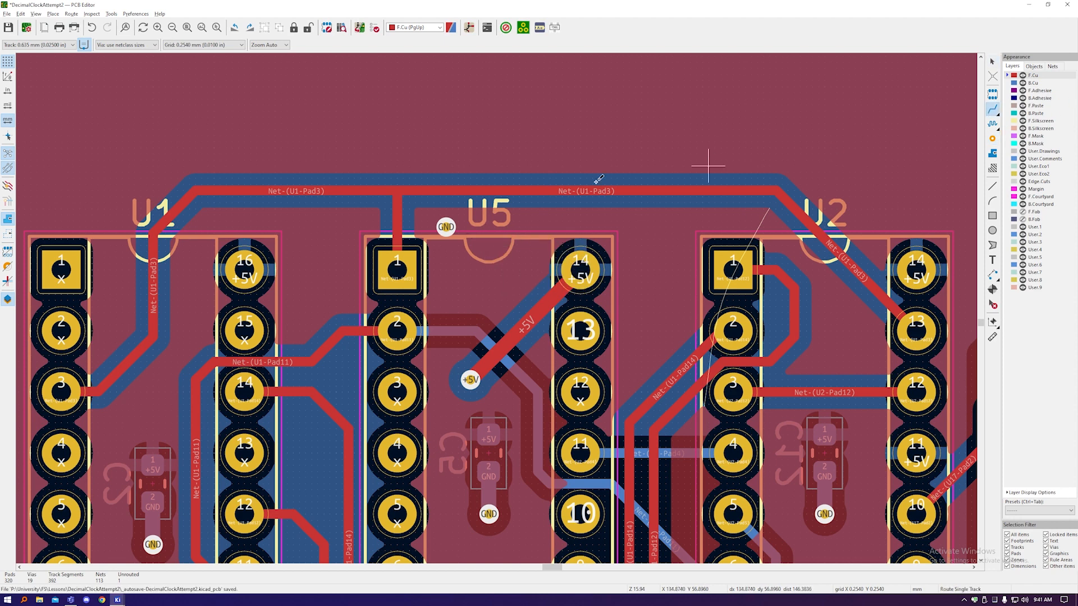
{"action": "left_click", "coordinate": [447, 227]}
{"action": "key", "text": "Escape"}
{"action": "left_click", "coordinate": [989, 62]}
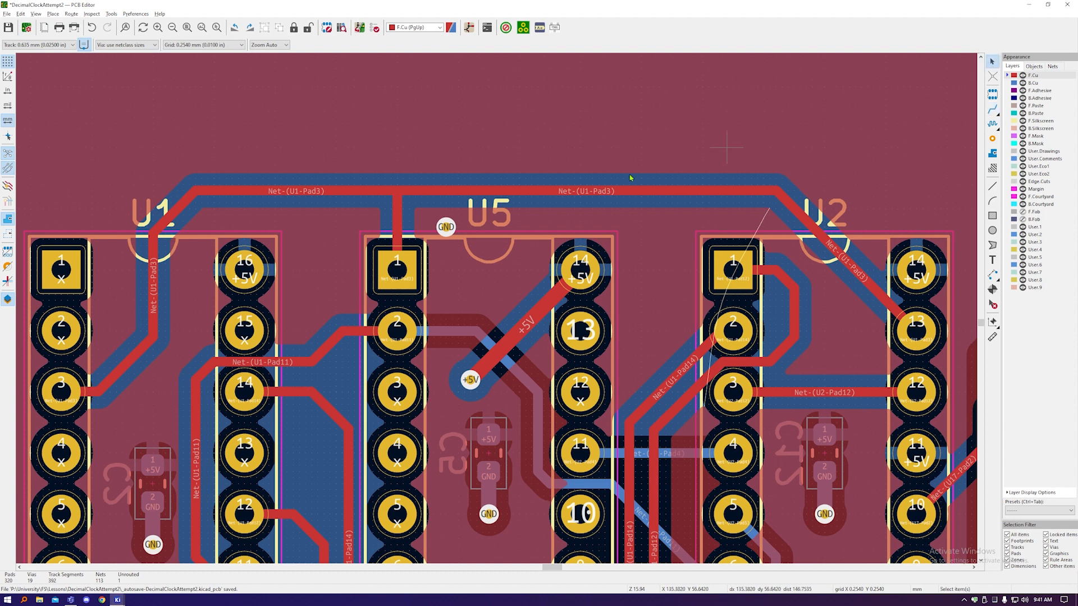
Step: Route a 0.635 mm wide GND track on B.Cu from the new via straight up across the Net-(U1-Pad3) track
{"action": "left_click", "coordinate": [1034, 83]}
{"action": "left_click", "coordinate": [993, 108]}
{"action": "left_click", "coordinate": [449, 225]}
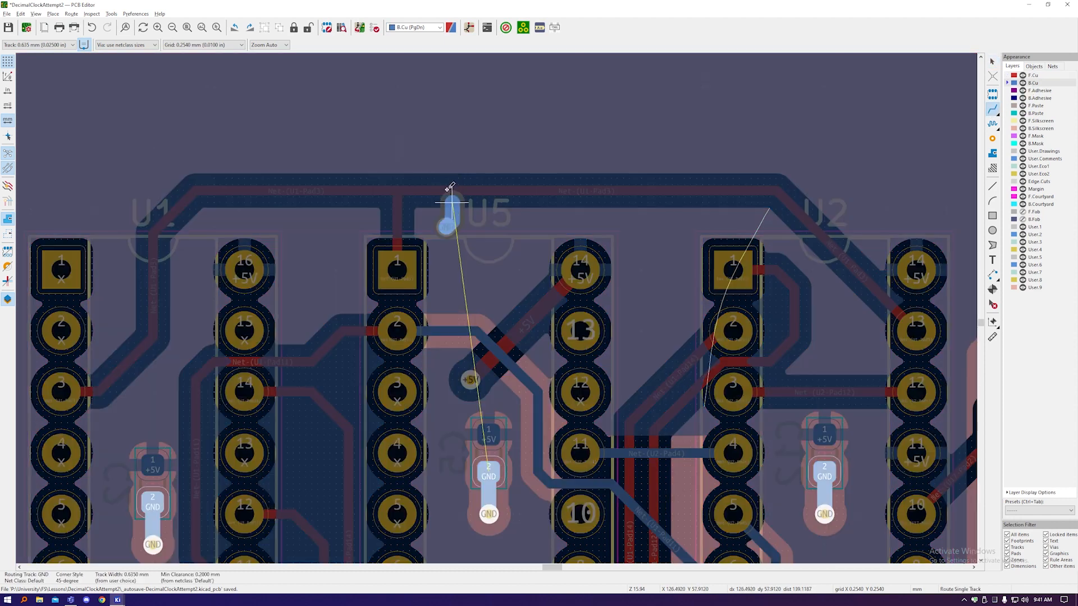
{"action": "double_click", "coordinate": [446, 149]}
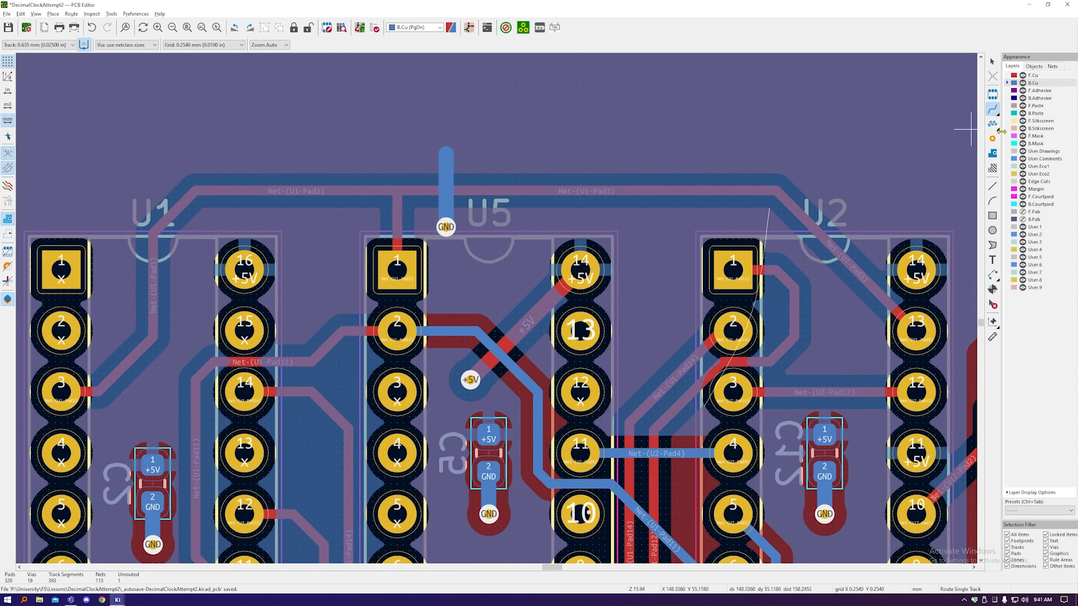
Step: Place a GND via on the free upper end of the new B.Cu track above U5, and refill the zones
{"action": "left_click", "coordinate": [992, 139]}
{"action": "left_click", "coordinate": [446, 153]}
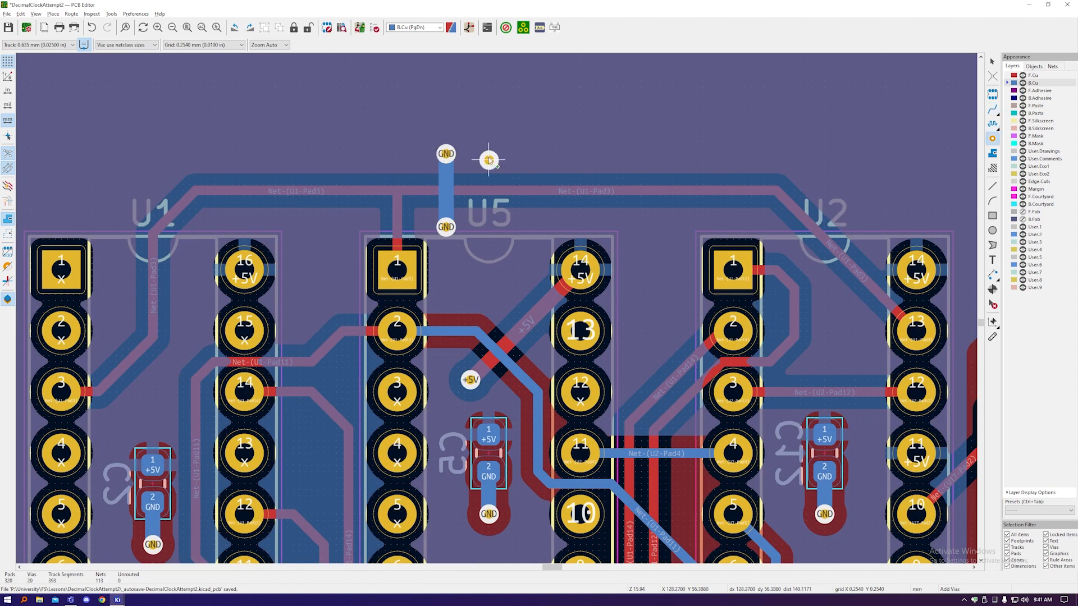
{"action": "key", "text": "b"}
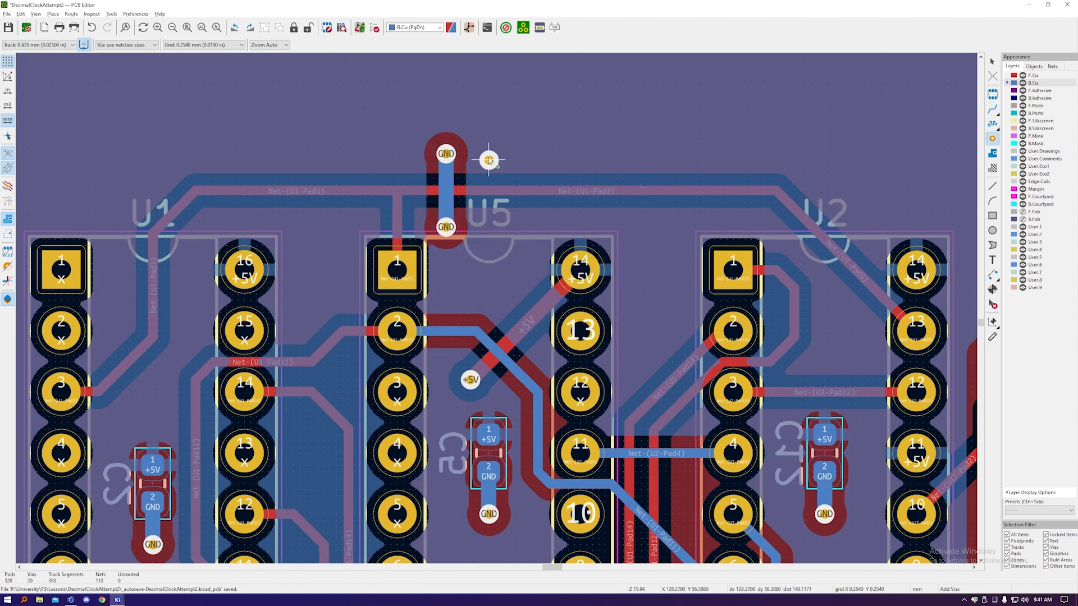
{"action": "right_click", "coordinate": [489, 159]}
{"action": "left_click", "coordinate": [504, 167]}
Step: Move the GND track above U5 with both its vias about 3.3 mm sideways toward pad 14, and refill the zones
{"action": "left_click", "coordinate": [446, 153]}
{"action": "key", "text": "u"}
{"action": "key", "text": "m"}
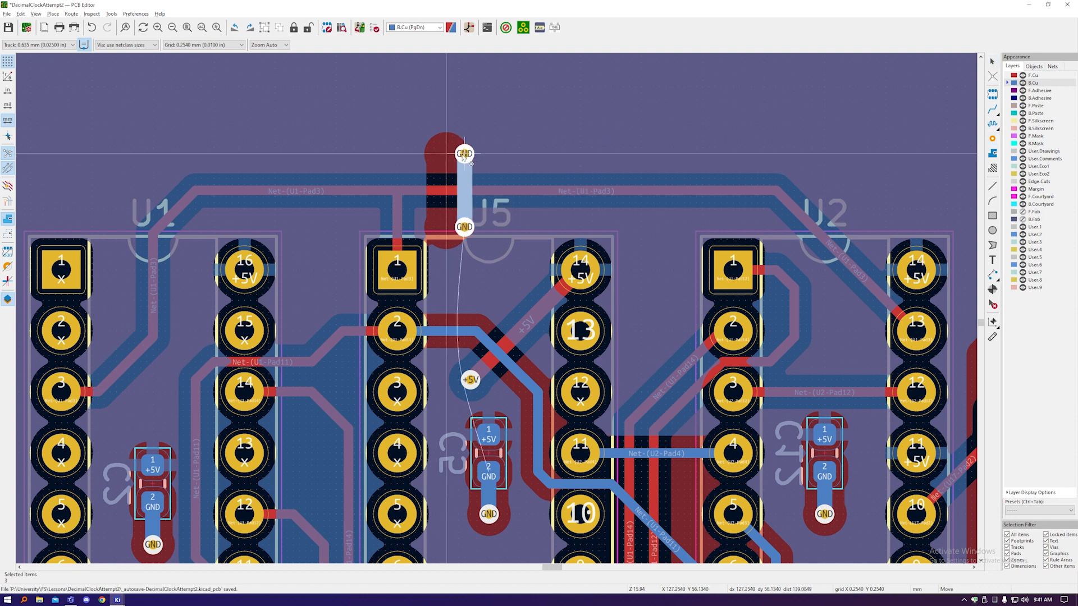
{"action": "left_click", "coordinate": [488, 158]}
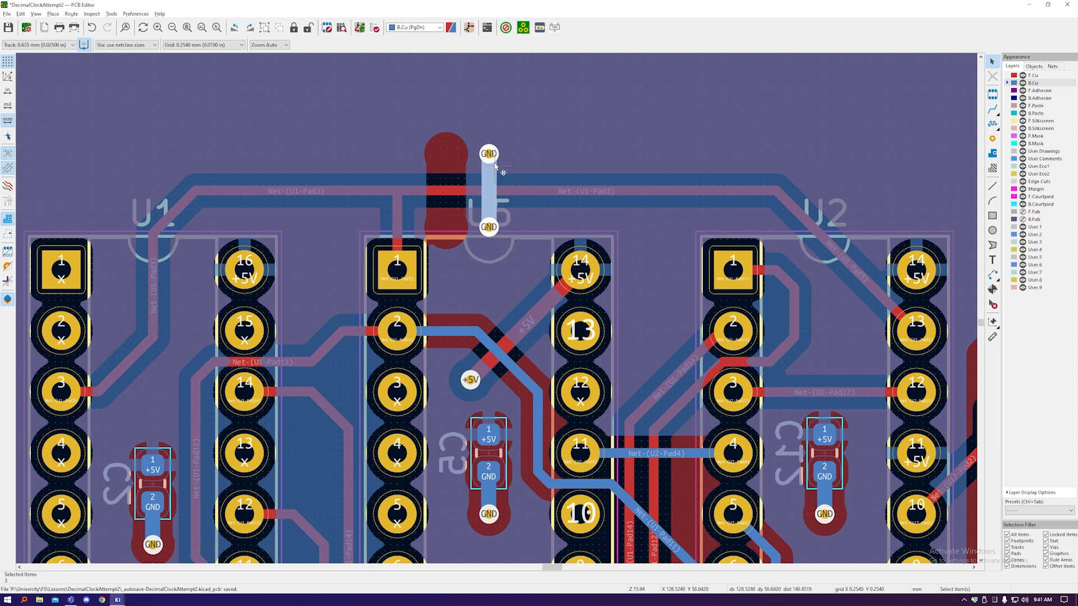
{"action": "left_click_drag", "start_coordinate": [494, 160], "coordinate": [524, 158]}
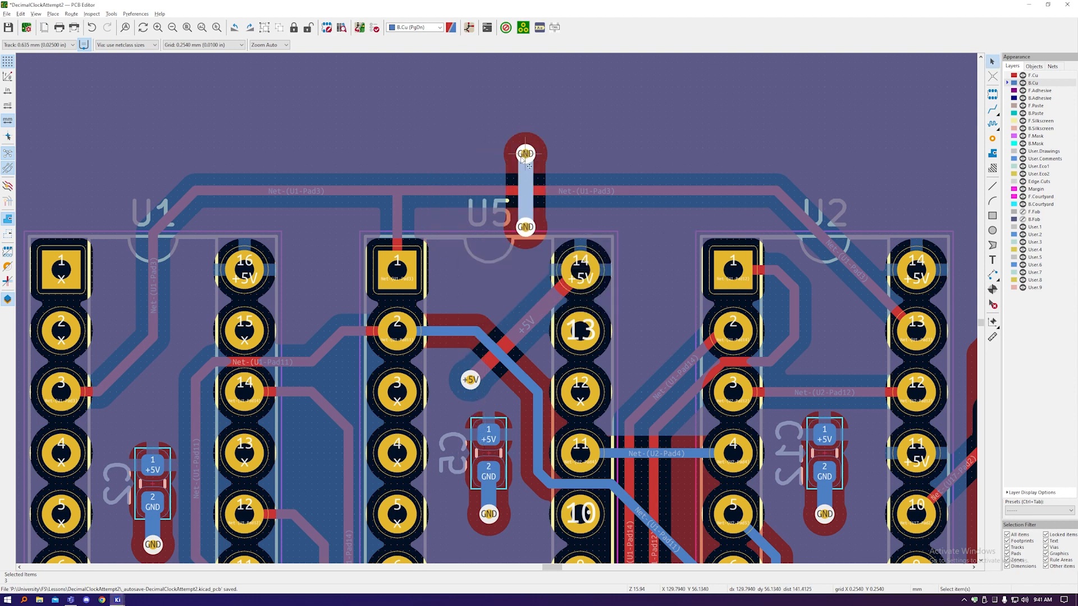
Step: Make F.Cu the active layer, refill all zones on the whole board, and save the board file
{"action": "scroll", "coordinate": [485, 174], "scroll_direction": "down", "scroll_amount": 6}
{"action": "scroll", "coordinate": [709, 166], "scroll_direction": "down", "scroll_amount": 2}
{"action": "scroll", "coordinate": [557, 268], "scroll_direction": "up", "scroll_amount": 2}
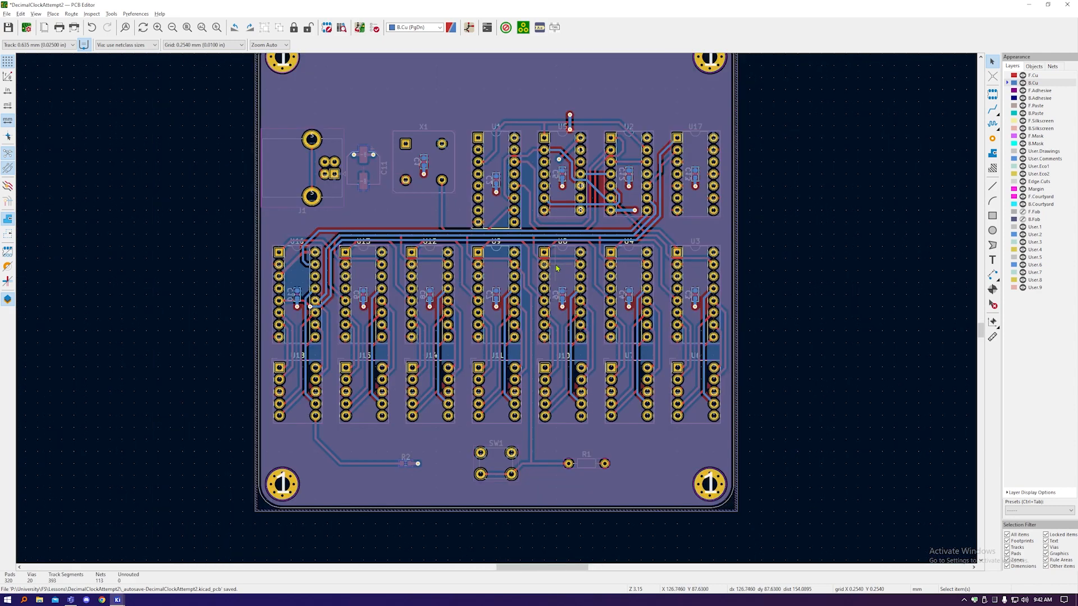
{"action": "left_click", "coordinate": [1034, 75]}
{"action": "key", "text": "b"}
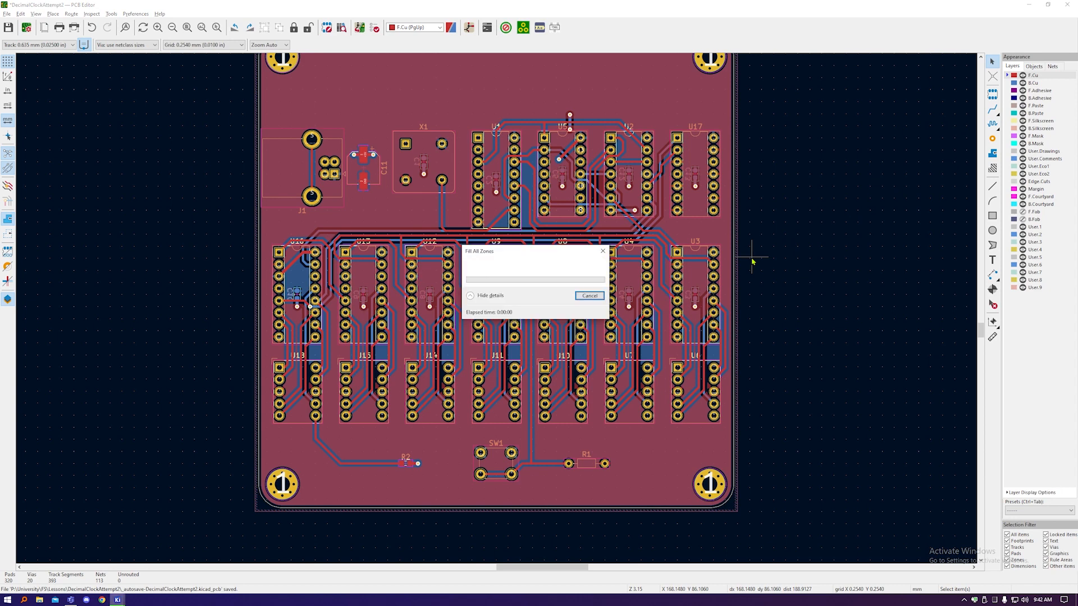
{"action": "key", "text": "ctrl+s"}
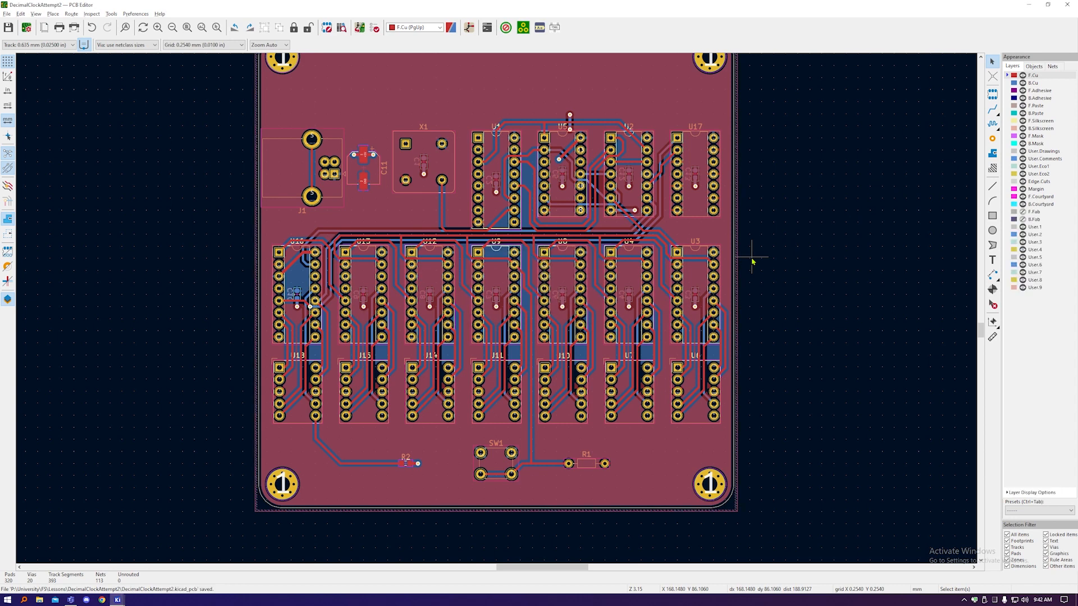
Step: Inspect the finished board in the 3D Viewer from tilted and close-up views, and close the viewer
{"action": "key", "text": "alt+3"}
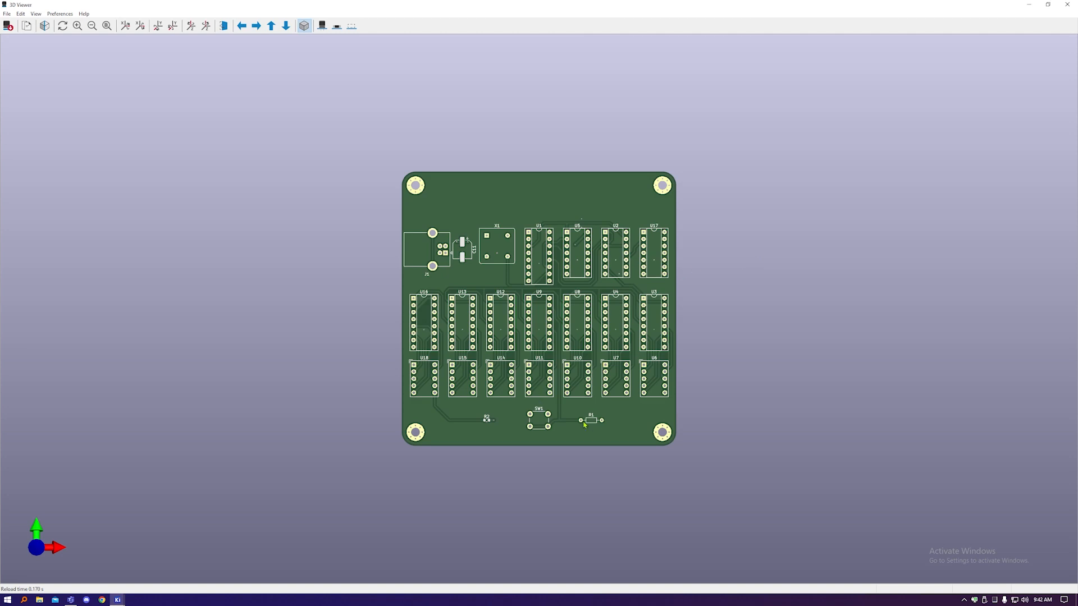
{"action": "left_click_drag", "start_coordinate": [584, 425], "coordinate": [560, 379]}
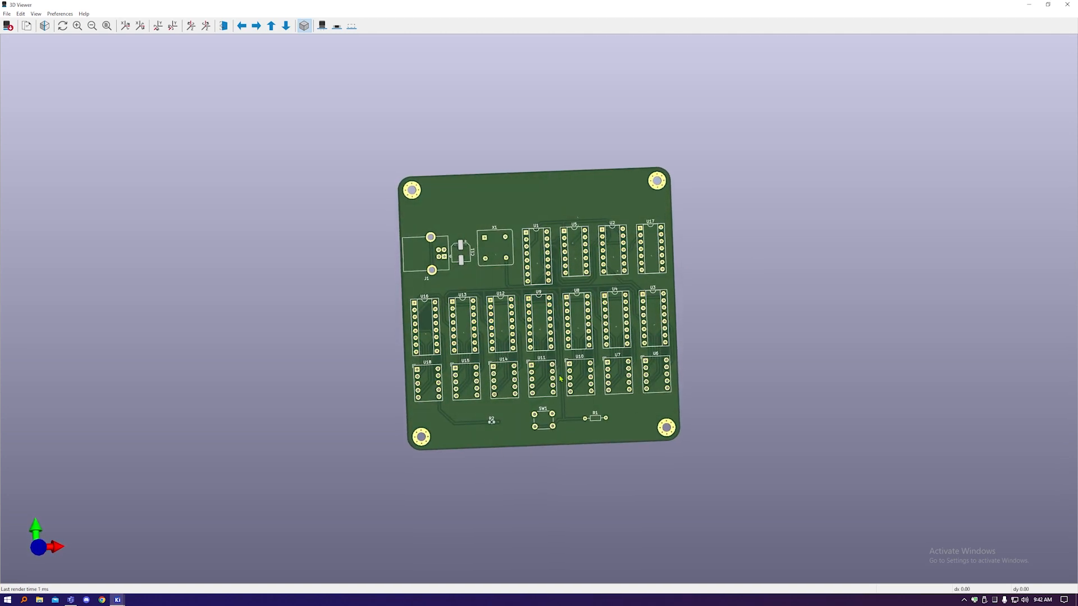
{"action": "scroll", "coordinate": [561, 379], "scroll_direction": "up", "scroll_amount": 5}
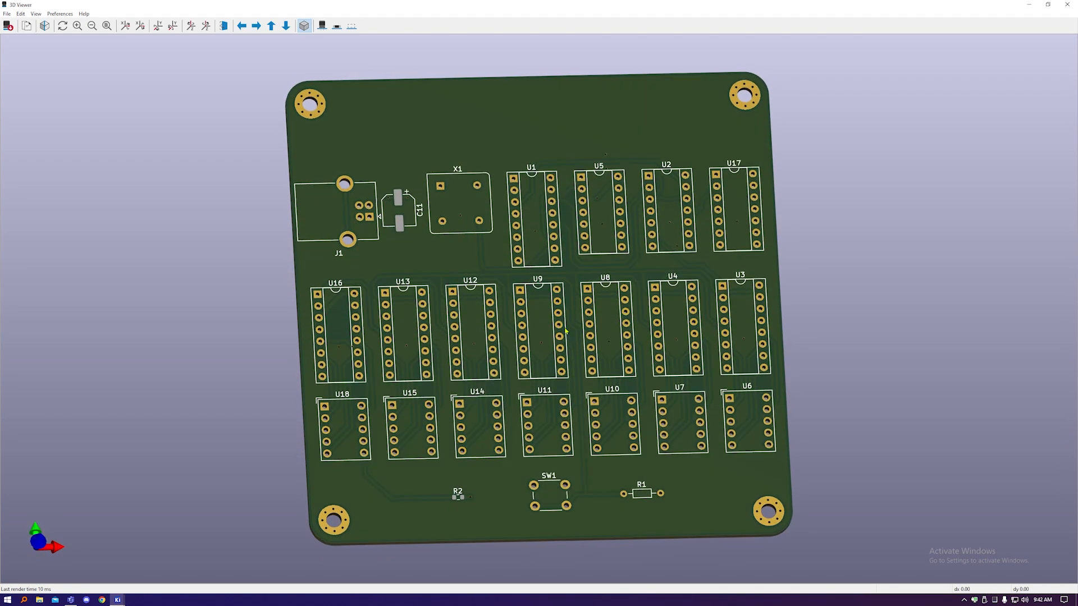
{"action": "scroll", "coordinate": [533, 381], "scroll_direction": "up", "scroll_amount": 6}
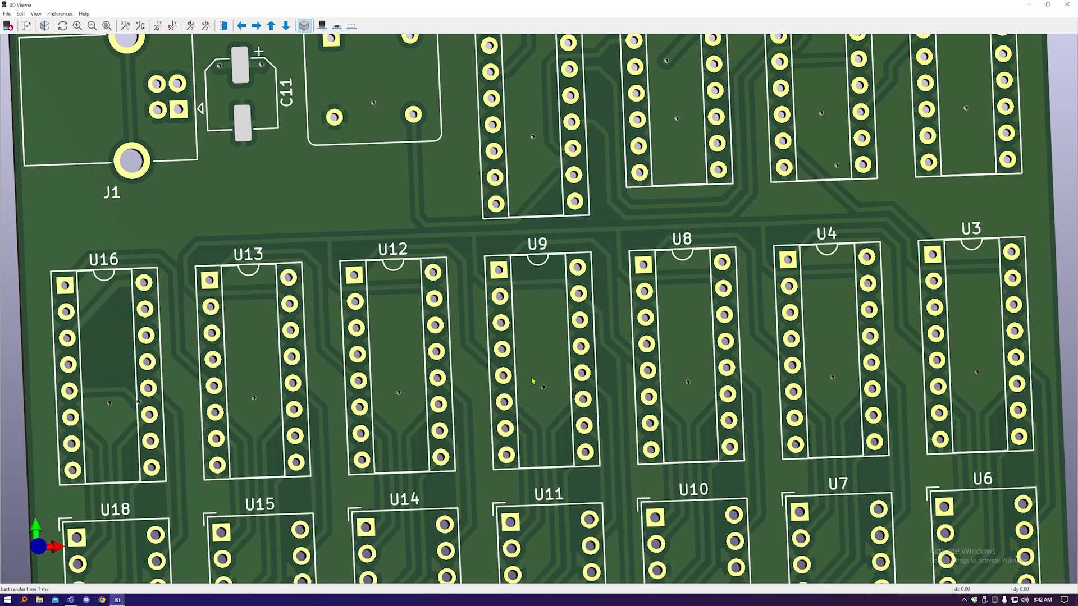
{"action": "scroll", "coordinate": [533, 380], "scroll_direction": "up", "scroll_amount": 3}
{"action": "scroll", "coordinate": [548, 476], "scroll_direction": "down", "scroll_amount": 10}
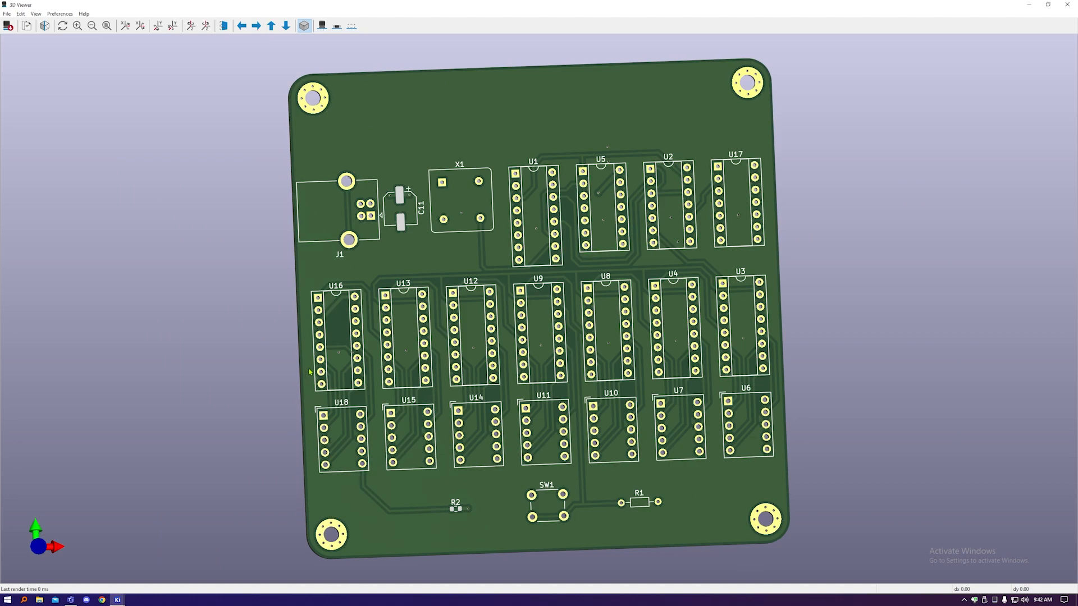
{"action": "left_click_drag", "start_coordinate": [309, 372], "coordinate": [313, 301]}
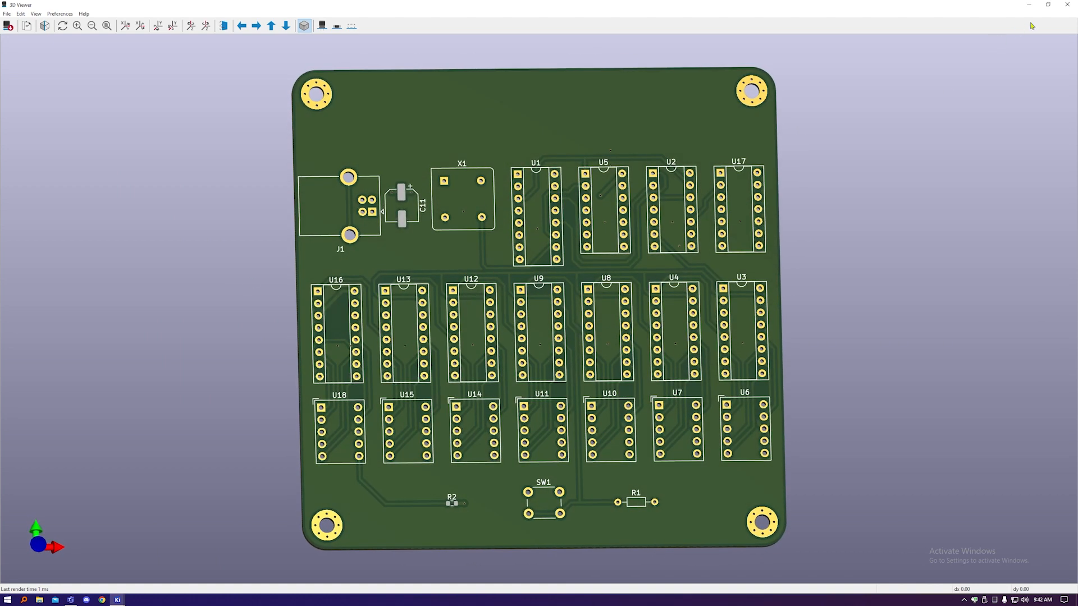
{"action": "left_click", "coordinate": [1067, 4]}
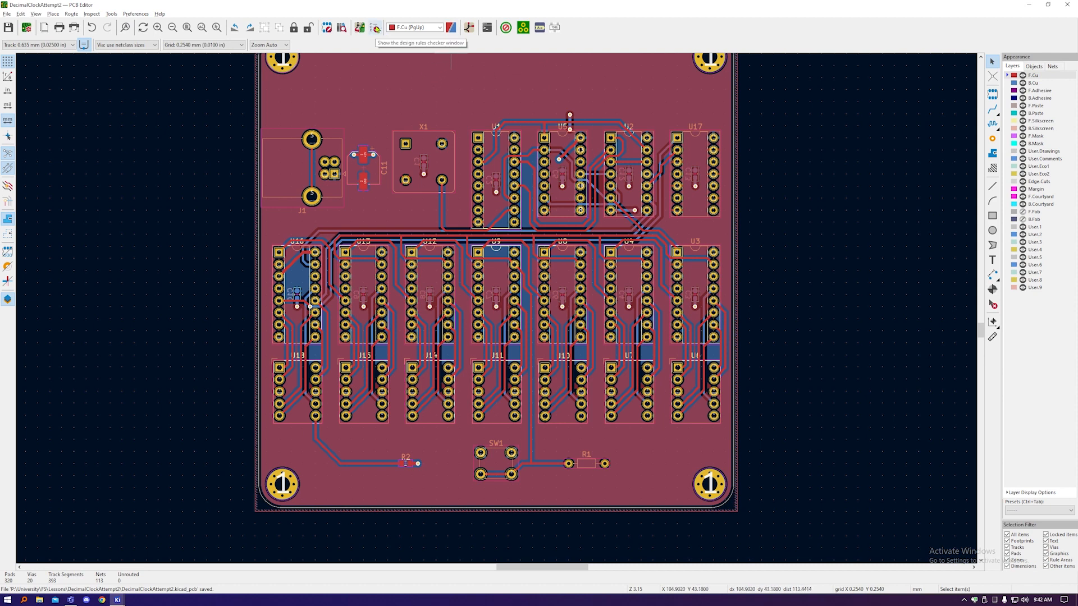
Step: Run the design rules check with all zones refilled first, review its violations and unconnected items, and close it
{"action": "left_click", "coordinate": [376, 29]}
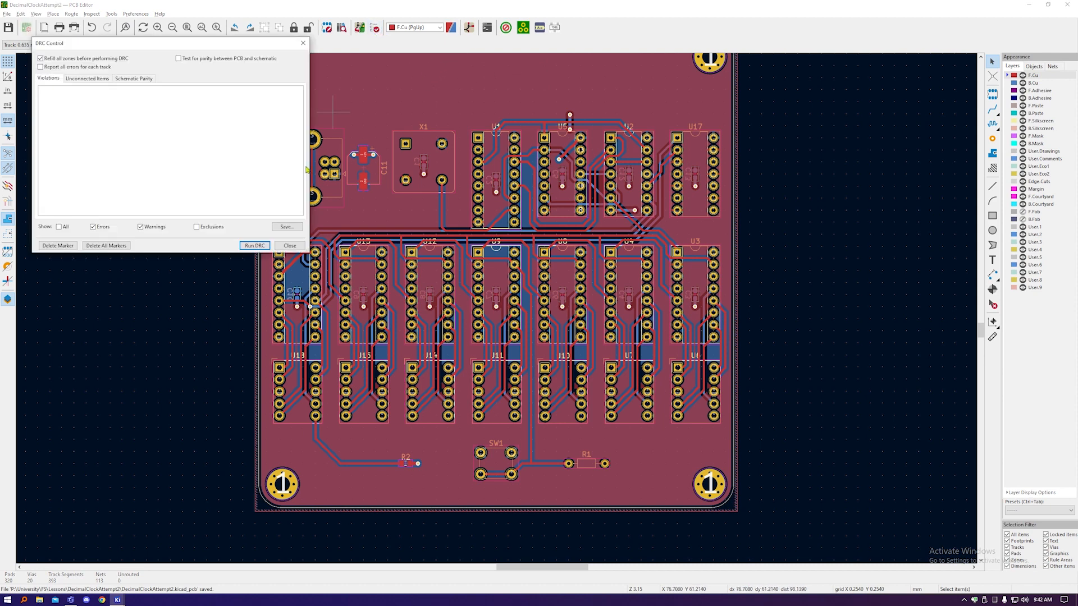
{"action": "left_click", "coordinate": [264, 247]}
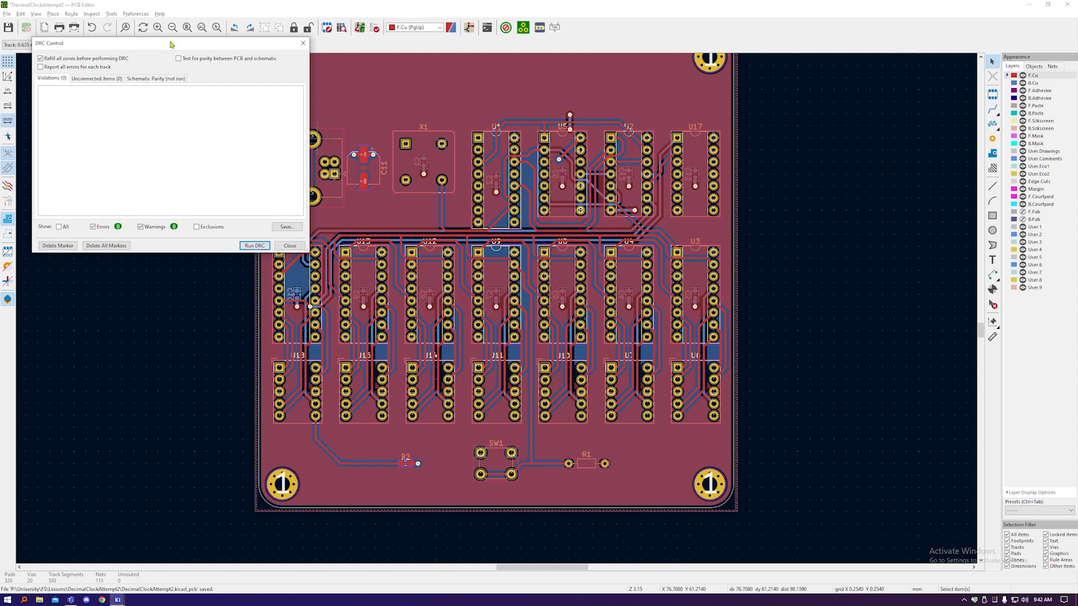
{"action": "left_click_drag", "start_coordinate": [171, 44], "coordinate": [461, 124]}
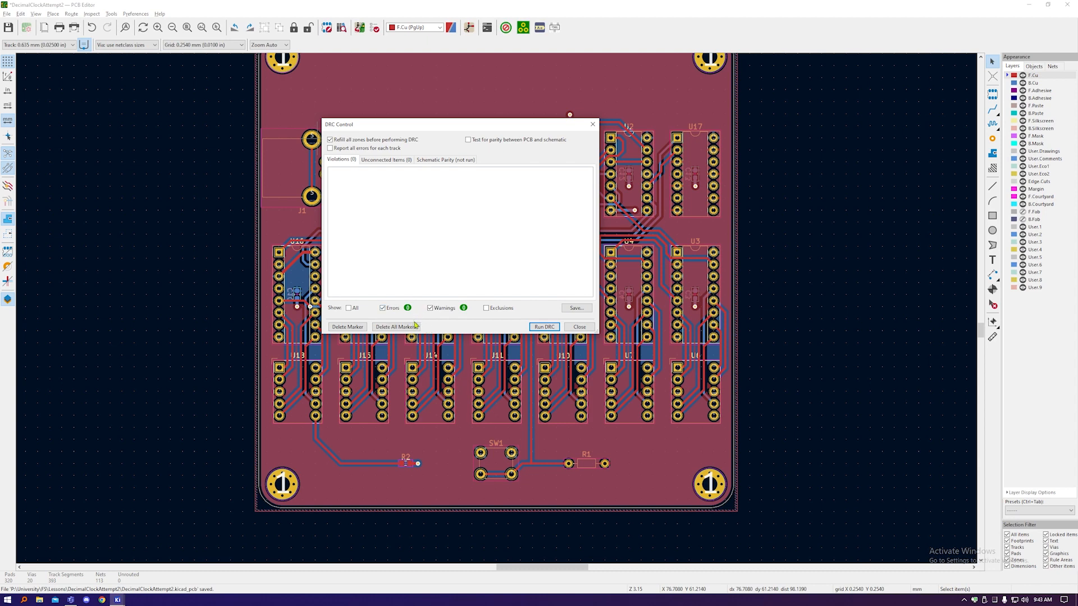
{"action": "left_click", "coordinate": [580, 327]}
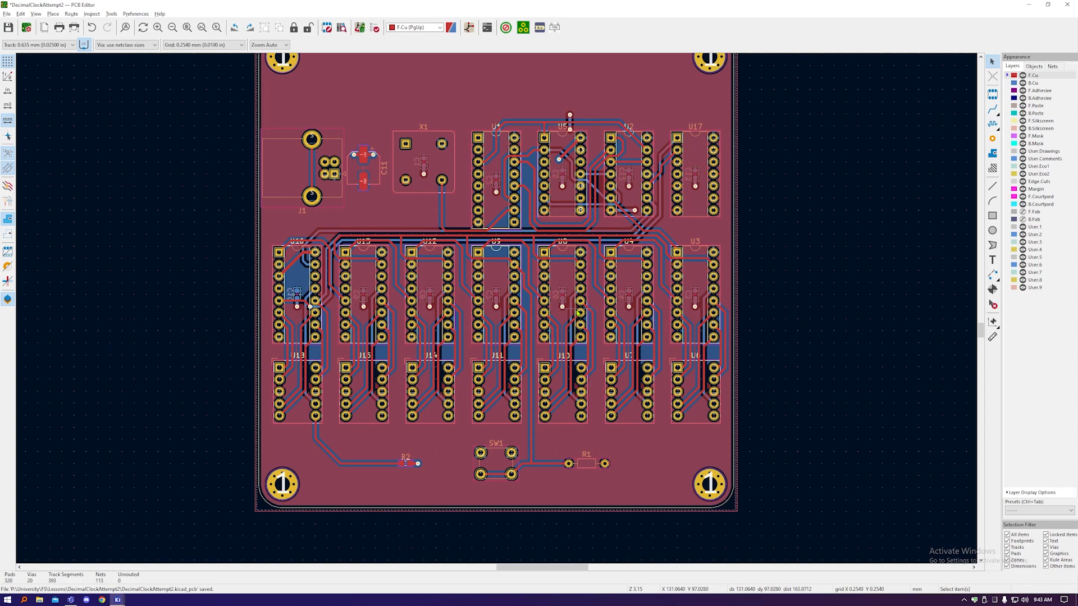
{"action": "key", "text": "super+Tab"}
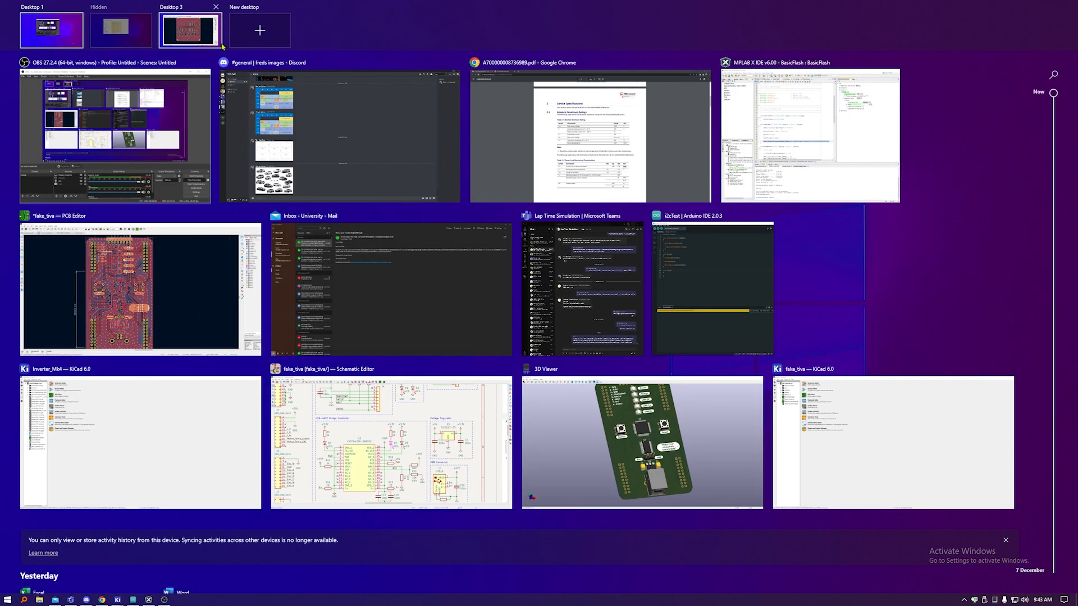
{"action": "left_click", "coordinate": [219, 45]}
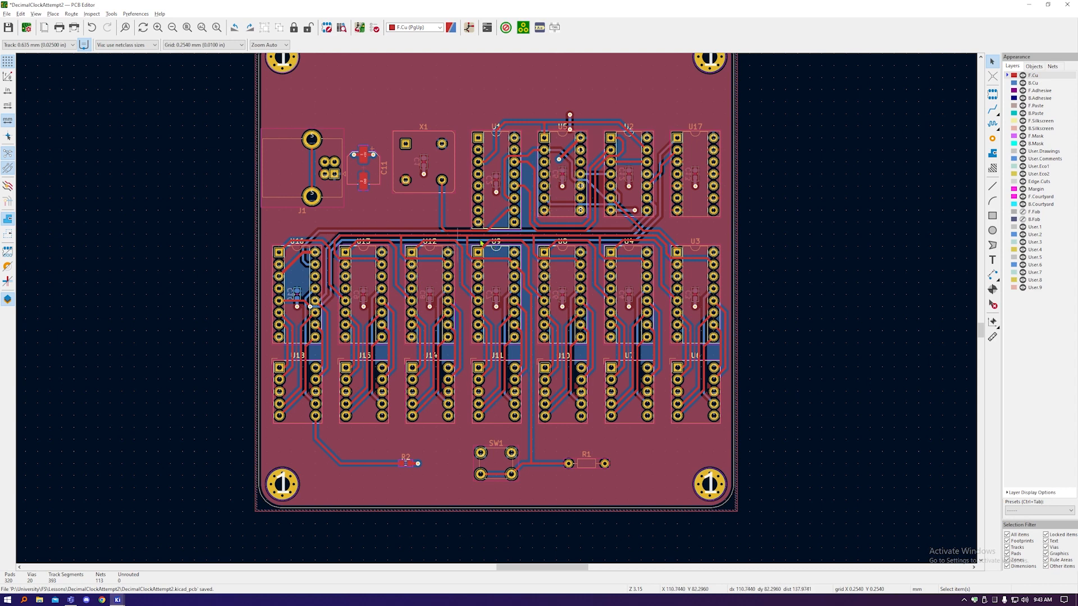
Step: Make F.Silkscreen the active layer, select the C11 reference label, and check the board's silkscreen markings in the 3D Viewer
{"action": "left_click", "coordinate": [1042, 121]}
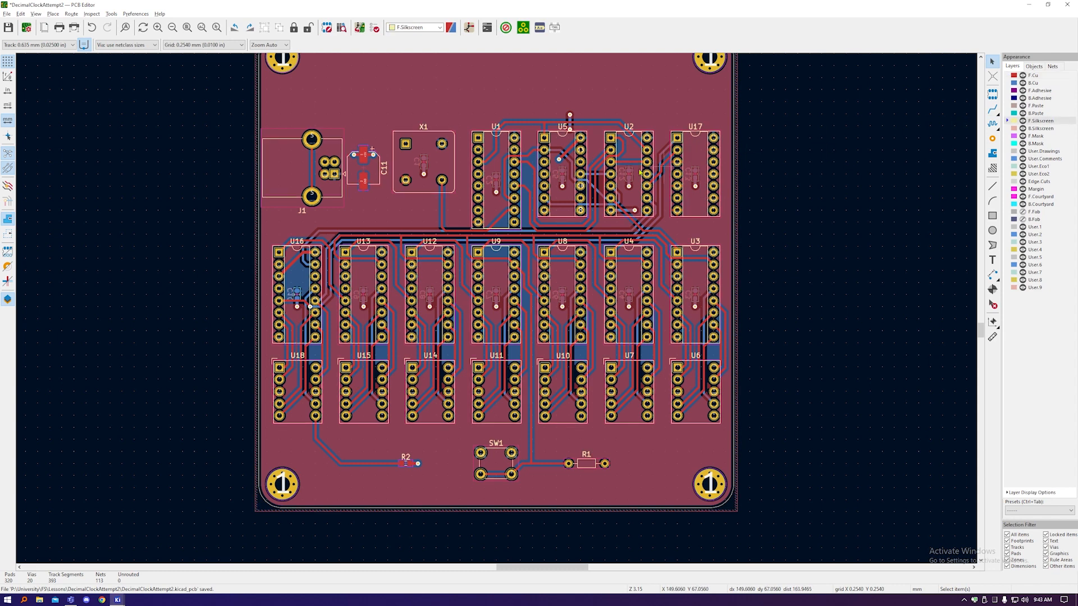
{"action": "scroll", "coordinate": [363, 158], "scroll_direction": "up", "scroll_amount": 5}
{"action": "left_click", "coordinate": [433, 200]}
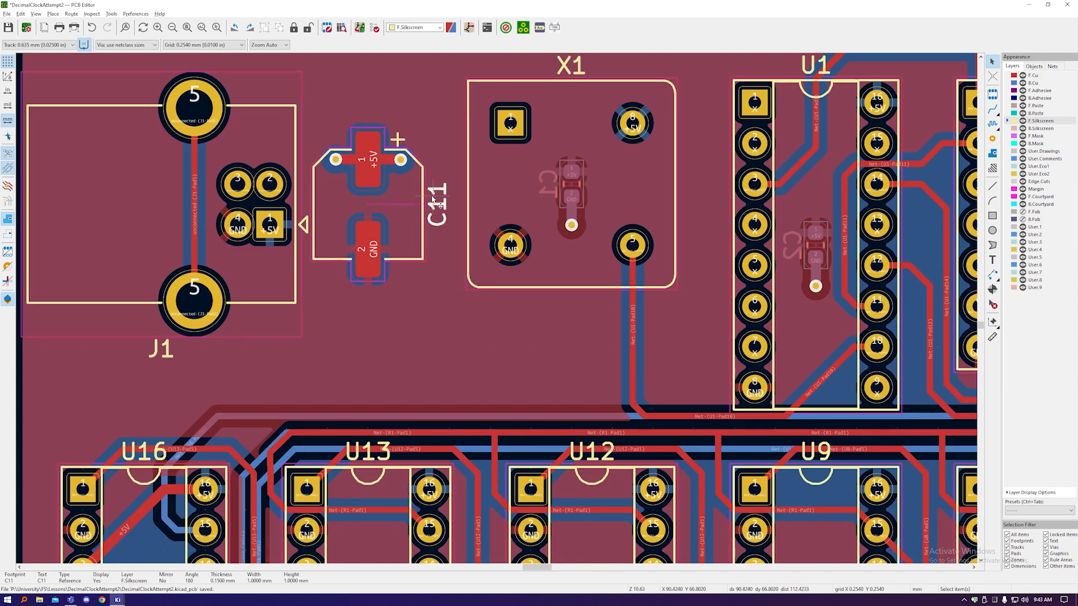
{"action": "key", "text": "alt+3"}
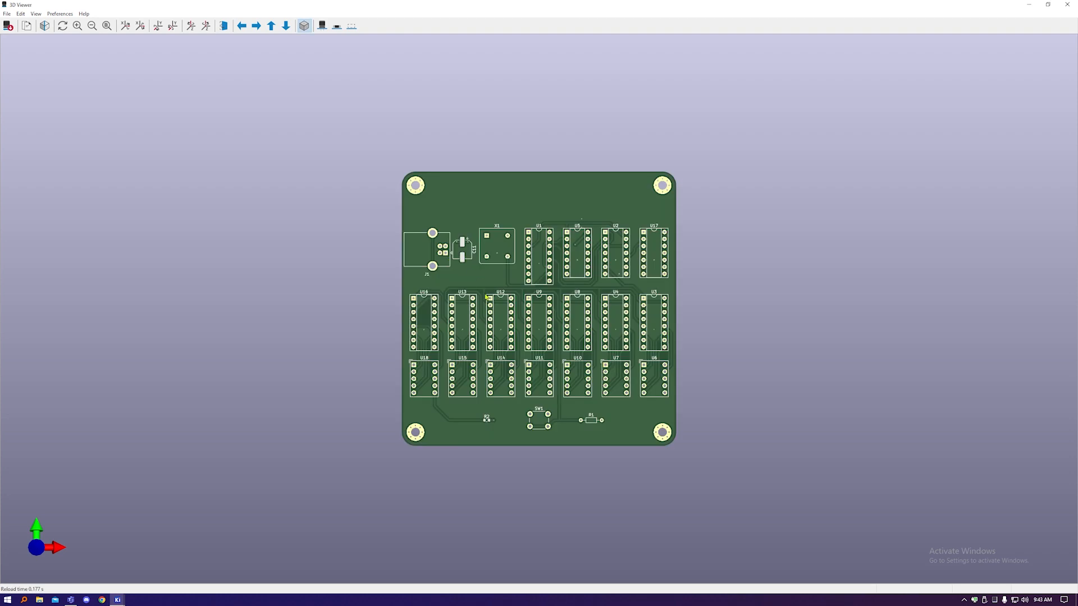
{"action": "left_click_drag", "start_coordinate": [420, 319], "coordinate": [272, 301]}
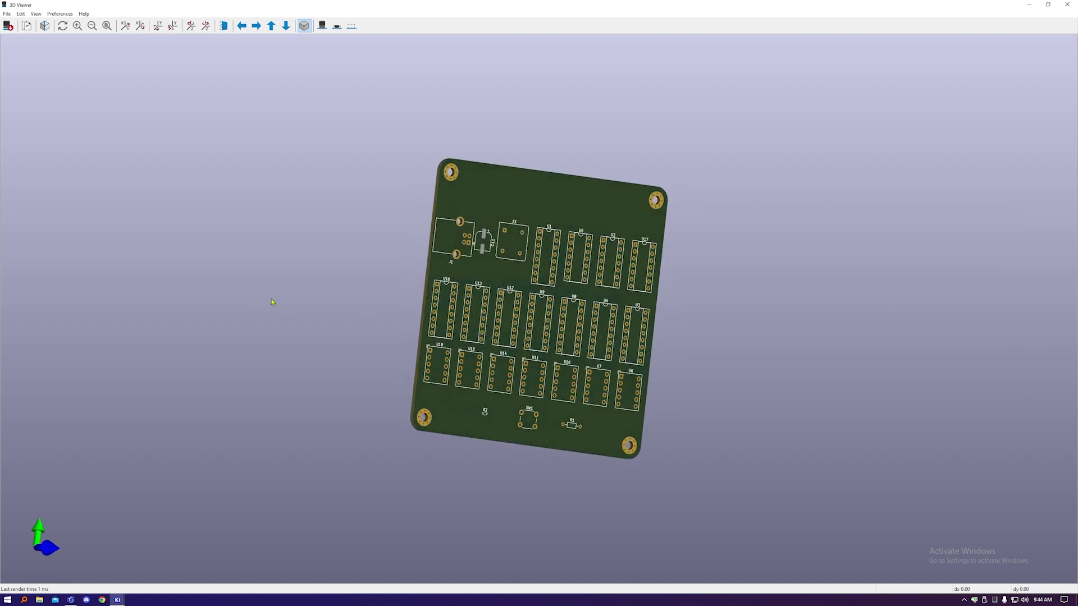
{"action": "left_click", "coordinate": [1031, 6]}
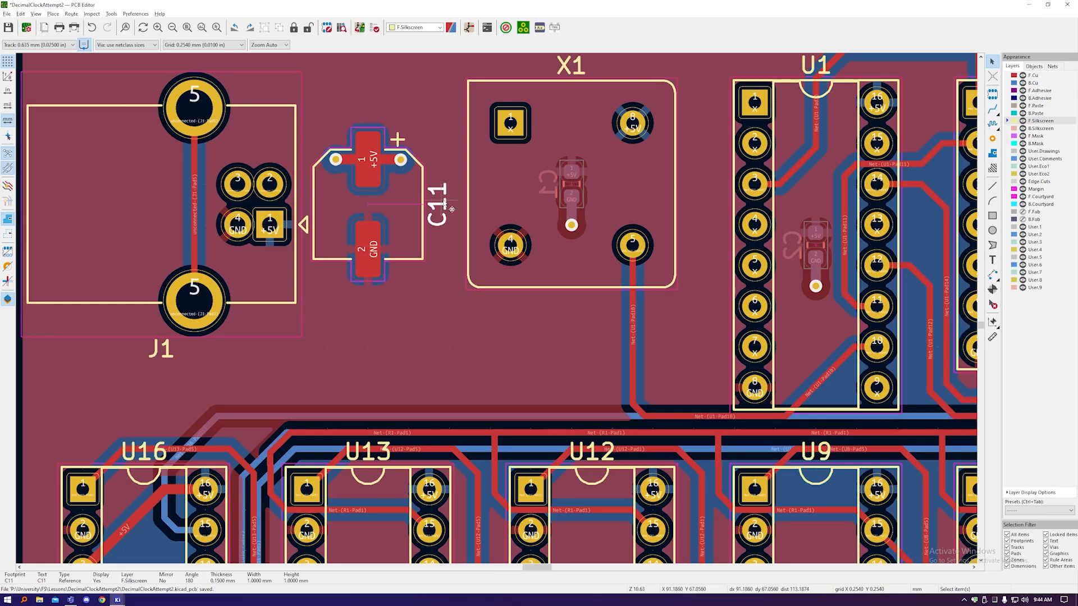
Step: Move the C11 reference label to just below the capacitor's GND pad and rotate it to read horizontally
{"action": "left_click_drag", "start_coordinate": [445, 209], "coordinate": [398, 279]}
{"action": "key", "text": "r"}
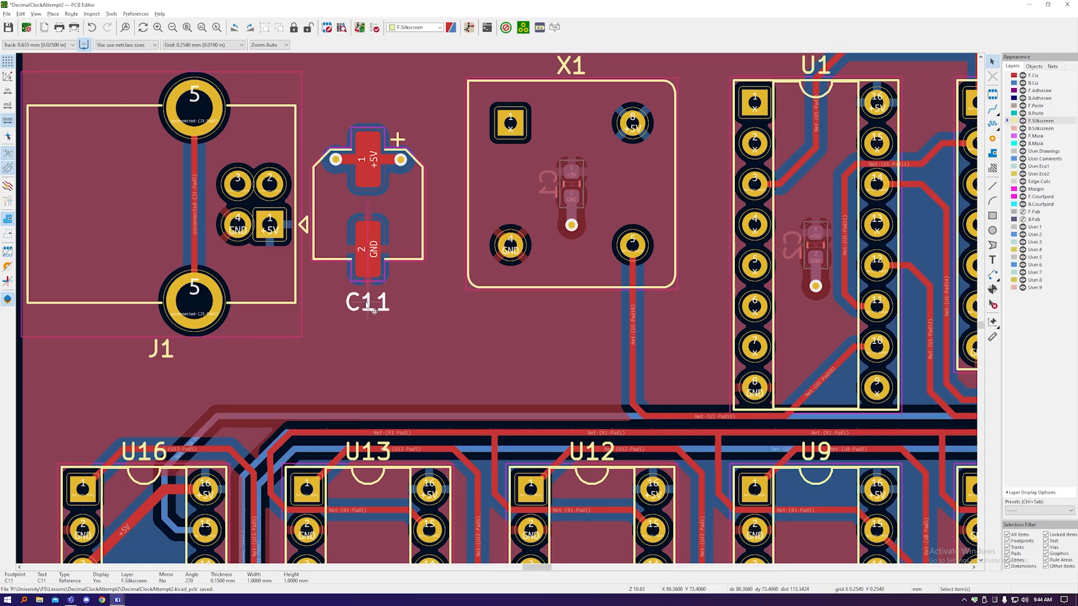
{"action": "scroll", "coordinate": [398, 280], "scroll_direction": "down", "scroll_amount": 5}
{"action": "left_click", "coordinate": [522, 110]}
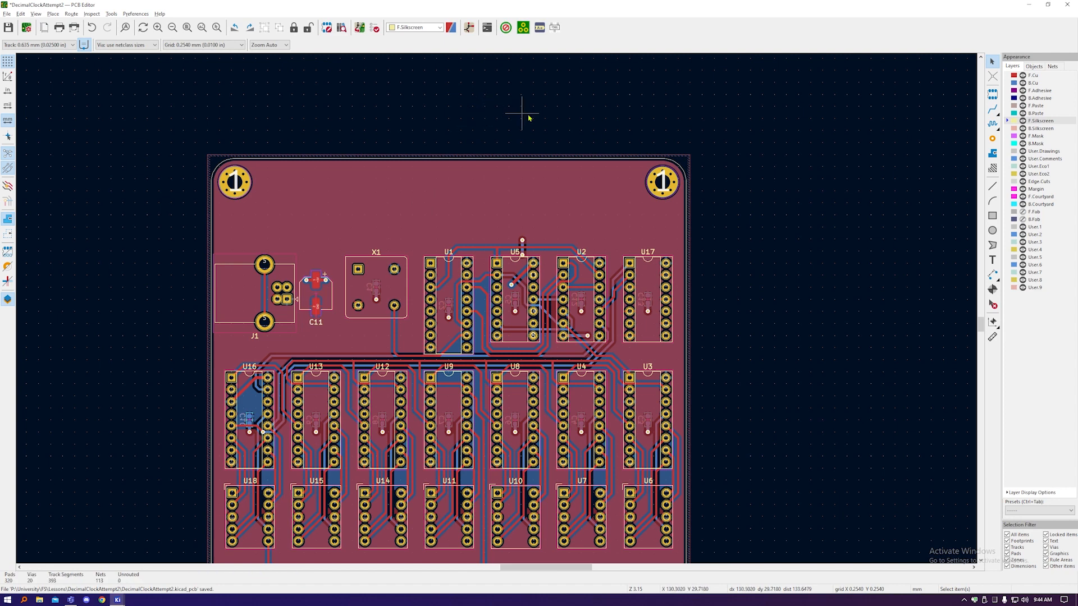
Step: Add the text HELLO on F.Silkscreen, 1 mm wide and high with 0.15 mm thickness, in the empty area above U1
{"action": "scroll", "coordinate": [538, 119], "scroll_direction": "down", "scroll_amount": 3}
{"action": "scroll", "coordinate": [488, 207], "scroll_direction": "up", "scroll_amount": 2}
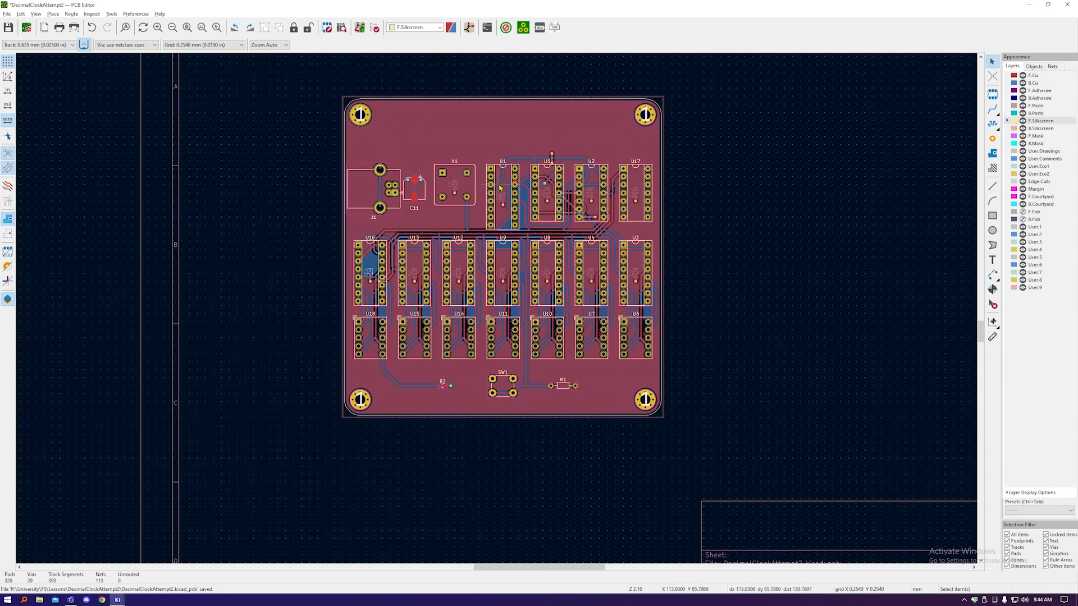
{"action": "left_click", "coordinate": [993, 260]}
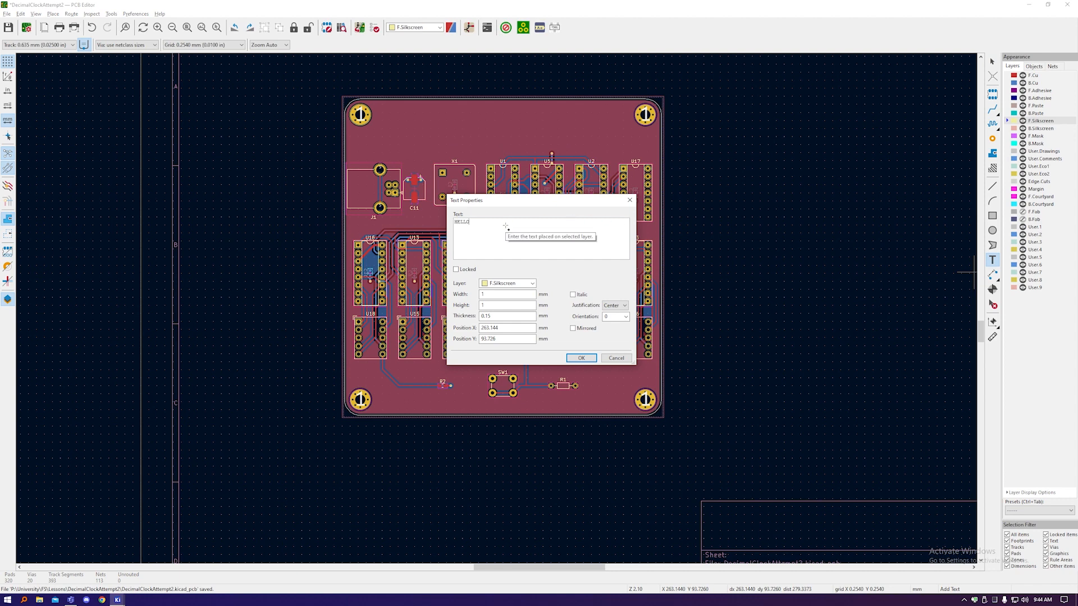
{"action": "left_click", "coordinate": [581, 358]}
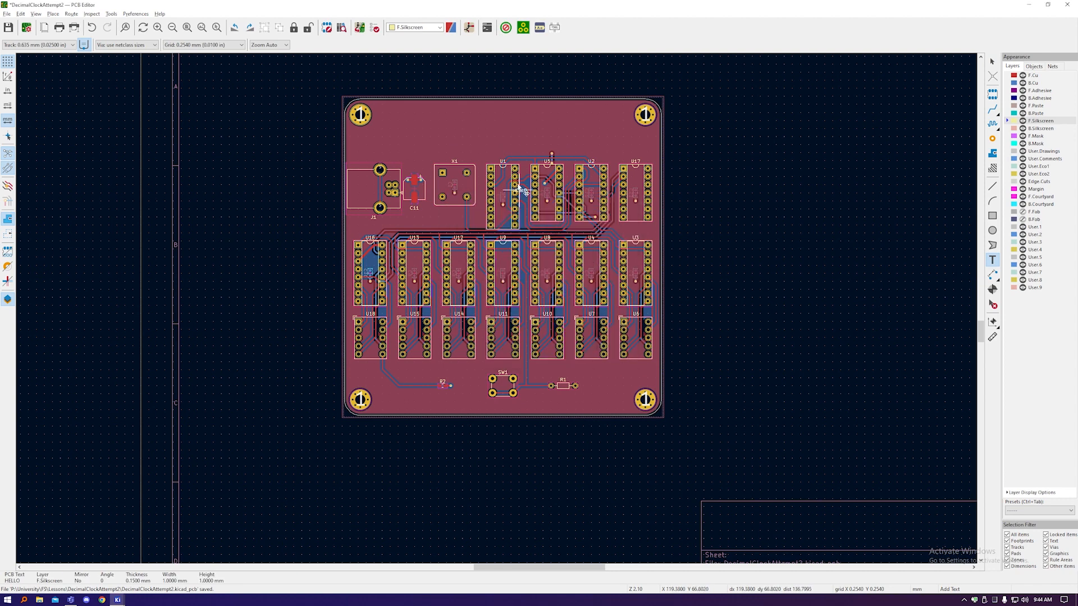
{"action": "left_click", "coordinate": [494, 129]}
Step: Check the HELLO text up close in the 3D Viewer, and delete it from the board
{"action": "key", "text": "alt+3"}
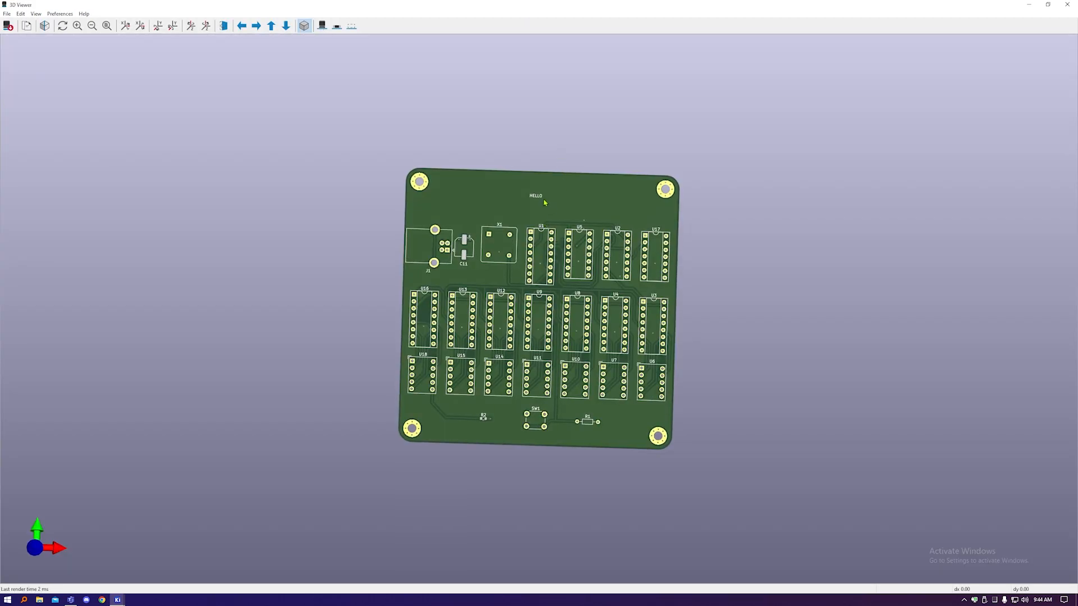
{"action": "scroll", "coordinate": [550, 217], "scroll_direction": "up", "scroll_amount": 3}
{"action": "scroll", "coordinate": [543, 136], "scroll_direction": "down", "scroll_amount": 2}
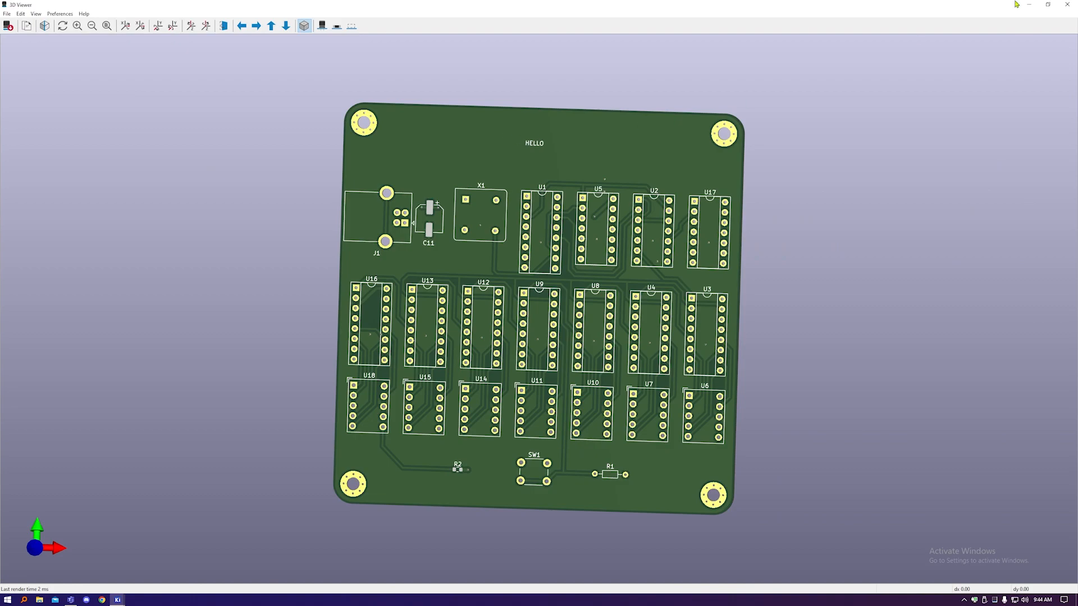
{"action": "left_click", "coordinate": [1030, 5]}
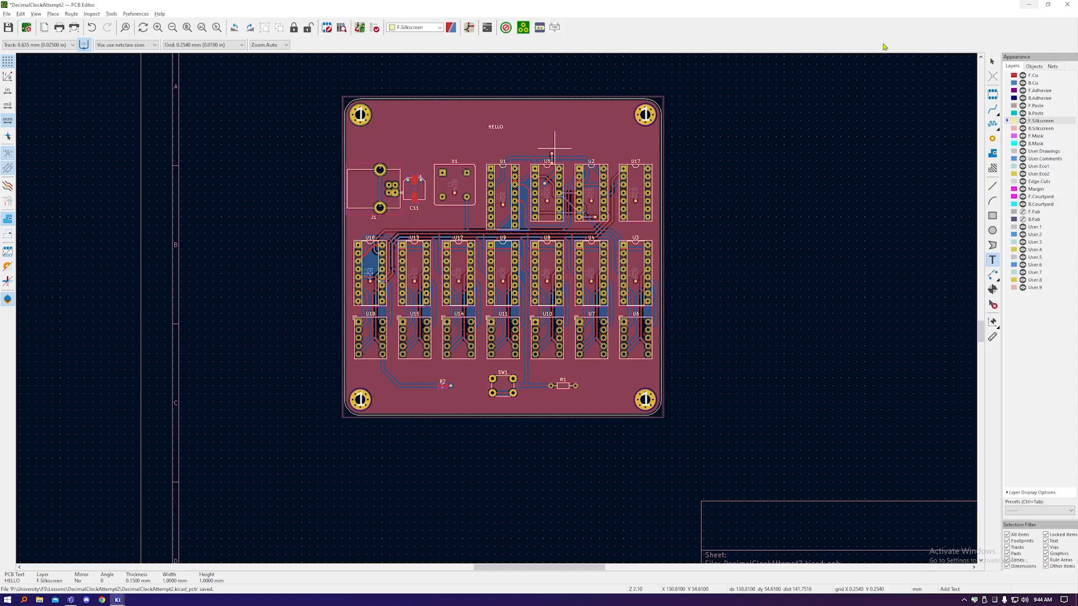
{"action": "right_click", "coordinate": [507, 127]}
{"action": "left_click", "coordinate": [514, 136]}
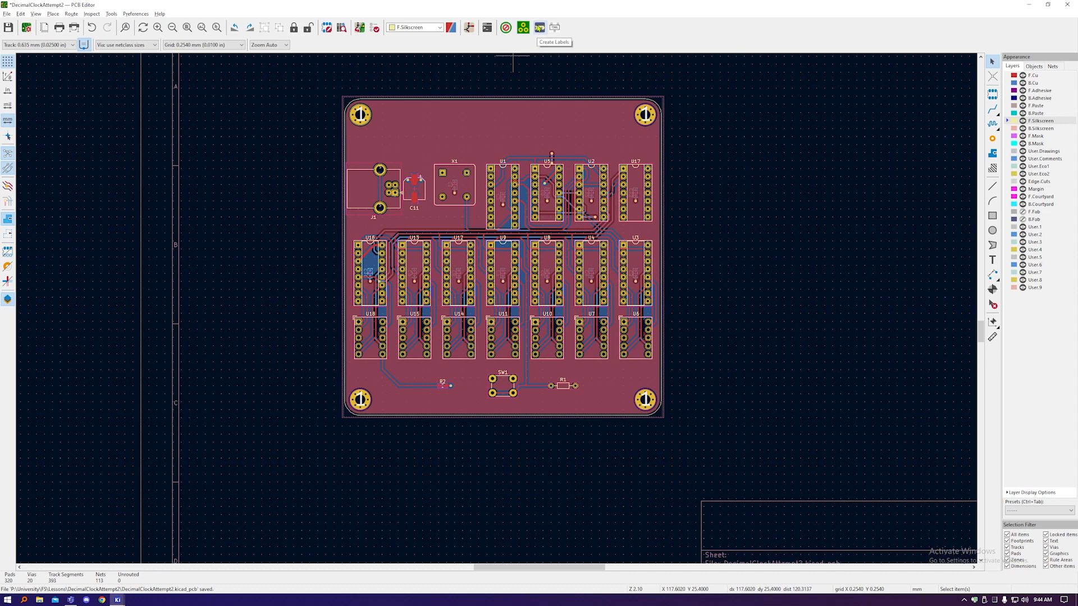
Step: Save the board and place a KiBuzzard label reading "Decimal Clock", 5 mm high in FredokaOne on F.SilkS, between the upper mounting holes
{"action": "left_click", "coordinate": [539, 27]}
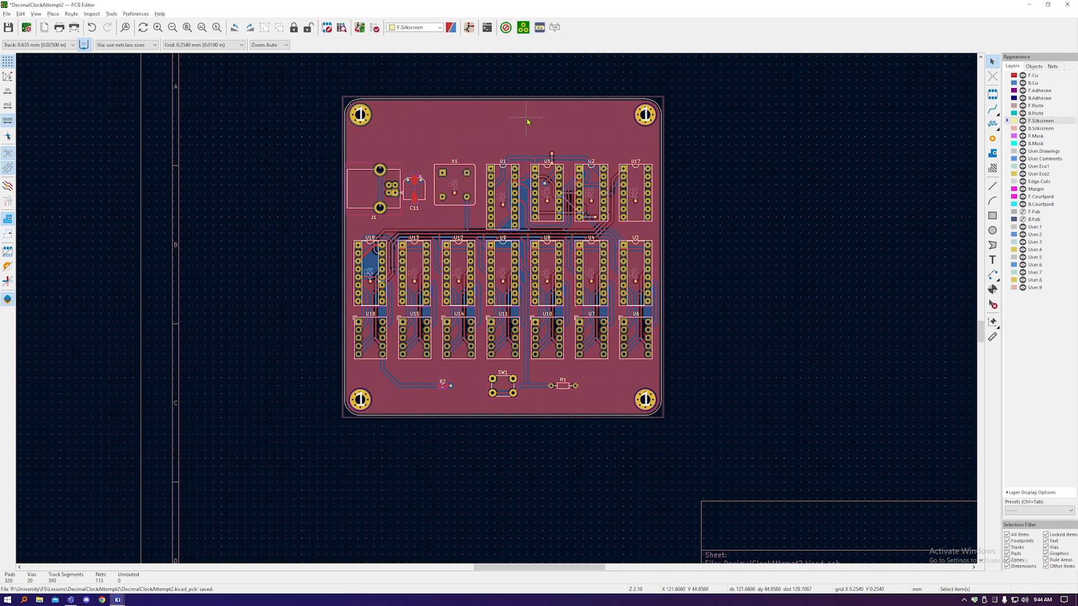
{"action": "key", "text": "ctrl+s"}
{"action": "left_click", "coordinate": [541, 26]}
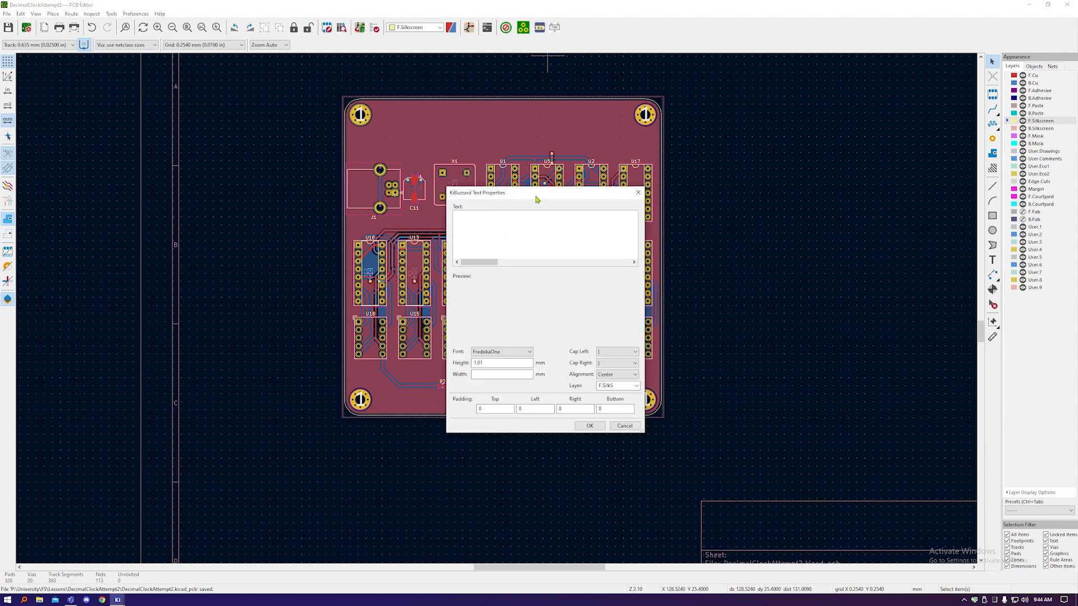
{"action": "left_click_drag", "start_coordinate": [536, 200], "coordinate": [514, 178]}
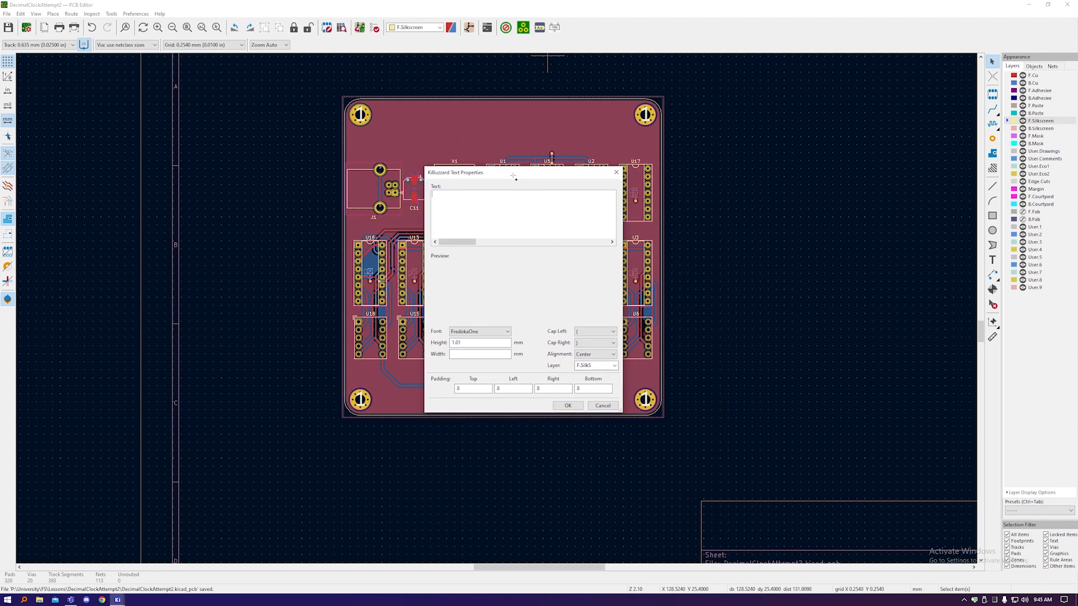
{"action": "type", "text": "Decimal Clock"}
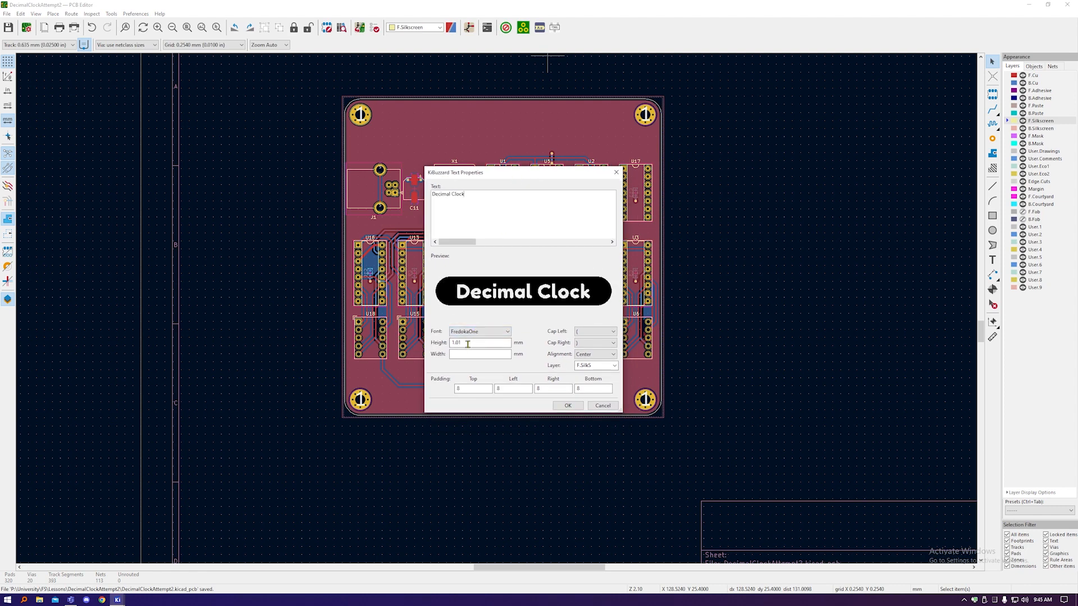
{"action": "left_click_drag", "start_coordinate": [466, 343], "coordinate": [441, 345]}
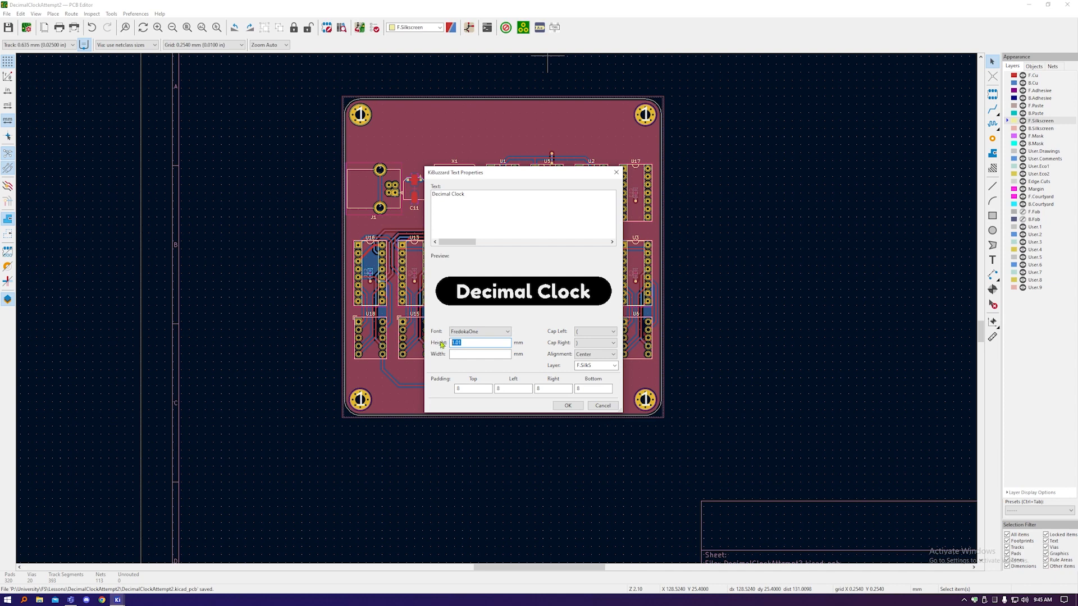
{"action": "left_click", "coordinate": [568, 406]}
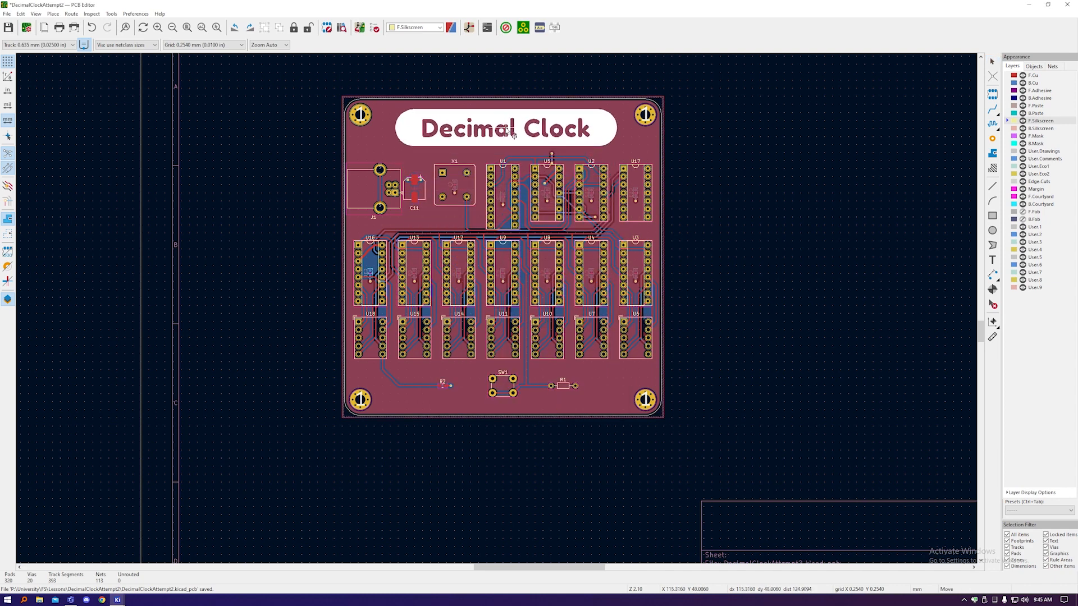
{"action": "right_click", "coordinate": [507, 128]}
{"action": "left_click", "coordinate": [489, 120]}
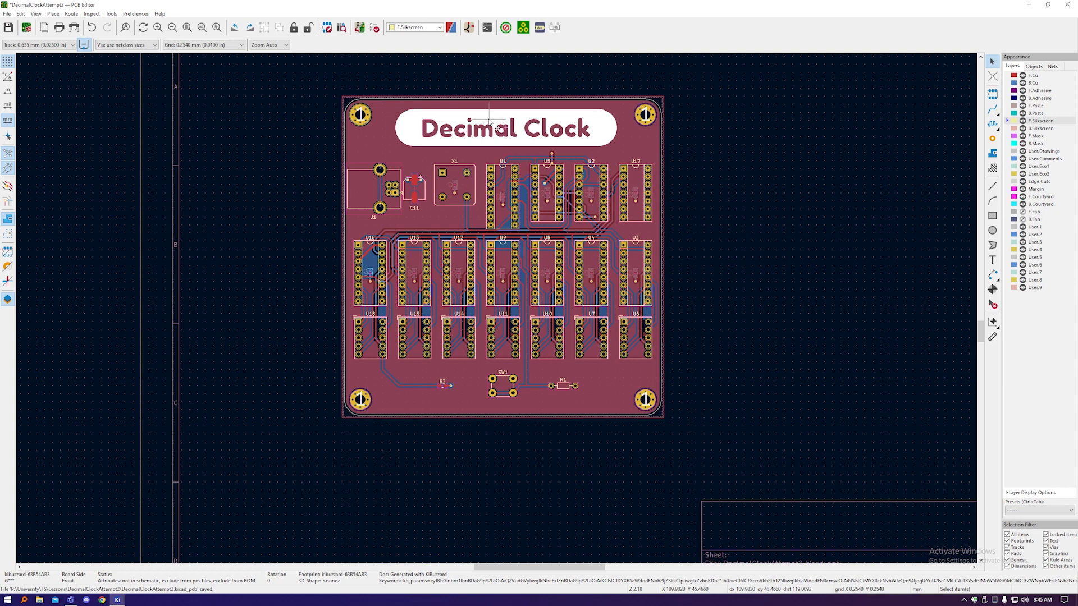
Step: Set the grid to 2.54 mm and shift the Decimal Clock label so it is centred between the upper mounting holes
{"action": "left_click", "coordinate": [222, 45]}
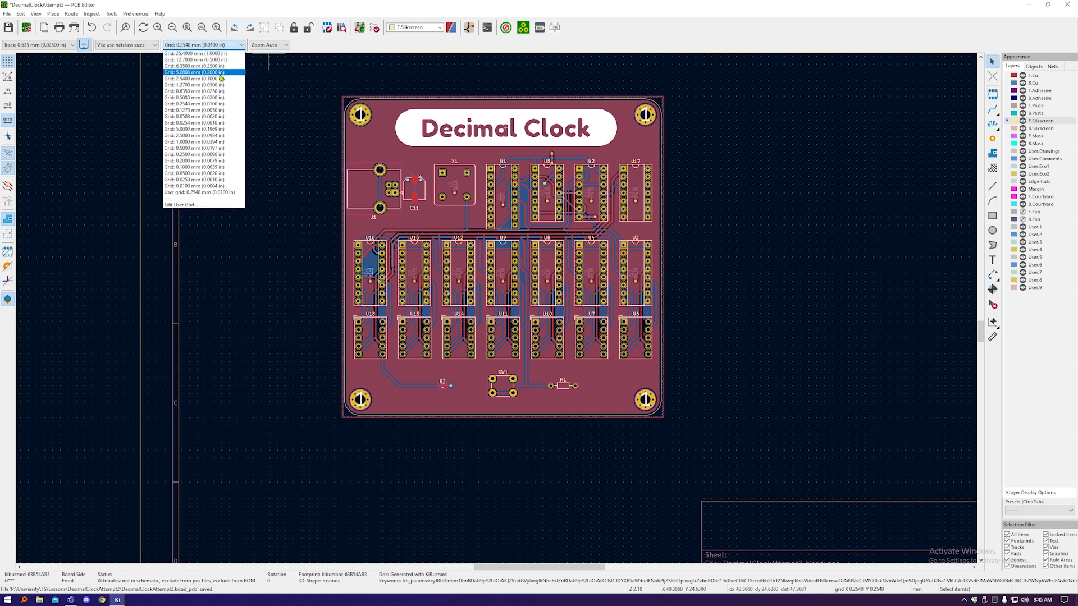
{"action": "left_click", "coordinate": [222, 79]}
{"action": "key", "text": "m"}
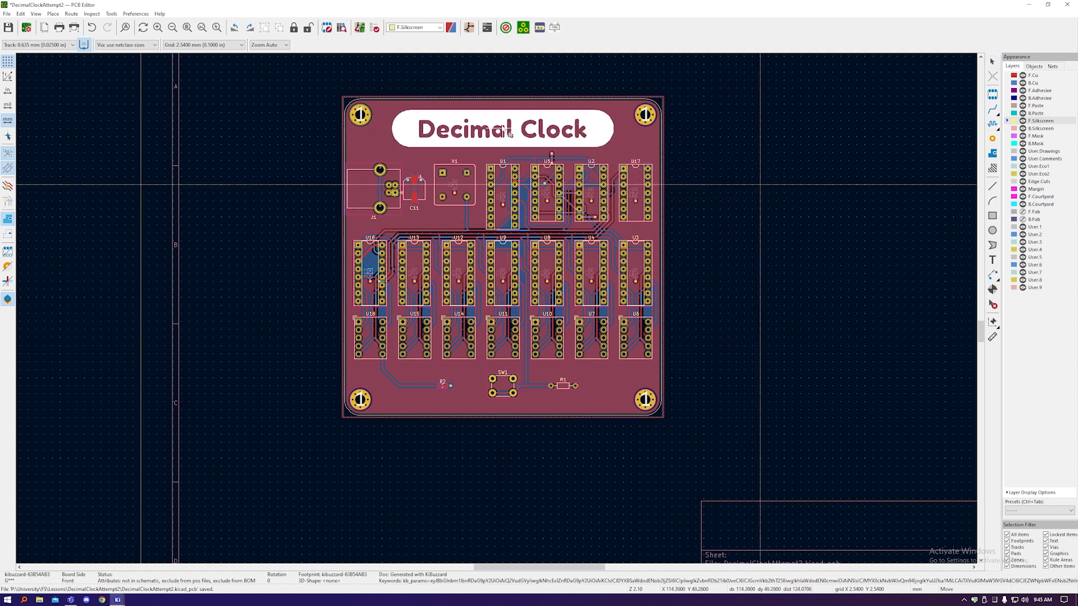
{"action": "left_click", "coordinate": [509, 133]}
Step: Inspect the Decimal Clock label on the tilted board in the 3D Viewer, return to the layout and deselect the label
{"action": "key", "text": "alt+3"}
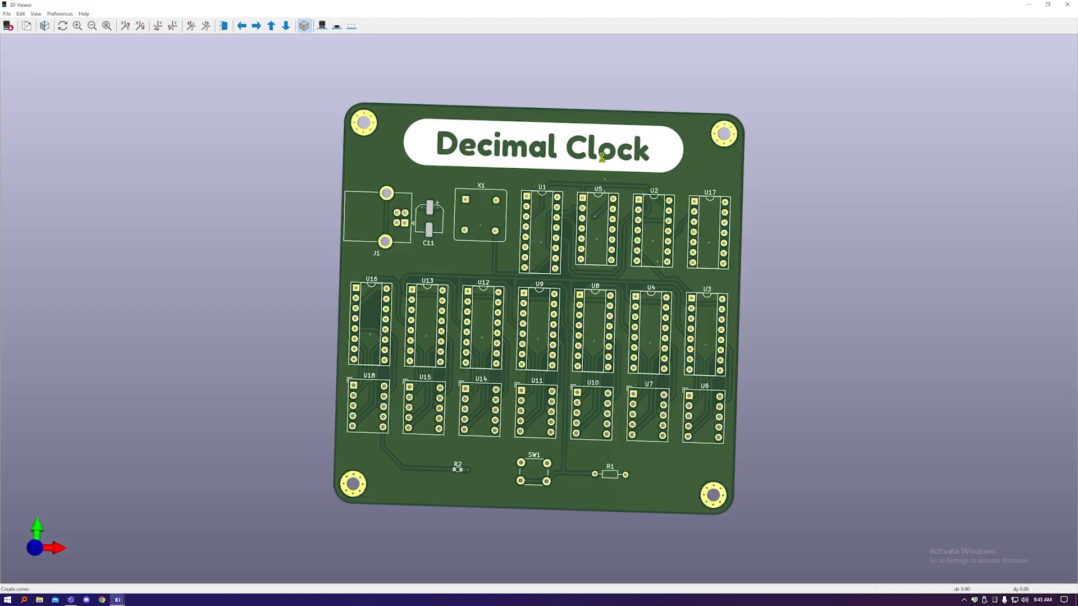
{"action": "left_click_drag", "start_coordinate": [777, 252], "coordinate": [424, 428]}
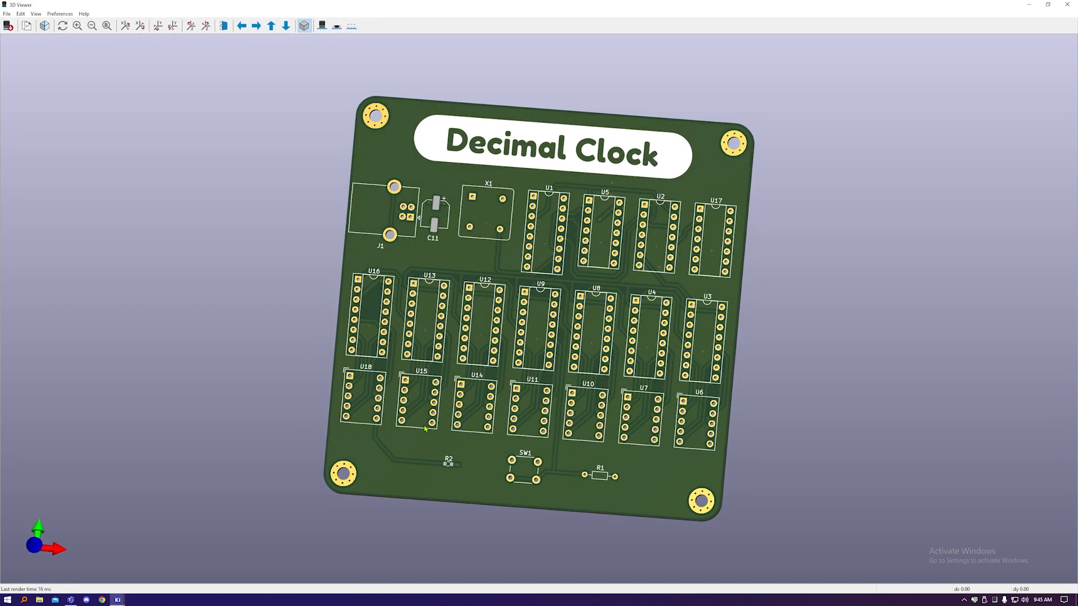
{"action": "left_click", "coordinate": [1029, 4]}
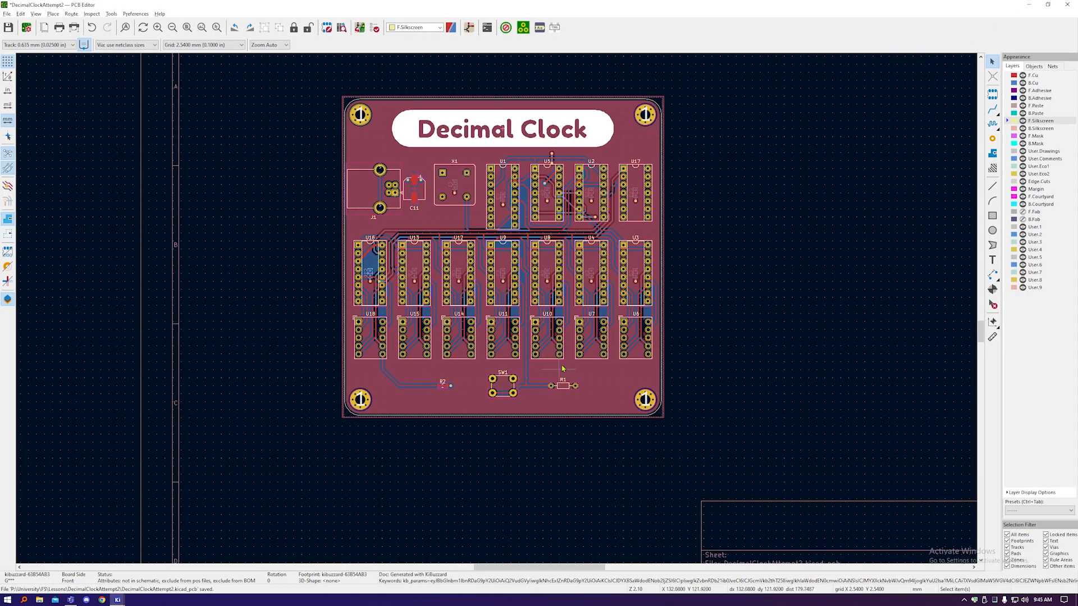
{"action": "left_click", "coordinate": [691, 354]}
{"action": "scroll", "coordinate": [527, 350], "scroll_direction": "up", "scroll_amount": 3}
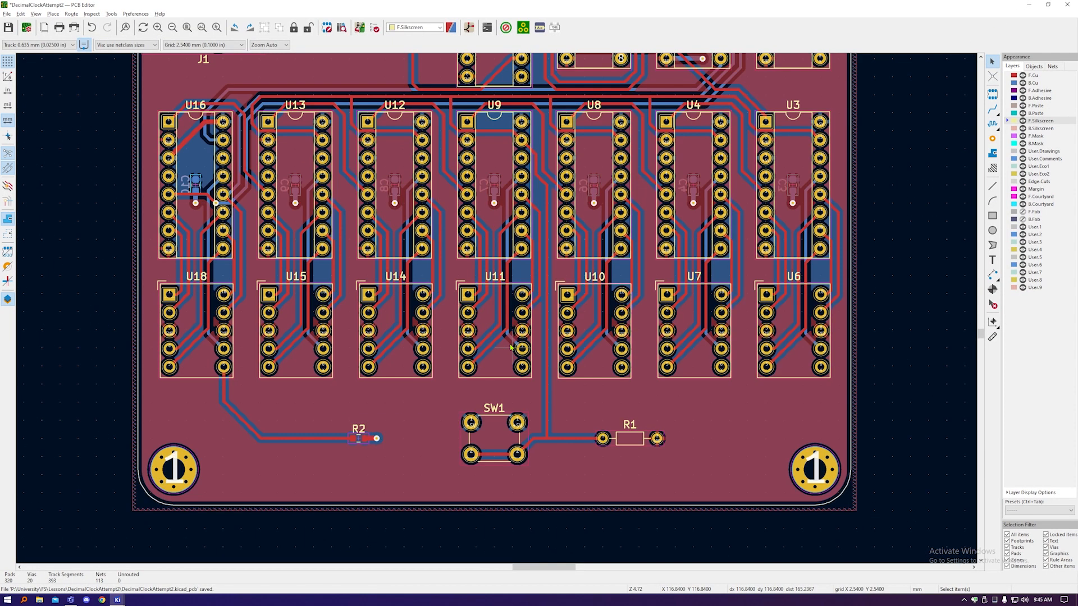
{"action": "scroll", "coordinate": [511, 349], "scroll_direction": "down", "scroll_amount": 1}
{"action": "scroll", "coordinate": [510, 348], "scroll_direction": "down", "scroll_amount": 2}
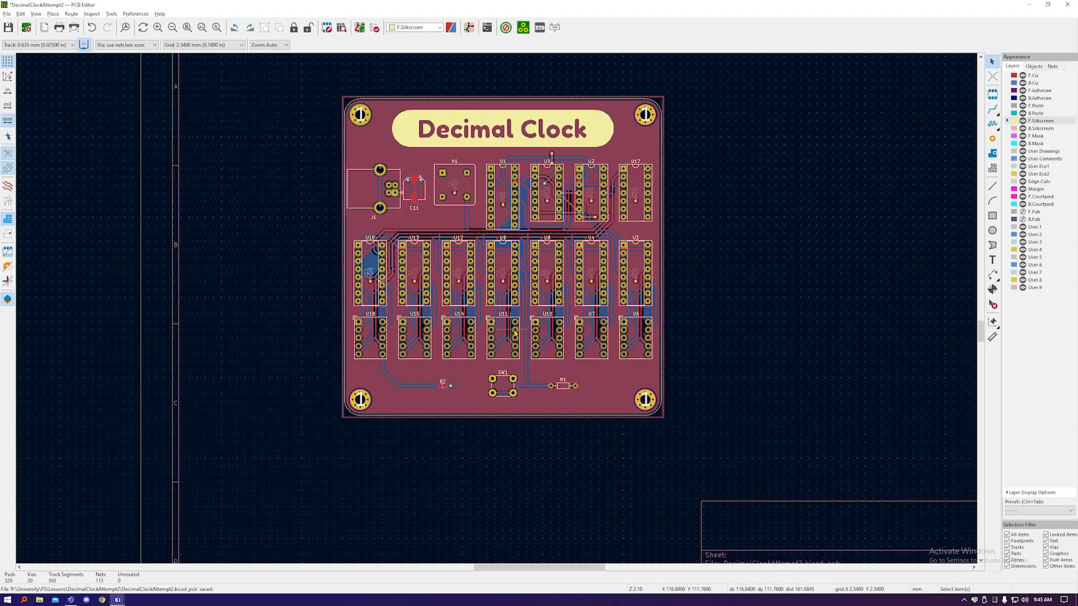
{"action": "scroll", "coordinate": [504, 337], "scroll_direction": "up", "scroll_amount": 2}
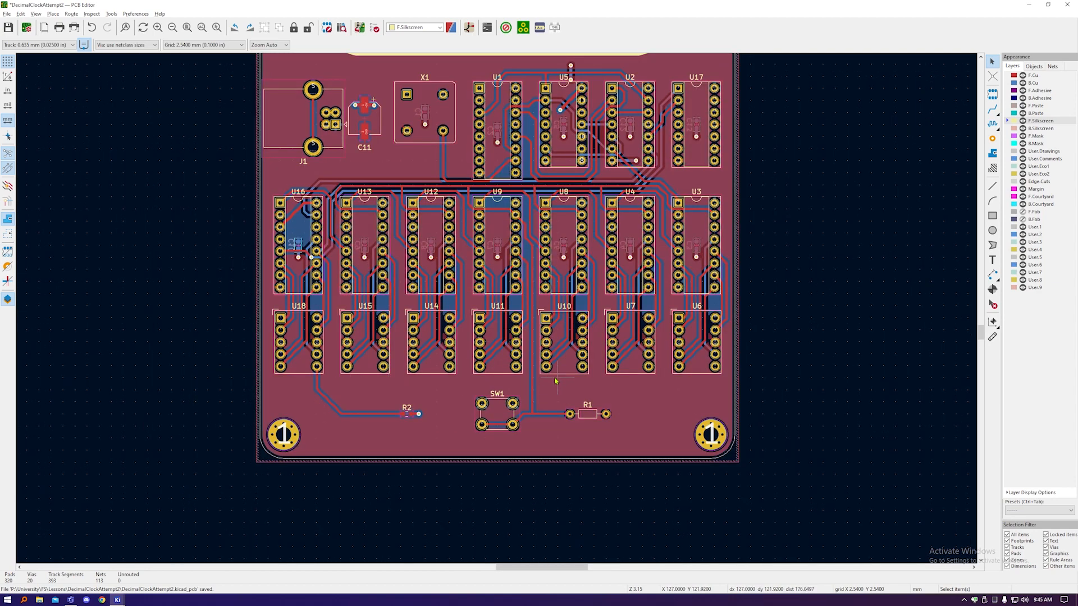
{"action": "scroll", "coordinate": [471, 398], "scroll_direction": "down", "scroll_amount": 3}
{"action": "scroll", "coordinate": [464, 351], "scroll_direction": "up", "scroll_amount": 2}
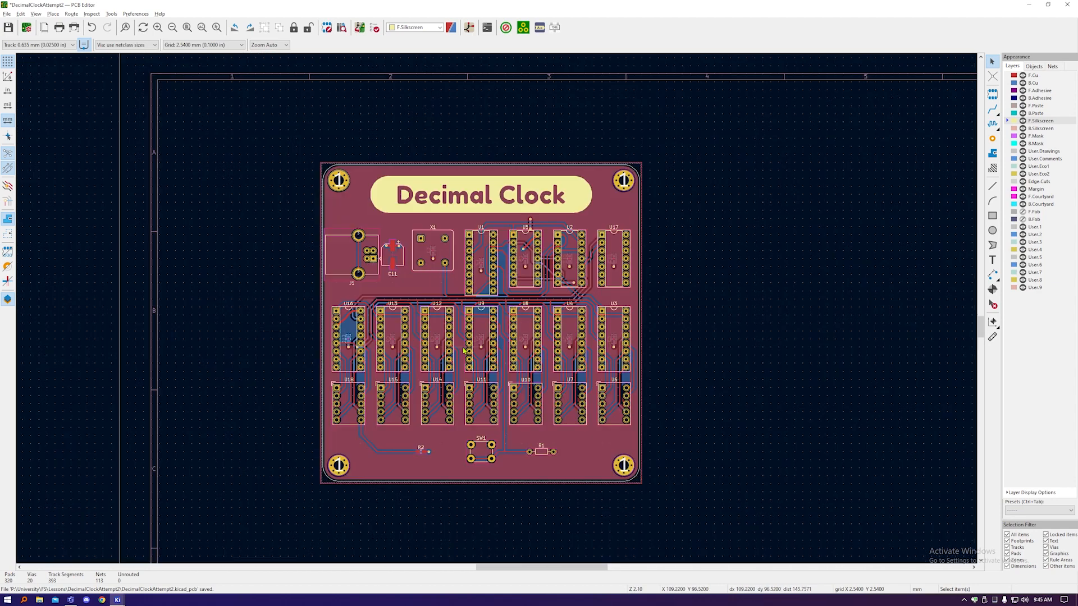
Step: Create a 1.5 mm high KiBuzzard label reading "Days" in FredokaOne on F.SilkS, and place copies below U18, U14 and U7
{"action": "left_click", "coordinate": [538, 28]}
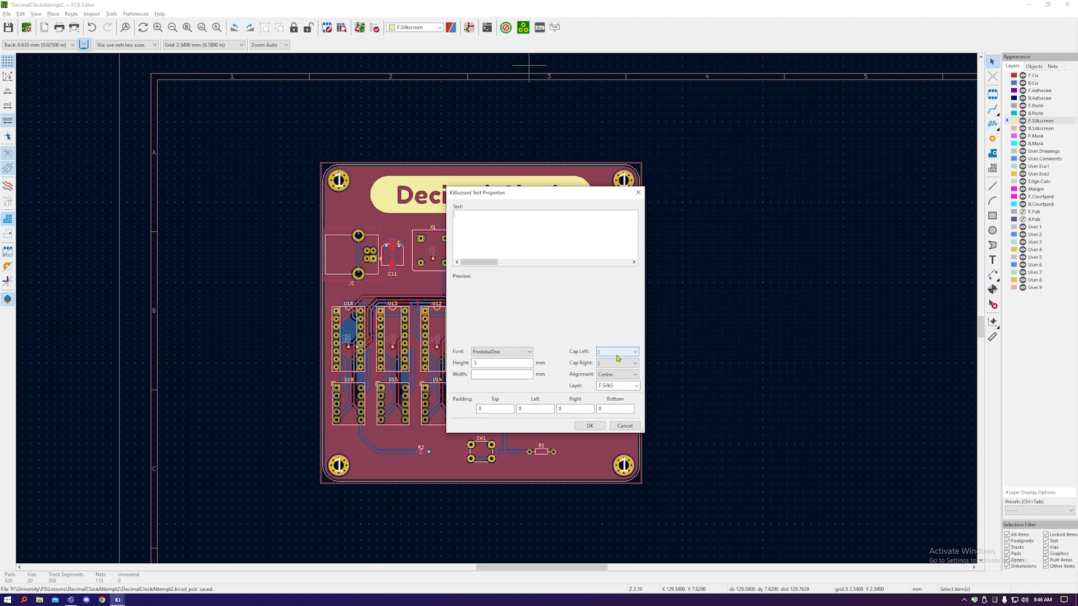
{"action": "left_click", "coordinate": [530, 351]}
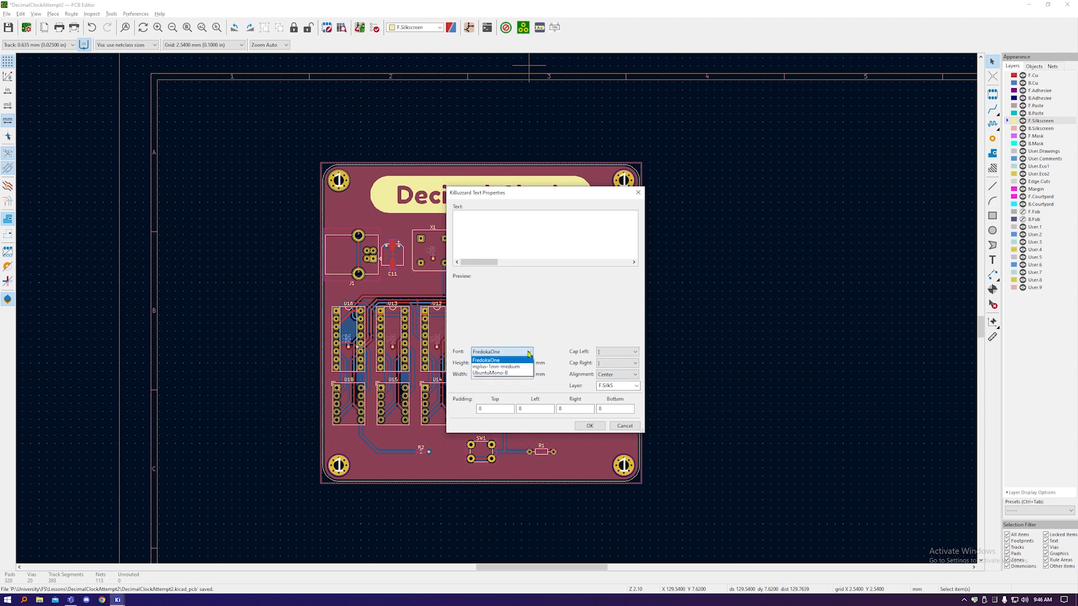
{"action": "left_click", "coordinate": [530, 352]}
{"action": "left_click", "coordinate": [527, 230]}
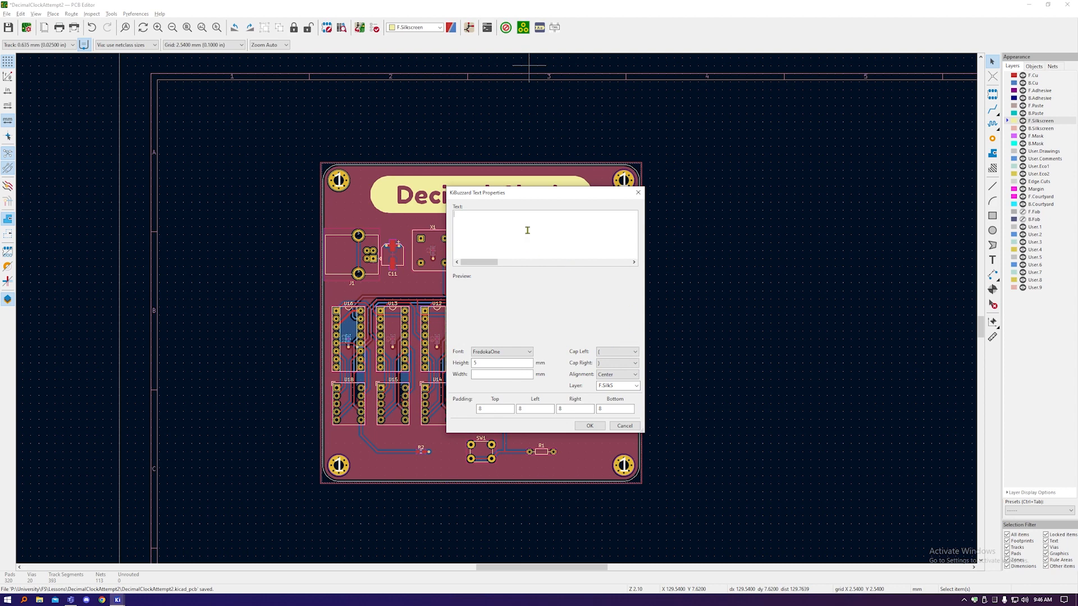
{"action": "type", "text": "Days"}
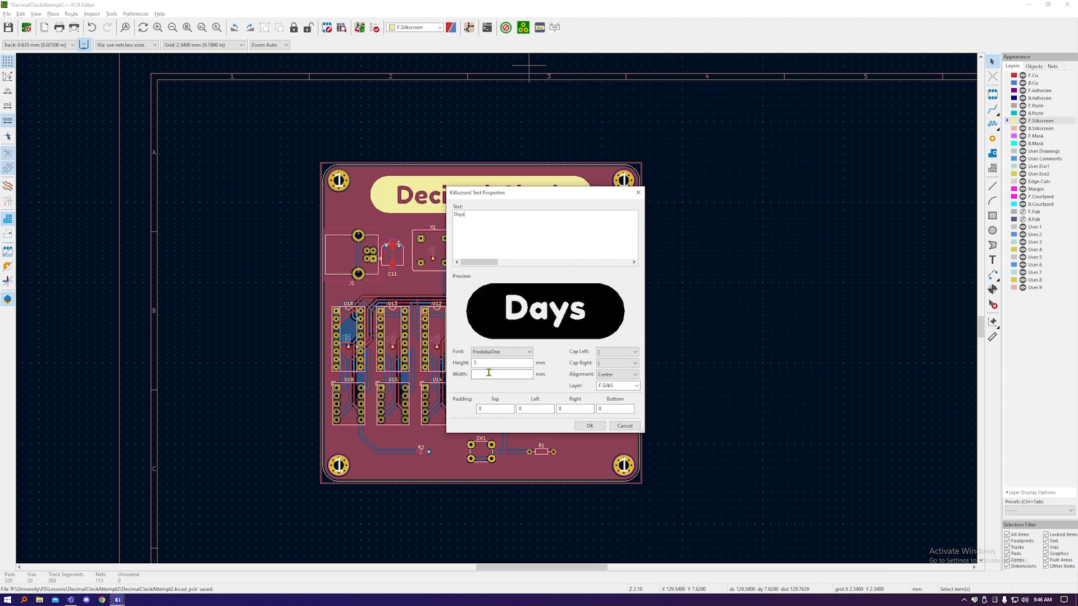
{"action": "key", "text": "Return"}
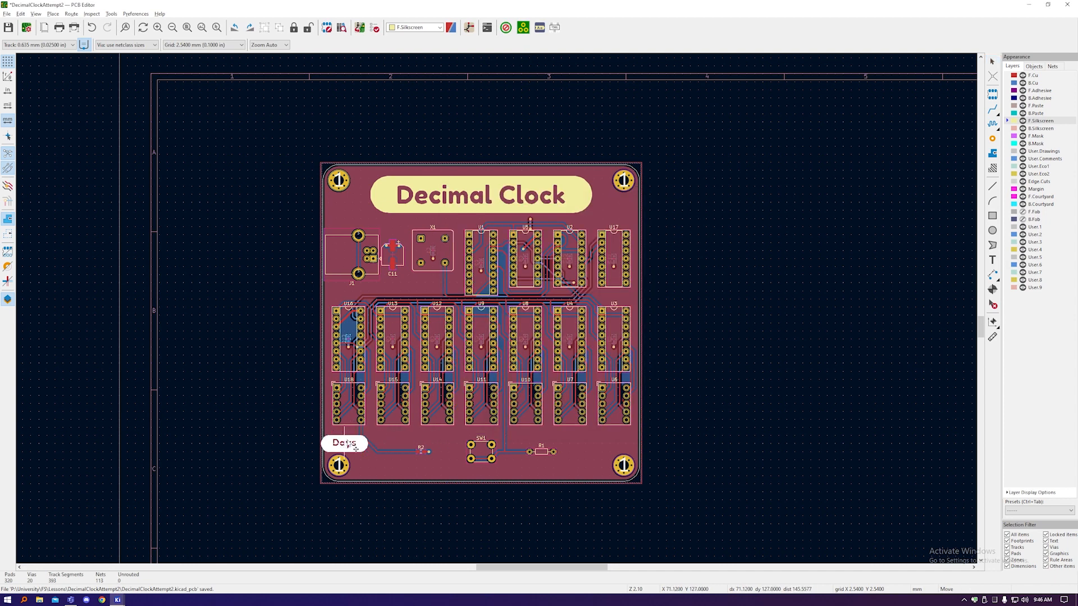
{"action": "right_click", "coordinate": [346, 444]}
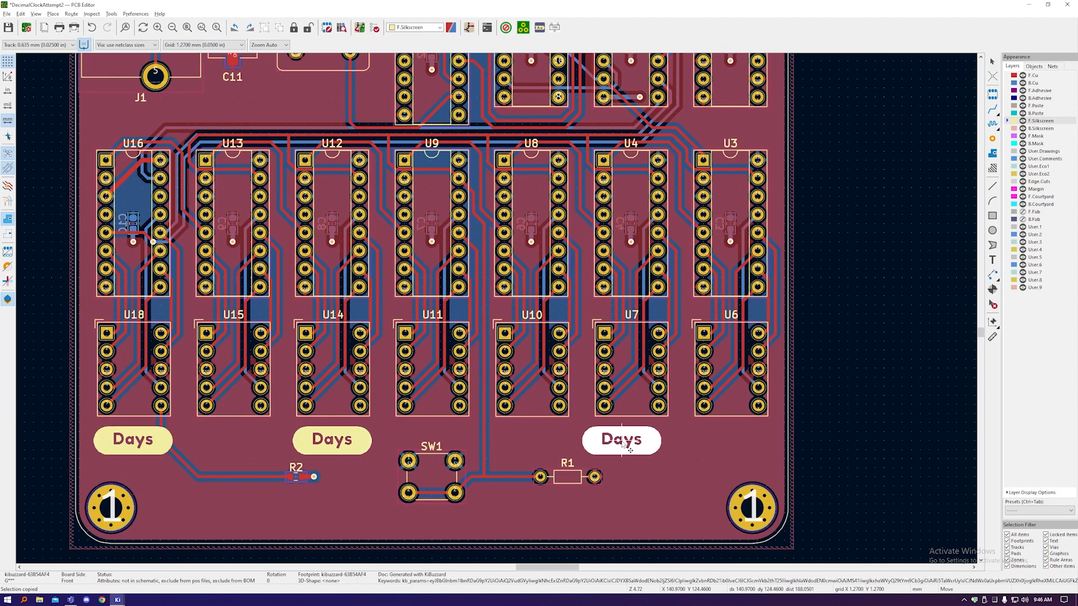
Step: Try to widen the Days label below U14 by adding spaces around its text in KiBuzzard
{"action": "left_click", "coordinate": [355, 450]}
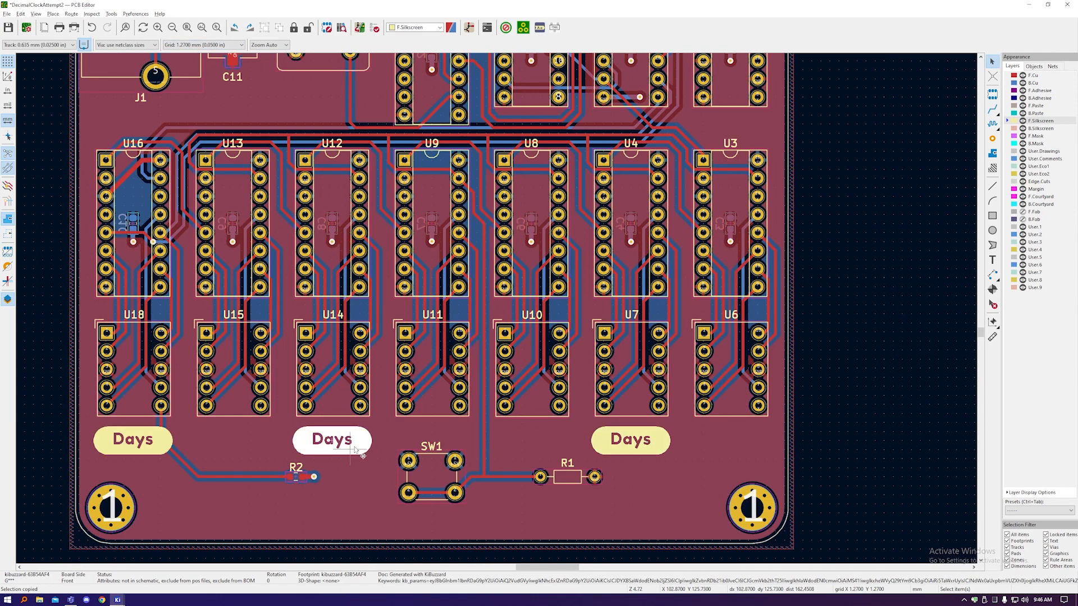
{"action": "double_click", "coordinate": [355, 450]}
{"action": "left_click", "coordinate": [905, 337]}
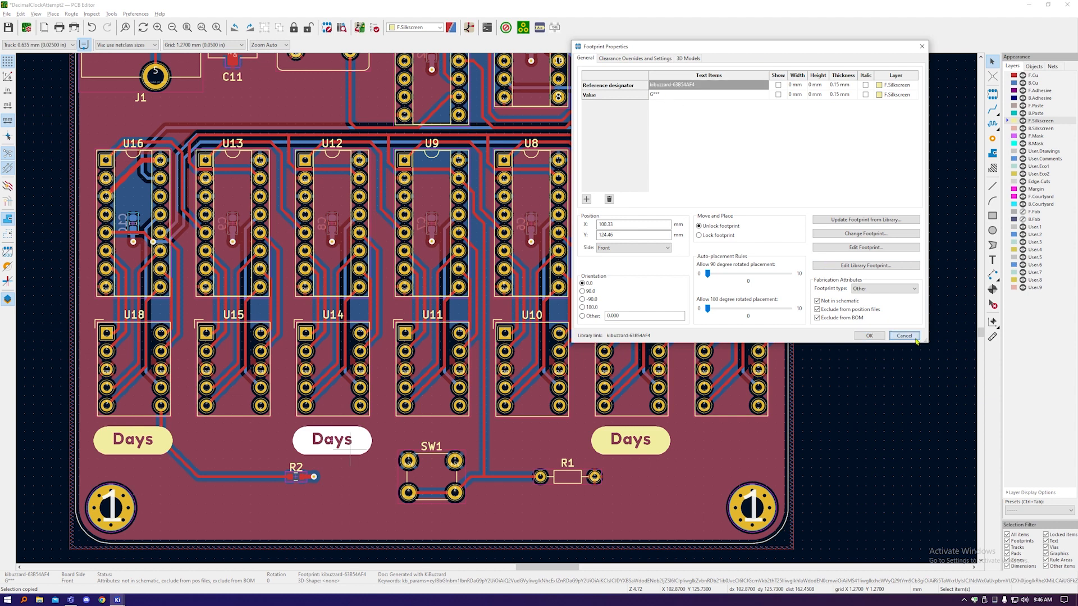
{"action": "left_click", "coordinate": [539, 27]}
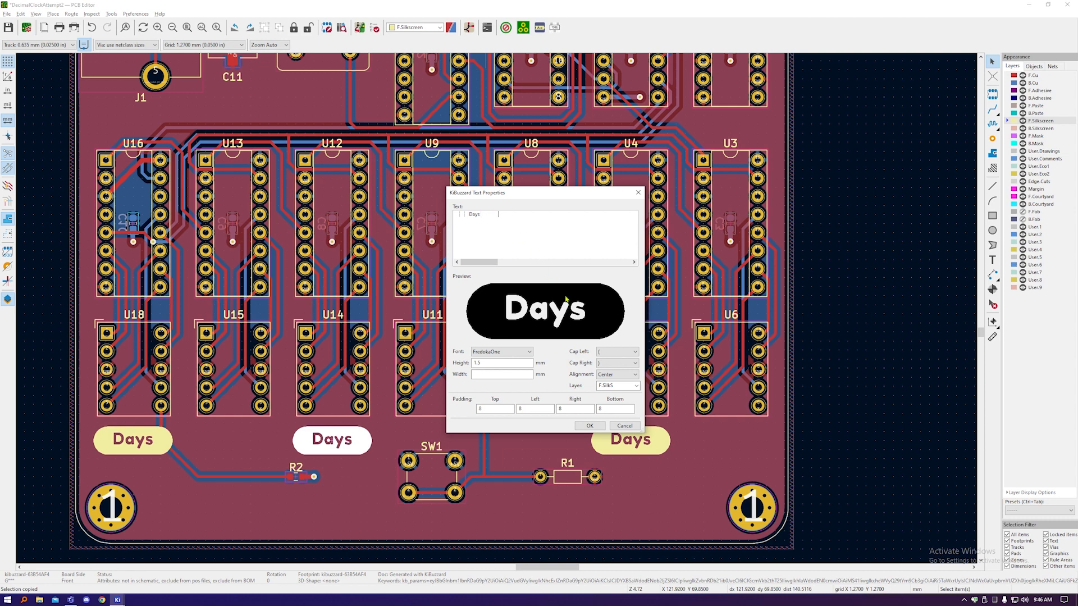
{"action": "left_click", "coordinate": [601, 425]}
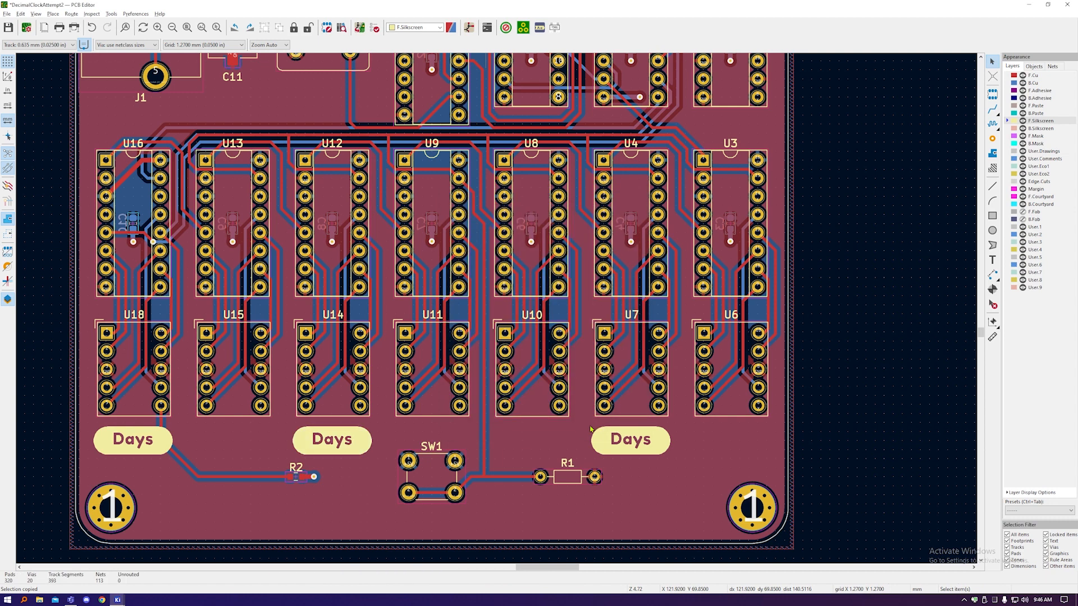
{"action": "double_click", "coordinate": [360, 443]}
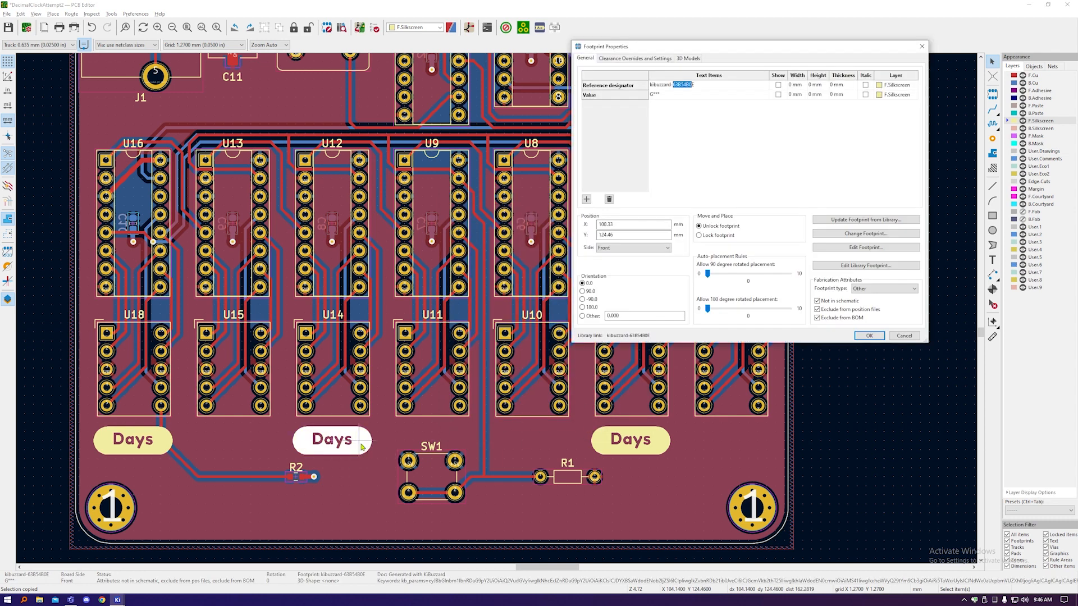
{"action": "left_click", "coordinate": [905, 336]}
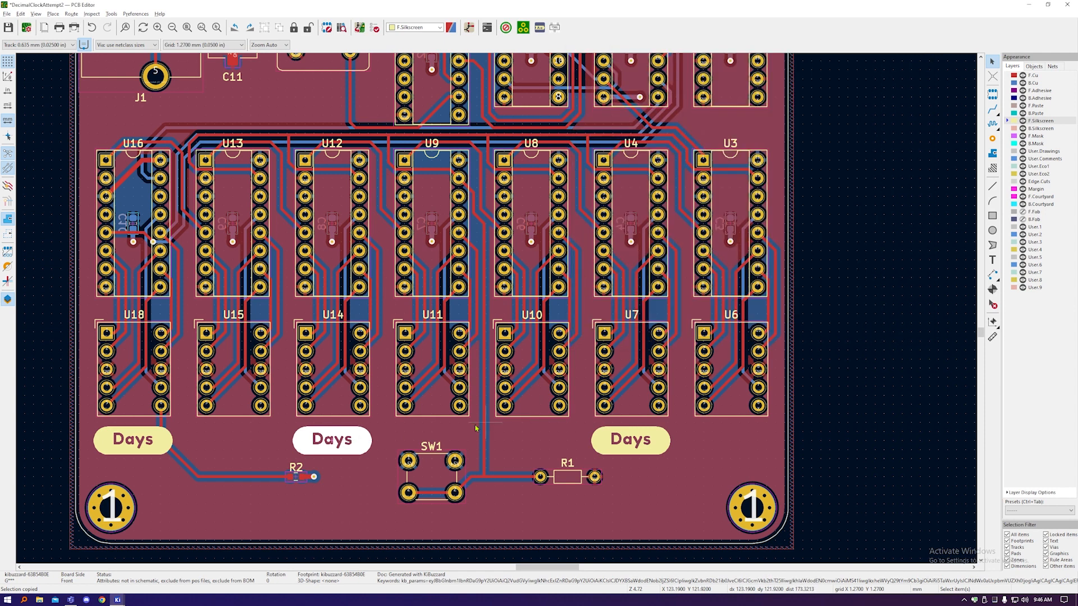
{"action": "double_click", "coordinate": [352, 444]}
{"action": "left_click", "coordinate": [904, 336]}
Step: Widen the Days label below U14 by setting its left and right padding to 30 in KiBuzzard
{"action": "left_click", "coordinate": [540, 27]}
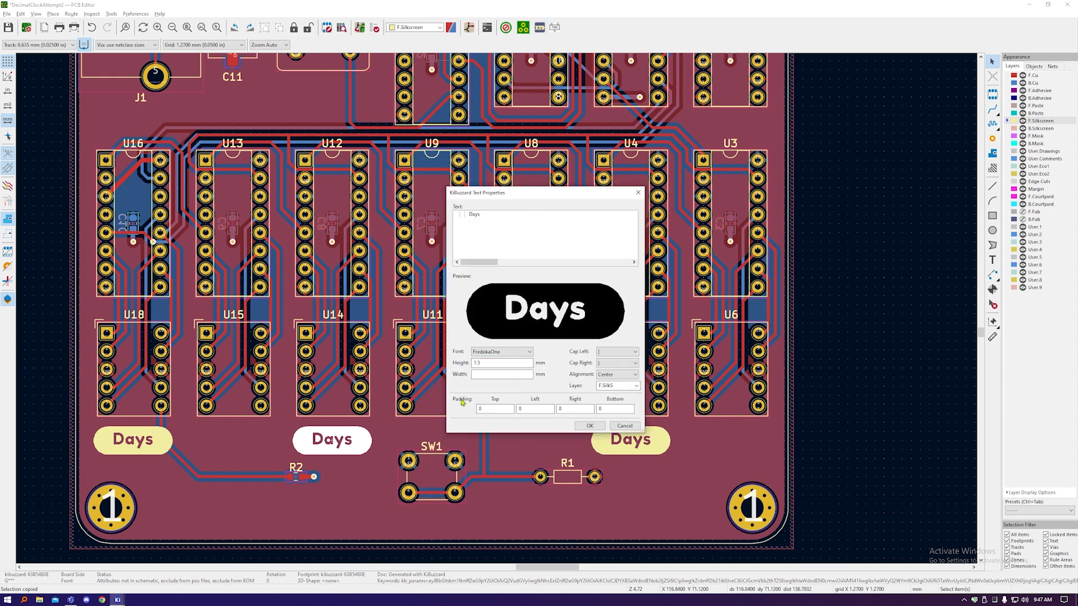
{"action": "double_click", "coordinate": [522, 409]}
{"action": "type", "text": "30"}
{"action": "key", "text": "Tab"}
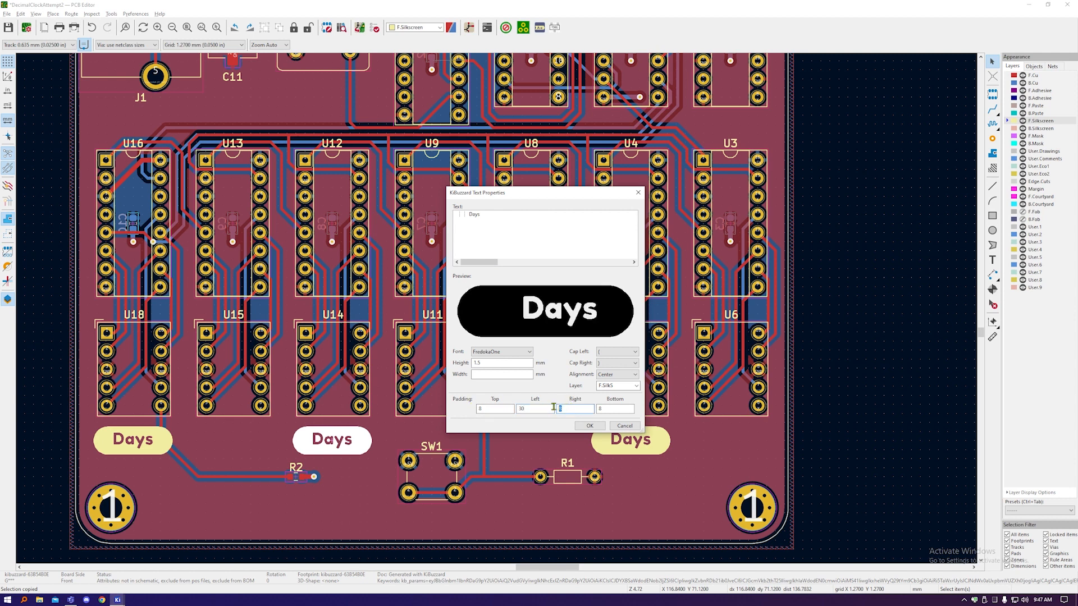
{"action": "type", "text": "30"}
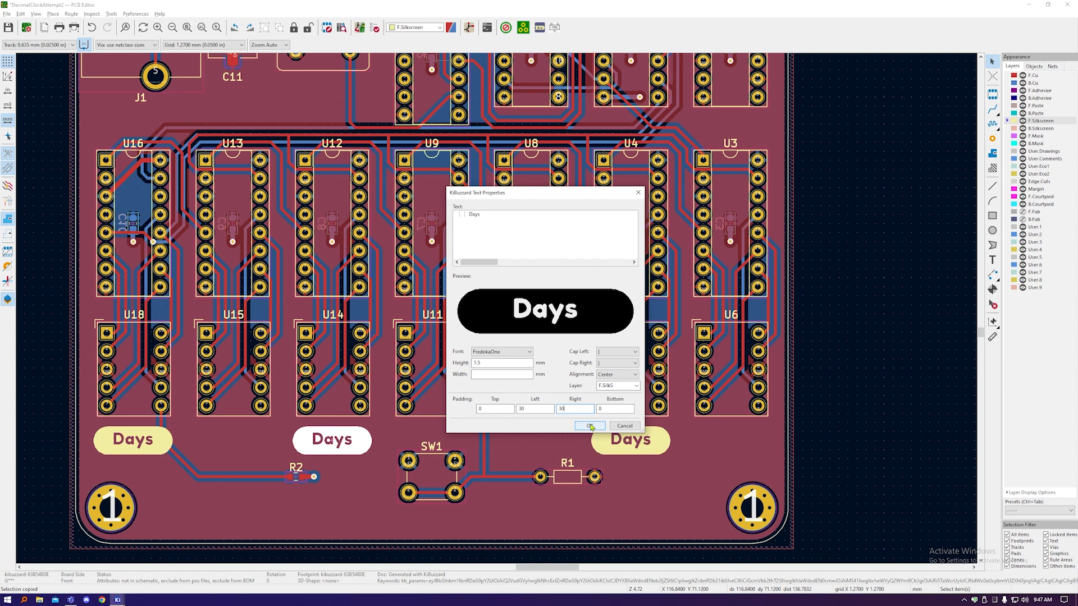
{"action": "left_click", "coordinate": [589, 426]}
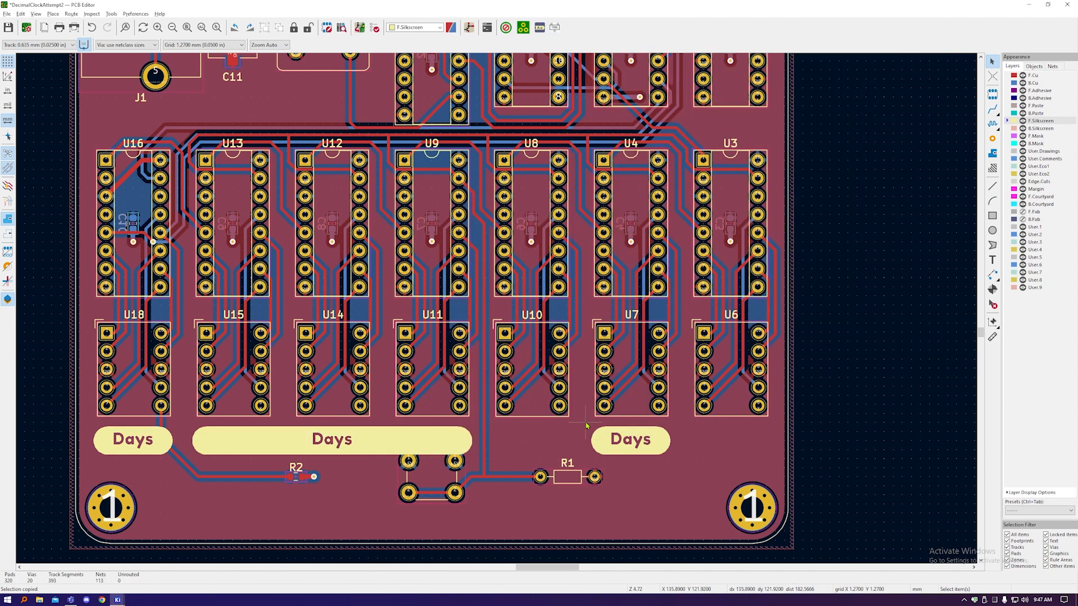
Step: Set the left and right padding of the wide Days label to 145 and change its text to "Milidays"
{"action": "scroll", "coordinate": [333, 422], "scroll_direction": "up", "scroll_amount": 3}
{"action": "scroll", "coordinate": [333, 419], "scroll_direction": "up", "scroll_amount": 2}
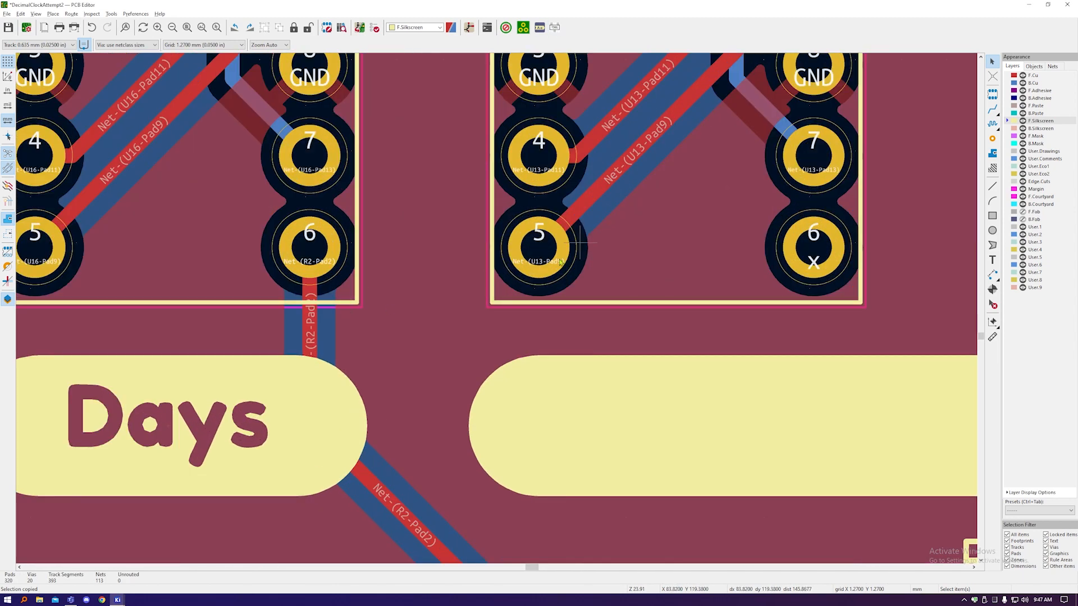
{"action": "left_click", "coordinate": [310, 249]}
{"action": "double_click", "coordinate": [524, 386]}
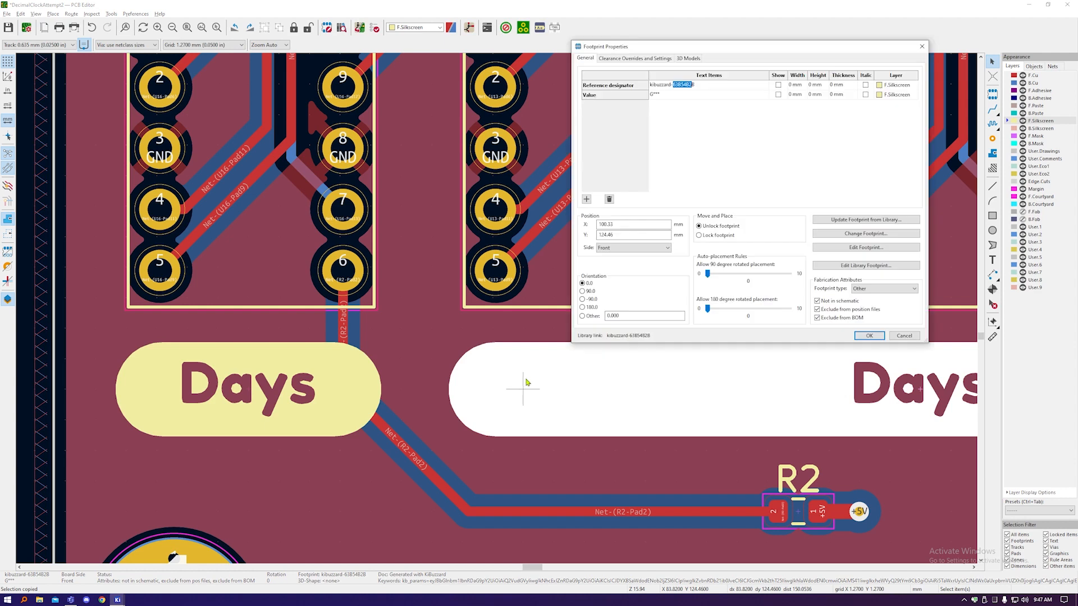
{"action": "double_click", "coordinate": [524, 409]}
{"action": "double_click", "coordinate": [582, 390]}
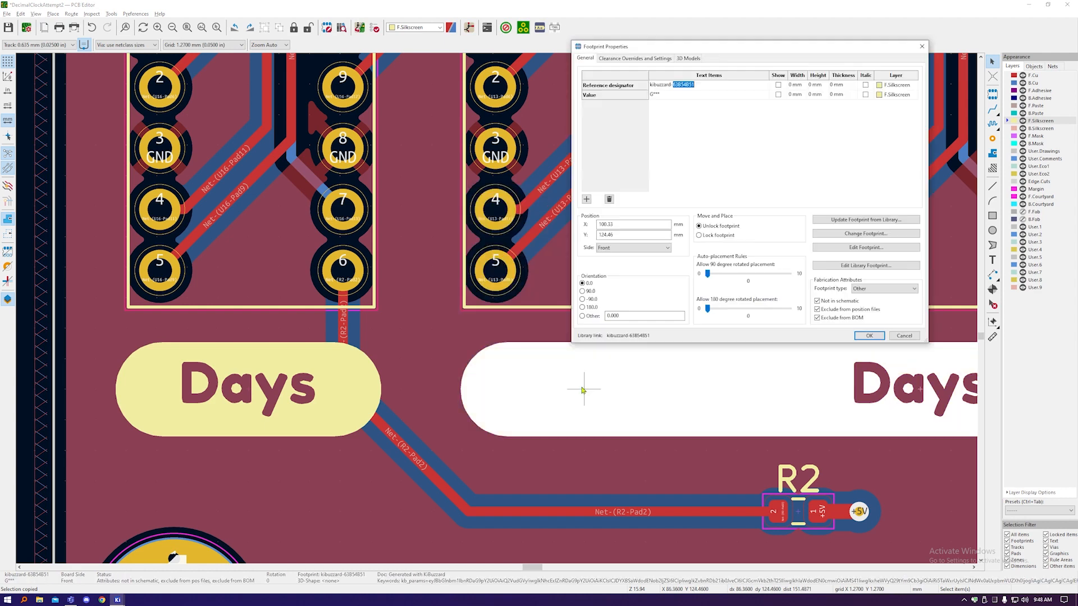
{"action": "left_click_drag", "start_coordinate": [499, 214], "coordinate": [437, 212]}
{"action": "type", "text": "Micro-days"}
{"action": "key", "text": "BackSpace"}
{"action": "key", "text": "BackSpace"}
{"action": "key", "text": "BackSpace"}
{"action": "type", "text": "lidays"}
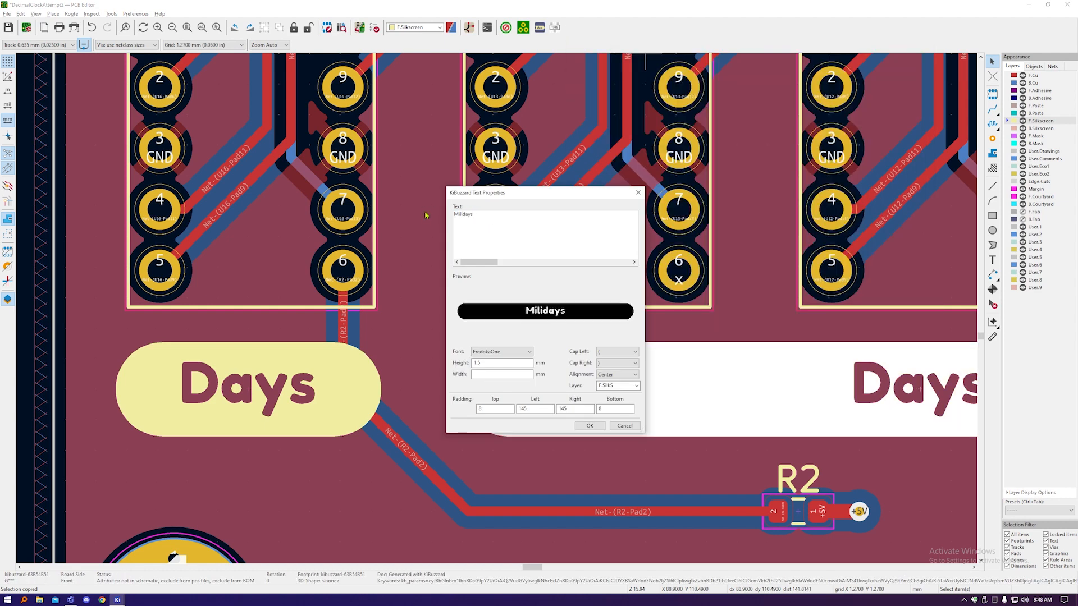
{"action": "left_click", "coordinate": [588, 425]}
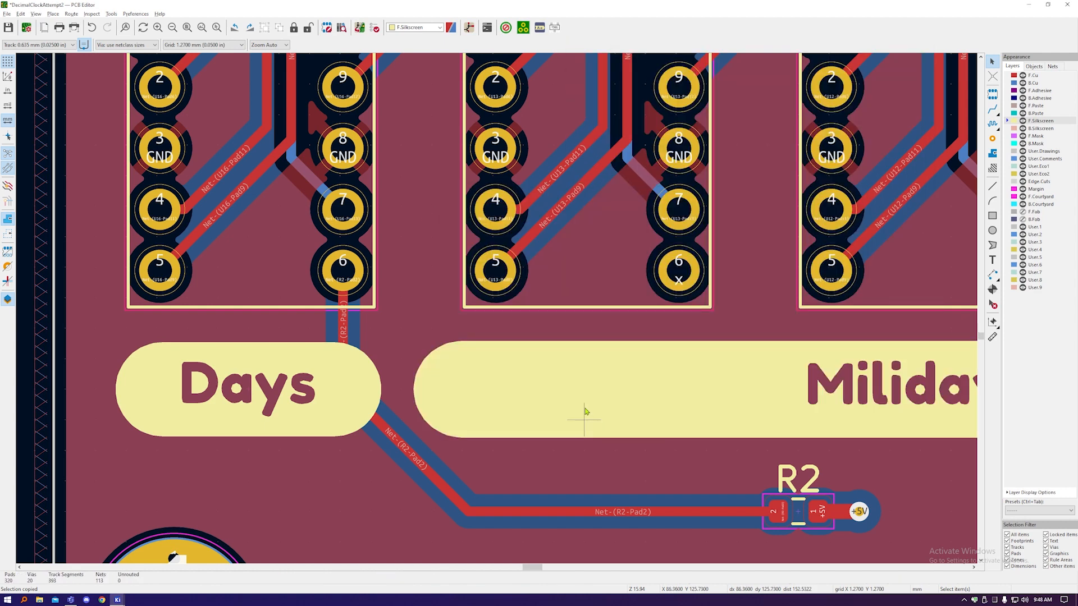
Step: Correct the wide label's text to "Millidays" and narrow it with a side padding of 115 in KiBuzzard
{"action": "left_click", "coordinate": [585, 411]}
{"action": "left_click", "coordinate": [539, 27]}
{"action": "type", "text": "llidays"}
{"action": "double_click", "coordinate": [523, 408]}
{"action": "type", "text": "130"}
{"action": "left_click", "coordinate": [588, 425]}
{"action": "left_click", "coordinate": [539, 26]}
{"action": "type", "text": "115"}
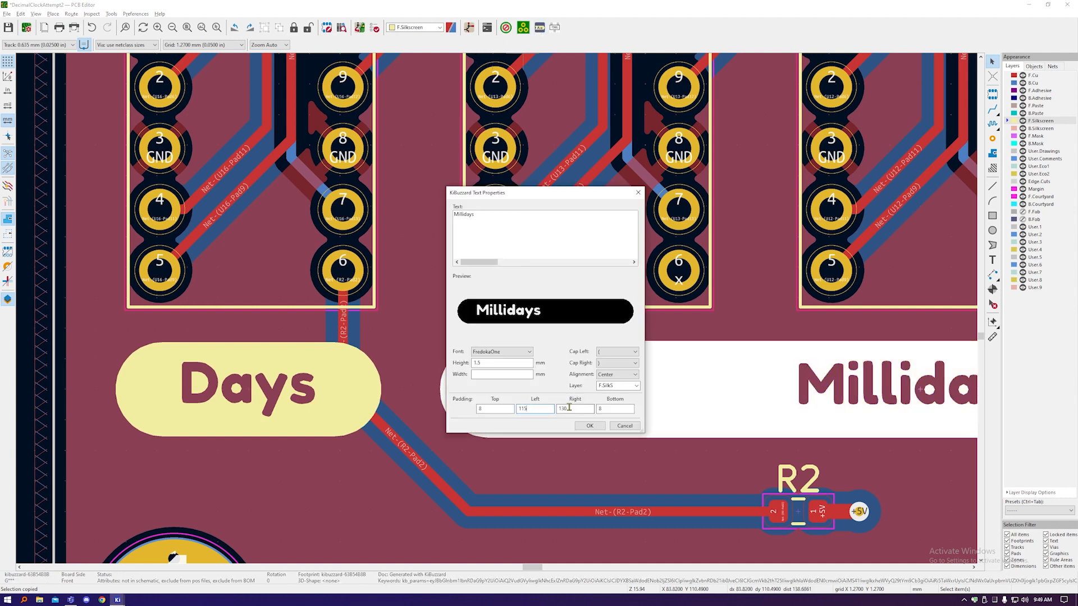
{"action": "left_click", "coordinate": [590, 425]}
{"action": "key", "text": "ctrl+shift+l"}
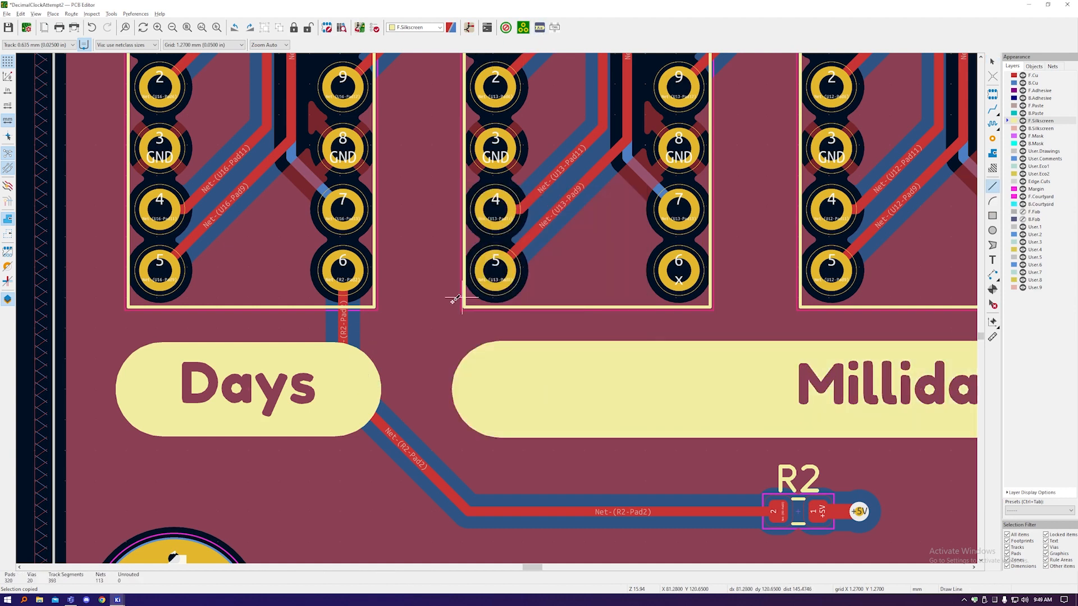
{"action": "left_click", "coordinate": [480, 377]}
{"action": "key", "text": "Escape"}
{"action": "key", "text": "Escape"}
Step: Duplicate the Millidays label, place the copy below U7 and change its text to "Microdays" in KiBuzzard
{"action": "scroll", "coordinate": [284, 316], "scroll_direction": "down", "scroll_amount": 6}
{"action": "left_click", "coordinate": [409, 330]}
{"action": "key", "text": "ctrl+d"}
{"action": "left_click", "coordinate": [609, 331]}
{"action": "left_click", "coordinate": [540, 27]}
{"action": "left_click_drag", "start_coordinate": [474, 214], "coordinate": [458, 214]}
{"action": "type", "text": "crodays"}
{"action": "left_click", "coordinate": [590, 425]}
Step: Regenerate the Microdays label in KiBuzzard to fit the width of the footprints U10 to U6 above it
{"action": "left_click", "coordinate": [277, 332]}
{"action": "left_click", "coordinate": [609, 332]}
{"action": "left_click", "coordinate": [539, 26]}
{"action": "left_click", "coordinate": [589, 425]}
{"action": "scroll", "coordinate": [522, 340], "scroll_direction": "up", "scroll_amount": 5}
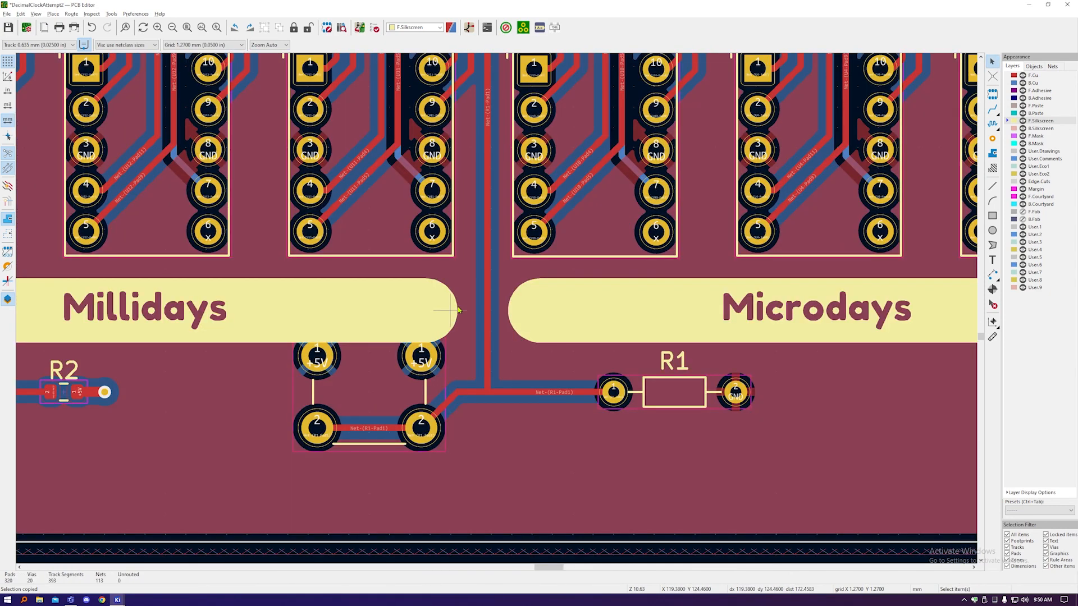
Step: Fine-tune the Millidays label in KiBuzzard so its ends line up with the outer outlines of U15 and U11
{"action": "left_click", "coordinate": [673, 312]}
{"action": "middle_click_drag", "start_coordinate": [314, 311], "coordinate": [960, 325]}
{"action": "left_click", "coordinate": [340, 342]}
{"action": "scroll", "coordinate": [450, 324], "scroll_direction": "up", "scroll_amount": 5}
{"action": "left_click", "coordinate": [674, 320]}
{"action": "left_click", "coordinate": [540, 27]}
{"action": "left_click", "coordinate": [589, 426]}
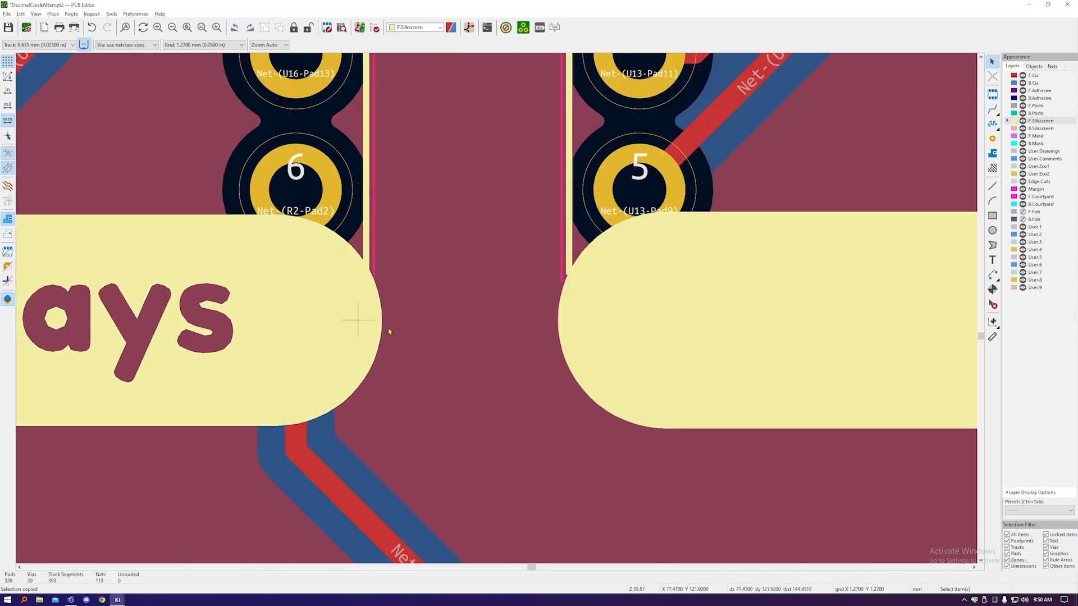
{"action": "left_click", "coordinate": [674, 320]}
{"action": "left_click", "coordinate": [540, 27]}
{"action": "left_click", "coordinate": [589, 425]}
Step: Regenerate the Days label in KiBuzzard to match the outline width of U18
{"action": "left_click", "coordinate": [277, 331]}
{"action": "left_click", "coordinate": [540, 27]}
{"action": "left_click", "coordinate": [589, 426]}
{"action": "scroll", "coordinate": [515, 347], "scroll_direction": "down", "scroll_amount": 7}
Step: Check the three labels' alignment by measuring from the centres of U18, U14 and U11, including down to the Millidays label
{"action": "left_click", "coordinate": [613, 323]}
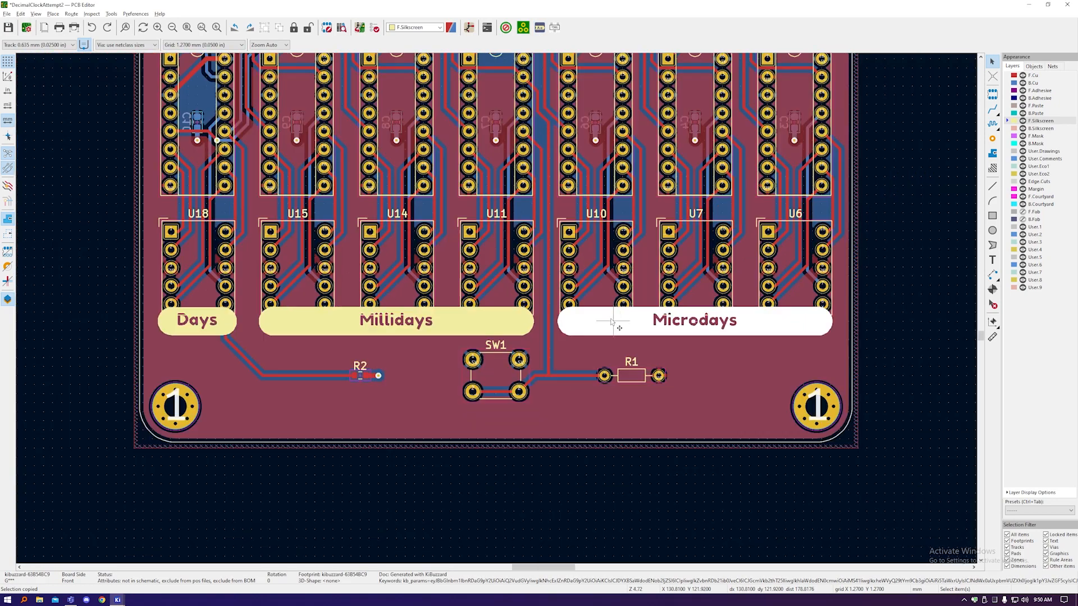
{"action": "scroll", "coordinate": [554, 322], "scroll_direction": "up", "scroll_amount": 3}
{"action": "mouse_move", "coordinate": [318, 322]}
{"action": "left_mouse_down"}
{"action": "mouse_move", "coordinate": [317, 295]}
{"action": "mouse_move", "coordinate": [318, 321]}
{"action": "left_mouse_up"}
{"action": "middle_click_drag", "start_coordinate": [317, 321], "coordinate": [531, 322]}
{"action": "left_click", "coordinate": [238, 333]}
{"action": "left_click", "coordinate": [534, 323]}
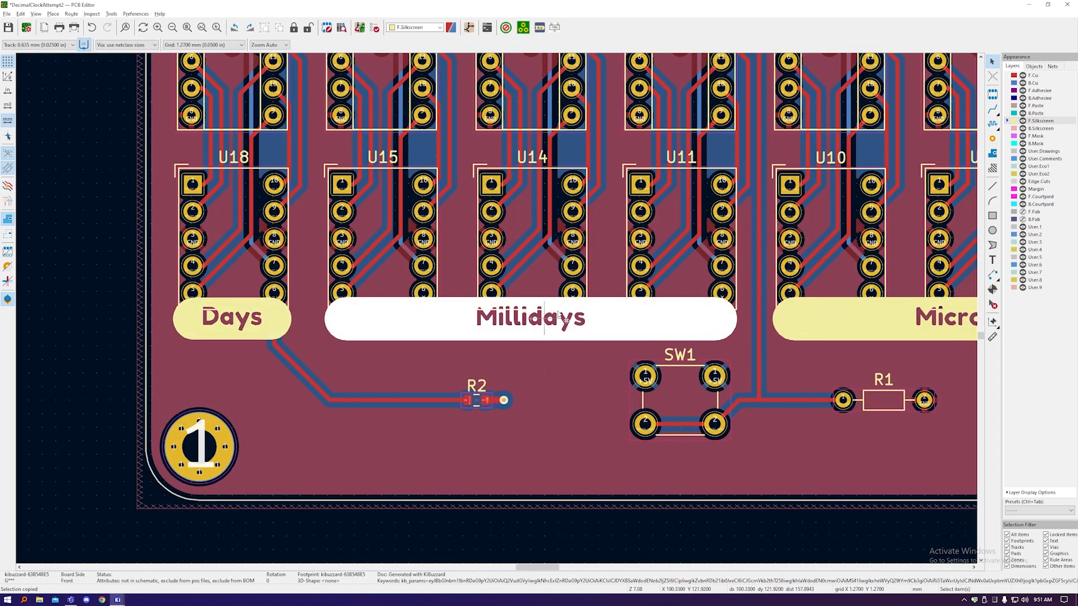
{"action": "key", "text": "ctrl+shift+m"}
{"action": "left_click", "coordinate": [233, 238]}
{"action": "key", "text": "Escape"}
{"action": "key", "text": "Escape"}
{"action": "key", "text": "ctrl+shift+m"}
{"action": "left_click", "coordinate": [530, 238]}
{"action": "left_click", "coordinate": [681, 238]}
{"action": "left_click", "coordinate": [681, 238]}
{"action": "left_click", "coordinate": [531, 237]}
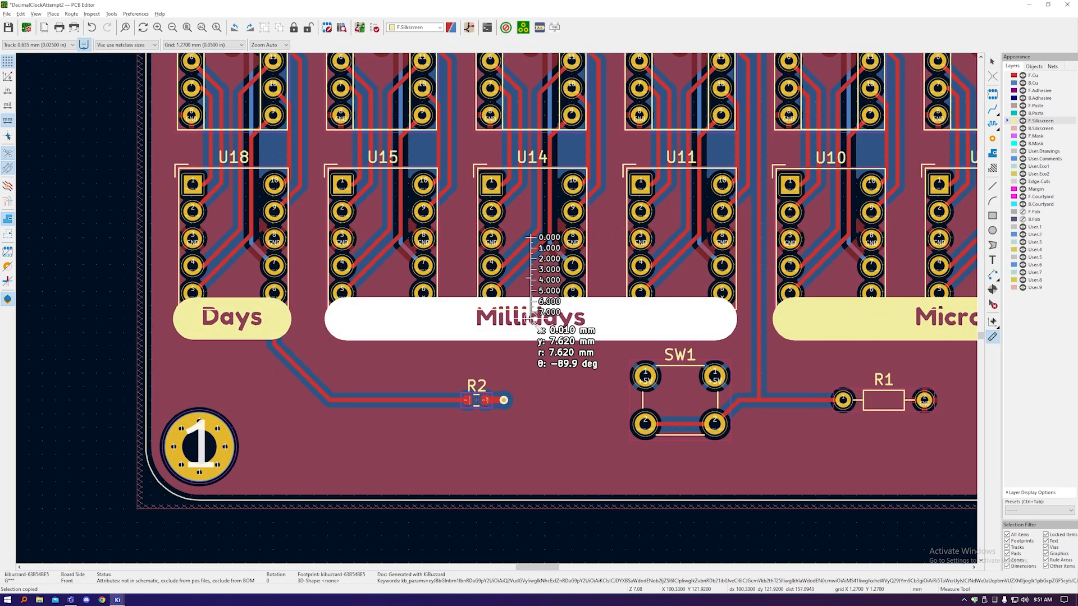
{"action": "key", "text": "Escape"}
{"action": "key", "text": "Escape"}
Step: Move the Millidays label up over the U15 to U11 footprints and regenerate it in KiBuzzard
{"action": "scroll", "coordinate": [533, 326], "scroll_direction": "up", "scroll_amount": 2}
{"action": "left_click_drag", "start_coordinate": [534, 324], "coordinate": [517, 197]}
{"action": "key", "text": "ctrl+c"}
{"action": "left_click", "coordinate": [512, 197]}
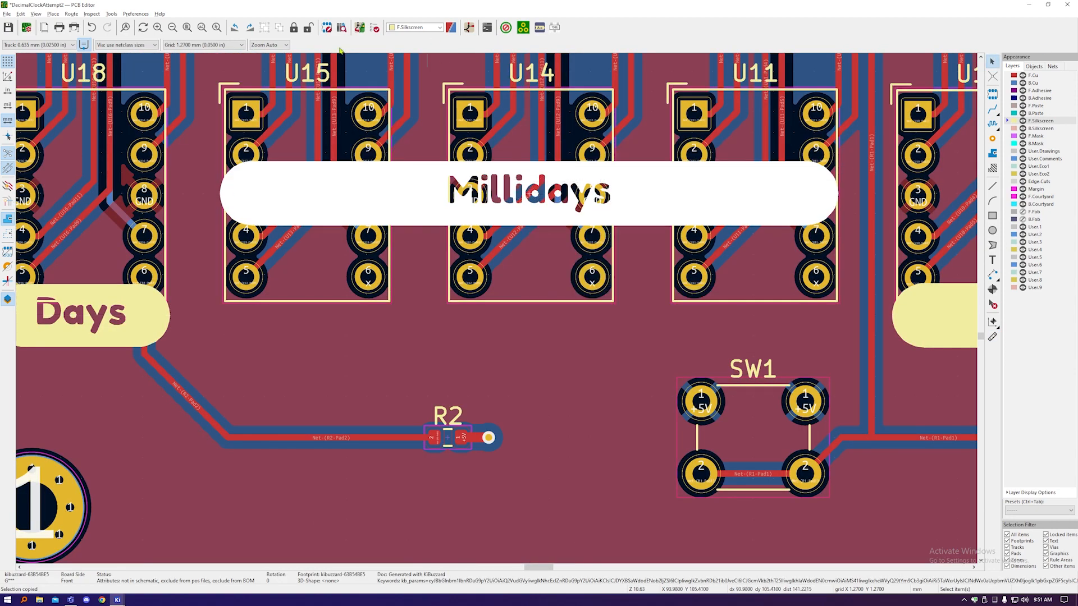
{"action": "left_click", "coordinate": [540, 27]}
{"action": "left_click", "coordinate": [588, 429]}
Step: Set the grid to 0.0254 mm and shift the Millidays label down onto the lower pins of U14, aligning it with the footprint outlines
{"action": "left_click", "coordinate": [527, 193]}
{"action": "left_click", "coordinate": [553, 227]}
{"action": "key", "text": "m"}
{"action": "key", "text": "alt+2"}
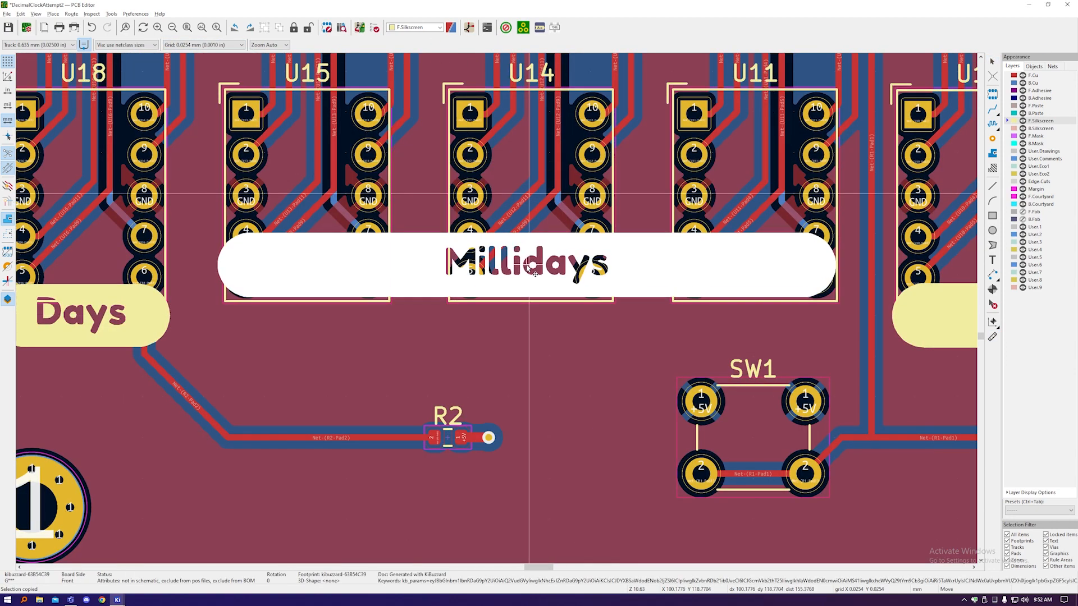
{"action": "left_click", "coordinate": [531, 270]}
{"action": "scroll", "coordinate": [831, 263], "scroll_direction": "up", "scroll_amount": 5}
{"action": "scroll", "coordinate": [570, 258], "scroll_direction": "down", "scroll_amount": 4}
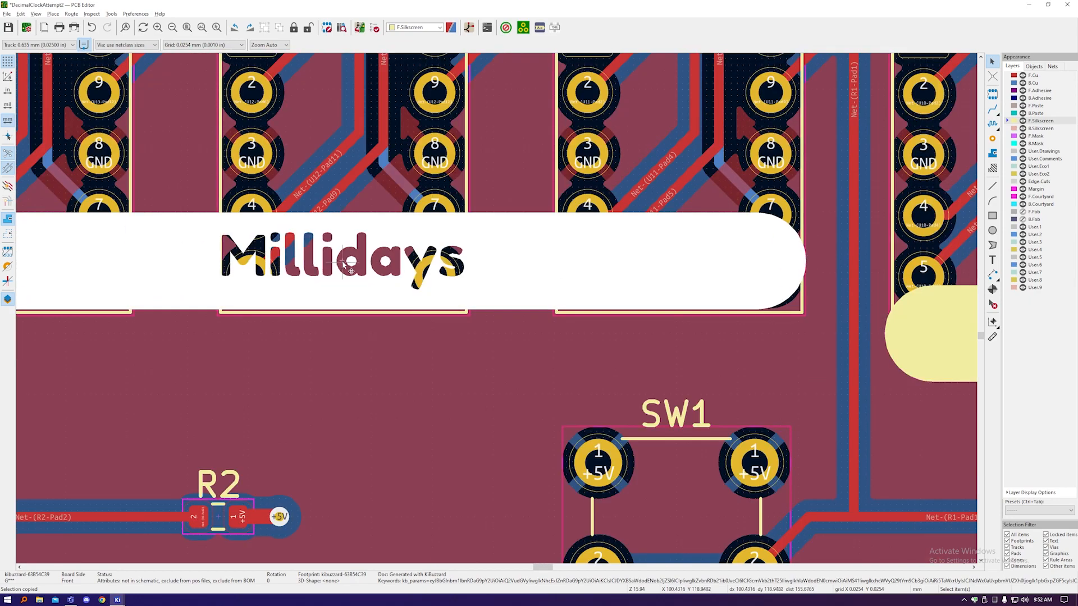
{"action": "scroll", "coordinate": [818, 260], "scroll_direction": "down", "scroll_amount": 2}
{"action": "scroll", "coordinate": [393, 273], "scroll_direction": "up", "scroll_amount": 4}
{"action": "scroll", "coordinate": [382, 273], "scroll_direction": "down", "scroll_amount": 3}
Step: Restore the 1.27 mm grid and move the Millidays label by a central reference point down level with the Microdays label
{"action": "key", "text": "alt+1"}
{"action": "right_click", "coordinate": [541, 263]}
{"action": "left_click", "coordinate": [584, 288]}
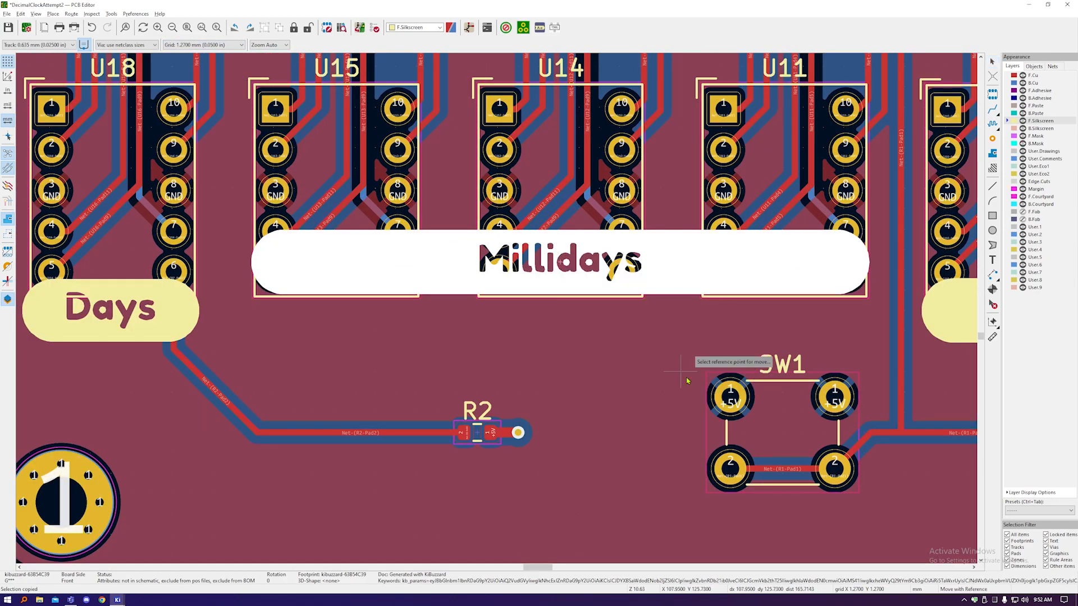
{"action": "left_click", "coordinate": [560, 262]}
{"action": "left_click", "coordinate": [559, 305]}
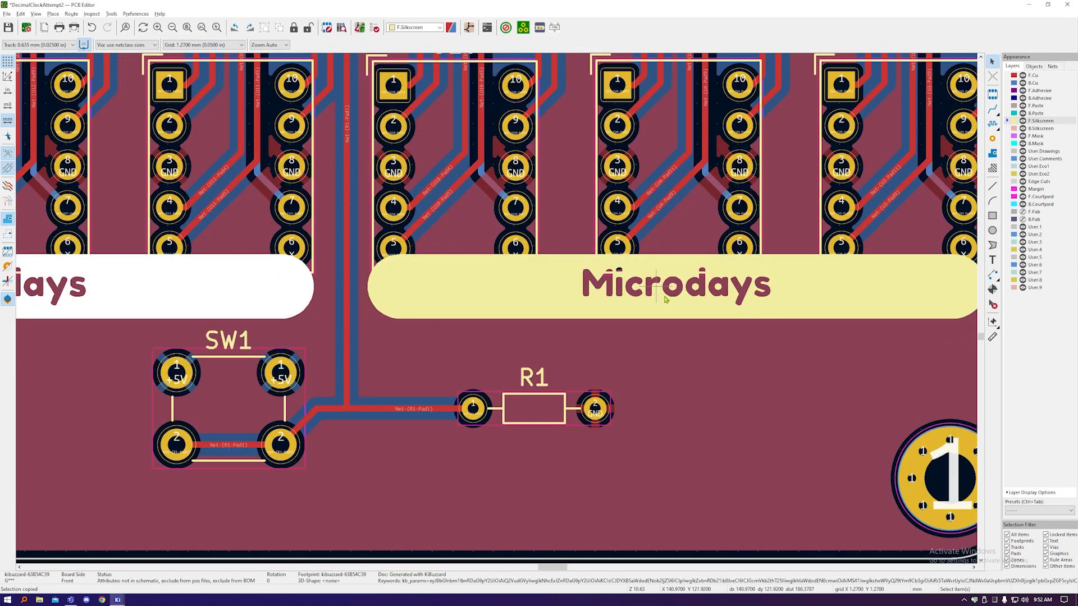
{"action": "scroll", "coordinate": [666, 291], "scroll_direction": "down", "scroll_amount": 2}
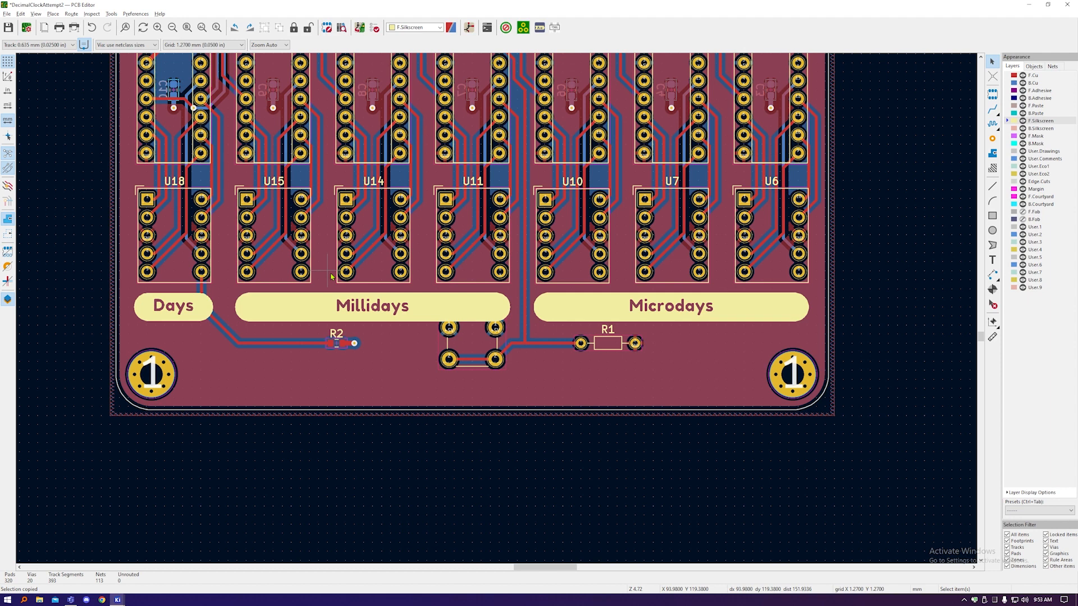
Step: Open the board in the 3D Viewer and rotate it to examine the Days, Millidays and Microdays labels
{"action": "left_click", "coordinate": [479, 347]}
{"action": "left_click", "coordinate": [490, 451]}
{"action": "key", "text": "alt+3"}
{"action": "left_click_drag", "start_coordinate": [451, 360], "coordinate": [570, 347]}
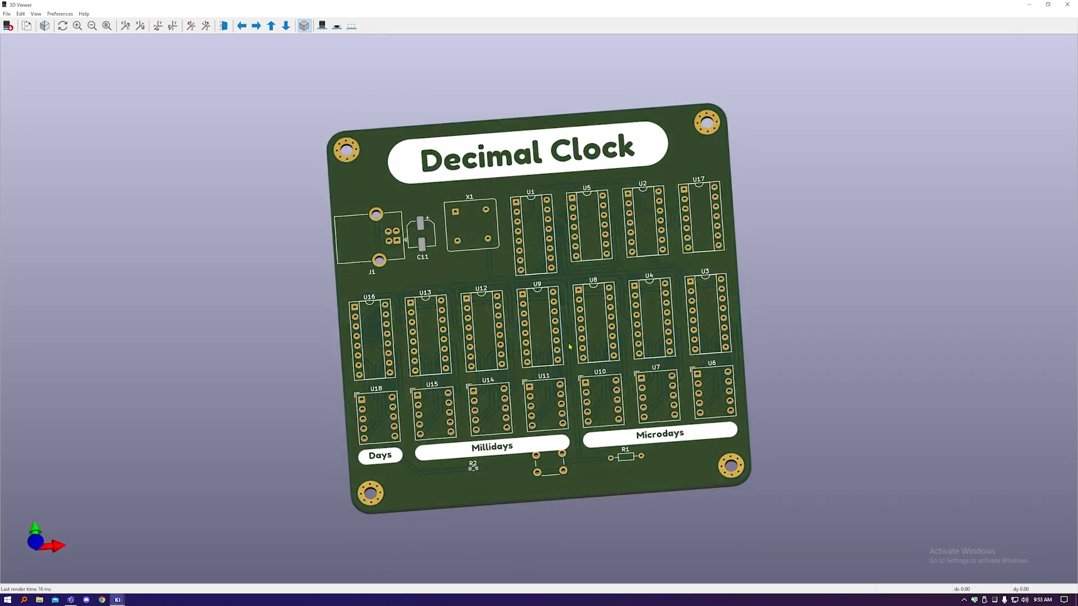
Step: Move switch SW1 straight down so its footprint and reference clear the Millidays label
{"action": "left_click", "coordinate": [1029, 5]}
{"action": "left_click", "coordinate": [477, 349]}
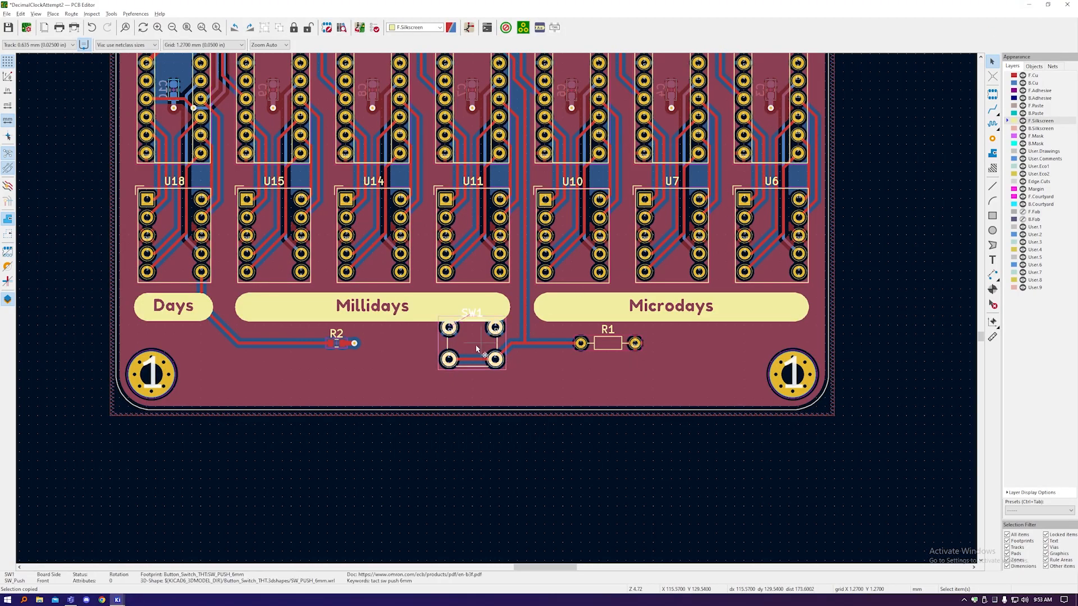
{"action": "key", "text": "m"}
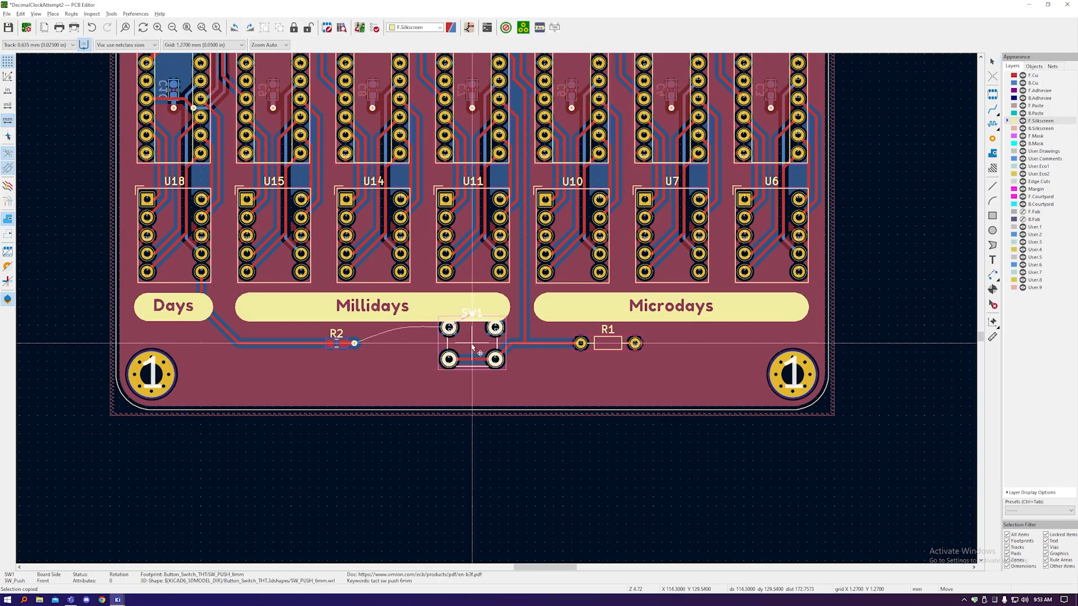
{"action": "key", "text": "Escape"}
{"action": "scroll", "coordinate": [474, 337], "scroll_direction": "up", "scroll_amount": 3}
{"action": "key", "text": "m"}
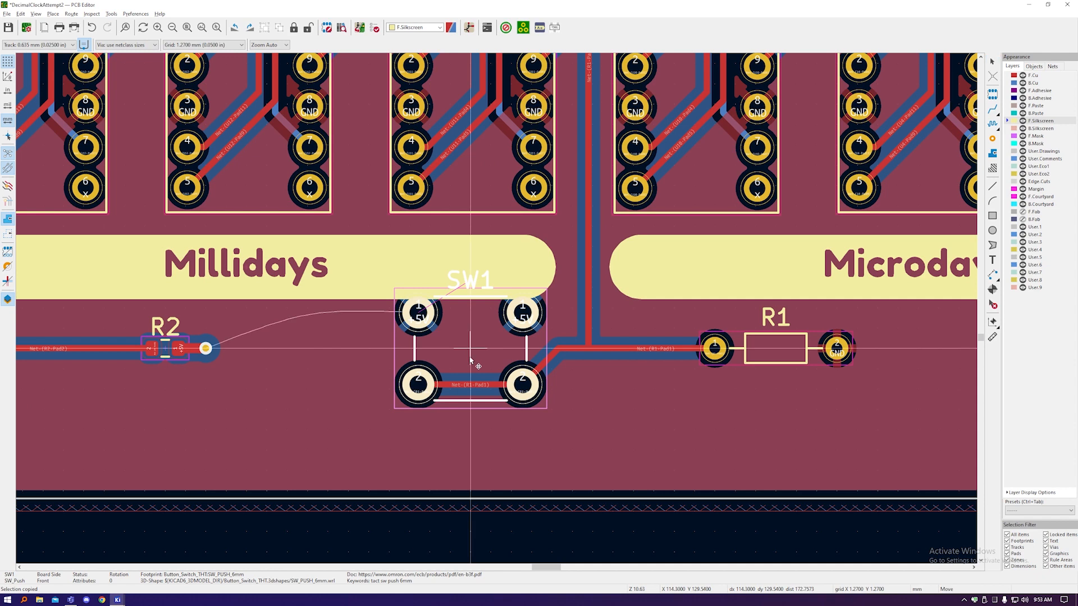
{"action": "left_click", "coordinate": [475, 392]}
Step: Realign the track between SW1's two lower pads with their new position and delete the old track segments to R1
{"action": "key", "text": "d"}
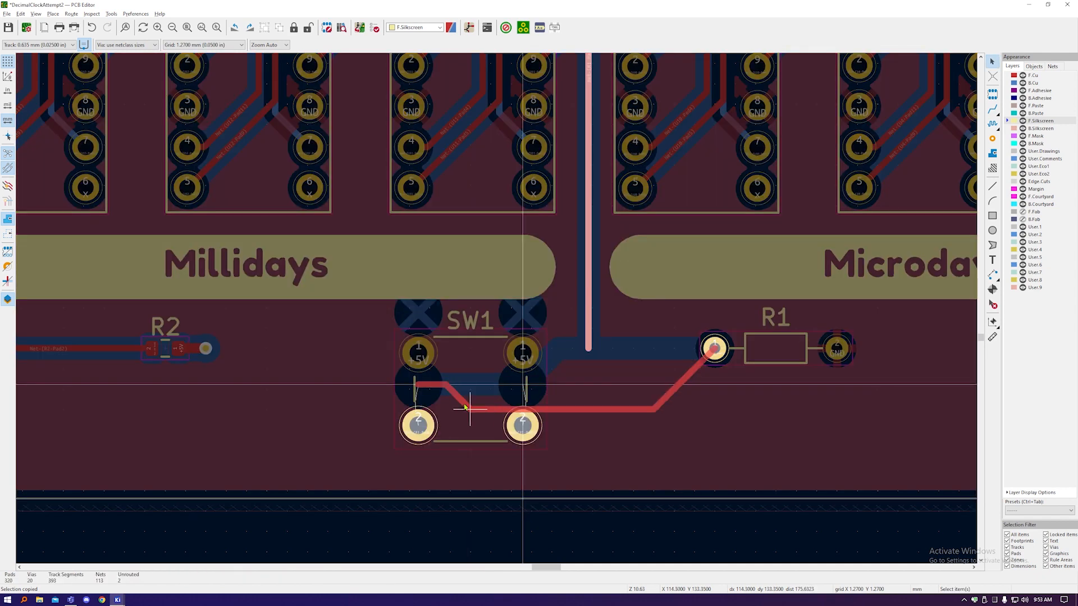
{"action": "left_click", "coordinate": [433, 422]}
{"action": "key", "text": "d"}
{"action": "left_click", "coordinate": [697, 396]}
{"action": "left_click", "coordinate": [550, 378]}
{"action": "key", "text": "Delete"}
{"action": "key", "text": "Delete"}
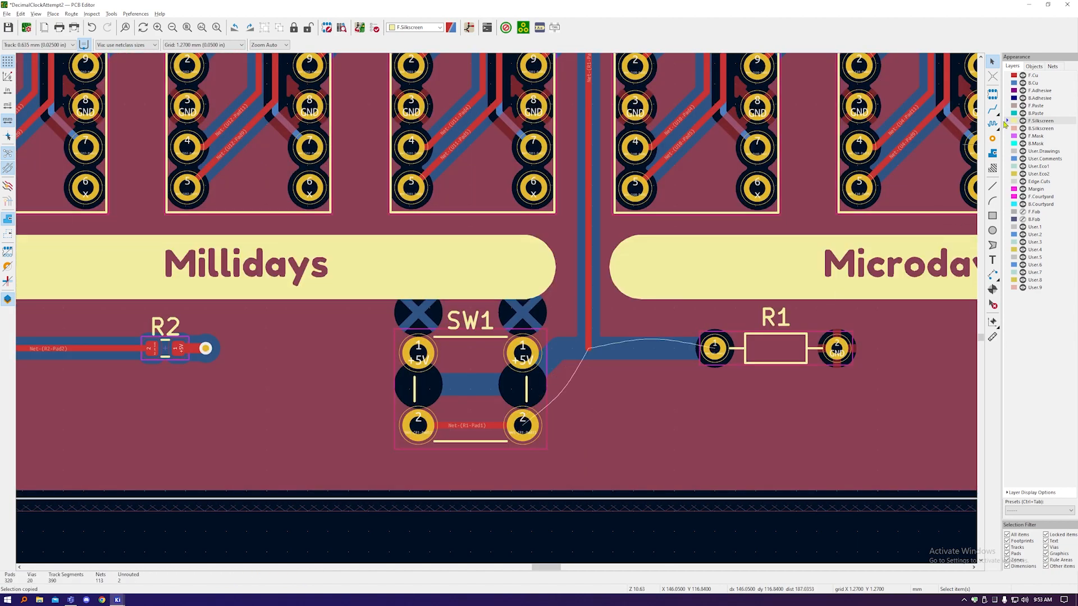
Step: Route a front copper track from SW1's lower-right pad 2 to R1's pad 1
{"action": "key", "text": "x"}
{"action": "right_click", "coordinate": [526, 428]}
{"action": "left_click", "coordinate": [547, 433]}
{"action": "left_click", "coordinate": [591, 357]}
{"action": "scroll", "coordinate": [592, 358], "scroll_direction": "up", "scroll_amount": 10}
{"action": "scroll", "coordinate": [584, 295], "scroll_direction": "down", "scroll_amount": 2}
{"action": "key", "text": "Escape"}
{"action": "key", "text": "d"}
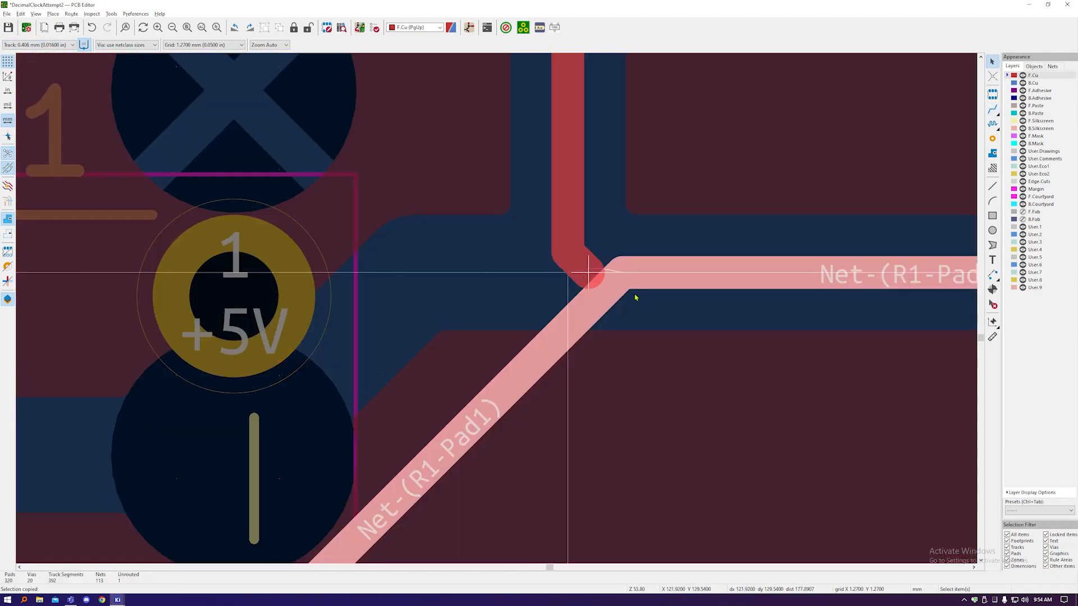
{"action": "key", "text": "Escape"}
{"action": "key", "text": "ctrl+z"}
{"action": "key", "text": "ctrl+z"}
Step: Set the grid to 0.254 mm and drag the vertical track's end onto the corner of the SW1 to R1 track
{"action": "scroll", "coordinate": [626, 219], "scroll_direction": "down", "scroll_amount": 1}
{"action": "key", "text": "n"}
{"action": "key", "text": "n"}
{"action": "key", "text": "n"}
{"action": "key", "text": "d"}
{"action": "left_click", "coordinate": [656, 252]}
{"action": "scroll", "coordinate": [655, 252], "scroll_direction": "down", "scroll_amount": 3}
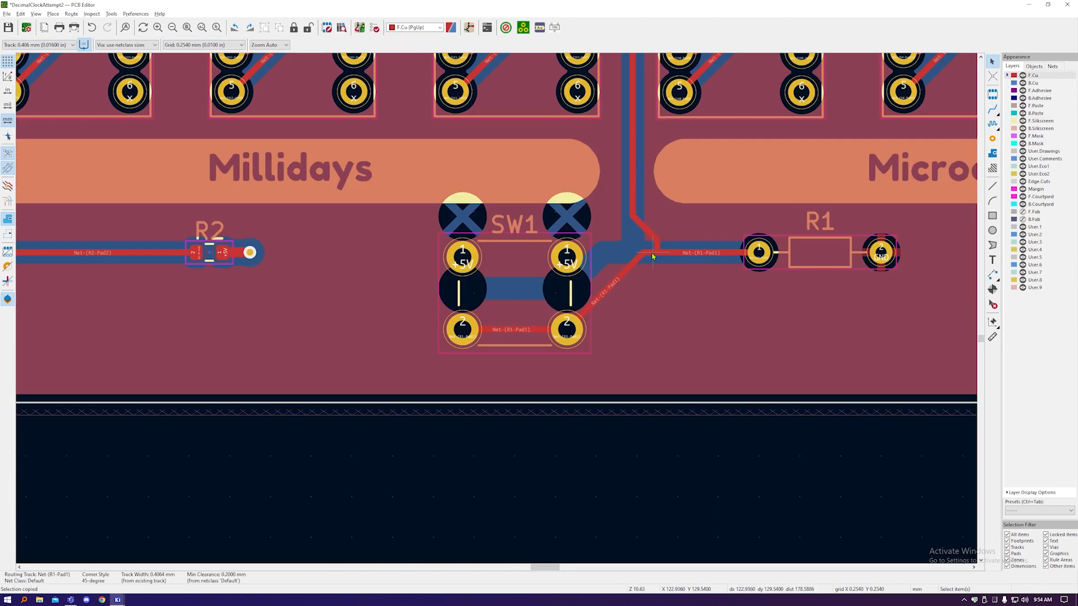
{"action": "scroll", "coordinate": [644, 241], "scroll_direction": "up", "scroll_amount": 1}
{"action": "key", "text": "d"}
{"action": "left_click", "coordinate": [663, 260]}
{"action": "scroll", "coordinate": [620, 285], "scroll_direction": "down", "scroll_amount": 3}
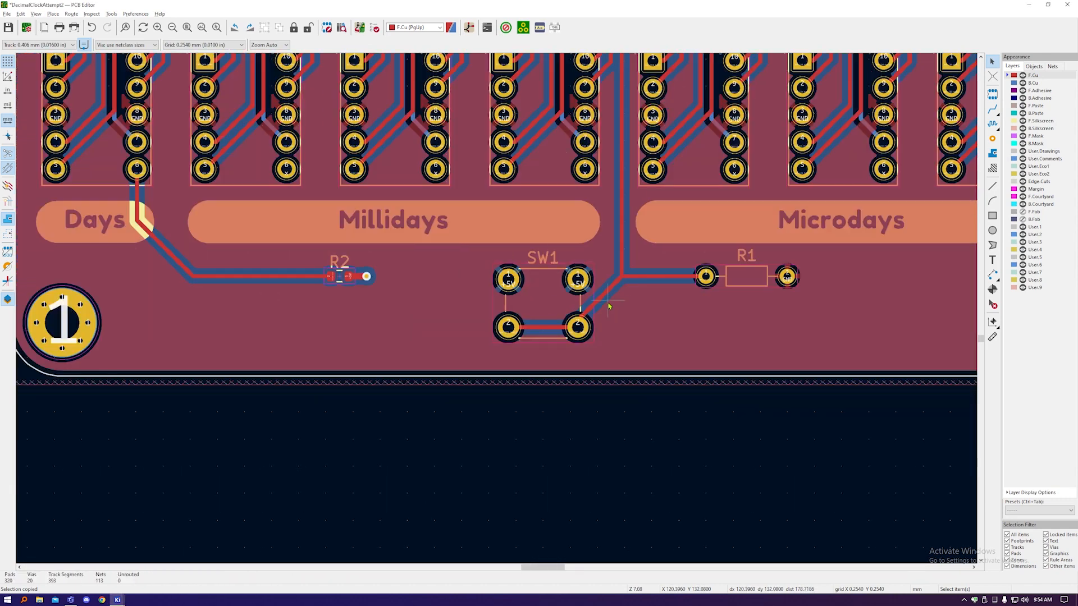
Step: Open the board in the 3D Viewer, show the through-hole and surface-mount component models, and examine the populated front side
{"action": "key", "text": "alt+3"}
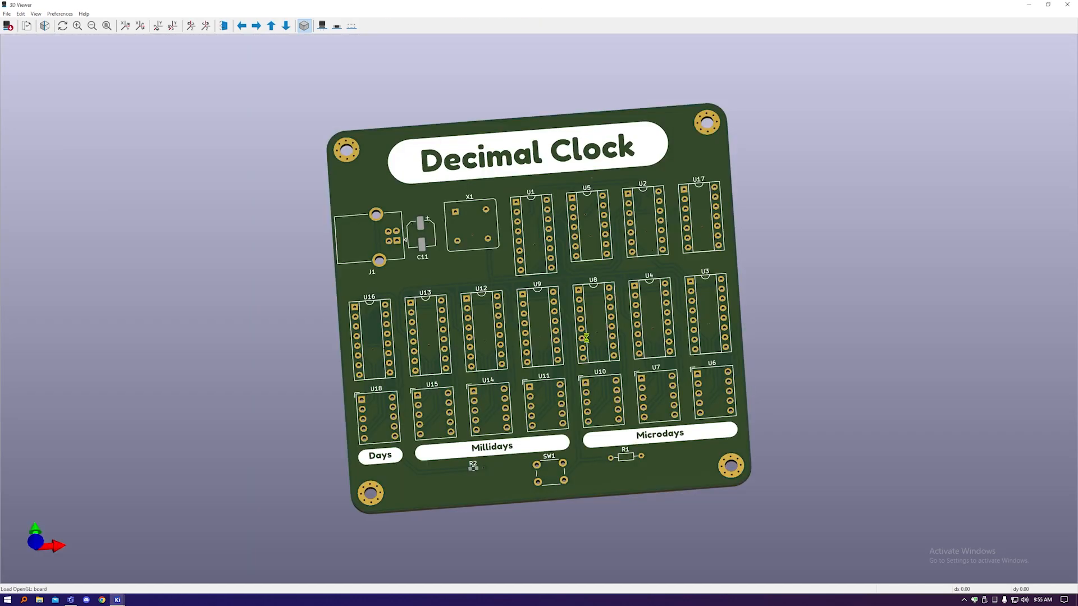
{"action": "mouse_move", "coordinate": [591, 524]}
{"action": "left_mouse_down"}
{"action": "mouse_move", "coordinate": [586, 549]}
{"action": "mouse_move", "coordinate": [589, 535]}
{"action": "left_mouse_up"}
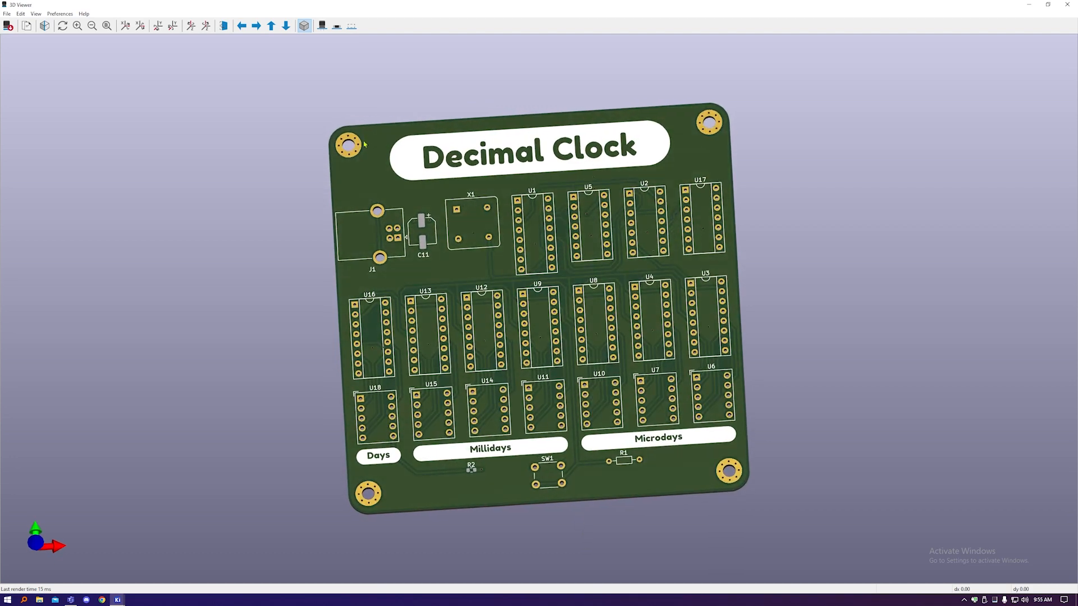
{"action": "left_click", "coordinate": [323, 27]}
{"action": "left_click", "coordinate": [337, 27]}
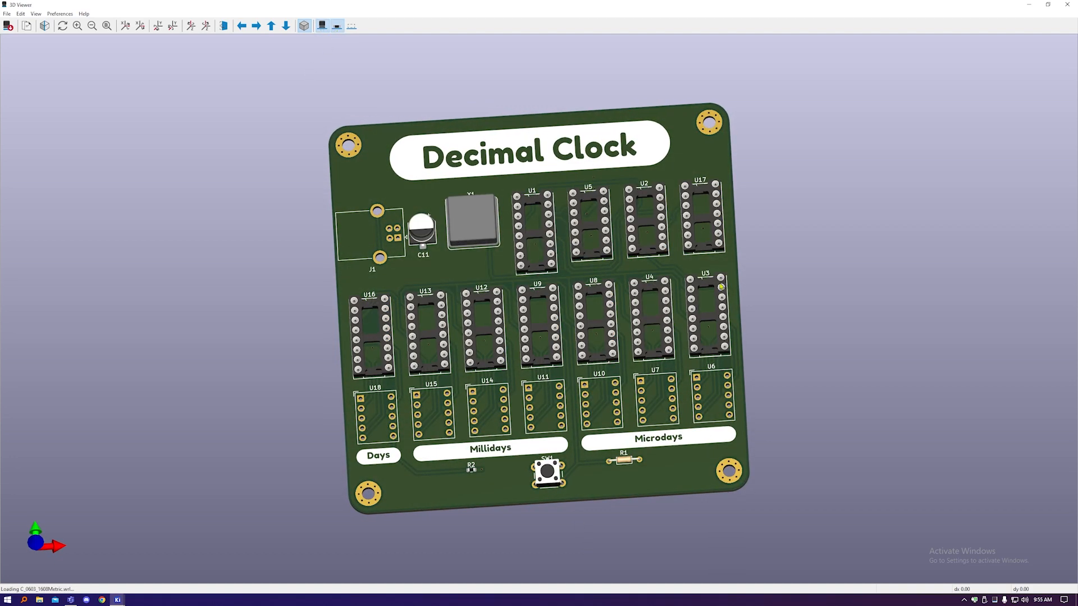
{"action": "left_click_drag", "start_coordinate": [720, 284], "coordinate": [772, 82]}
{"action": "mouse_move", "coordinate": [584, 331]}
{"action": "left_mouse_down"}
{"action": "mouse_move", "coordinate": [489, 273]}
{"action": "mouse_move", "coordinate": [539, 298]}
{"action": "mouse_move", "coordinate": [576, 291]}
{"action": "mouse_move", "coordinate": [582, 316]}
{"action": "left_mouse_up"}
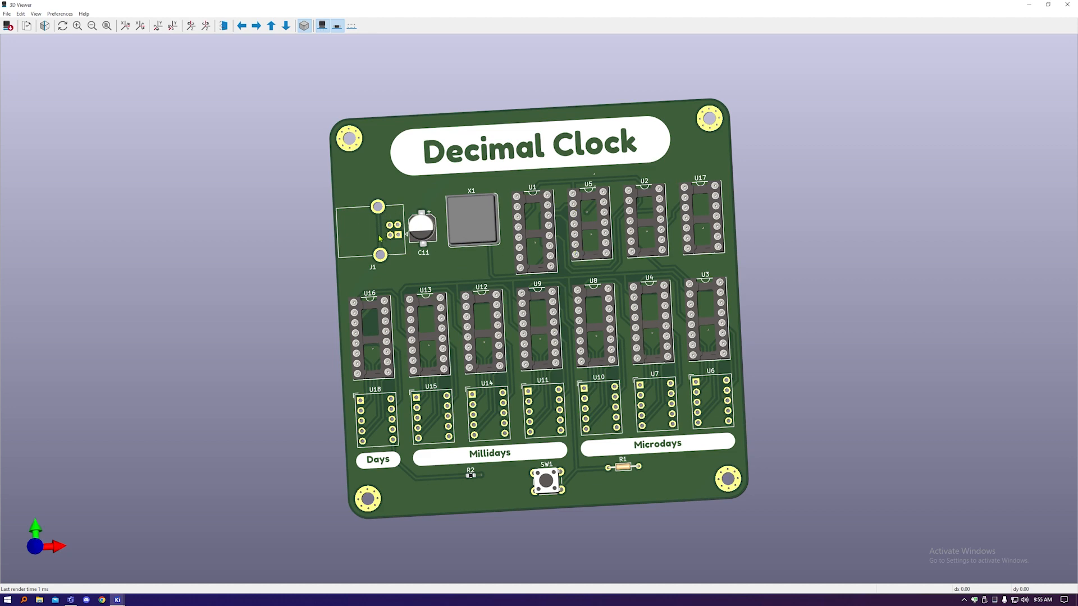
{"action": "scroll", "coordinate": [380, 239], "scroll_direction": "up", "scroll_amount": 2}
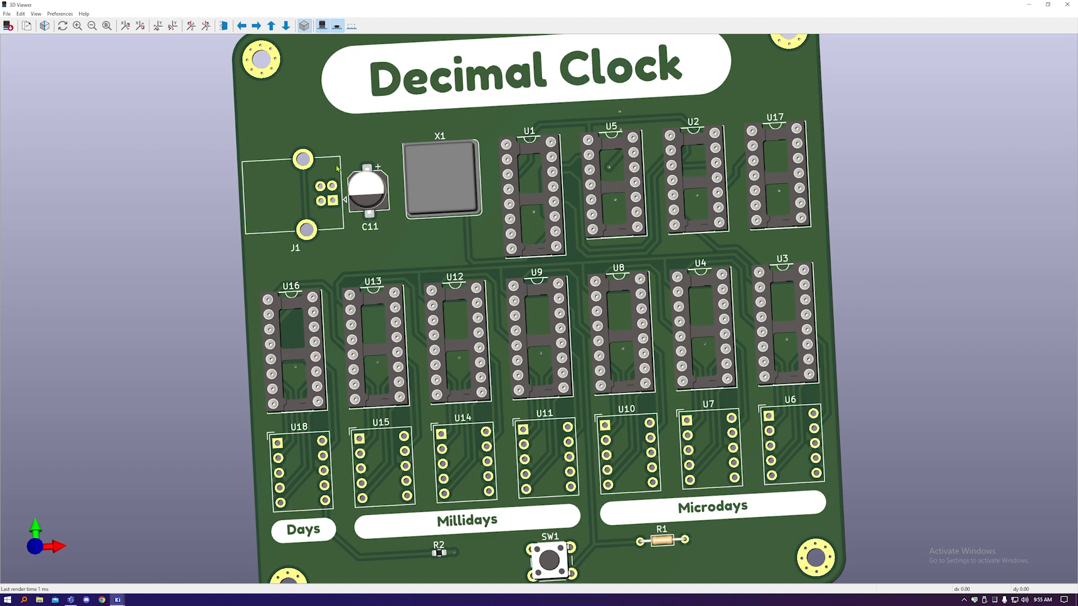
{"action": "scroll", "coordinate": [486, 440], "scroll_direction": "down", "scroll_amount": 2}
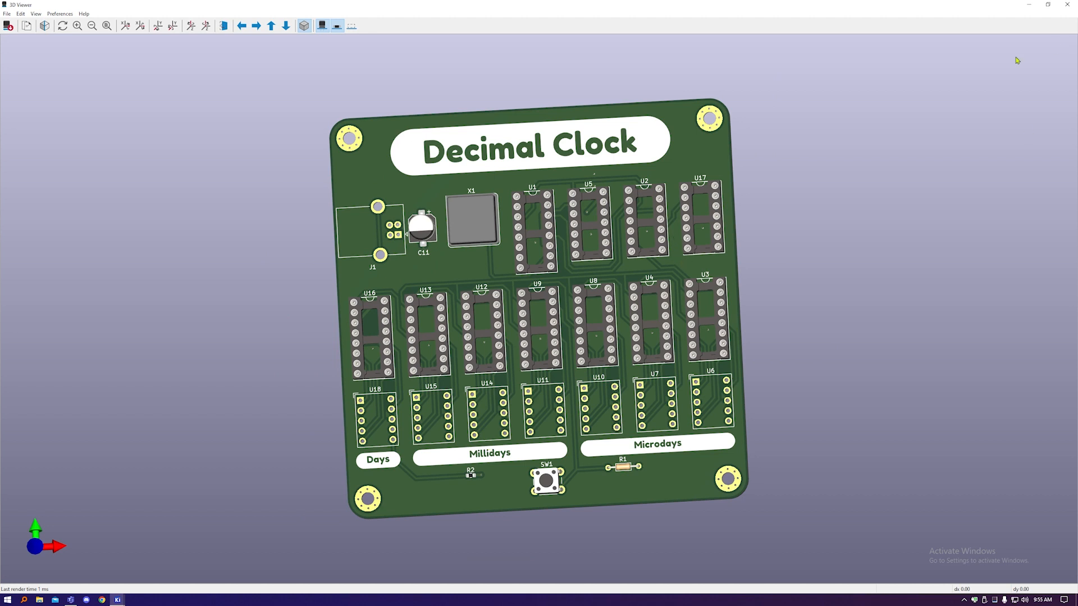
{"action": "left_click", "coordinate": [1067, 5]}
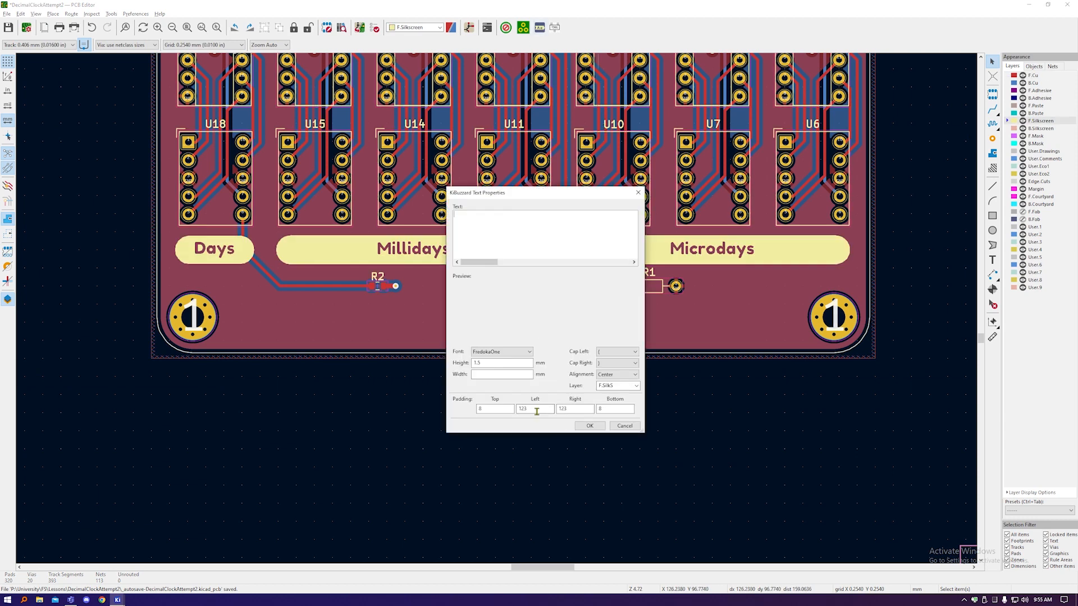
Step: Create a KiBuzzard label reading "SMD" and place it centred below resistor R2
{"action": "type", "text": "SMD"}
{"action": "key", "text": "Return"}
{"action": "left_click", "coordinate": [386, 313]}
Step: Duplicate the SMD label level below resistor R1 and change the copy's text to "THT"
{"action": "key", "text": "ctrl+d"}
{"action": "left_click", "coordinate": [653, 313]}
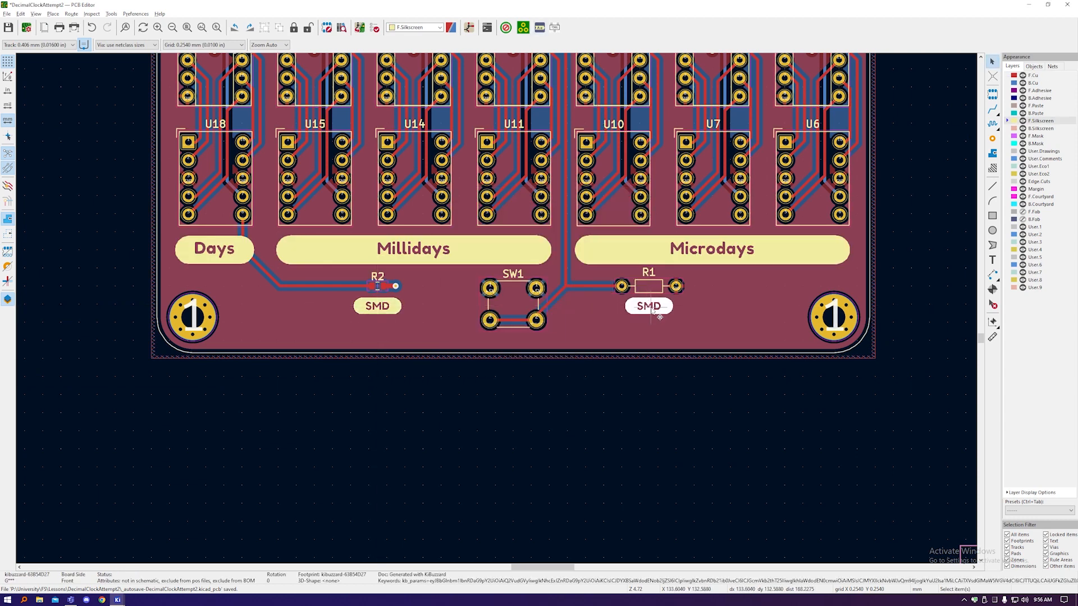
{"action": "double_click", "coordinate": [646, 306]}
{"action": "type", "text": "THT"}
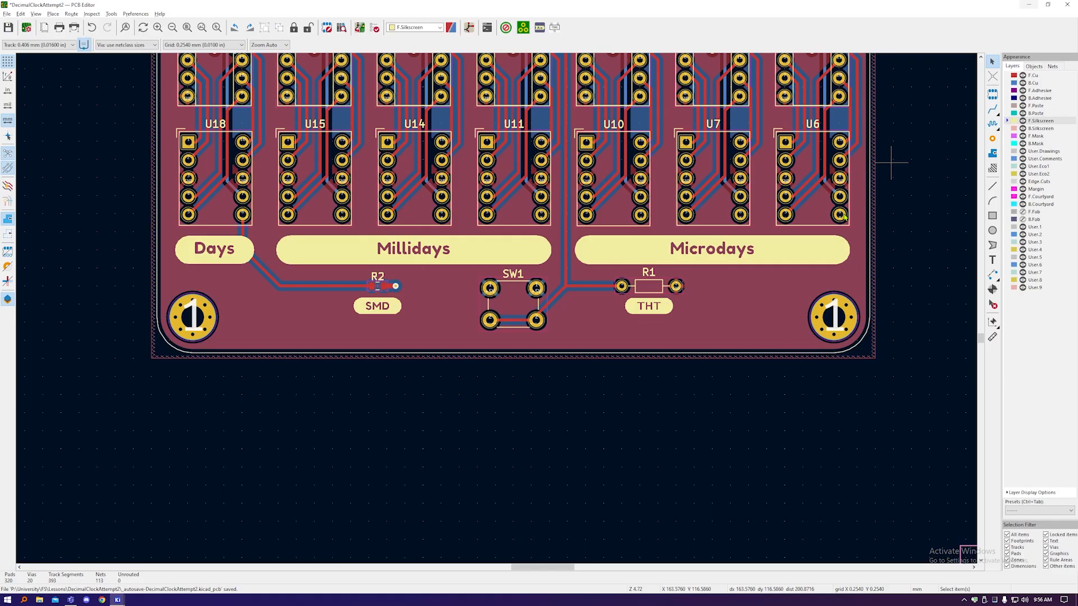
Step: Shift SW1 and its tracks slightly up and add a duplicate of the THT label beneath it, reading "Reset"
{"action": "key", "text": "ctrl+d"}
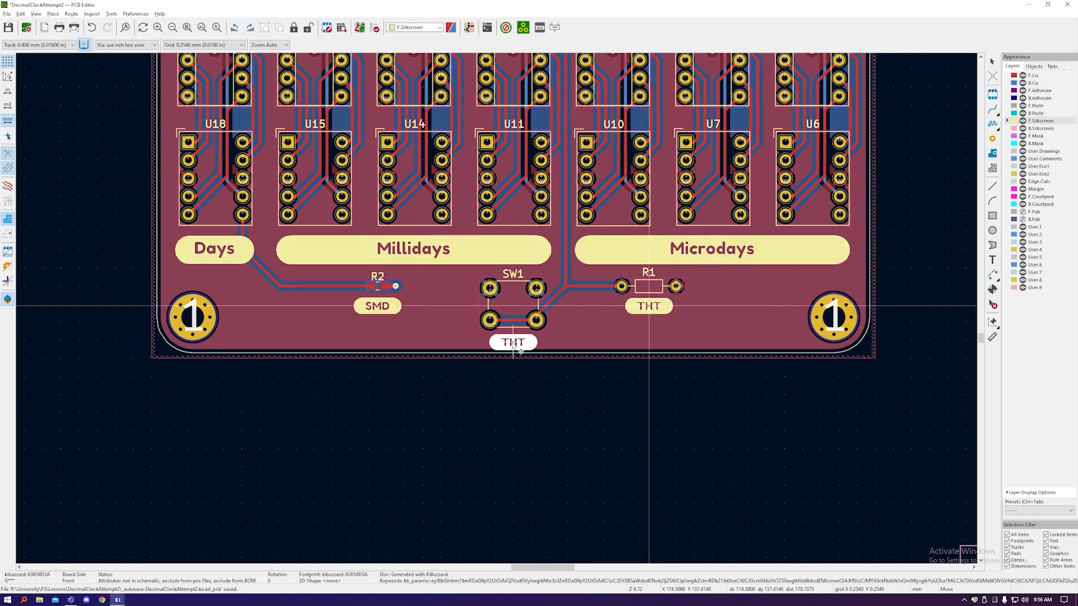
{"action": "left_click", "coordinate": [511, 342]}
{"action": "scroll", "coordinate": [507, 375], "scroll_direction": "up", "scroll_amount": 2}
{"action": "key", "text": "Delete"}
{"action": "key", "text": "x"}
{"action": "left_click", "coordinate": [564, 313]}
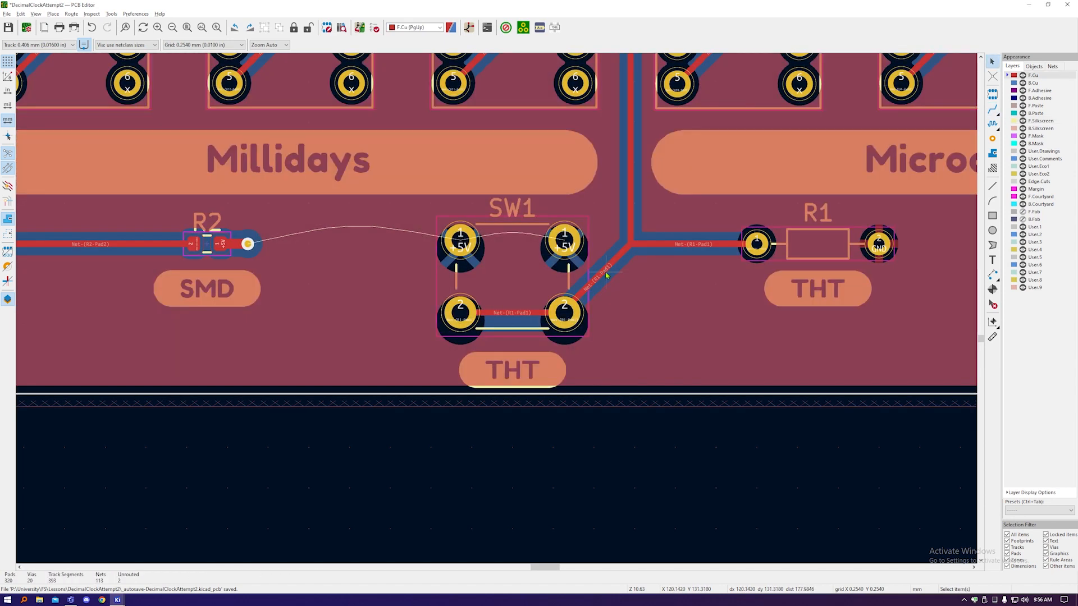
{"action": "left_click", "coordinate": [564, 313]}
{"action": "key", "text": "Escape"}
{"action": "key", "text": "Delete"}
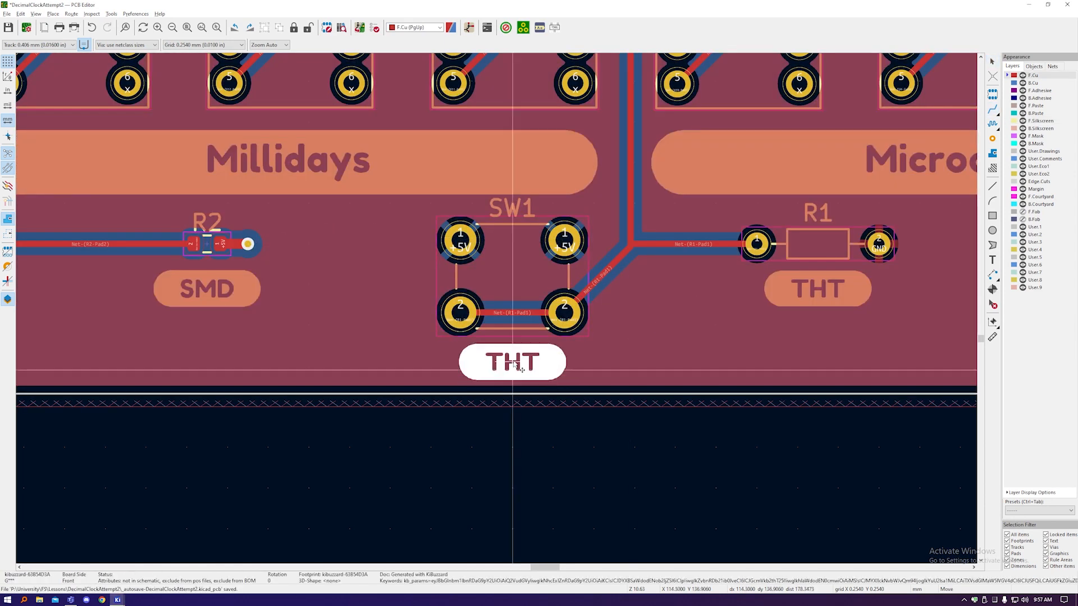
{"action": "type", "text": "Res"}
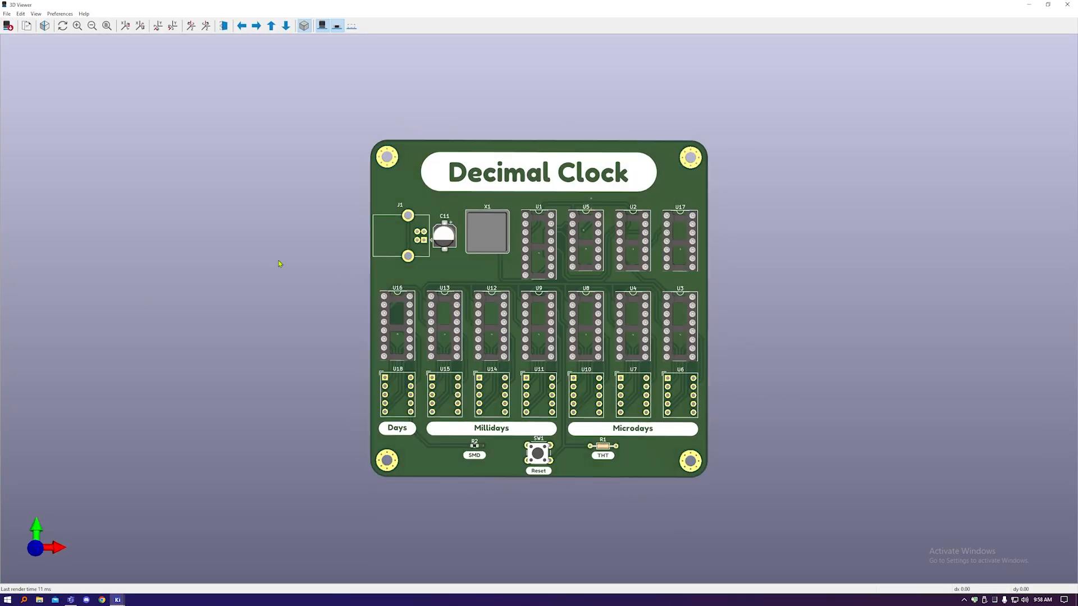
Step: Examine the labelled board at an angle in the 3D Viewer and look over the complete PCB layout
{"action": "left_click_drag", "start_coordinate": [281, 260], "coordinate": [613, 354]}
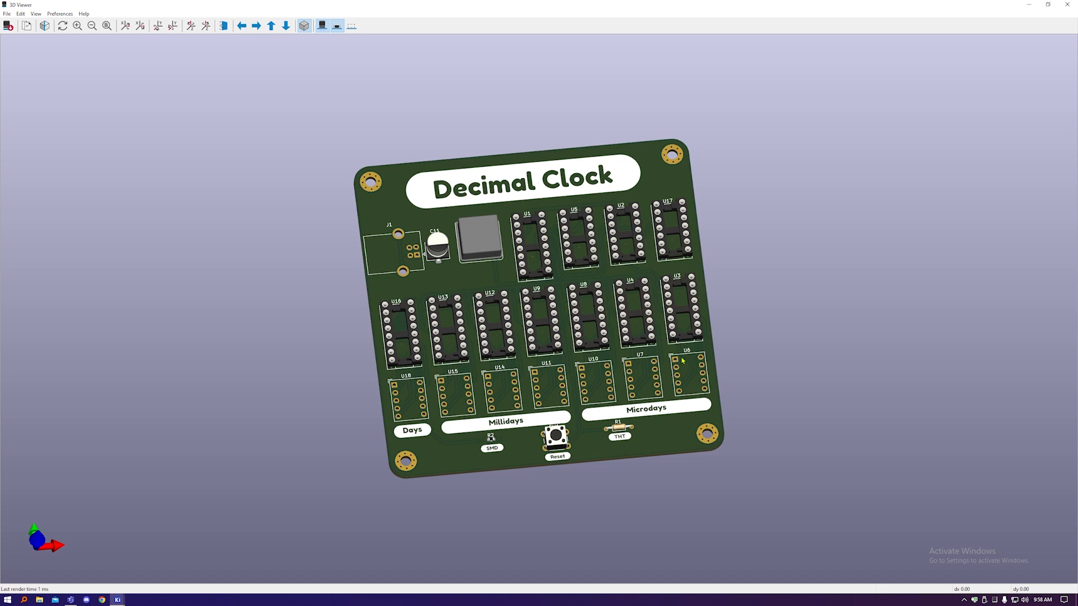
{"action": "left_click", "coordinate": [1028, 5]}
{"action": "scroll", "coordinate": [89, 286], "scroll_direction": "down", "scroll_amount": 3}
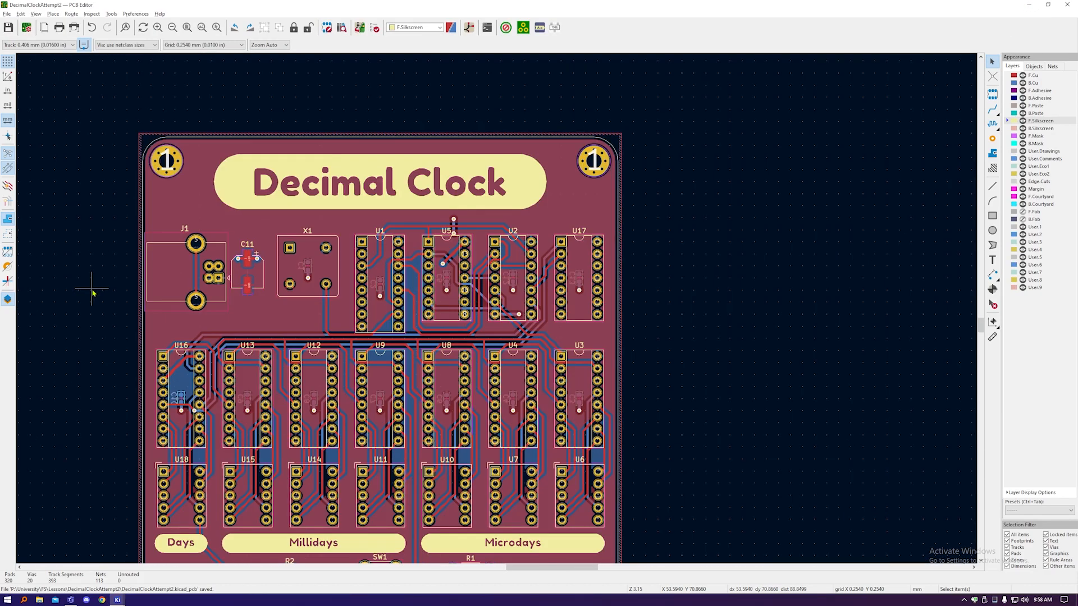
{"action": "scroll", "coordinate": [587, 79], "scroll_direction": "down", "scroll_amount": 1}
{"action": "scroll", "coordinate": [414, 267], "scroll_direction": "up", "scroll_amount": 1}
{"action": "scroll", "coordinate": [396, 189], "scroll_direction": "up", "scroll_amount": 1}
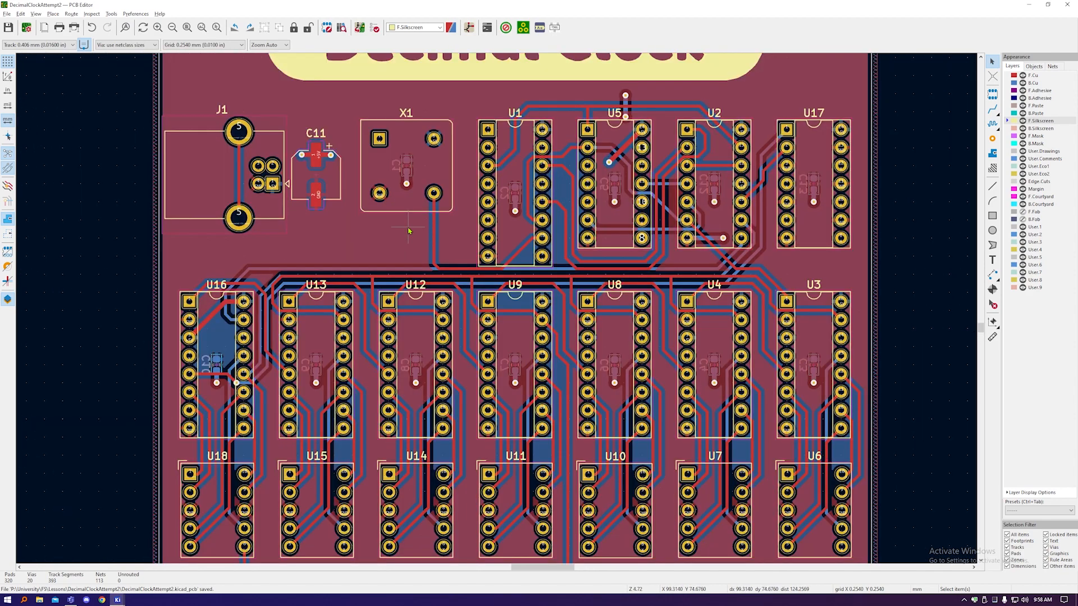
{"action": "scroll", "coordinate": [409, 230], "scroll_direction": "down", "scroll_amount": 1}
{"action": "scroll", "coordinate": [409, 230], "scroll_direction": "down", "scroll_amount": 1}
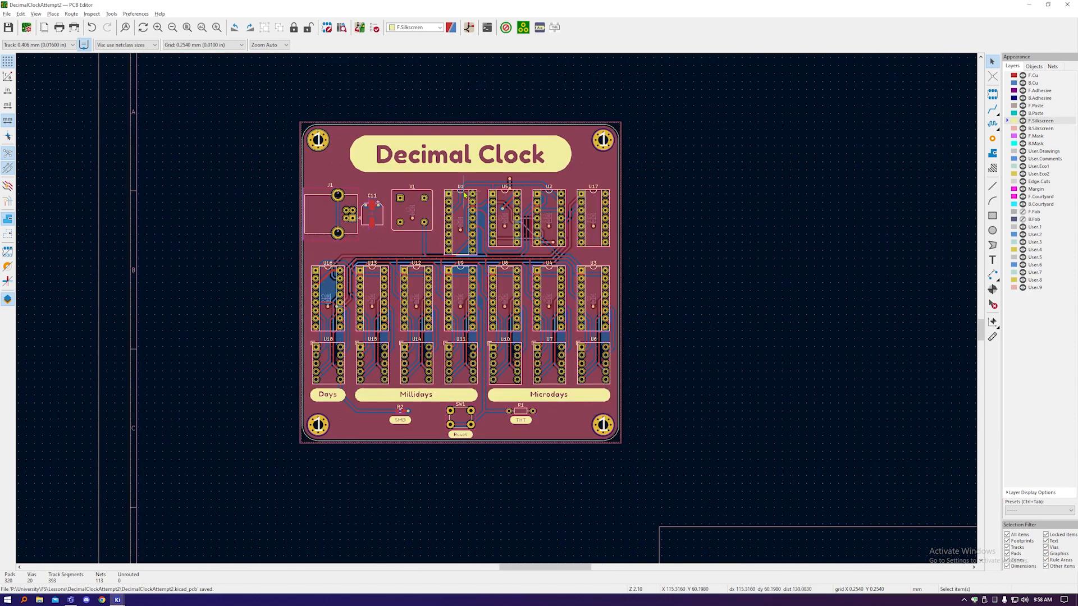
{"action": "scroll", "coordinate": [461, 204], "scroll_direction": "up", "scroll_amount": 1}
{"action": "scroll", "coordinate": [459, 221], "scroll_direction": "down", "scroll_amount": 1}
{"action": "scroll", "coordinate": [459, 221], "scroll_direction": "up", "scroll_amount": 1}
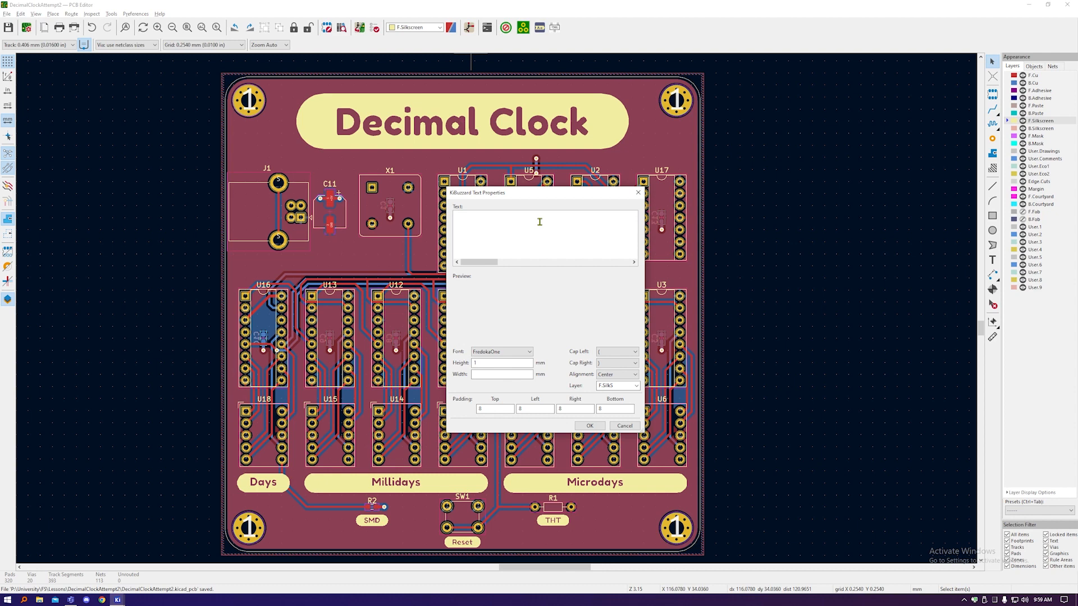
Step: Enter "Decimal Clock" as the first line of a new KiBuzzard label
{"action": "type", "text": "Demica"}
{"action": "key", "text": "BackSpace"}
{"action": "key", "text": "BackSpace"}
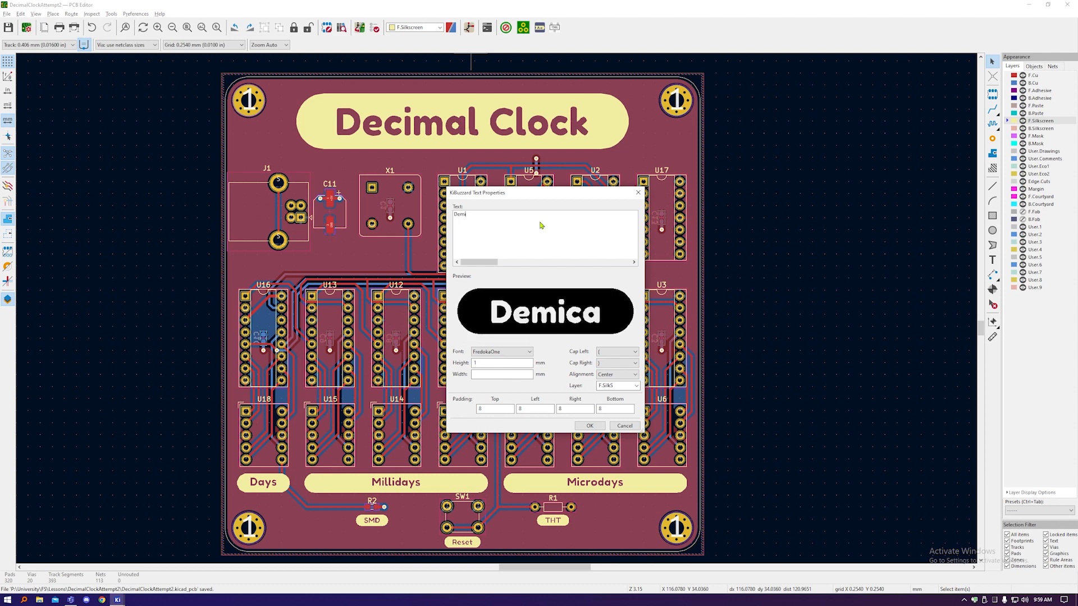
{"action": "key", "text": "BackSpace"}
{"action": "key", "text": "BackSpace"}
{"action": "type", "text": "cim"}
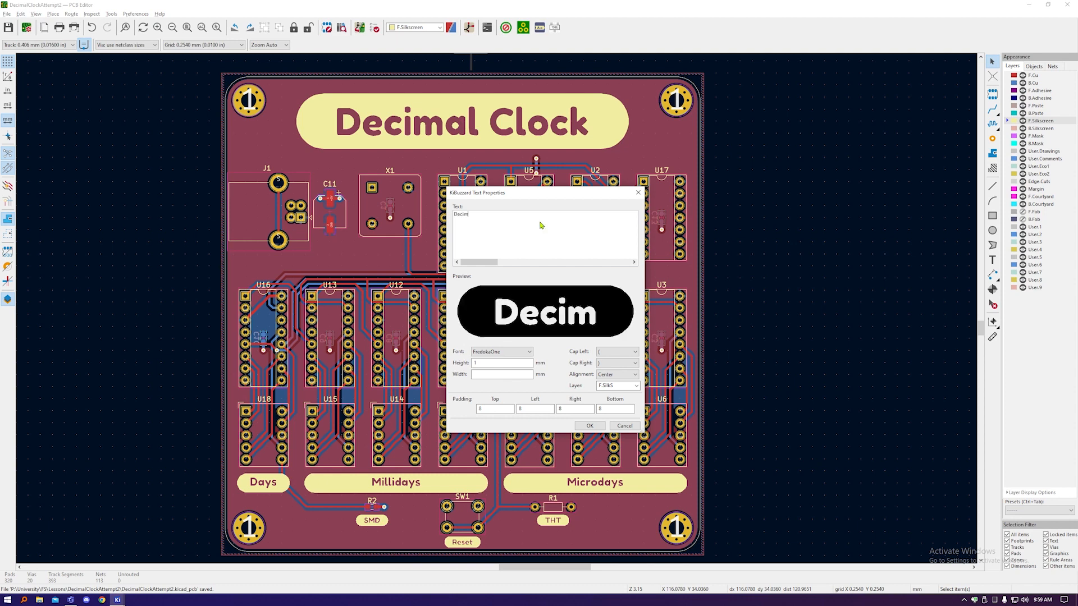
{"action": "type", "text": "al cCl"}
{"action": "key", "text": "BackSpace"}
{"action": "type", "text": "Clo"}
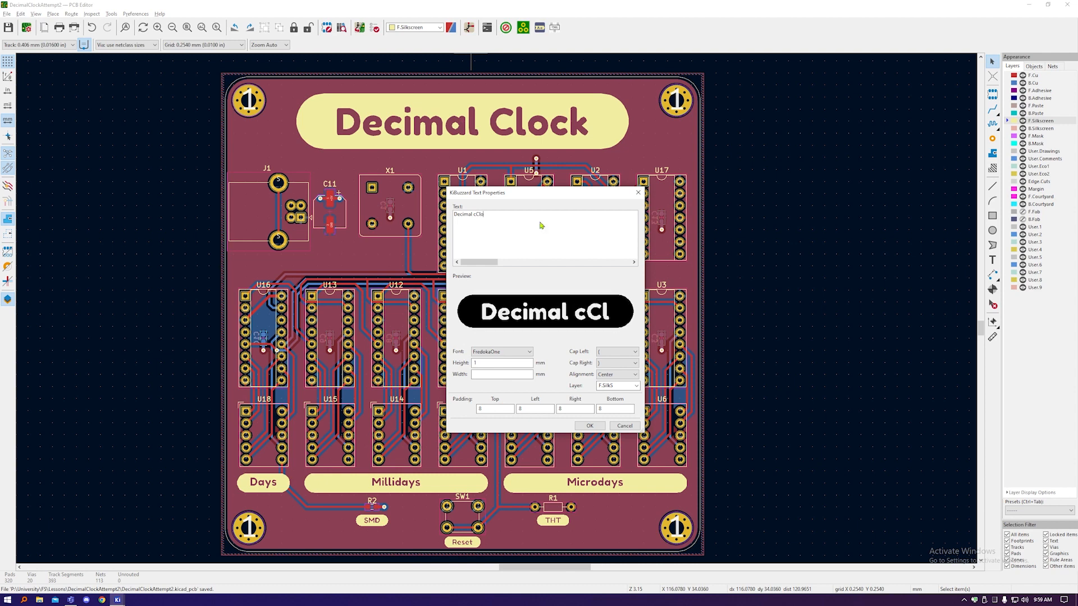
{"action": "type", "text": "c"}
{"action": "key", "text": "BackSpace"}
{"action": "key", "text": "BackSpace"}
{"action": "key", "text": "BackSpace"}
{"action": "key", "text": "BackSpace"}
{"action": "key", "text": "BackSpace"}
{"action": "type", "text": "C"}
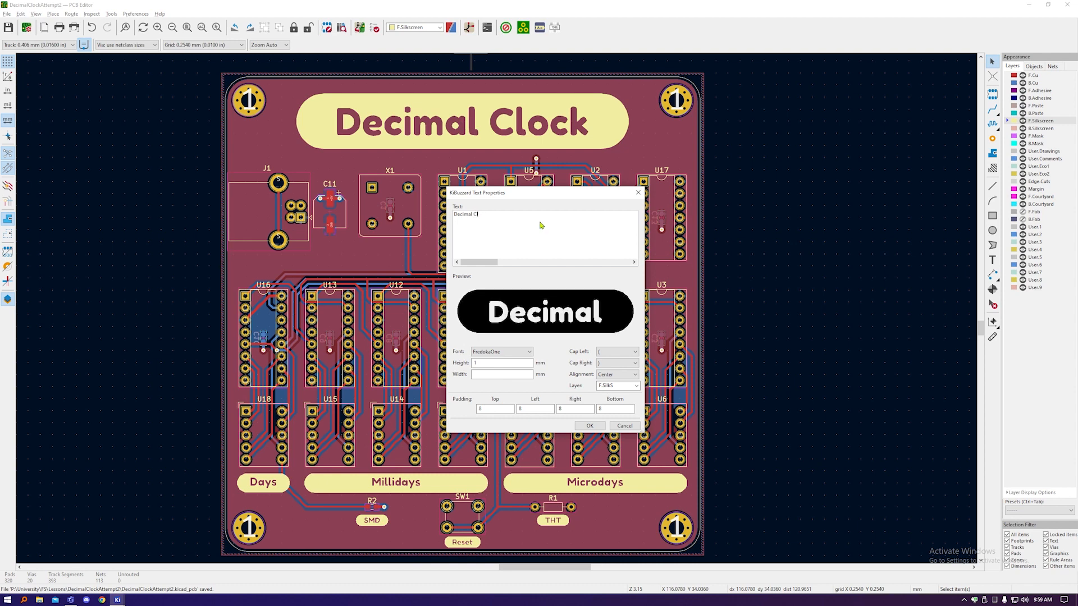
{"action": "type", "text": "lock"}
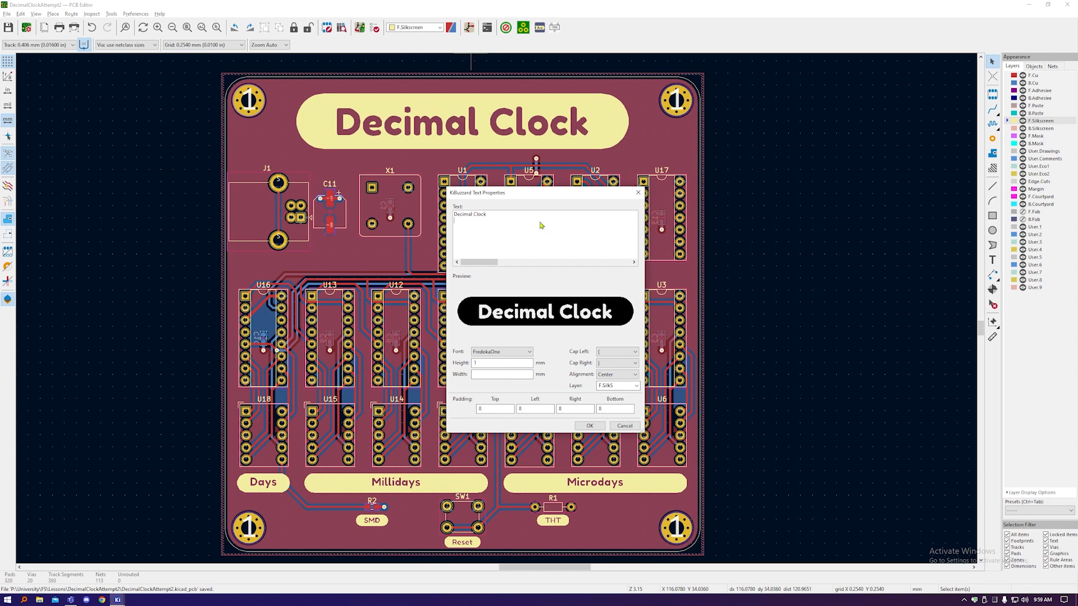
Step: Add a second line with the © symbol and the author's full name, and a third line reading "UoN-FS 2022"
{"action": "key", "text": "Return"}
{"action": "type", "text": "©F"}
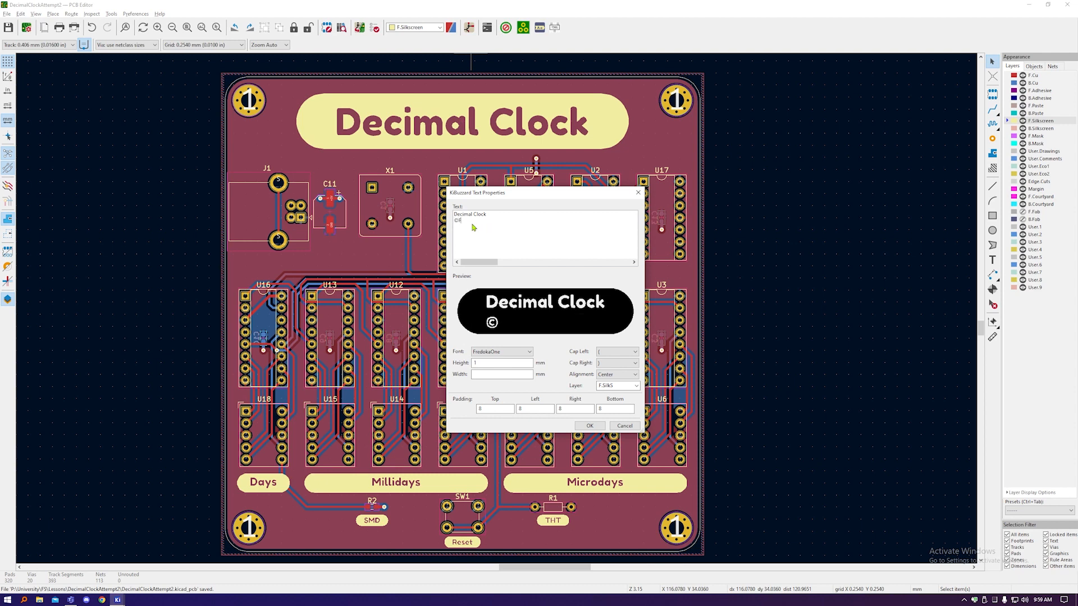
{"action": "type", "text": "red Dally "}
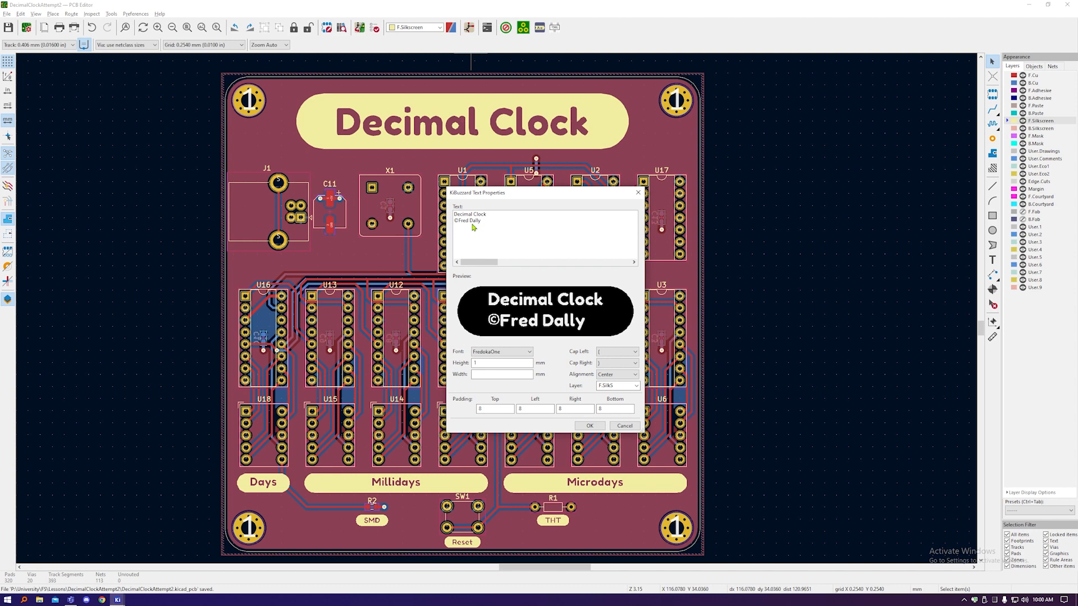
{"action": "type", "text": "2022"}
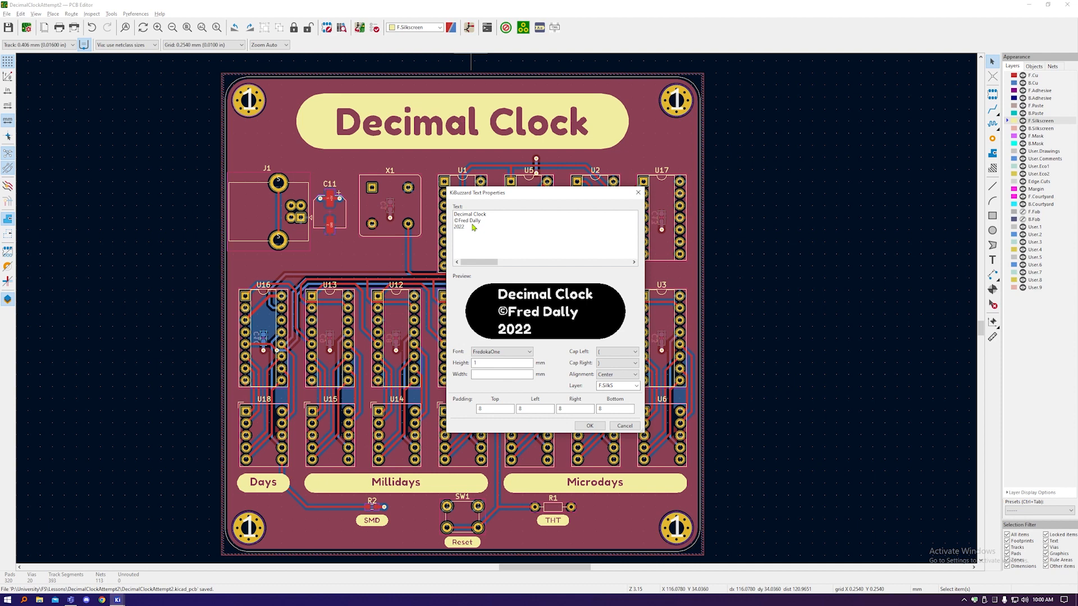
{"action": "key", "text": "Home"}
{"action": "type", "text": "UoN-FS"}
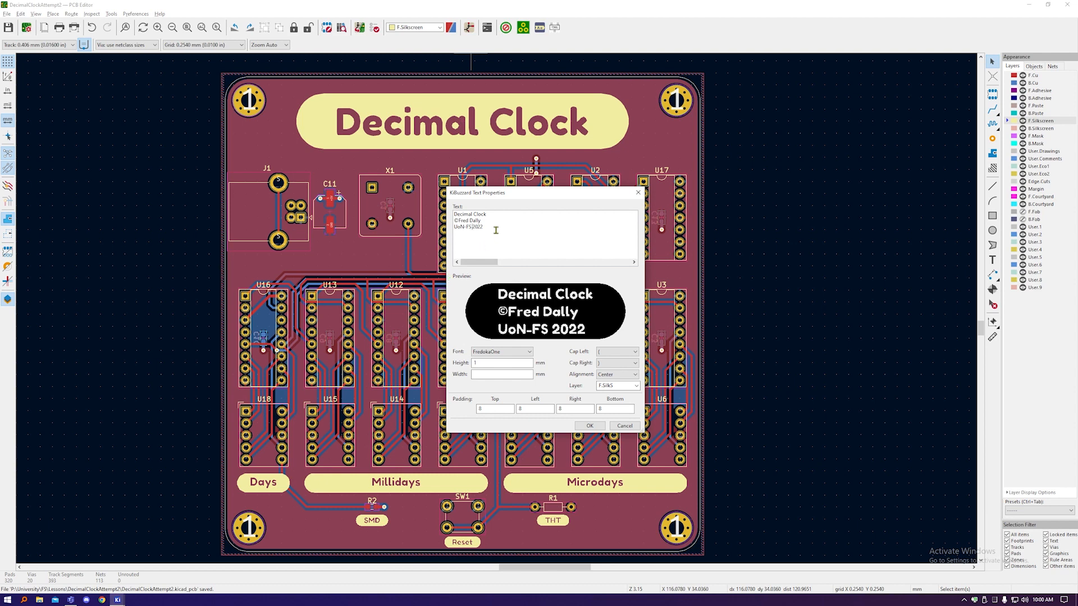
Step: Change the year in the label's third line to 2023 and place the label in the gap below C11 and X1
{"action": "key", "text": "ctrl+a"}
{"action": "left_click", "coordinate": [513, 231]}
{"action": "key", "text": "BackSpace"}
{"action": "type", "text": "3"}
{"action": "left_click", "coordinate": [597, 429]}
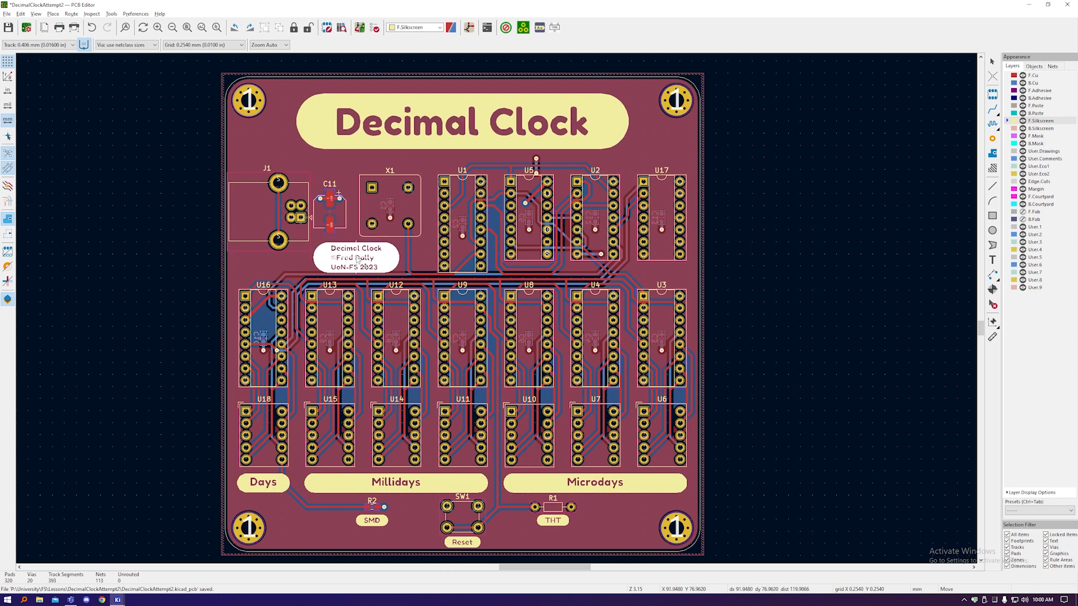
{"action": "left_click", "coordinate": [358, 260]}
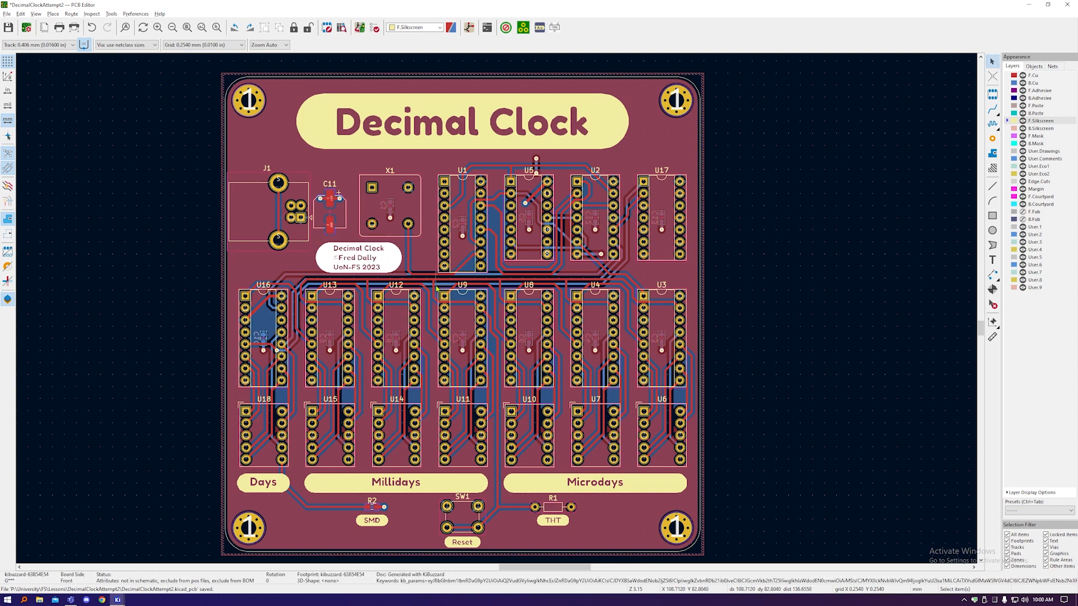
Step: Check the three-line label in the 3D Viewer and nudge it slightly towards J1
{"action": "key", "text": "alt+3"}
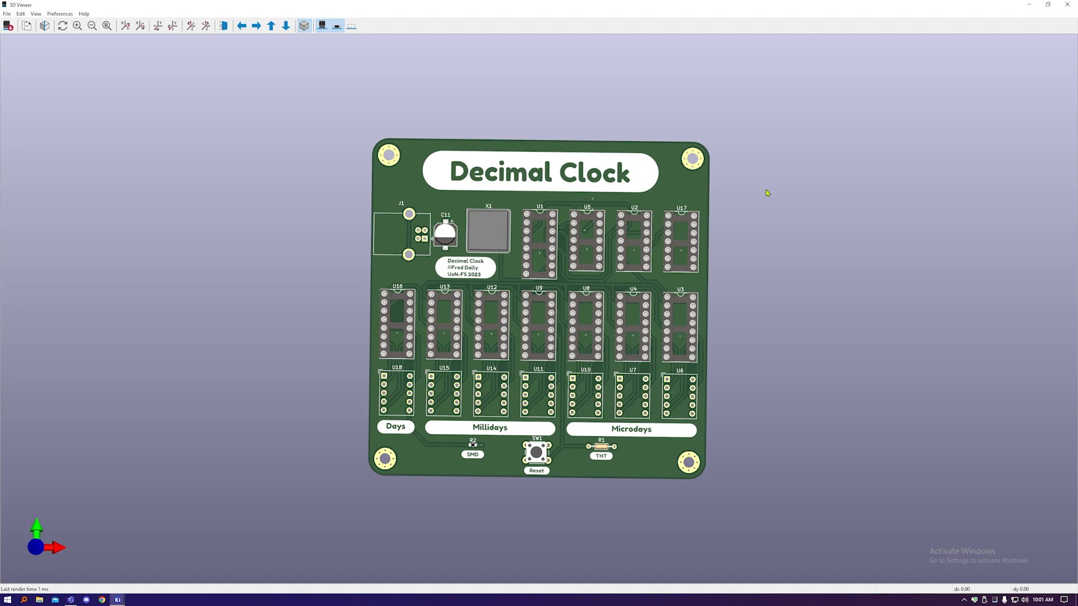
{"action": "left_click", "coordinate": [1030, 5]}
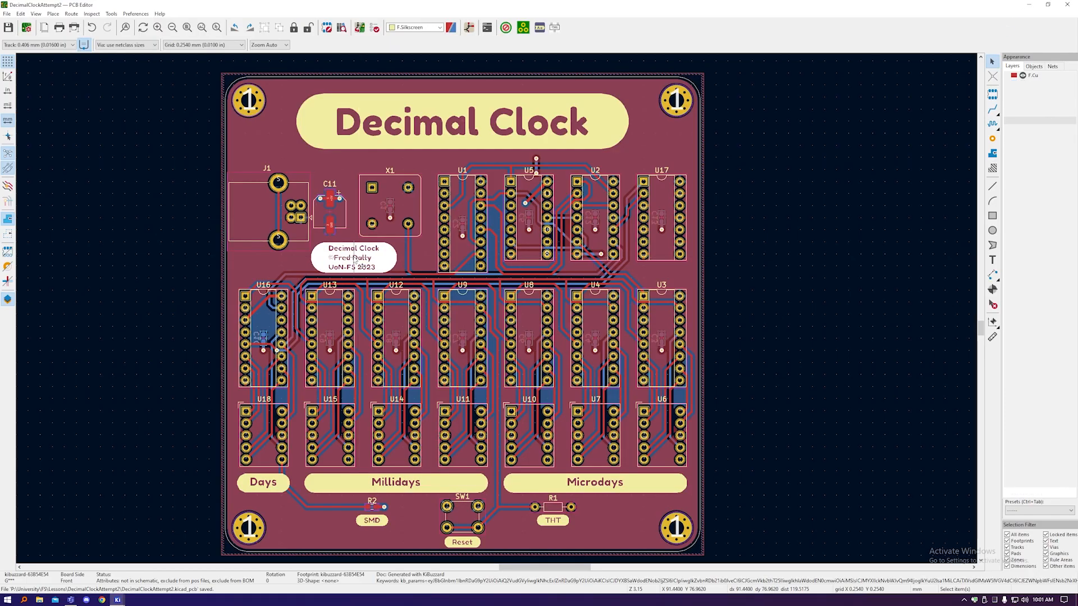
{"action": "key", "text": "alt+3"}
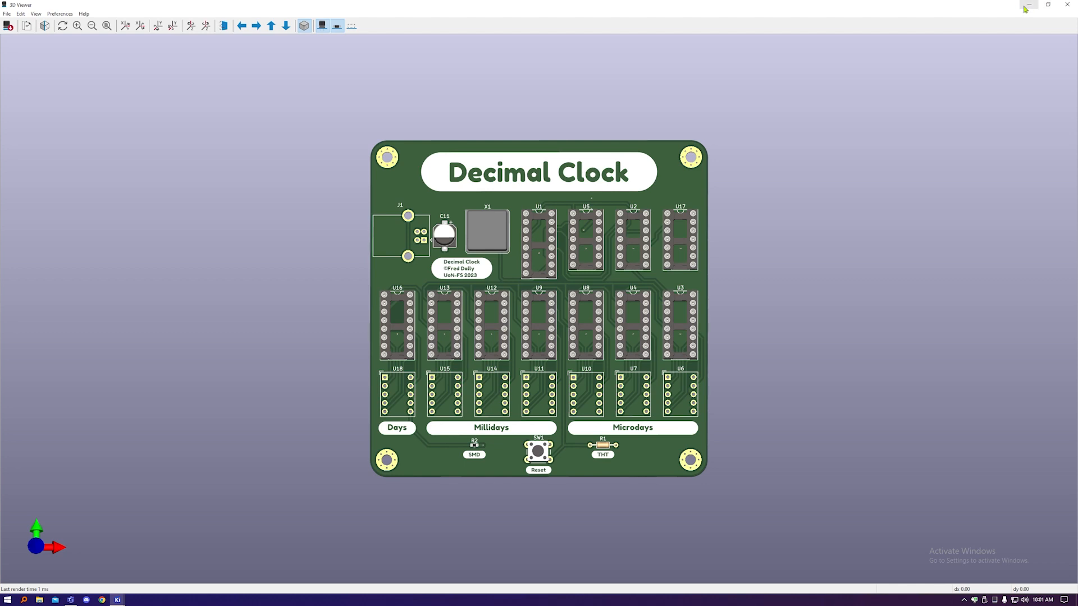
{"action": "left_click", "coordinate": [1025, 8]}
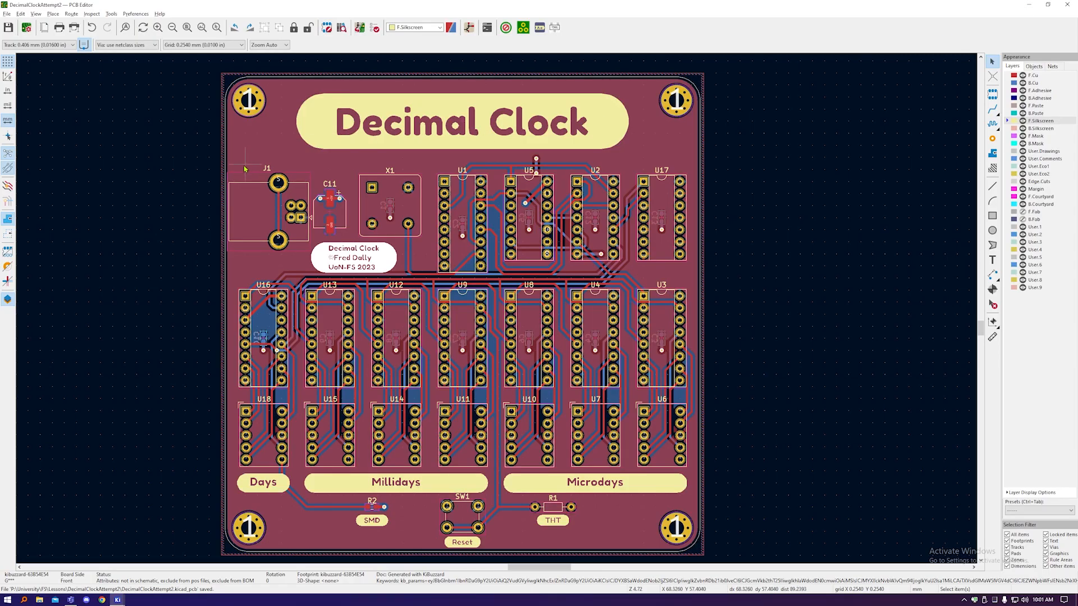
Step: Move the J1 reference text closer to the connector's outline and check the board in the 3D Viewer
{"action": "scroll", "coordinate": [249, 177], "scroll_direction": "up", "scroll_amount": 5}
{"action": "left_click", "coordinate": [354, 174]}
{"action": "left_click_drag", "start_coordinate": [357, 178], "coordinate": [312, 229]}
{"action": "scroll", "coordinate": [311, 229], "scroll_direction": "down", "scroll_amount": 3}
{"action": "key", "text": "alt+3"}
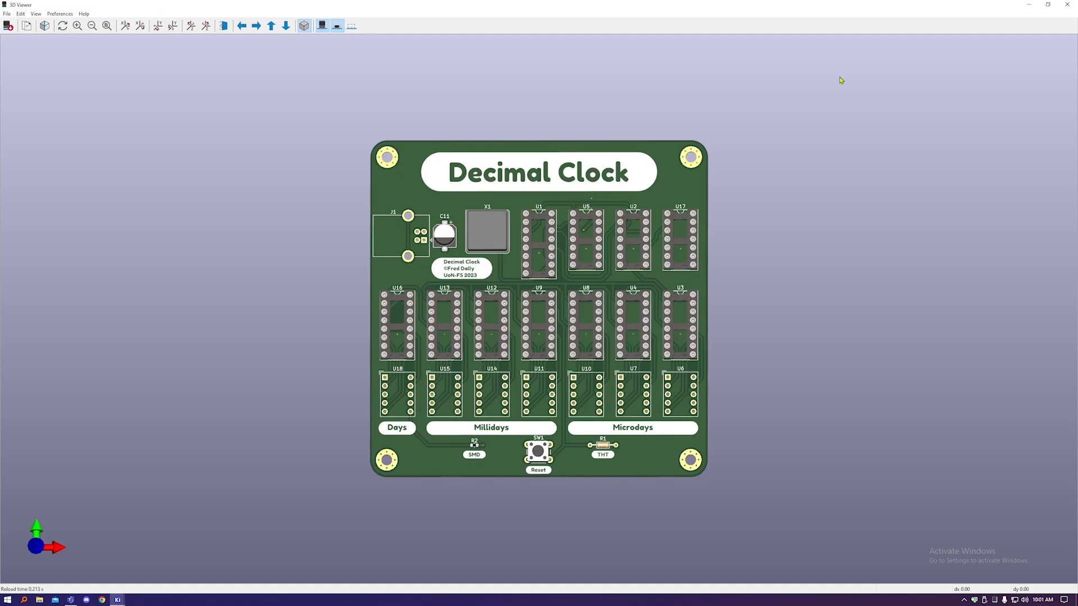
{"action": "left_click", "coordinate": [1025, 8]}
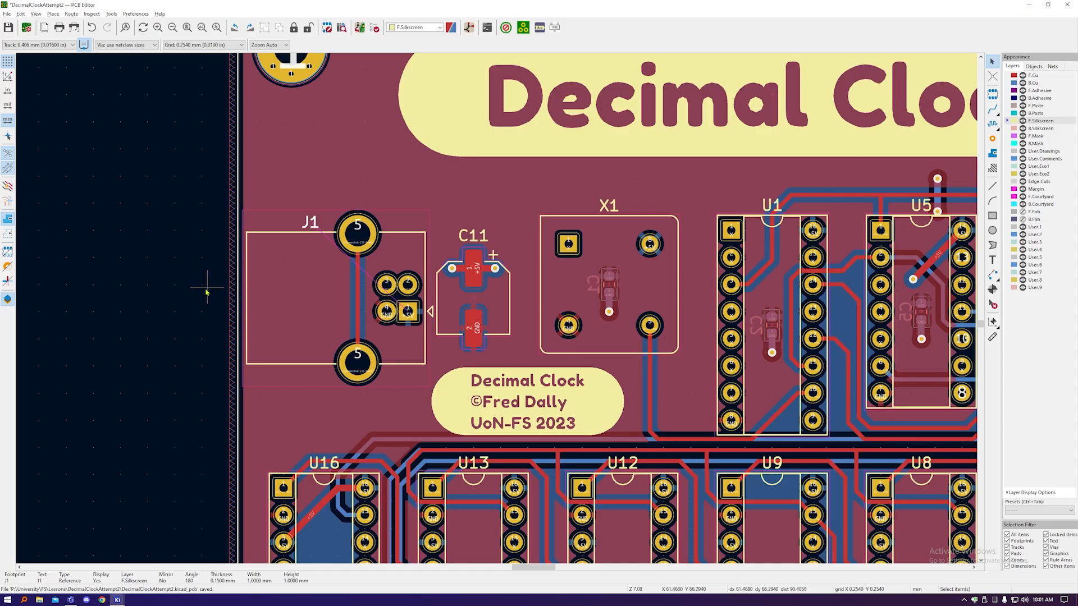
Step: Add the text "JLCJLCJLCJLC" on F.Silkscreen and place it inside the J1 connector outline
{"action": "scroll", "coordinate": [196, 251], "scroll_direction": "down", "scroll_amount": 2}
{"action": "middle_click_drag", "start_coordinate": [290, 240], "coordinate": [321, 193]}
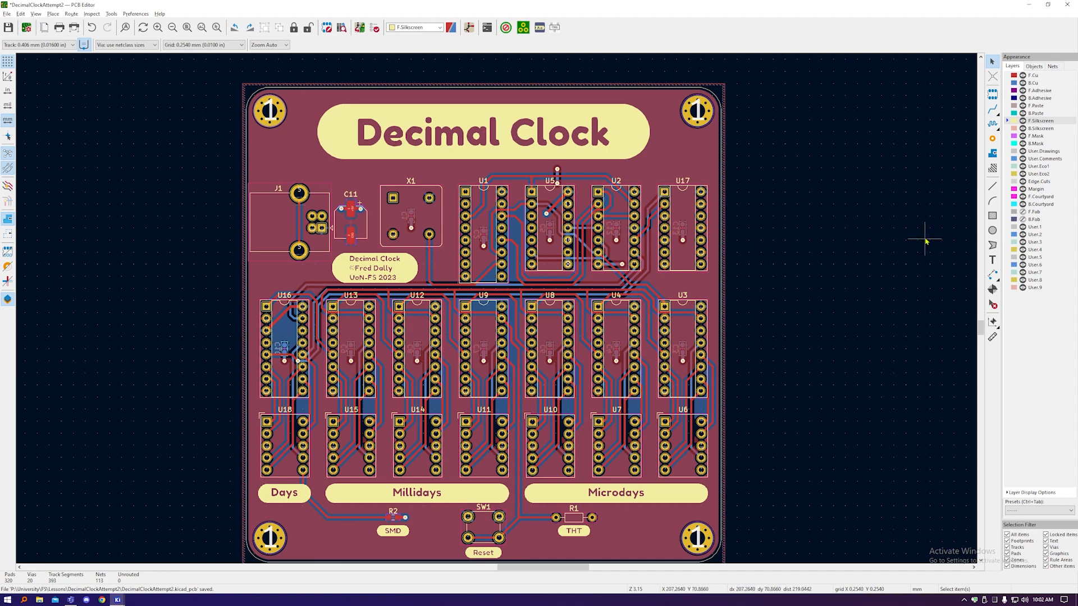
{"action": "left_click", "coordinate": [993, 260]}
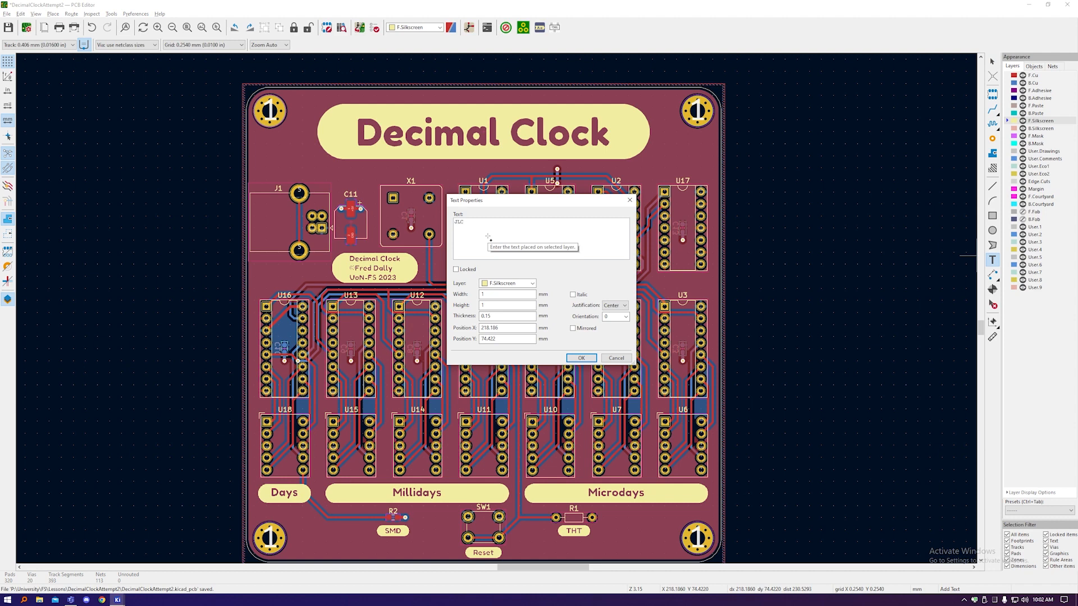
{"action": "type", "text": "JLCJLCJLCJLC"}
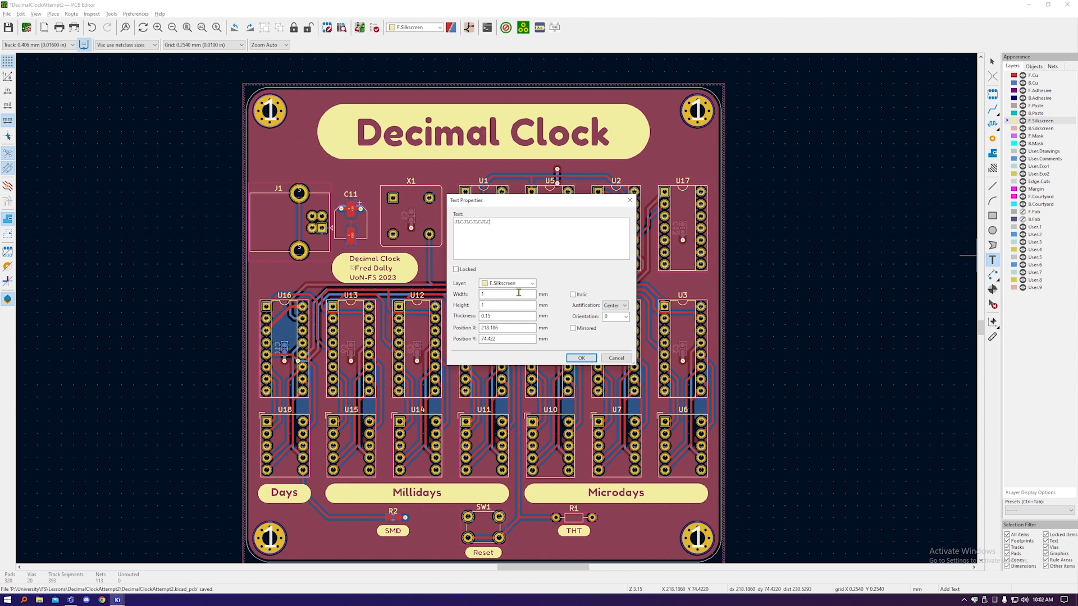
{"action": "left_click", "coordinate": [582, 358]}
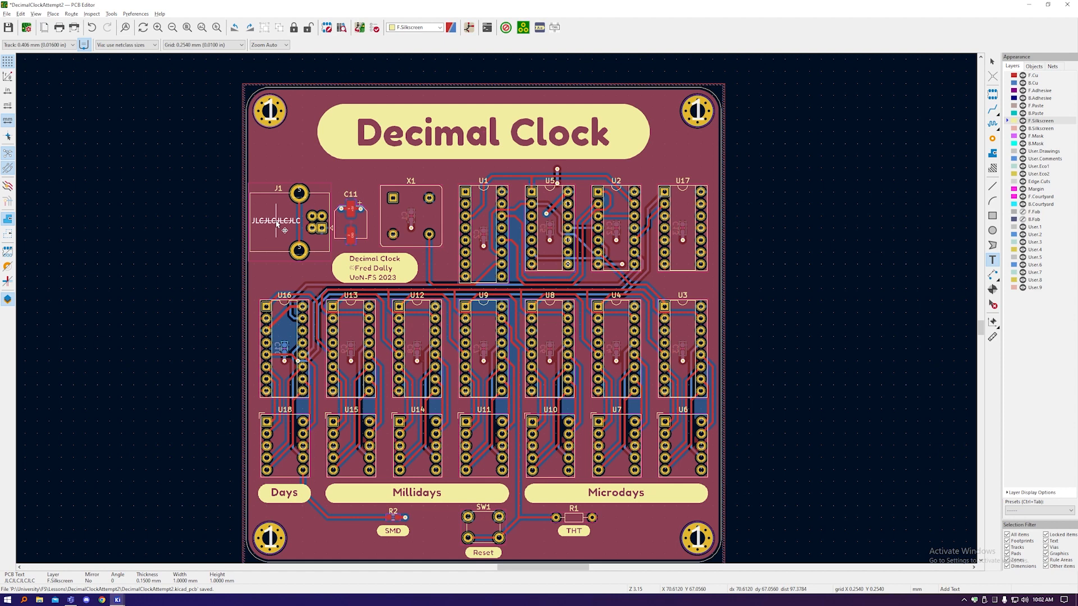
{"action": "left_click", "coordinate": [277, 222]}
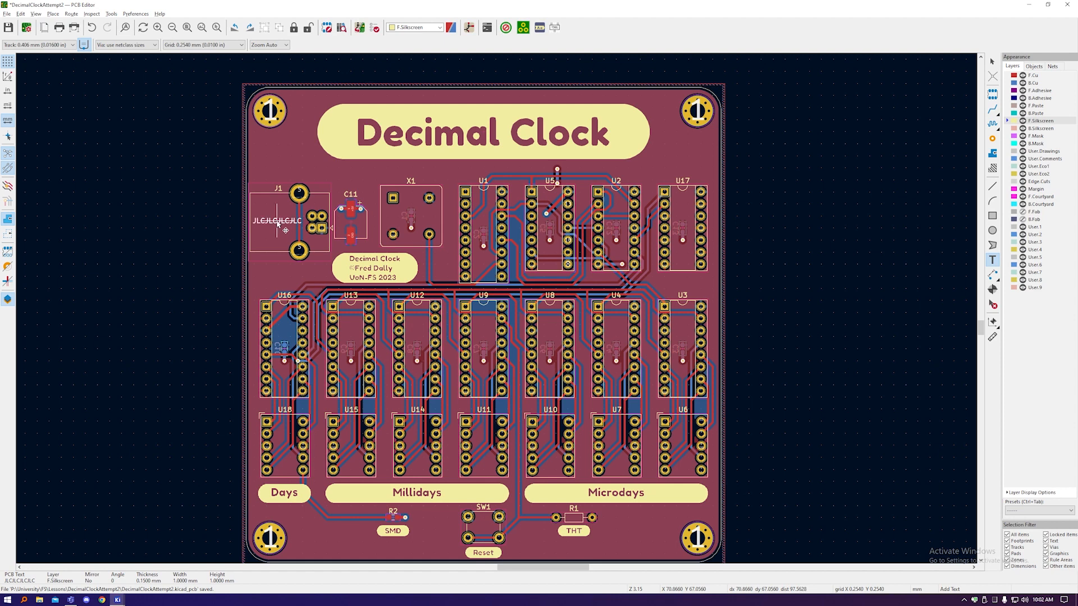
Step: Set the JLCJLCJLCJLC text's width and height to 0.8 mm and its thickness to 0.1 mm, and position it within J1's outline
{"action": "left_click", "coordinate": [213, 214]}
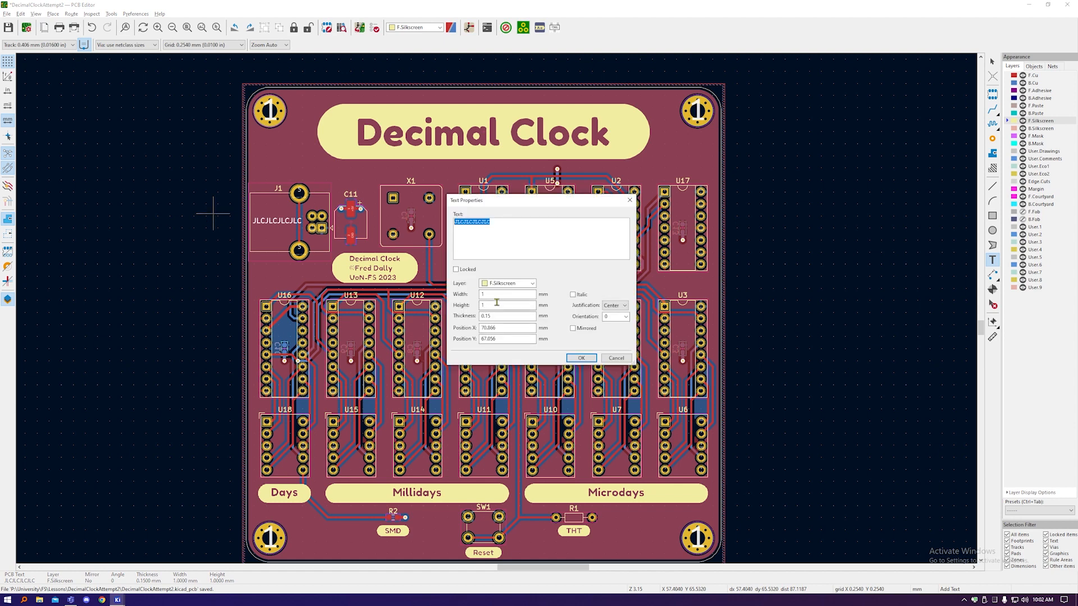
{"action": "type", "text": "0.8"}
{"action": "key", "text": "Tab"}
{"action": "type", "text": "0.8"}
{"action": "key", "text": "Tab"}
{"action": "type", "text": "0.1"}
{"action": "key", "text": "Return"}
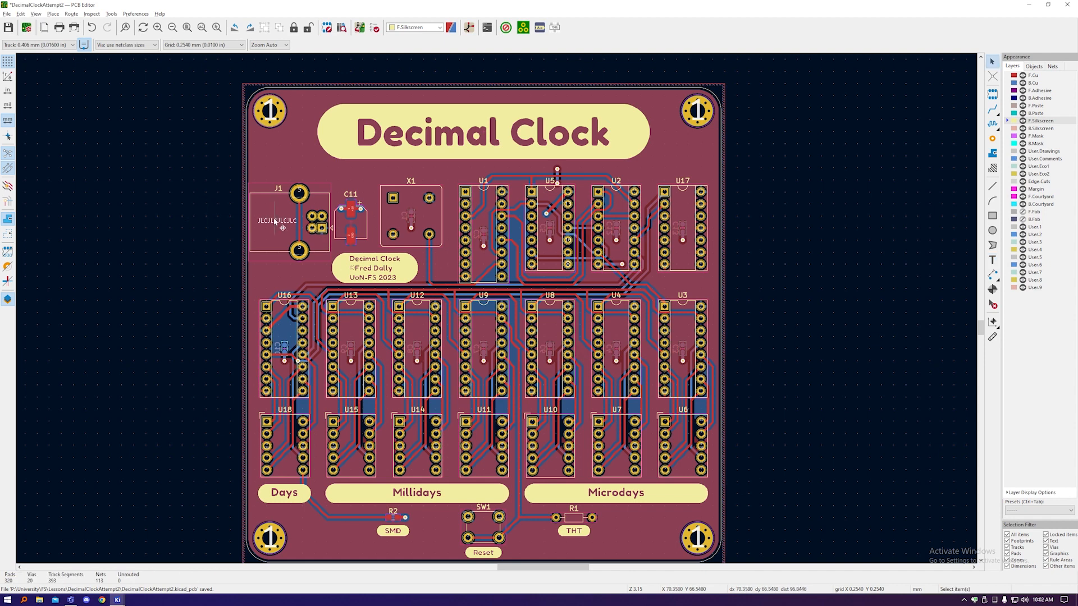
{"action": "left_click", "coordinate": [274, 221]}
Step: Inspect the finished board in the 3D Viewer at an angle with the component models hidden
{"action": "key", "text": "alt+3"}
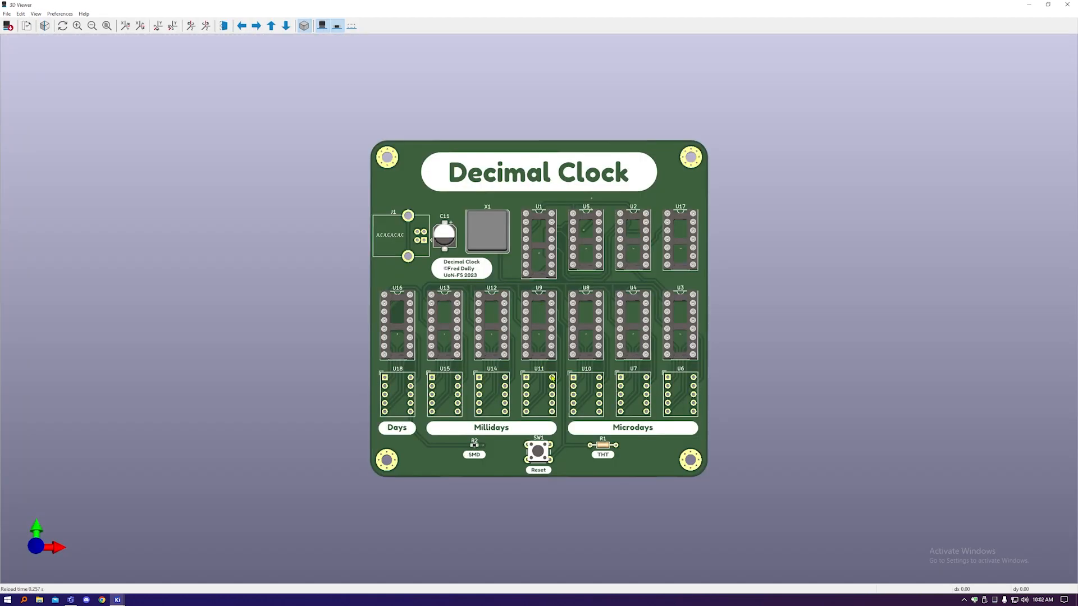
{"action": "left_click_drag", "start_coordinate": [581, 326], "coordinate": [550, 257]}
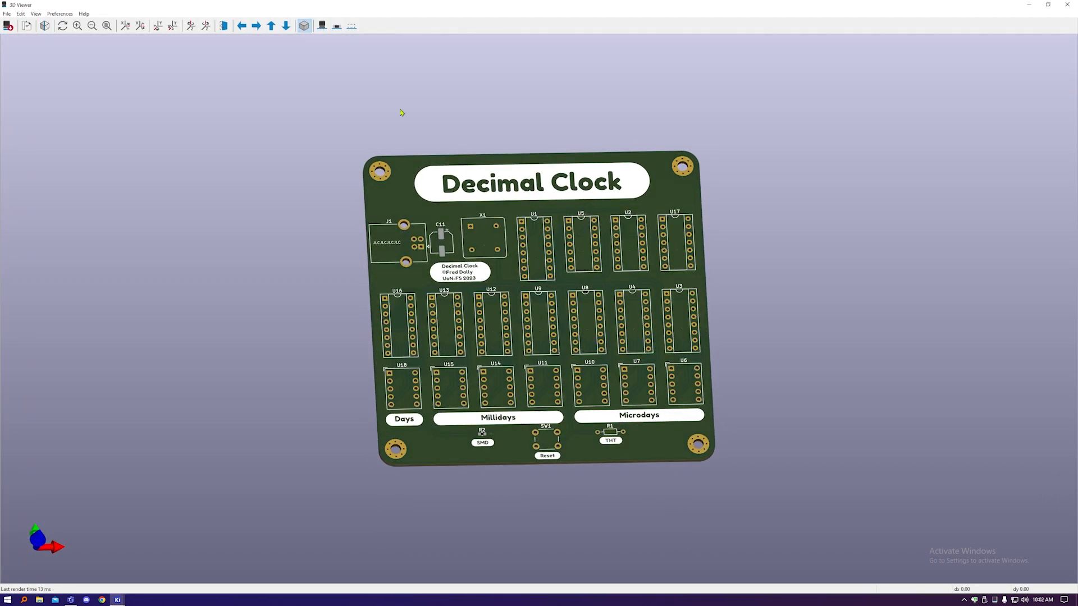
{"action": "left_click_drag", "start_coordinate": [581, 292], "coordinate": [567, 337]}
{"action": "key", "text": "t"}
{"action": "key", "text": "t"}
{"action": "left_click", "coordinate": [1067, 4]}
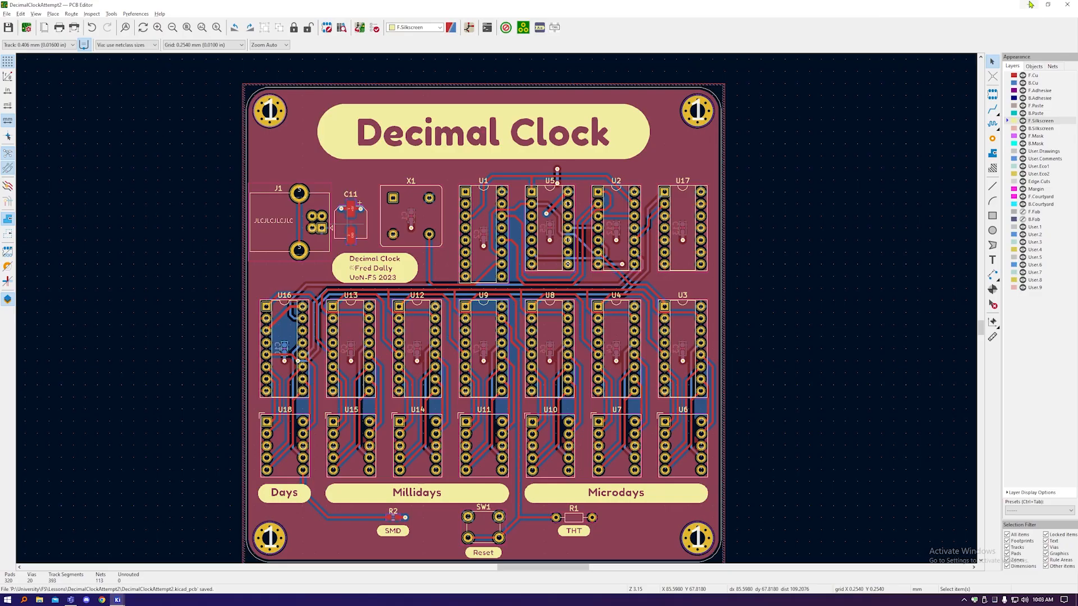
Step: Examine the Reset label near the board's lower edge and look over the complete PCB layout
{"action": "left_click", "coordinate": [488, 553]}
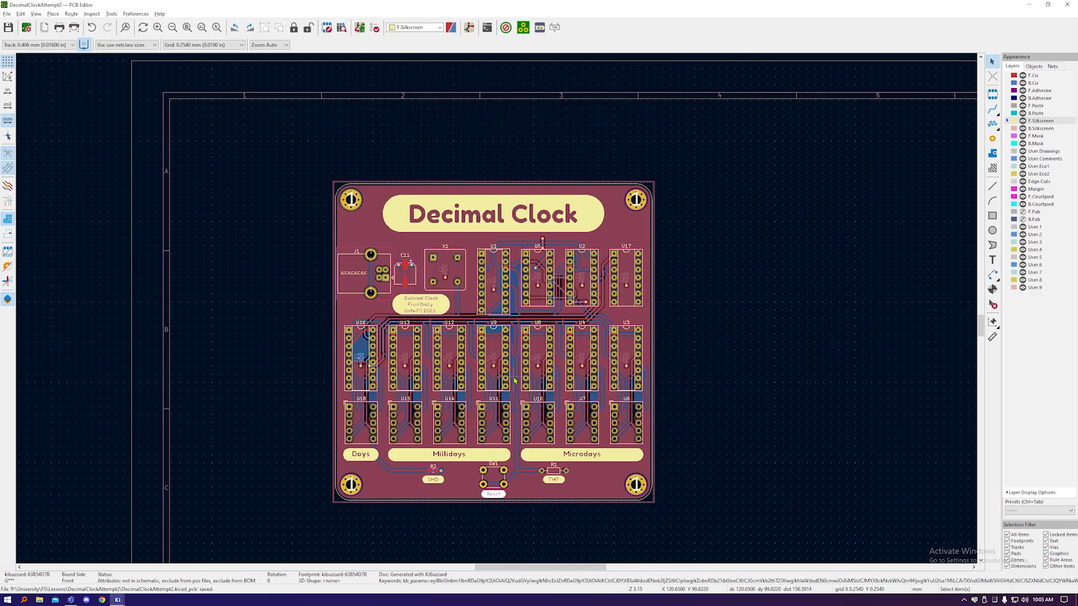
{"action": "scroll", "coordinate": [495, 548], "scroll_direction": "down", "scroll_amount": 2}
{"action": "scroll", "coordinate": [505, 509], "scroll_direction": "up", "scroll_amount": 5}
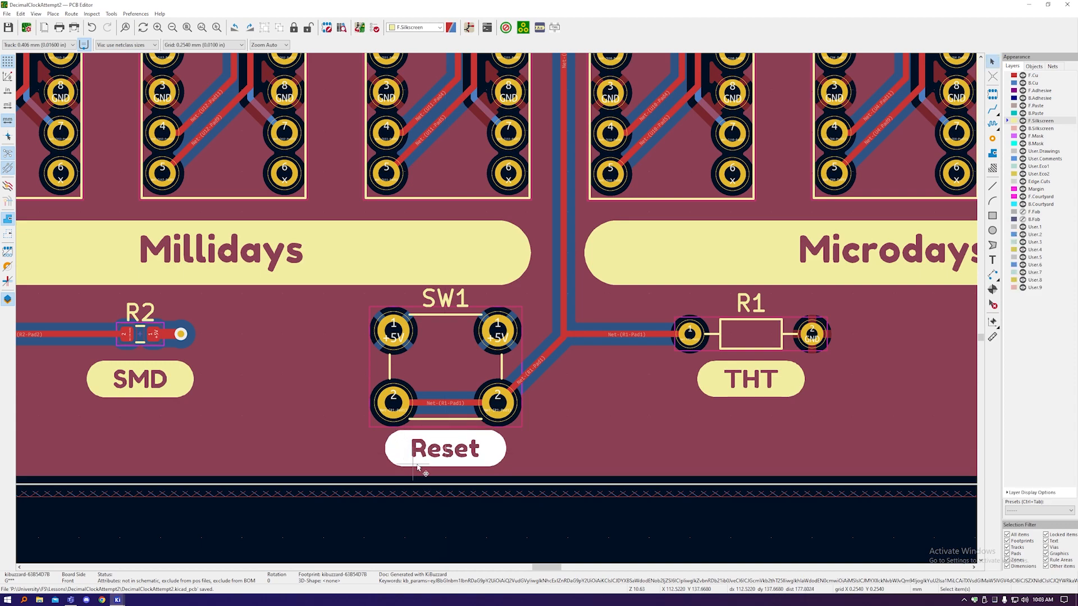
{"action": "scroll", "coordinate": [436, 470], "scroll_direction": "down", "scroll_amount": 4}
{"action": "scroll", "coordinate": [436, 470], "scroll_direction": "down", "scroll_amount": 3}
{"action": "scroll", "coordinate": [441, 393], "scroll_direction": "up", "scroll_amount": 3}
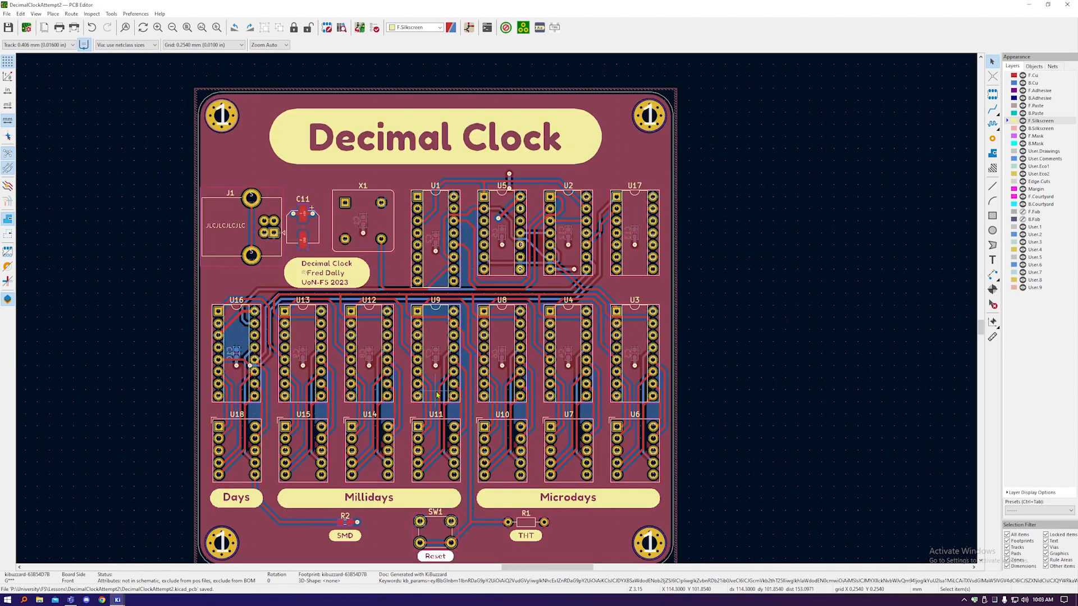
{"action": "scroll", "coordinate": [443, 385], "scroll_direction": "down", "scroll_amount": 1}
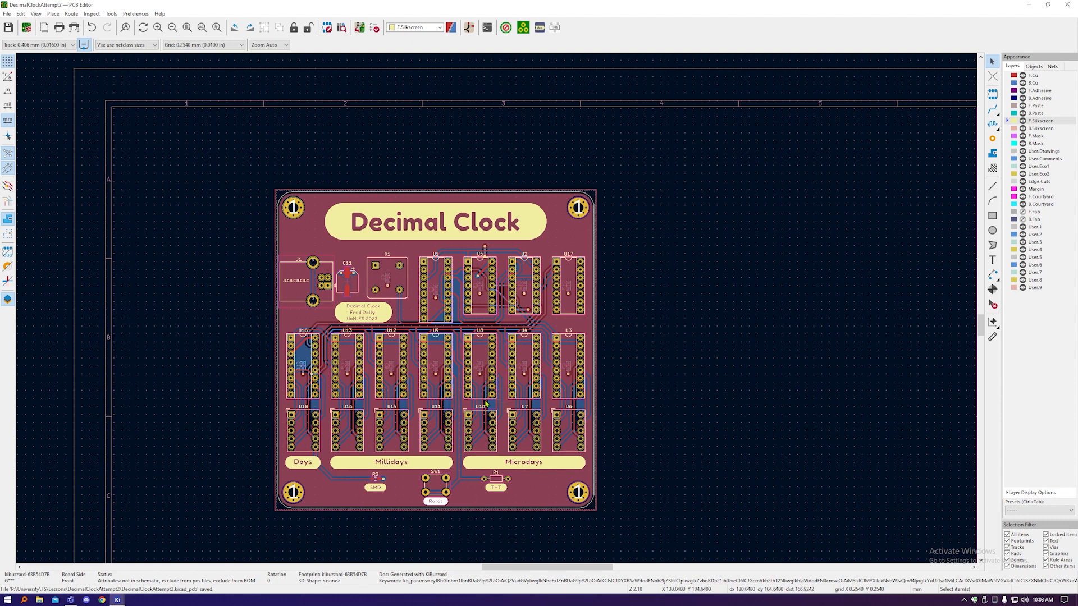
{"action": "scroll", "coordinate": [487, 378], "scroll_direction": "up", "scroll_amount": 1}
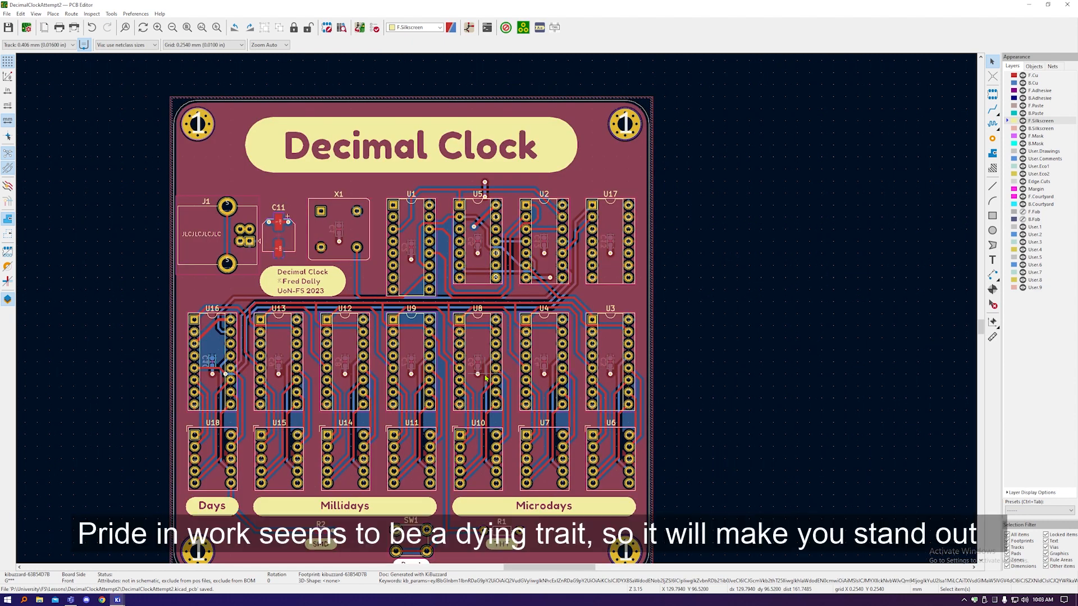
Step: Set the grid to 0.0254 mm, centre the X1 reference text above its outline and save the board
{"action": "scroll", "coordinate": [368, 179], "scroll_direction": "up", "scroll_amount": 3}
{"action": "left_click_drag", "start_coordinate": [270, 231], "coordinate": [270, 225]}
{"action": "left_click", "coordinate": [227, 46]}
{"action": "left_click", "coordinate": [194, 122]}
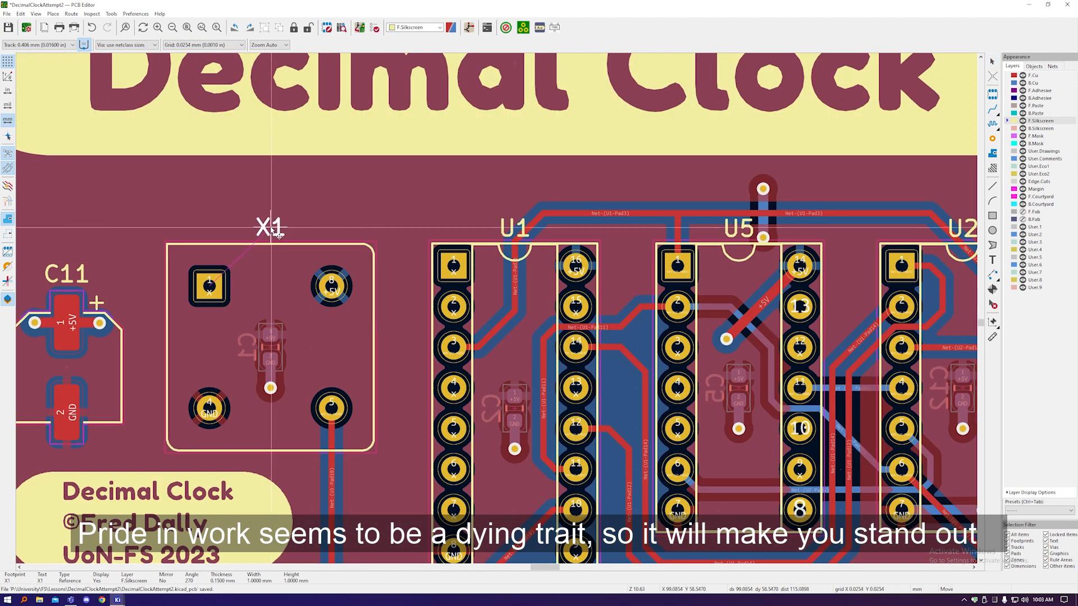
{"action": "key", "text": "ctrl+s"}
{"action": "scroll", "coordinate": [275, 230], "scroll_direction": "down", "scroll_amount": 3}
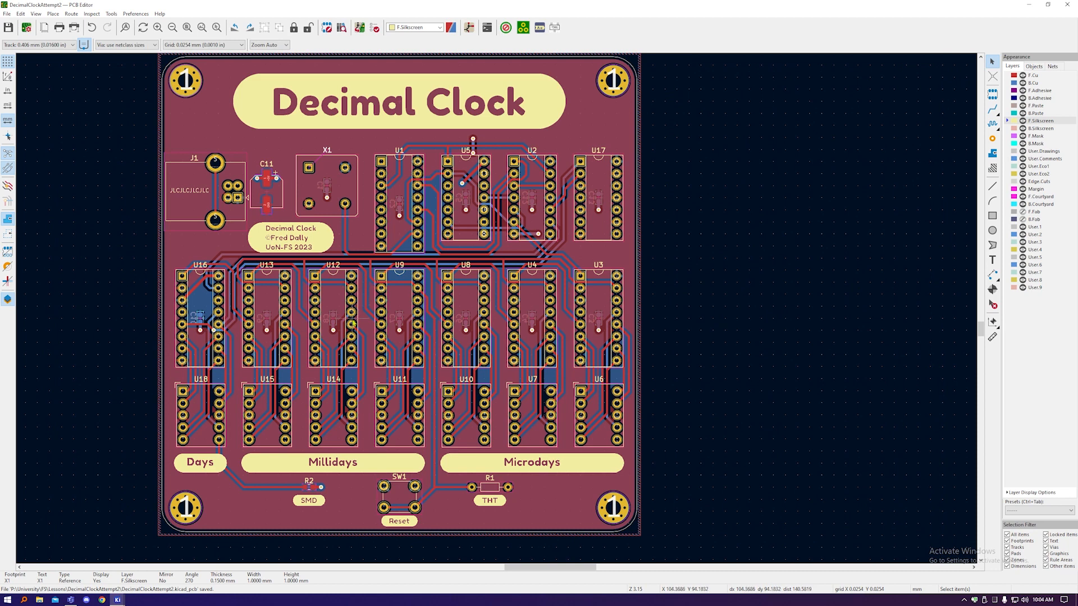
Step: Run the design rules check with zones refilled, look over the layout and save the board
{"action": "right_click", "coordinate": [668, 197]}
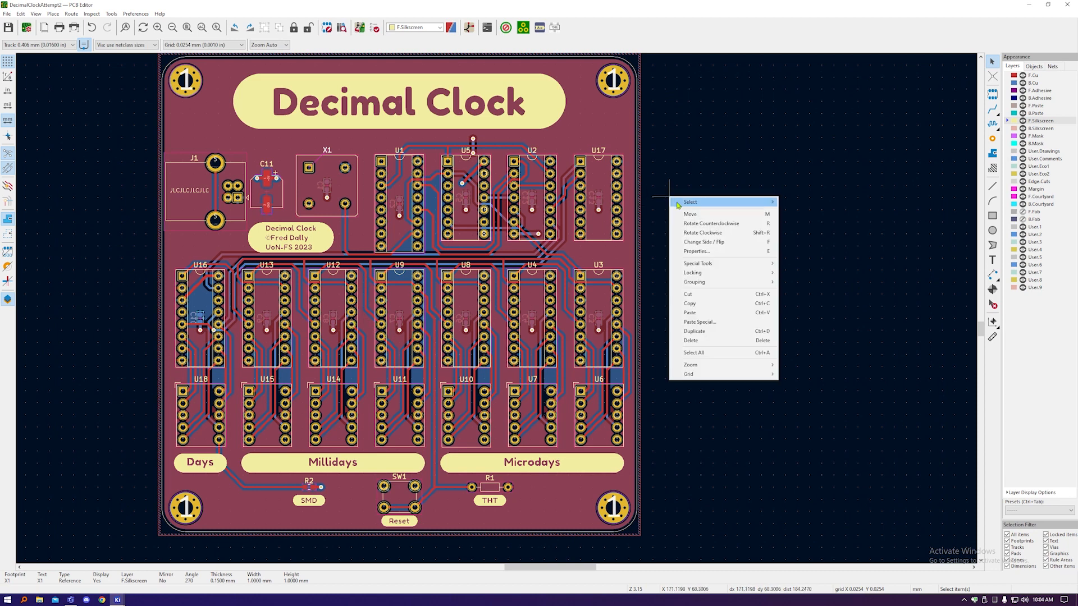
{"action": "left_click", "coordinate": [686, 173]}
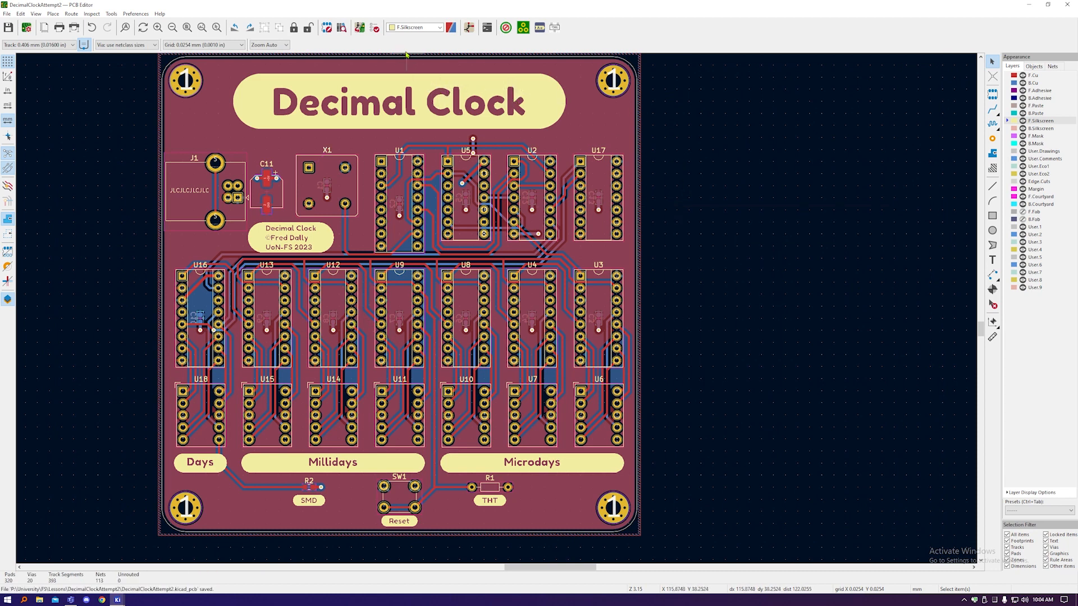
{"action": "left_click", "coordinate": [374, 27]}
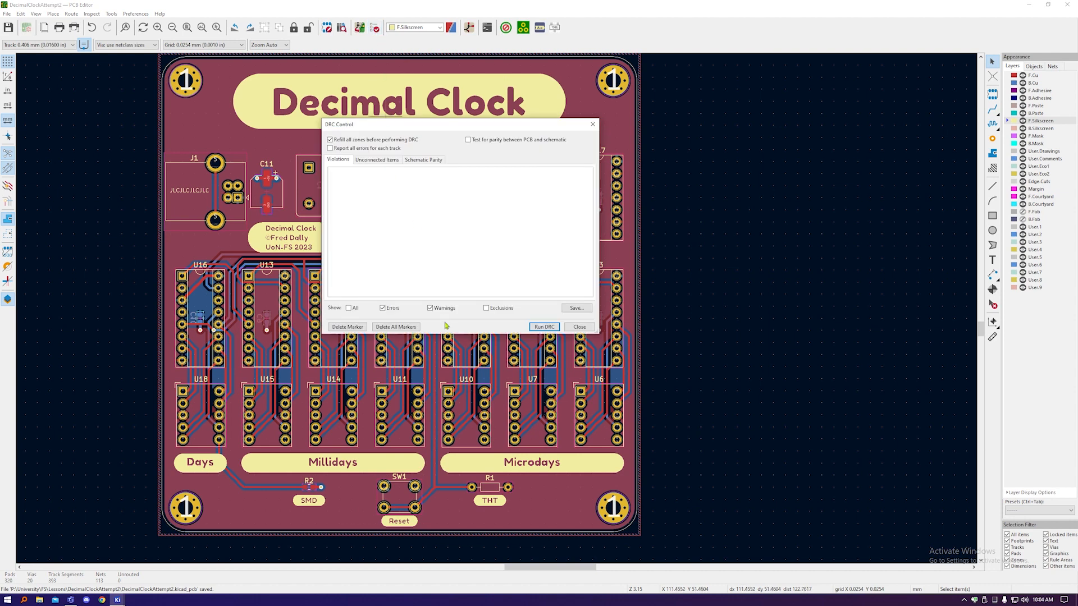
{"action": "left_click", "coordinate": [544, 327]}
{"action": "left_click", "coordinate": [580, 327]}
{"action": "scroll", "coordinate": [691, 397], "scroll_direction": "down", "scroll_amount": 2}
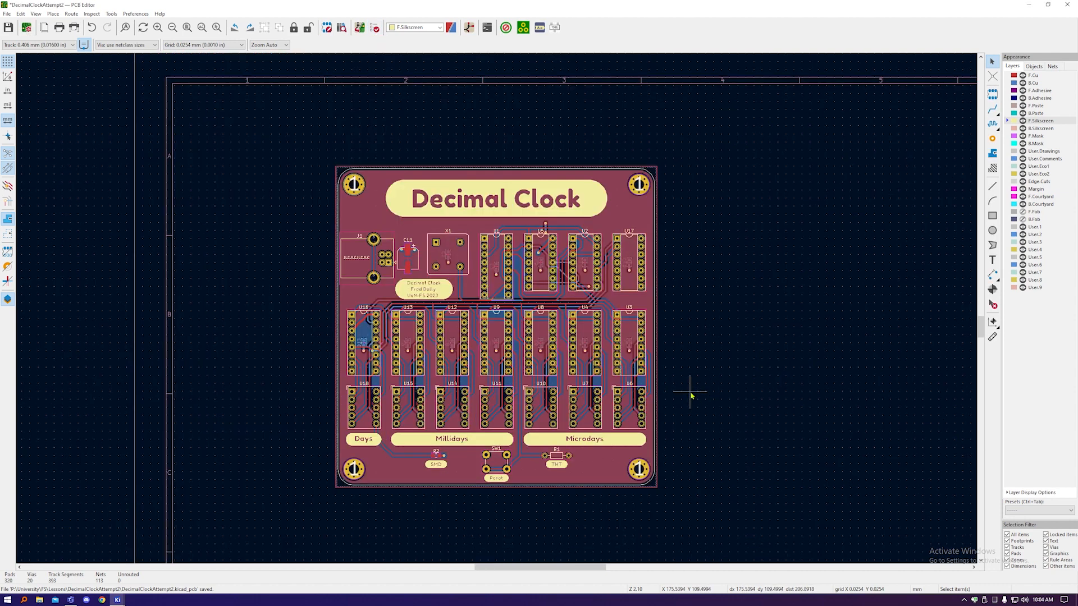
{"action": "scroll", "coordinate": [458, 329], "scroll_direction": "up", "scroll_amount": 2}
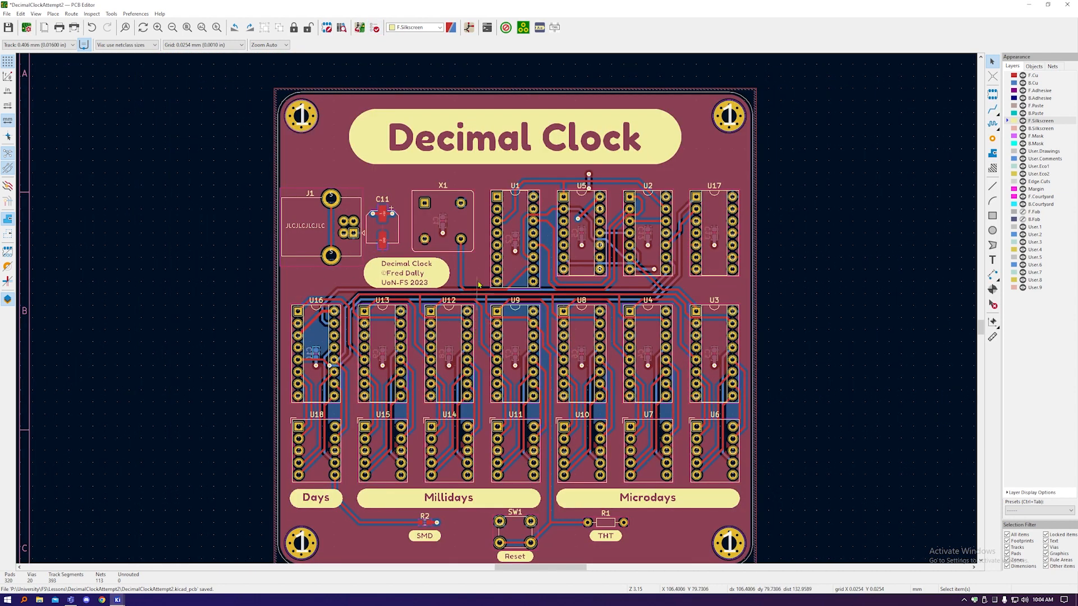
{"action": "scroll", "coordinate": [472, 228], "scroll_direction": "down", "scroll_amount": 2}
{"action": "scroll", "coordinate": [516, 297], "scroll_direction": "up", "scroll_amount": 2}
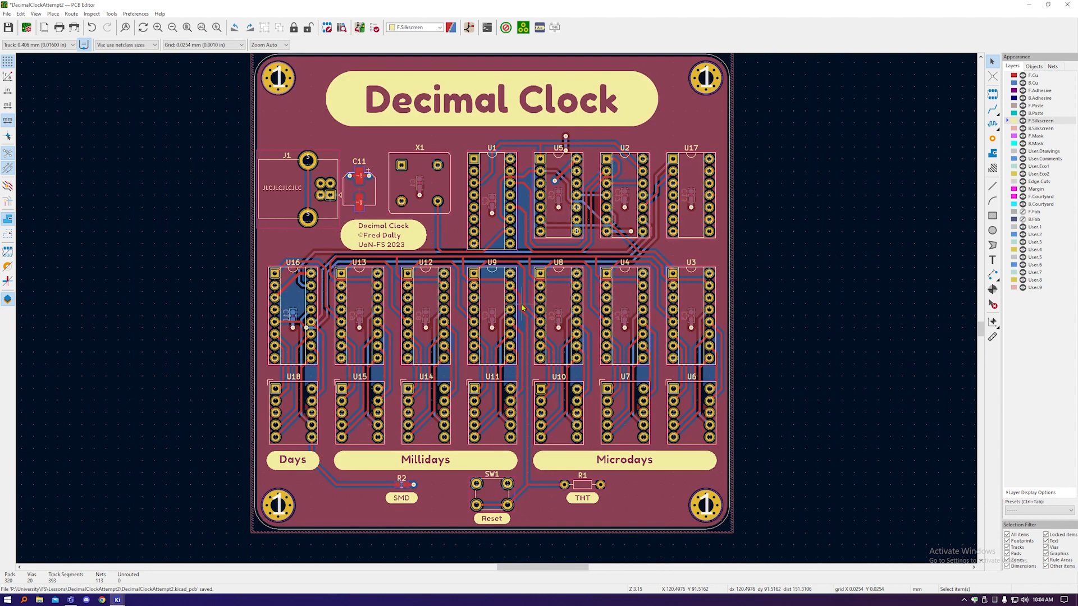
{"action": "key", "text": "ctrl+s"}
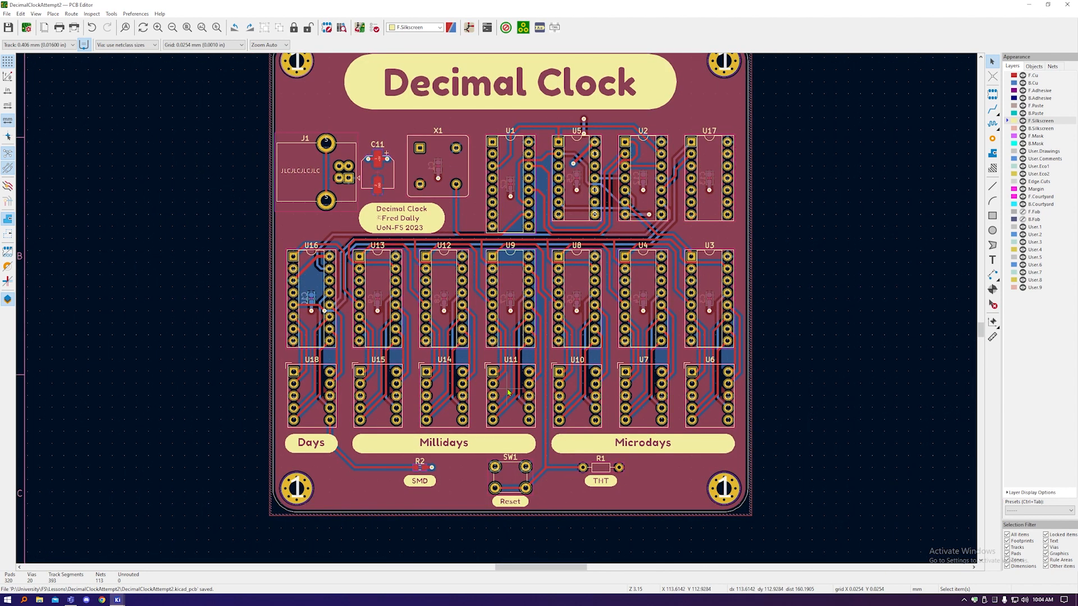
Step: Review the layers included in the Gerber fabrication output and plot them with the output directory left blank
{"action": "scroll", "coordinate": [509, 393], "scroll_direction": "down", "scroll_amount": 2}
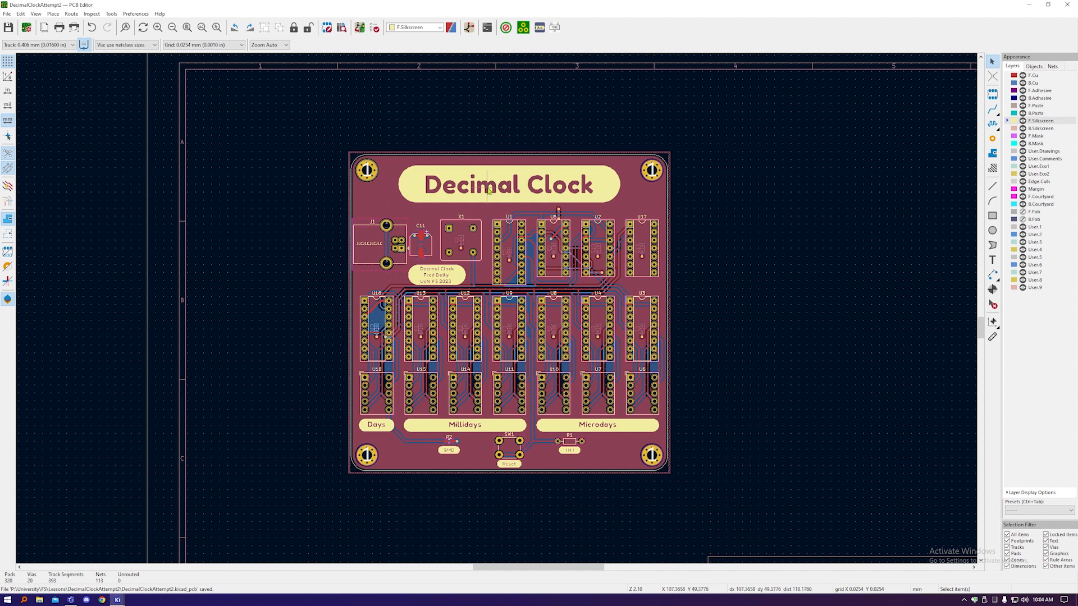
{"action": "left_click", "coordinate": [6, 13]}
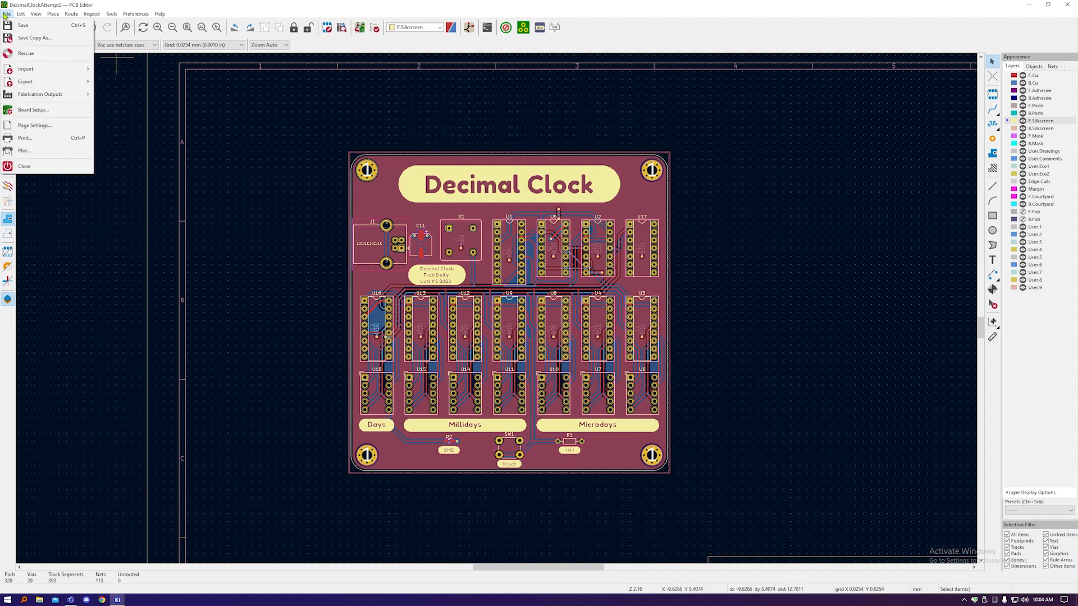
{"action": "mouse_move", "coordinate": [23, 95]}
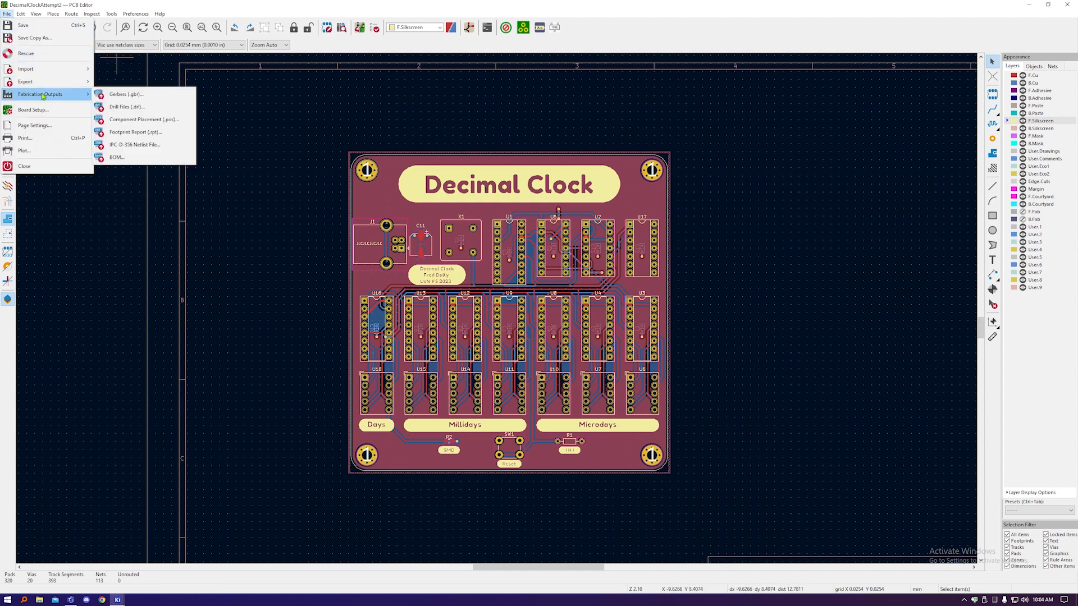
{"action": "left_click", "coordinate": [112, 96]}
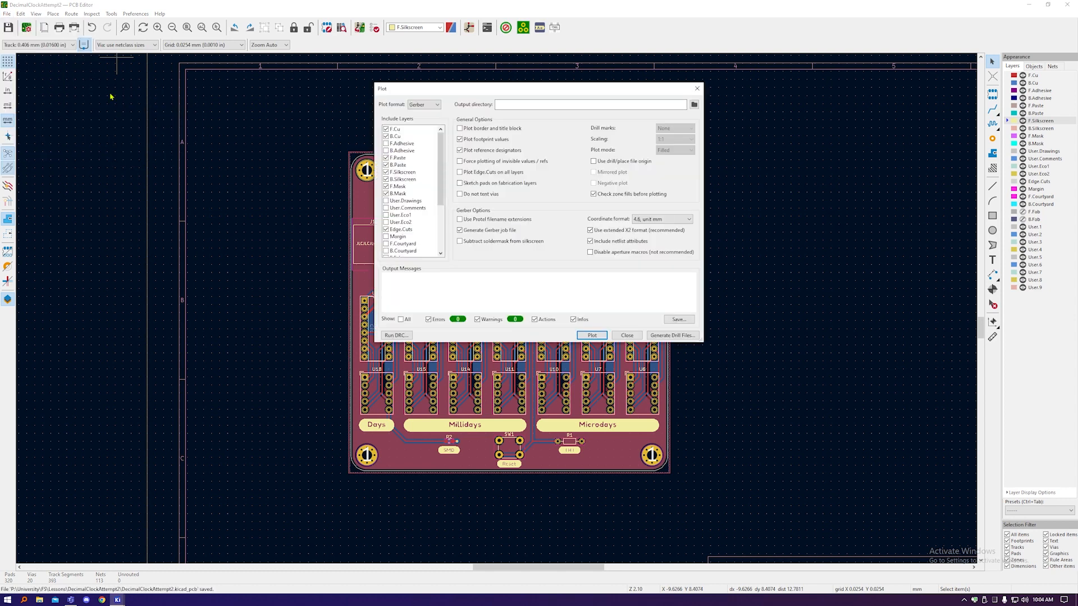
{"action": "left_click_drag", "start_coordinate": [440, 92], "coordinate": [618, 124]}
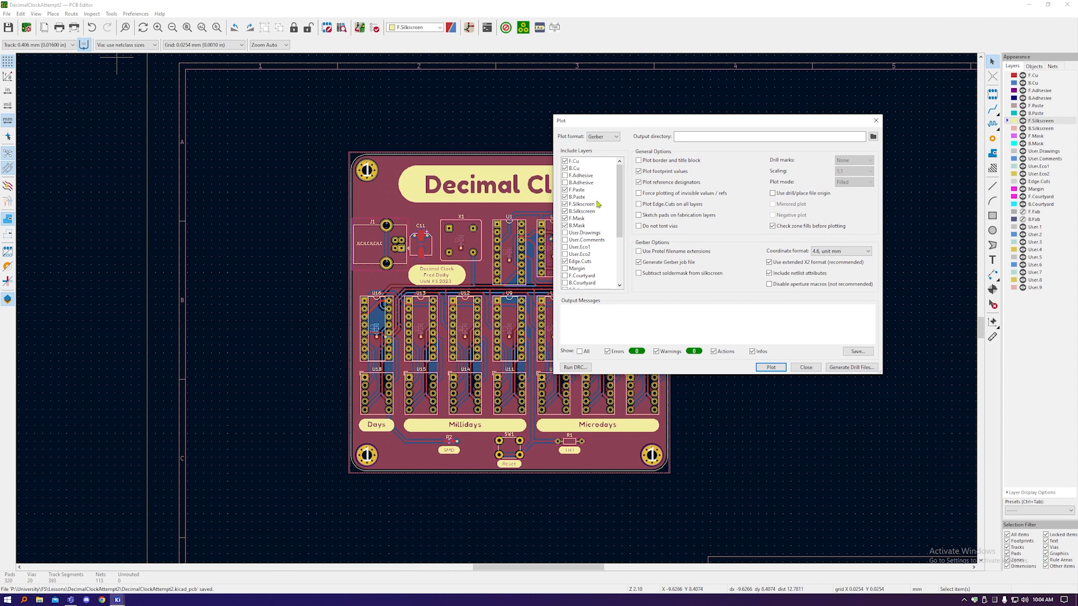
{"action": "scroll", "coordinate": [596, 205], "scroll_direction": "down", "scroll_amount": 4}
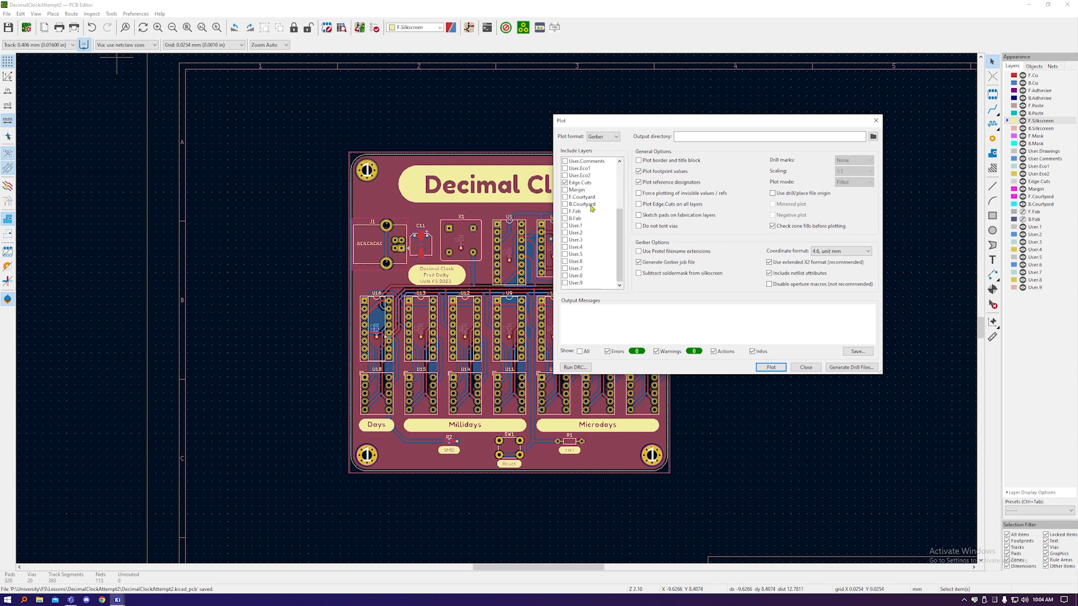
{"action": "scroll", "coordinate": [589, 205], "scroll_direction": "up", "scroll_amount": 4}
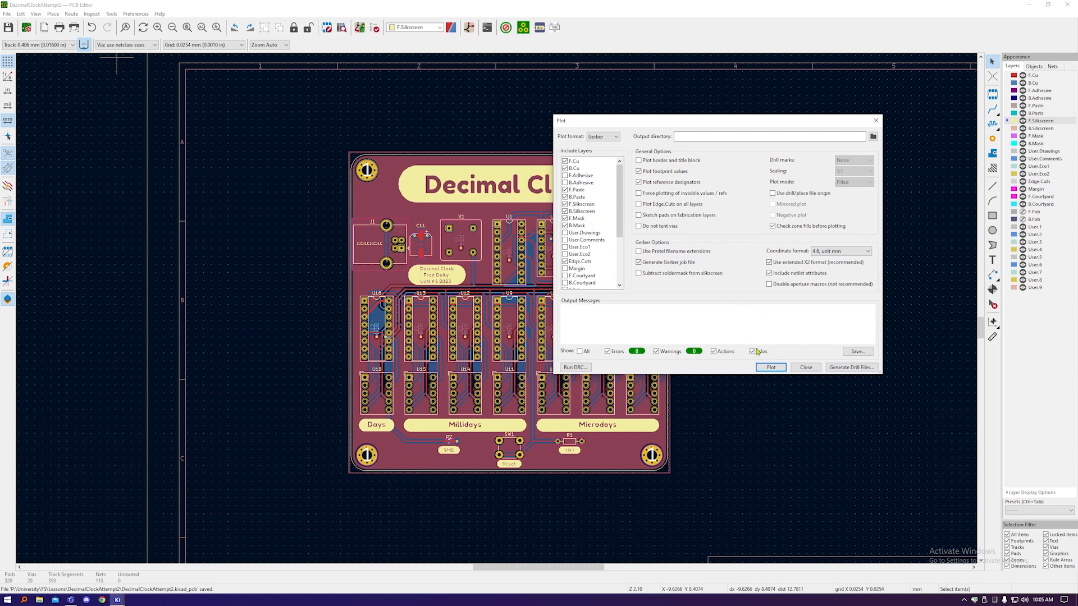
{"action": "left_click", "coordinate": [772, 368]}
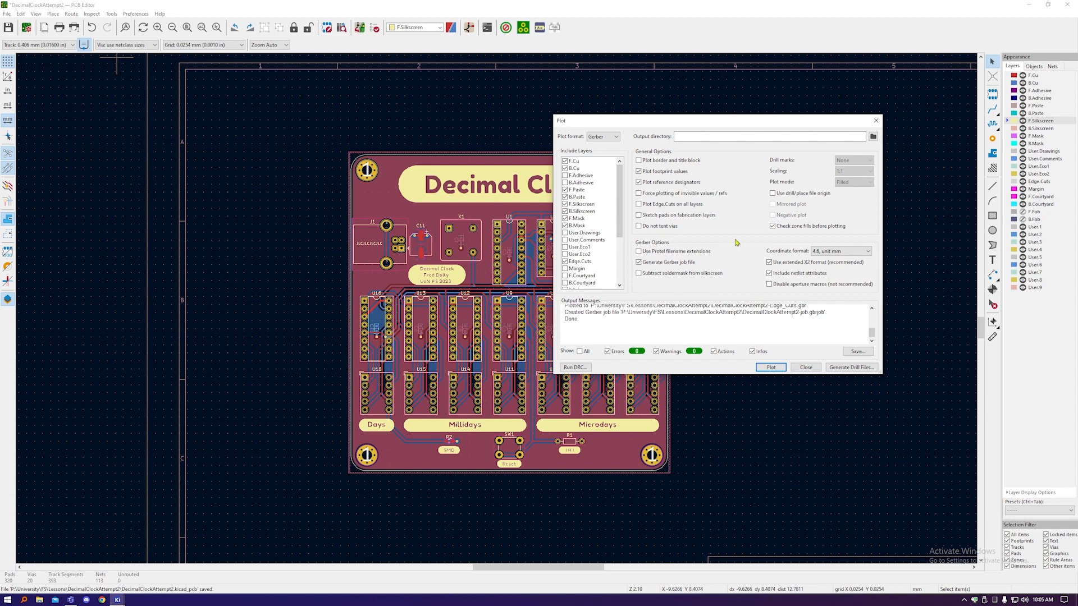
Step: Create a folder named Gerbers inside the DecimalClockAttempt2 project folder while choosing the plot output directory
{"action": "left_click", "coordinate": [874, 137]}
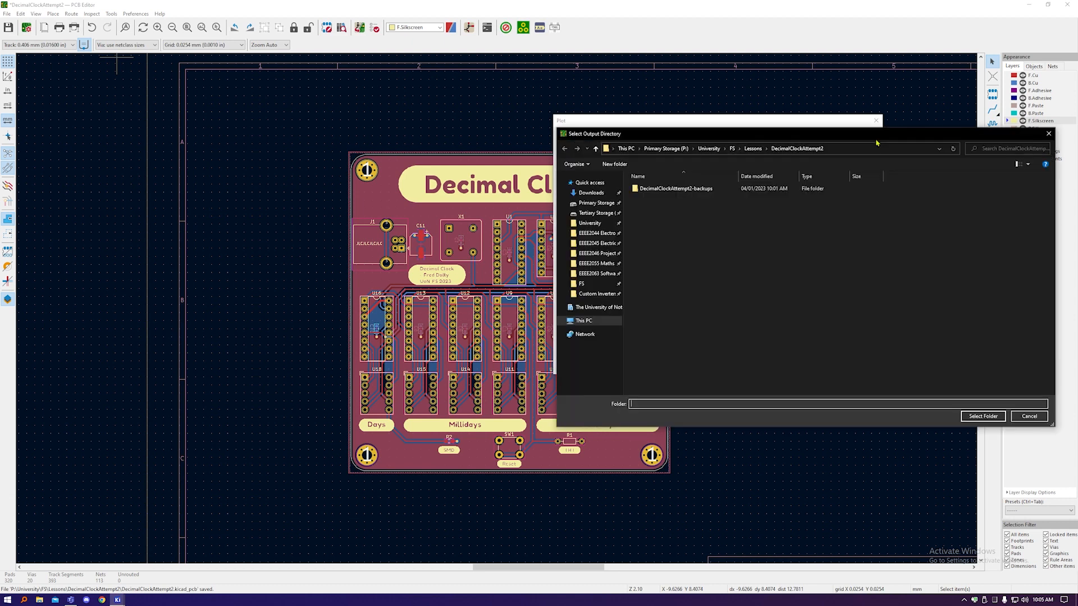
{"action": "left_click_drag", "start_coordinate": [866, 137], "coordinate": [729, 93]}
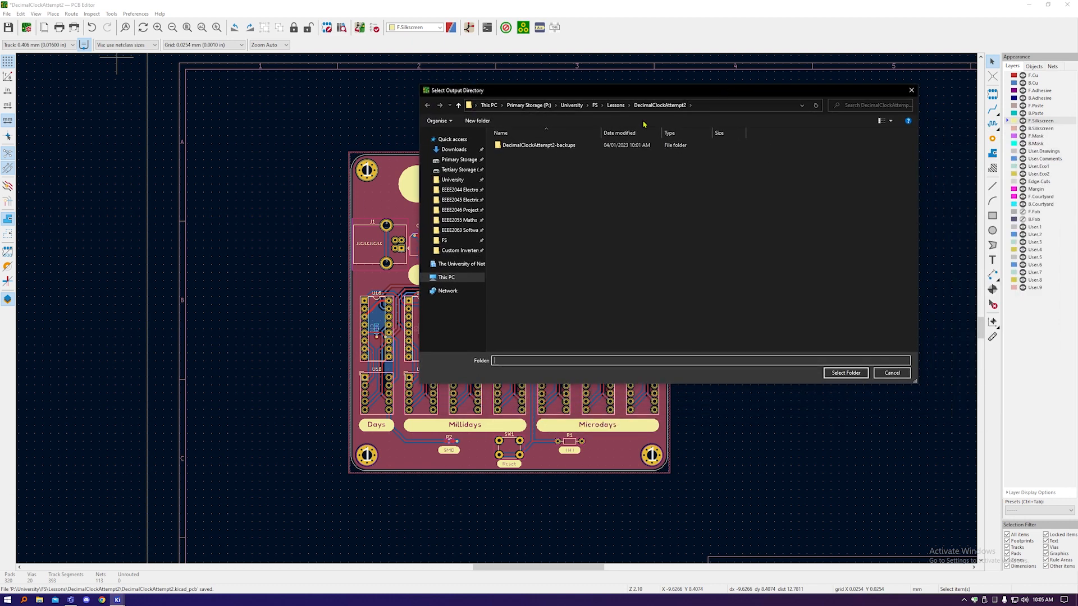
{"action": "left_click", "coordinate": [616, 106]}
{"action": "double_click", "coordinate": [567, 183]}
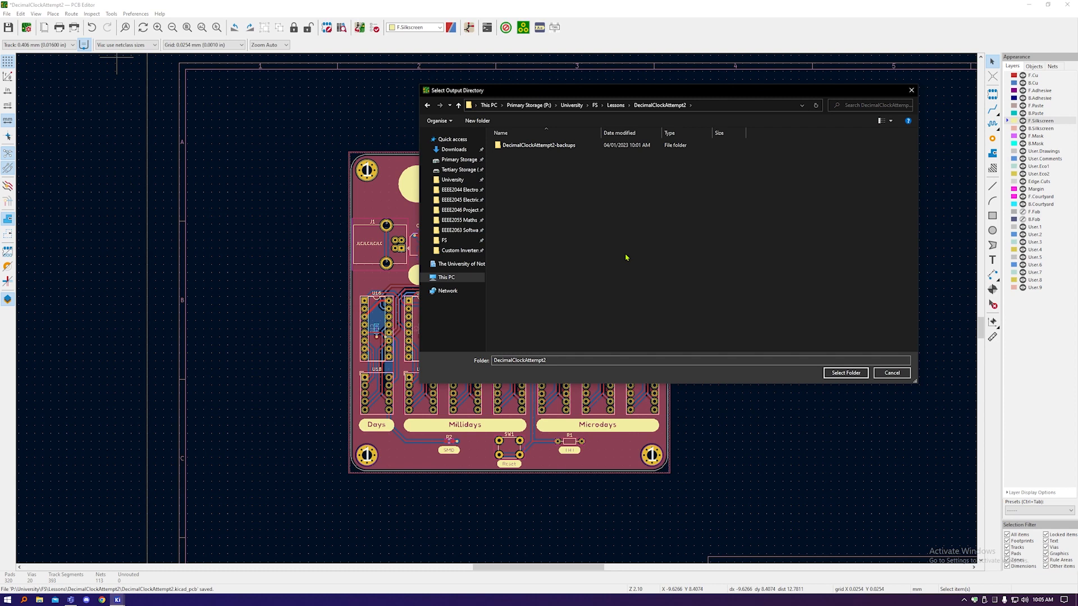
{"action": "left_click", "coordinate": [484, 121]}
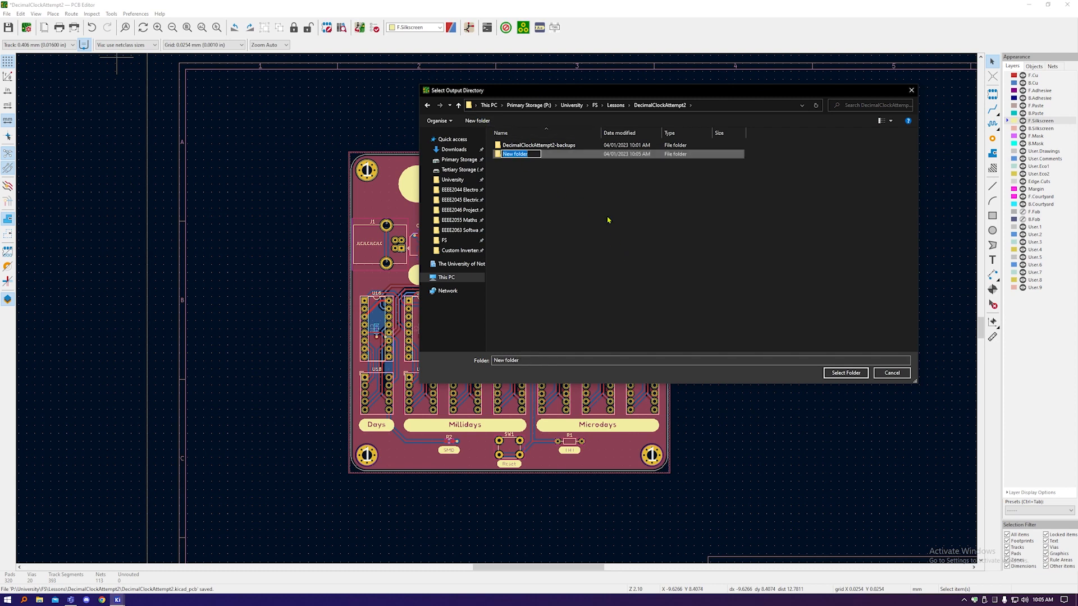
{"action": "type", "text": "Gerbers"}
{"action": "key", "text": "Return"}
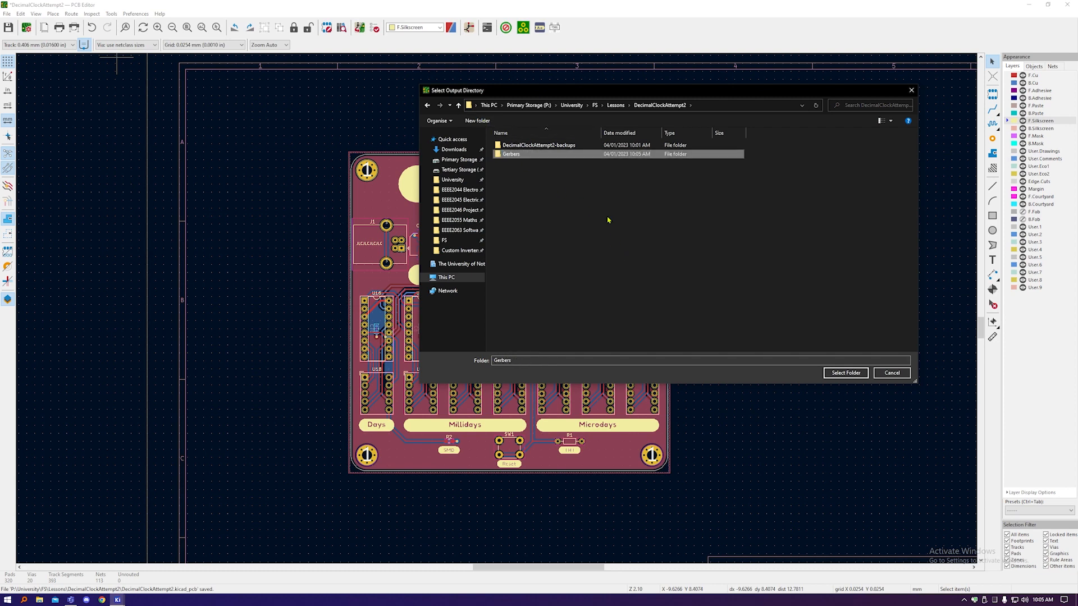
Step: Use the Gerbers folder as the output directory with a path relative to the project and plot the layers again
{"action": "left_click", "coordinate": [847, 374]}
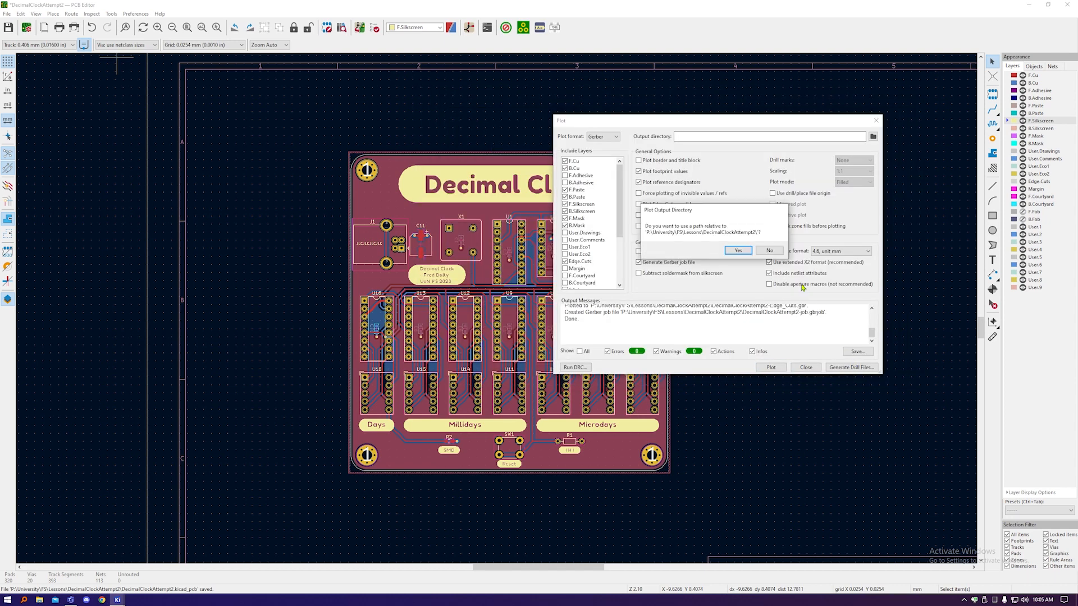
{"action": "left_click", "coordinate": [744, 253]}
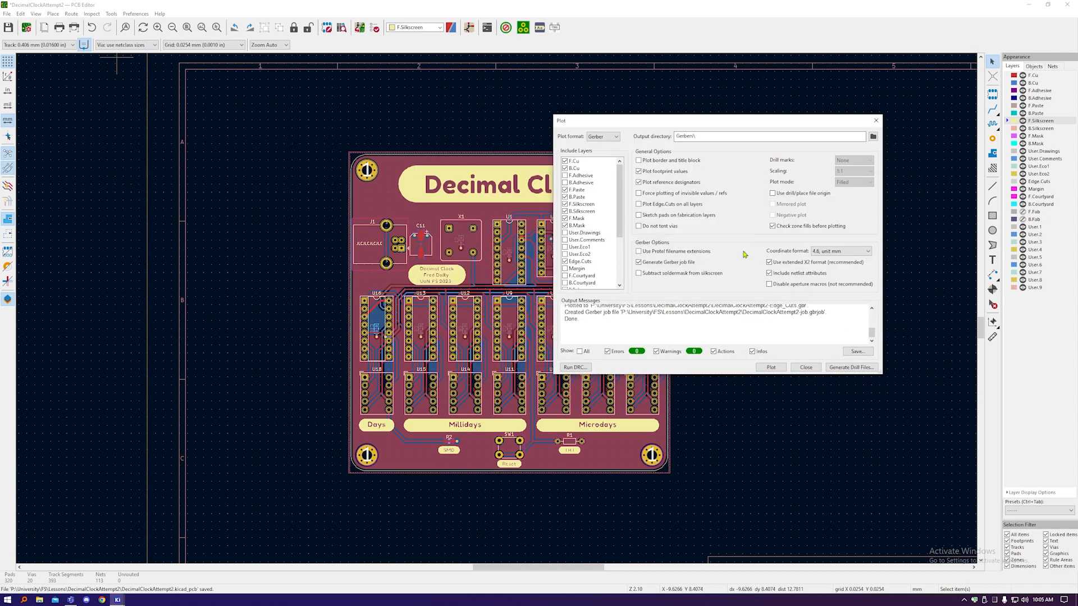
{"action": "left_click", "coordinate": [782, 367]}
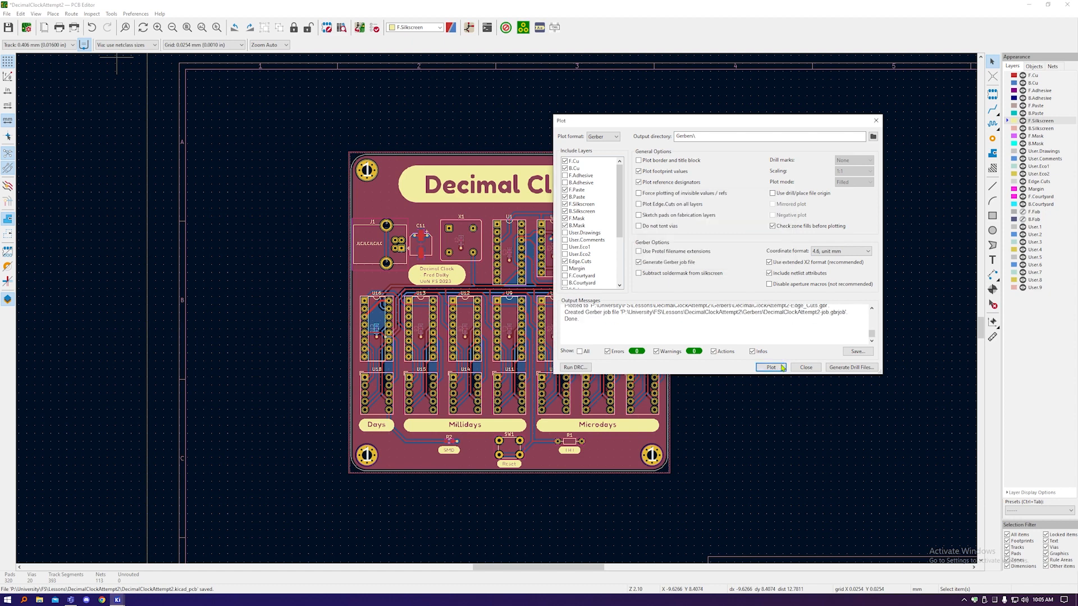
Step: Generate the Excellon drill file in inches into the Gerbers folder and close the plotting dialogs
{"action": "left_click", "coordinate": [836, 370]}
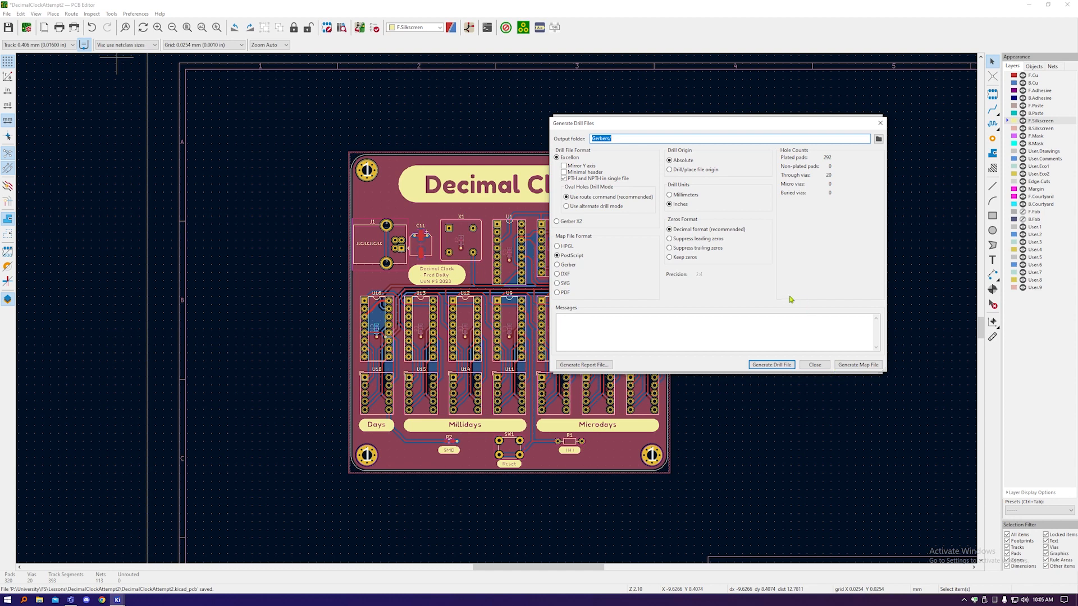
{"action": "left_click", "coordinate": [789, 367]}
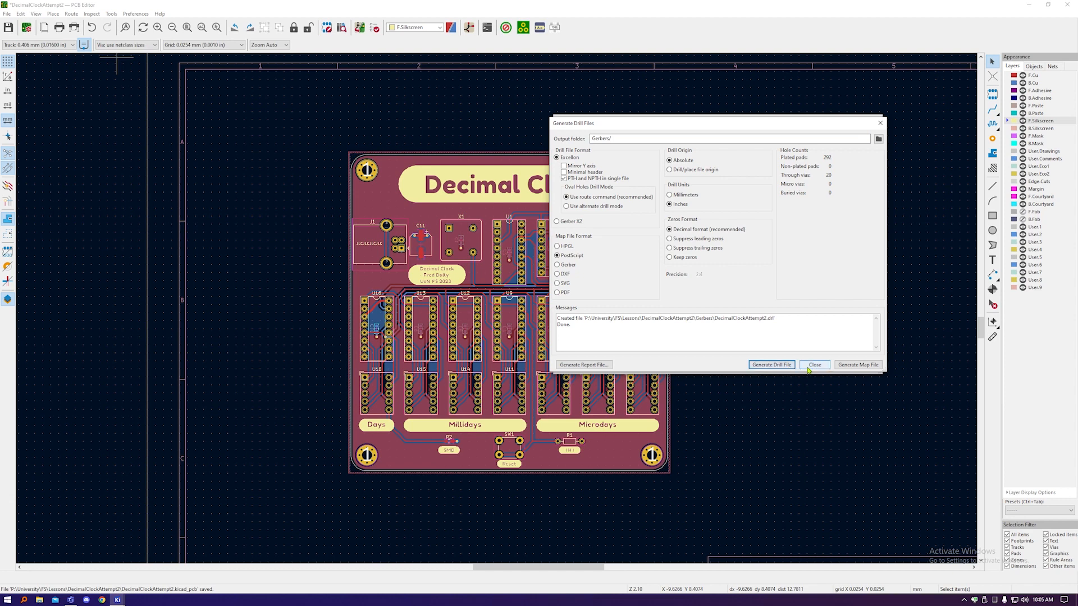
{"action": "left_click", "coordinate": [809, 366]}
{"action": "left_click", "coordinate": [809, 368]}
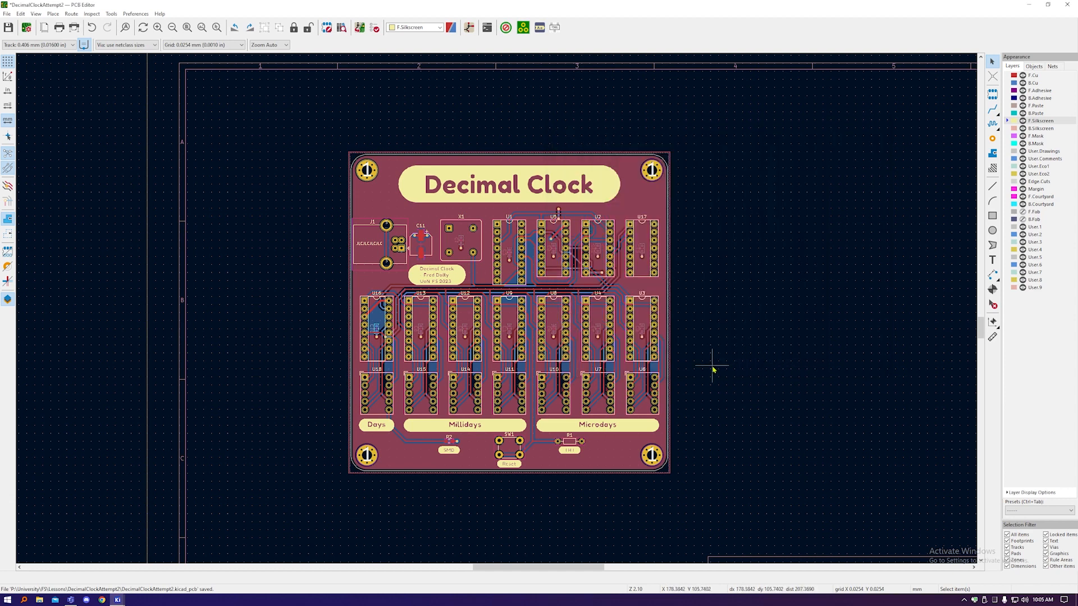
Step: In File Explorer, delete the stray Gerber and job files from the main DecimalClockAttempt2 folder under FS\Lessons
{"action": "key", "text": "super+e"}
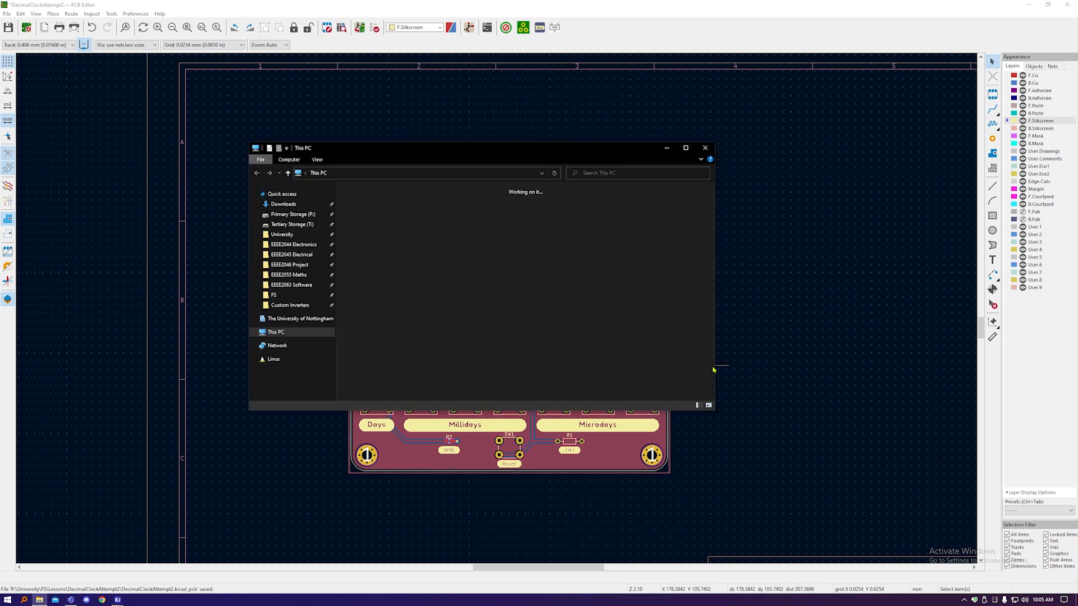
{"action": "left_click", "coordinate": [298, 298]}
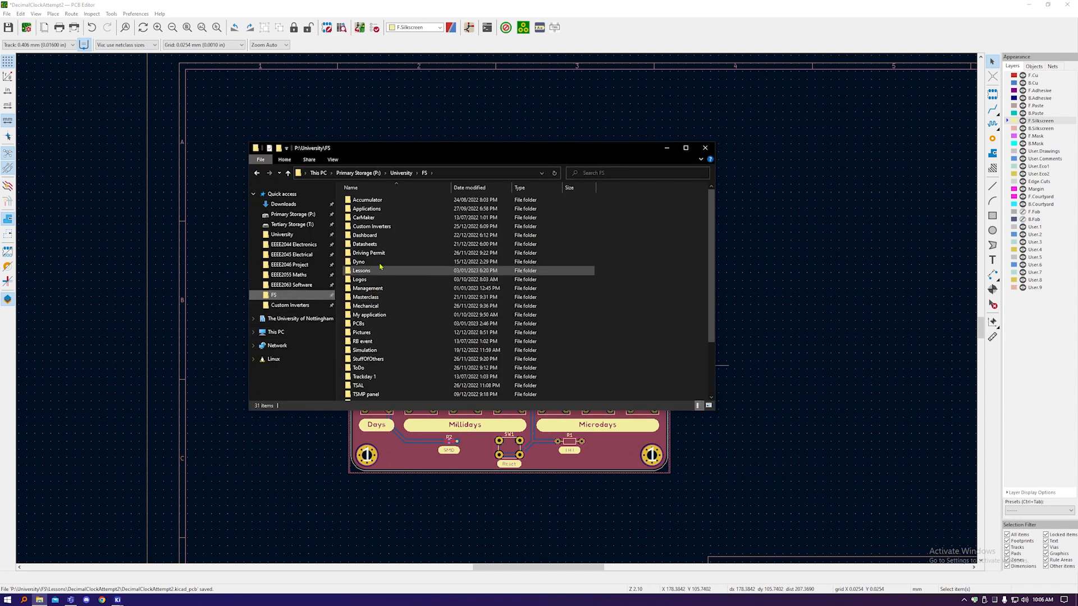
{"action": "double_click", "coordinate": [384, 272]}
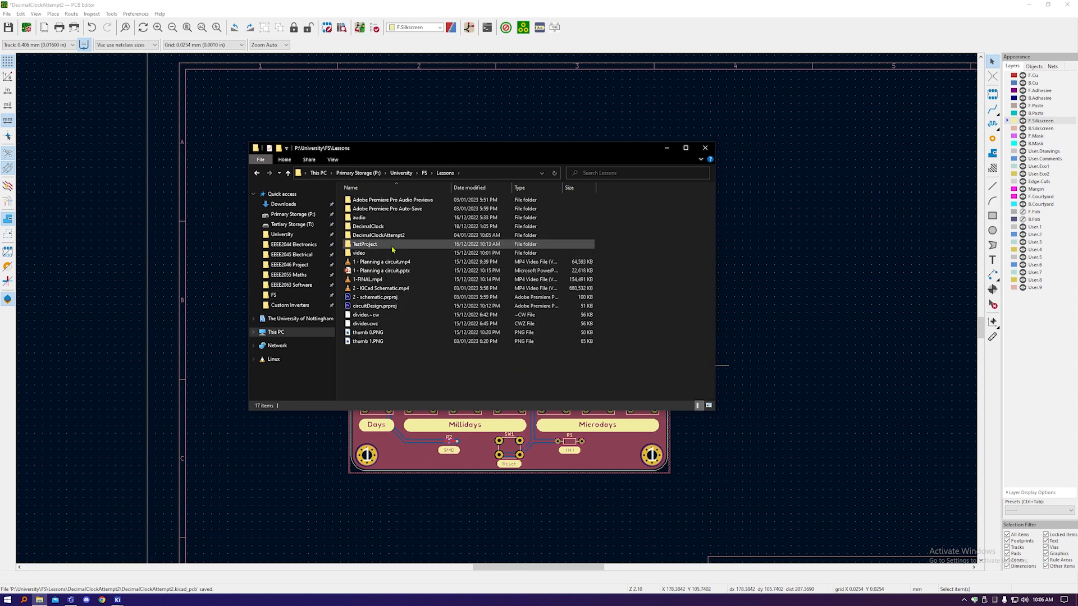
{"action": "double_click", "coordinate": [394, 236]}
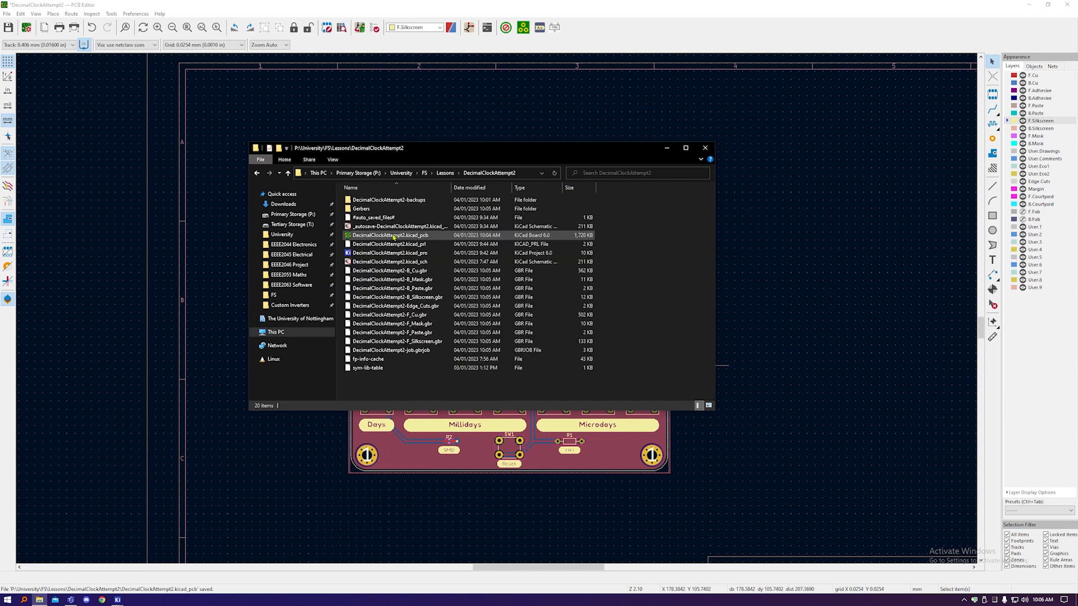
{"action": "left_click", "coordinate": [414, 271]}
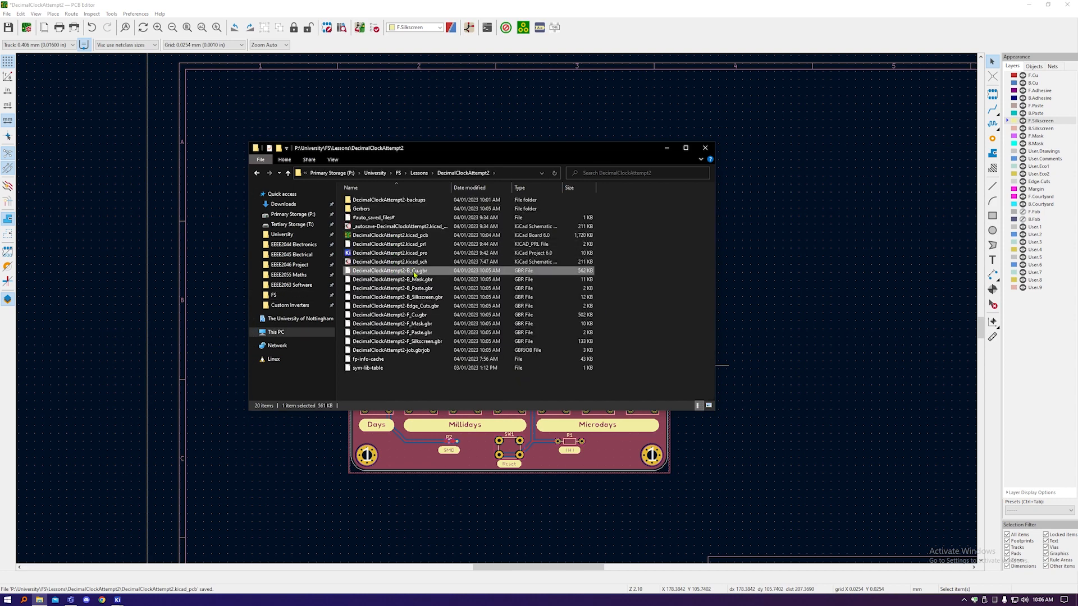
{"action": "left_click", "coordinate": [427, 351], "text": "shift"}
{"action": "key", "text": "Delete"}
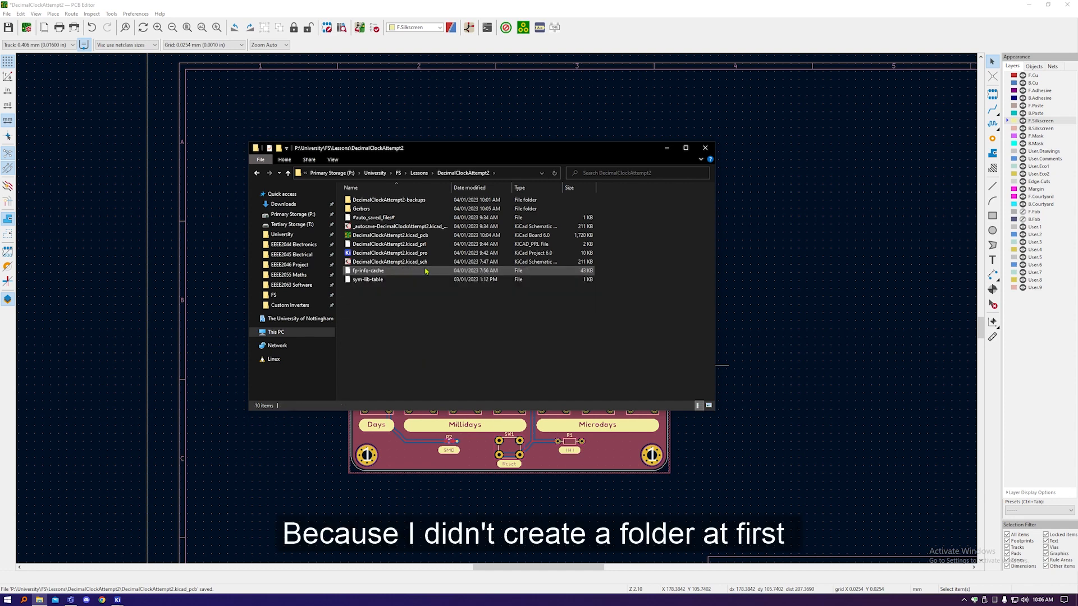
Step: Look over the exported files in the Gerbers folder and compress that folder into Gerbers.zip
{"action": "double_click", "coordinate": [393, 209]}
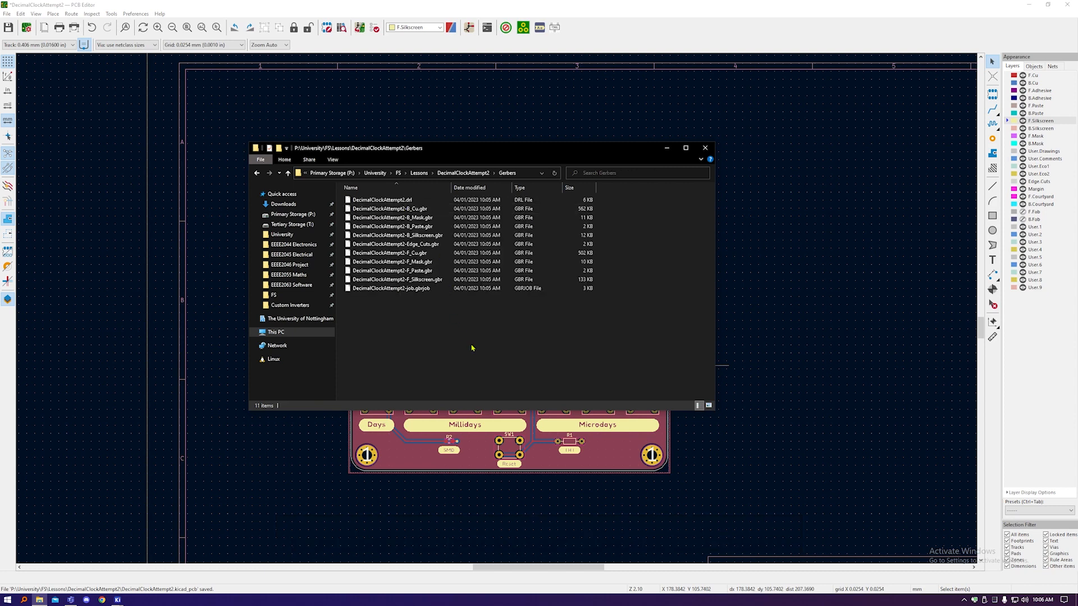
{"action": "left_click_drag", "start_coordinate": [471, 349], "coordinate": [404, 198]}
{"action": "left_click", "coordinate": [463, 312]}
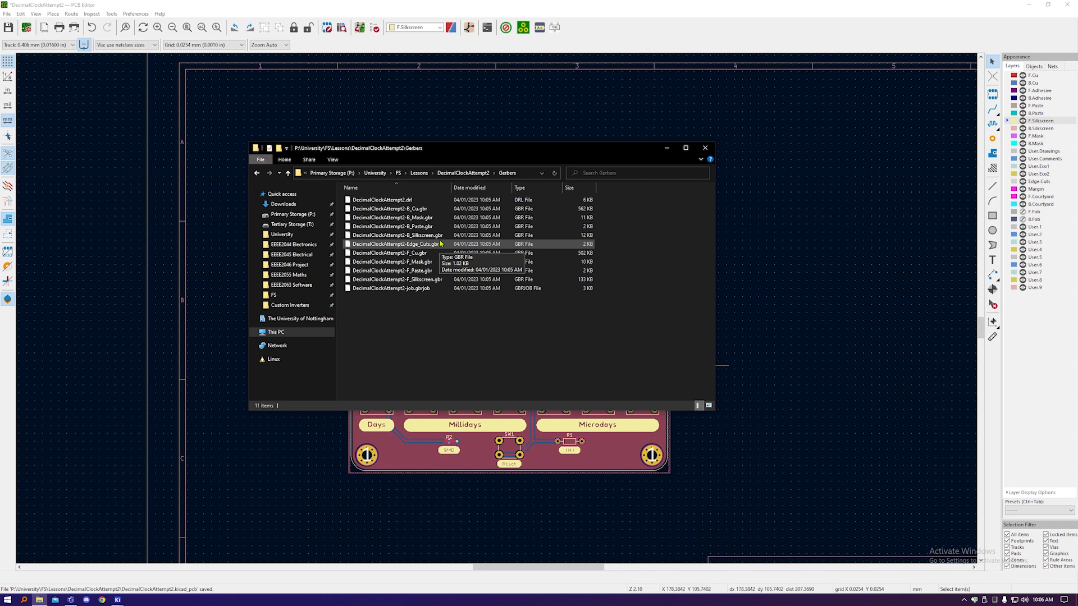
{"action": "left_click", "coordinate": [257, 173]}
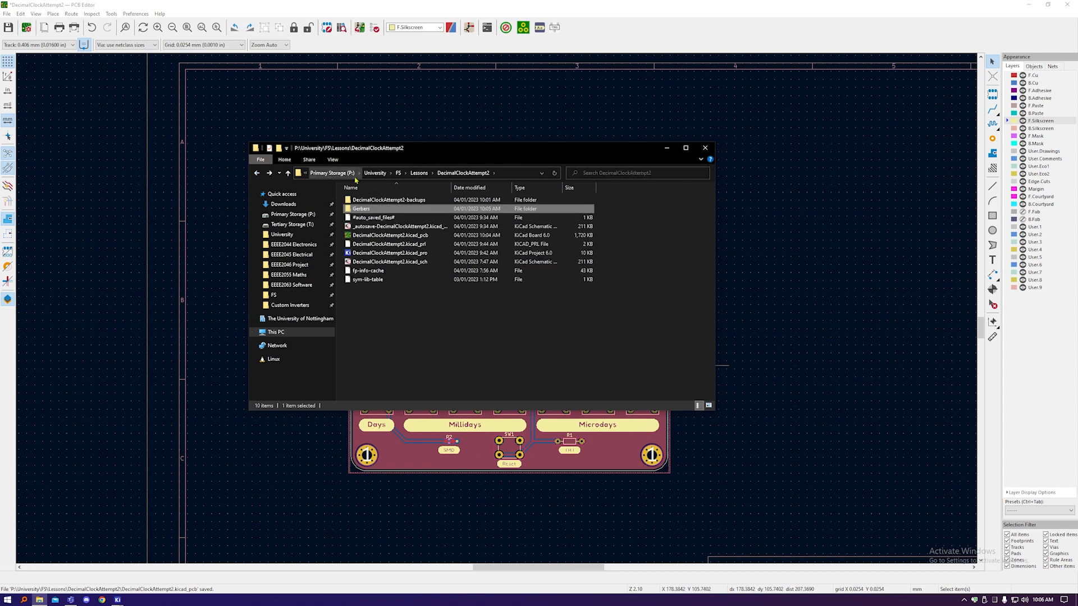
{"action": "left_click", "coordinate": [333, 160]}
{"action": "left_click", "coordinate": [307, 160]}
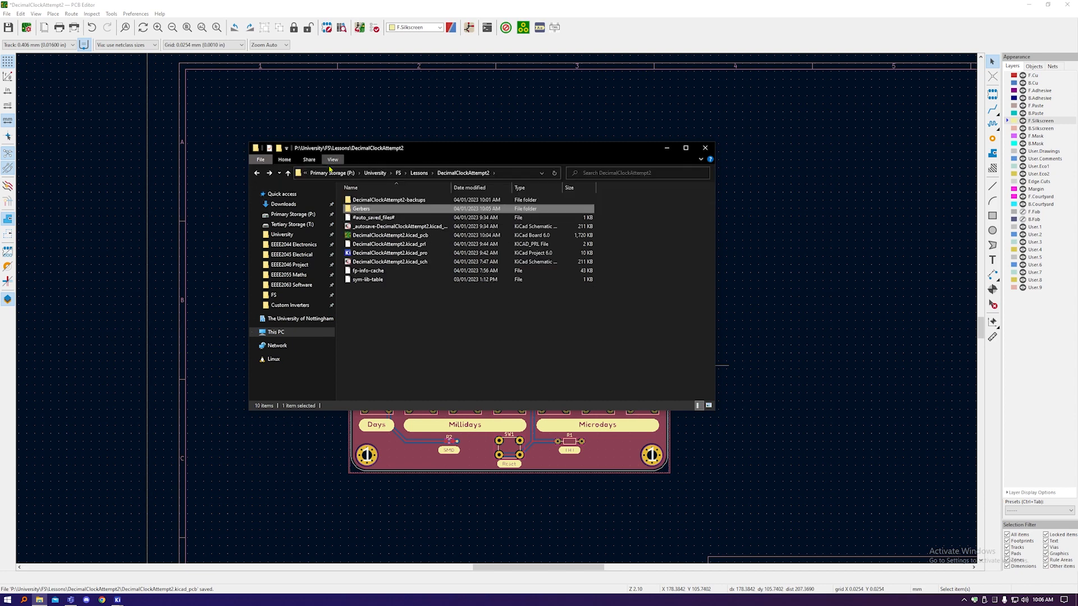
{"action": "left_click", "coordinate": [309, 159]}
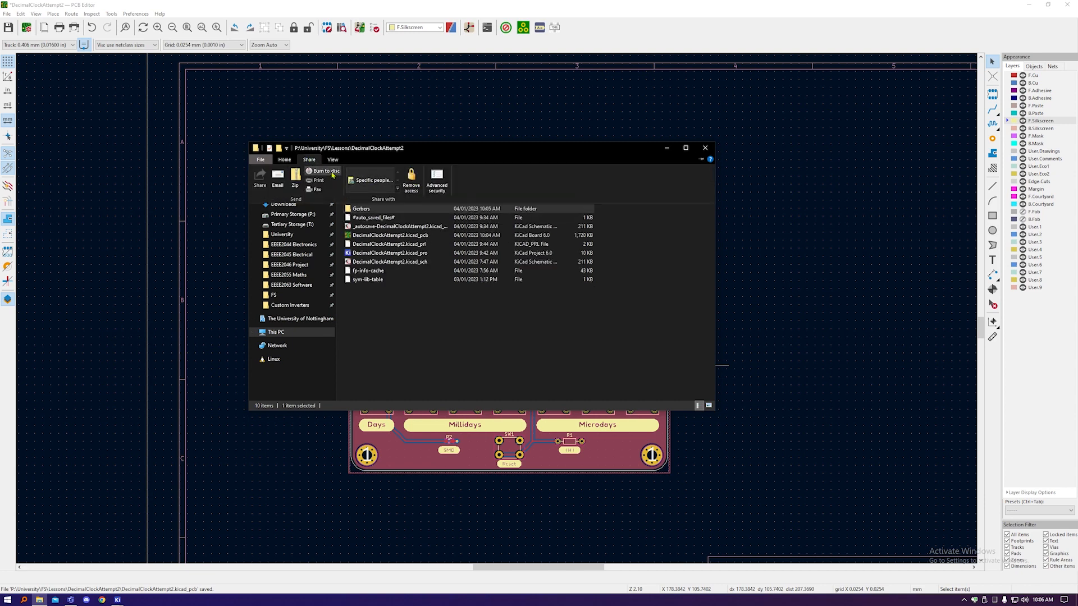
{"action": "left_click", "coordinate": [295, 178]}
{"action": "key", "text": "Return"}
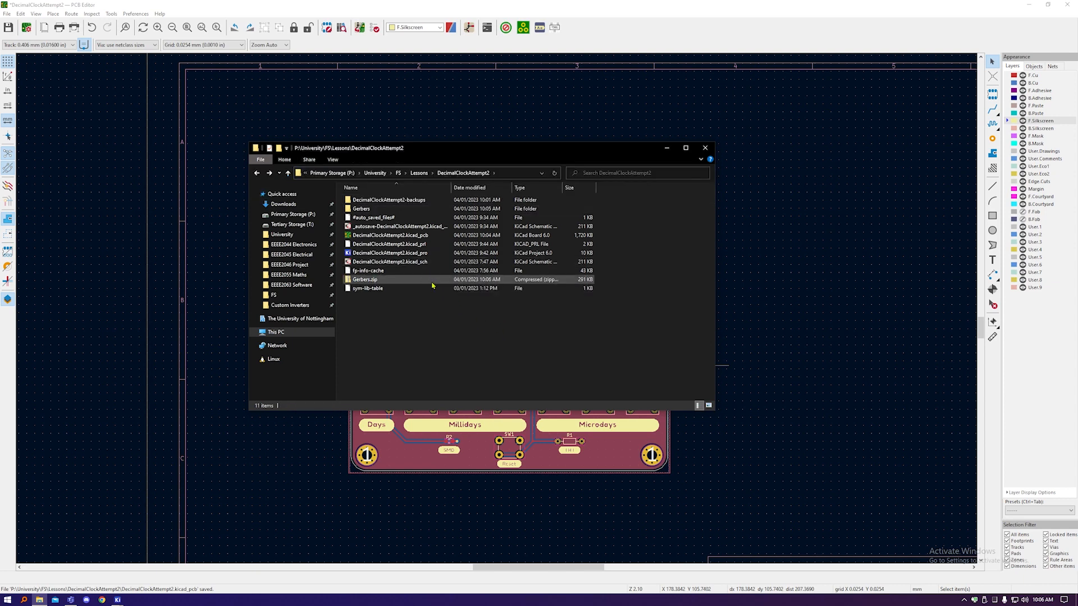
{"action": "left_click", "coordinate": [416, 368]}
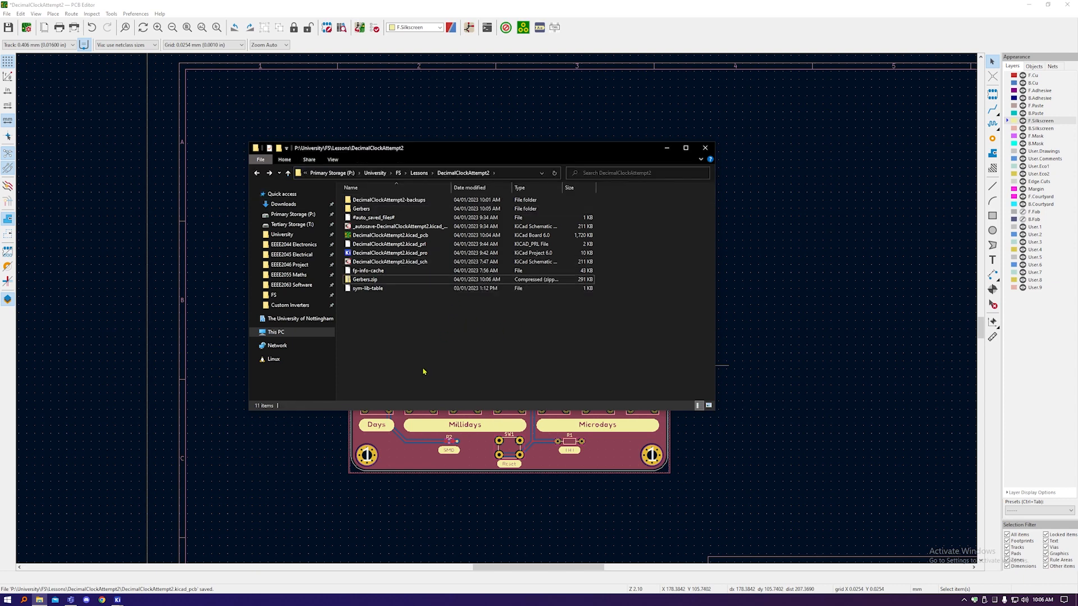
Step: Switch to the JLCPCB website in the browser and upload Gerbers.zip as the gerber file for a quote
{"action": "left_click", "coordinate": [101, 600]}
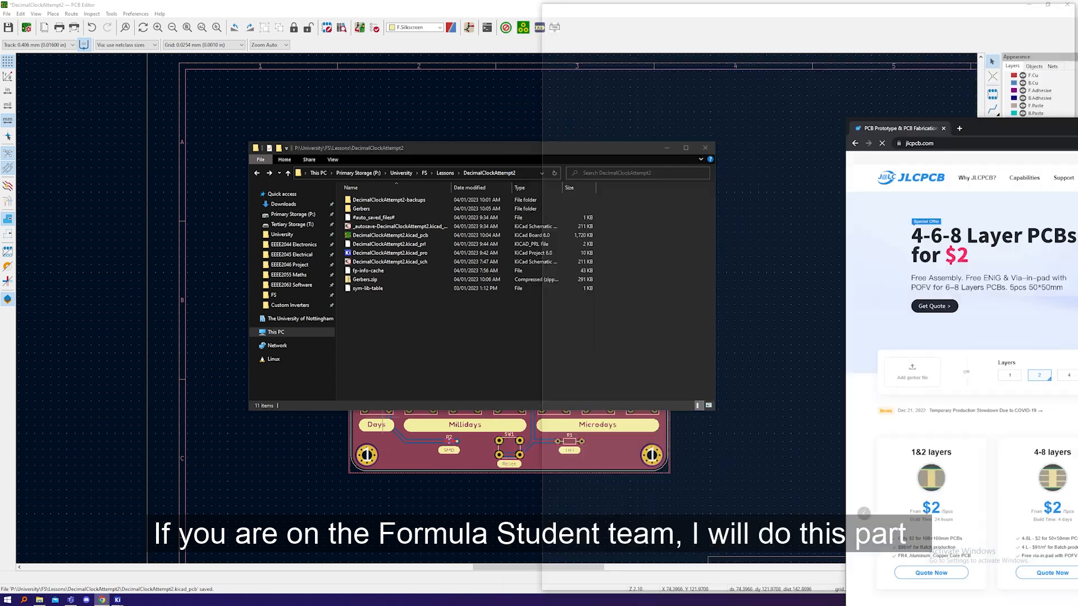
{"action": "left_click_drag", "start_coordinate": [510, 155], "coordinate": [313, 85]}
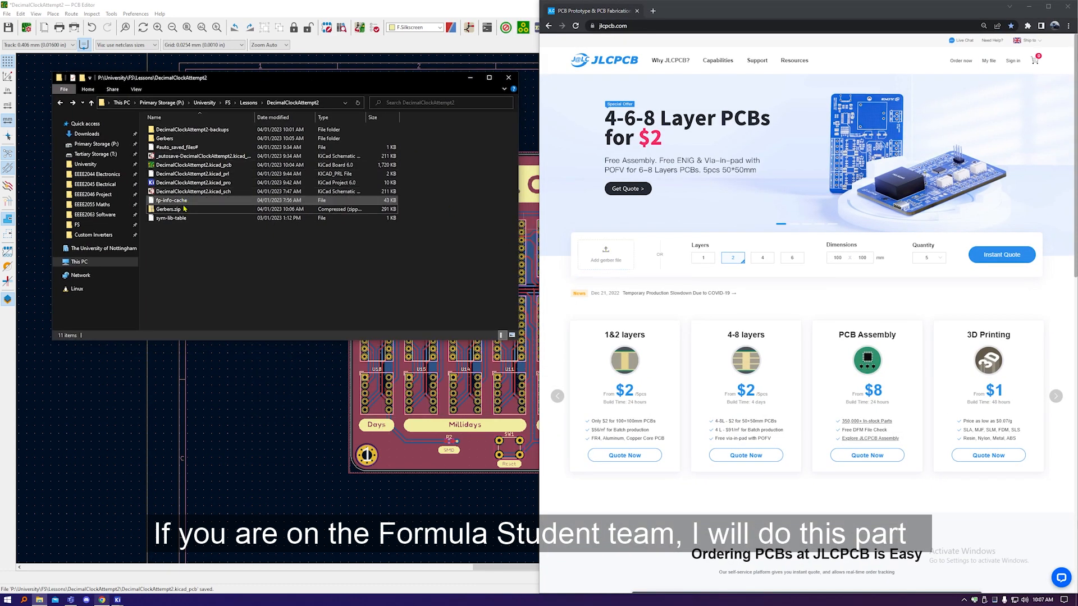
{"action": "left_click", "coordinate": [200, 212]}
{"action": "left_click_drag", "start_coordinate": [199, 211], "coordinate": [613, 268]}
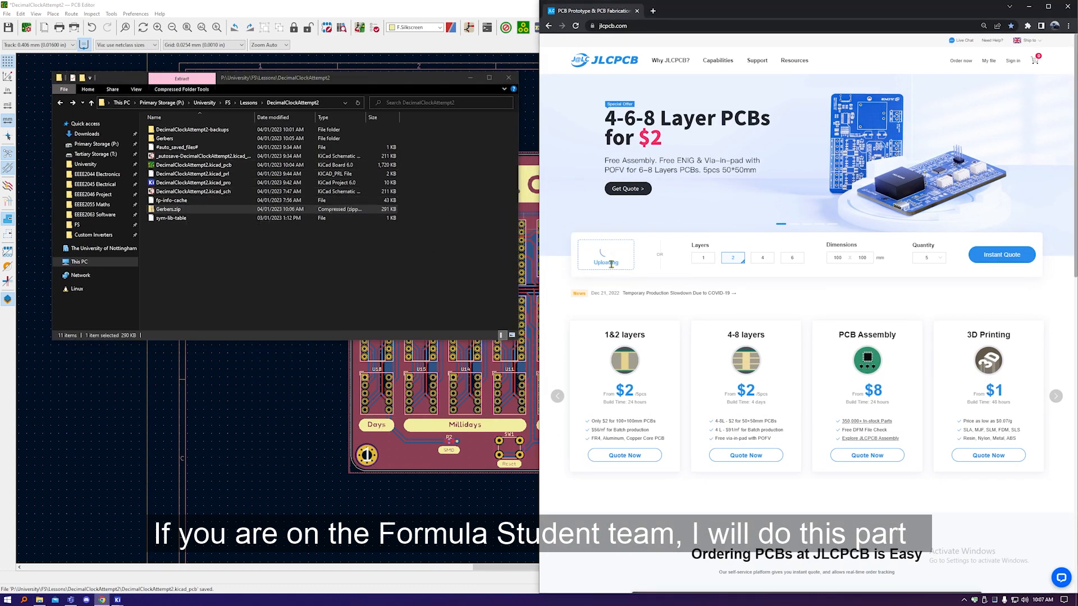
Step: Maximize the browser window and look over the available PCB quantities on the quote page, keeping 5
{"action": "key", "text": "super+Up"}
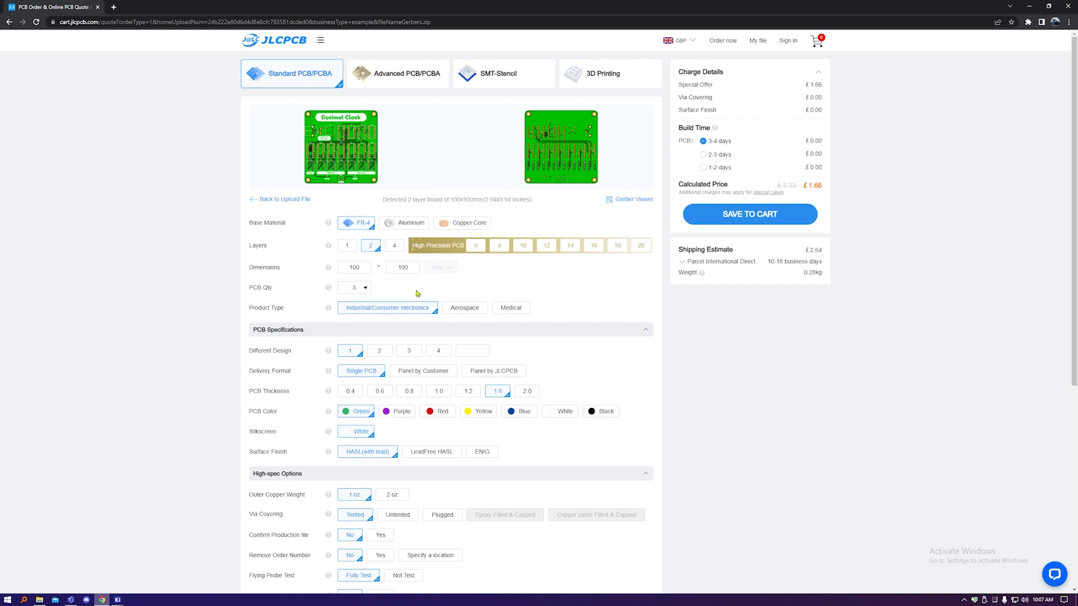
{"action": "left_click", "coordinate": [366, 291]}
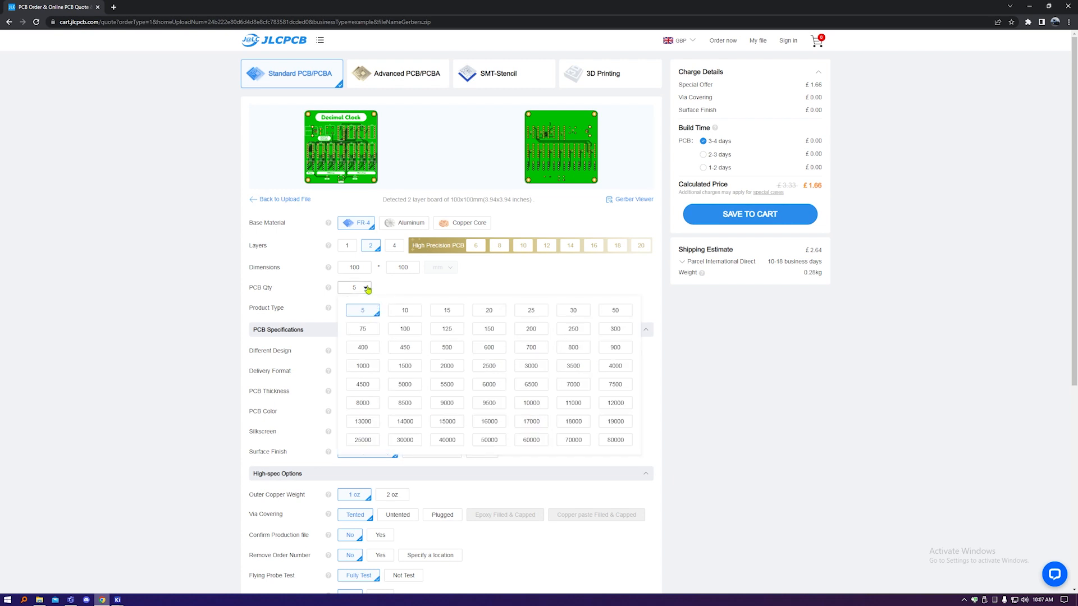
{"action": "left_click", "coordinate": [367, 289]}
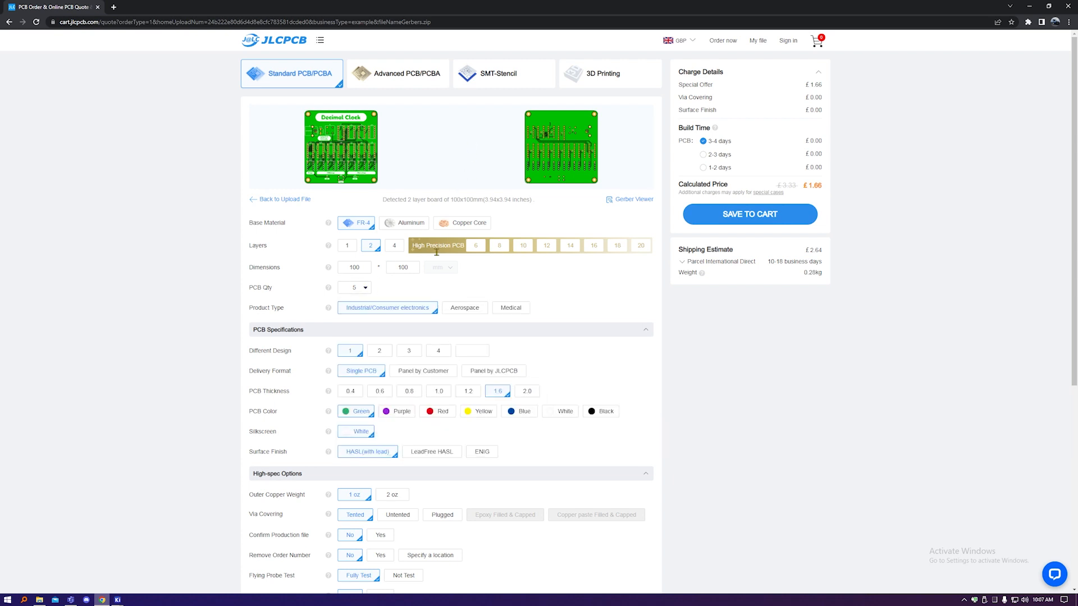
{"action": "left_click", "coordinate": [366, 288]}
{"action": "left_click", "coordinate": [366, 288]}
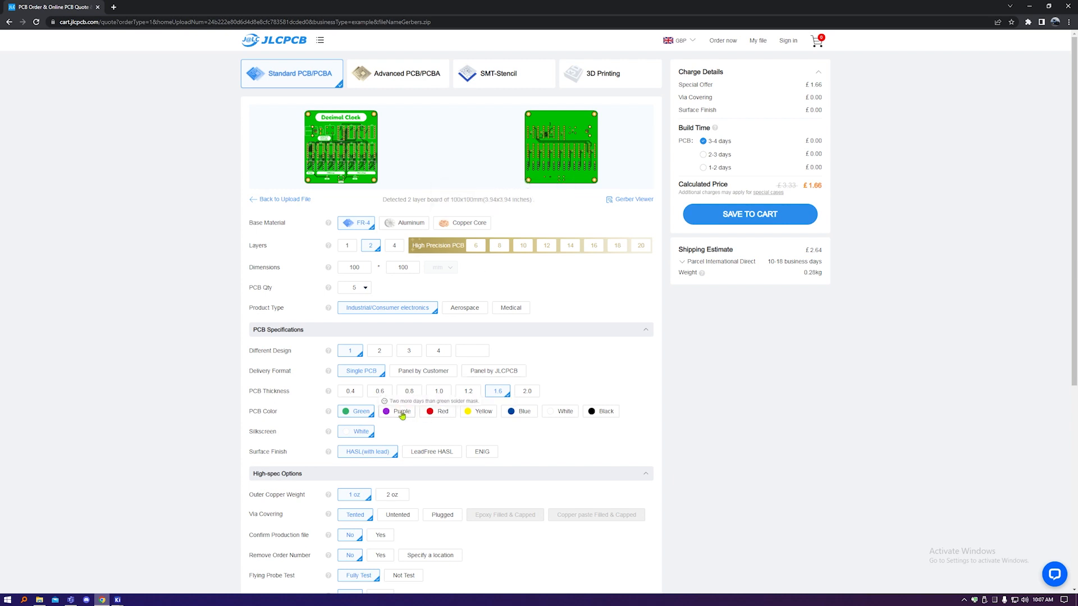
Step: Preview the board in purple, yellow, blue and white, and return the PCB color to green
{"action": "left_click", "coordinate": [438, 411]}
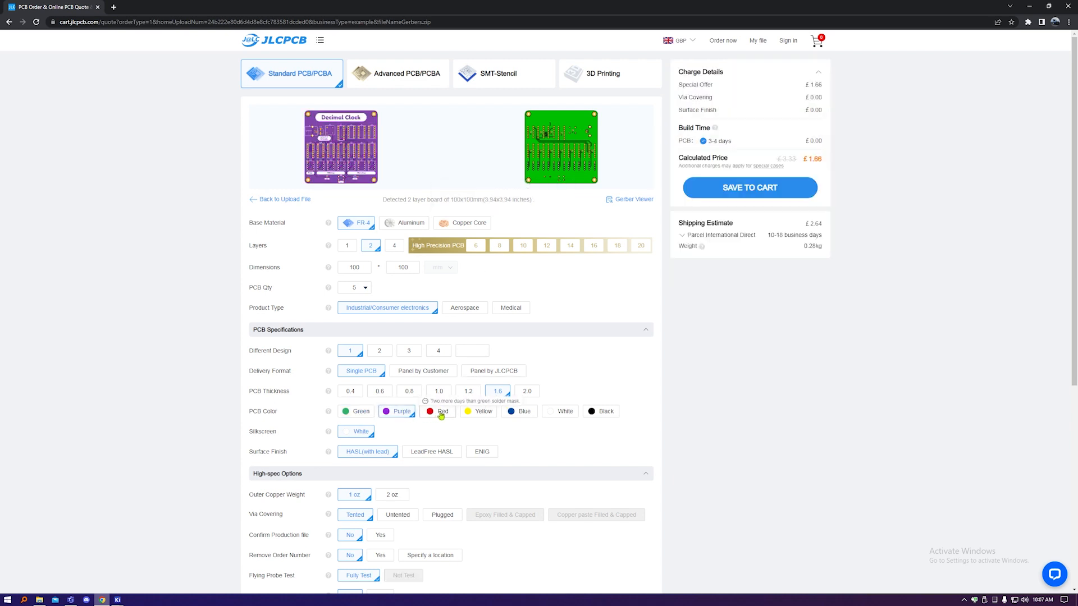
{"action": "left_click", "coordinate": [482, 416]}
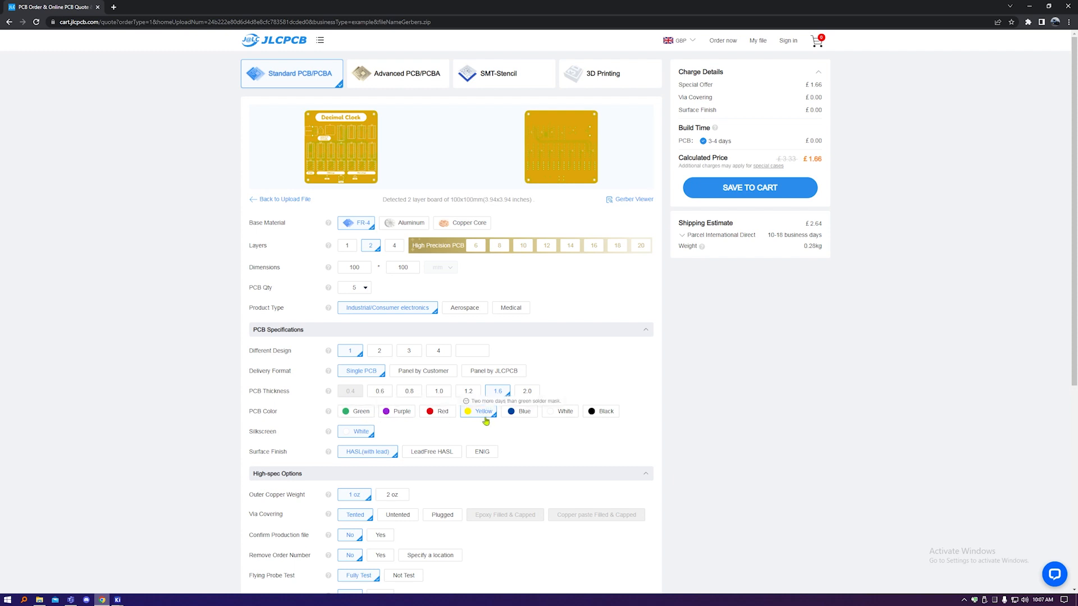
{"action": "left_click", "coordinate": [518, 414]}
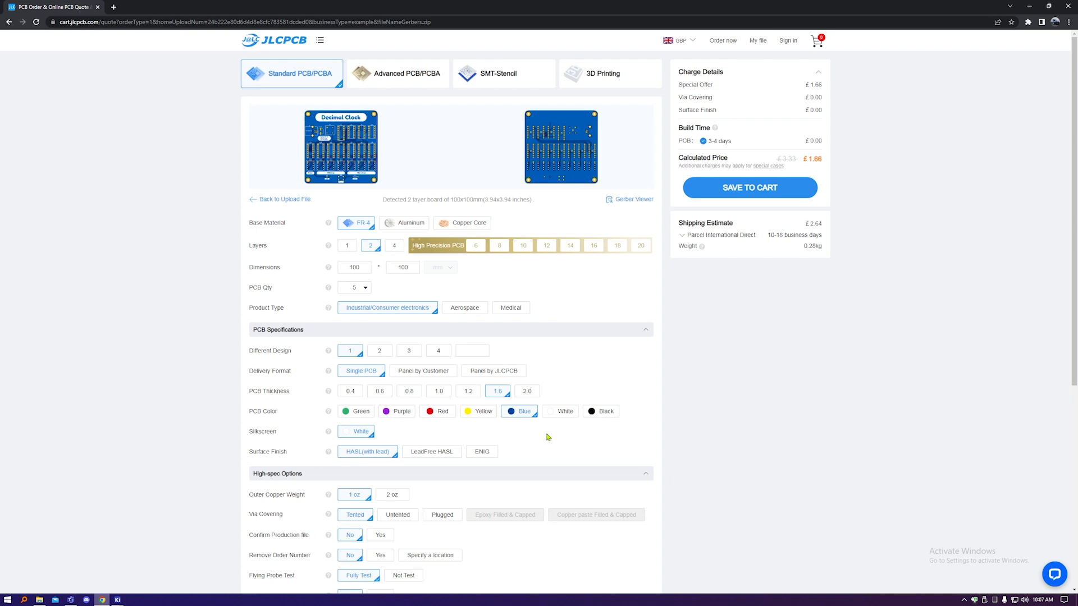
{"action": "left_click", "coordinate": [561, 412]}
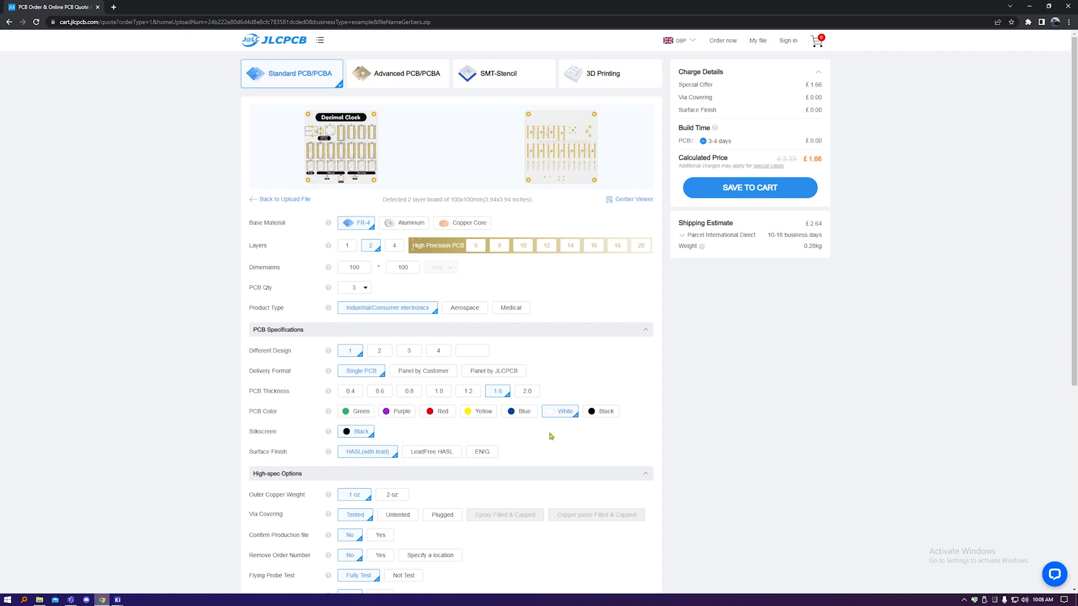
{"action": "left_click", "coordinate": [363, 415]}
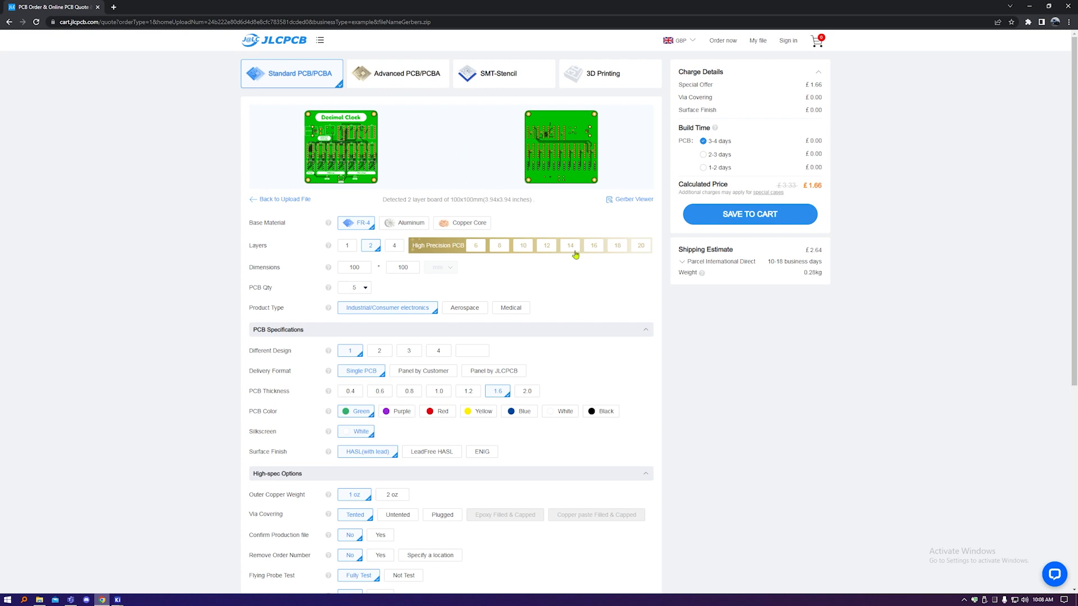
Step: Preview the board in purple and red, and set the PCB color to blue
{"action": "left_click", "coordinate": [477, 412]}
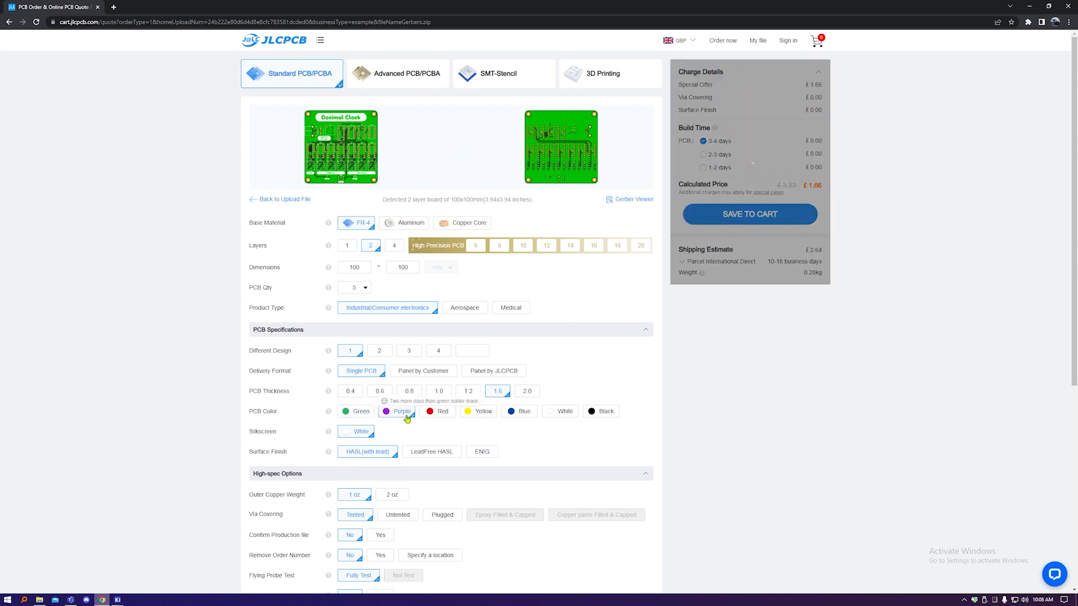
{"action": "left_click", "coordinate": [440, 415]}
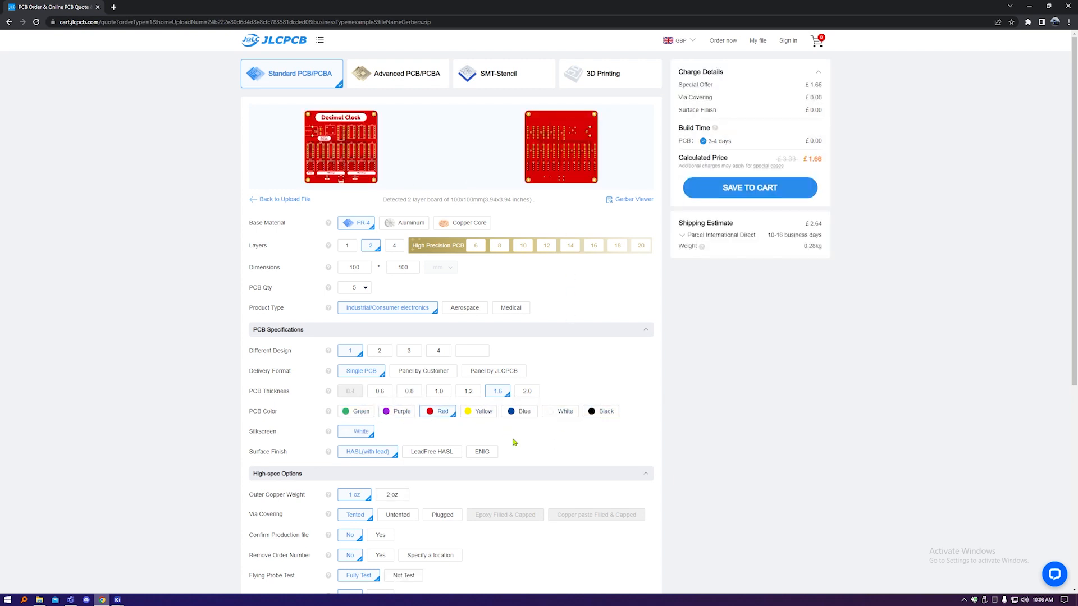
{"action": "left_click", "coordinate": [517, 413]}
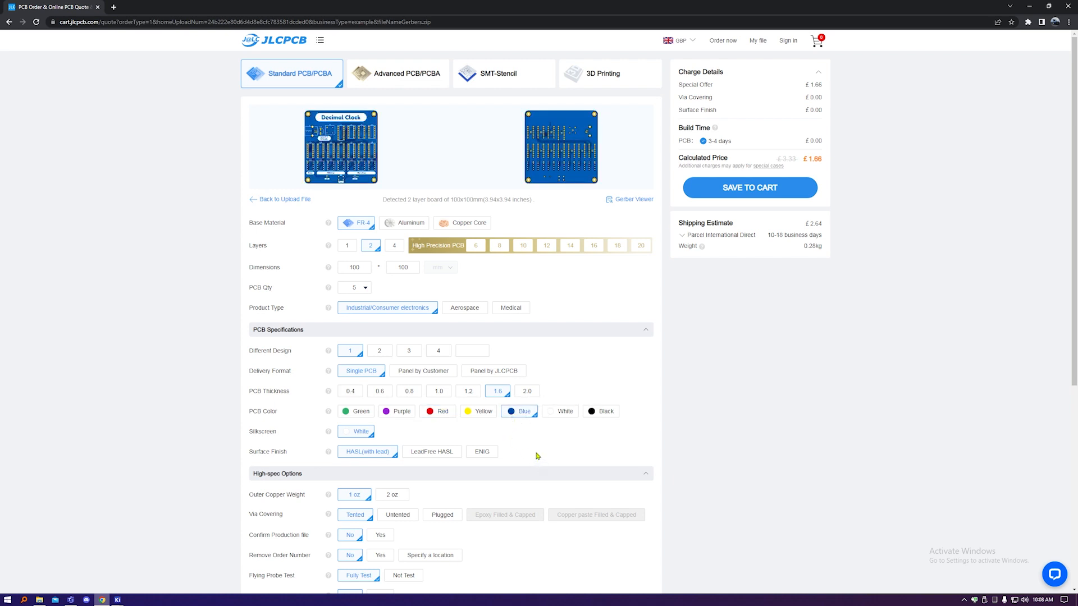
Step: Try thinner PCB thicknesses such as 1.2 and 1.0, and return the thickness to 1.6
{"action": "scroll", "coordinate": [537, 456], "scroll_direction": "down", "scroll_amount": 1}
{"action": "left_click", "coordinate": [468, 350]}
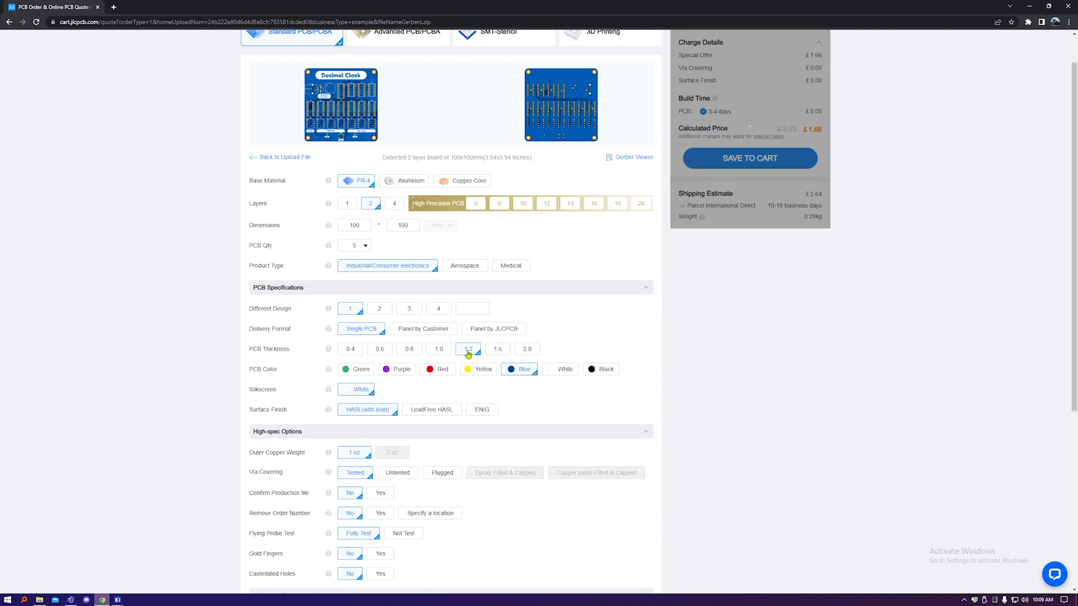
{"action": "left_click", "coordinate": [415, 350]}
{"action": "left_click", "coordinate": [439, 350]}
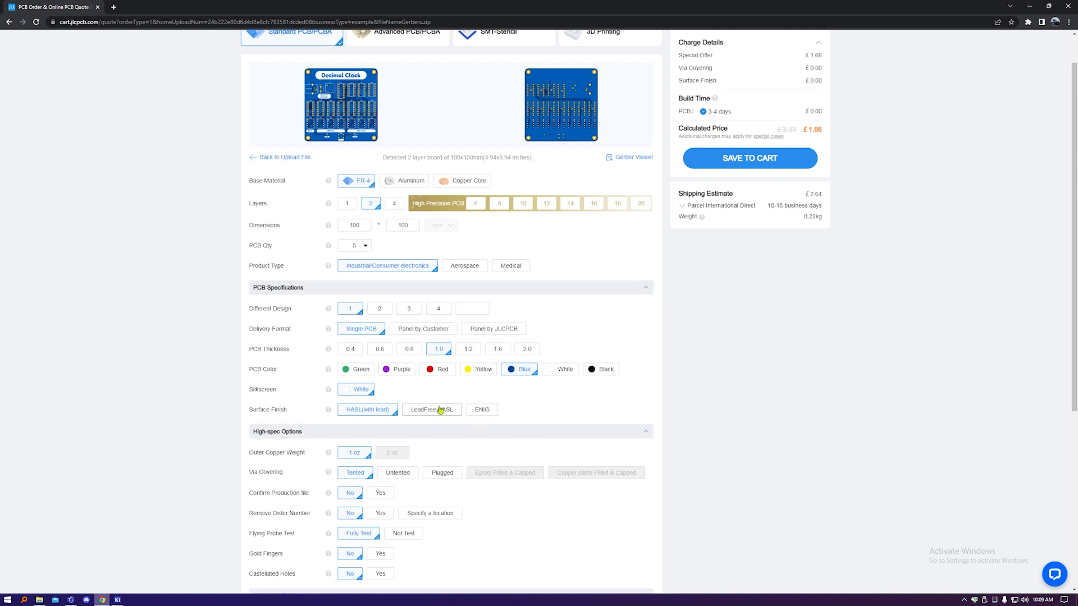
{"action": "left_click", "coordinate": [494, 350]}
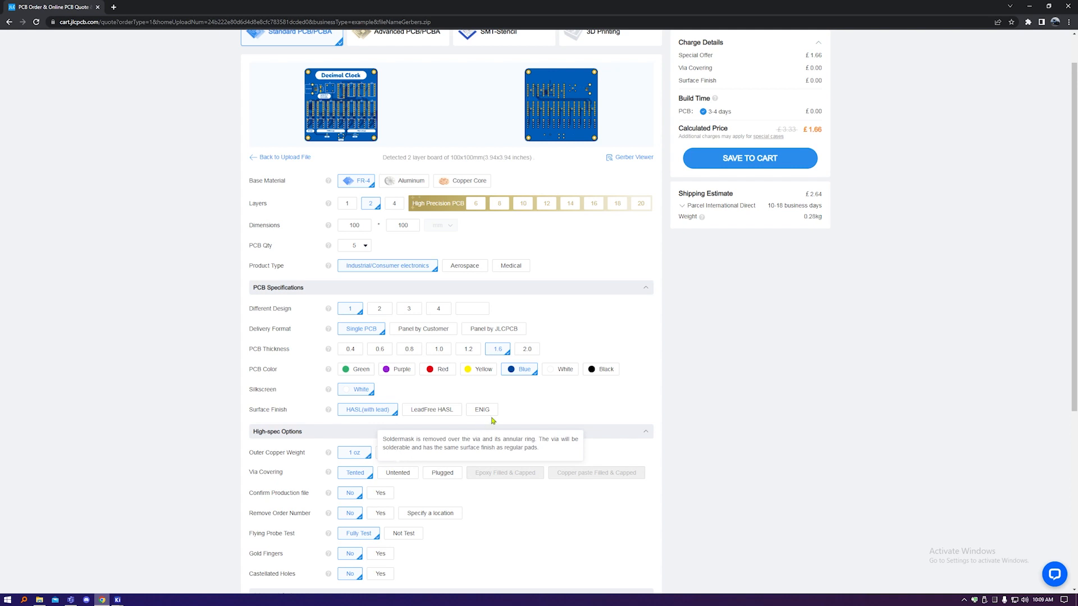
Step: Try an outer copper weight of 2 oz and return it to 1 oz
{"action": "scroll", "coordinate": [493, 420], "scroll_direction": "down", "scroll_amount": 1}
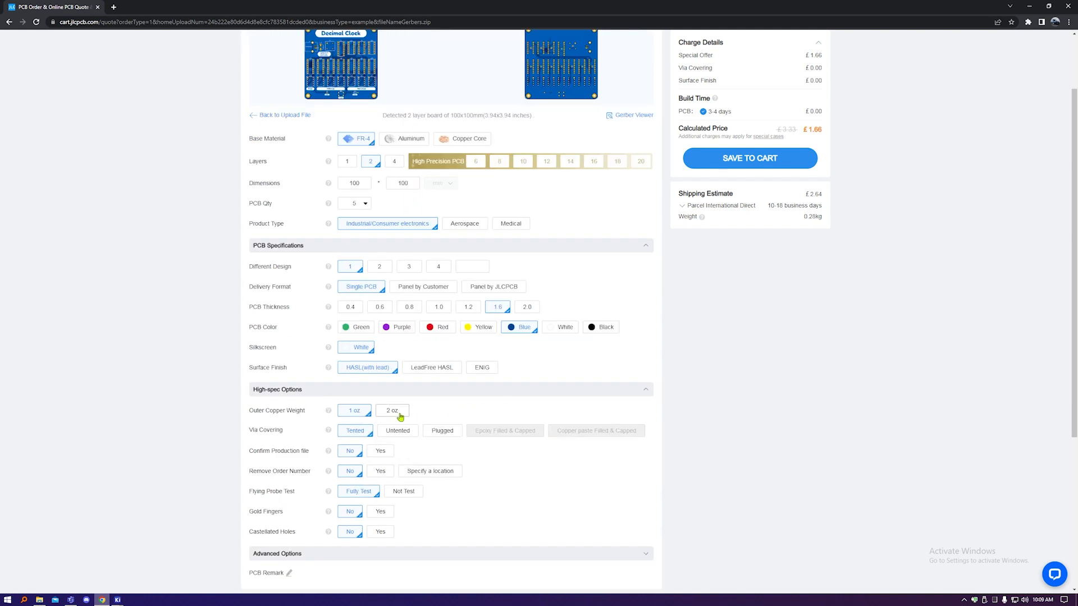
{"action": "scroll", "coordinate": [447, 417], "scroll_direction": "up", "scroll_amount": 1}
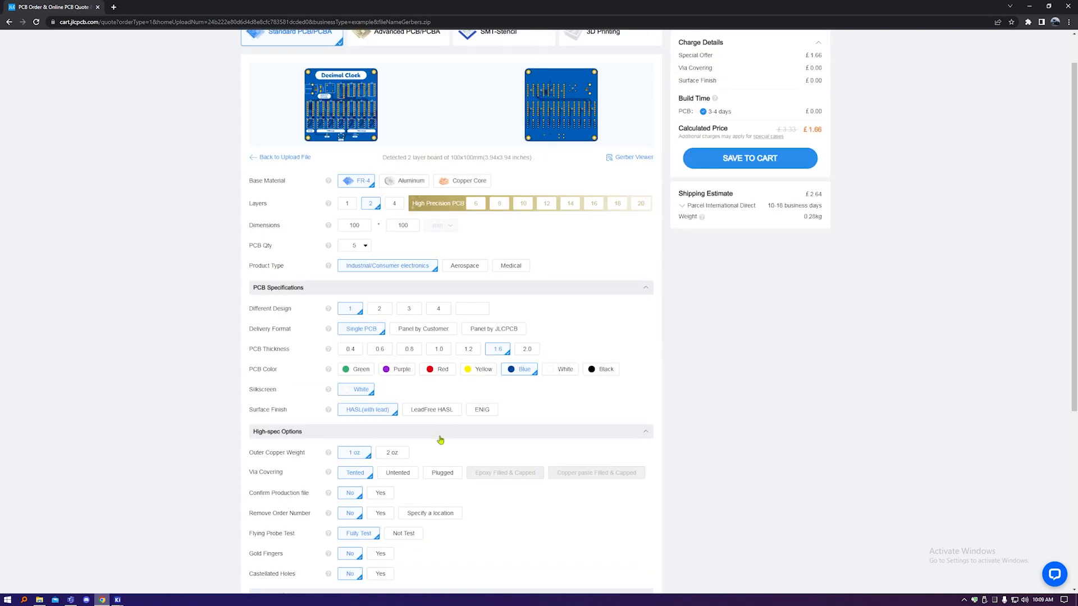
{"action": "left_click", "coordinate": [394, 454]}
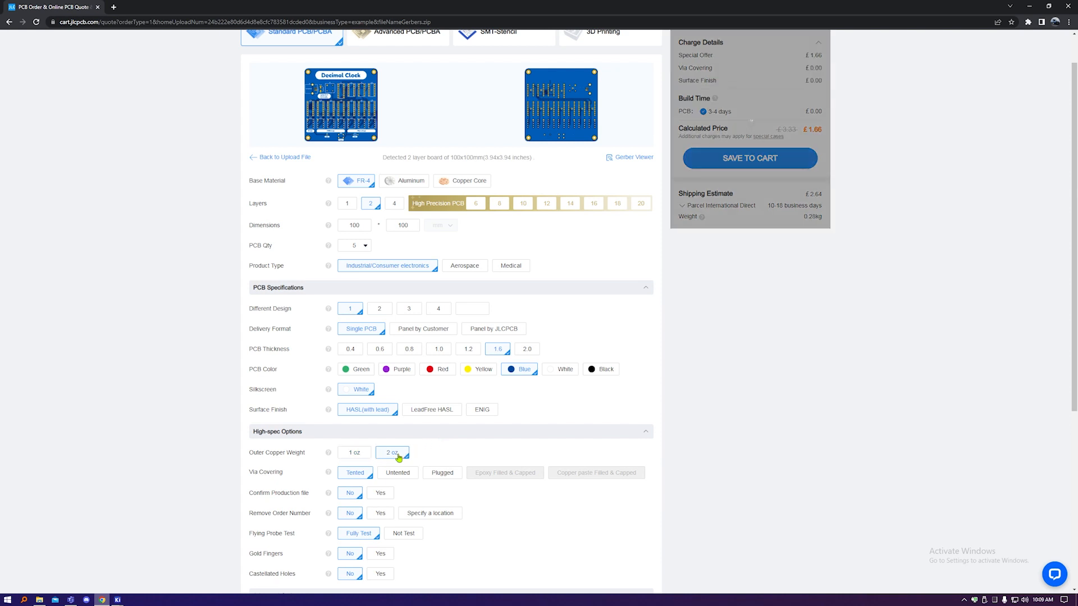
{"action": "left_click", "coordinate": [355, 455]}
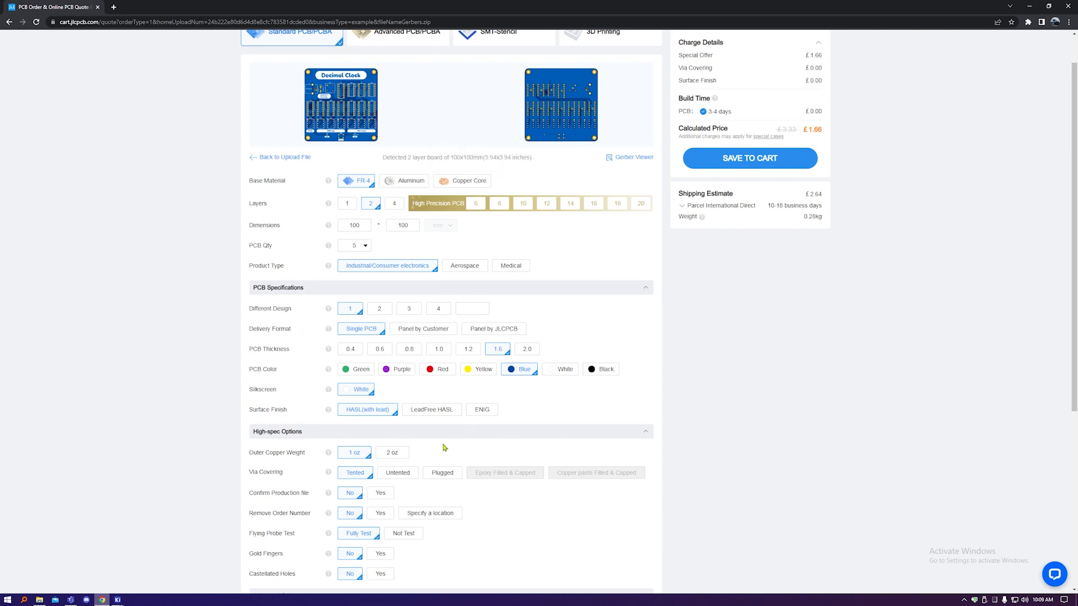
Step: Try the LeadFree HASL and ENIG surface finishes and return to HASL(with lead)
{"action": "left_click", "coordinate": [419, 414]}
{"action": "left_click", "coordinate": [477, 411]}
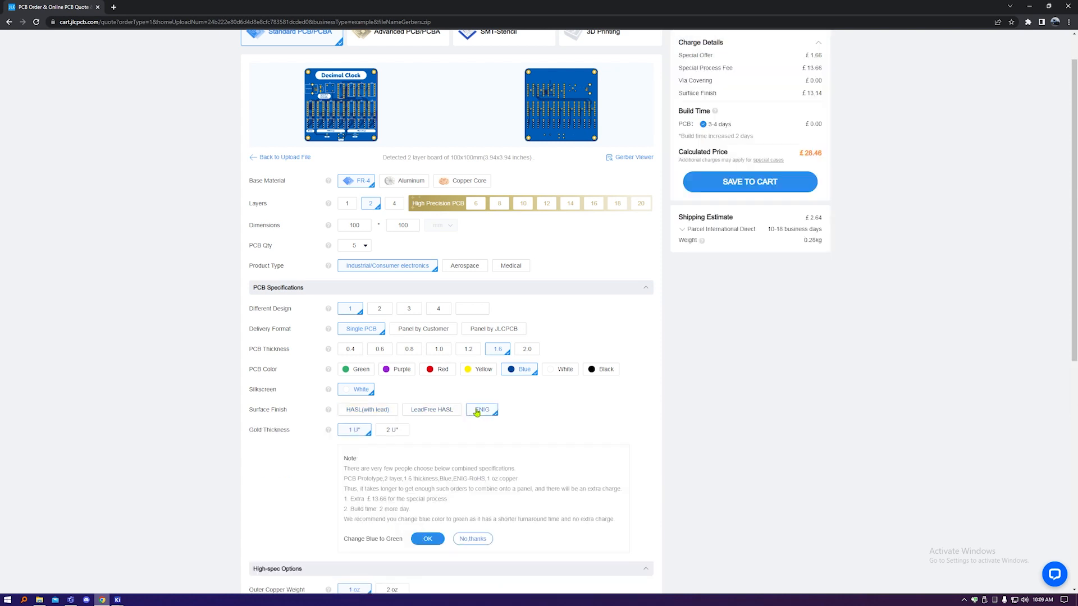
{"action": "left_click", "coordinate": [371, 416]}
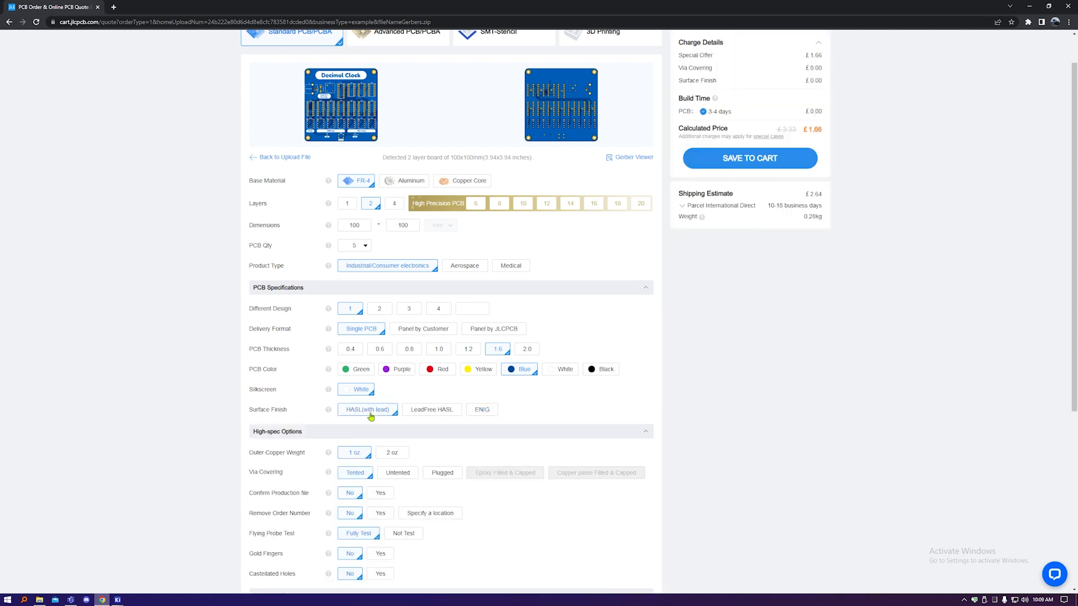
Step: Set the Remove Order Number option to Specify a location and look over the remaining high-spec options
{"action": "scroll", "coordinate": [412, 429], "scroll_direction": "down", "scroll_amount": 2}
{"action": "scroll", "coordinate": [412, 430], "scroll_direction": "down", "scroll_amount": 1}
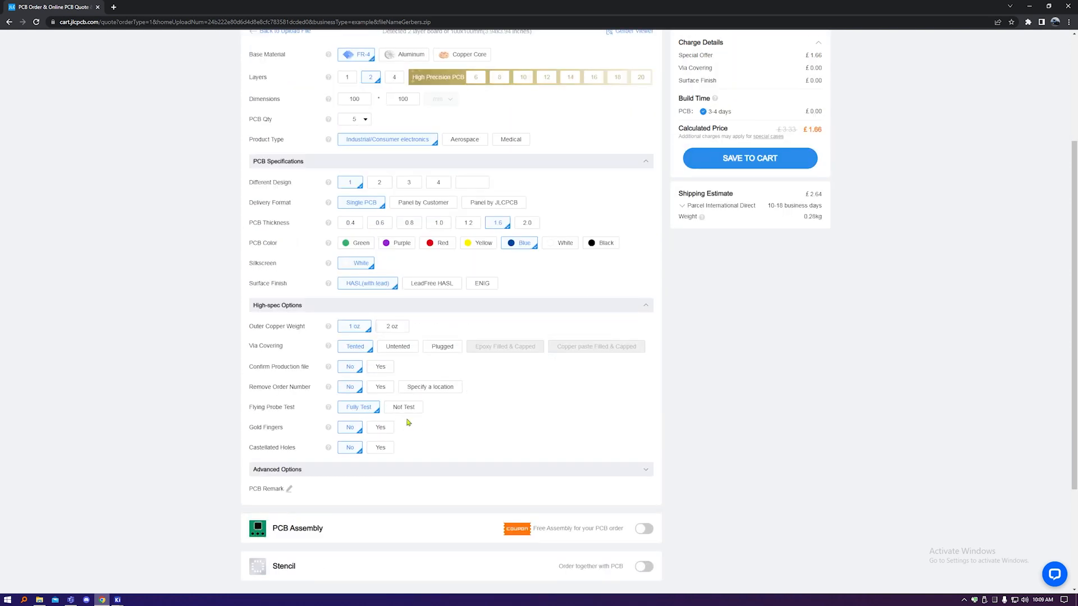
{"action": "left_click", "coordinate": [425, 390]}
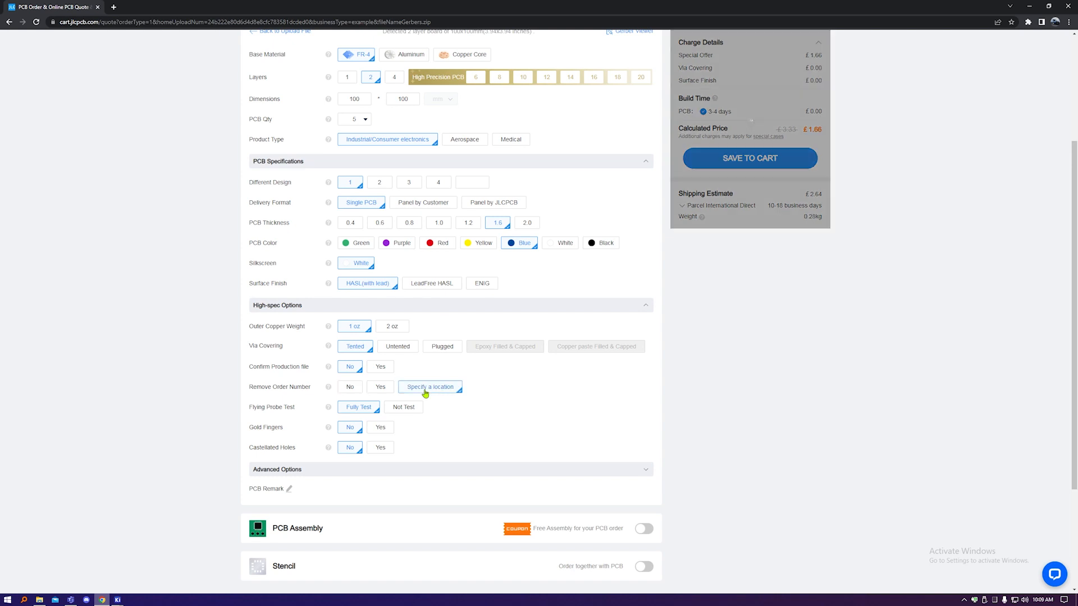
{"action": "scroll", "coordinate": [483, 424], "scroll_direction": "up", "scroll_amount": 2}
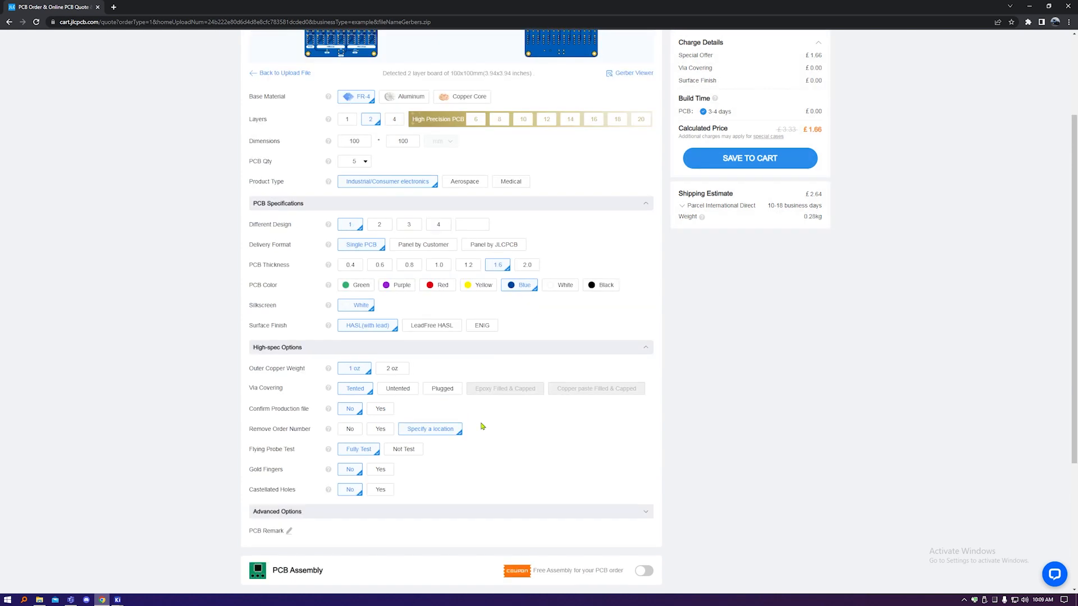
{"action": "scroll", "coordinate": [462, 482], "scroll_direction": "down", "scroll_amount": 3}
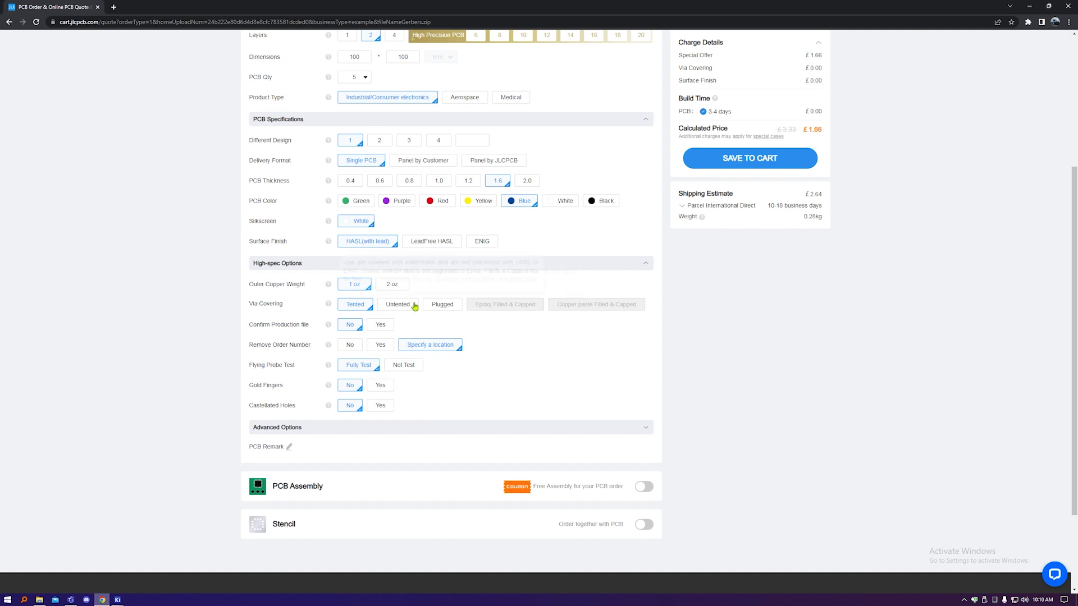
{"action": "scroll", "coordinate": [438, 385], "scroll_direction": "down", "scroll_amount": 1}
{"action": "scroll", "coordinate": [440, 393], "scroll_direction": "up", "scroll_amount": 4}
{"action": "scroll", "coordinate": [444, 408], "scroll_direction": "up", "scroll_amount": 1}
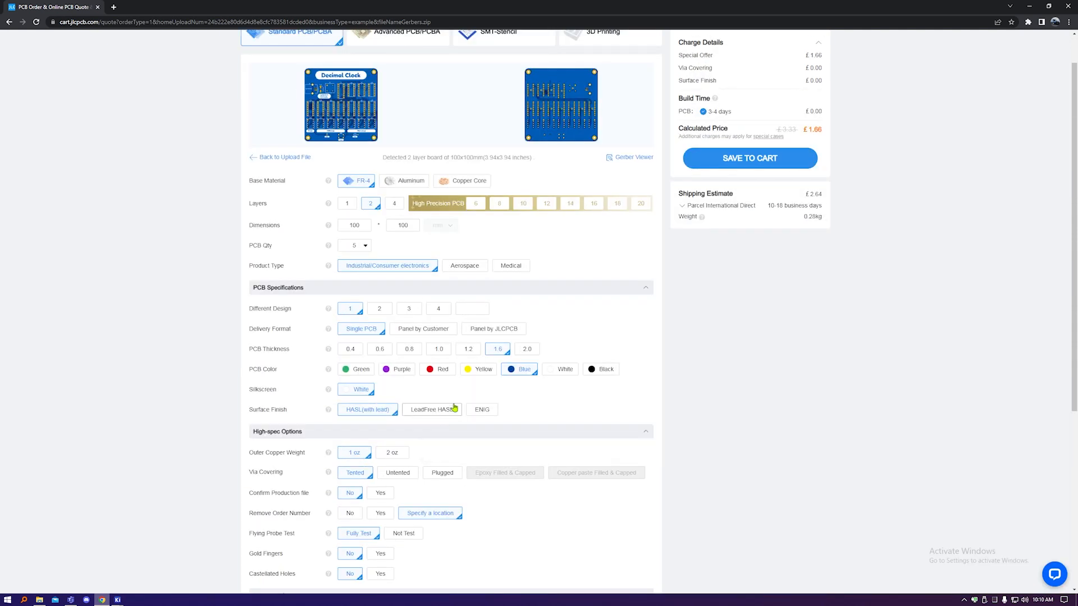